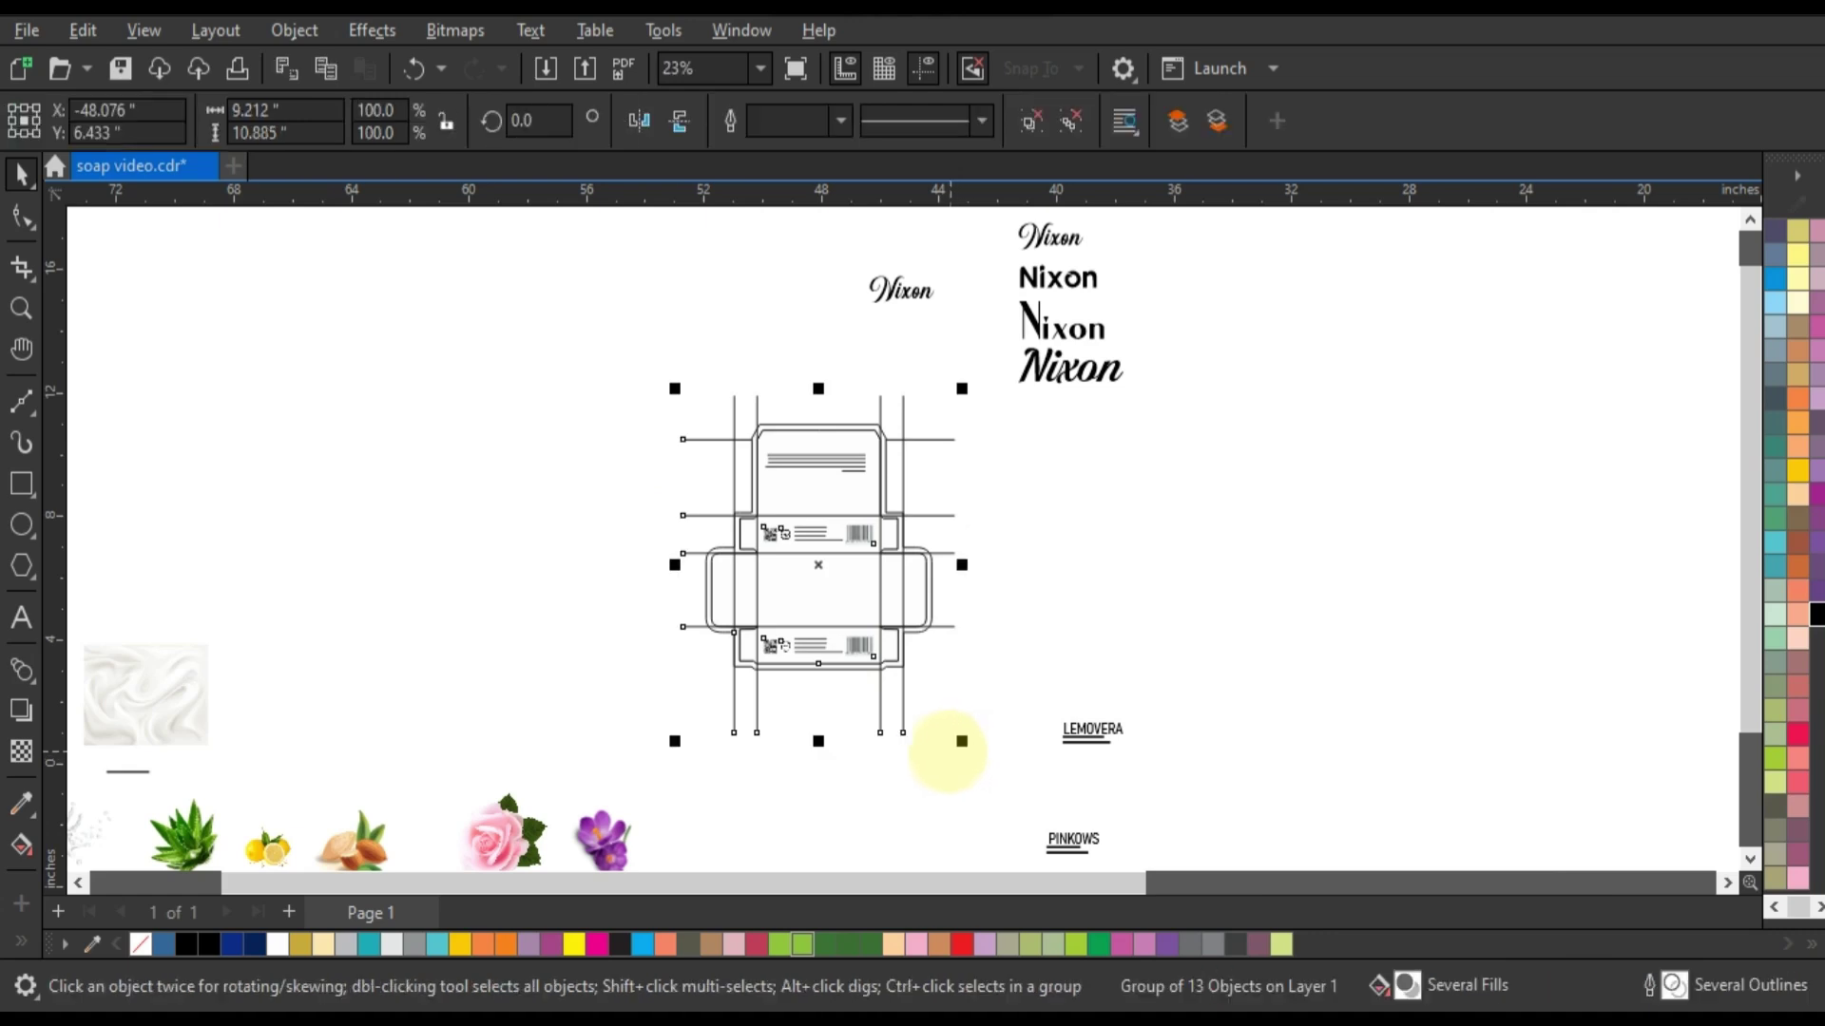
# Step: Preview the box template full screen, then zoom in on the ingredient images
pyautogui.hotkey('shift', 'F2')
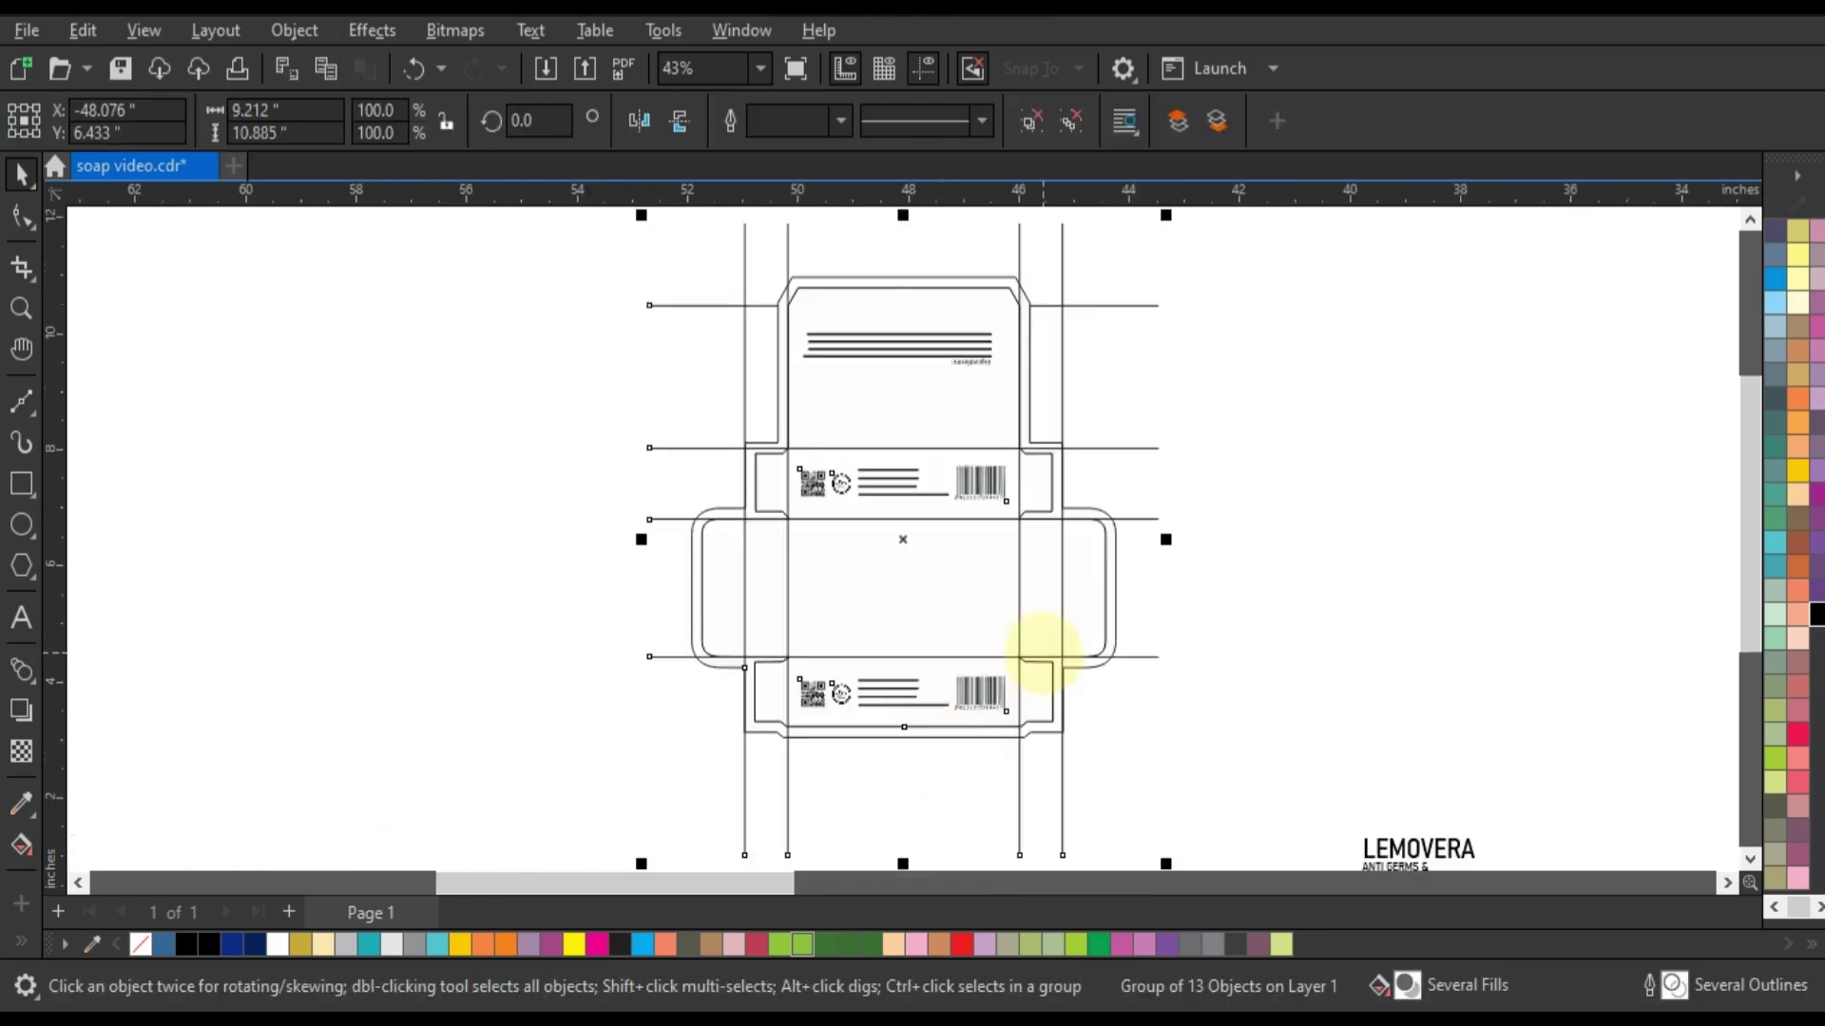
pyautogui.press('F9')
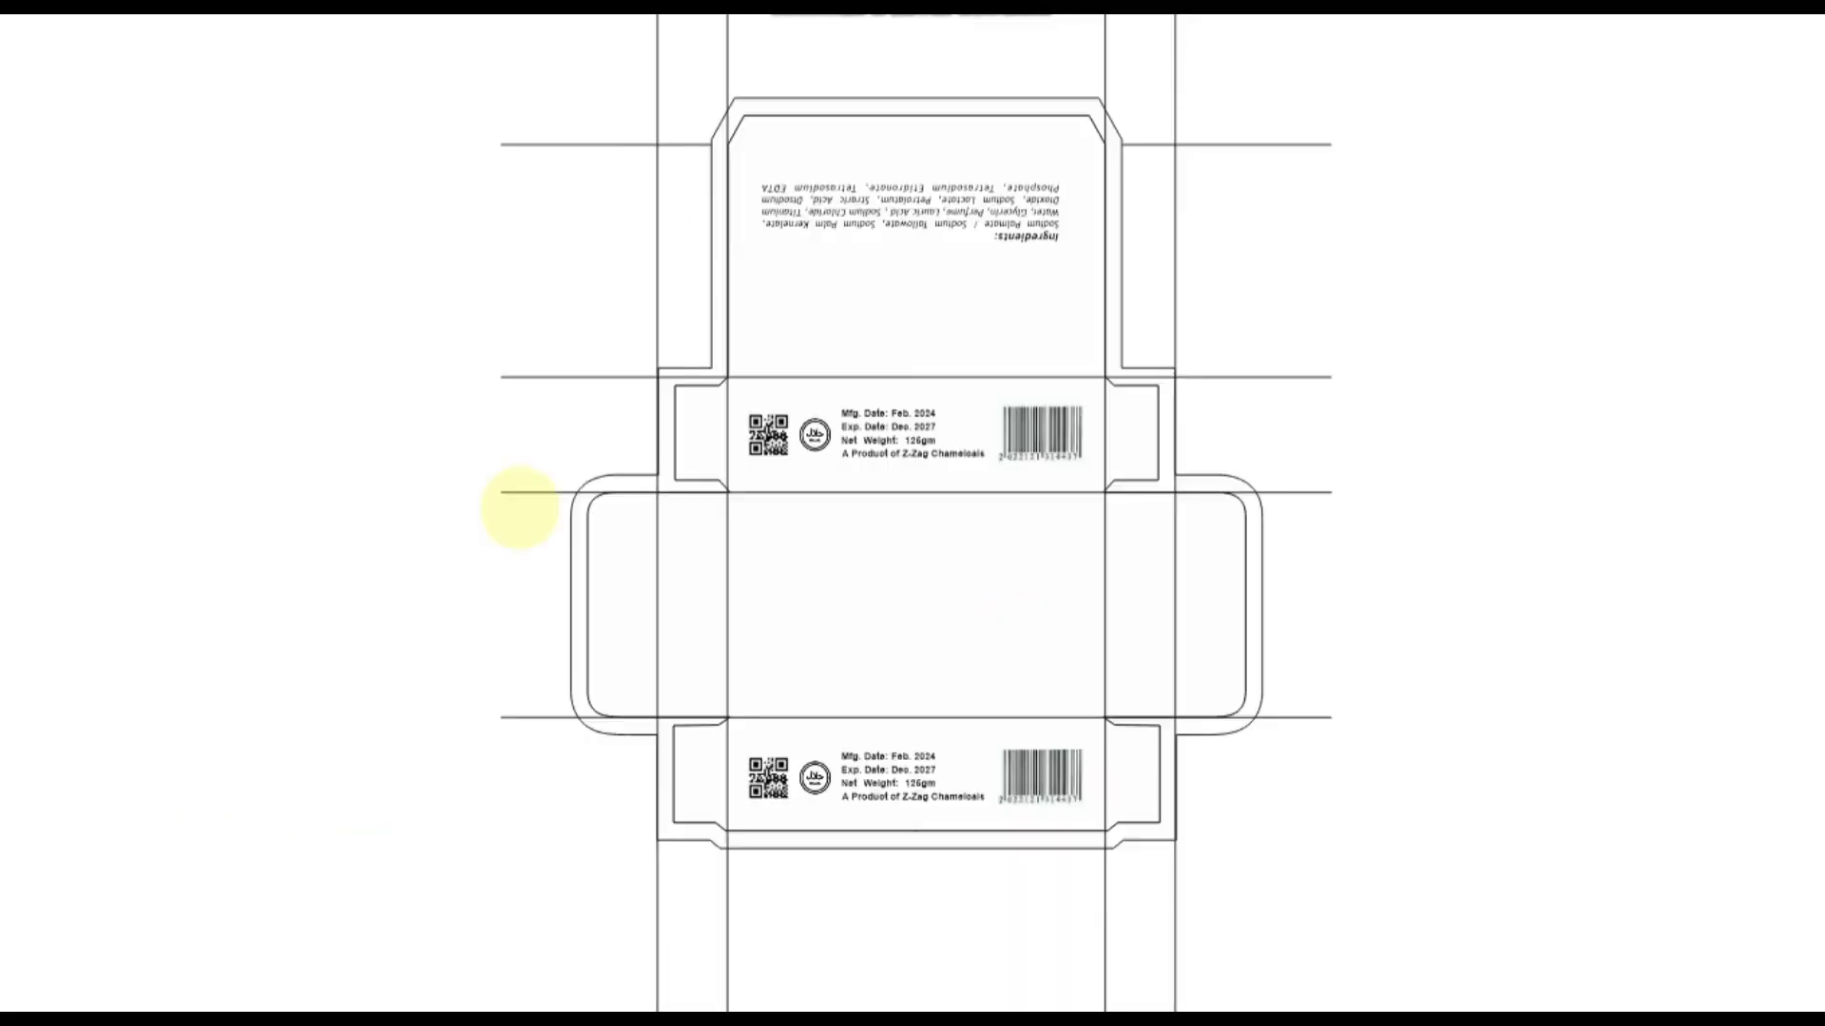
pyautogui.click(519, 508)
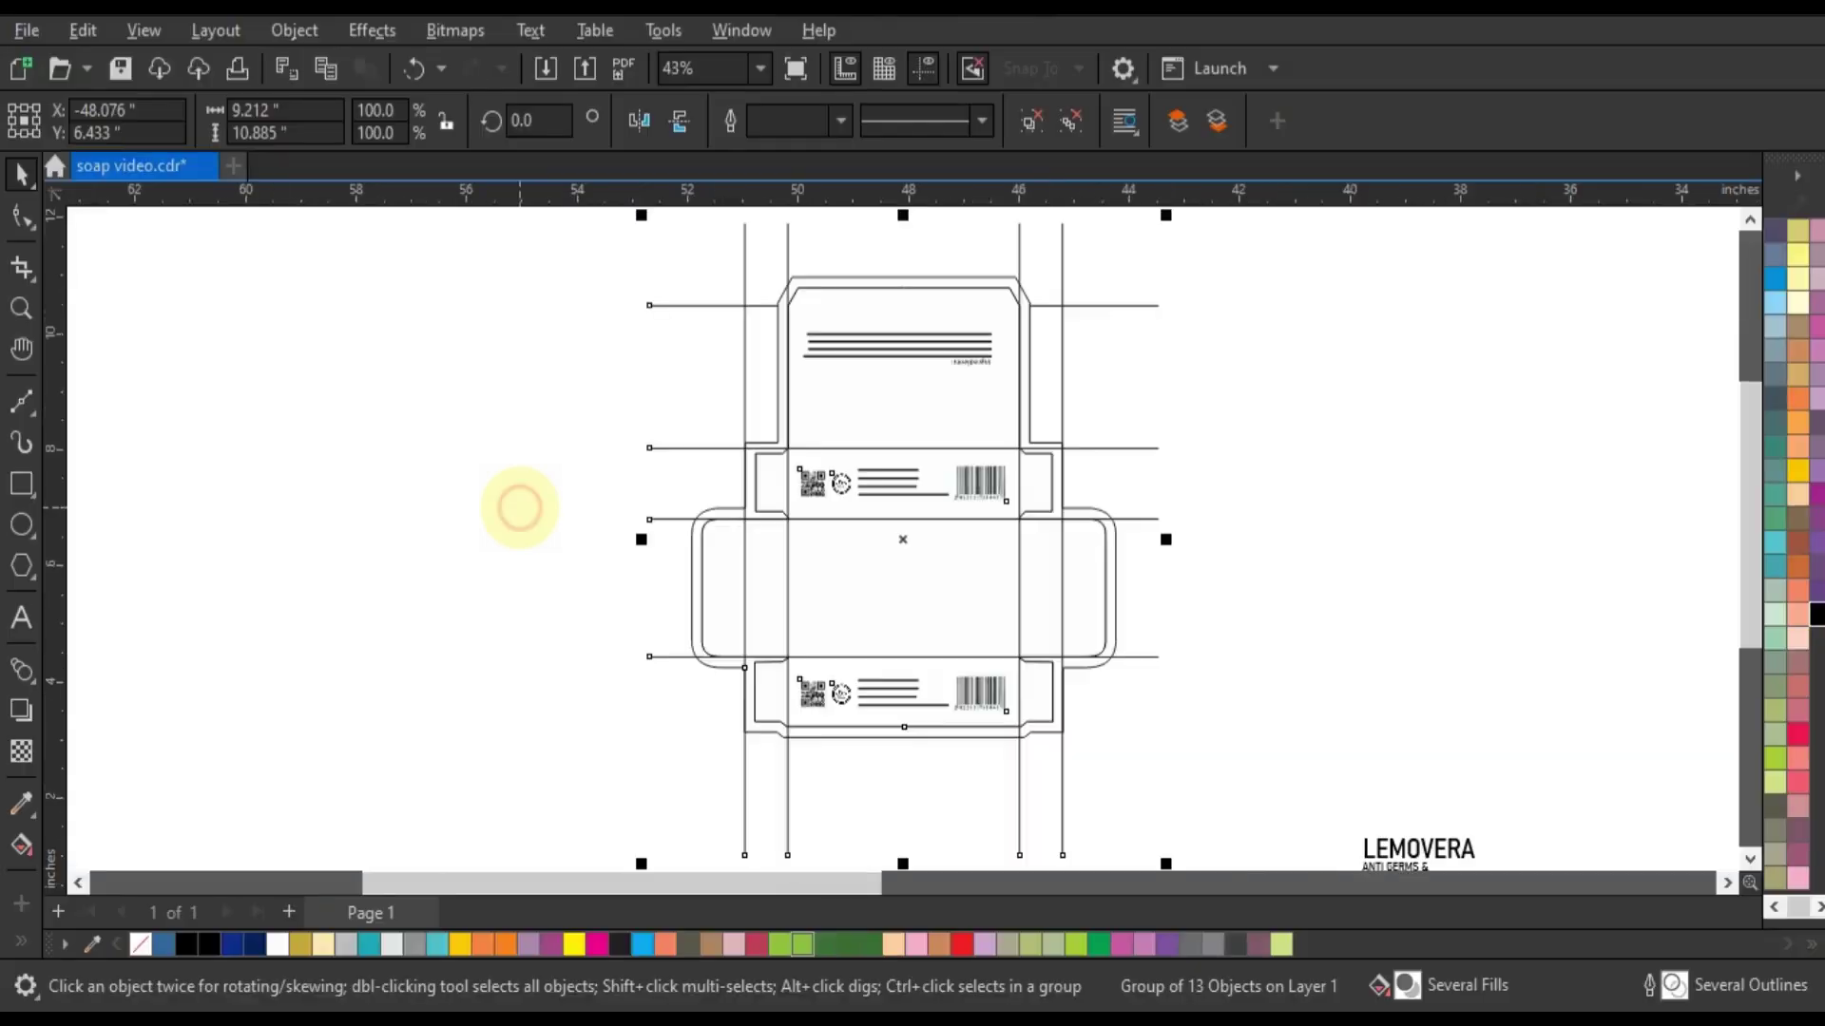
pyautogui.click(21, 308)
pyautogui.rightClick(610, 373)
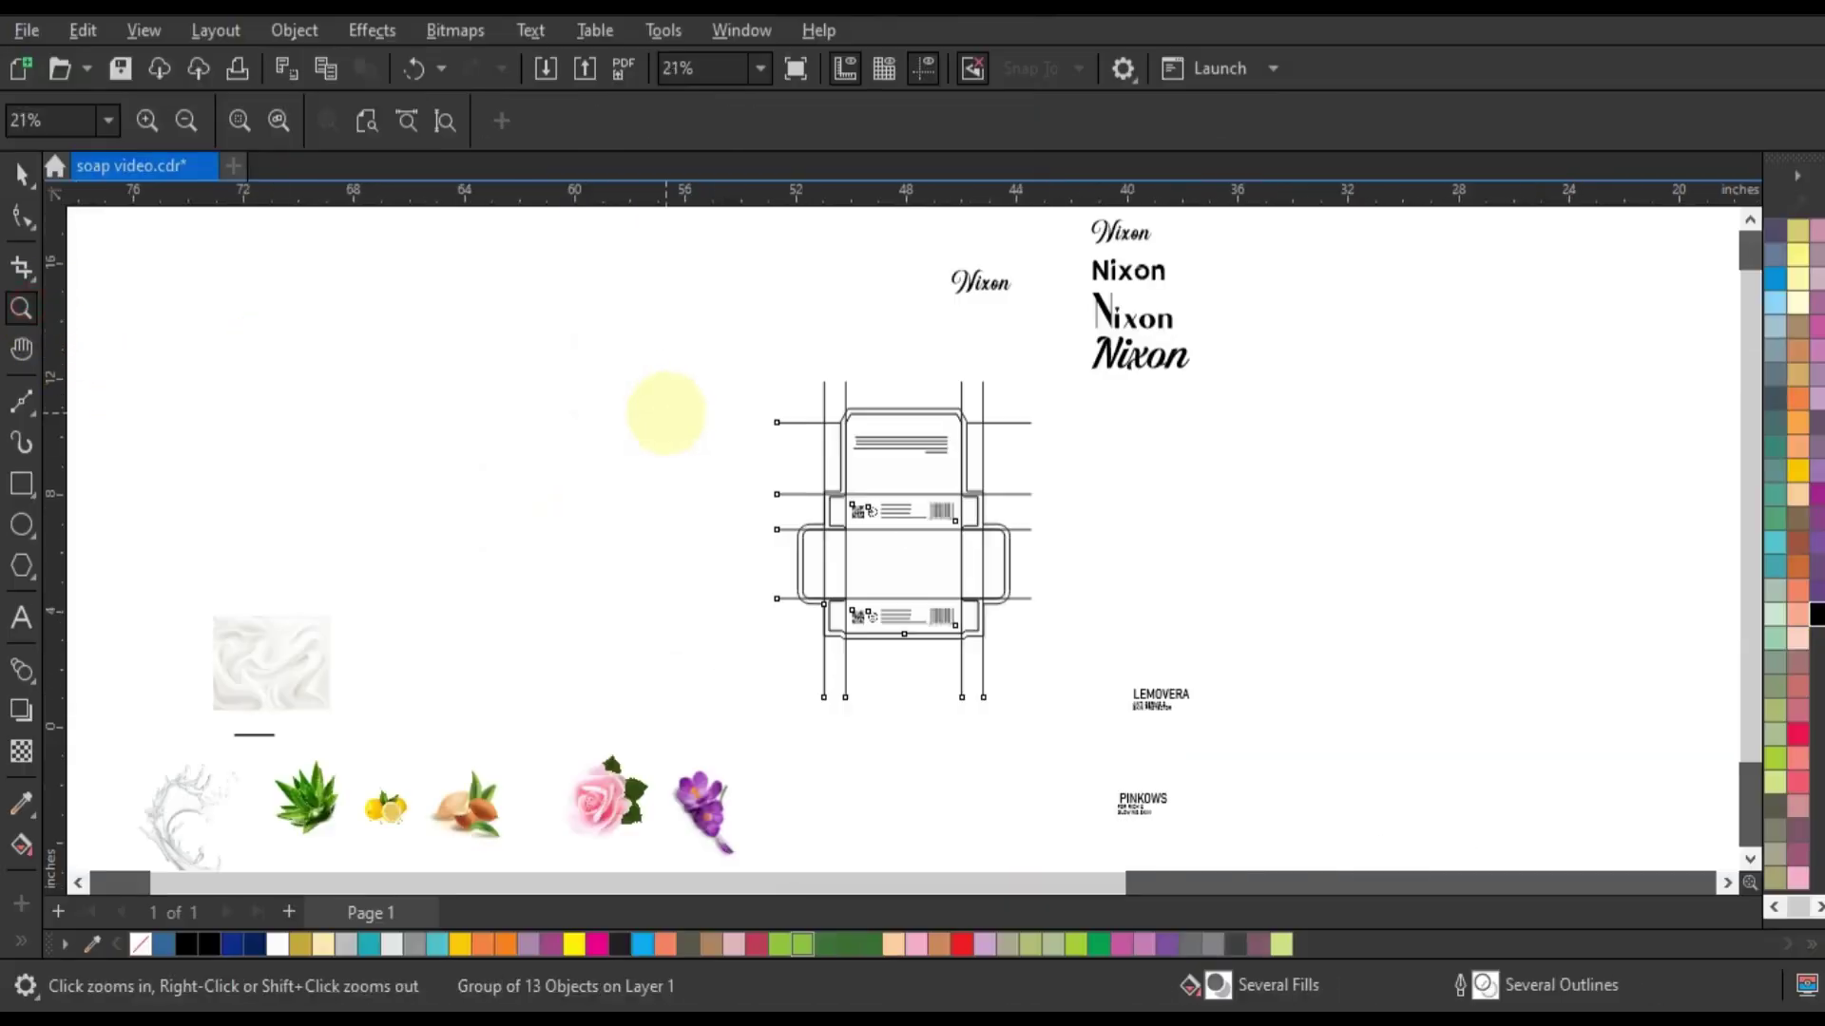
pyautogui.scroll(-2, 522, 848)
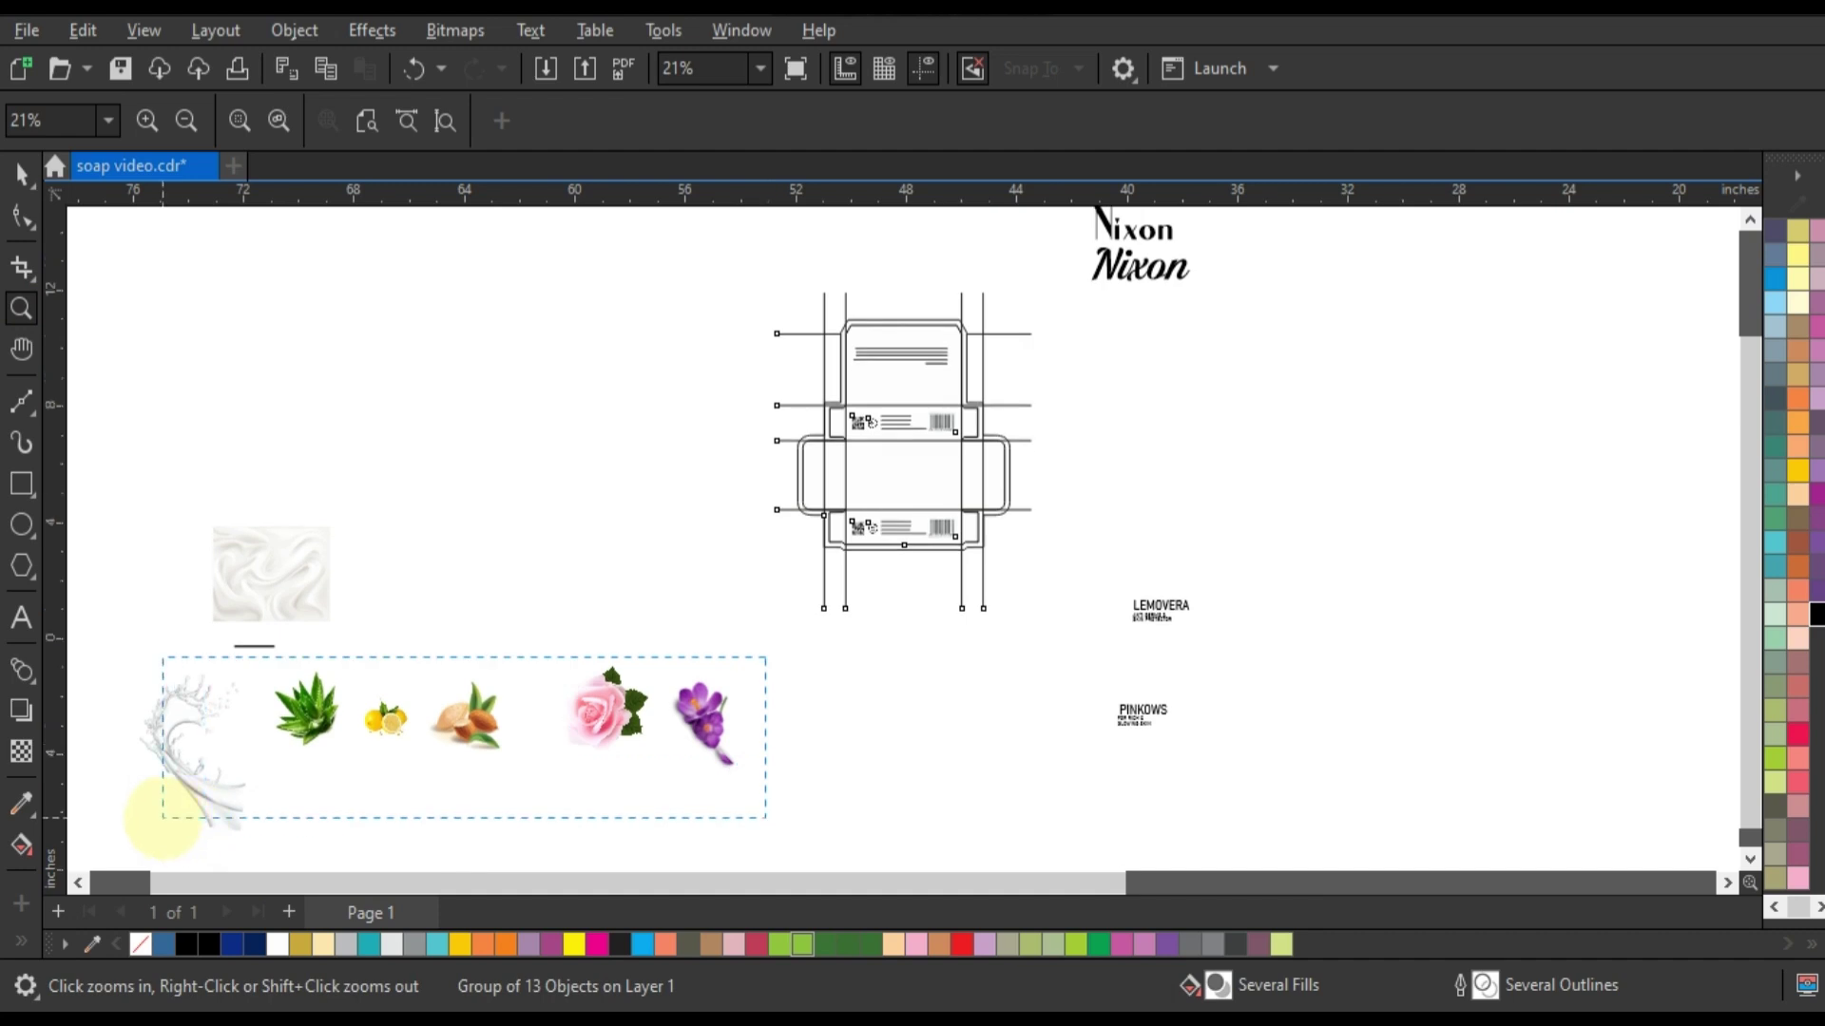
pyautogui.moveTo(187, 830); pyautogui.dragTo(136, 814)
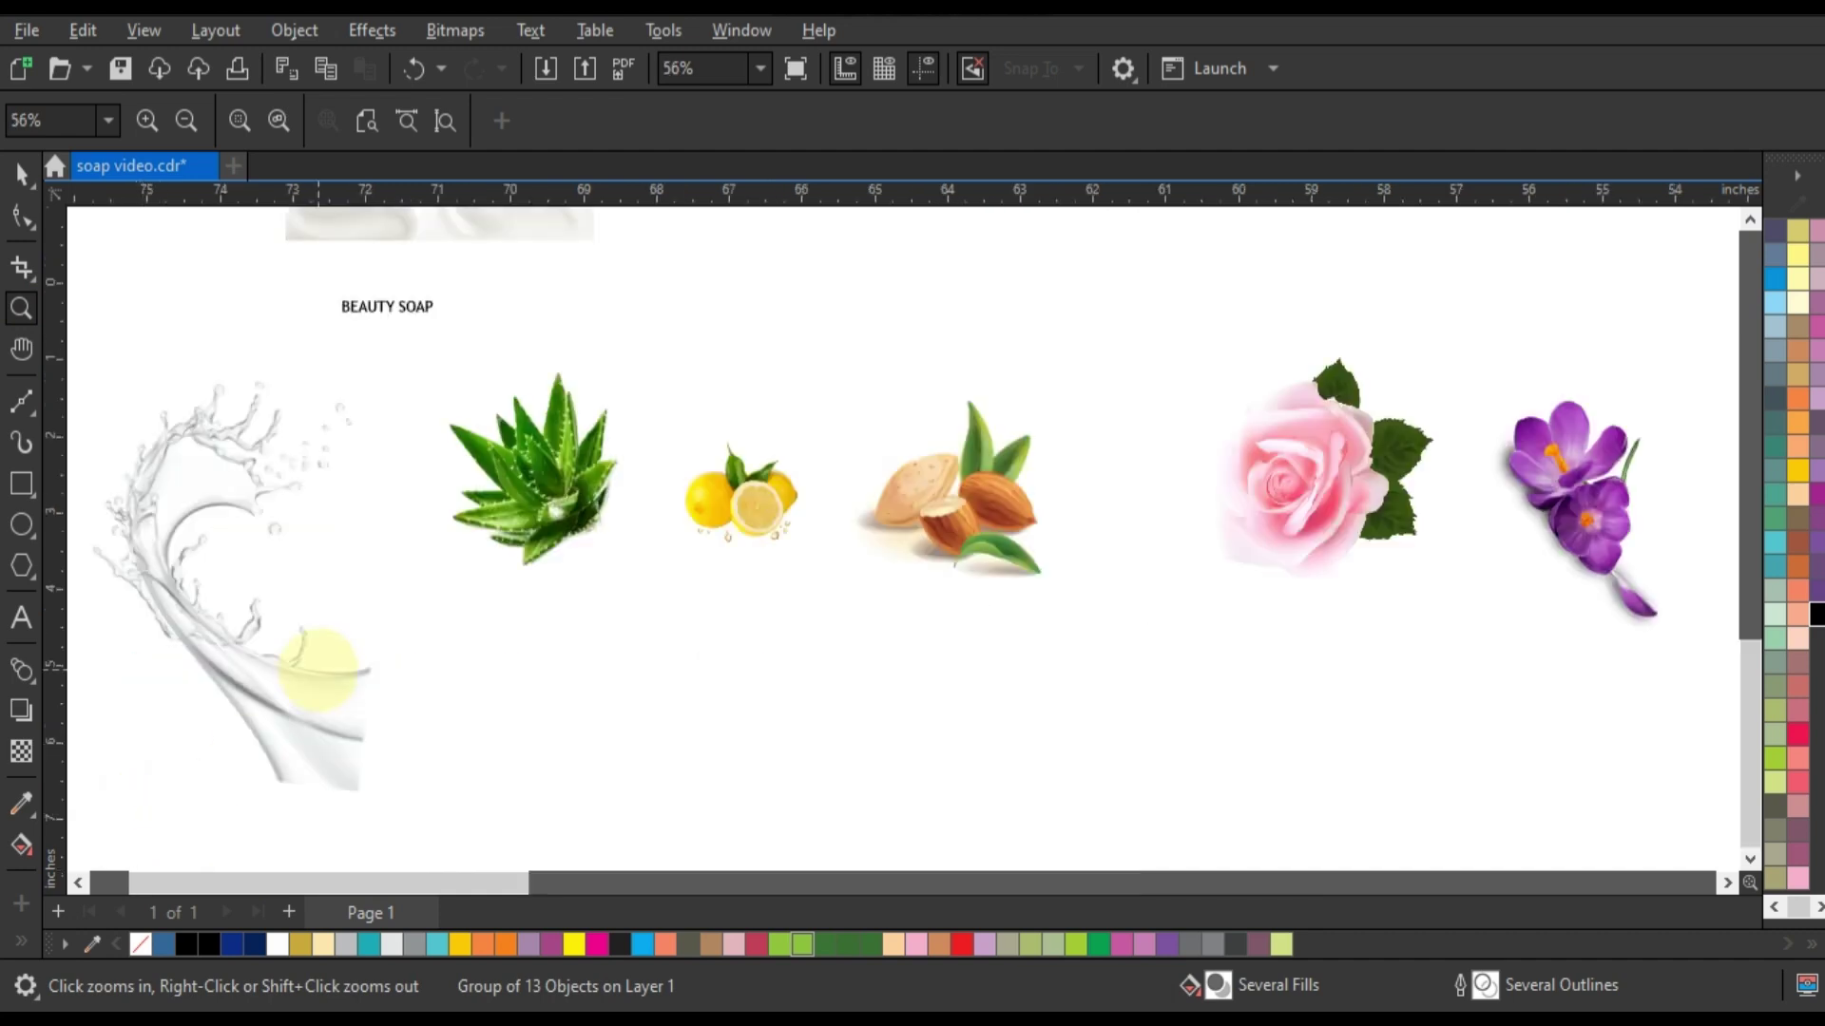
# Step: Zoom in on the soap texture image and the box dieline, then deselect the template
pyautogui.rightClick(318, 668)
pyautogui.moveTo(186, 488); pyautogui.dragTo(389, 654)
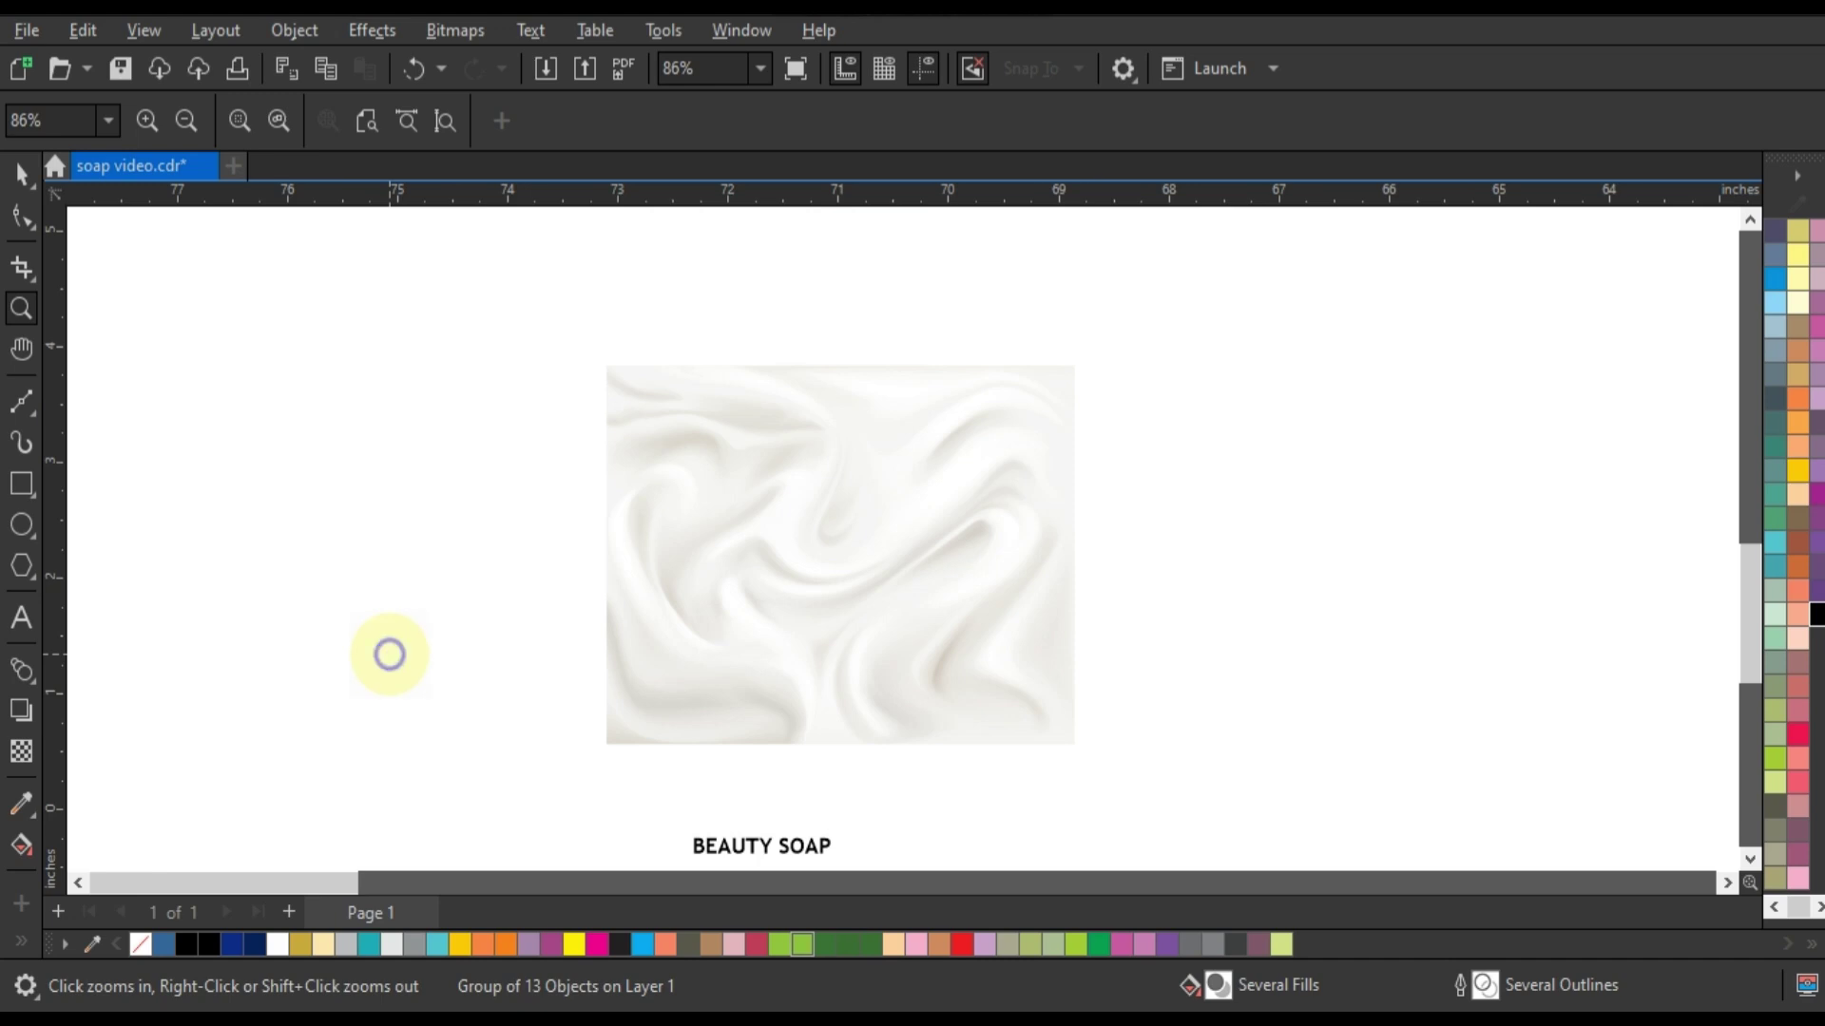
pyautogui.rightClick(389, 654)
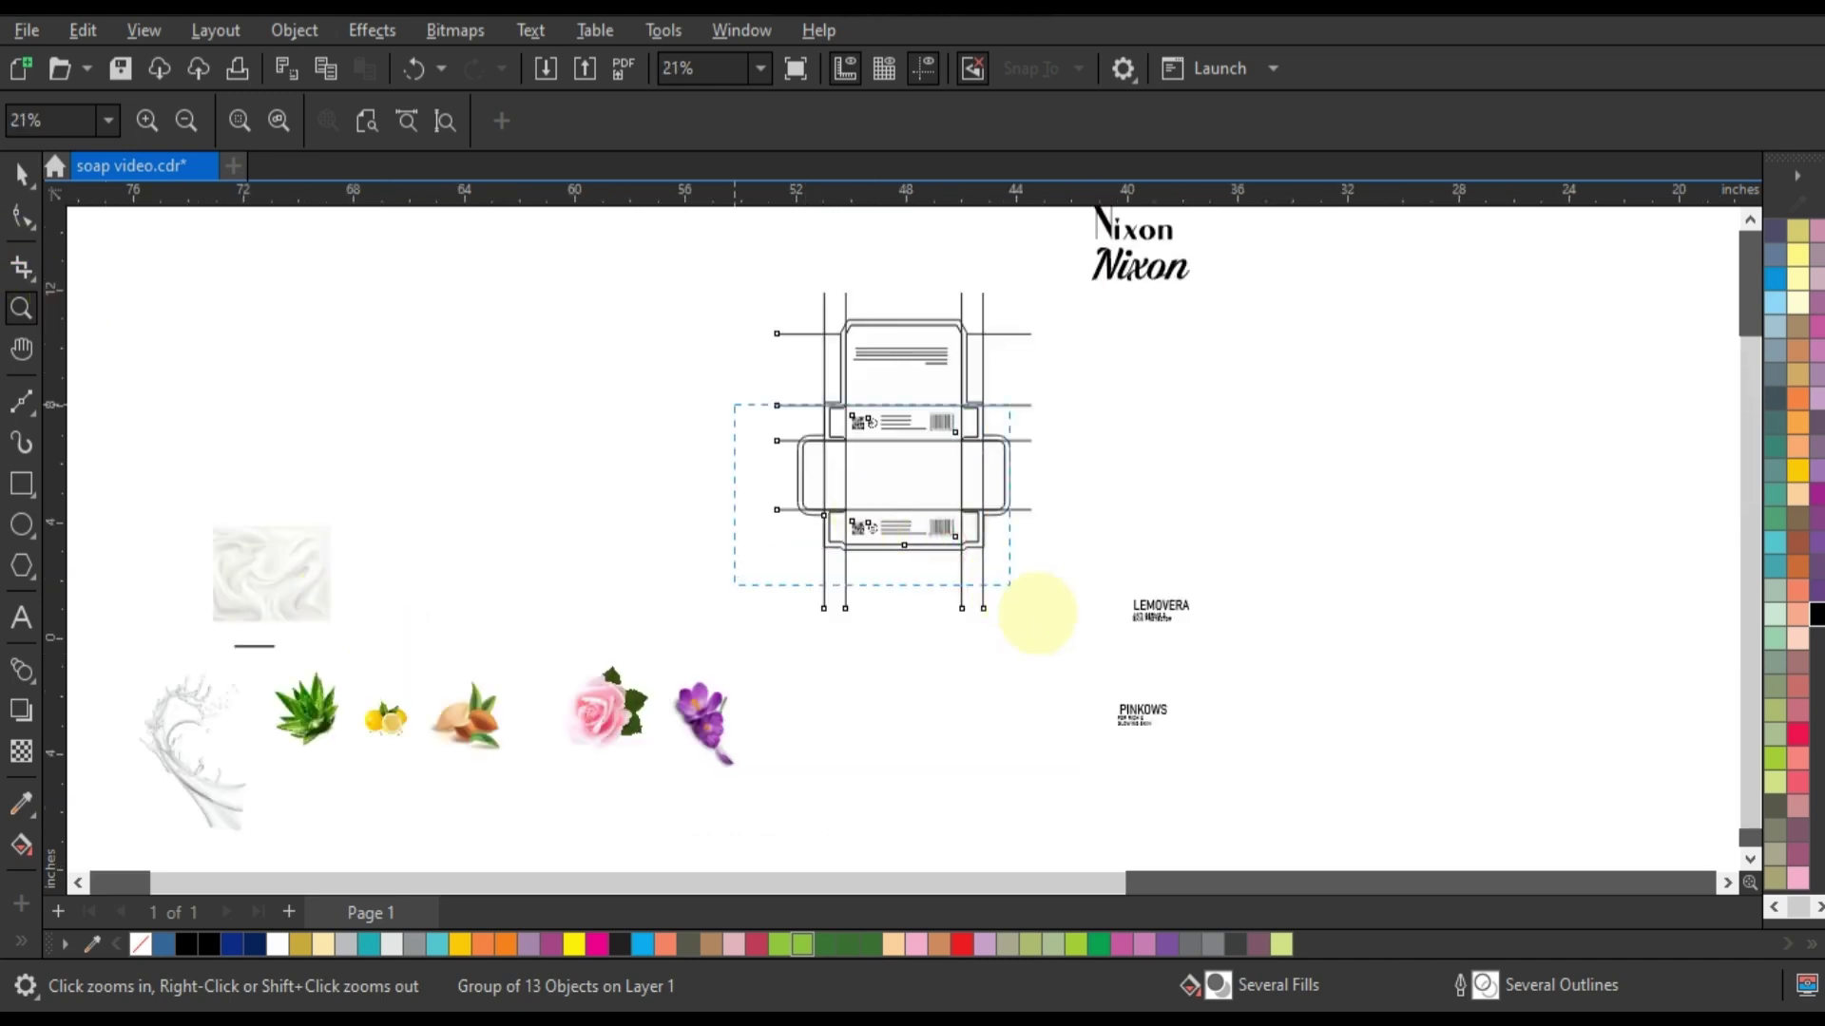
pyautogui.moveTo(1036, 612); pyautogui.dragTo(1032, 611)
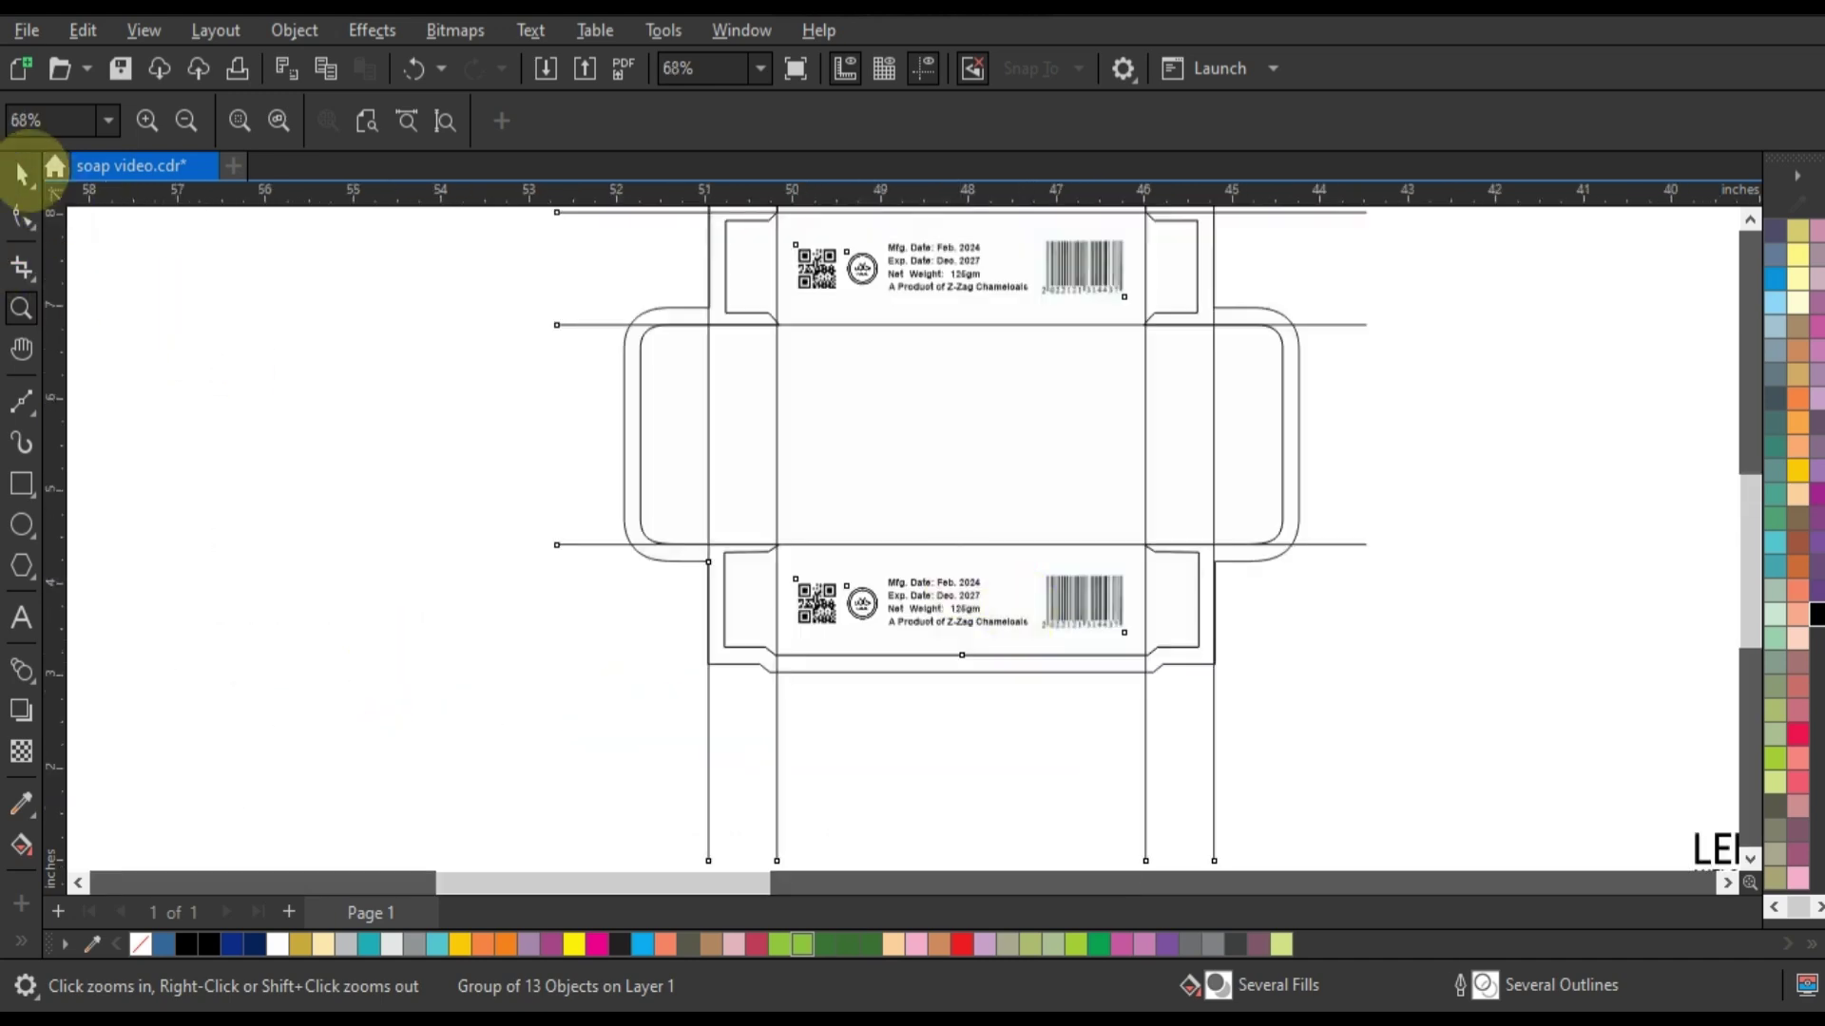
pyautogui.click(20, 174)
pyautogui.click(343, 447)
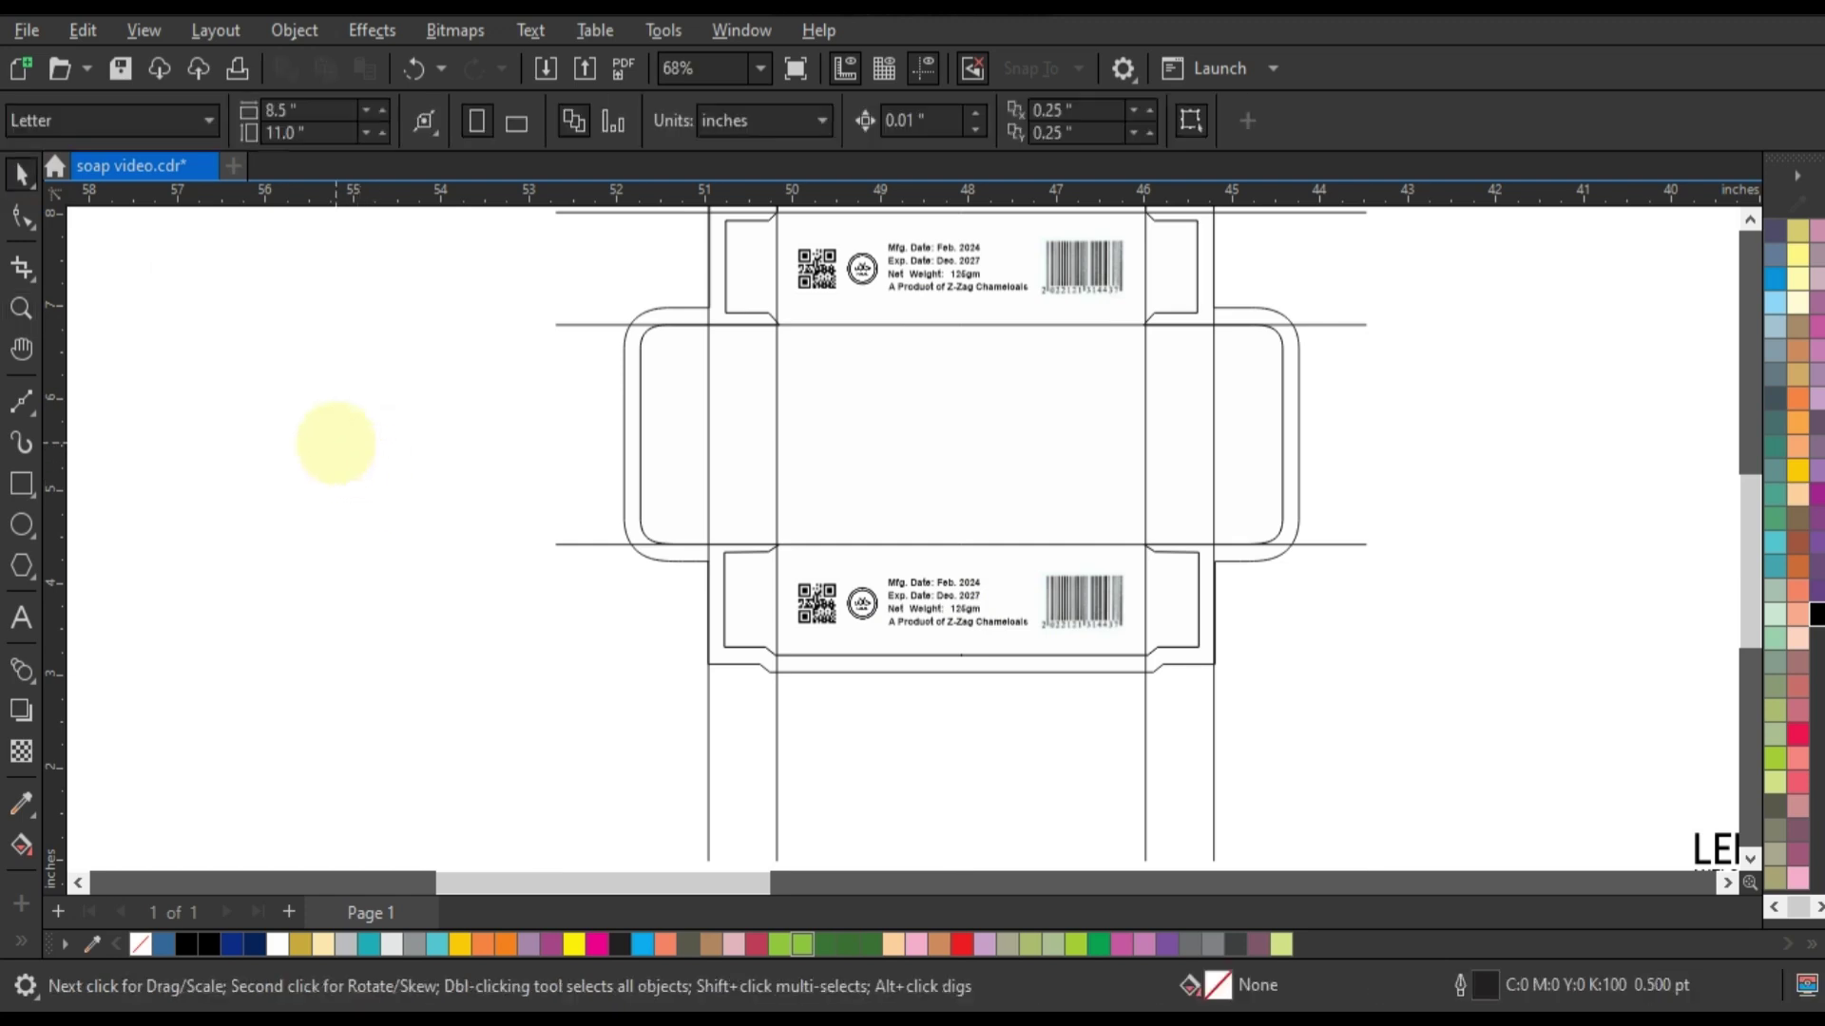
pyautogui.scroll(-2, 380, 433)
pyautogui.scroll(-1, 766, 622)
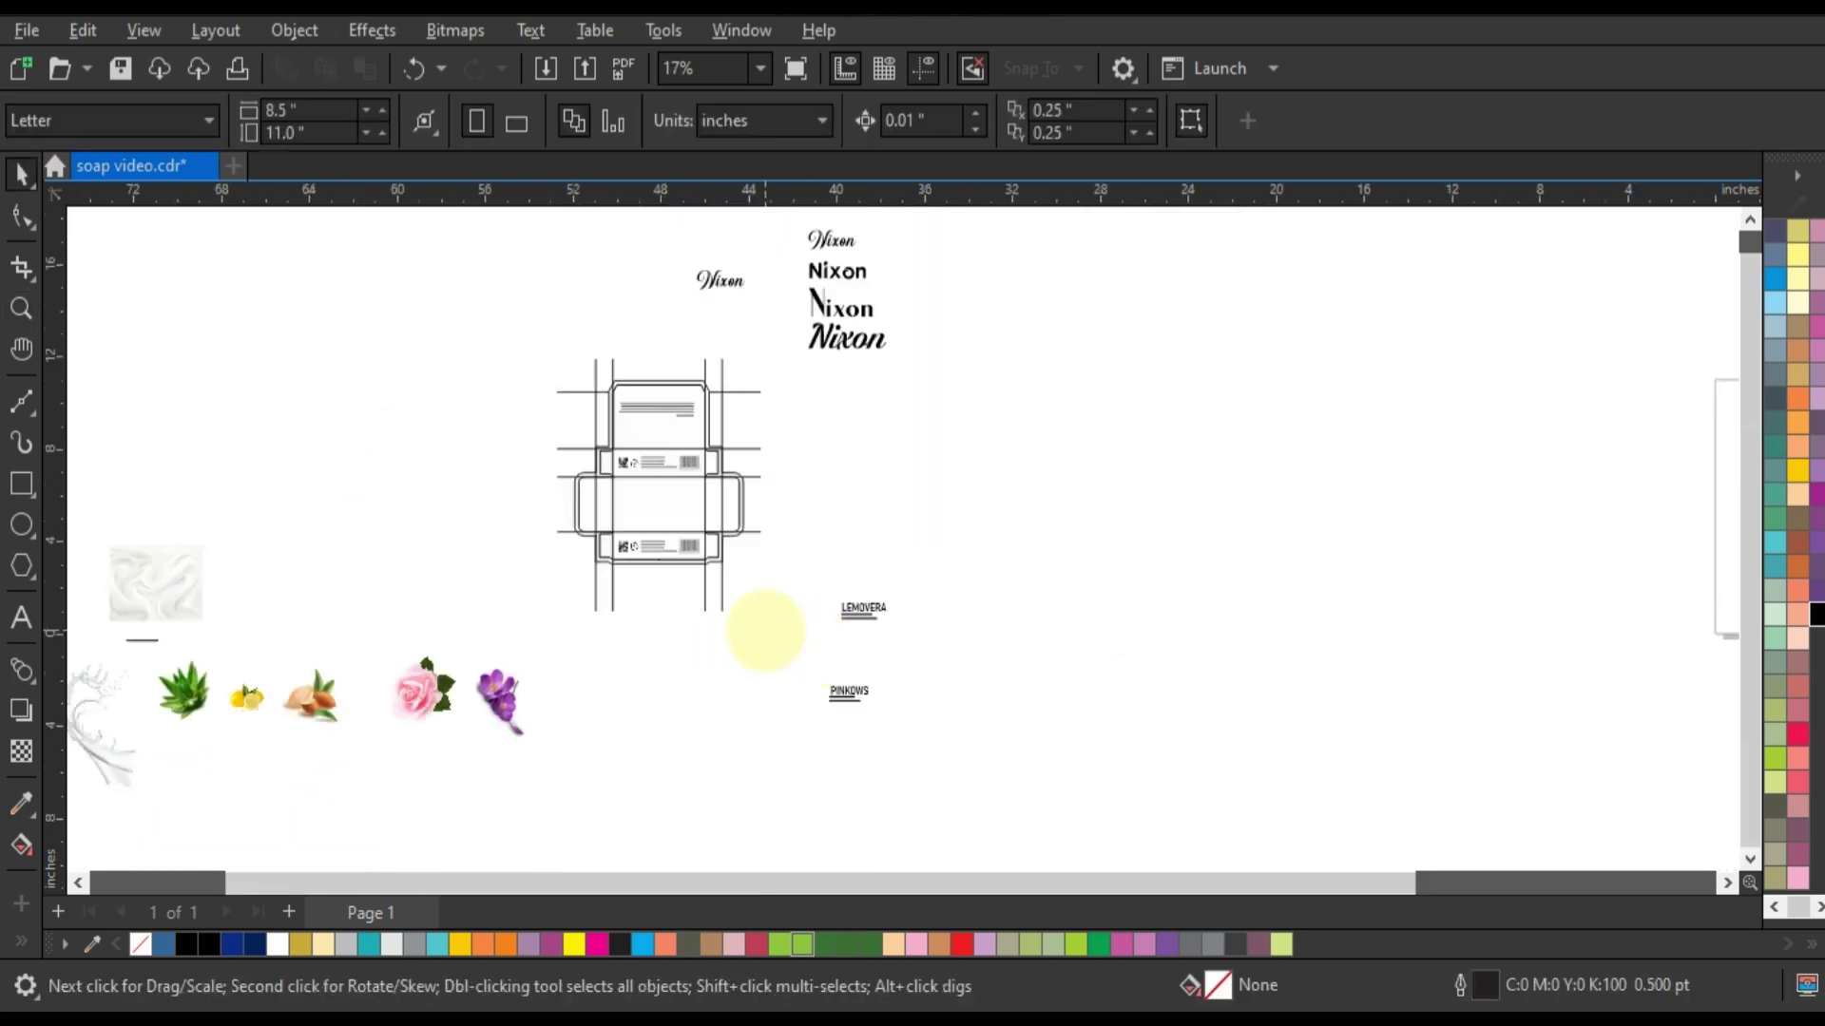
# Step: Move the marble soap texture image beside the Nixon lettering
pyautogui.moveTo(768, 625); pyautogui.dragTo(501, 339)
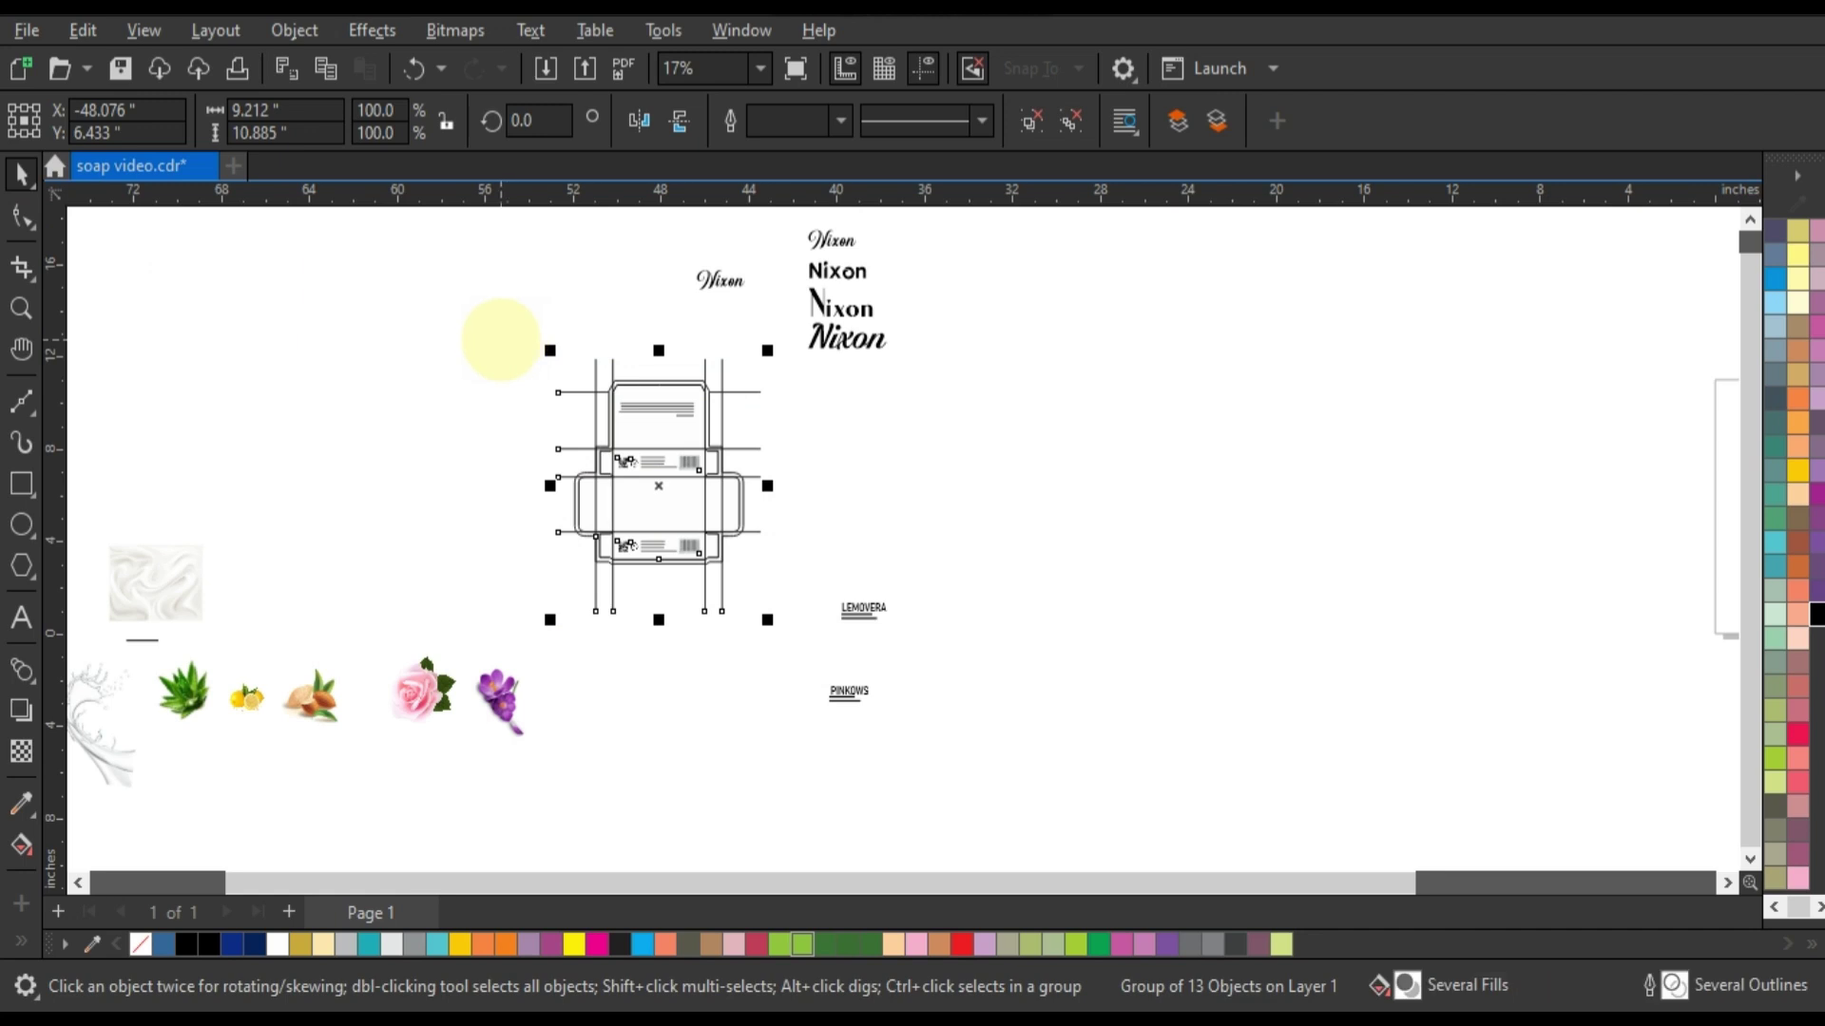
pyautogui.click(465, 407)
pyautogui.click(180, 570)
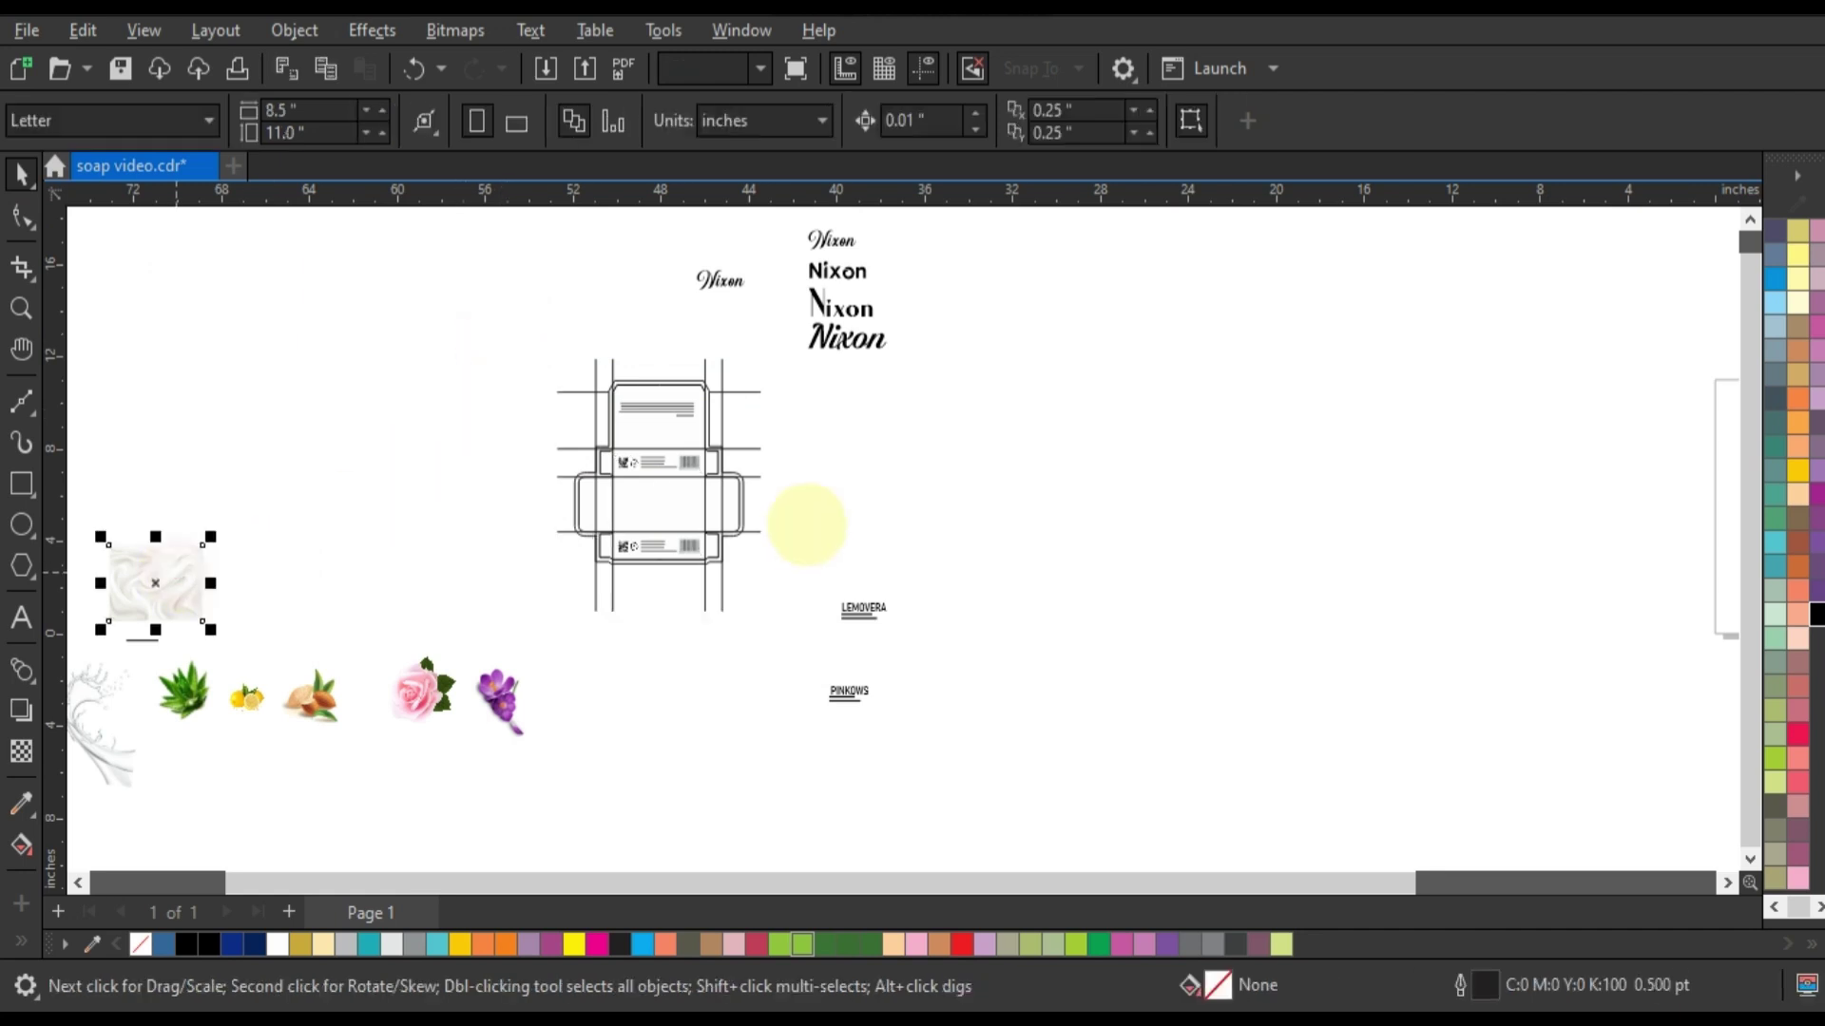
pyautogui.moveTo(146, 585); pyautogui.dragTo(855, 483)
# Step: Move the sans-serif Nixon to the lower left and the script Nixon into the lettering column
pyautogui.click(21, 308)
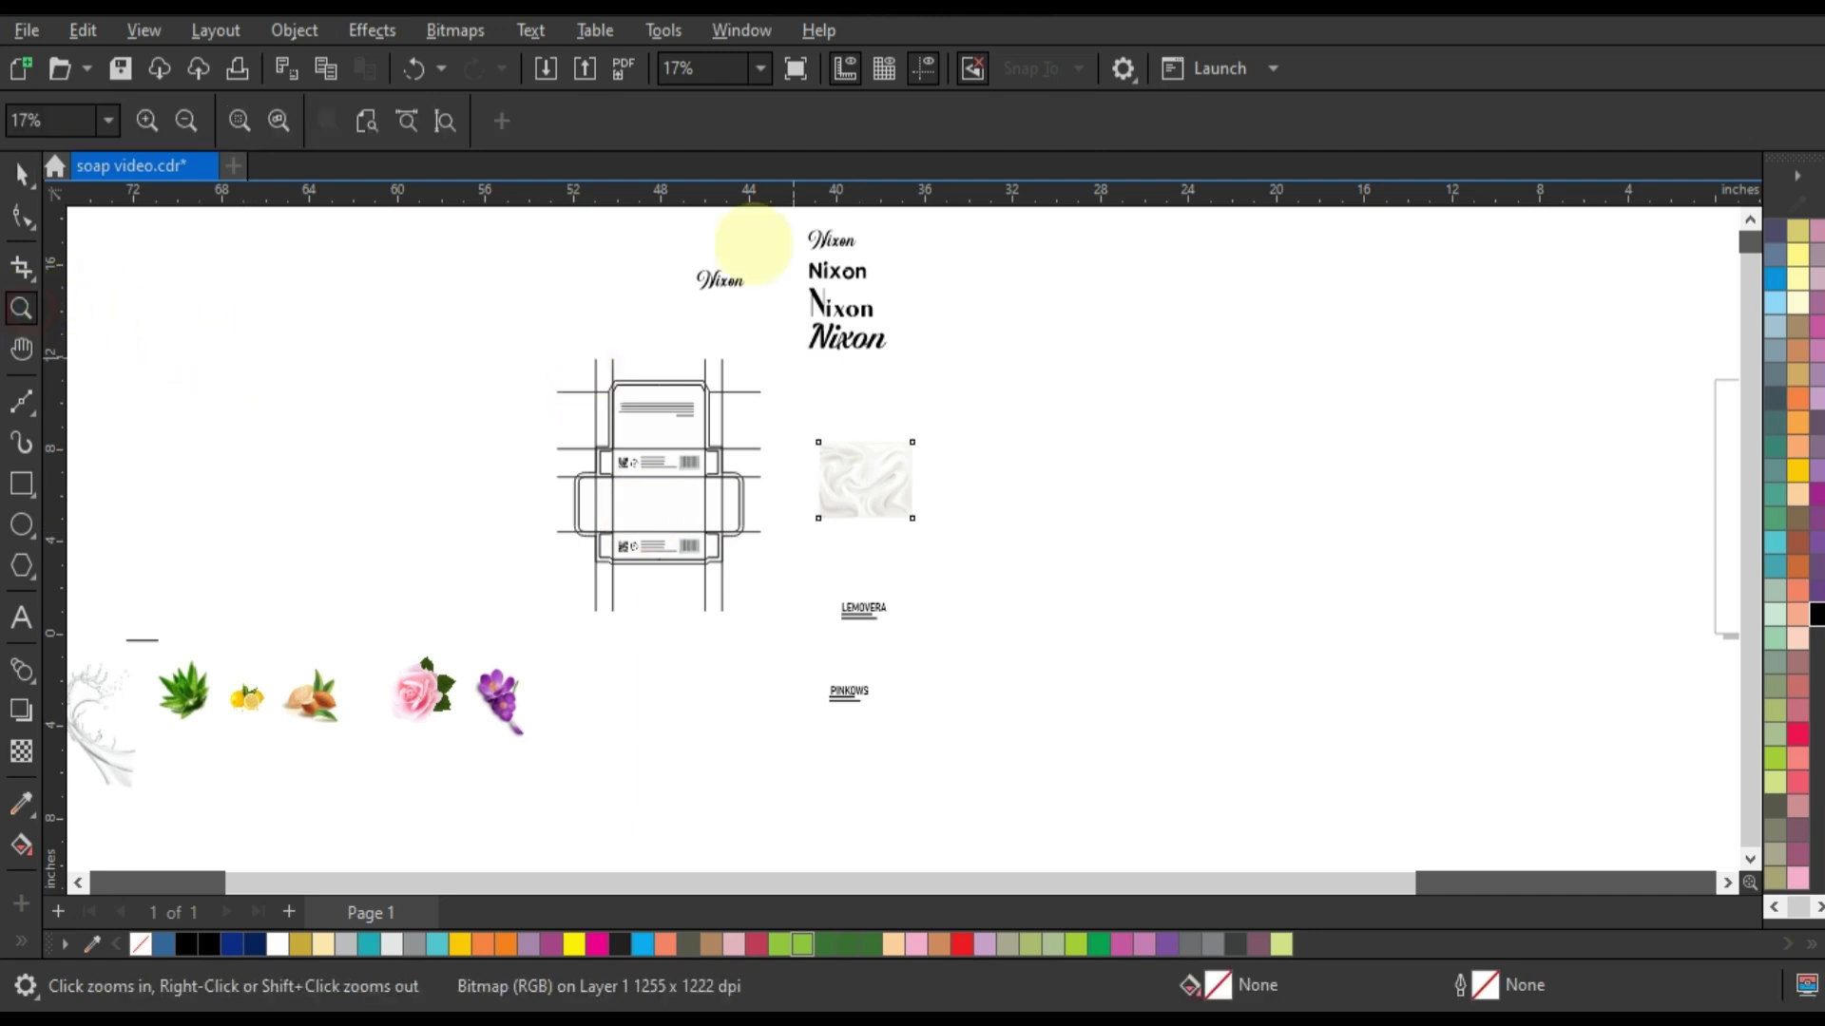
pyautogui.moveTo(678, 221); pyautogui.dragTo(964, 369)
pyautogui.click(21, 174)
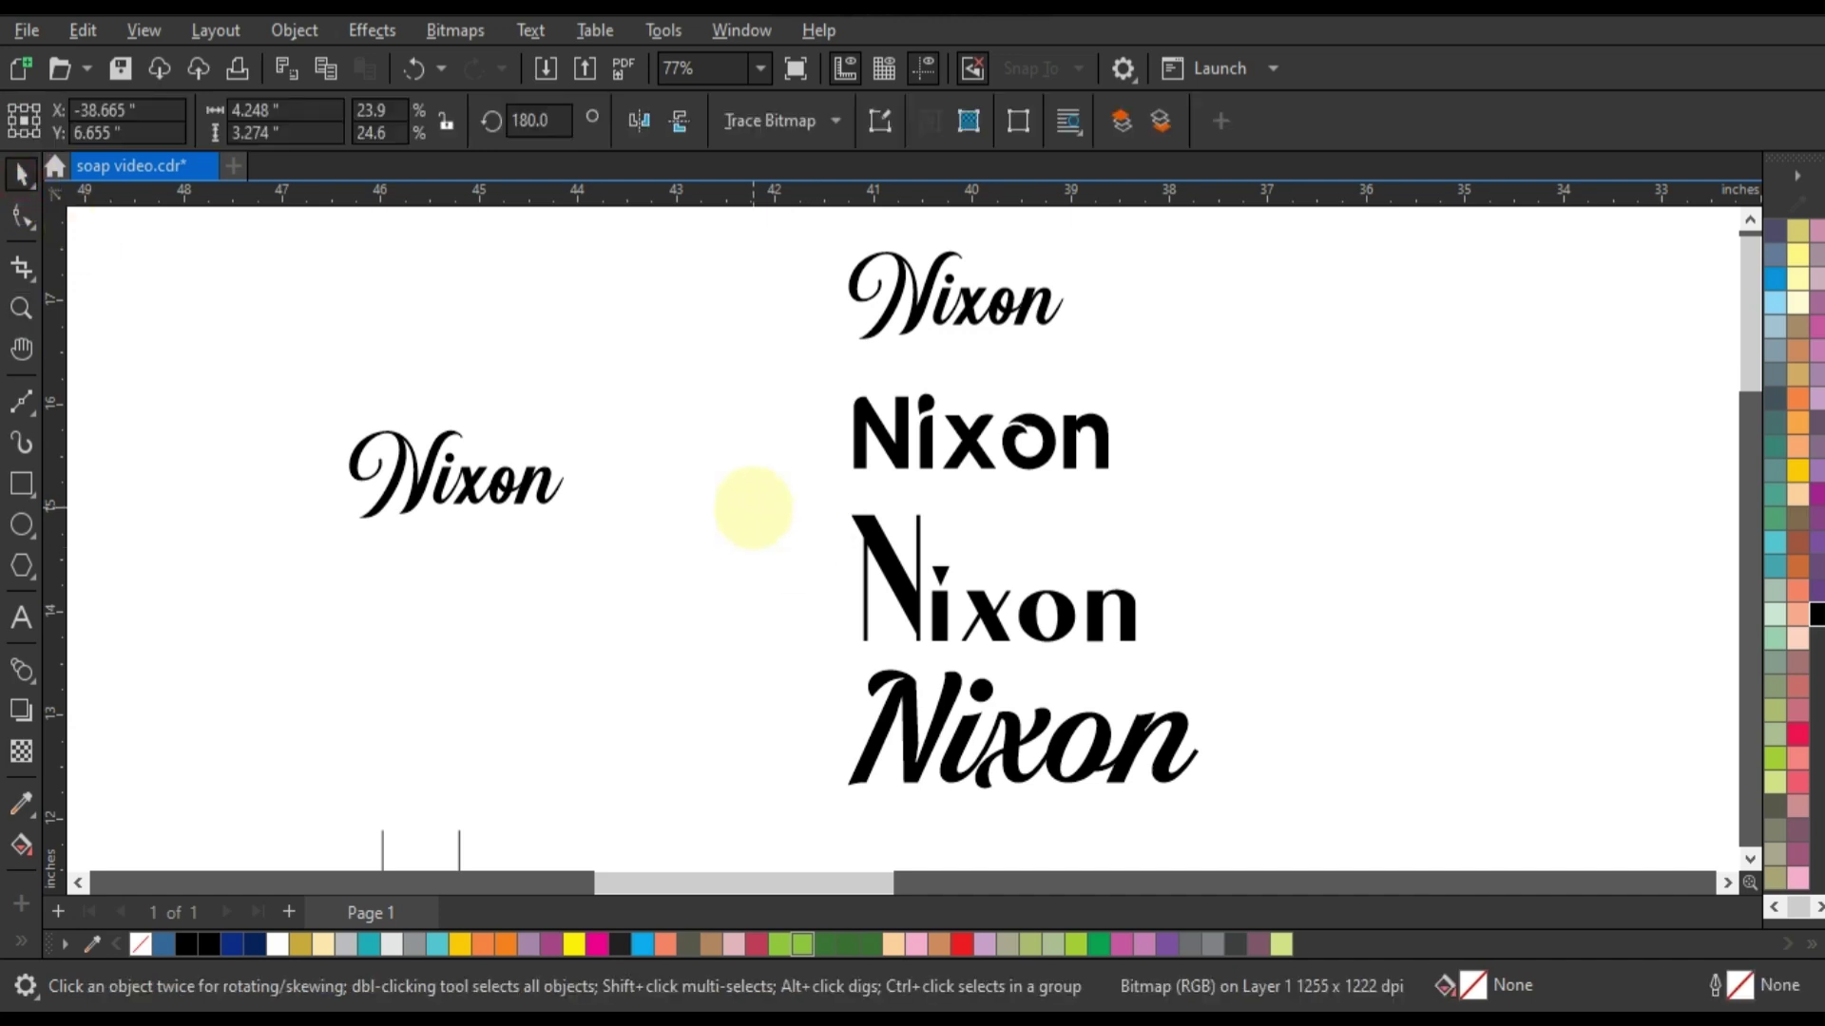
pyautogui.moveTo(751, 359); pyautogui.dragTo(1125, 492)
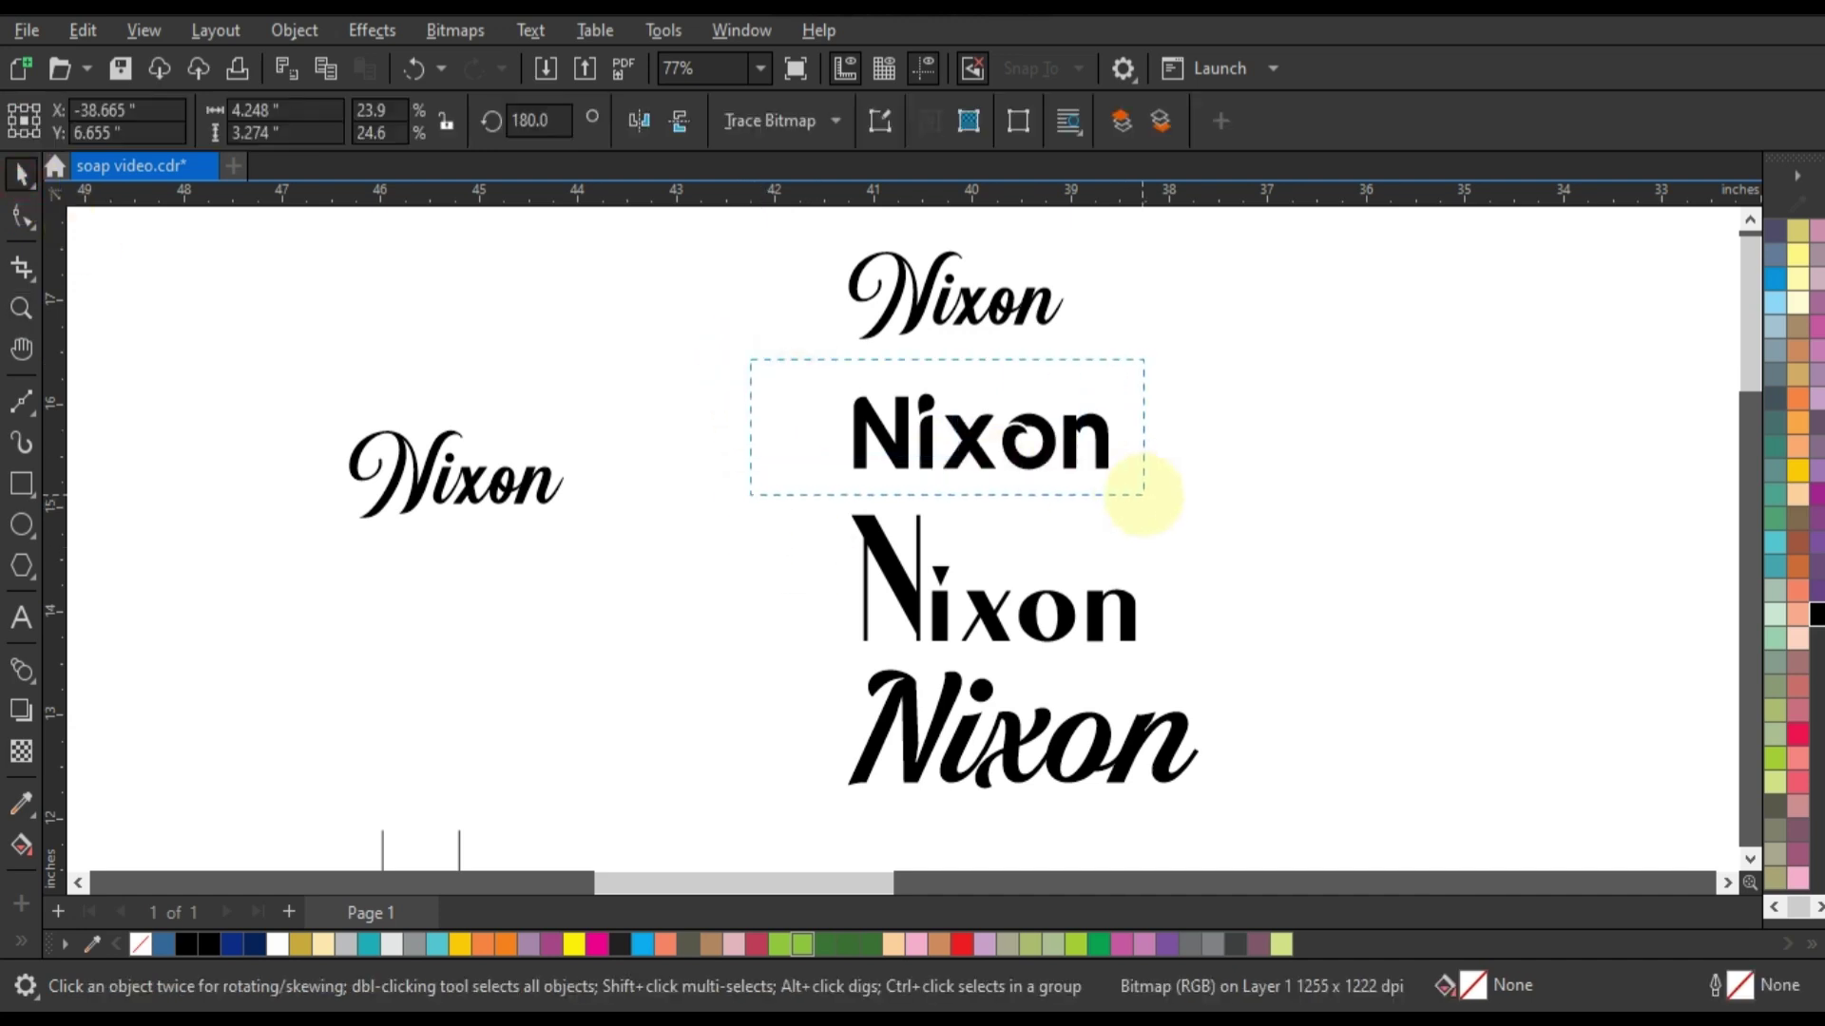
pyautogui.moveTo(1018, 436); pyautogui.dragTo(459, 714)
pyautogui.moveTo(428, 469)
pyautogui.mouseDown()
pyautogui.moveTo(857, 455)
pyautogui.moveTo(884, 404)
pyautogui.mouseUp()
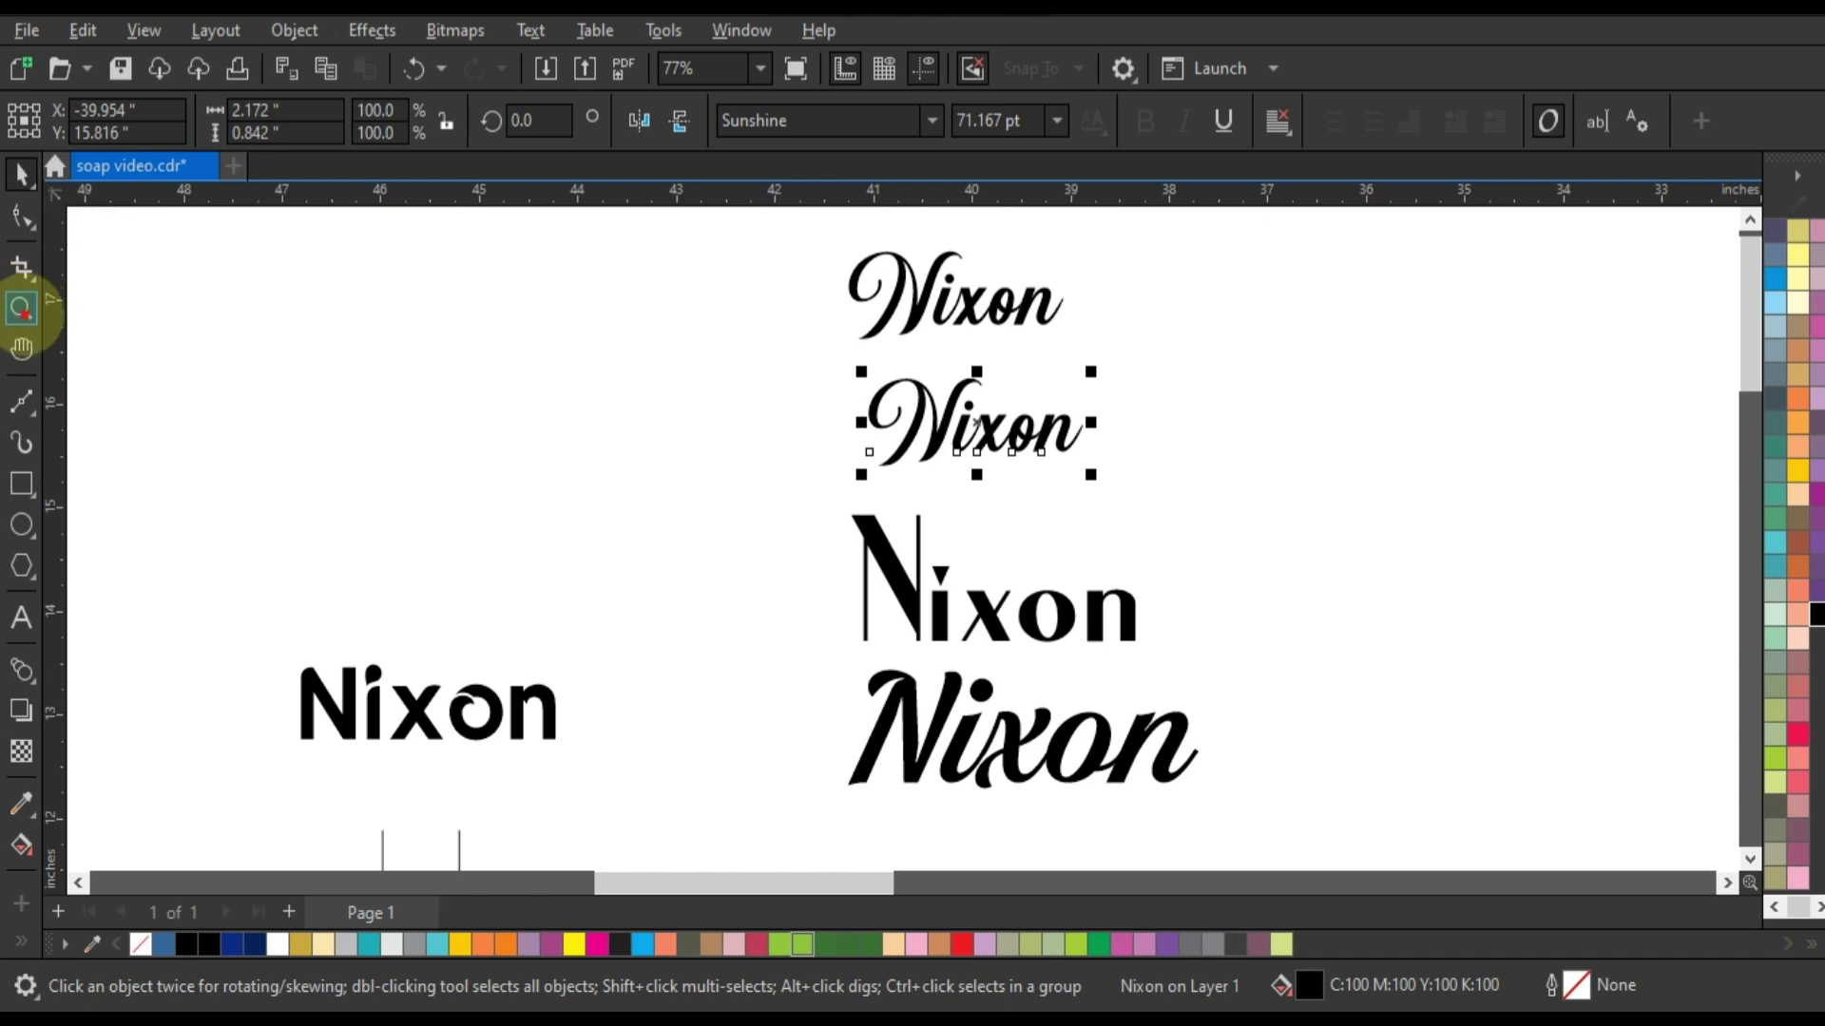
# Step: Line up the sans Nixon, the rose image and the milk splash in a row beside the marble texture
pyautogui.click(21, 309)
pyautogui.rightClick(803, 436)
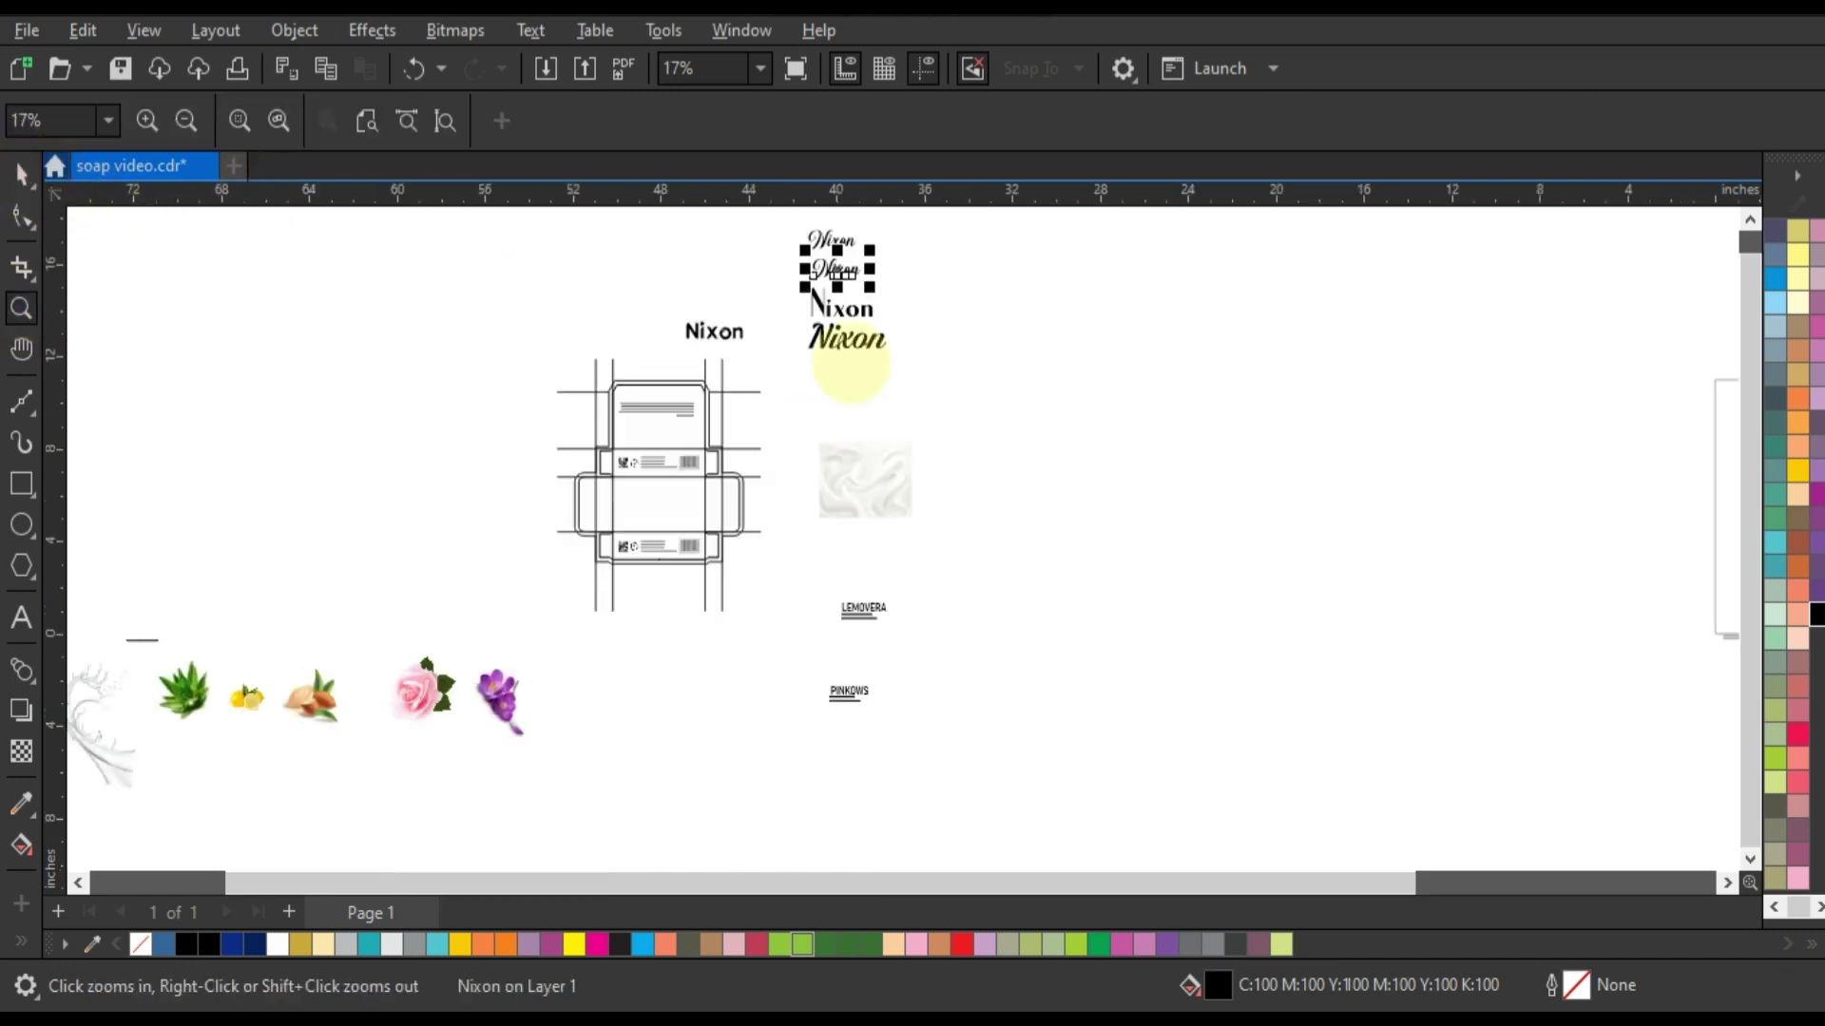
pyautogui.press('space')
pyautogui.moveTo(720, 328); pyautogui.dragTo(948, 485)
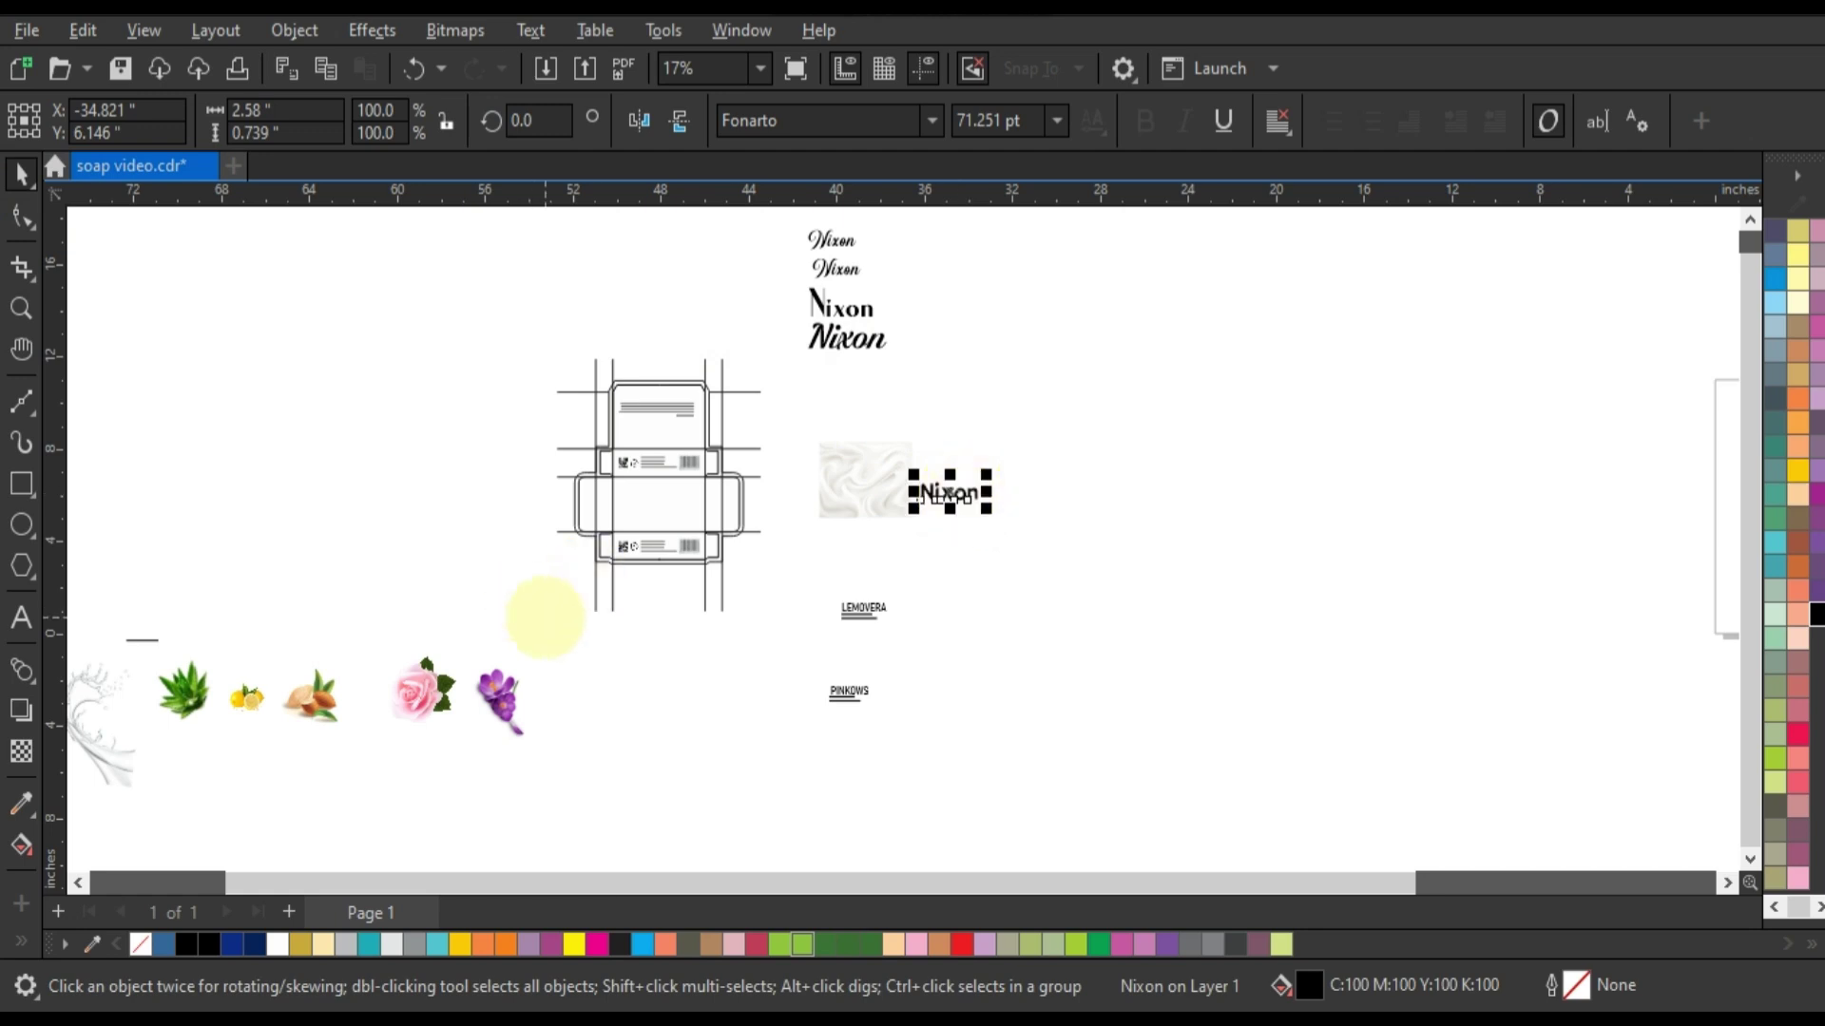
pyautogui.moveTo(425, 688)
pyautogui.mouseDown()
pyautogui.moveTo(757, 633)
pyautogui.moveTo(1031, 485)
pyautogui.mouseUp()
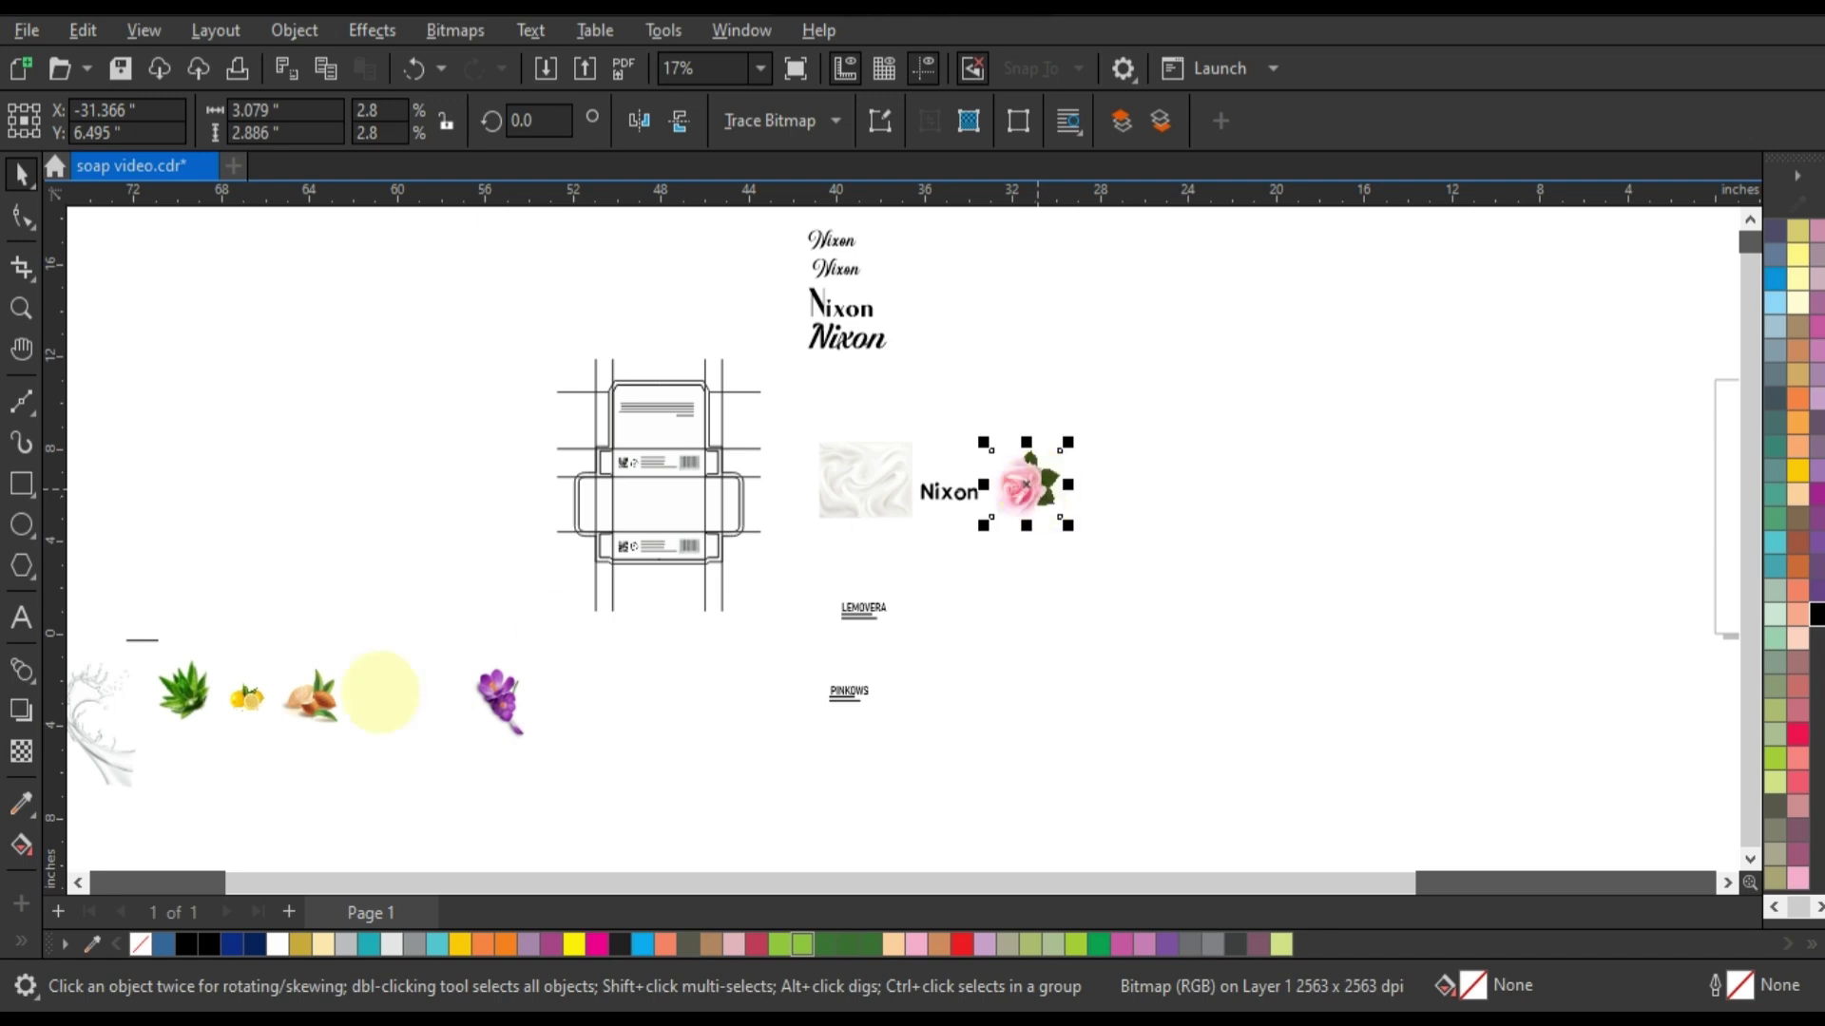
pyautogui.moveTo(119, 756)
pyautogui.mouseDown()
pyautogui.moveTo(659, 711)
pyautogui.moveTo(1035, 517)
pyautogui.moveTo(1122, 510)
pyautogui.mouseUp()
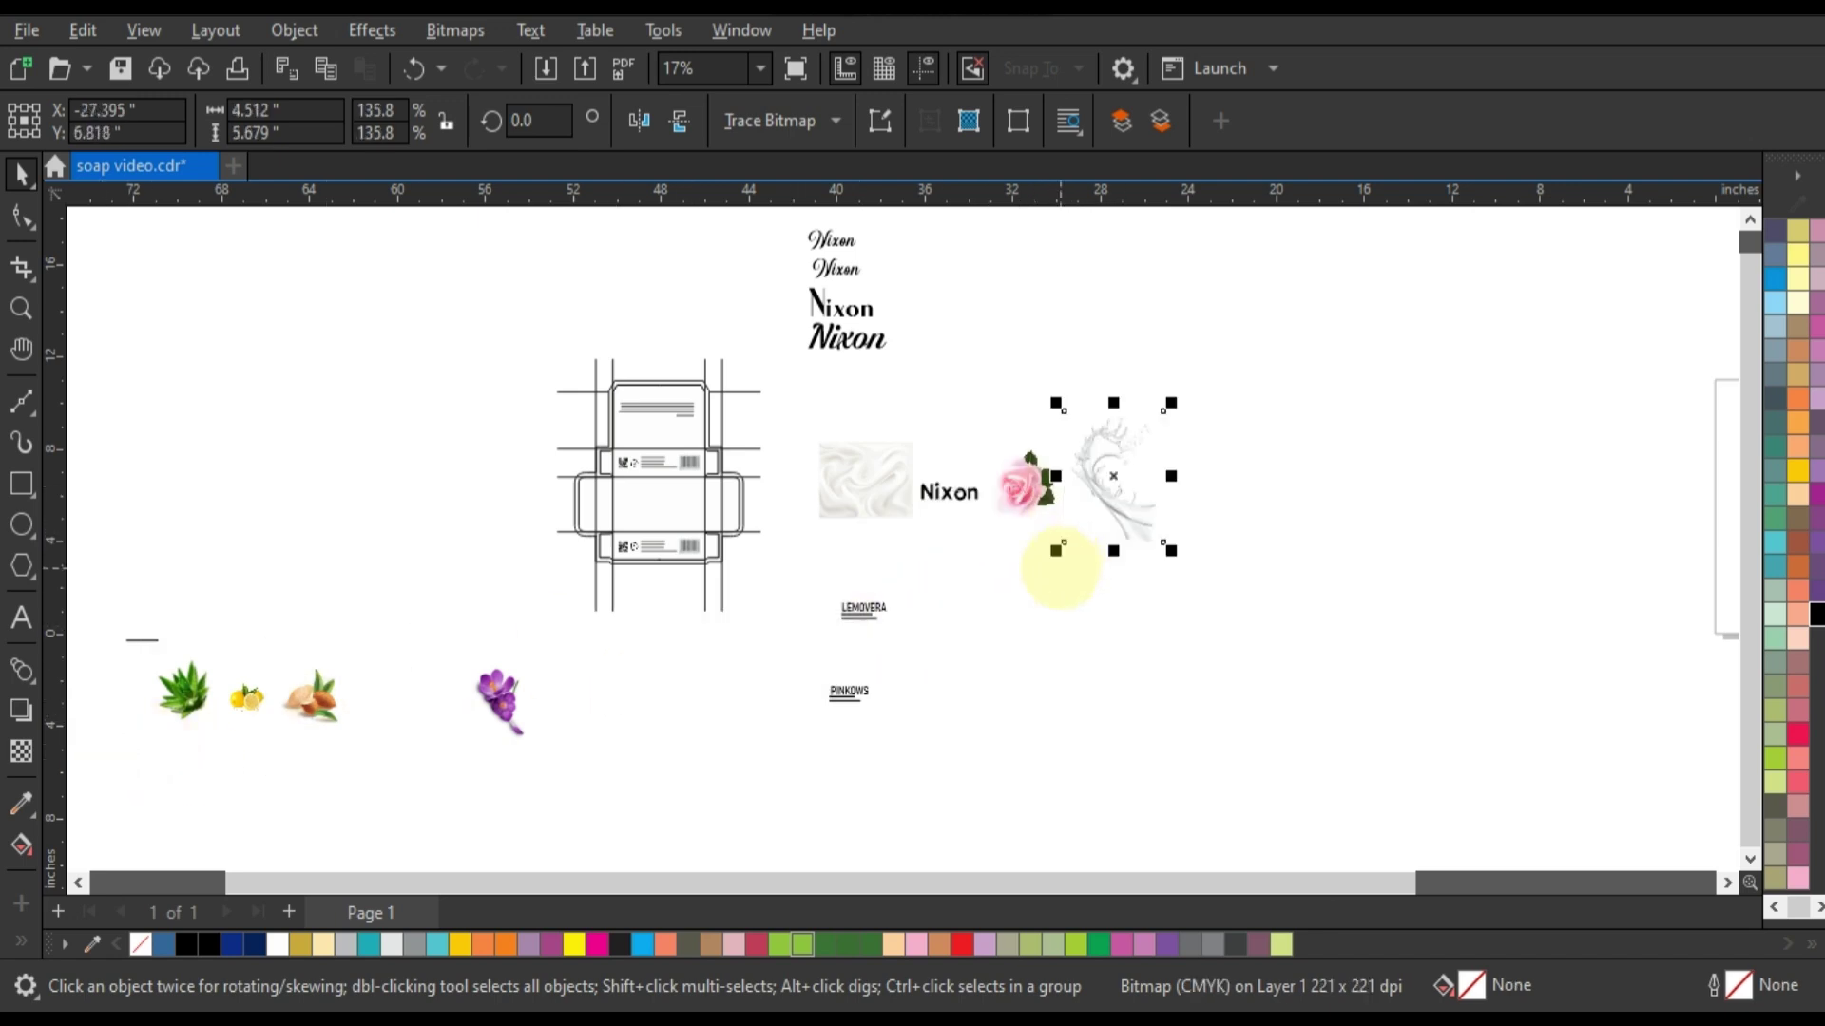
pyautogui.click(1058, 569)
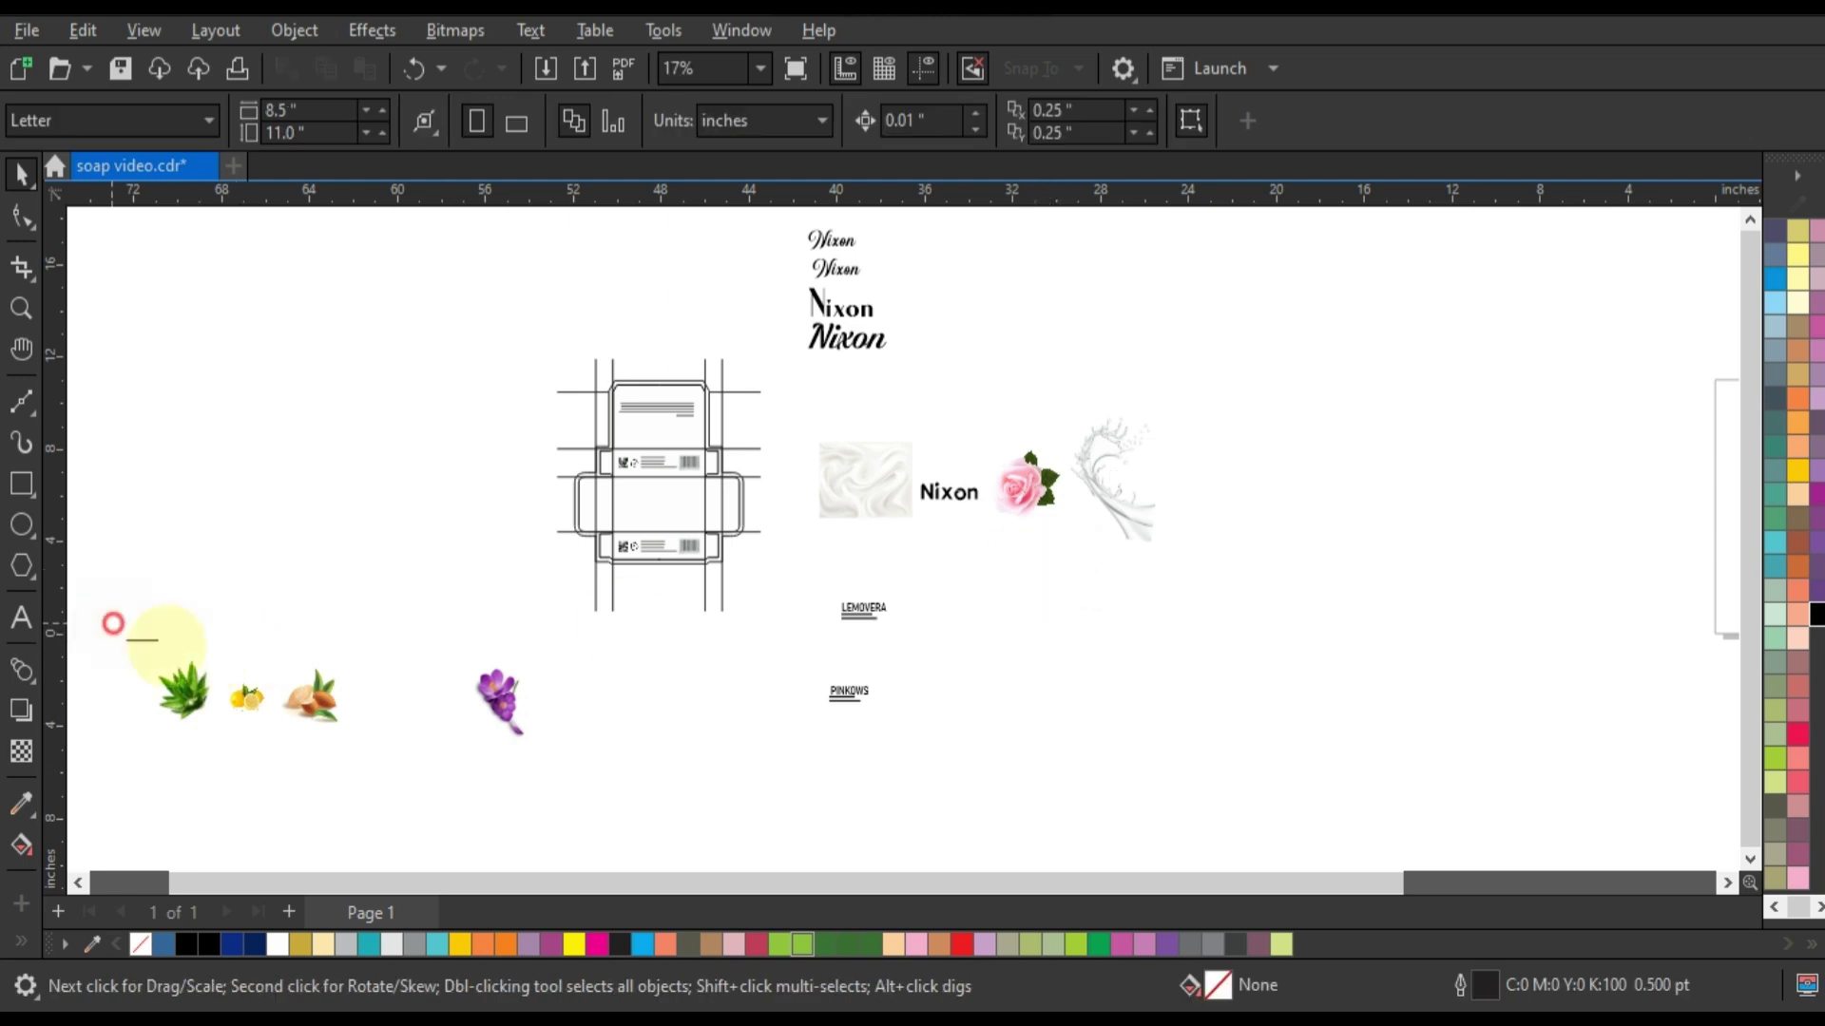
# Step: Move the BEAUTY SOAP line under Nixon and zoom in on the box dieline
pyautogui.click(140, 640)
pyautogui.moveTo(140, 640); pyautogui.dragTo(937, 513)
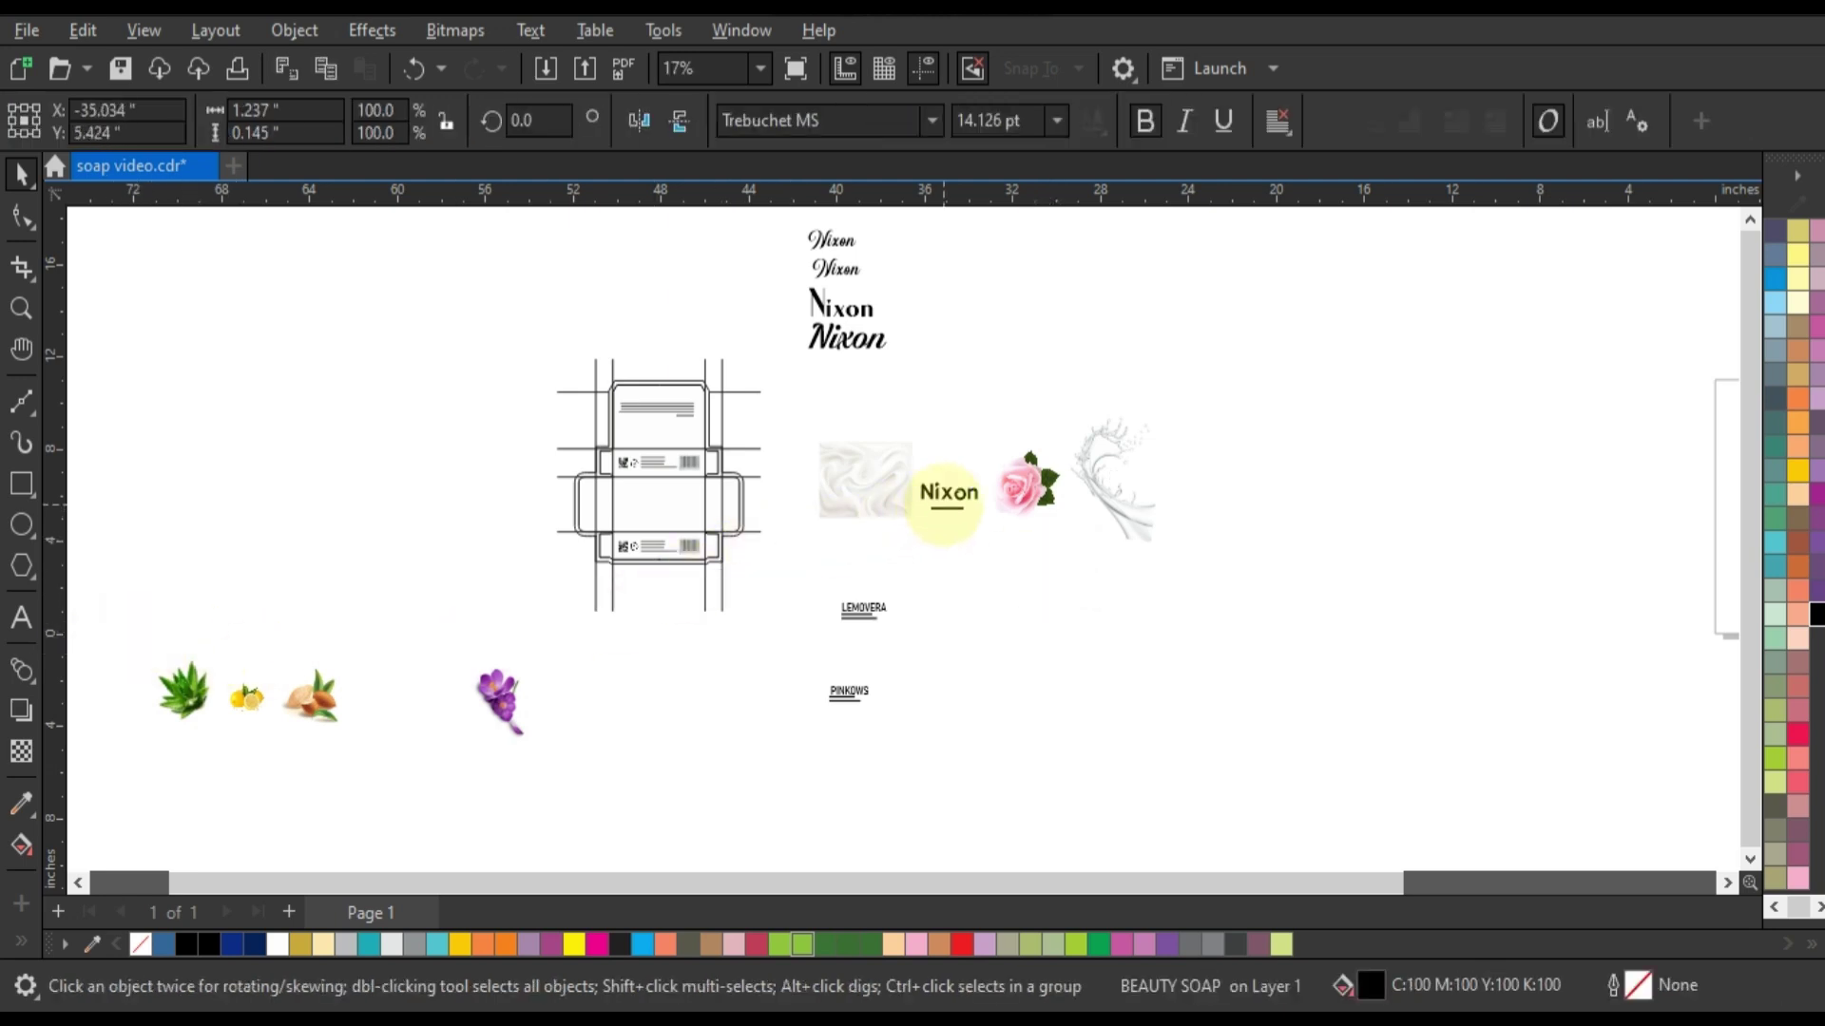
pyautogui.click(952, 556)
pyautogui.press('z')
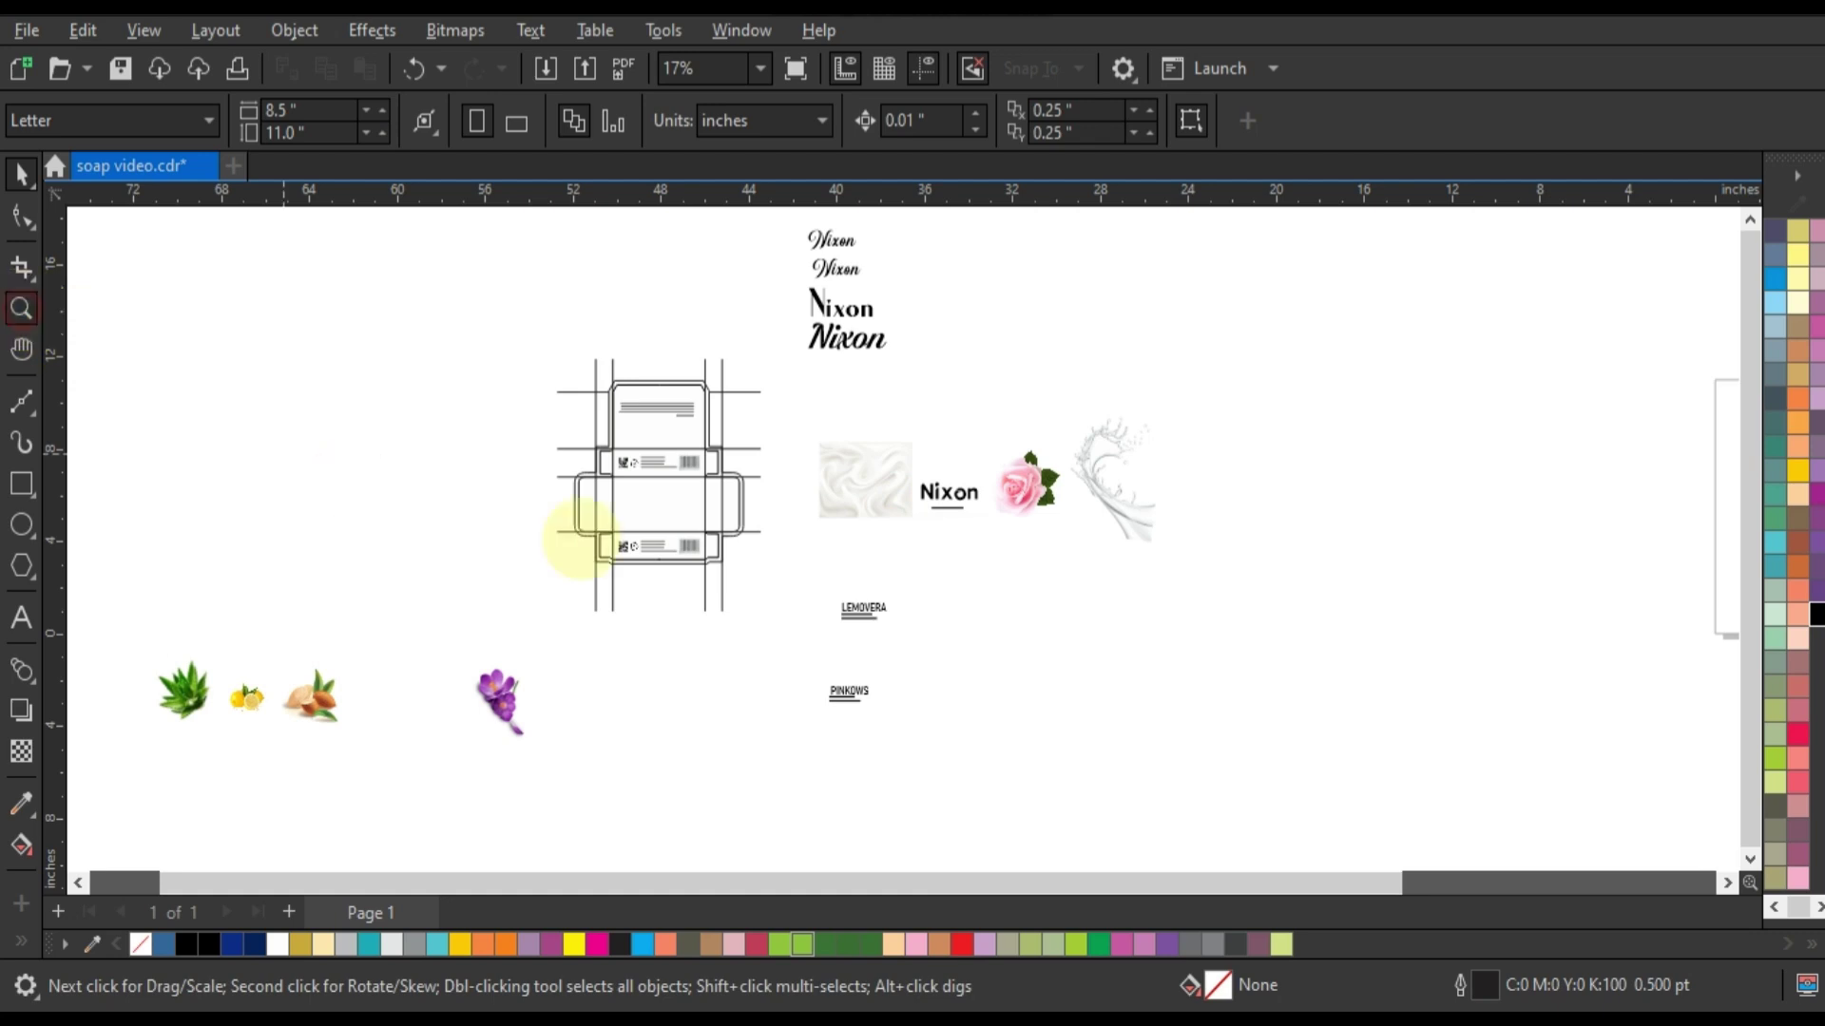
pyautogui.moveTo(549, 467); pyautogui.dragTo(799, 537)
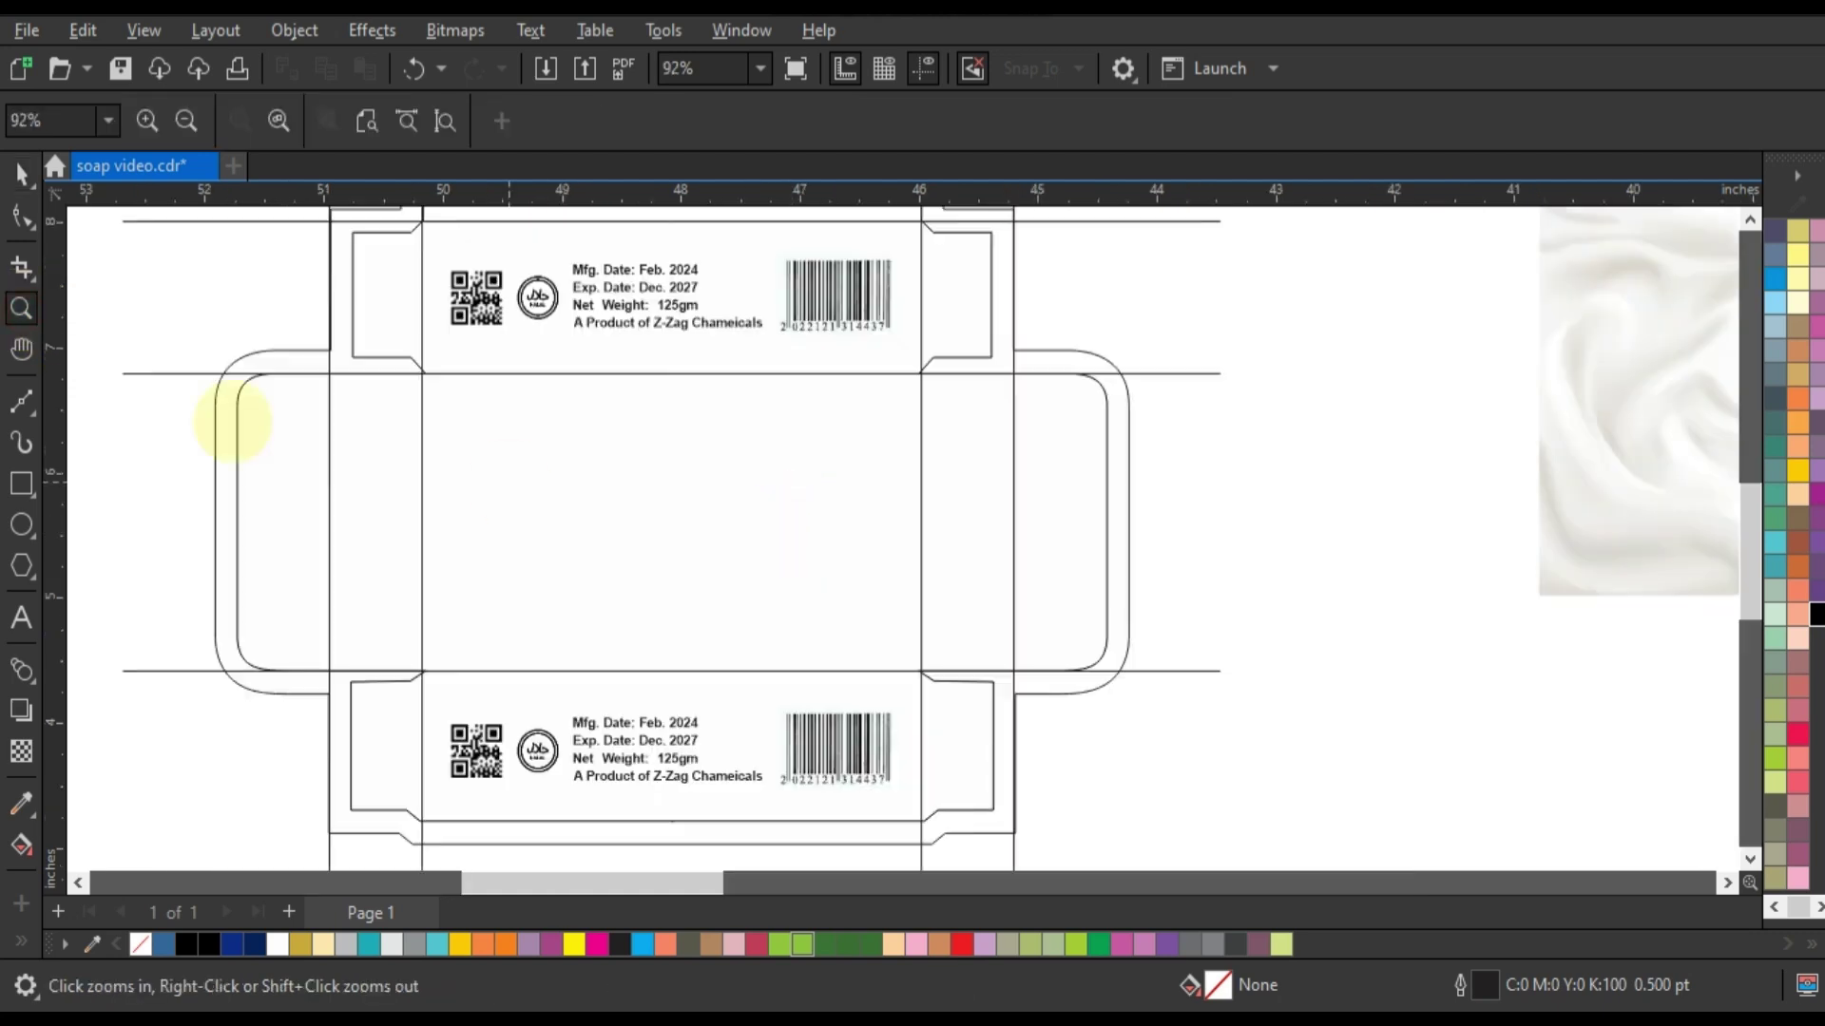
# Step: Draw a rectangle of about 4.171 × 2.39 in matching the front panel, then place it over the swirl image
pyautogui.click(21, 483)
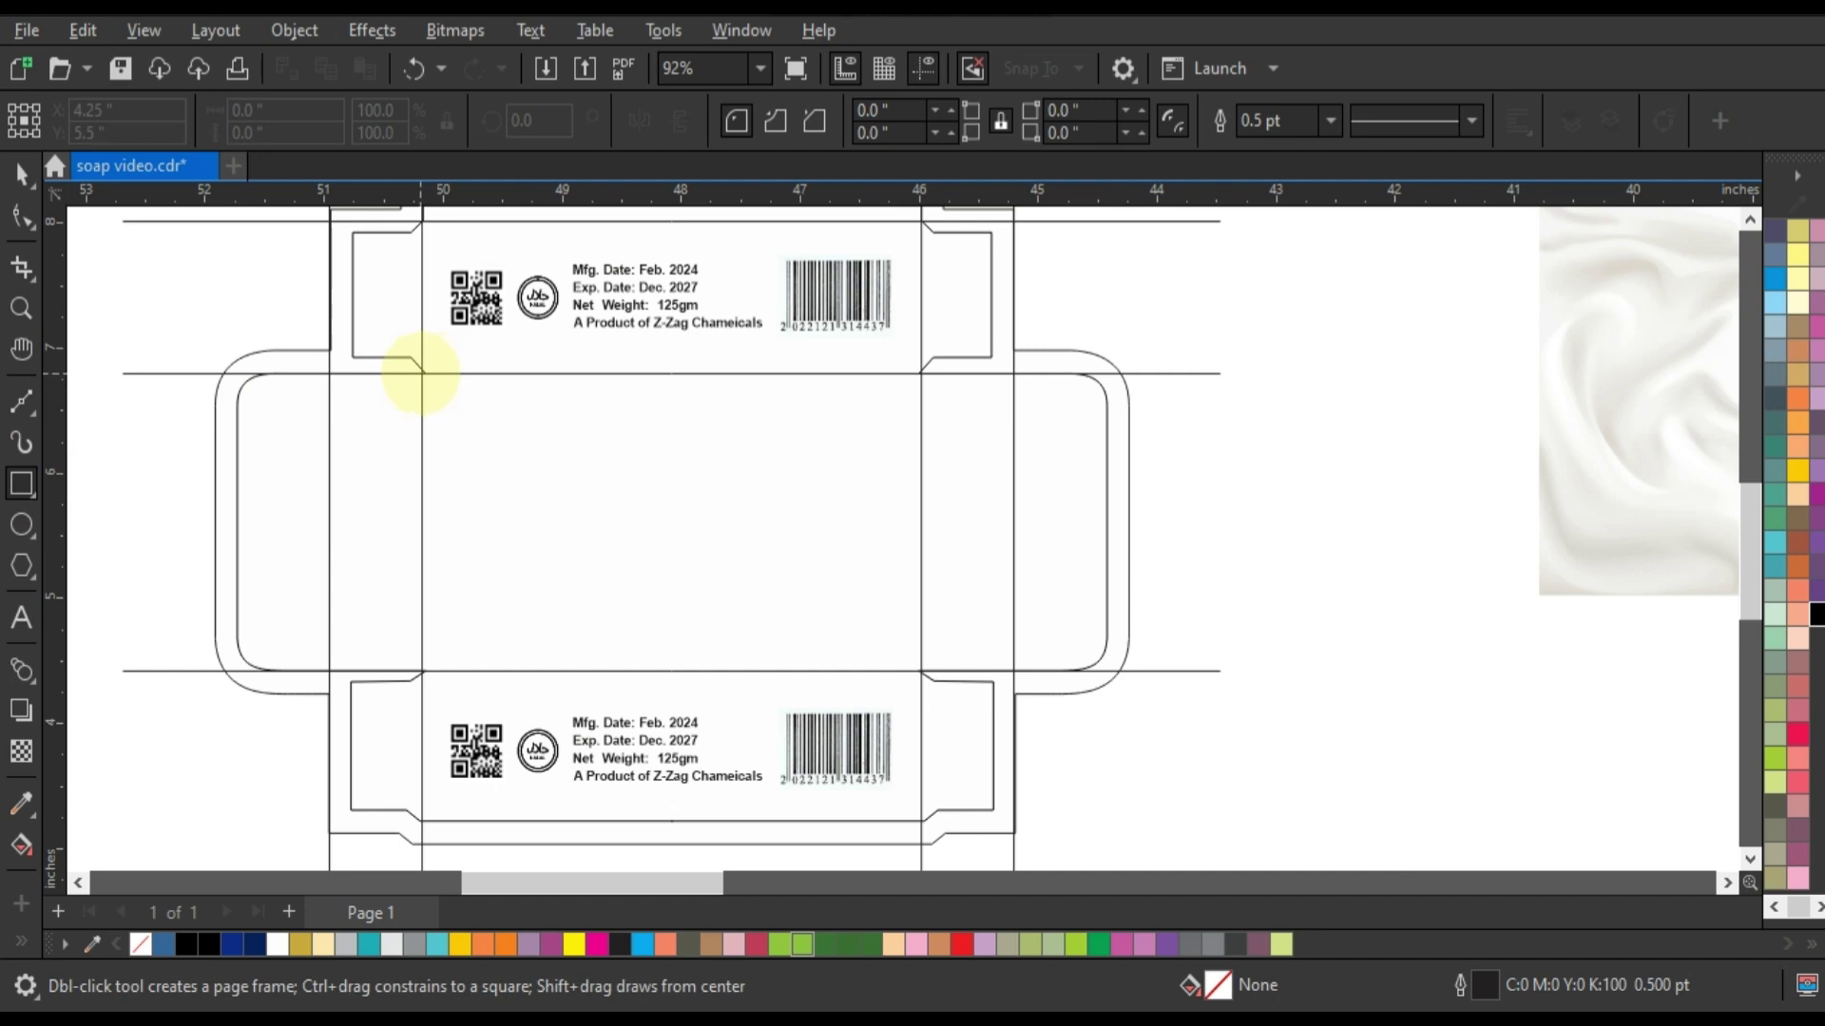
pyautogui.moveTo(424, 373); pyautogui.dragTo(918, 672)
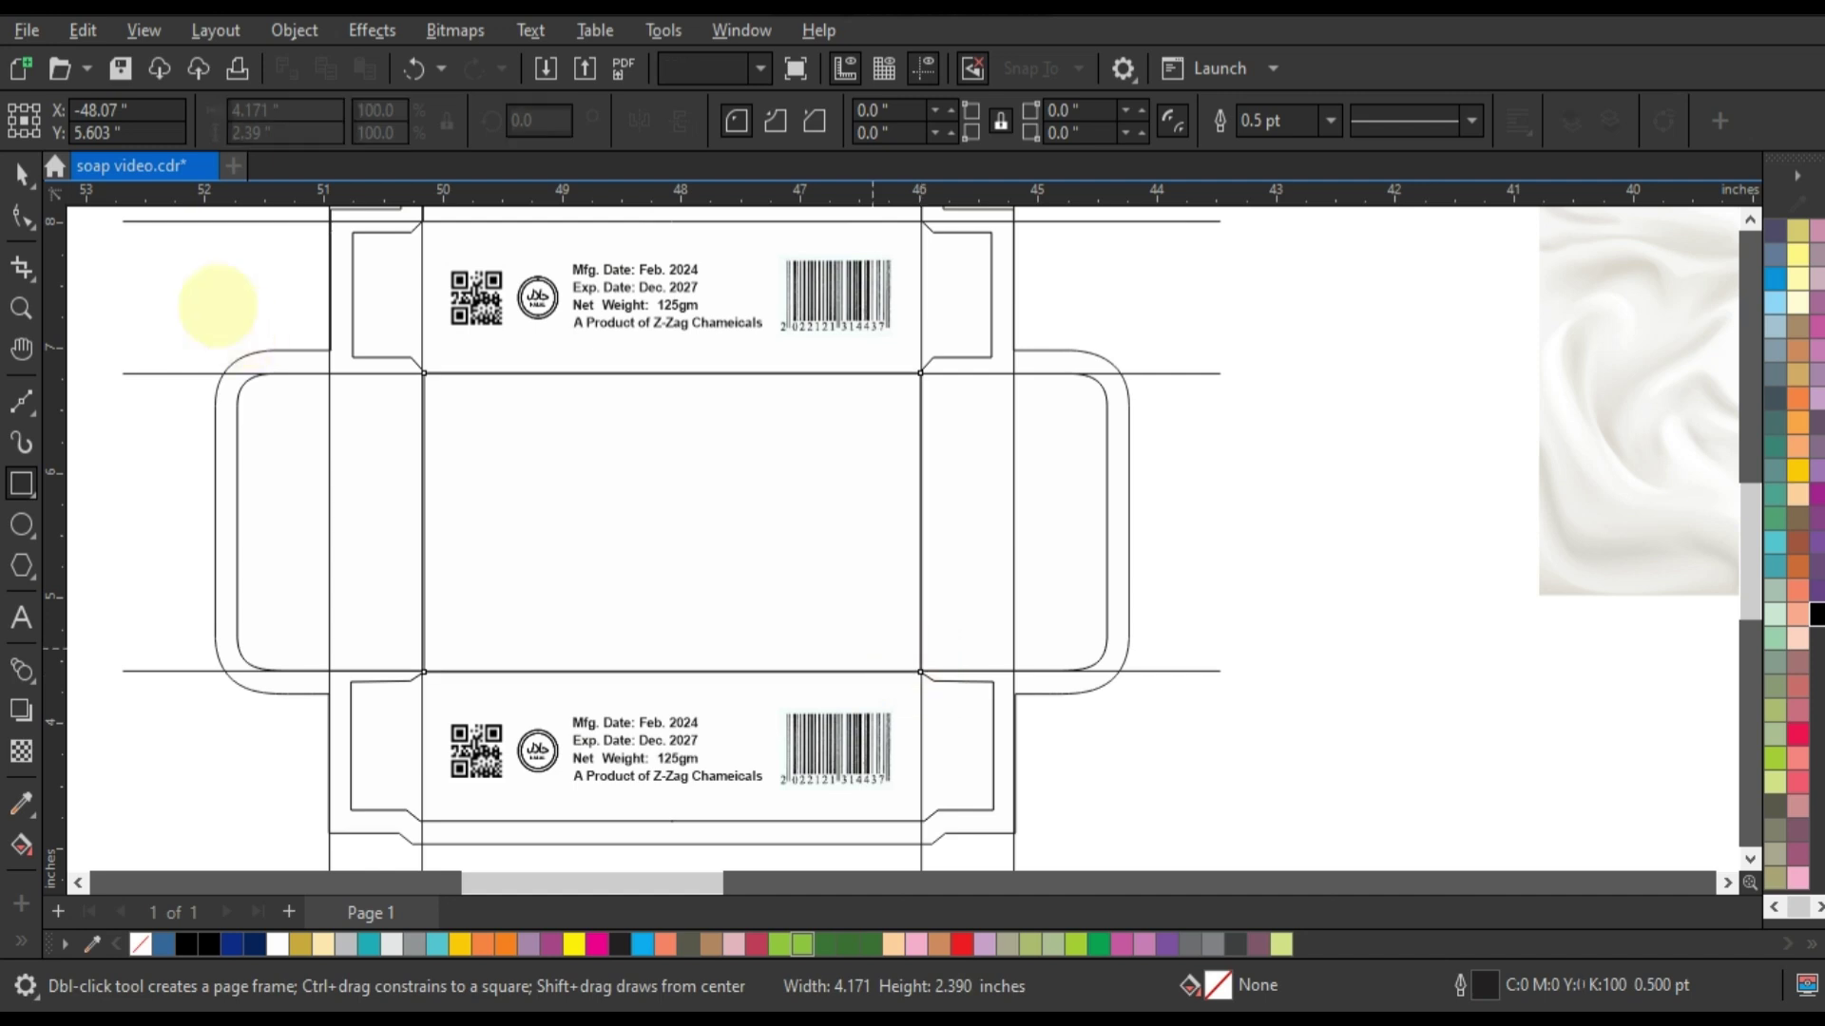
pyautogui.click(21, 174)
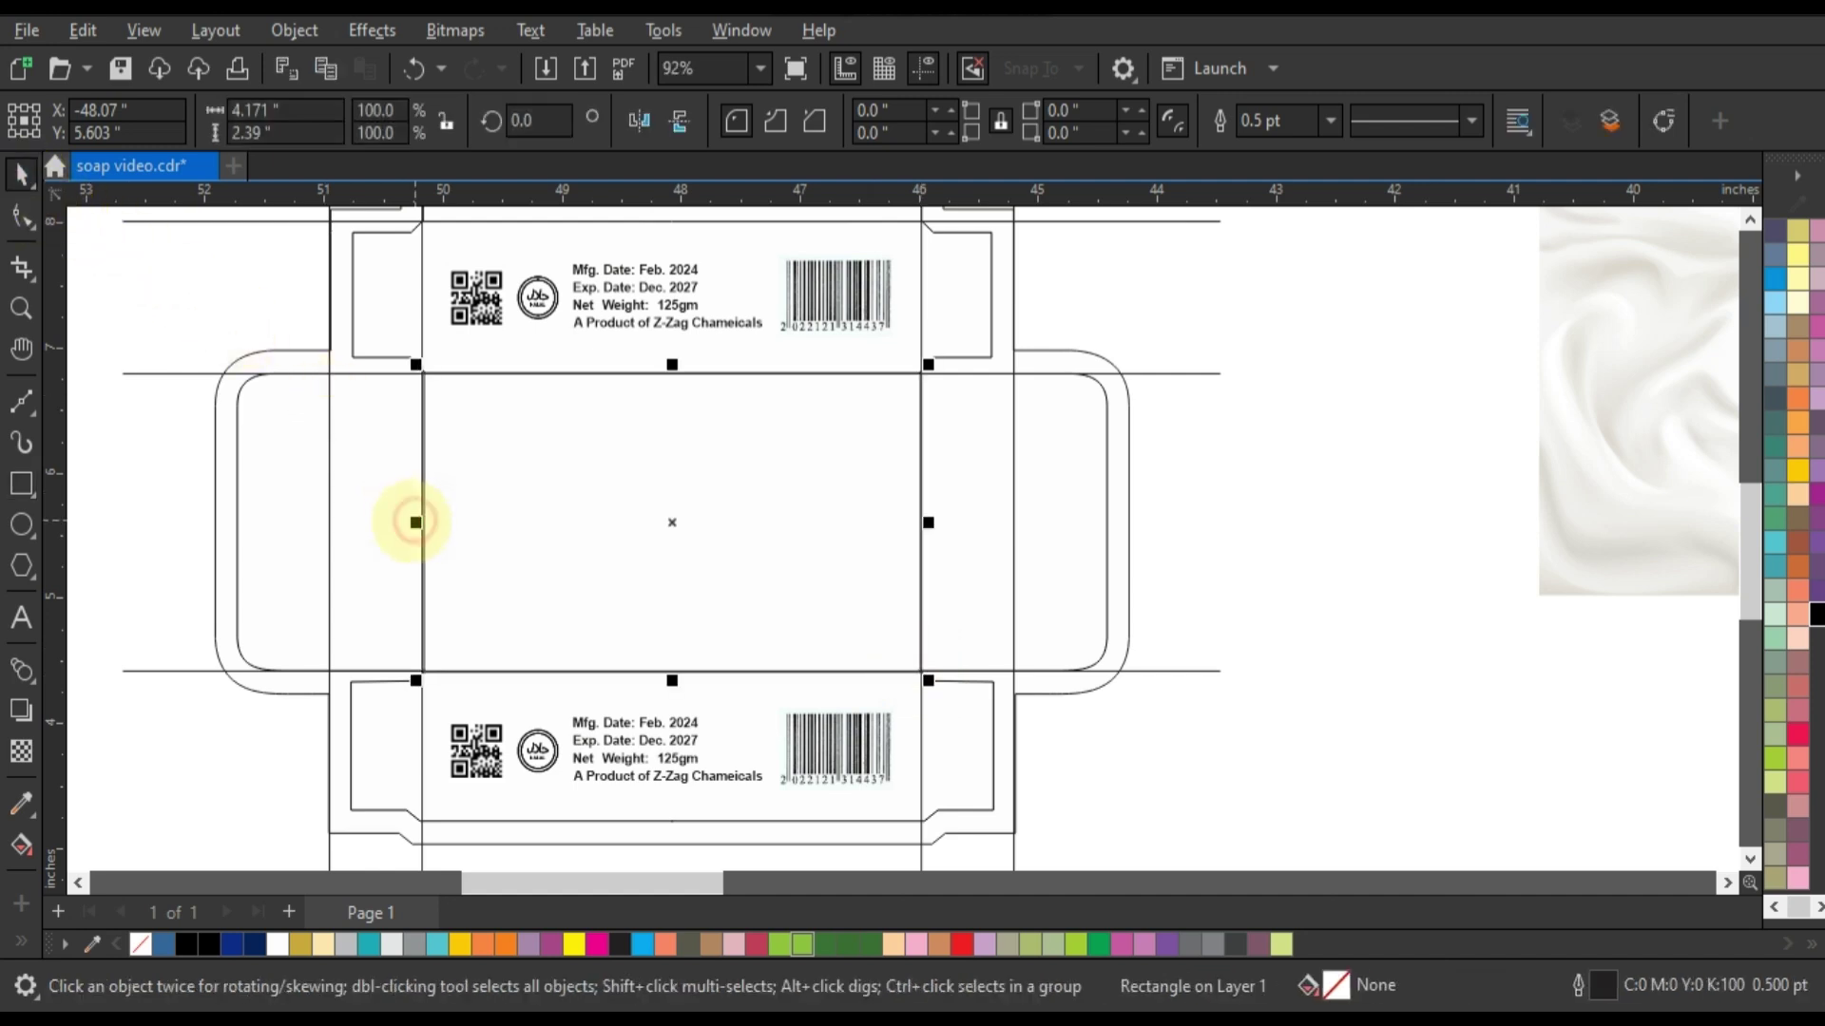
pyautogui.moveTo(415, 522); pyautogui.dragTo(412, 522)
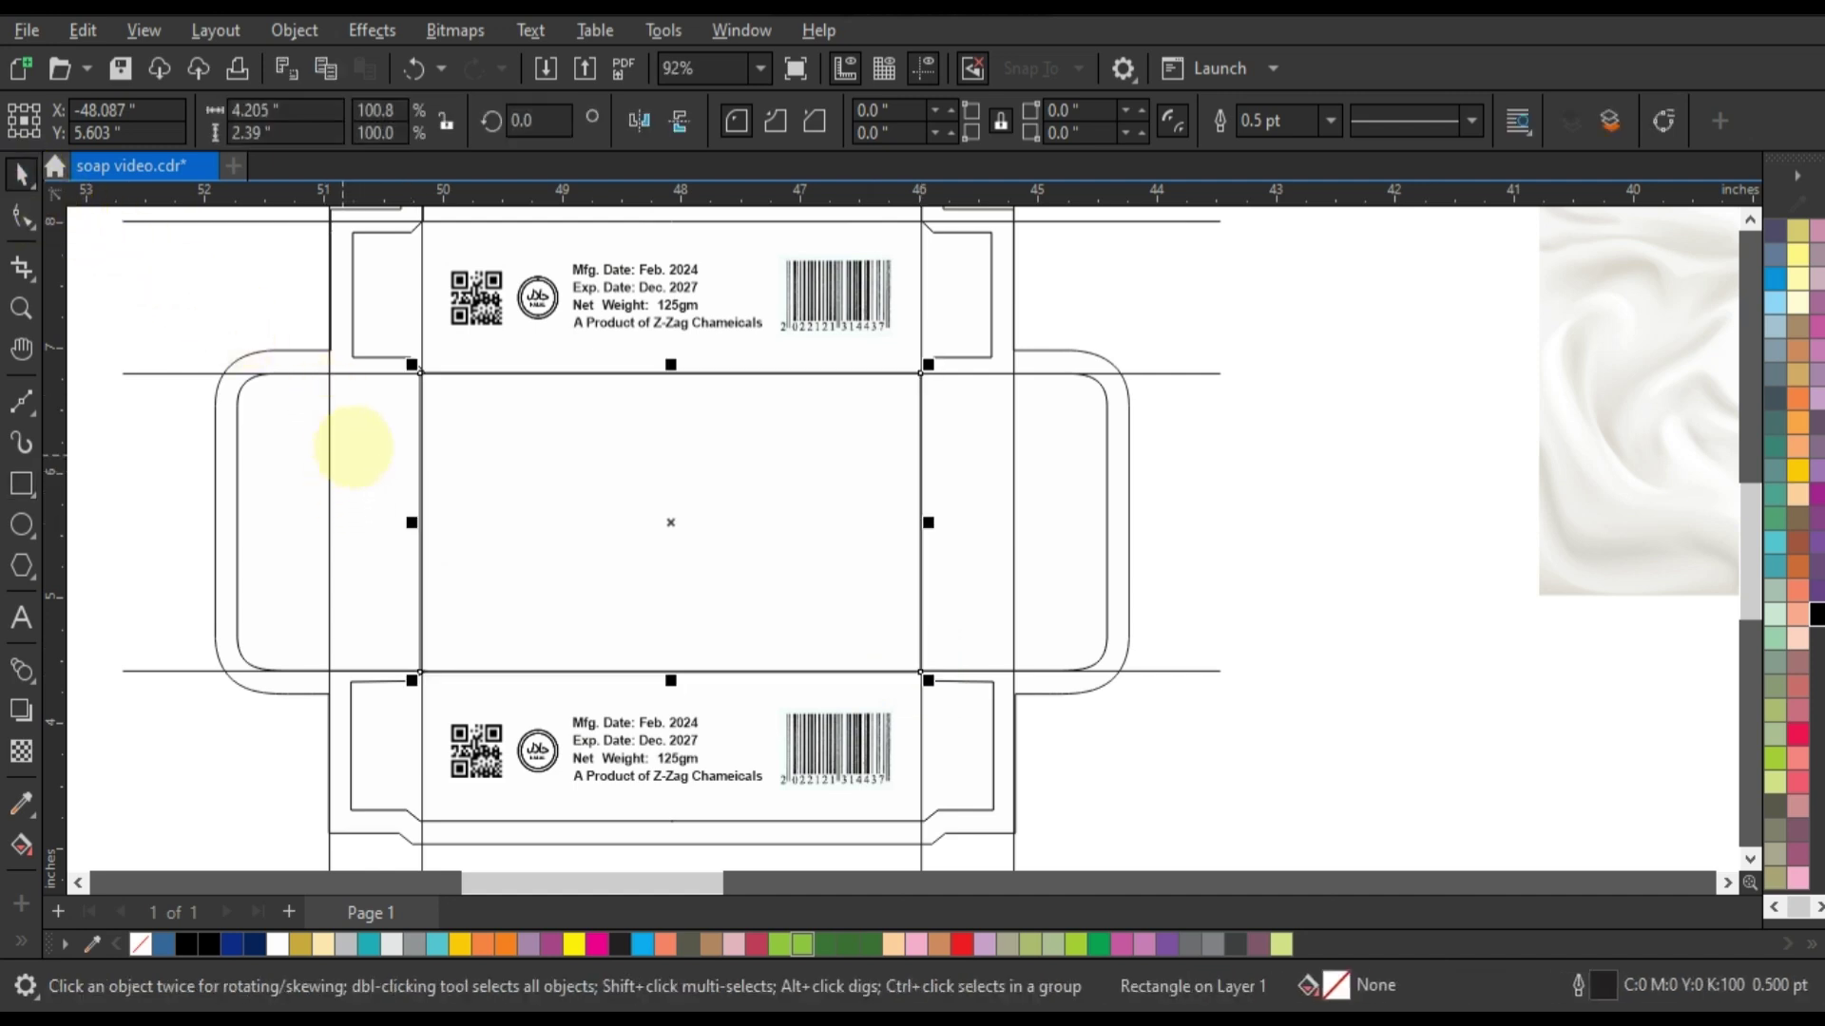
pyautogui.scroll(-2, 355, 433)
pyautogui.moveTo(503, 475); pyautogui.dragTo(1075, 409)
pyautogui.moveTo(864, 277); pyautogui.dragTo(1300, 533)
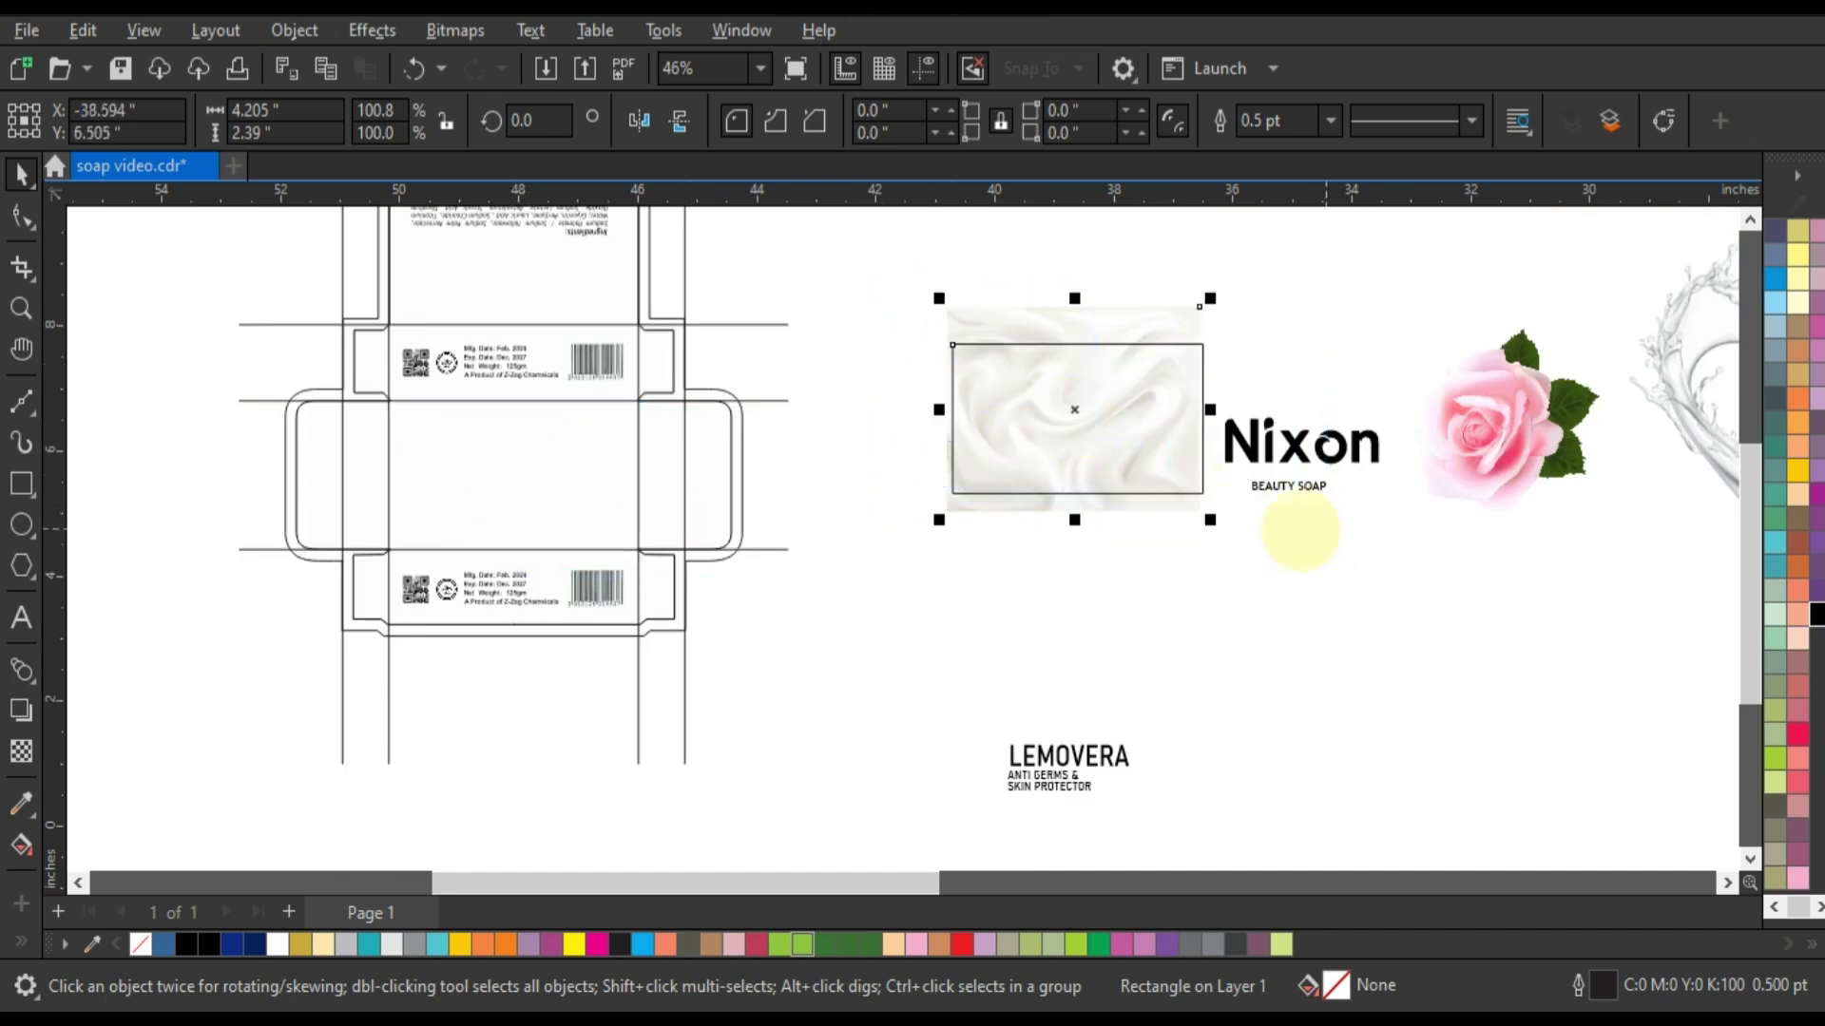
pyautogui.hotkey('shift', 'F2')
# Step: Rescale the swirl image to about 4.332 × 2.469 in so it just overlaps the rectangle
pyautogui.press('Escape')
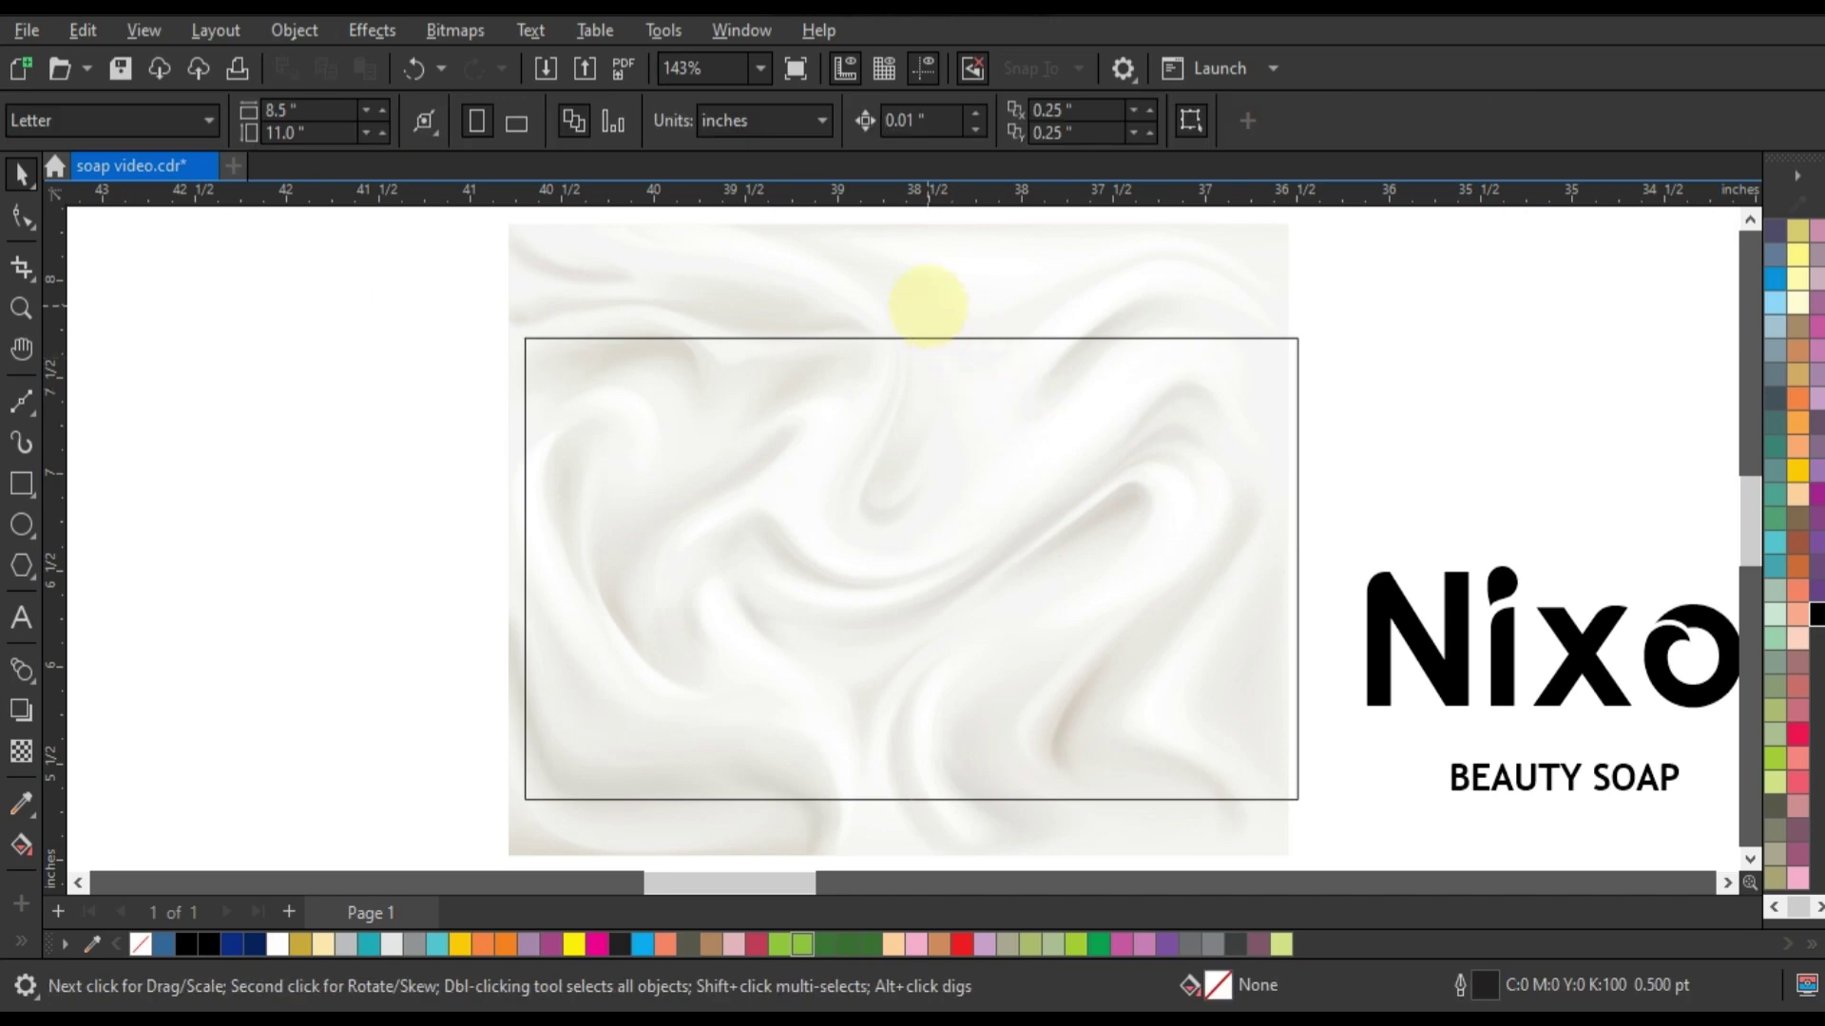
pyautogui.click(928, 306)
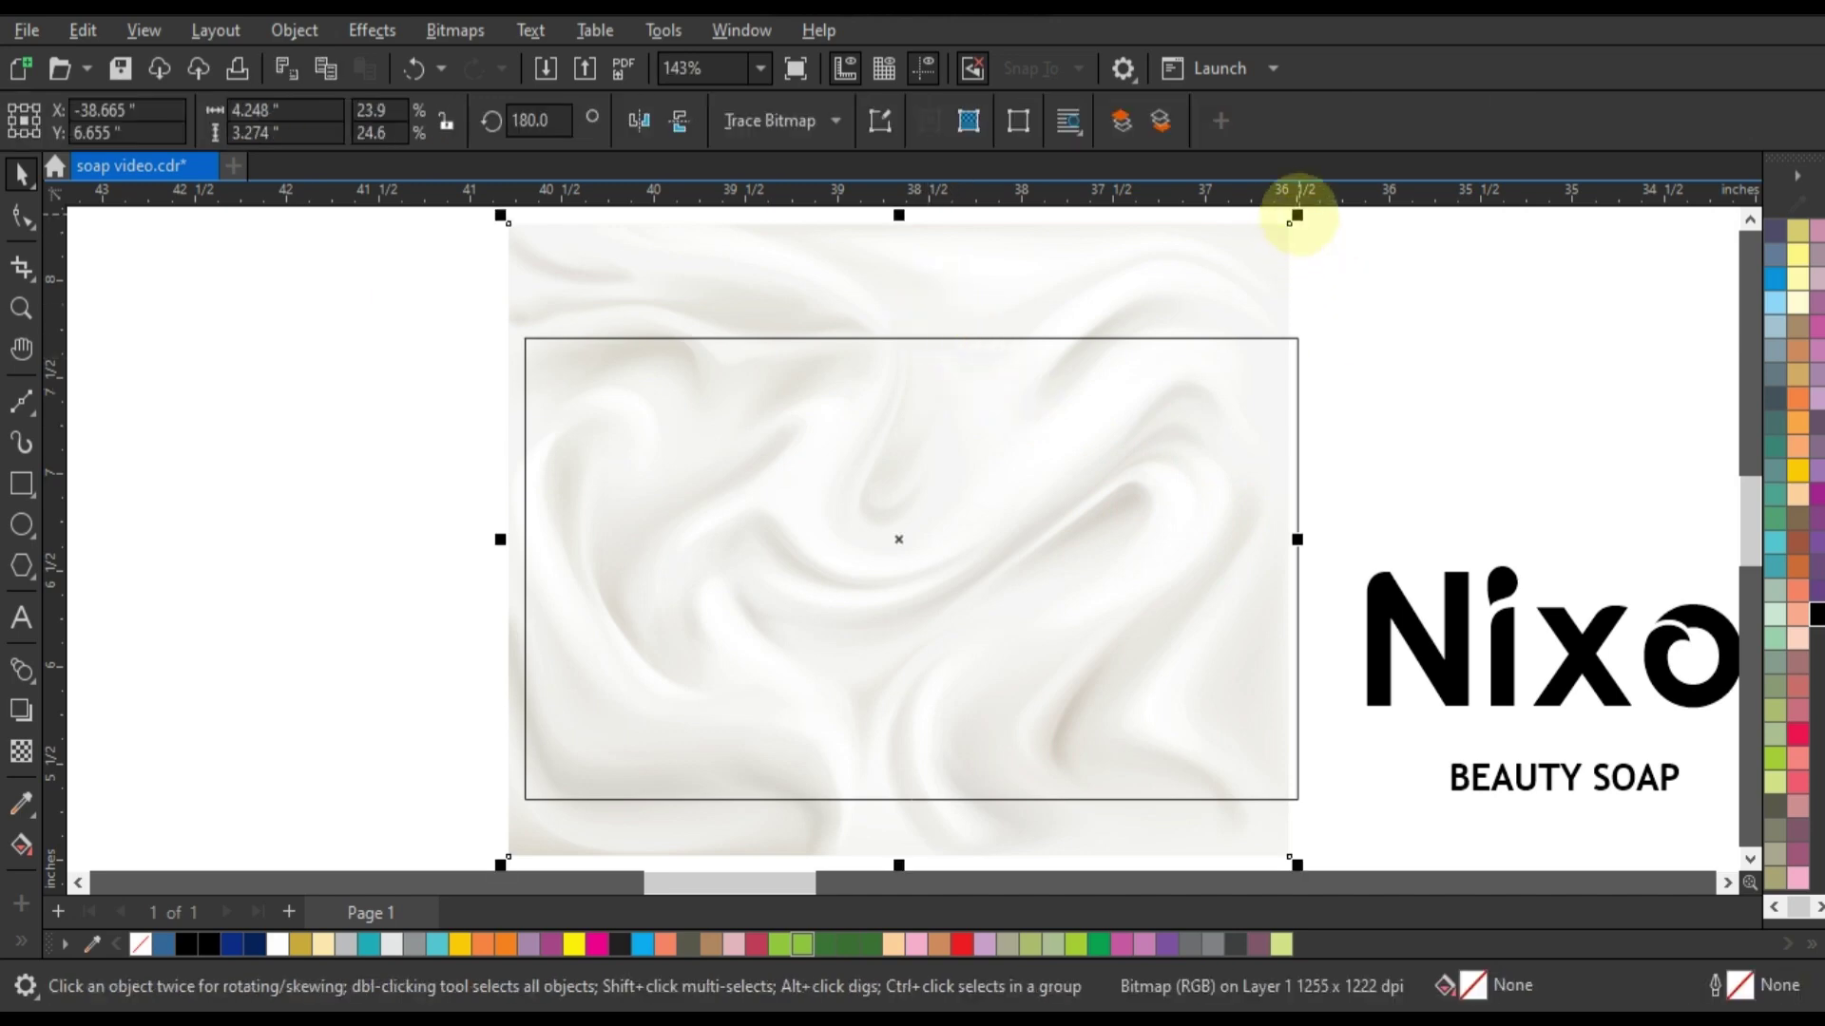
pyautogui.moveTo(1296, 212); pyautogui.dragTo(1264, 297)
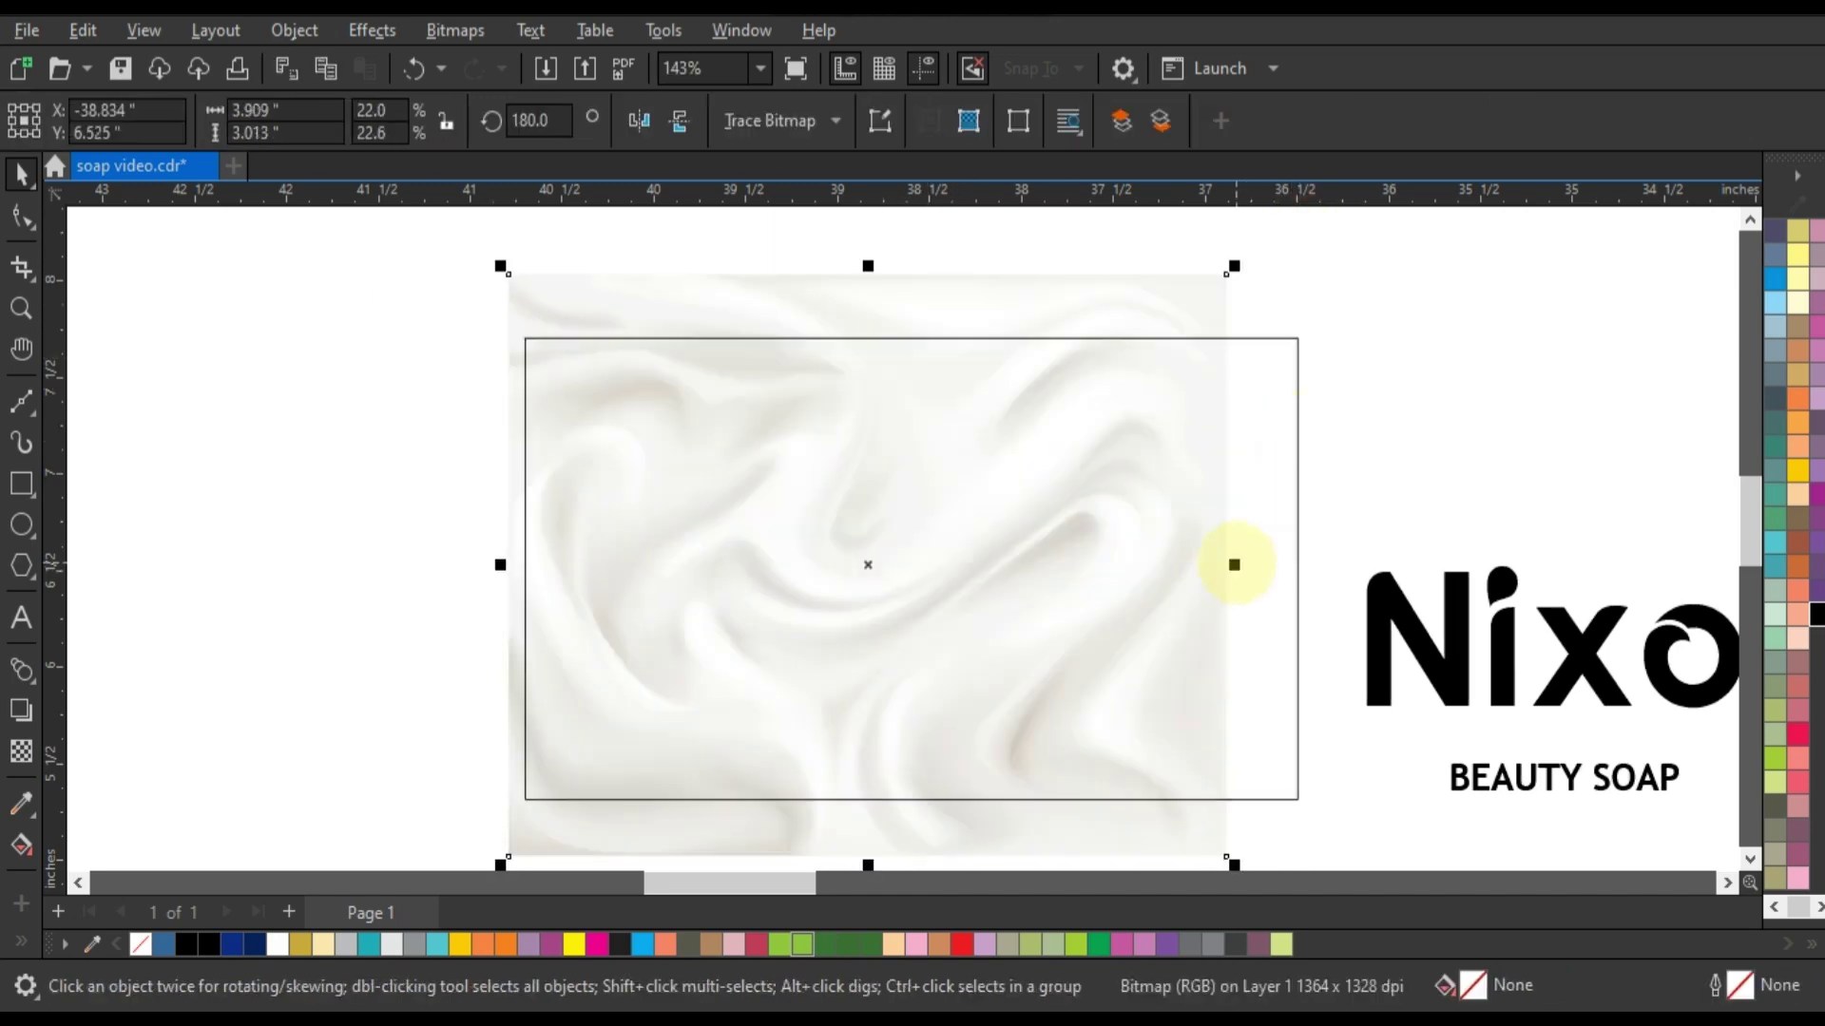
pyautogui.moveTo(1230, 562); pyautogui.dragTo(1302, 560)
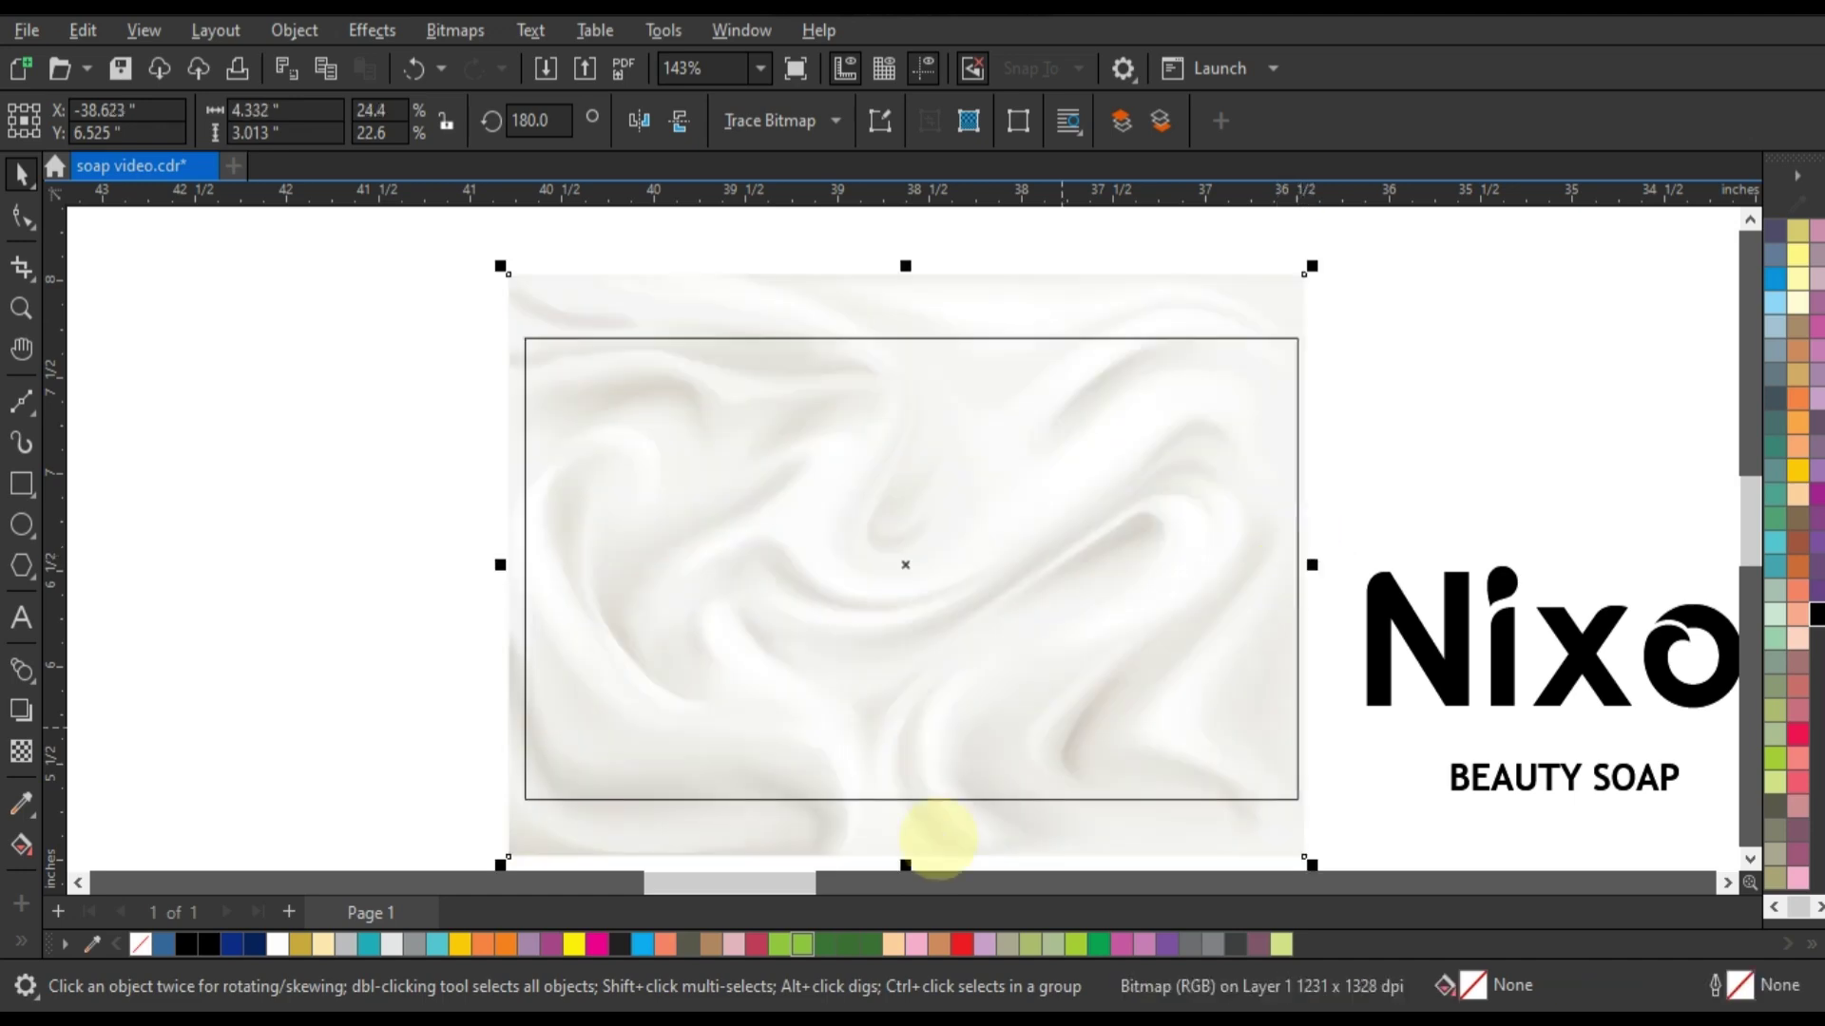
pyautogui.moveTo(906, 865); pyautogui.dragTo(924, 815)
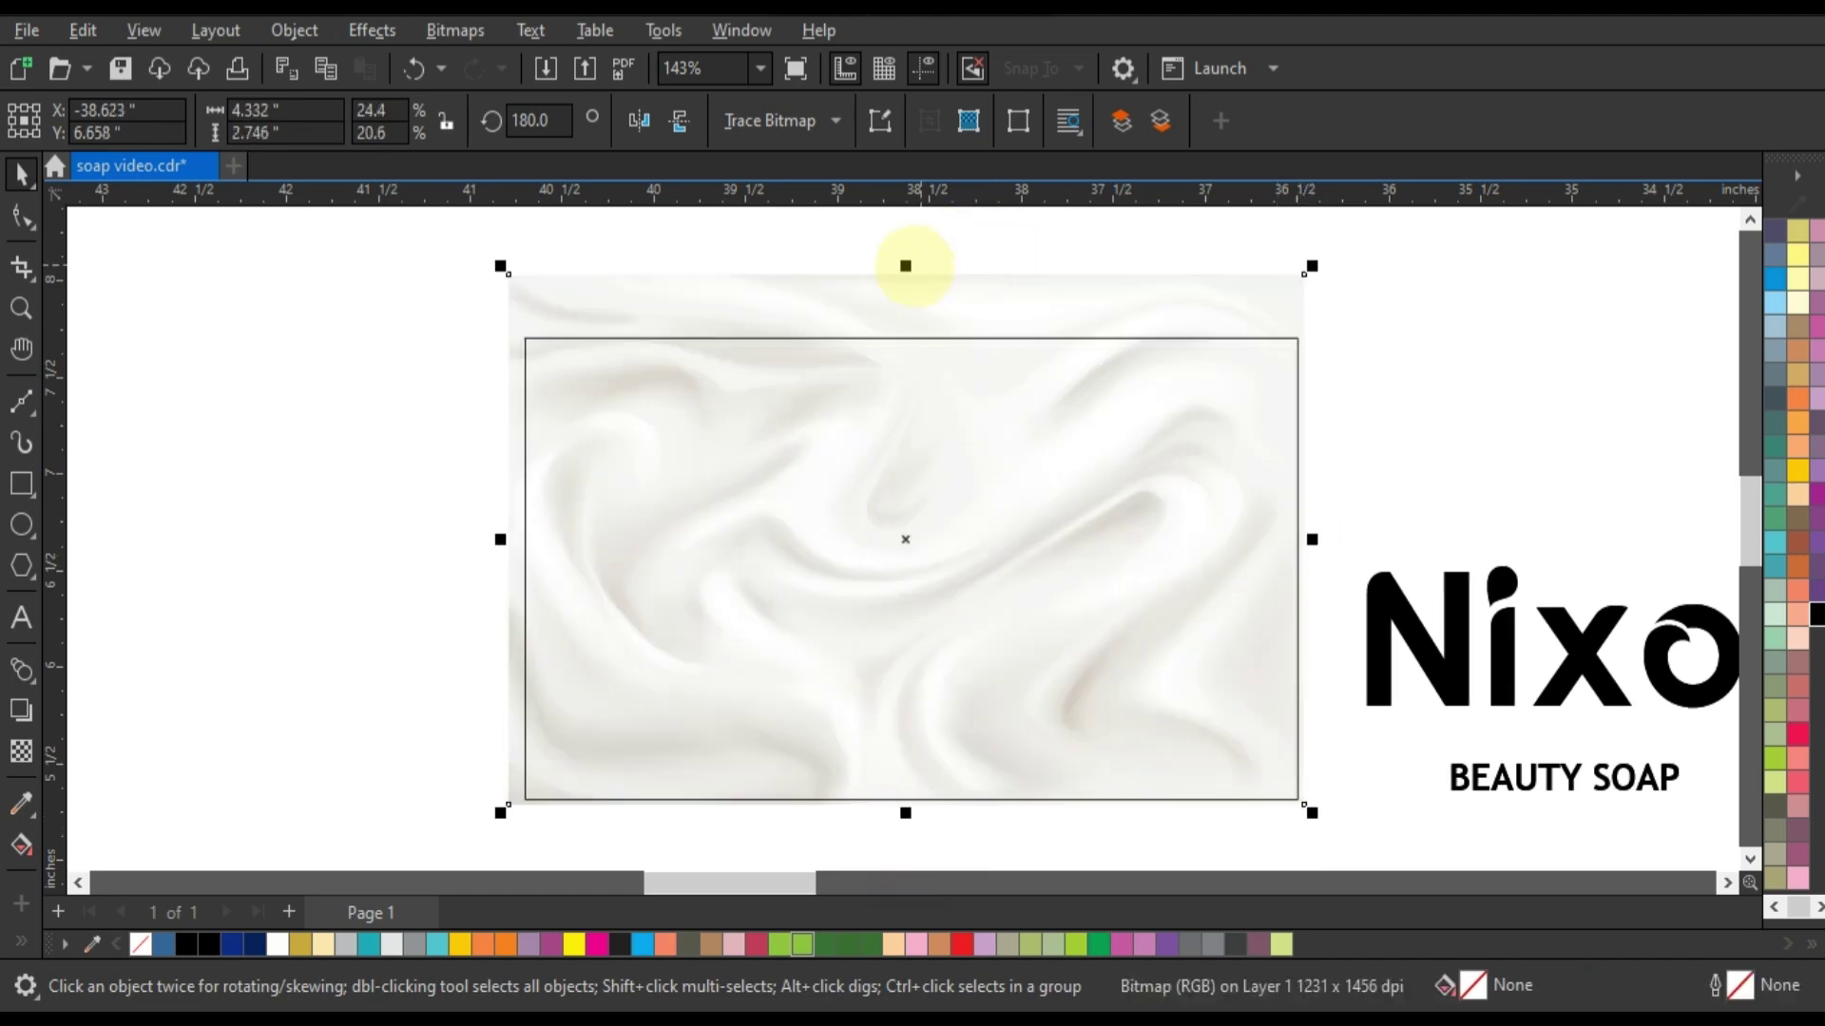
pyautogui.moveTo(911, 269); pyautogui.dragTo(910, 319)
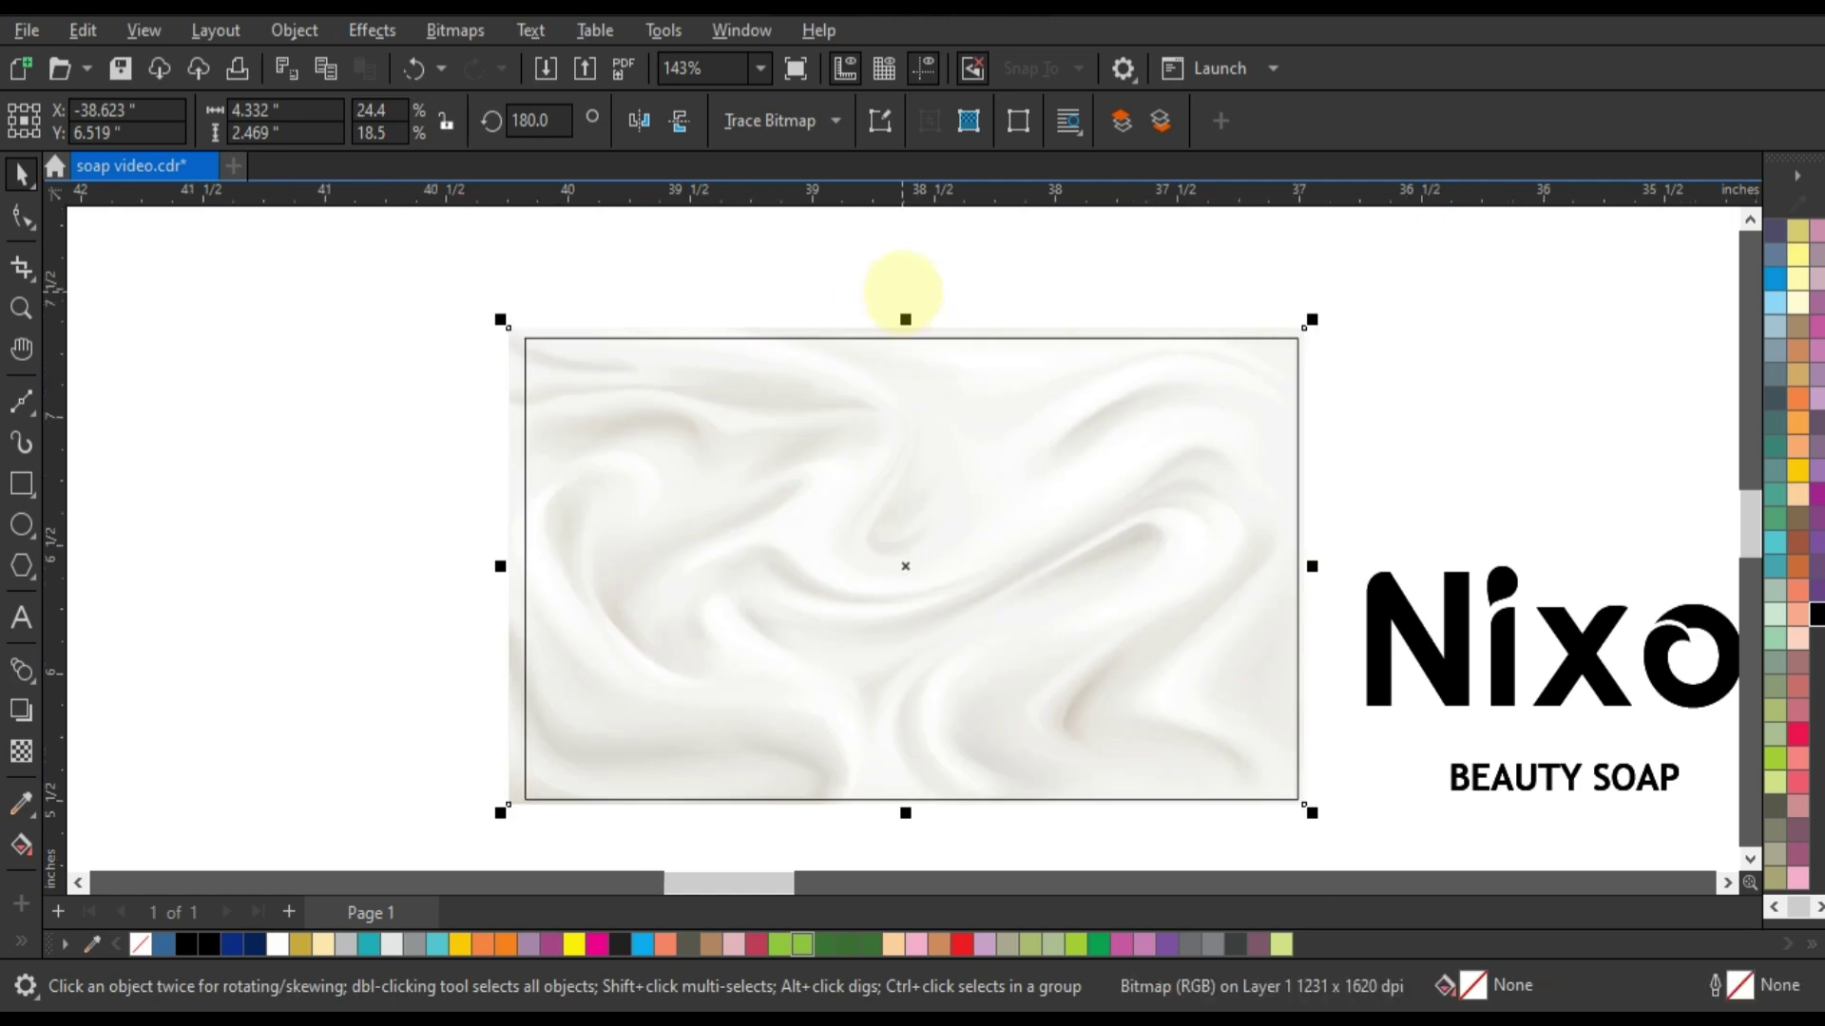
pyautogui.scroll(2, 1007, 415)
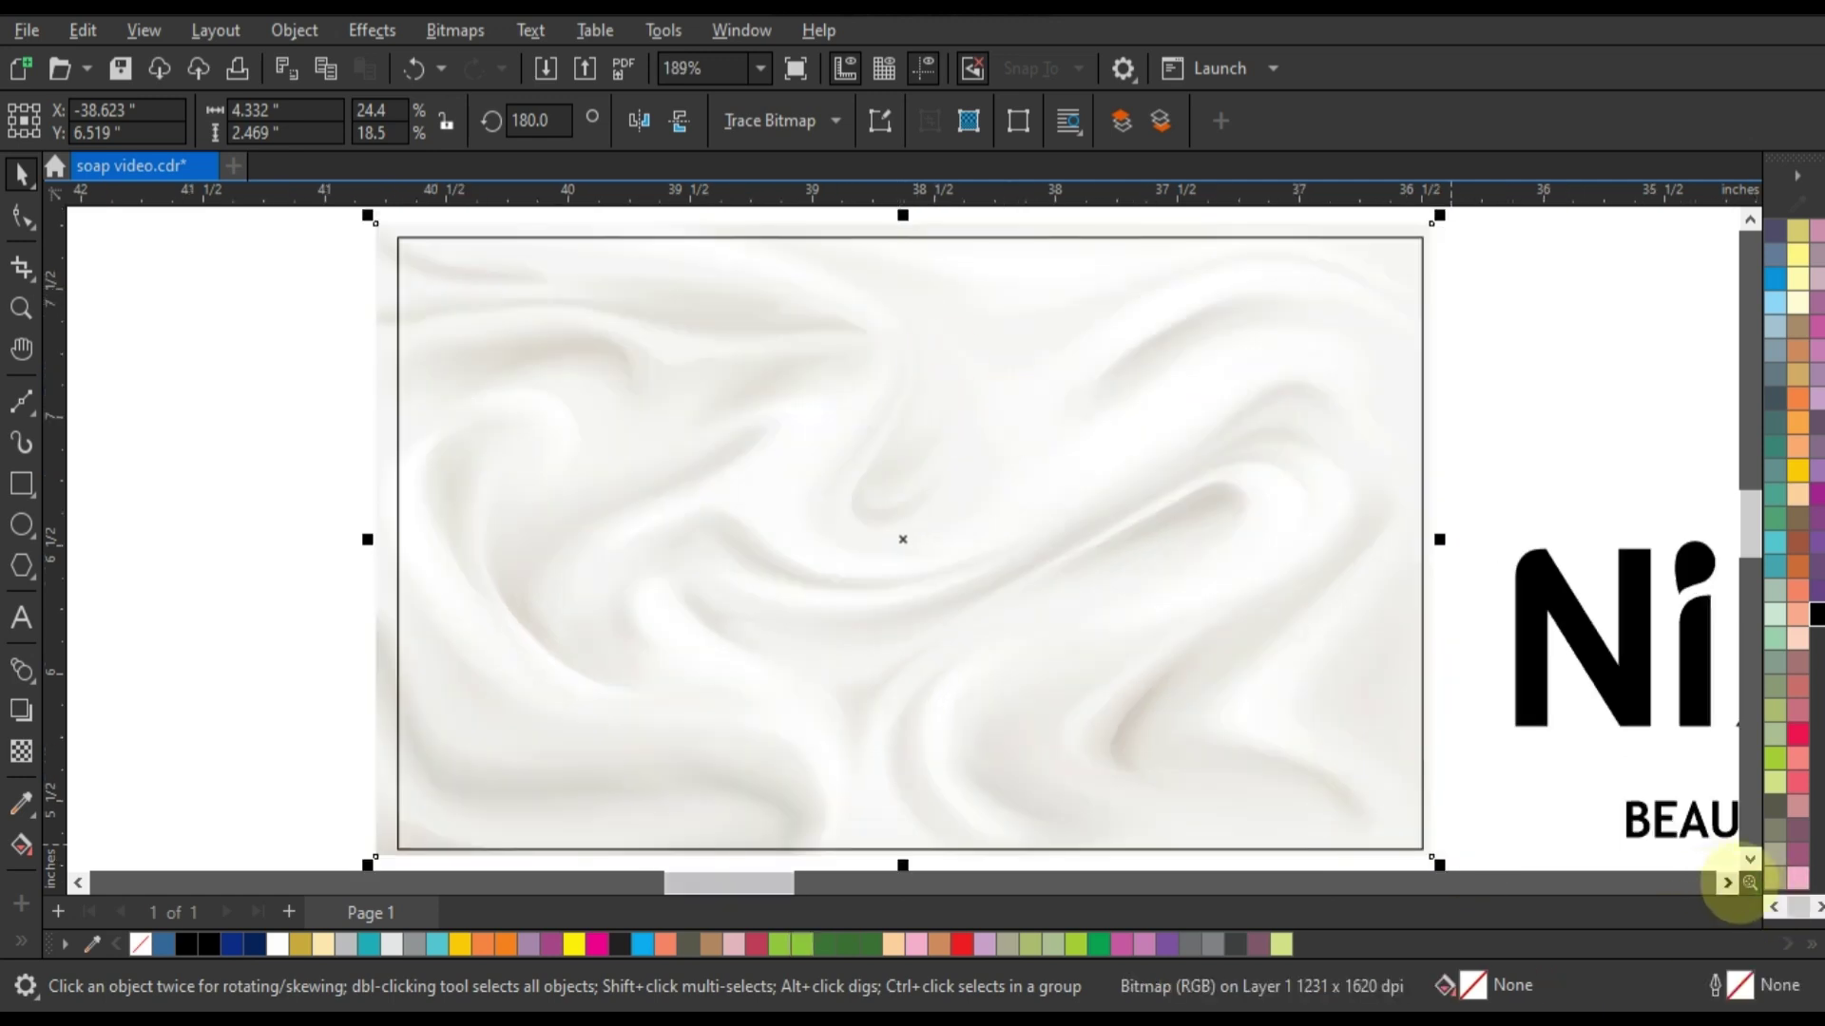
pyautogui.click(1728, 883)
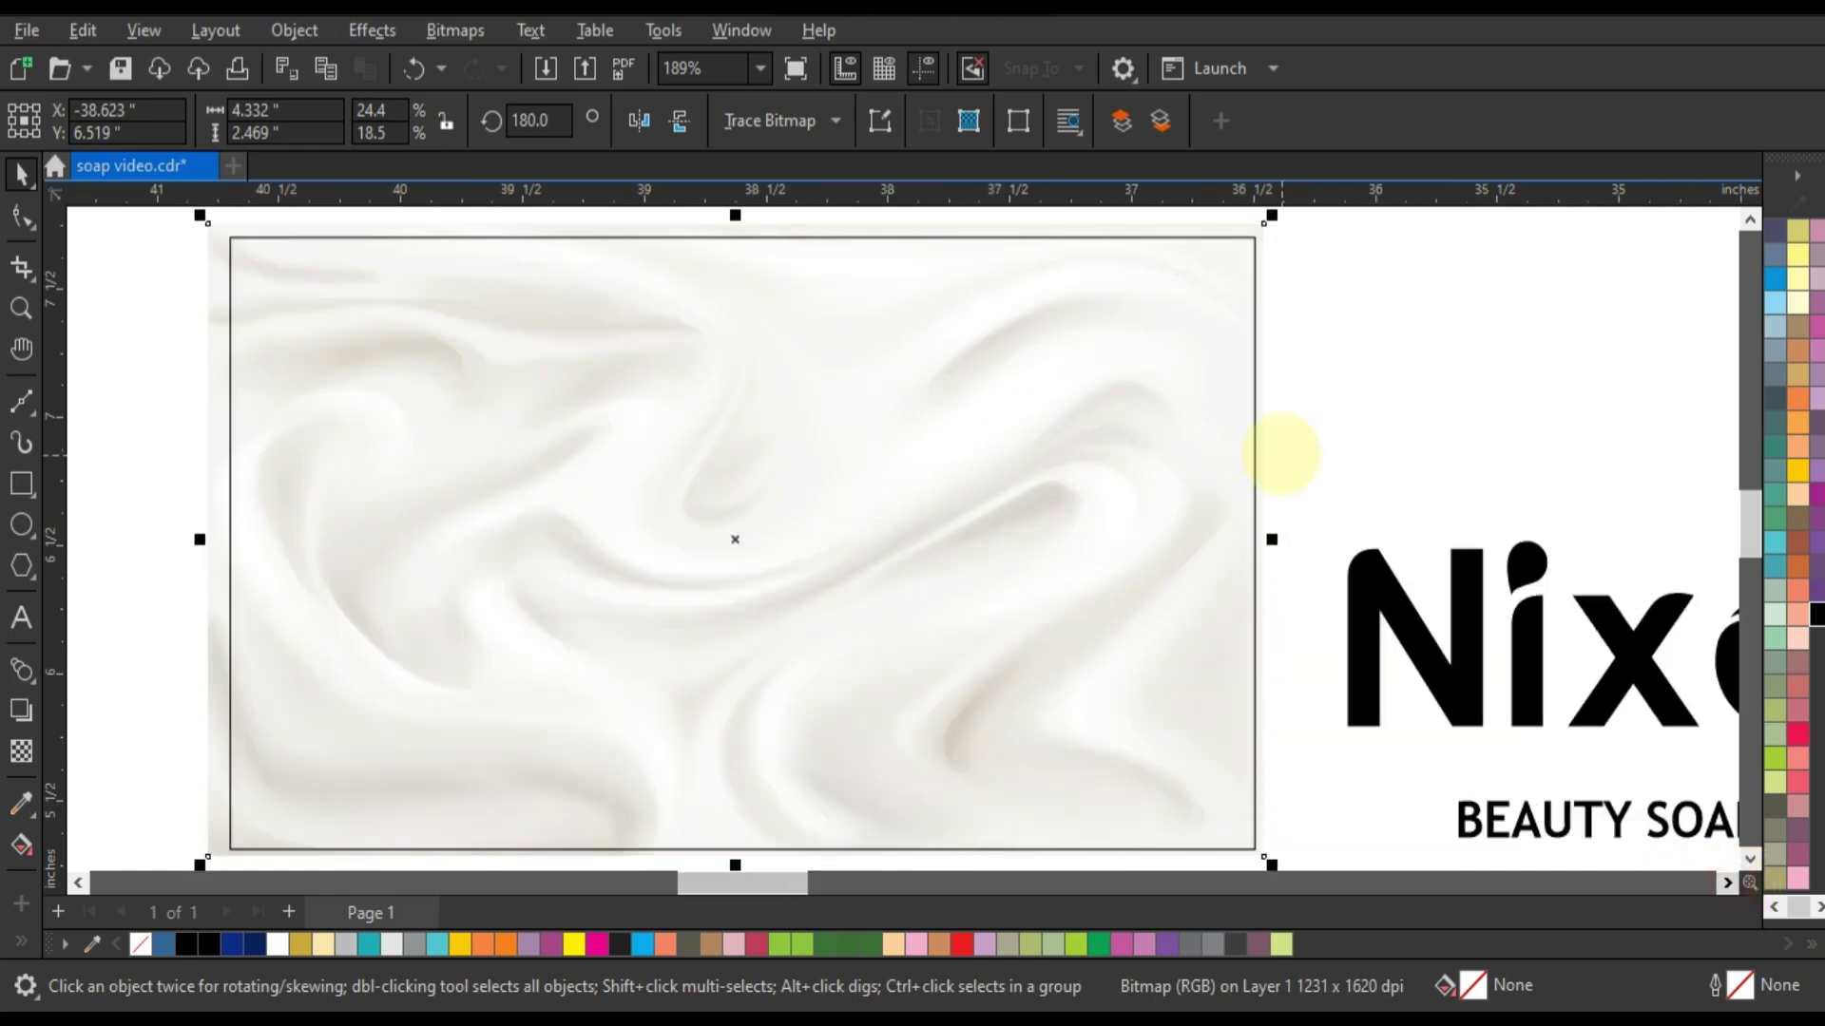
pyautogui.click(1283, 454)
pyautogui.click(1262, 231)
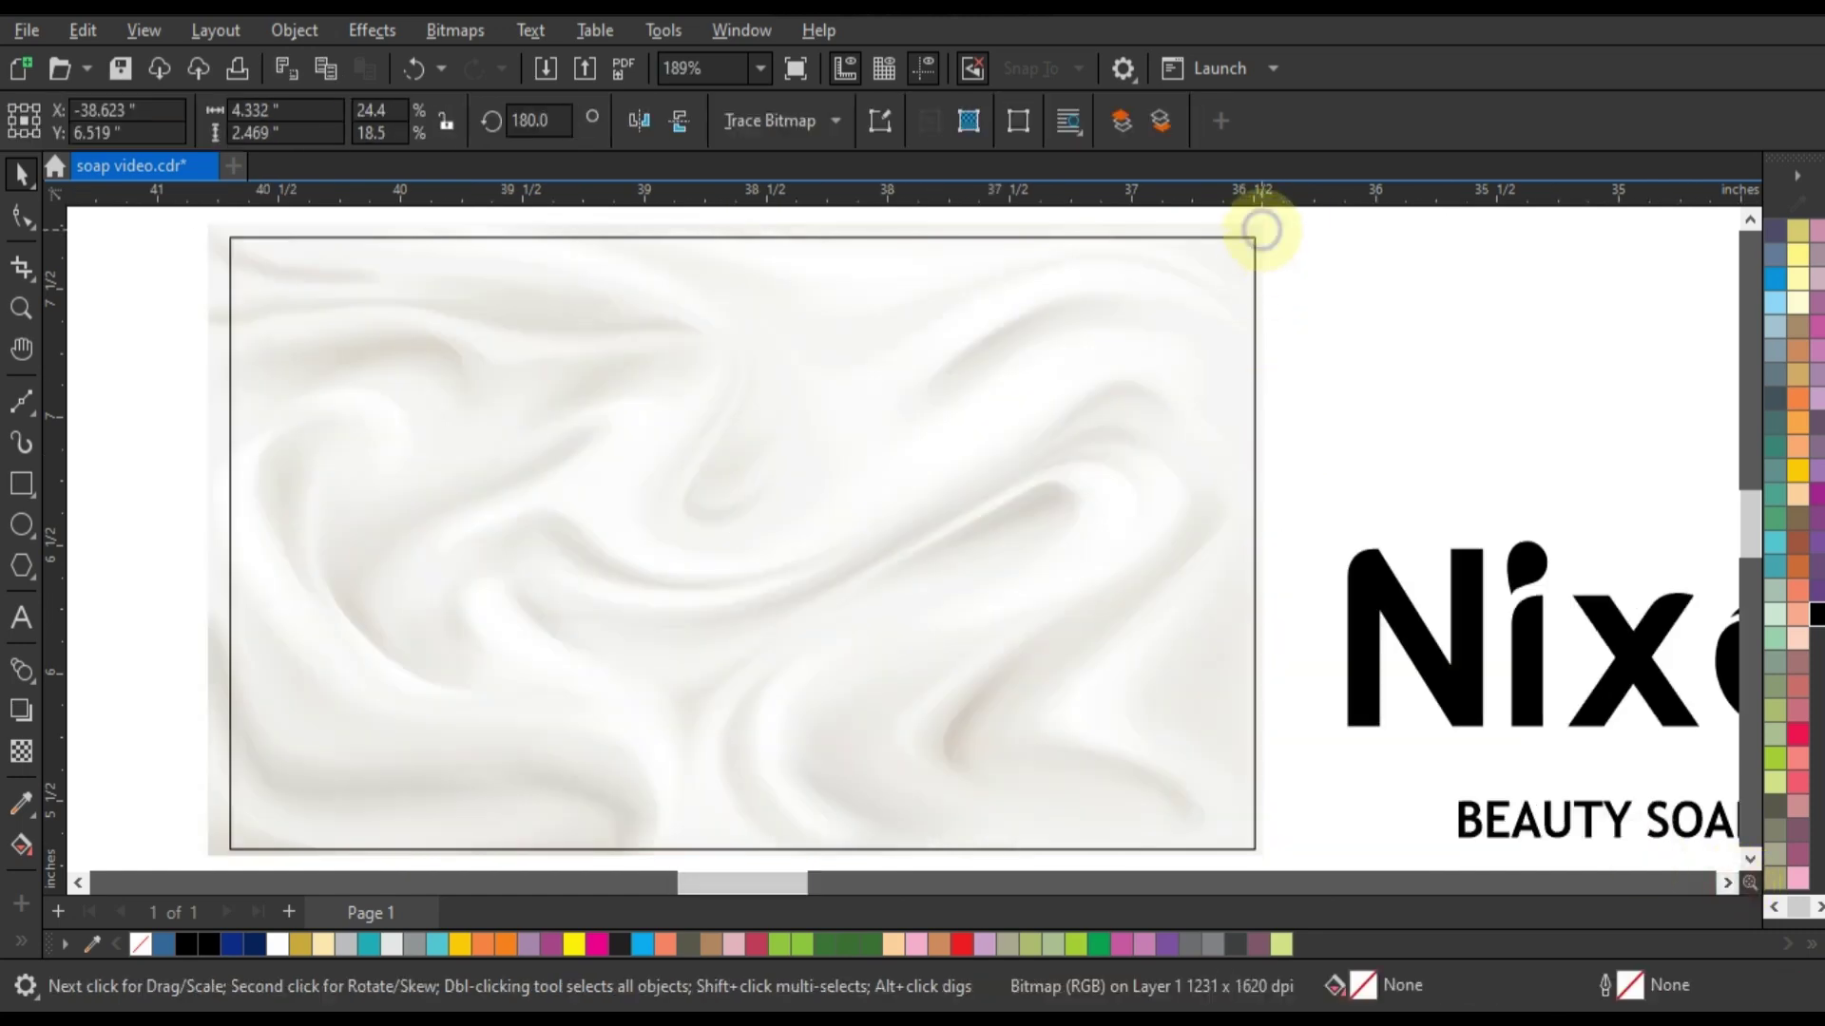
pyautogui.rightClick(1248, 231)
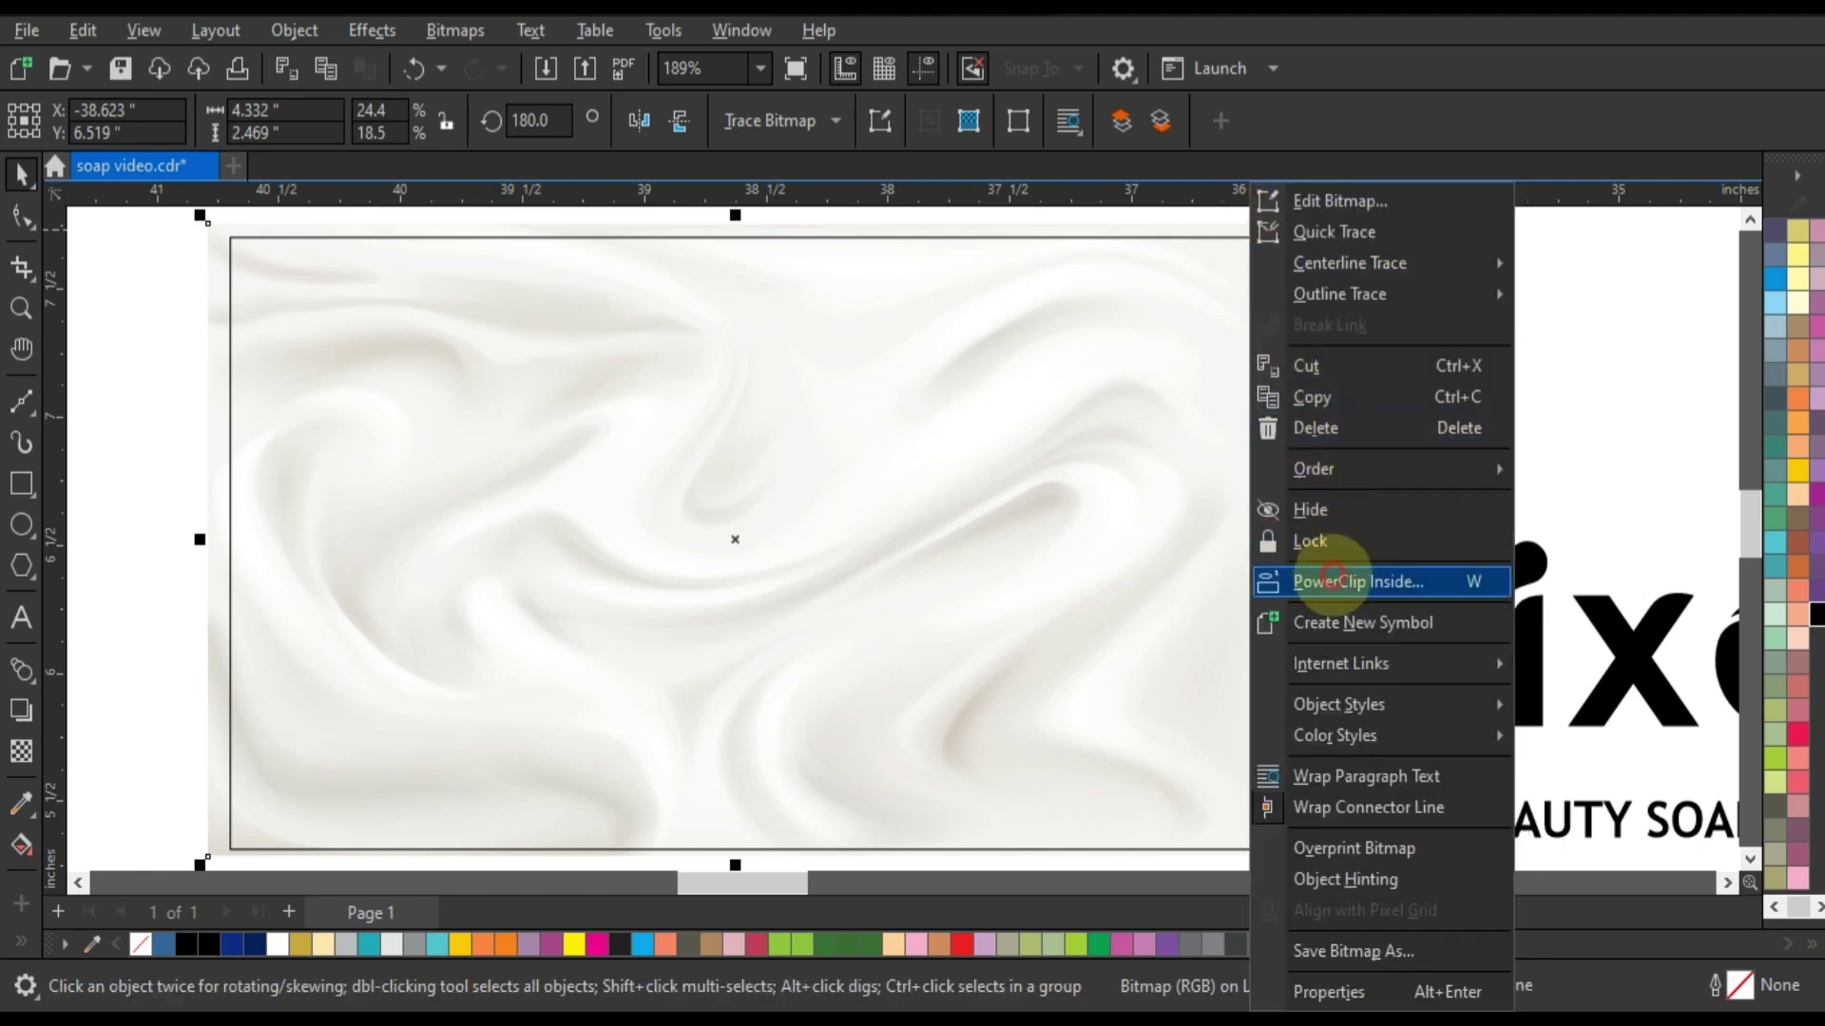
# Step: PowerClip the swirl image inside the front-panel rectangle and zoom to frame the result
pyautogui.click(1330, 580)
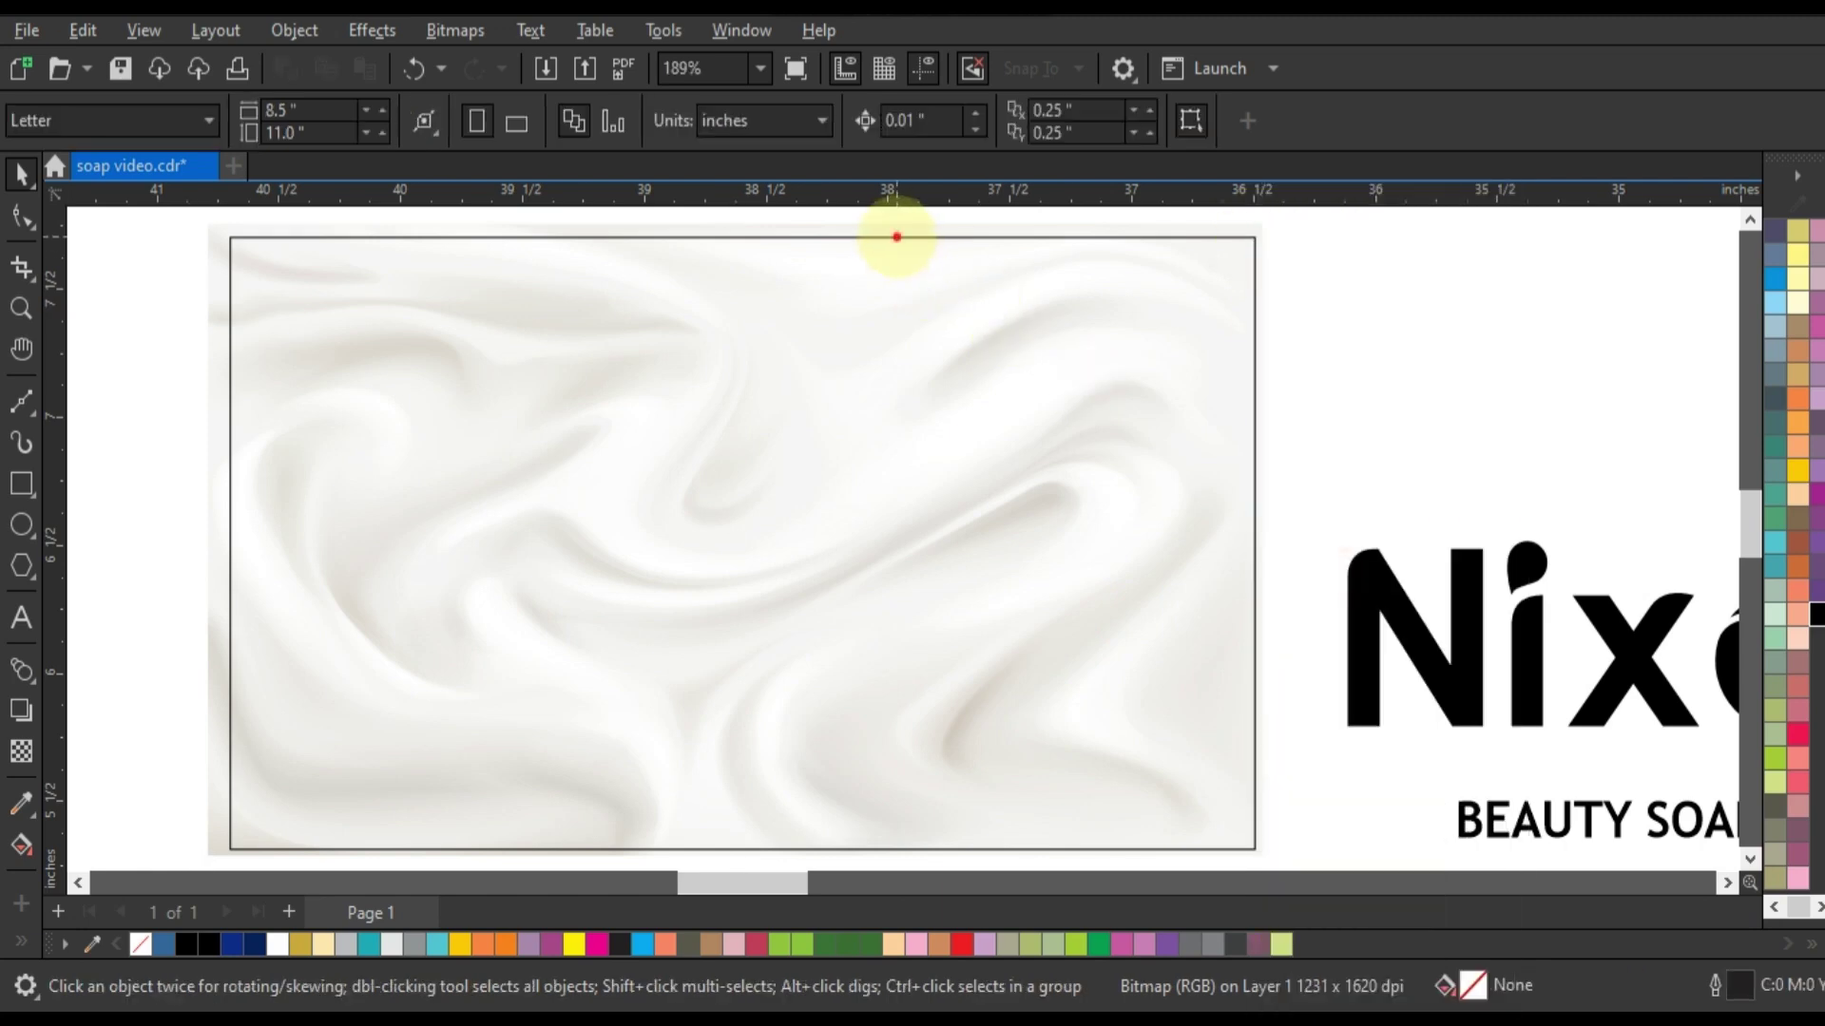
pyautogui.click(896, 236)
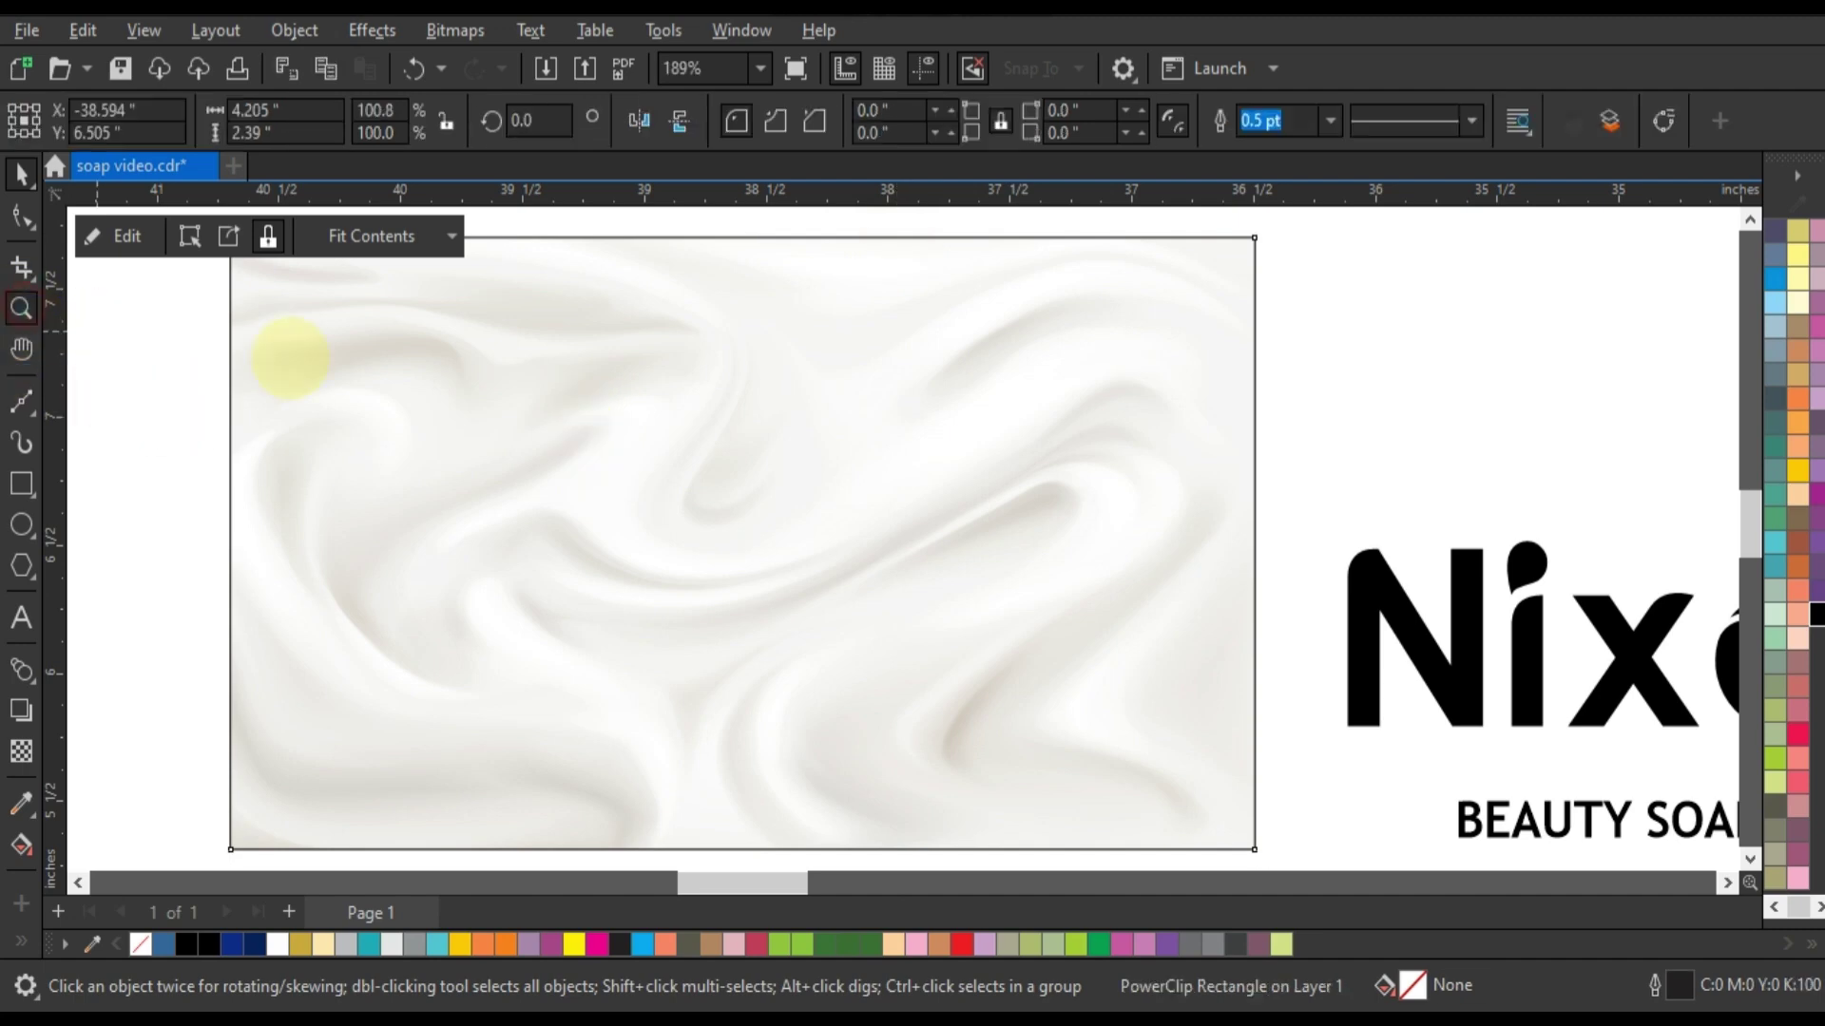
pyautogui.press('z')
pyautogui.rightClick(290, 357)
pyautogui.moveTo(518, 365)
pyautogui.mouseDown()
pyautogui.moveTo(1141, 710)
pyautogui.moveTo(1207, 725)
pyautogui.mouseUp()
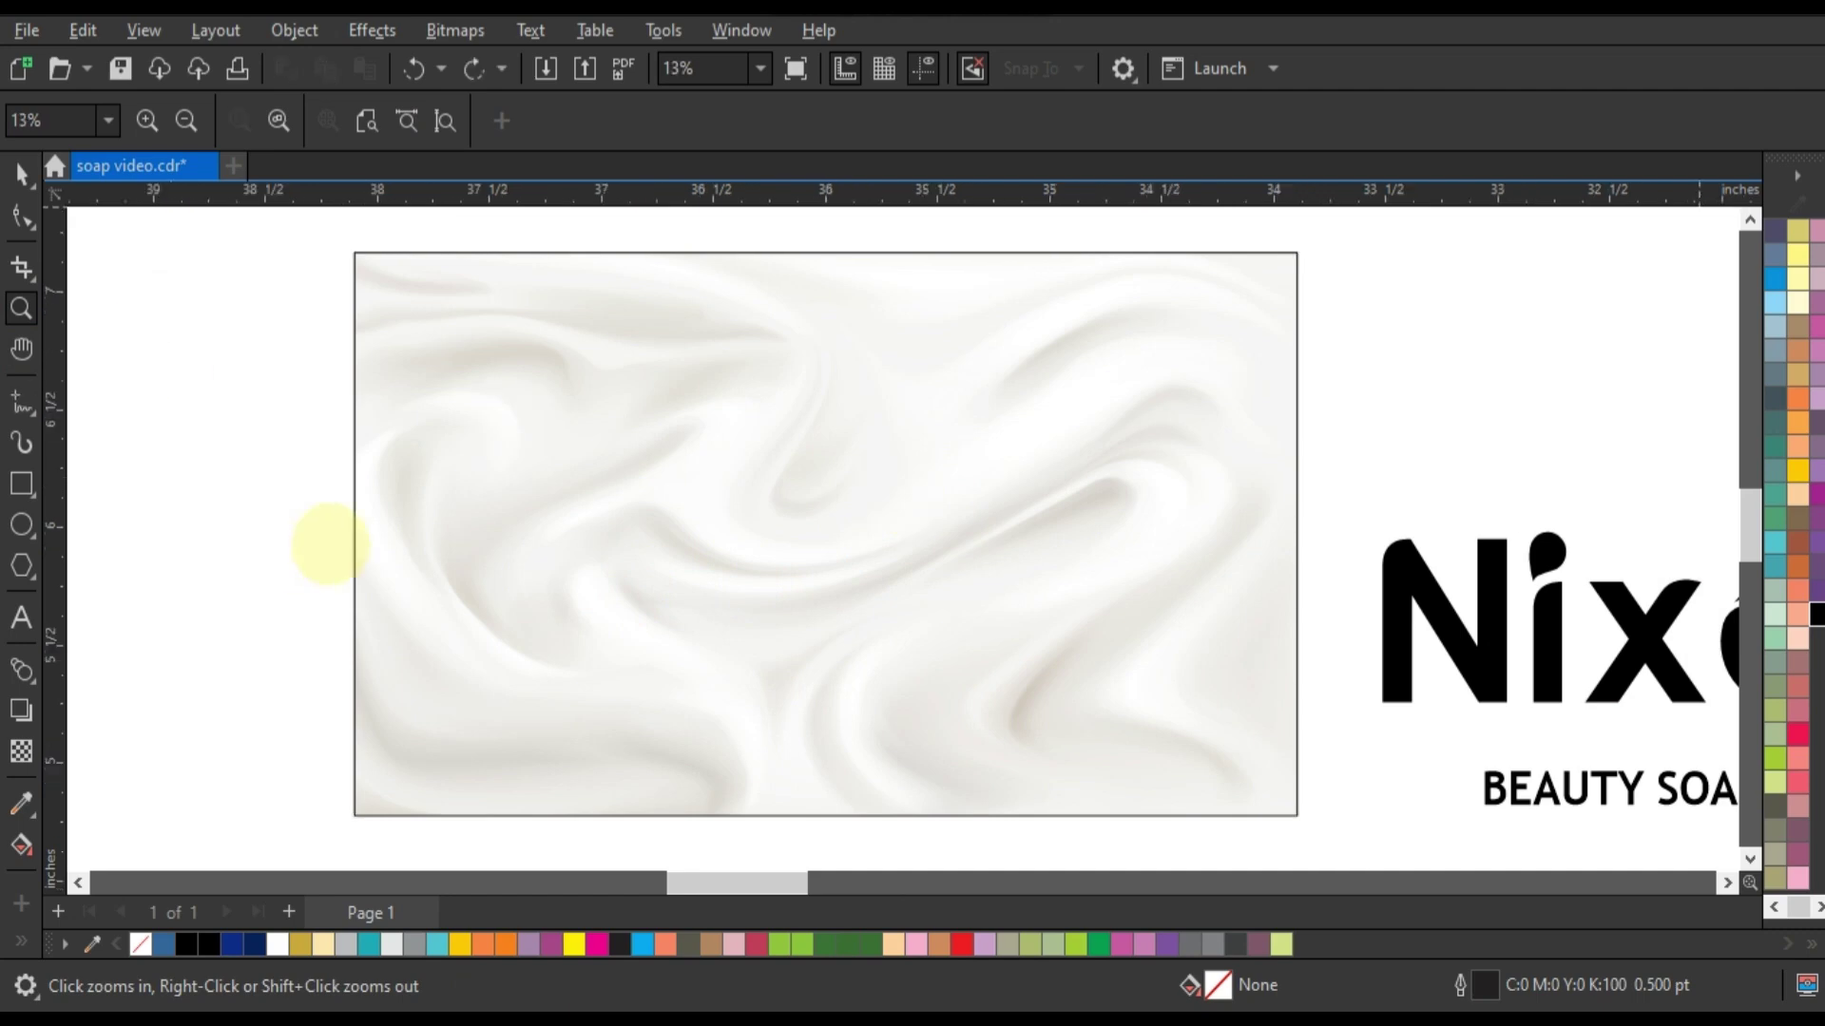
pyautogui.hotkey('ctrl', 'z')
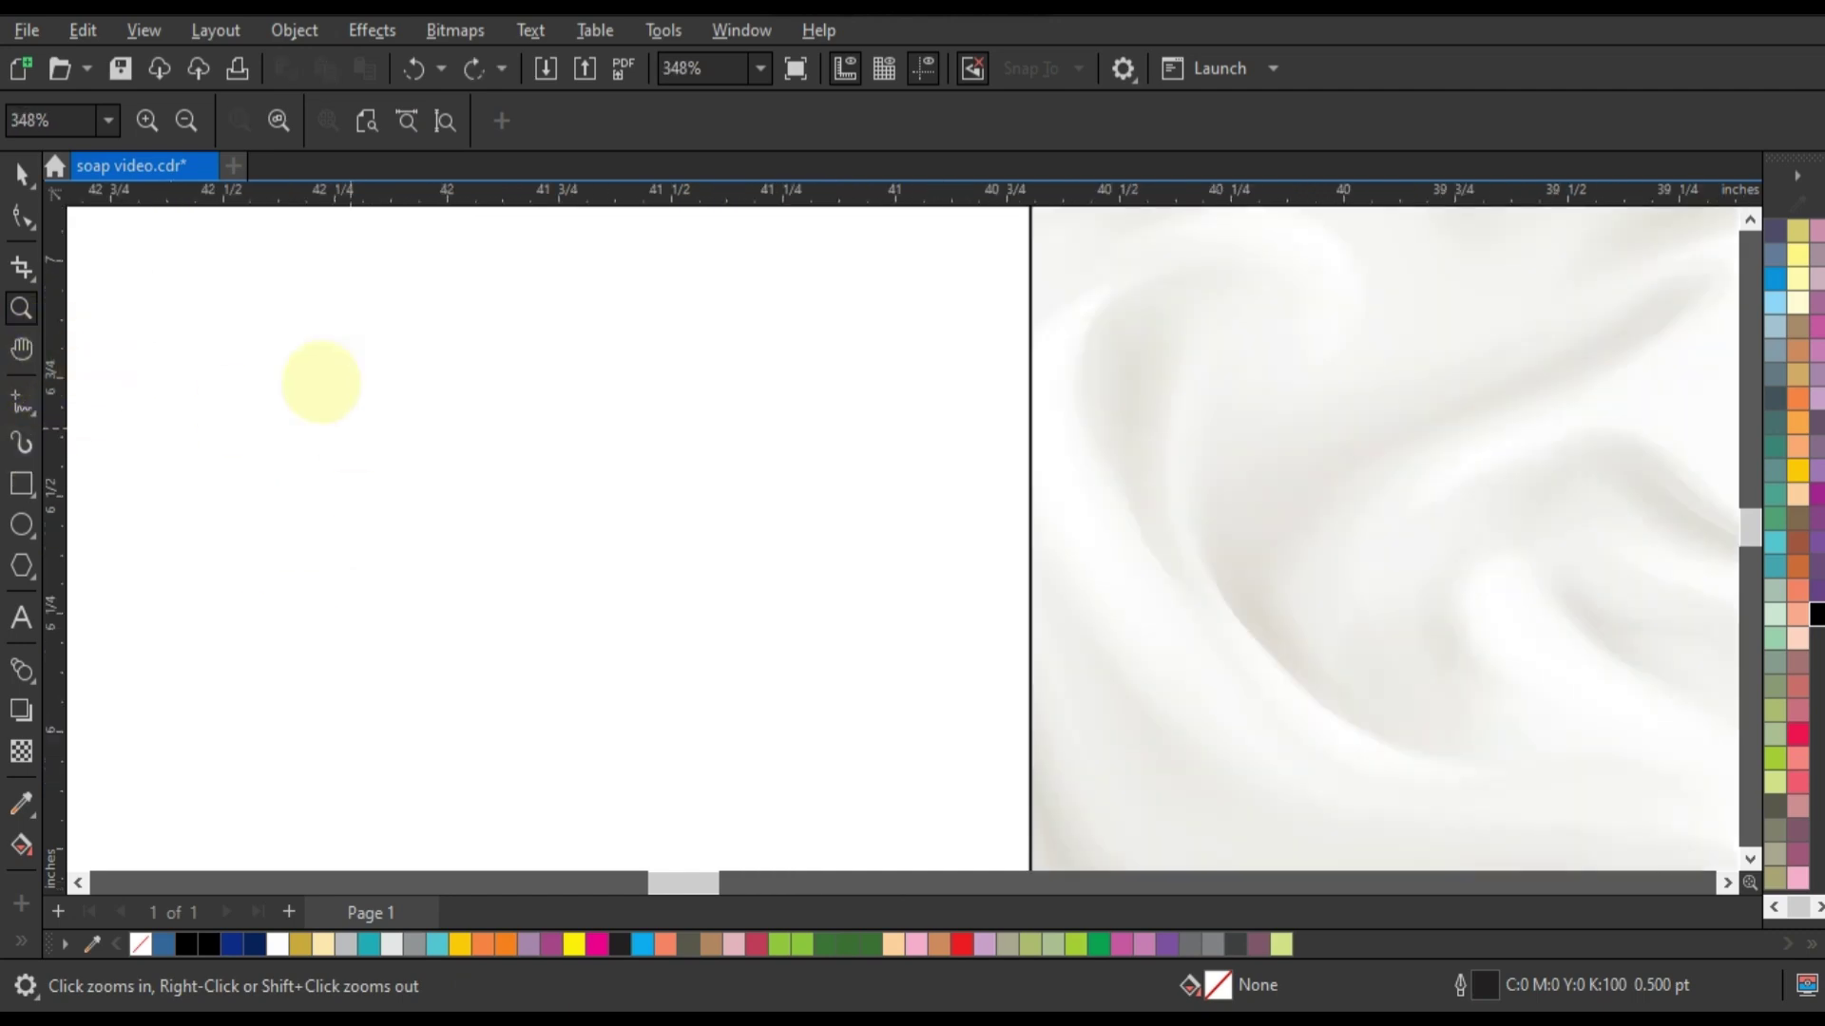
pyautogui.rightClick(219, 339)
pyautogui.rightClick(584, 480)
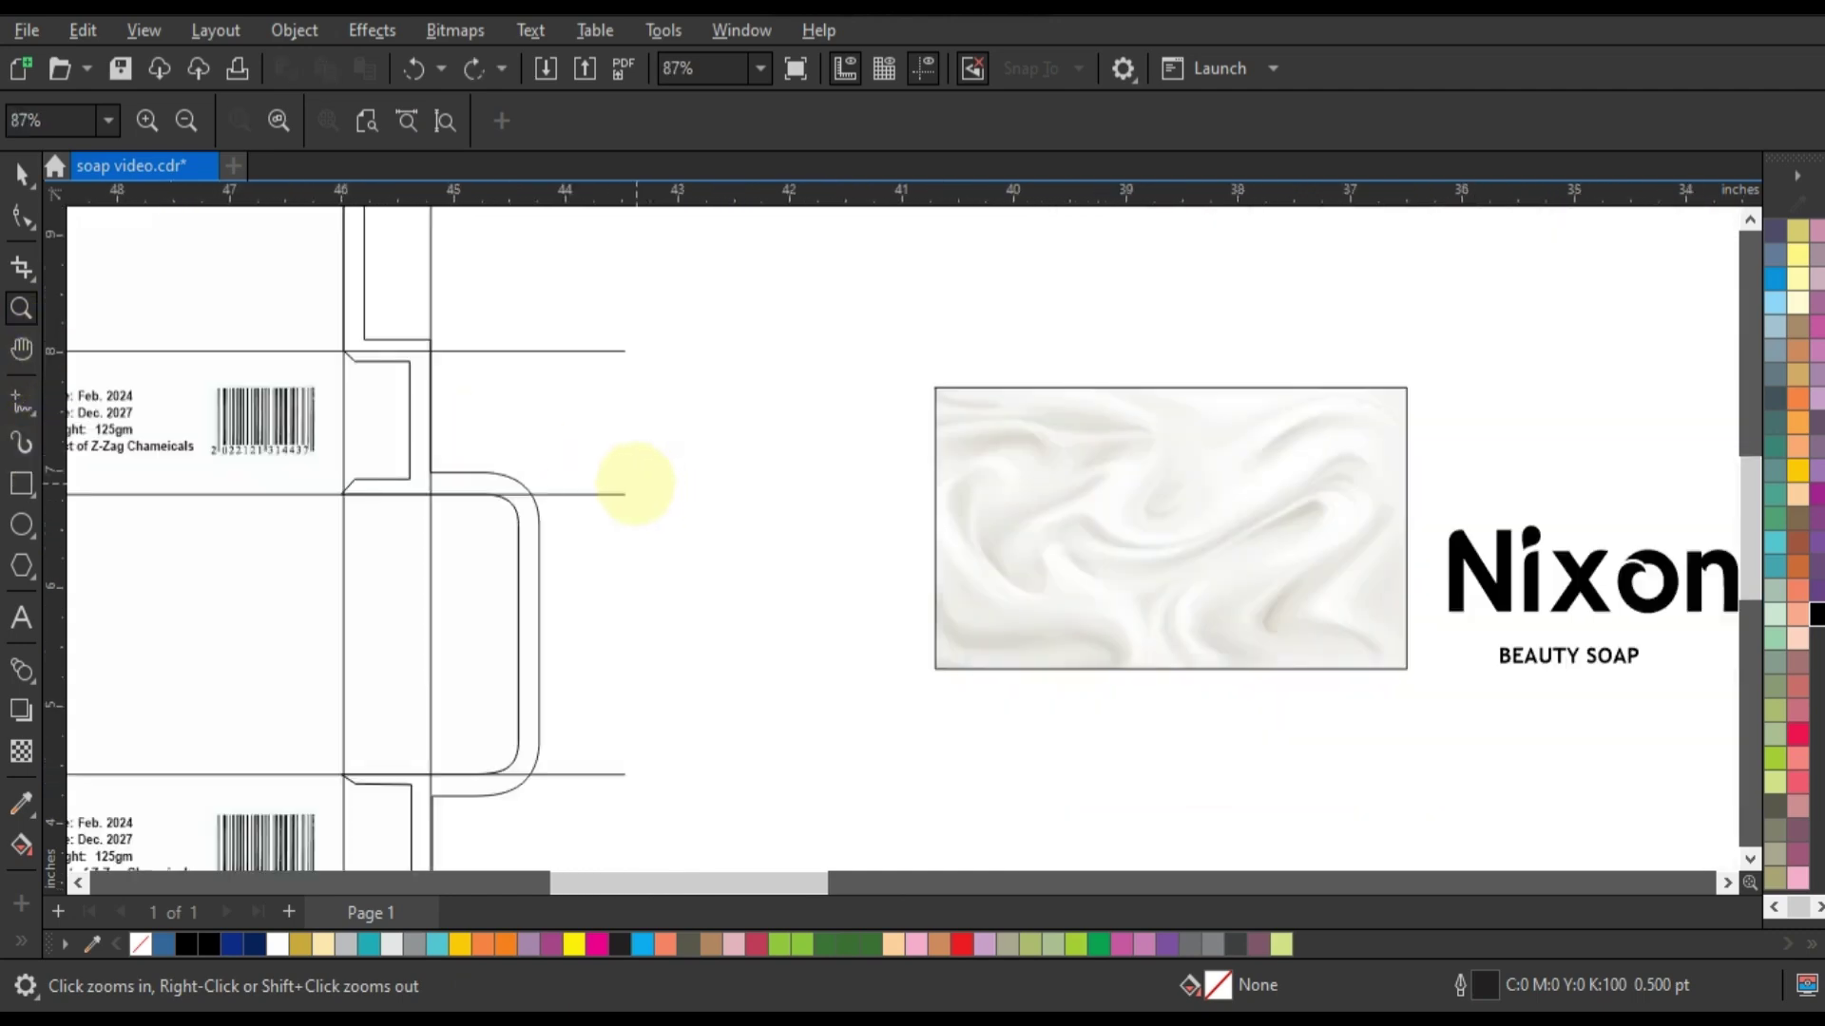
pyautogui.moveTo(887, 379); pyautogui.dragTo(1435, 698)
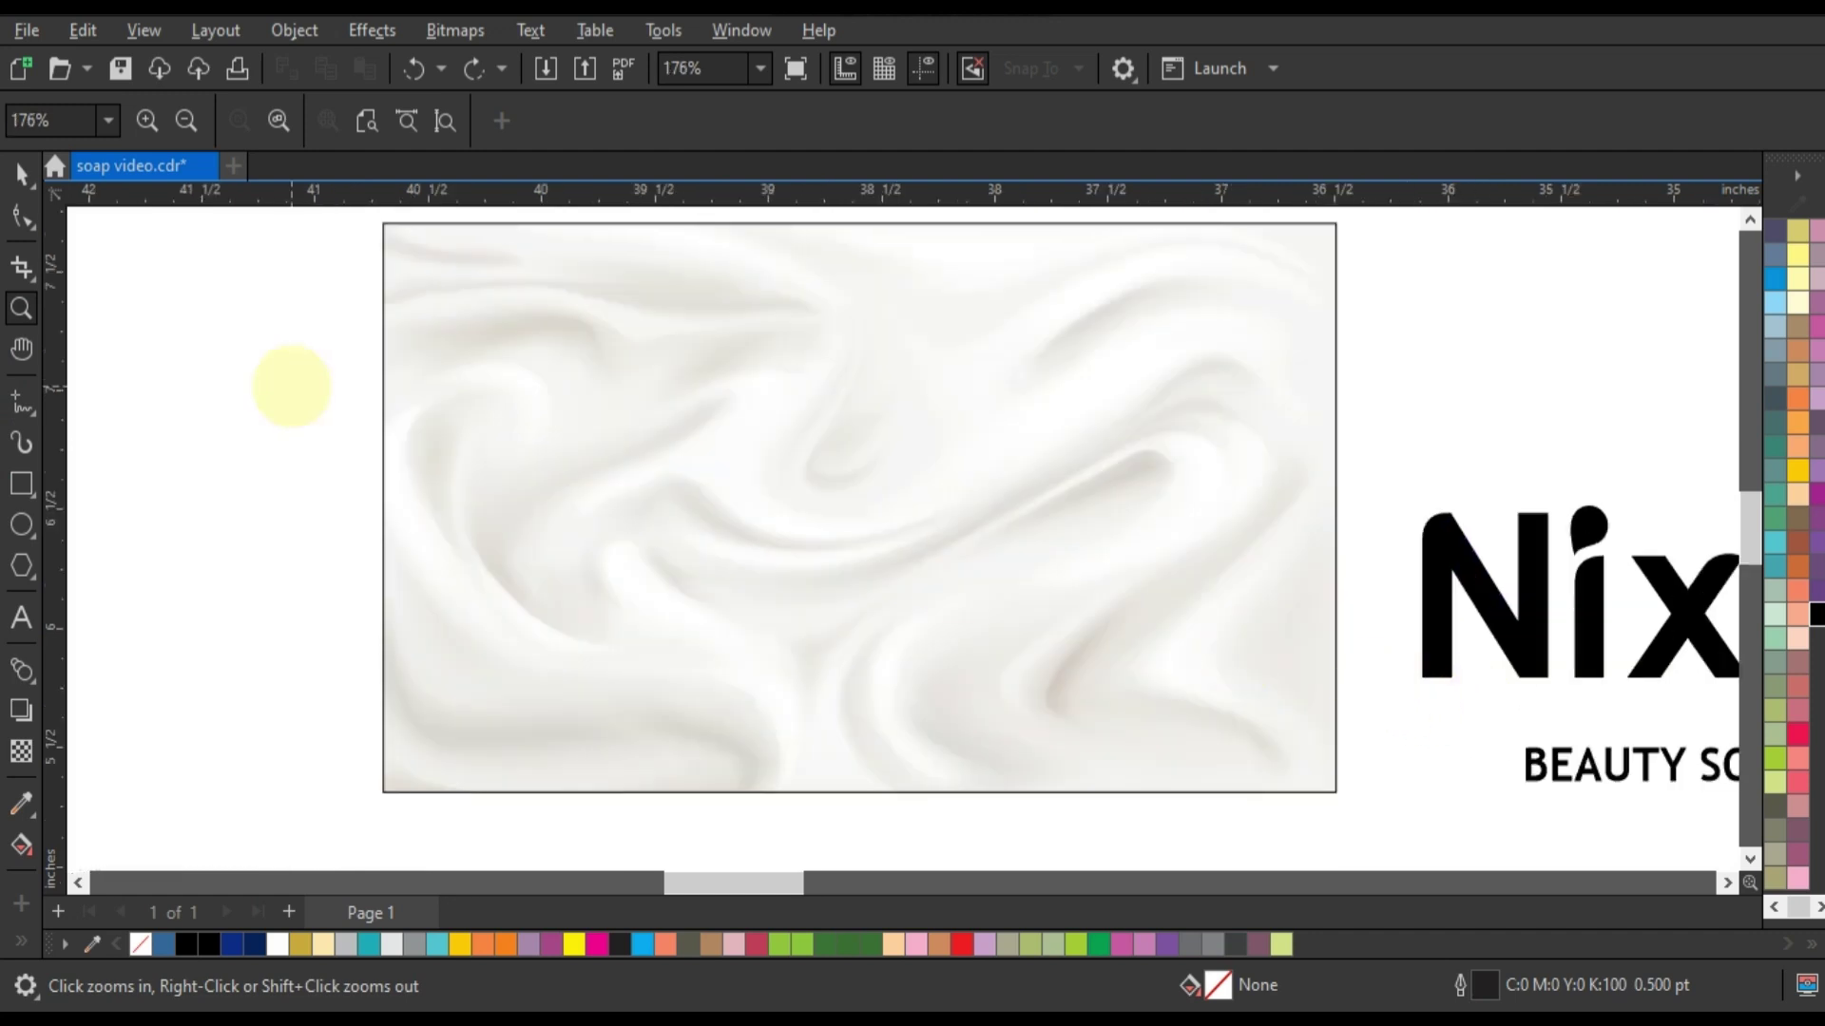
# Step: Draw a straight line from the image's top edge and give it a 2.0 pt outline
pyautogui.click(21, 402)
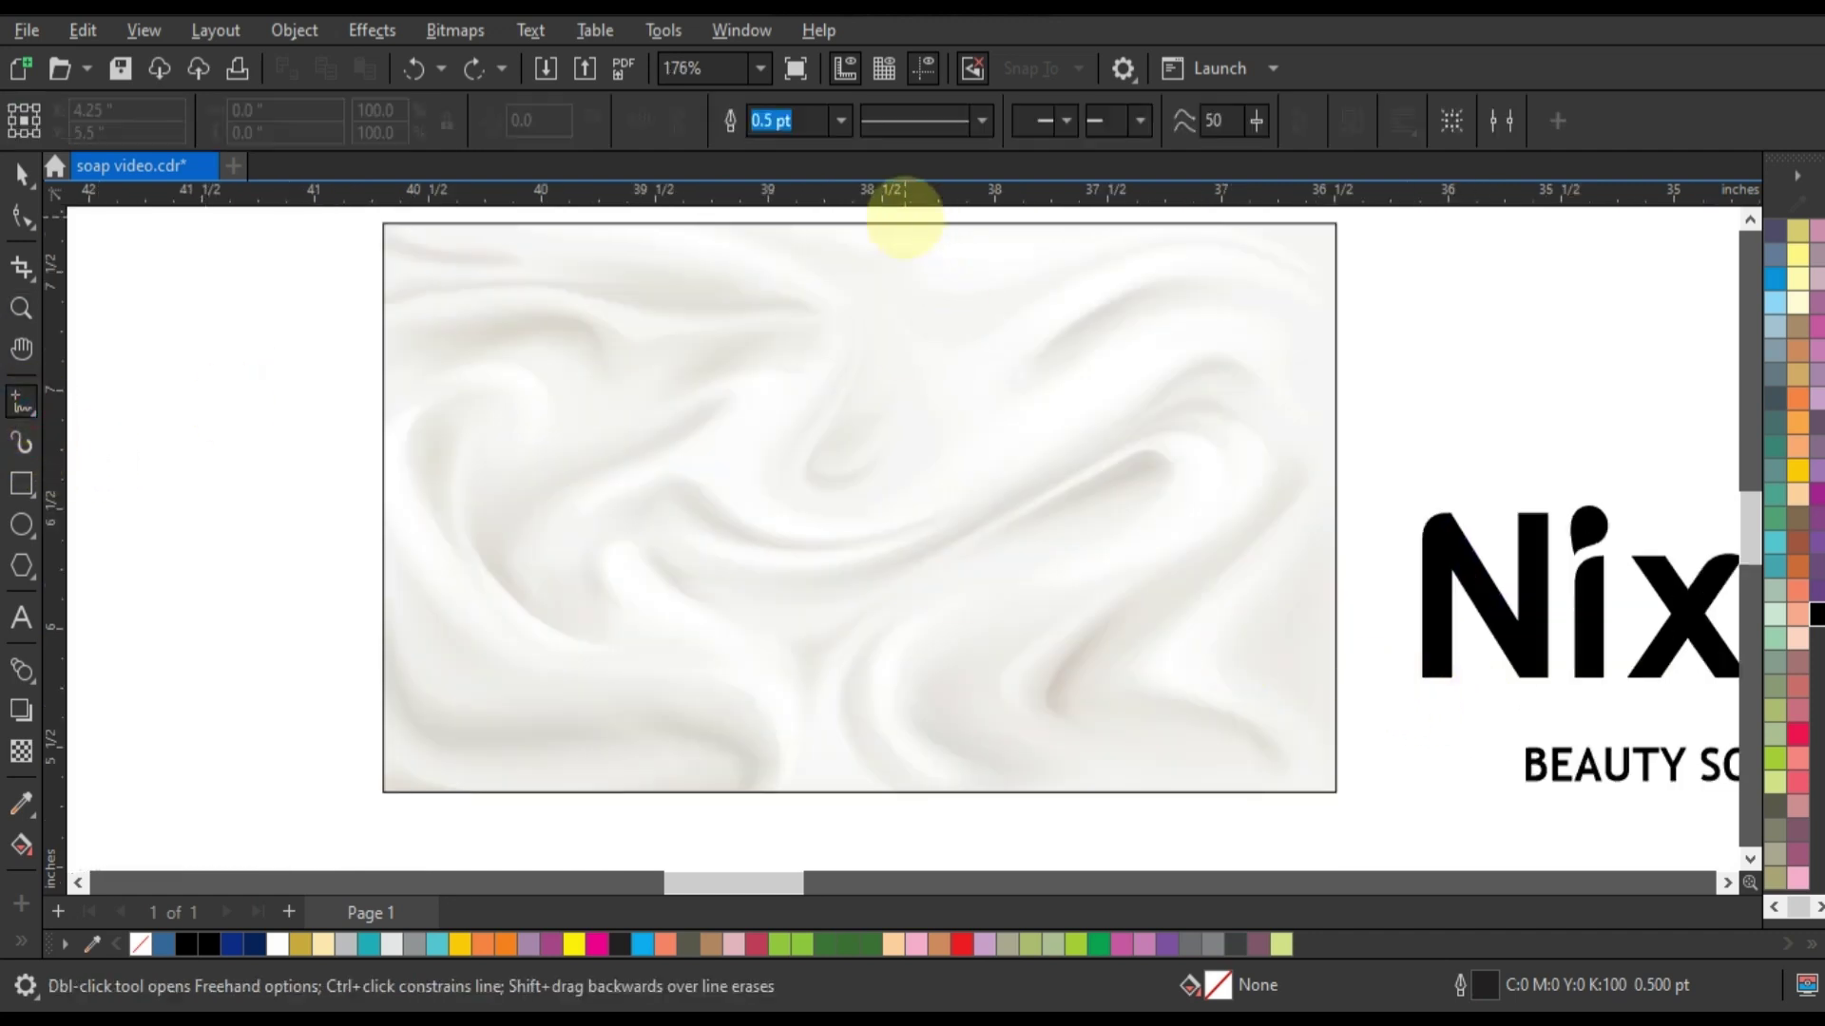
pyautogui.click(901, 216)
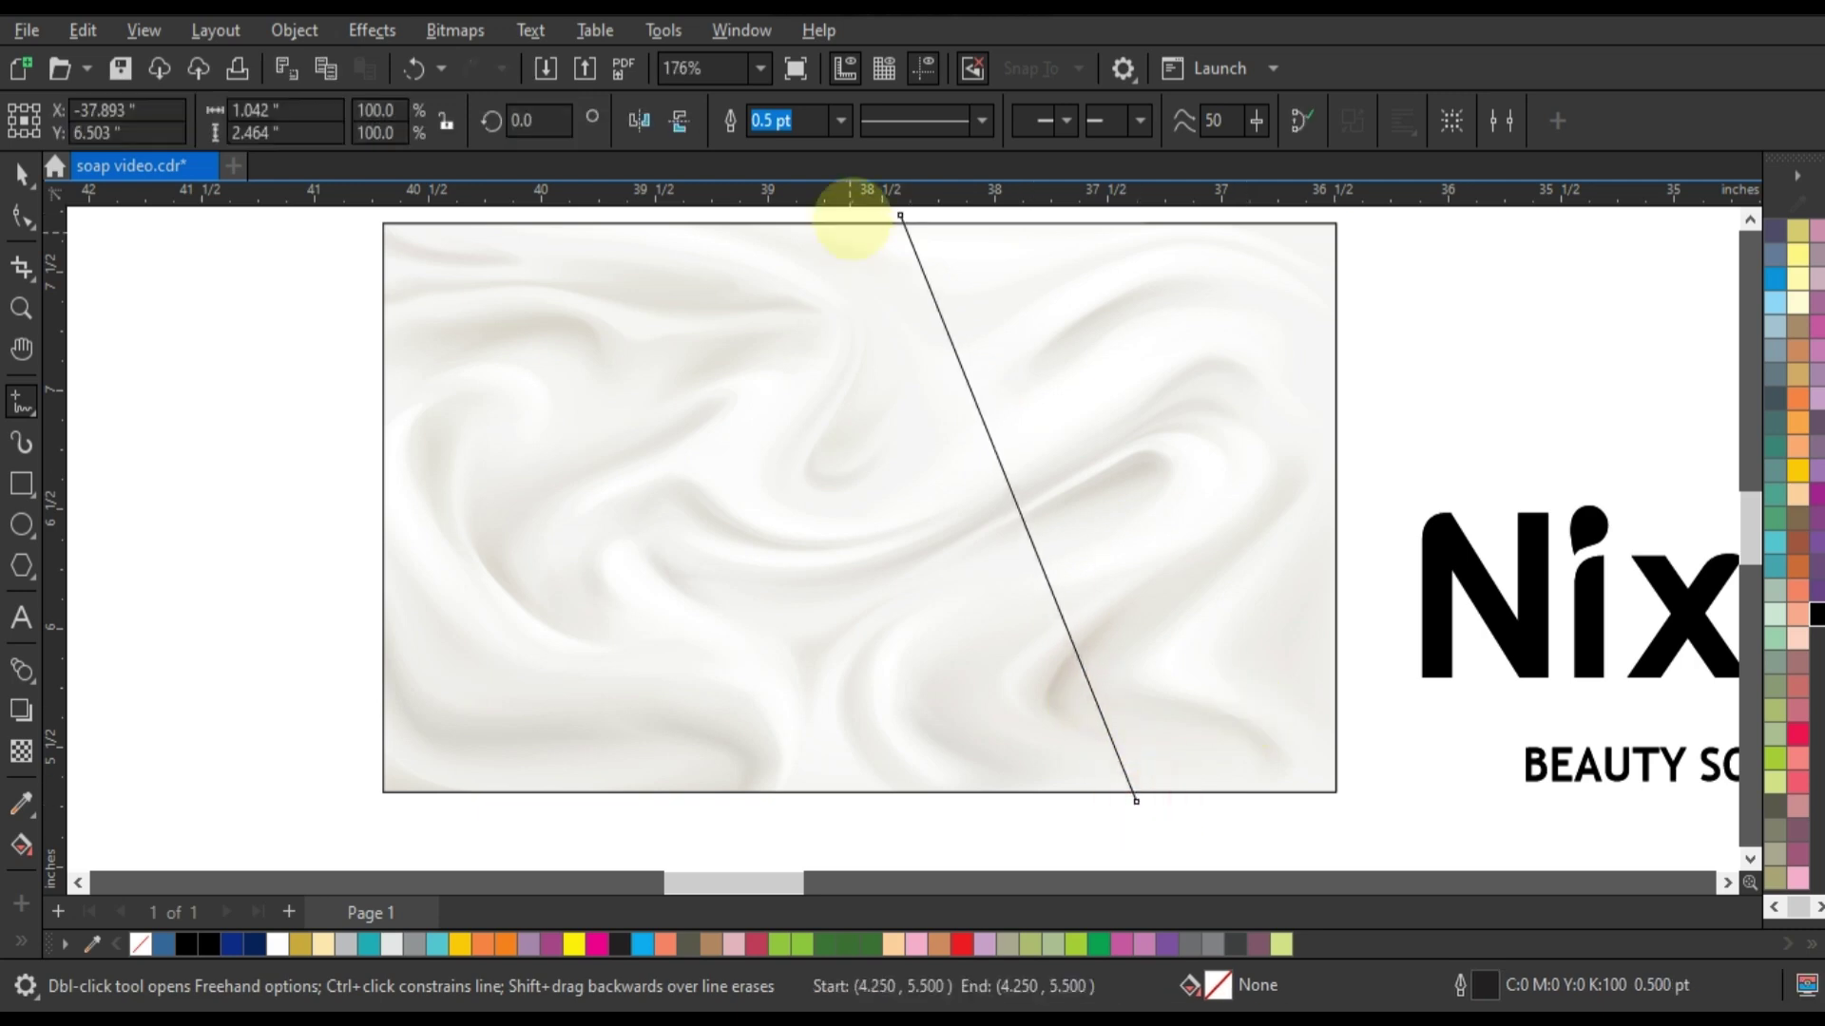
pyautogui.click(840, 121)
pyautogui.click(793, 276)
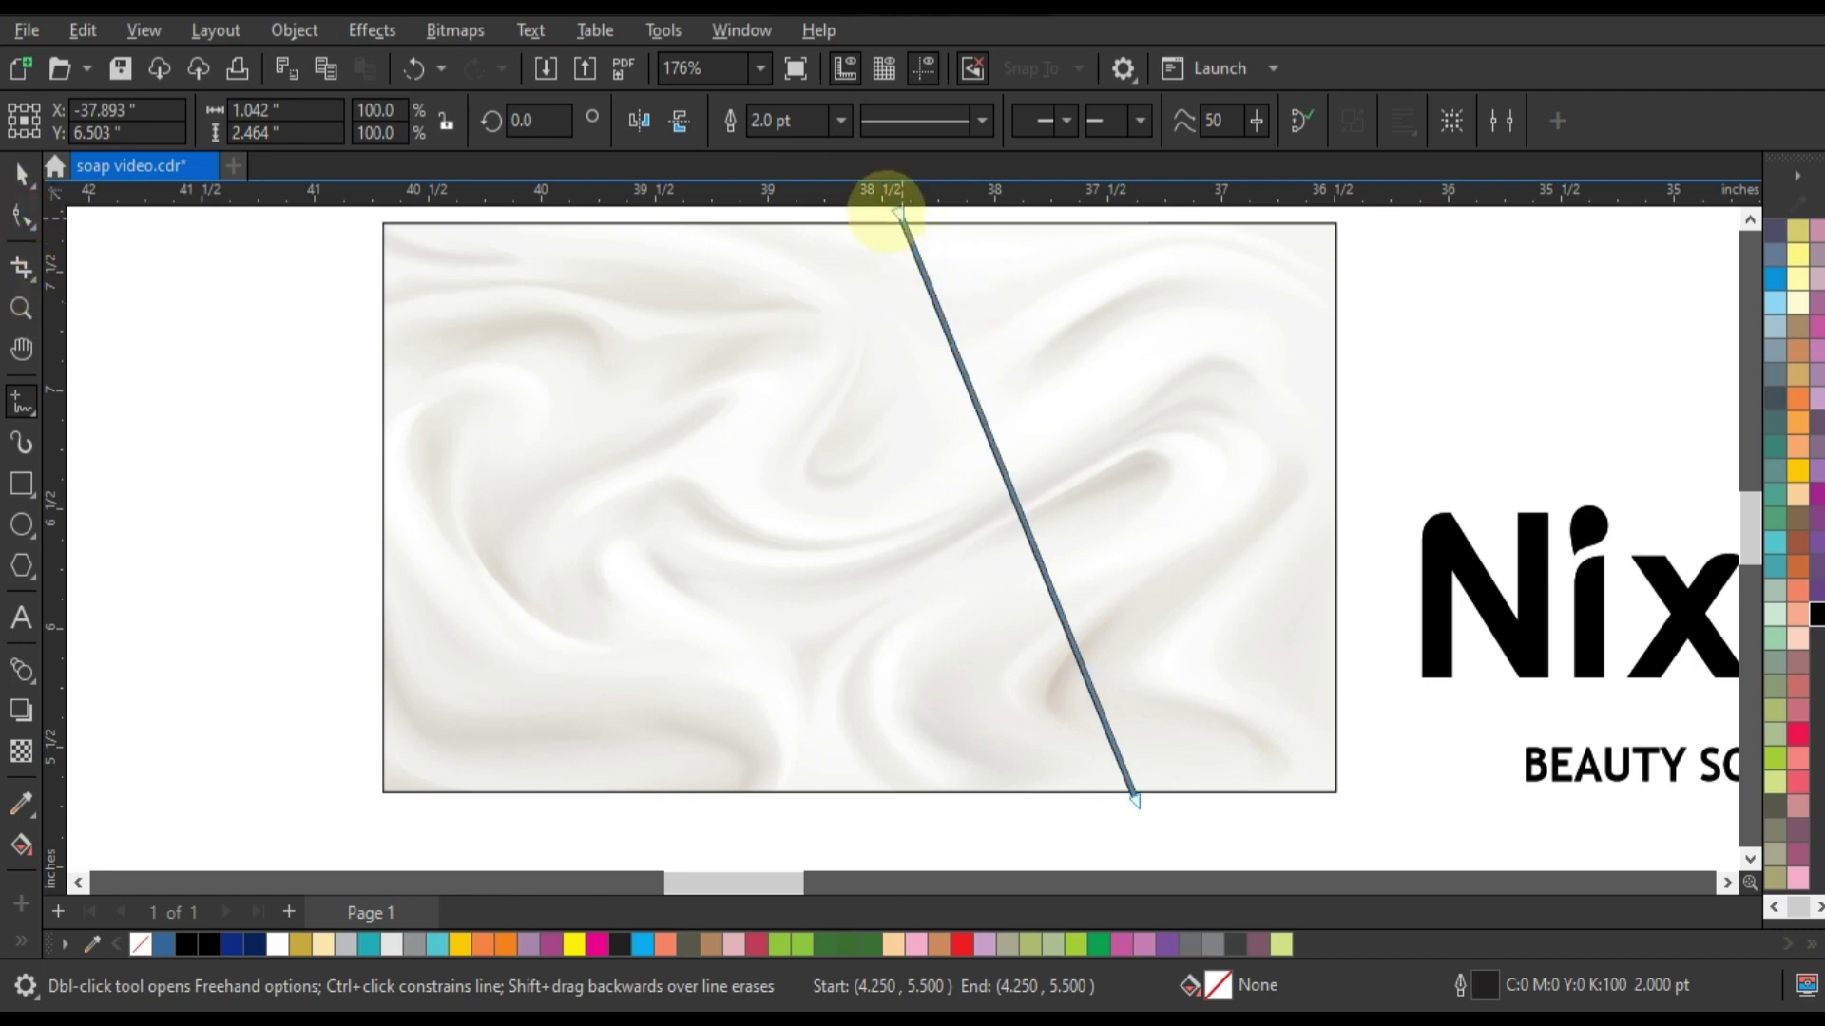
# Step: Bend the line into a smooth arc bowing left across the panel
pyautogui.press('F10')
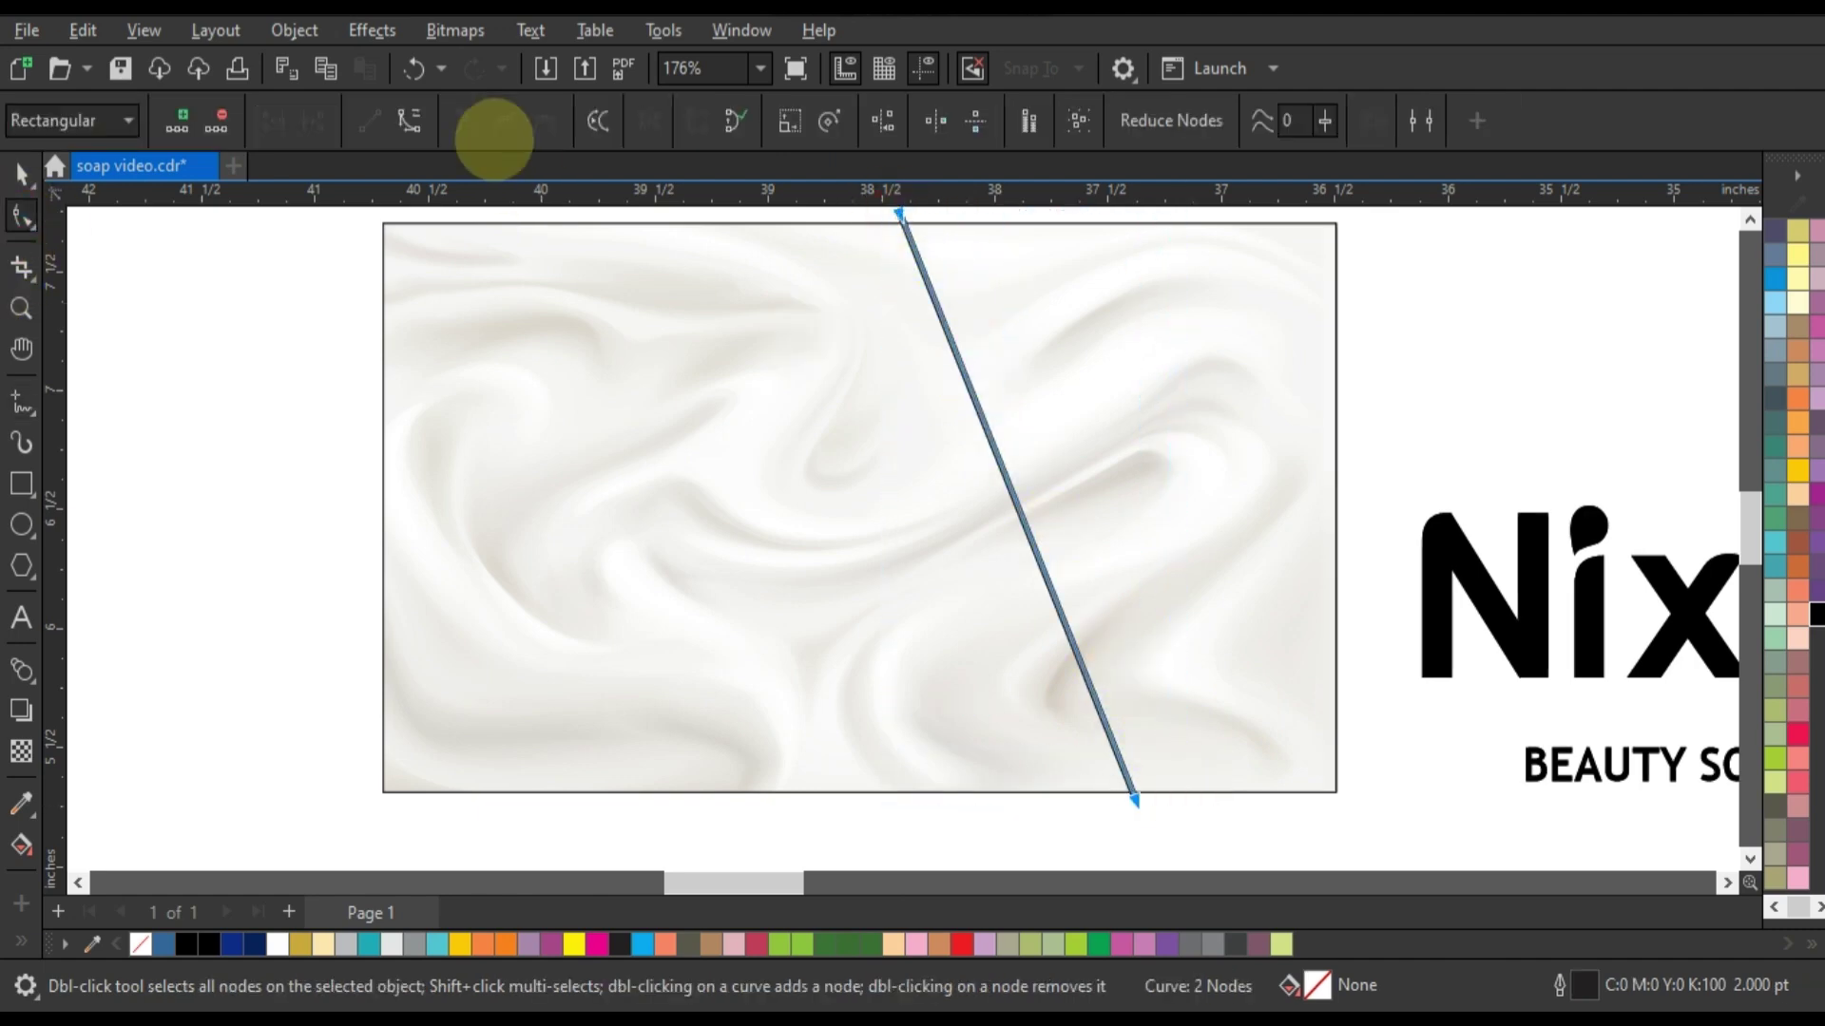
pyautogui.click(1750, 220)
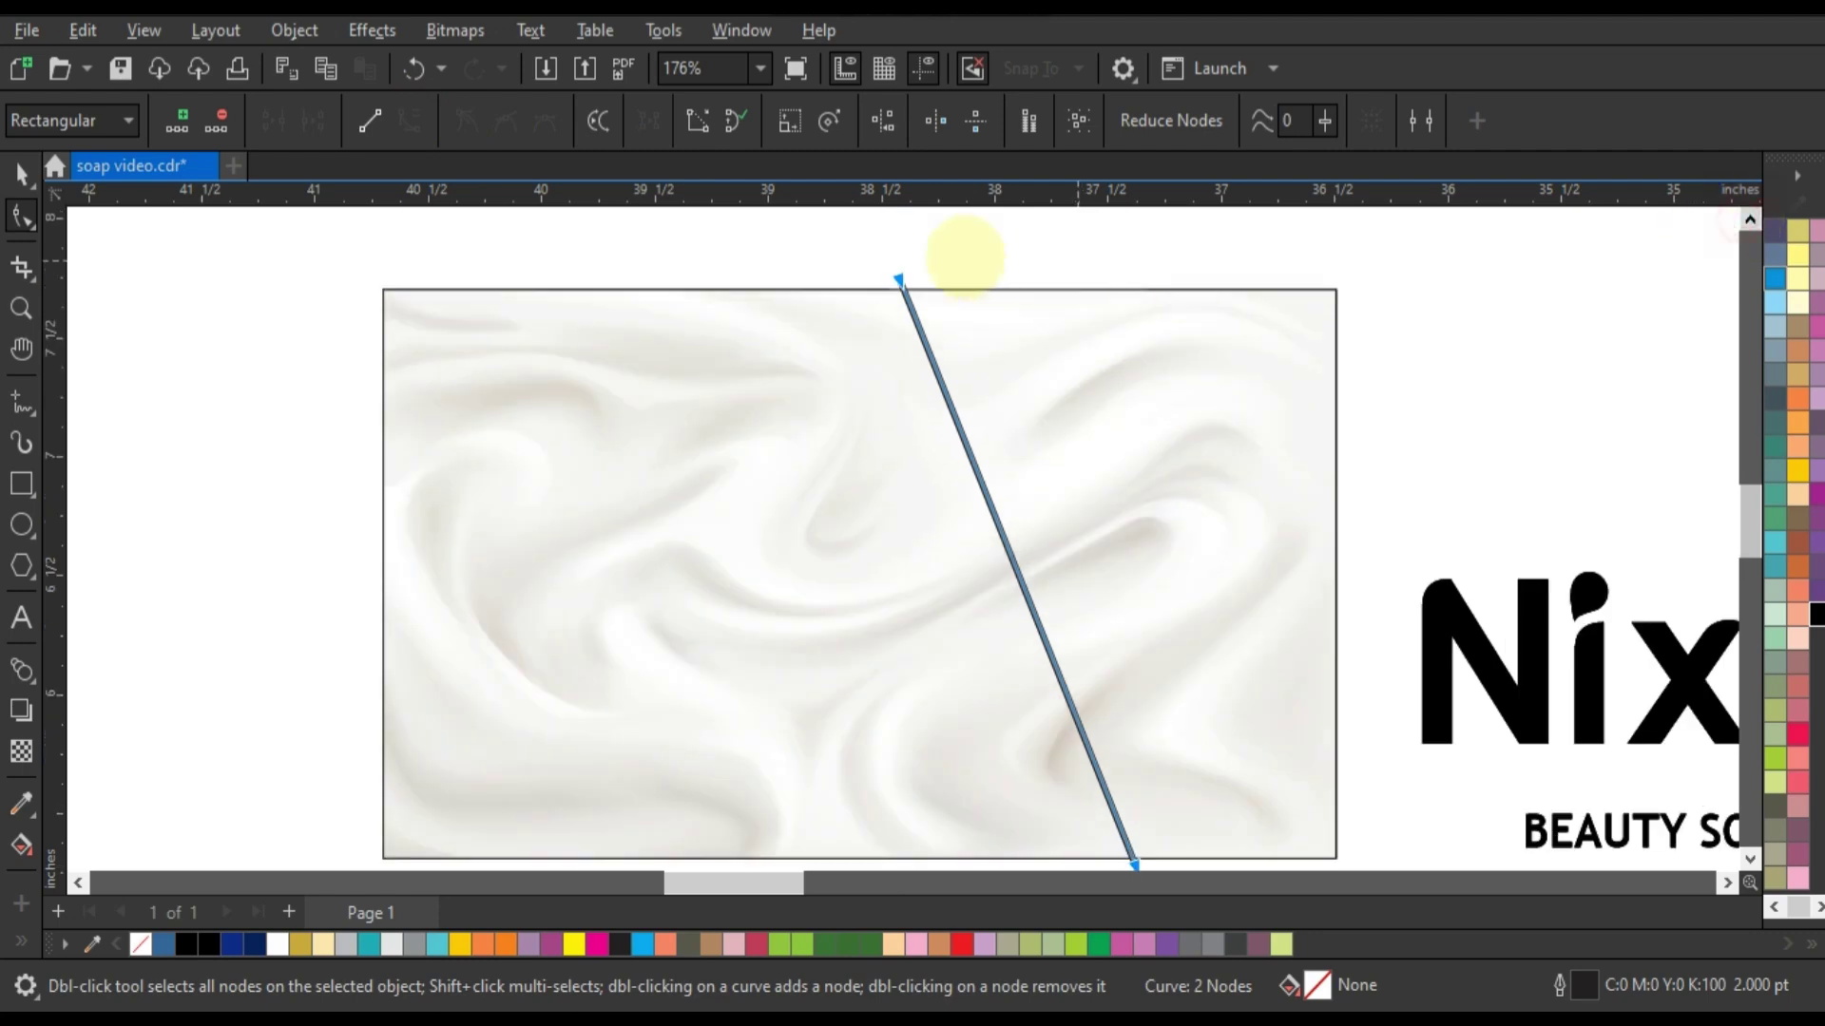
pyautogui.moveTo(873, 246); pyautogui.dragTo(973, 361)
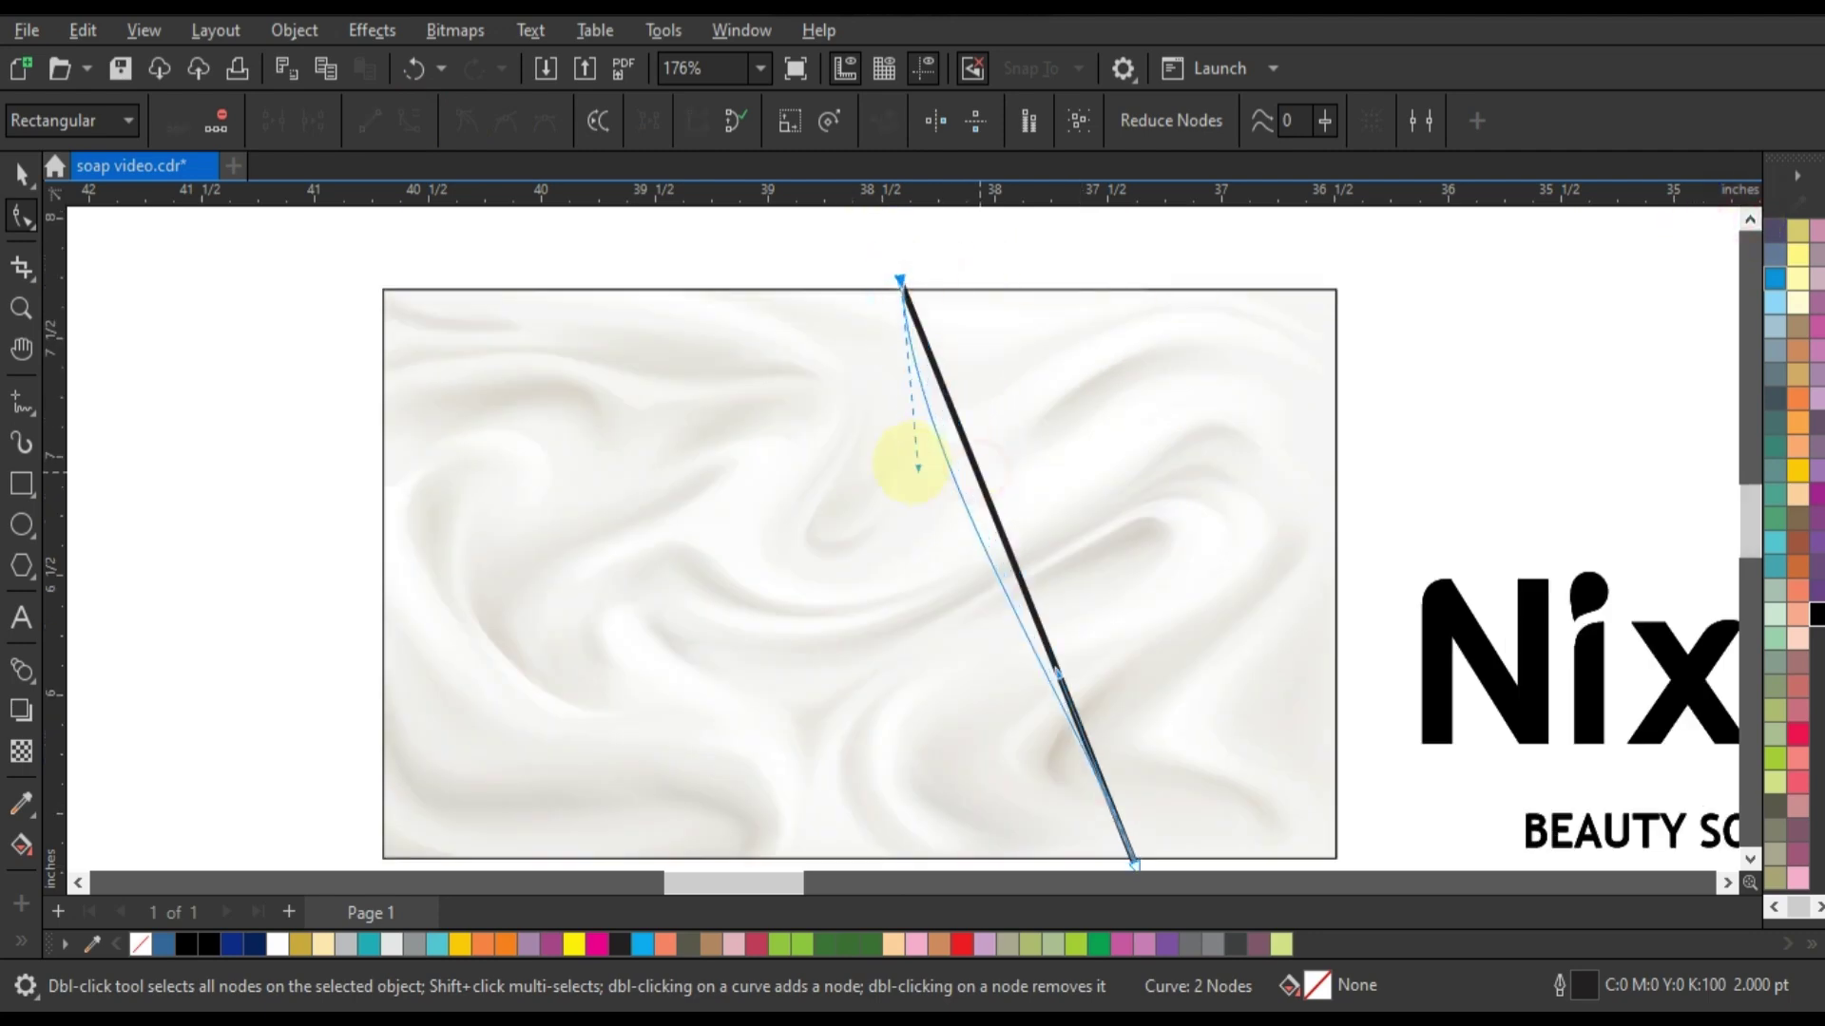
pyautogui.moveTo(979, 473)
pyautogui.mouseDown()
pyautogui.moveTo(1001, 680)
pyautogui.moveTo(946, 724)
pyautogui.mouseUp()
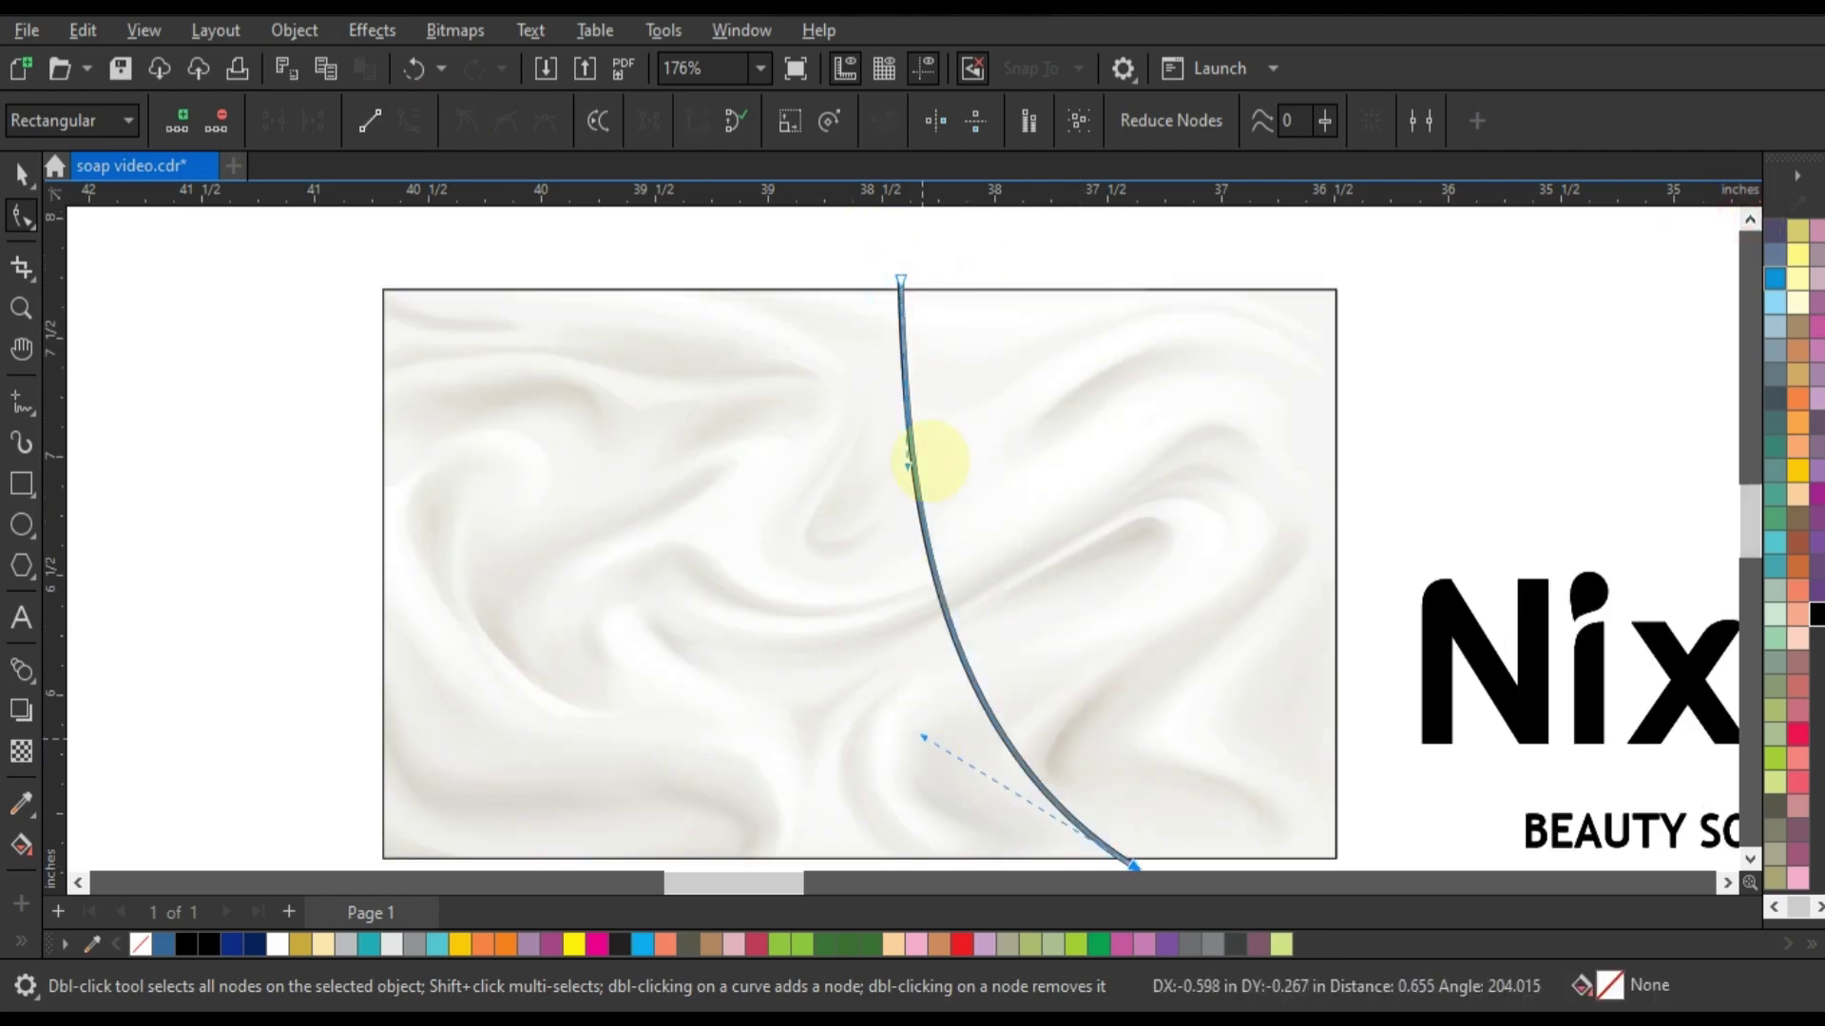
pyautogui.moveTo(904, 456); pyautogui.dragTo(863, 447)
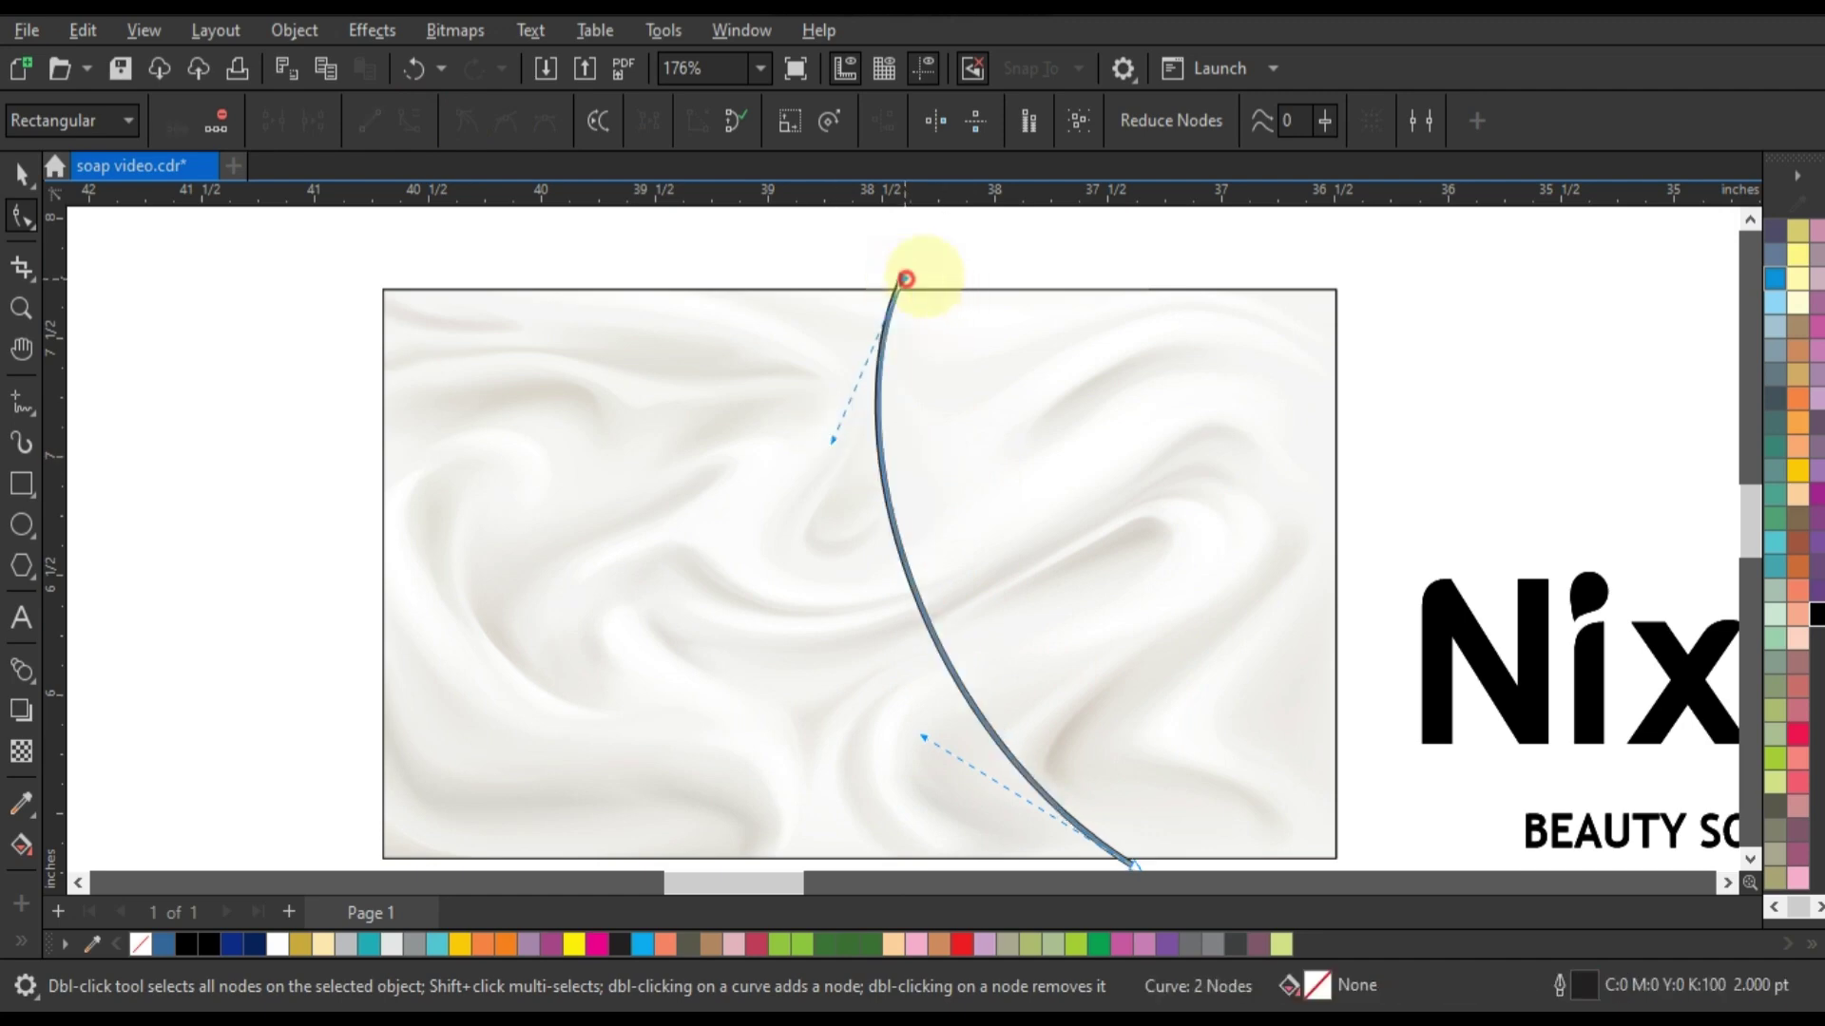
pyautogui.moveTo(903, 279); pyautogui.dragTo(972, 269)
pyautogui.moveTo(903, 429); pyautogui.dragTo(884, 430)
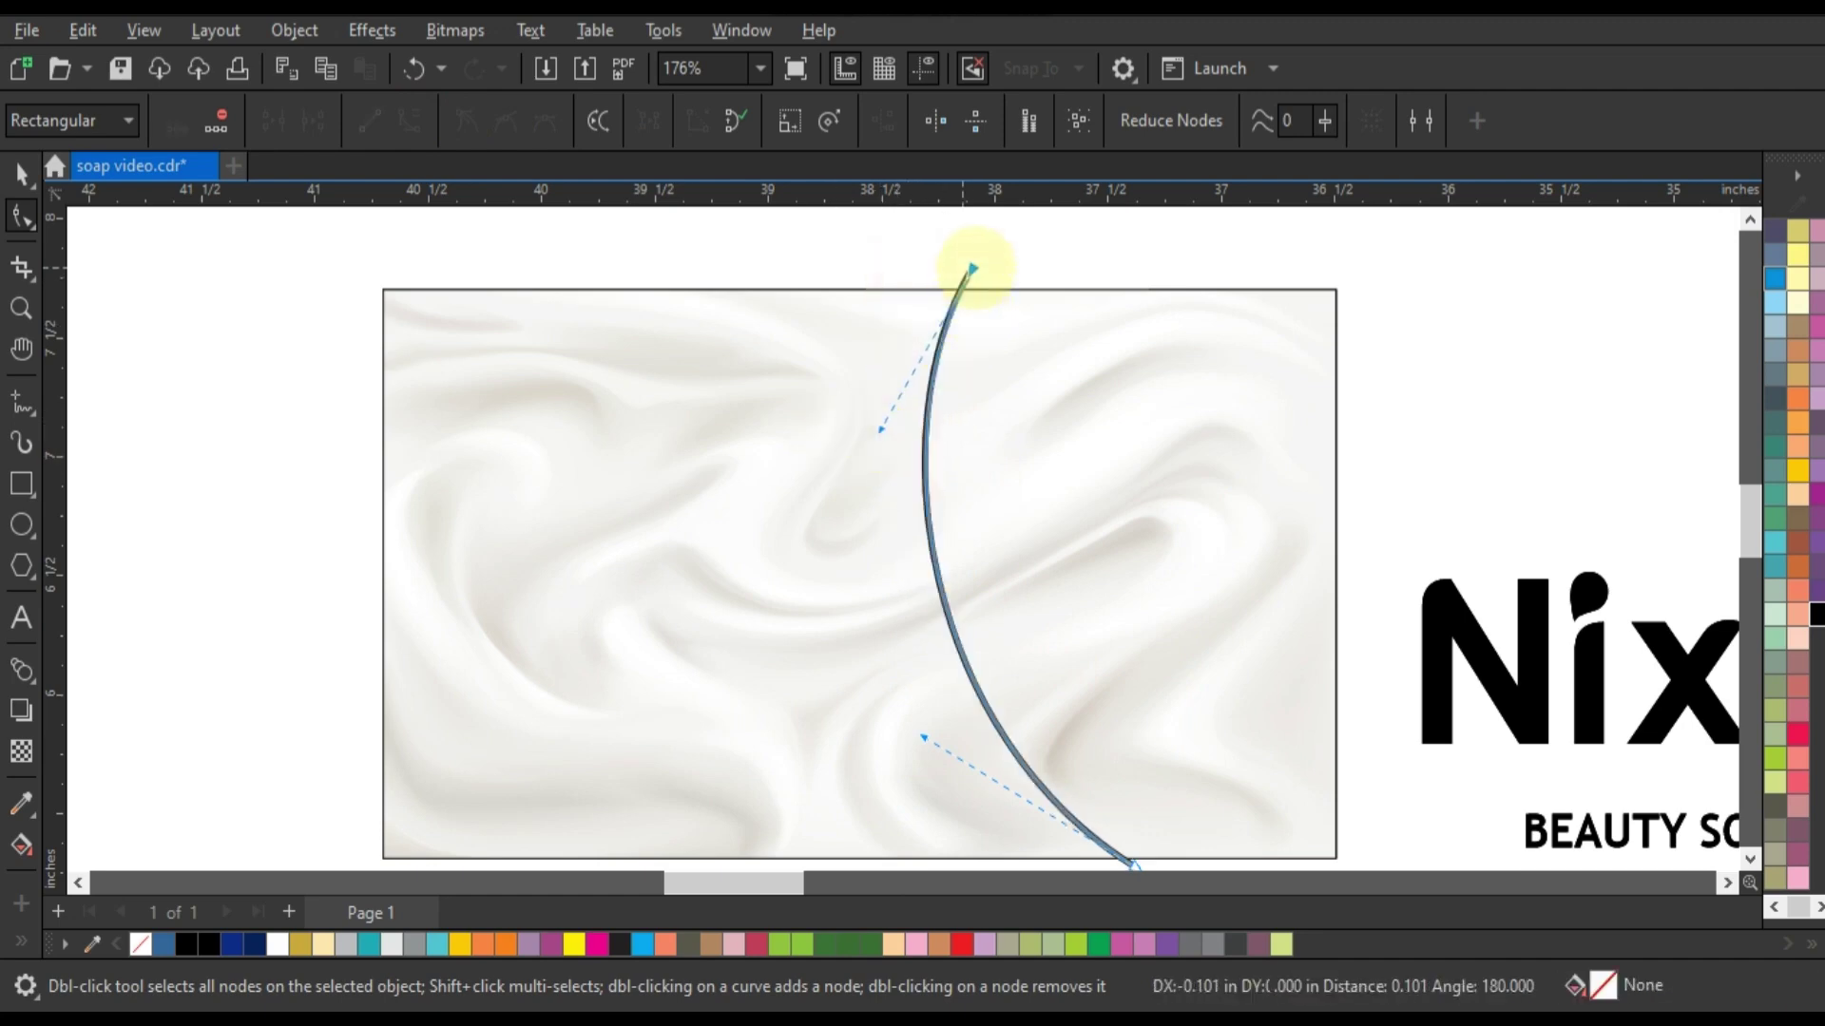
pyautogui.moveTo(972, 269); pyautogui.dragTo(943, 270)
# Step: Skew the arc's bottom and top to the right
pyautogui.click(21, 308)
pyautogui.press('F3')
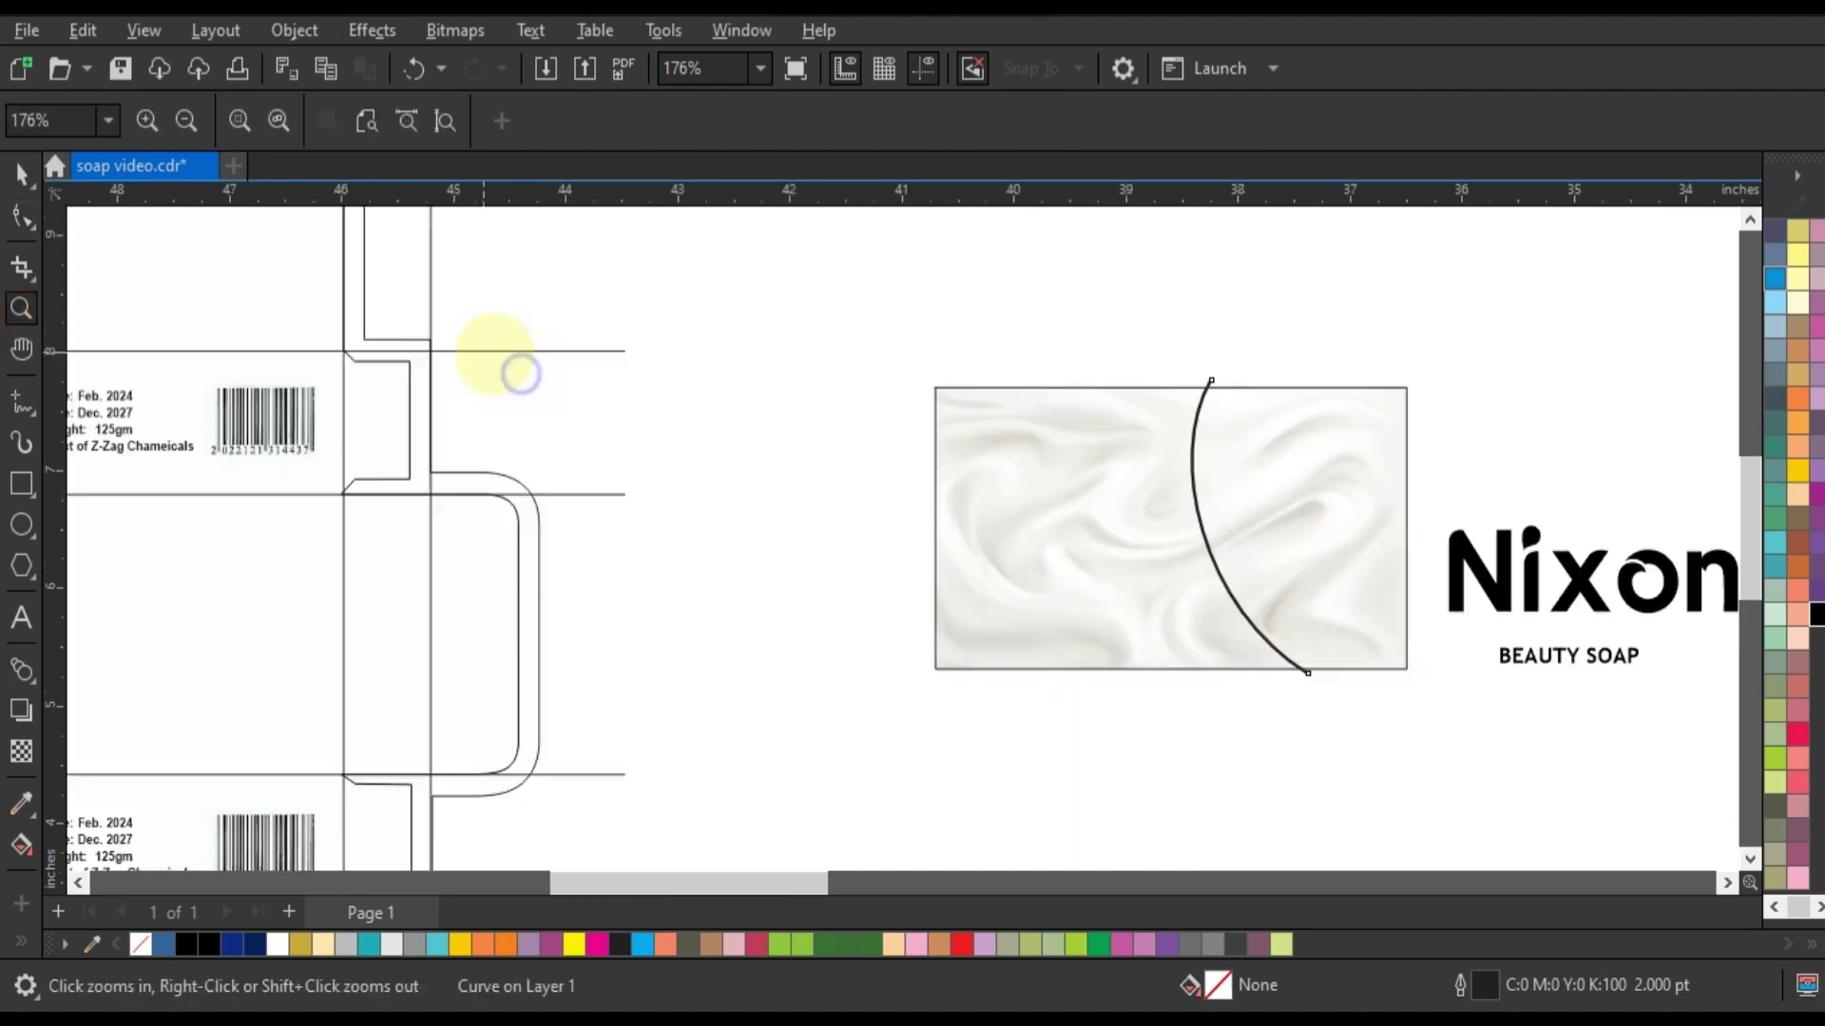
pyautogui.moveTo(921, 359); pyautogui.dragTo(1506, 711)
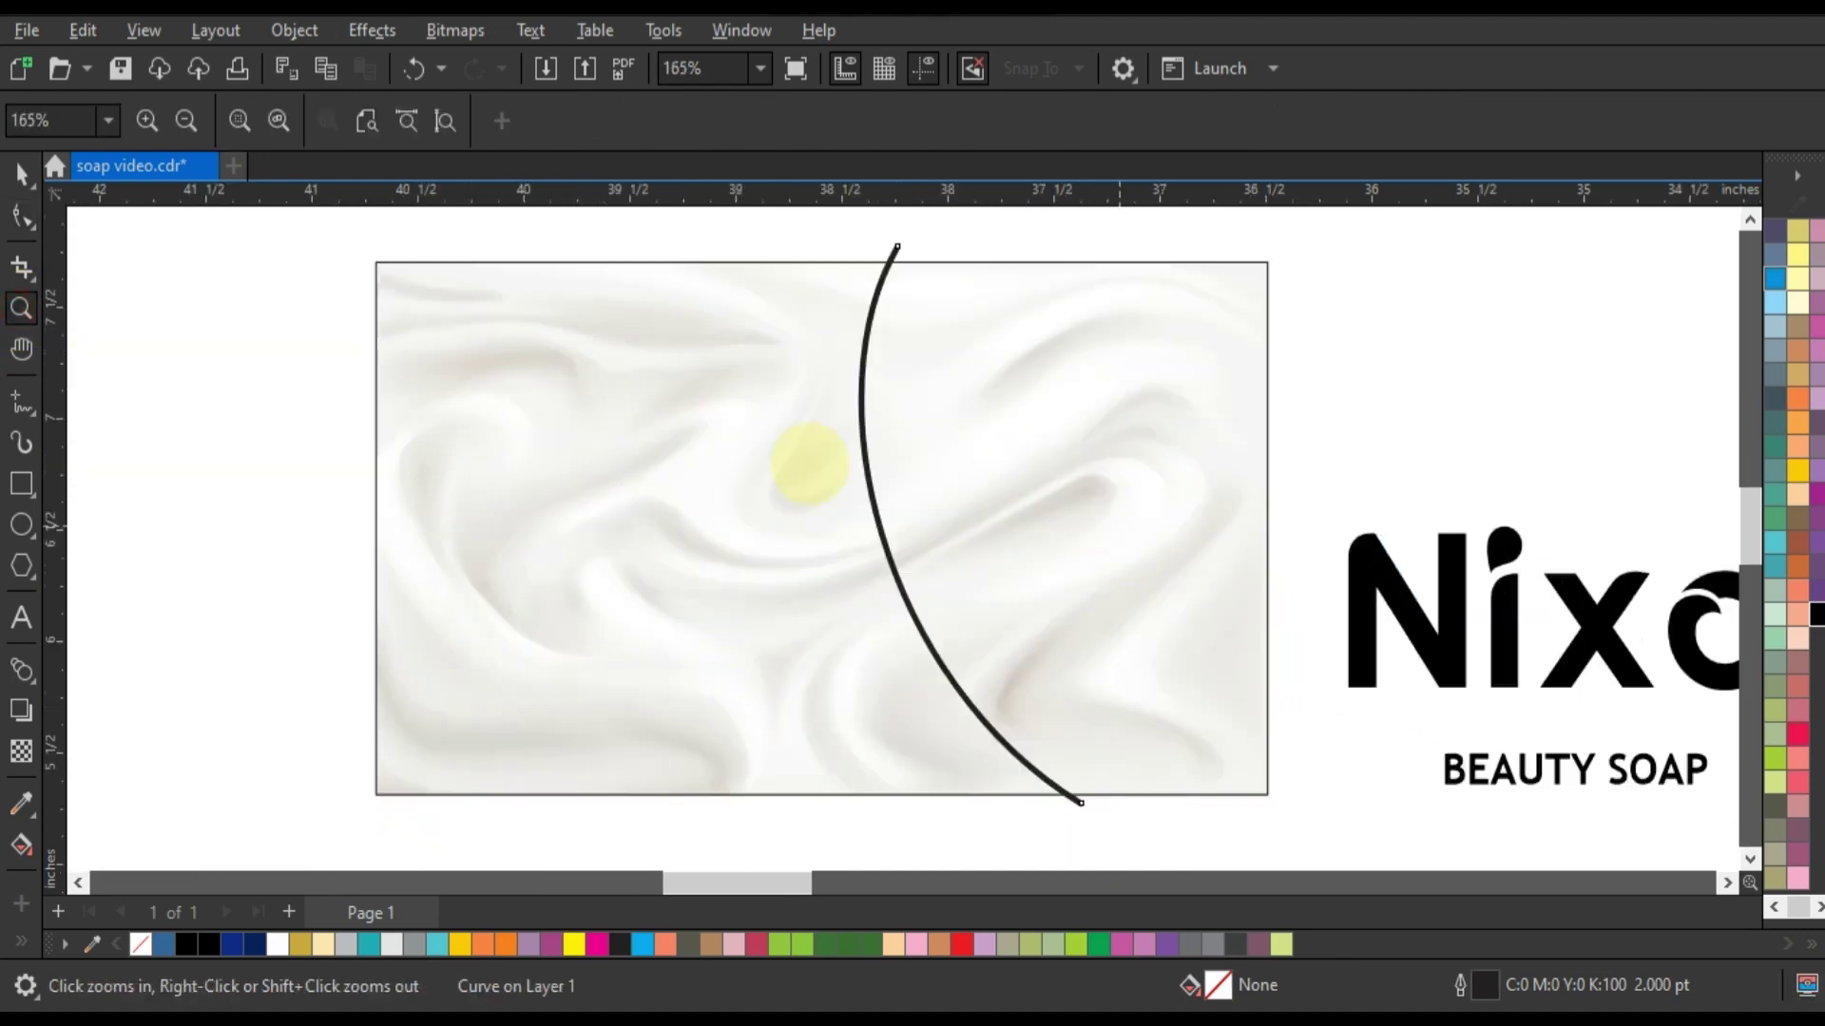
pyautogui.click(21, 174)
pyautogui.click(1022, 751)
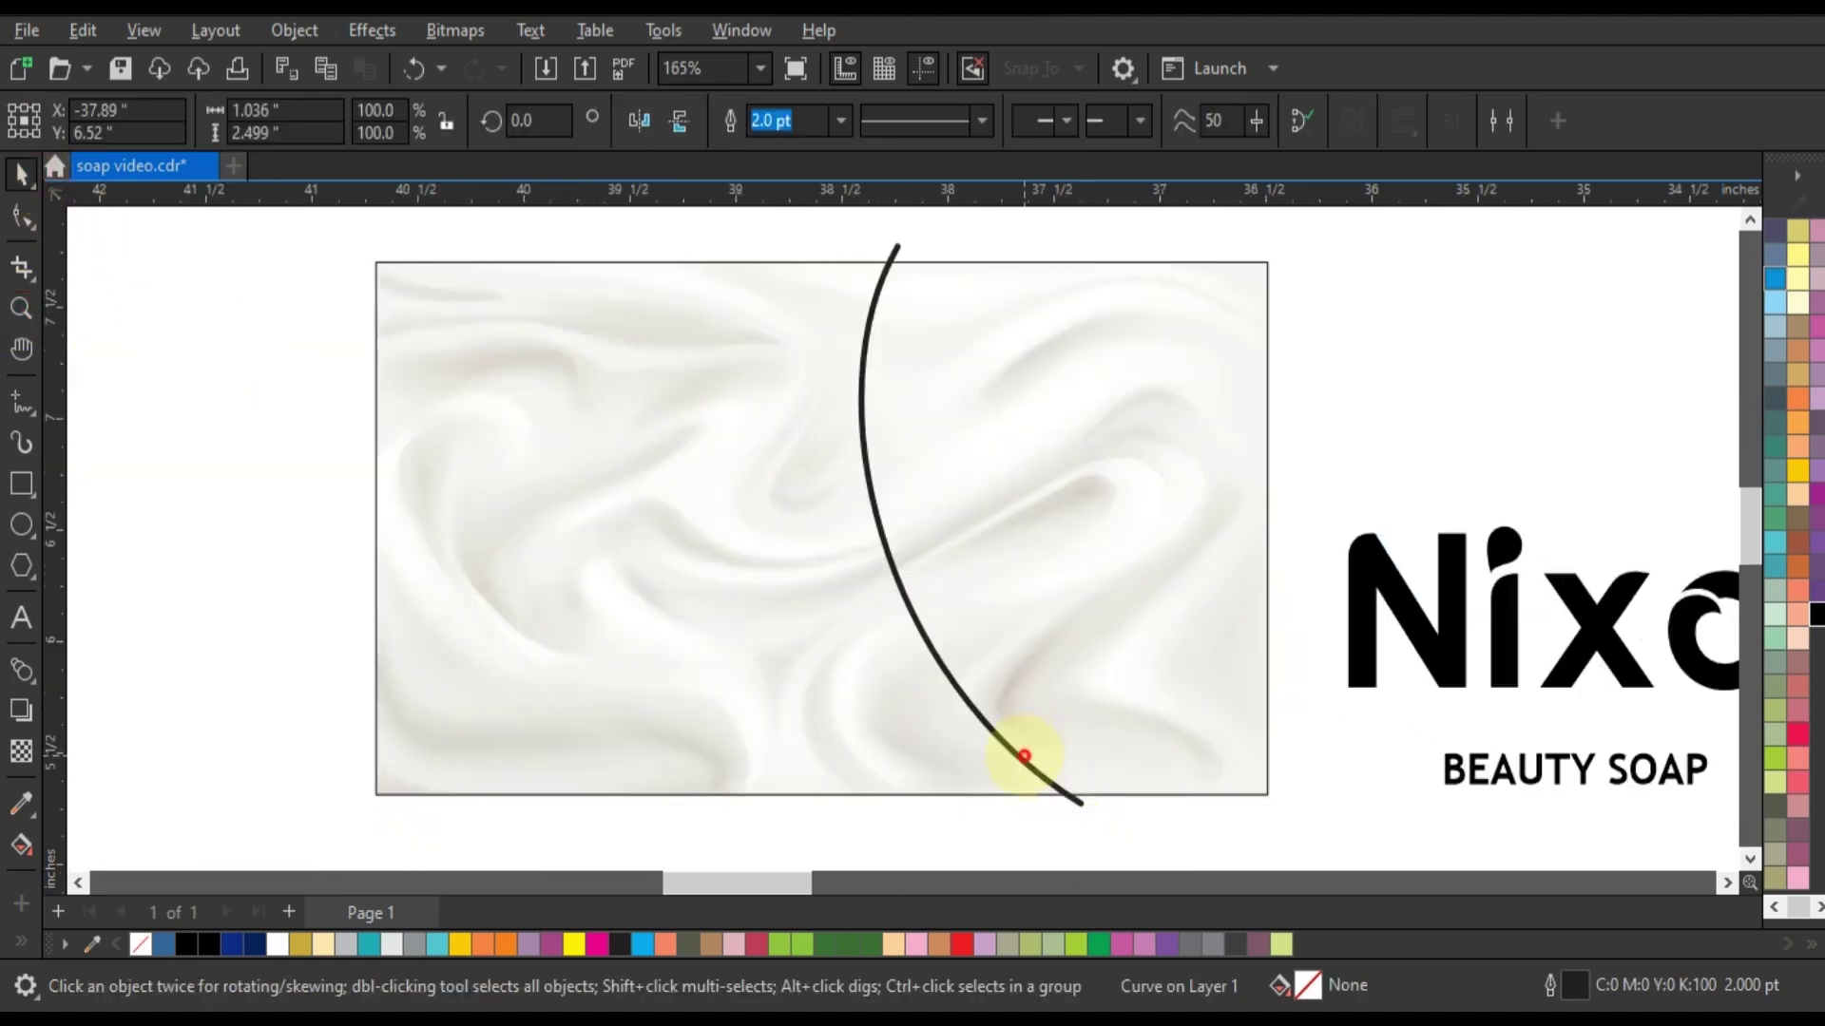
pyautogui.moveTo(971, 813); pyautogui.dragTo(993, 812)
pyautogui.moveTo(983, 235)
pyautogui.mouseDown()
pyautogui.moveTo(1023, 239)
pyautogui.moveTo(988, 240)
pyautogui.mouseUp()
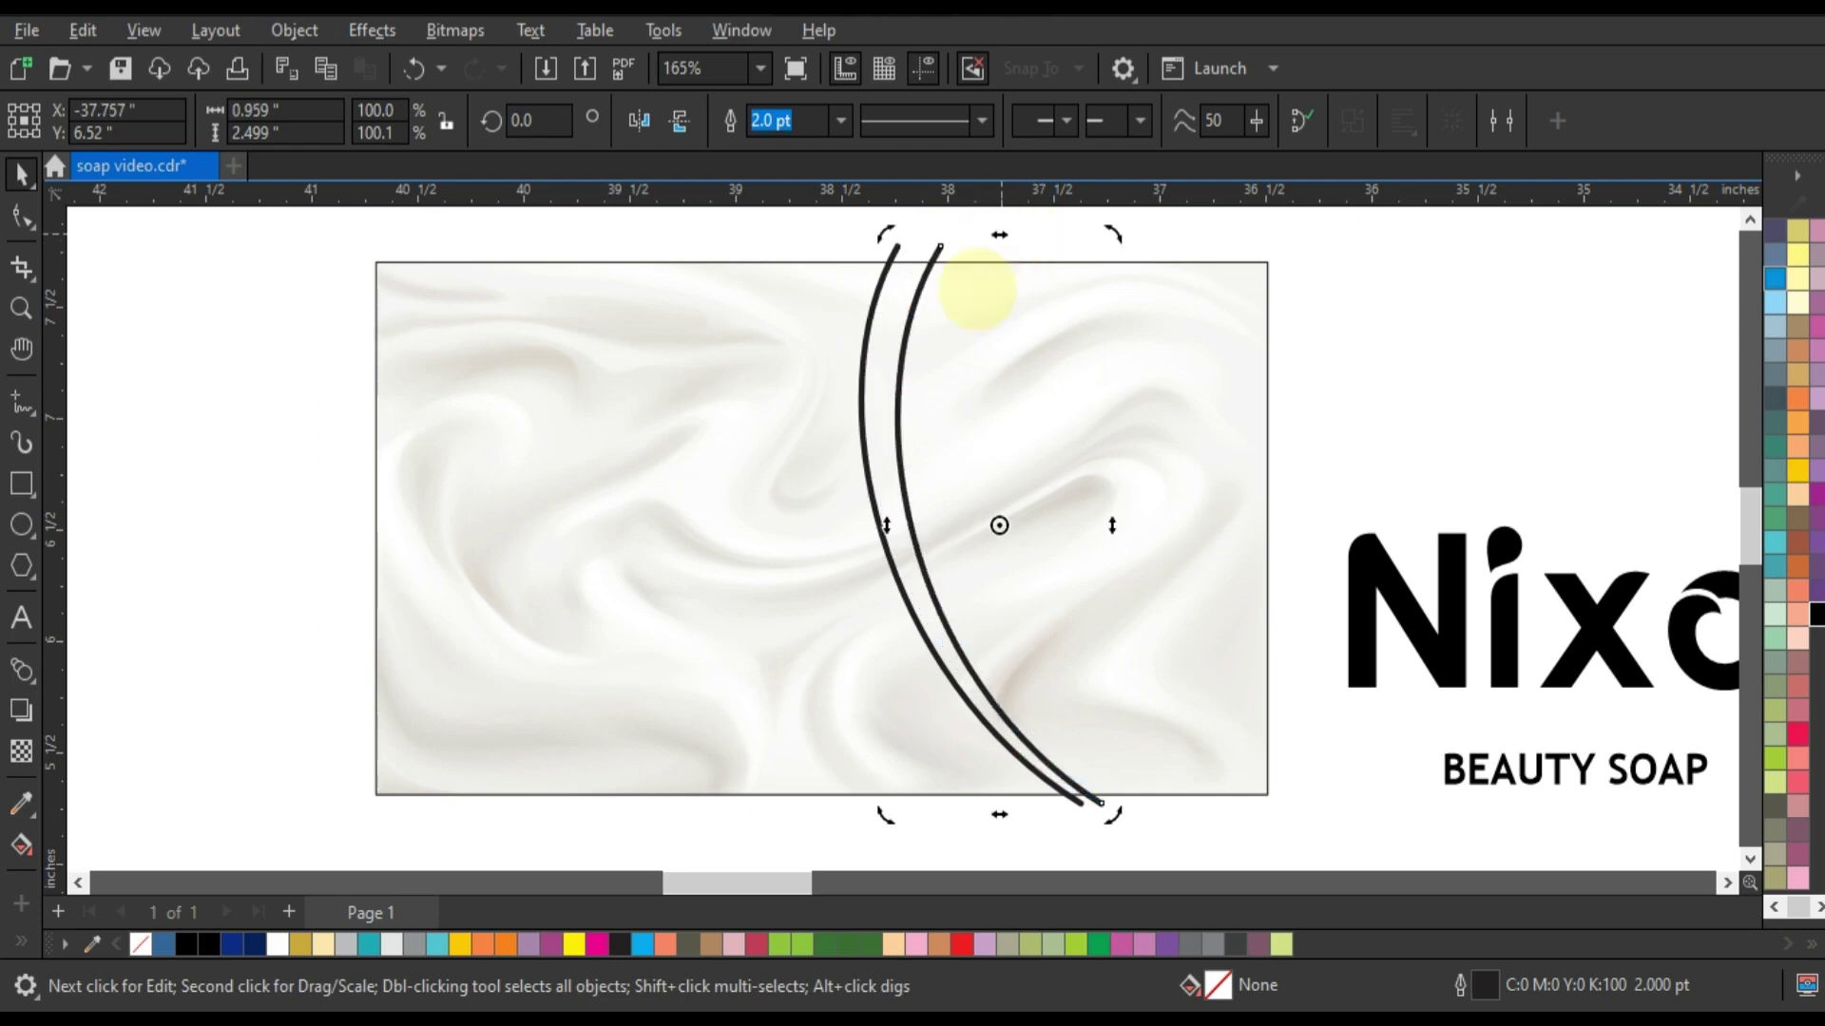
pyautogui.click(924, 239)
# Step: Add a leftward-skewed copy of the arc as the third parallel curve
pyautogui.click(897, 249)
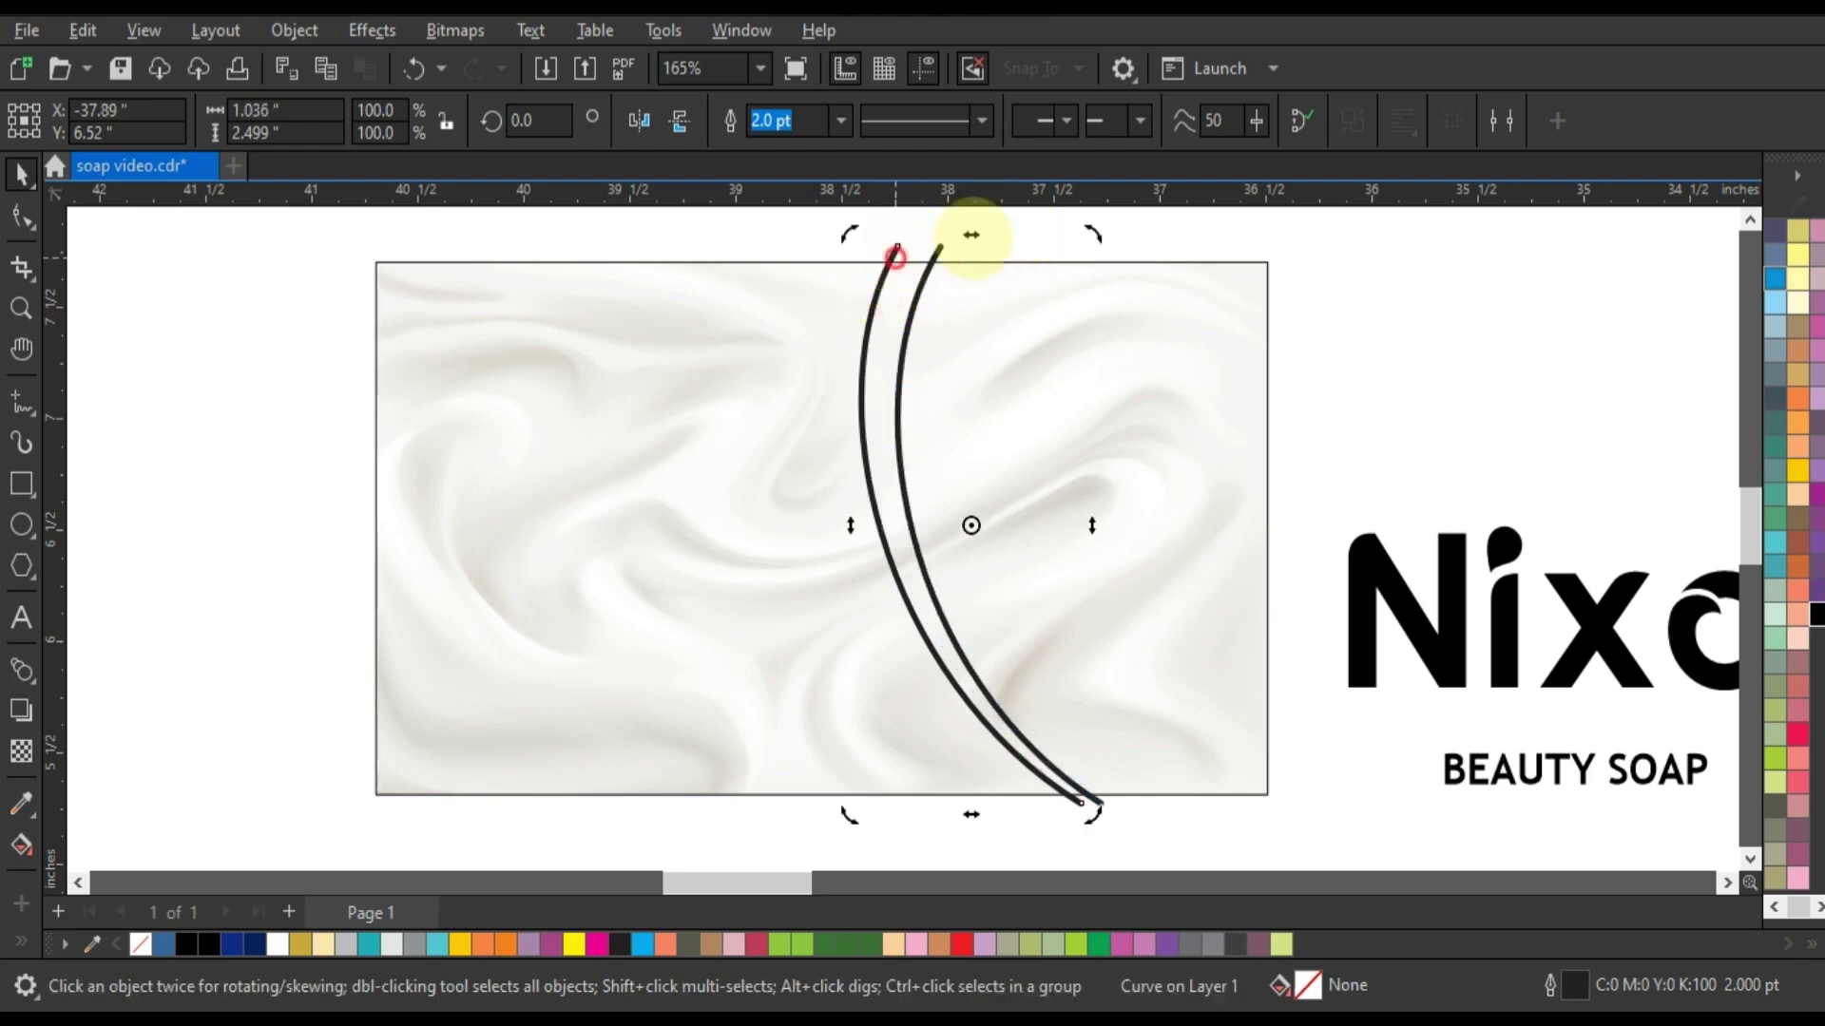
pyautogui.moveTo(969, 234); pyautogui.dragTo(946, 238)
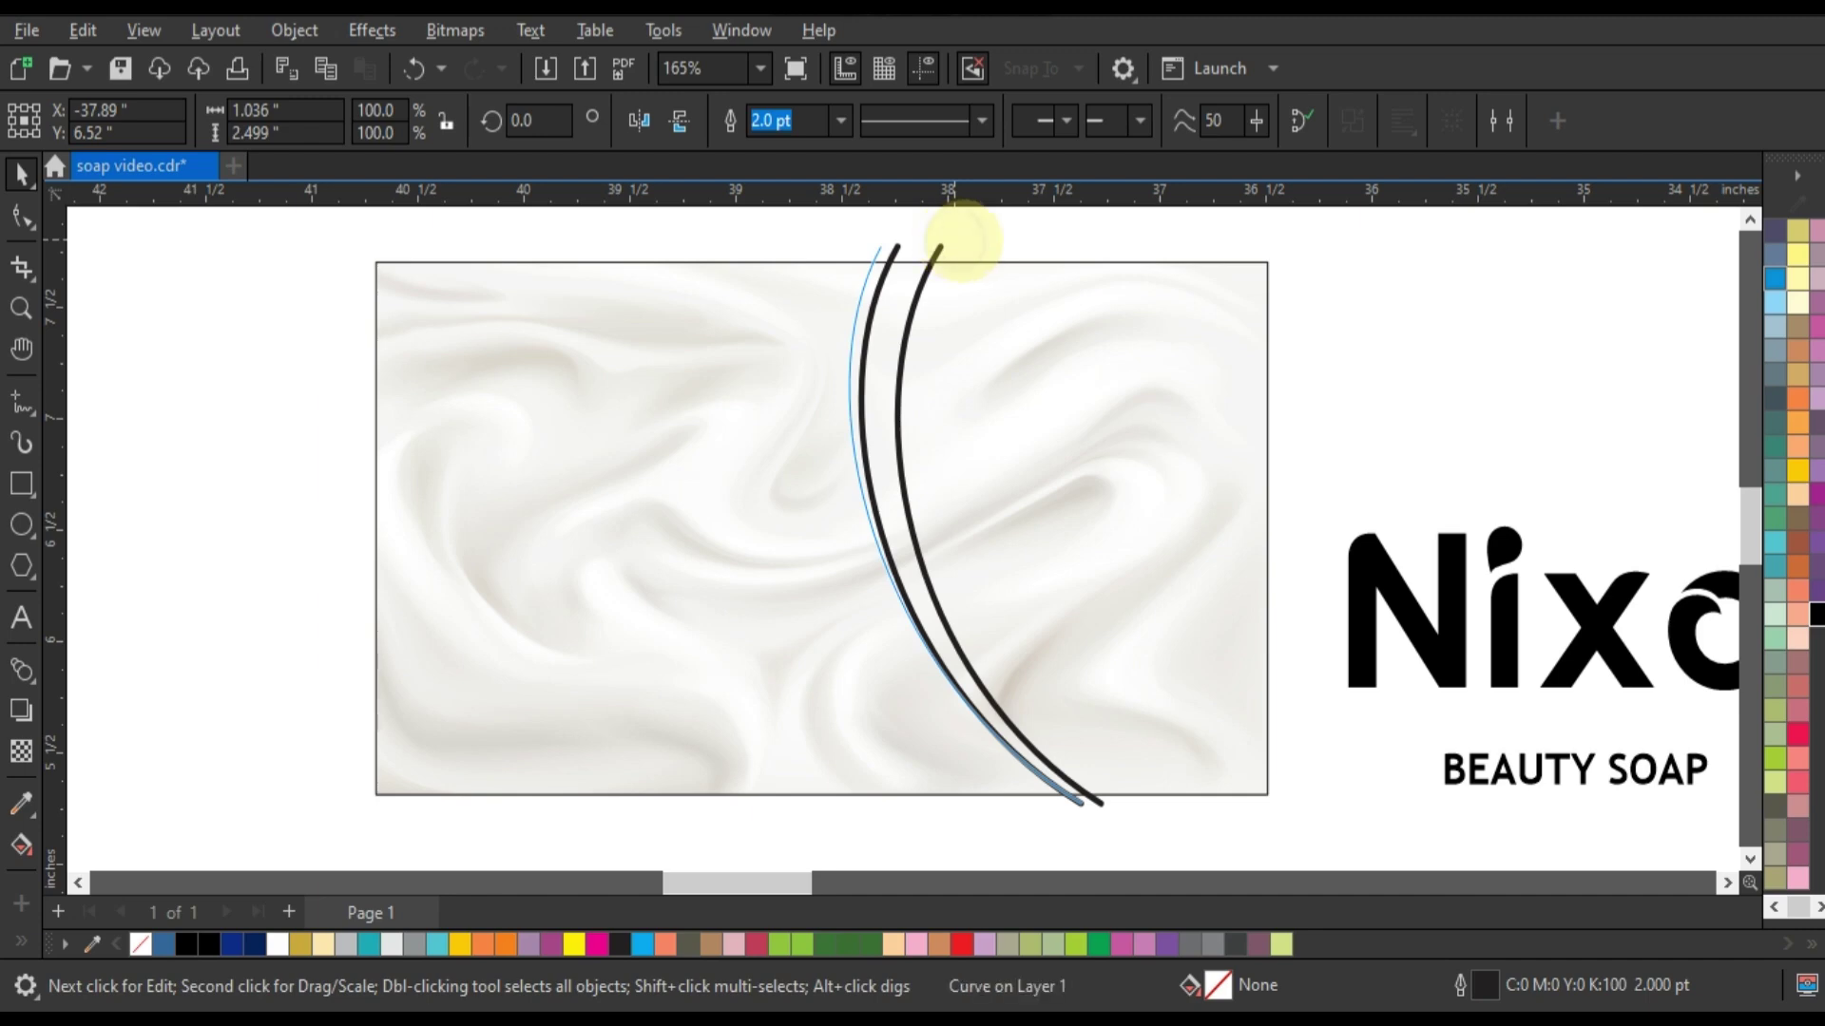
pyautogui.moveTo(963, 241); pyautogui.dragTo(960, 238)
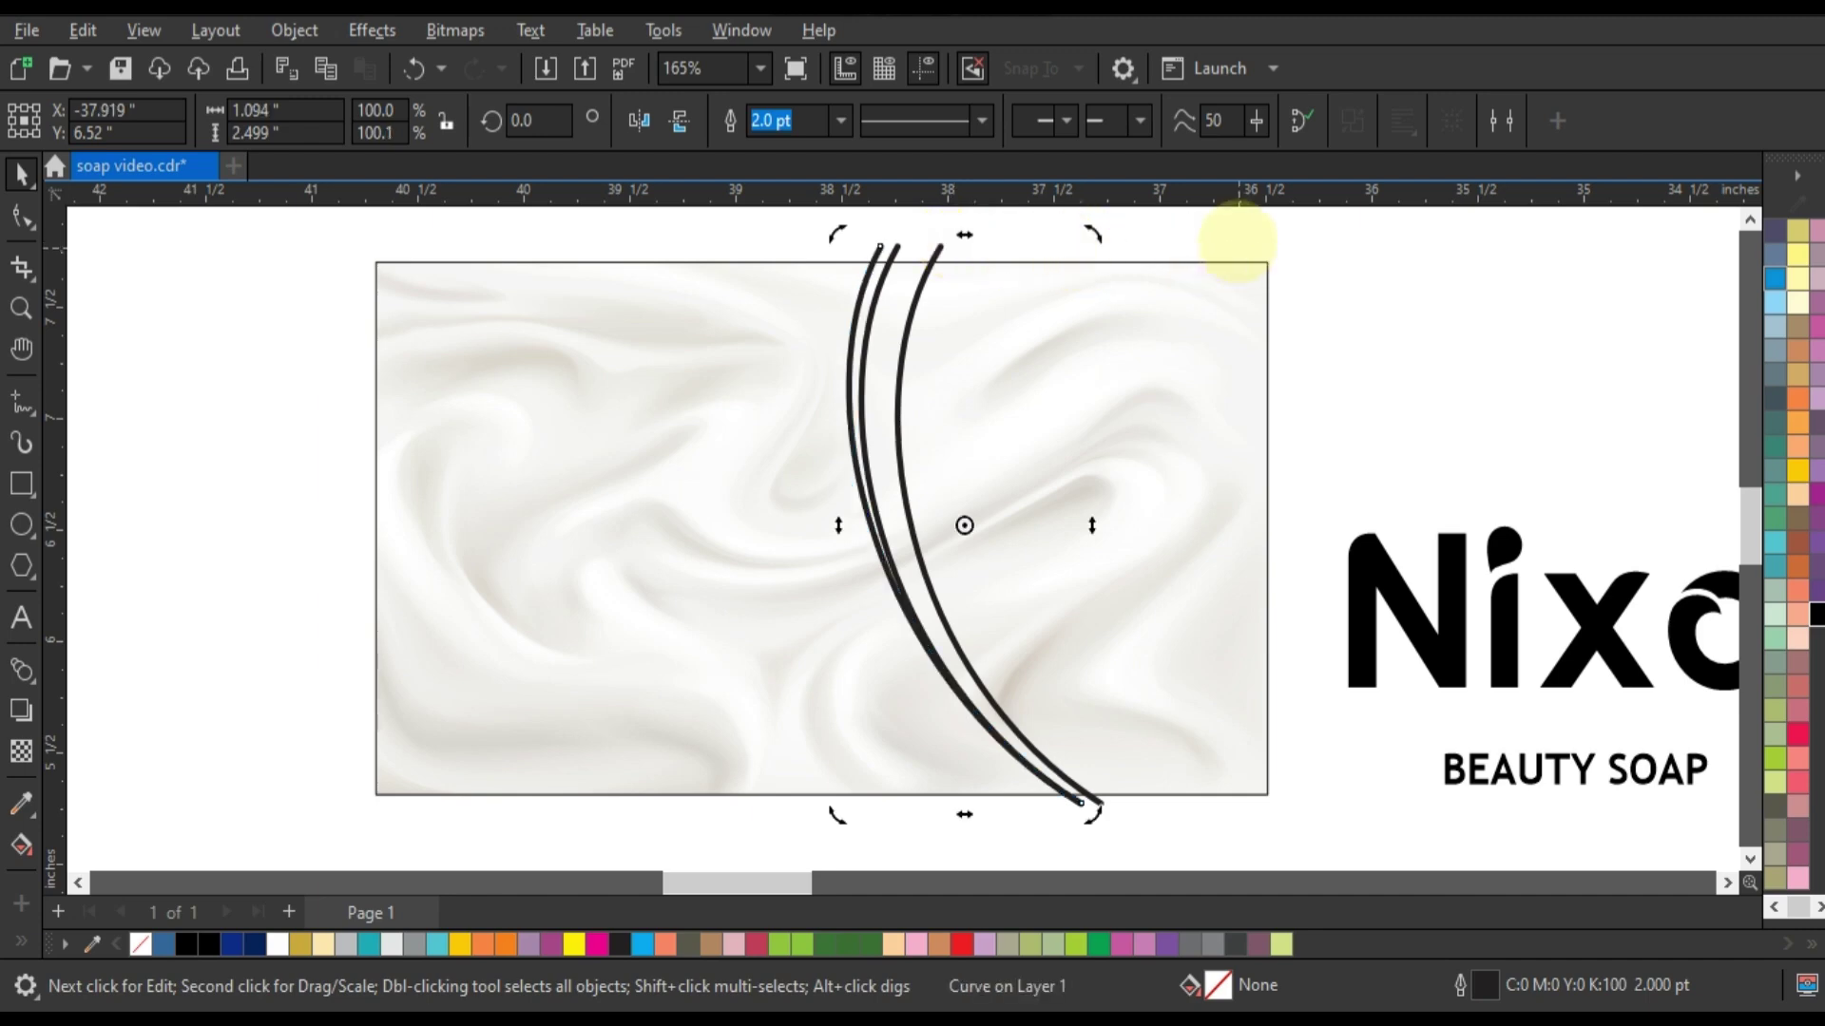
pyautogui.click(1237, 240)
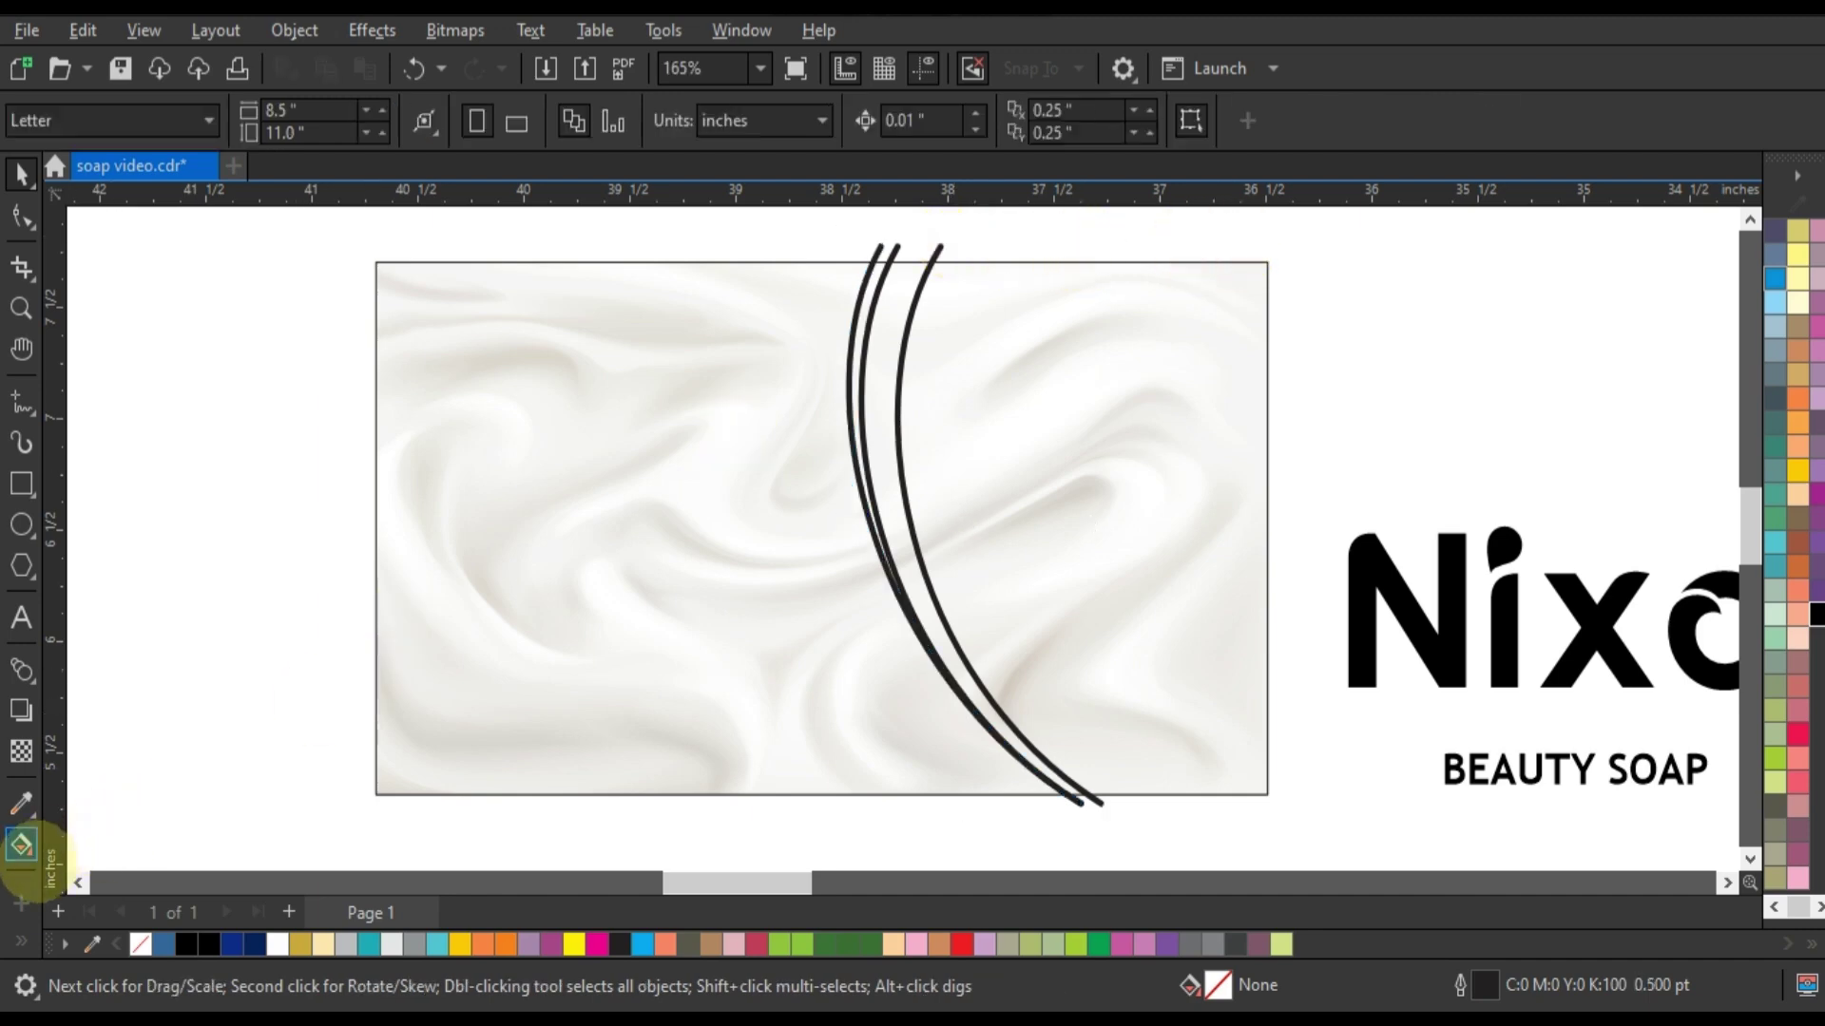
# Step: Smart Fill the region right of the curves and the two curved strips between them
pyautogui.click(20, 941)
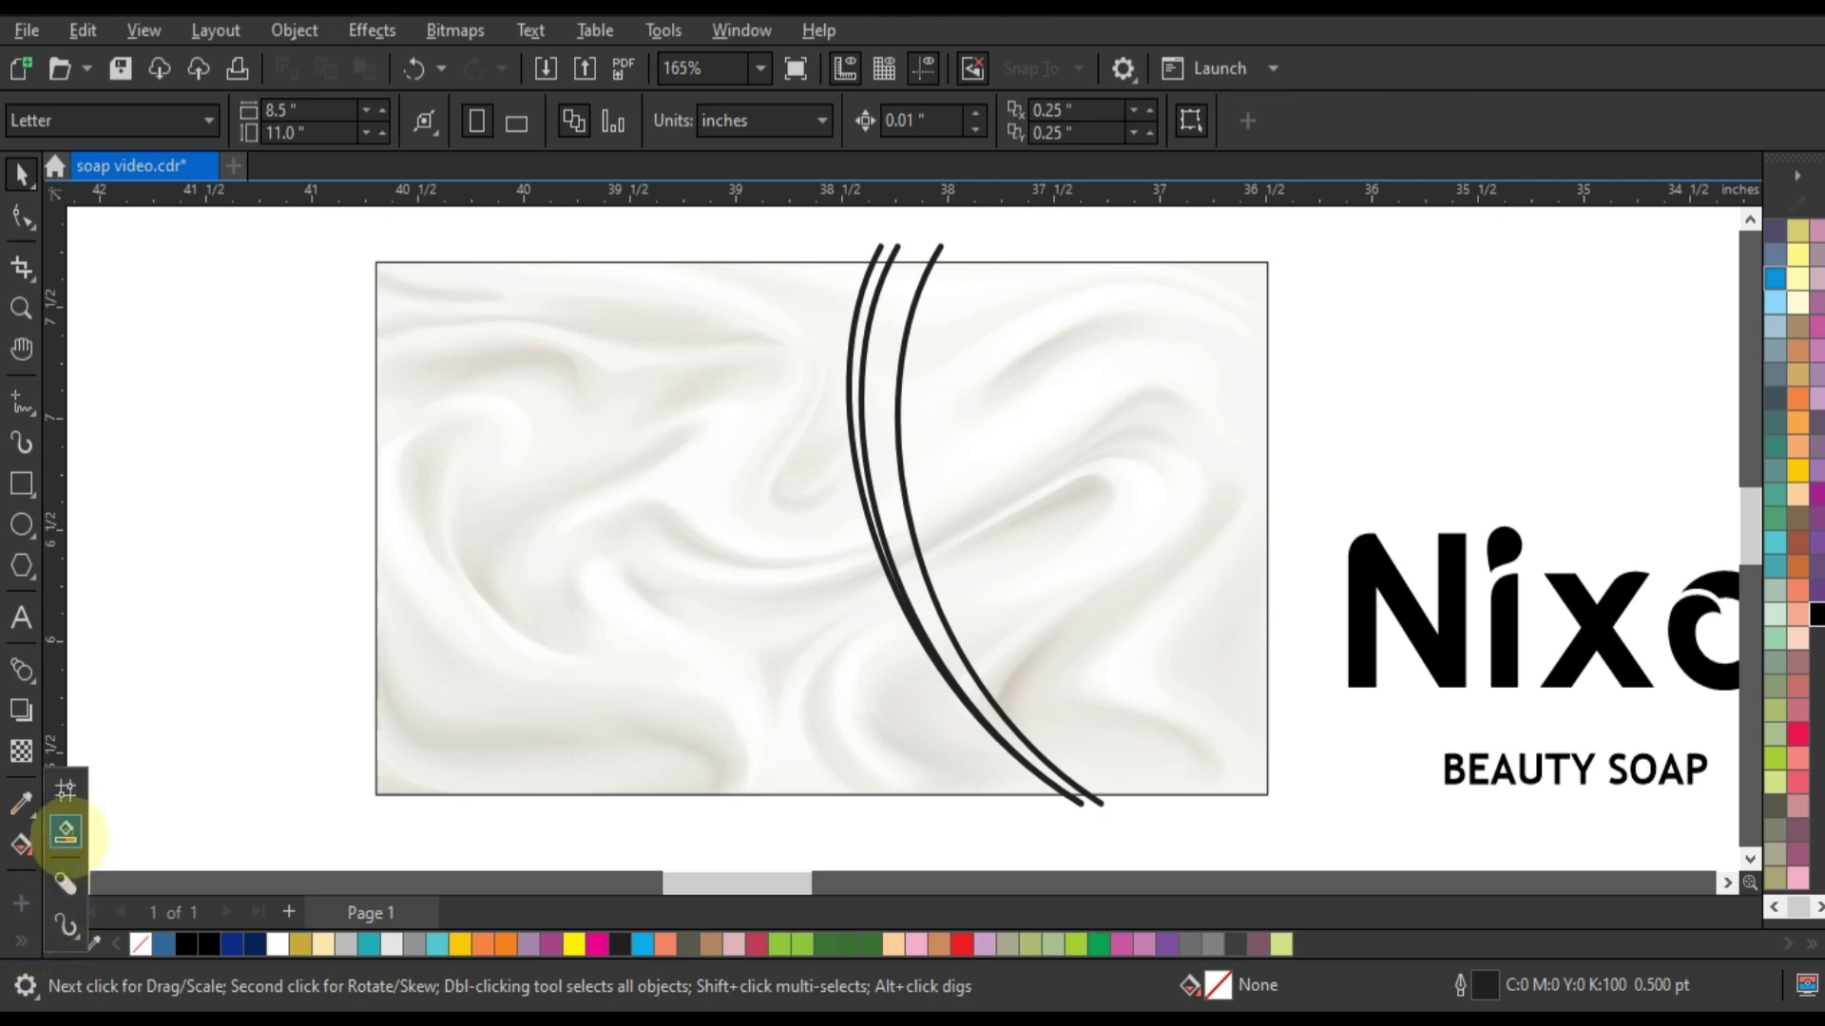
pyautogui.click(65, 831)
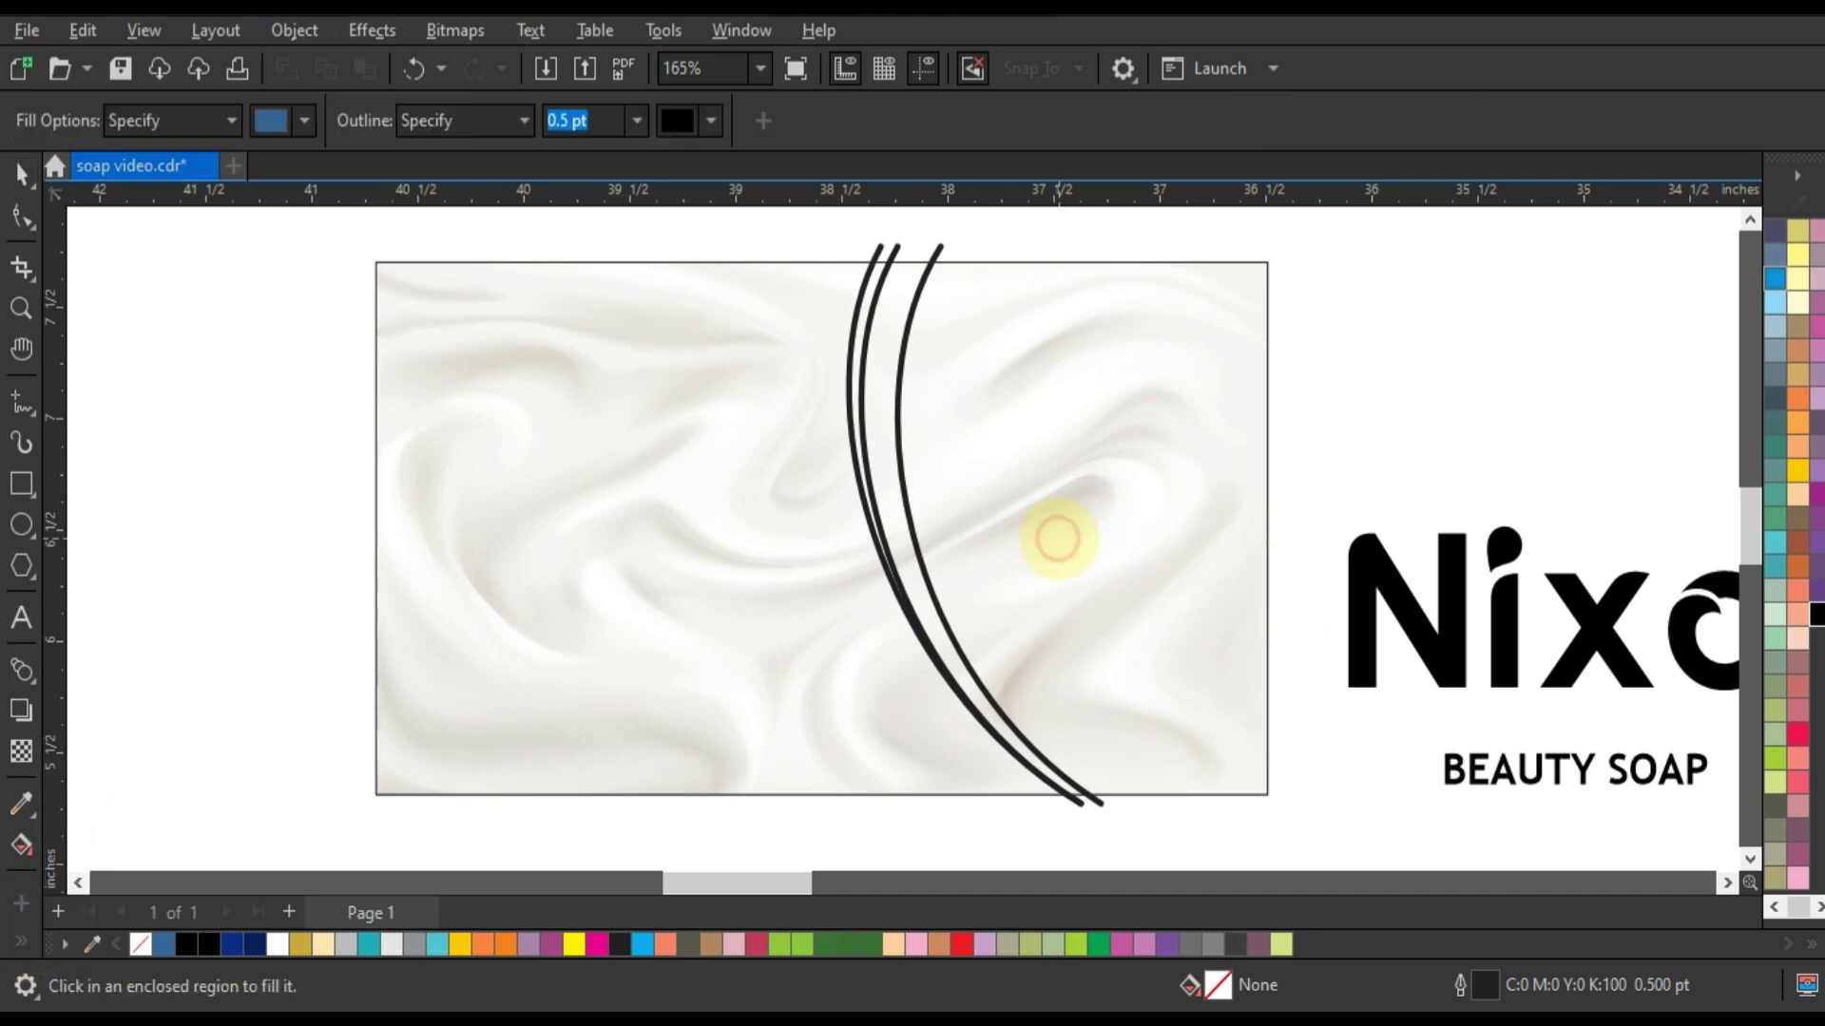
pyautogui.click(1063, 530)
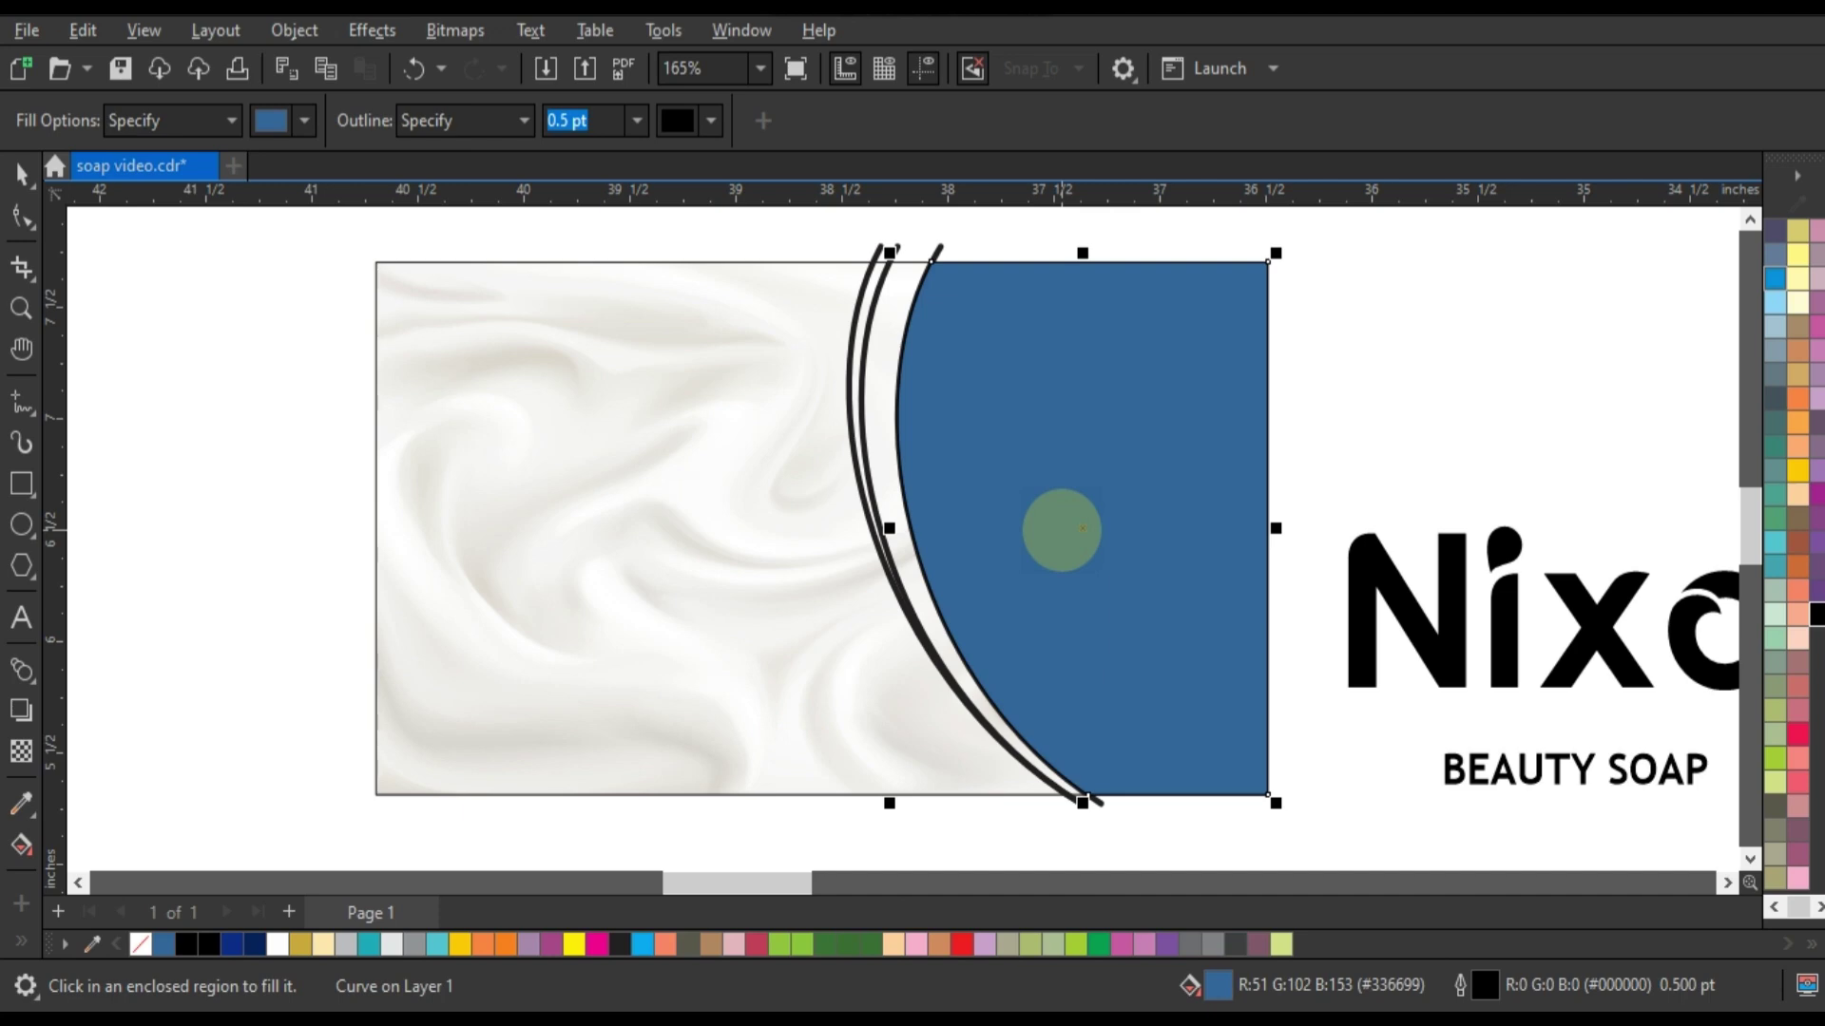
pyautogui.click(884, 418)
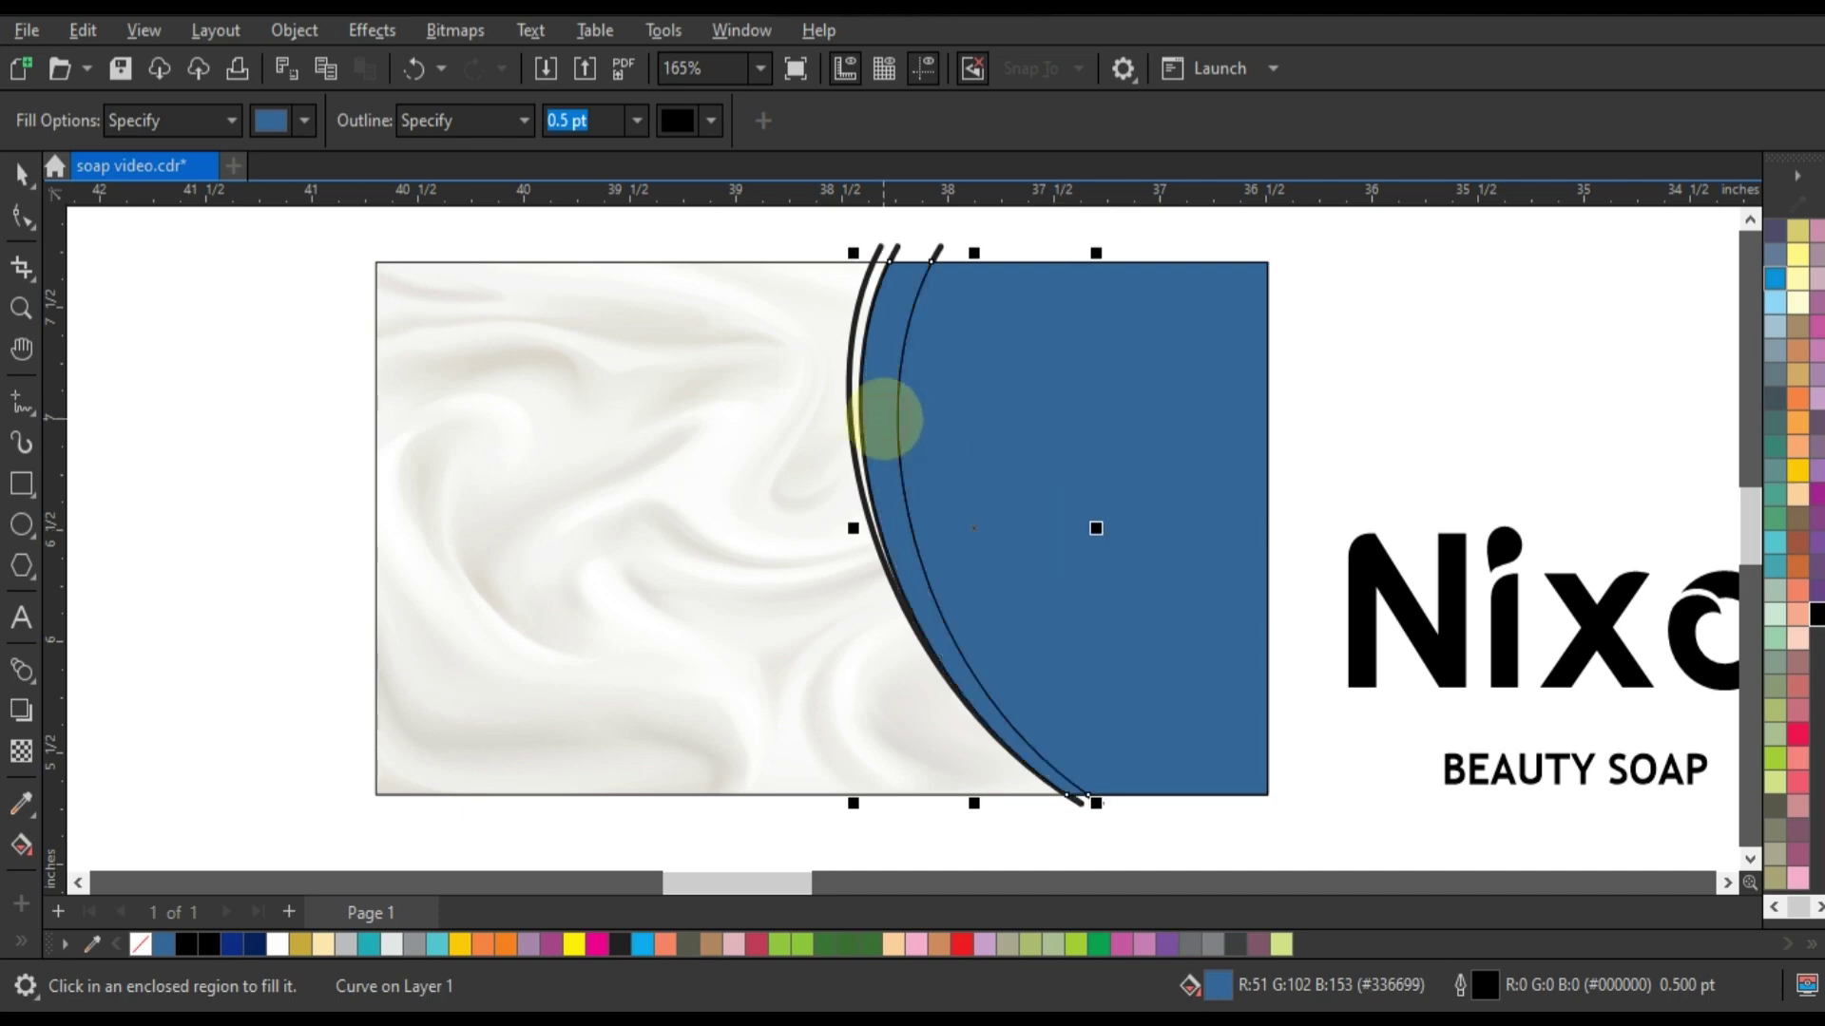
pyautogui.click(853, 377)
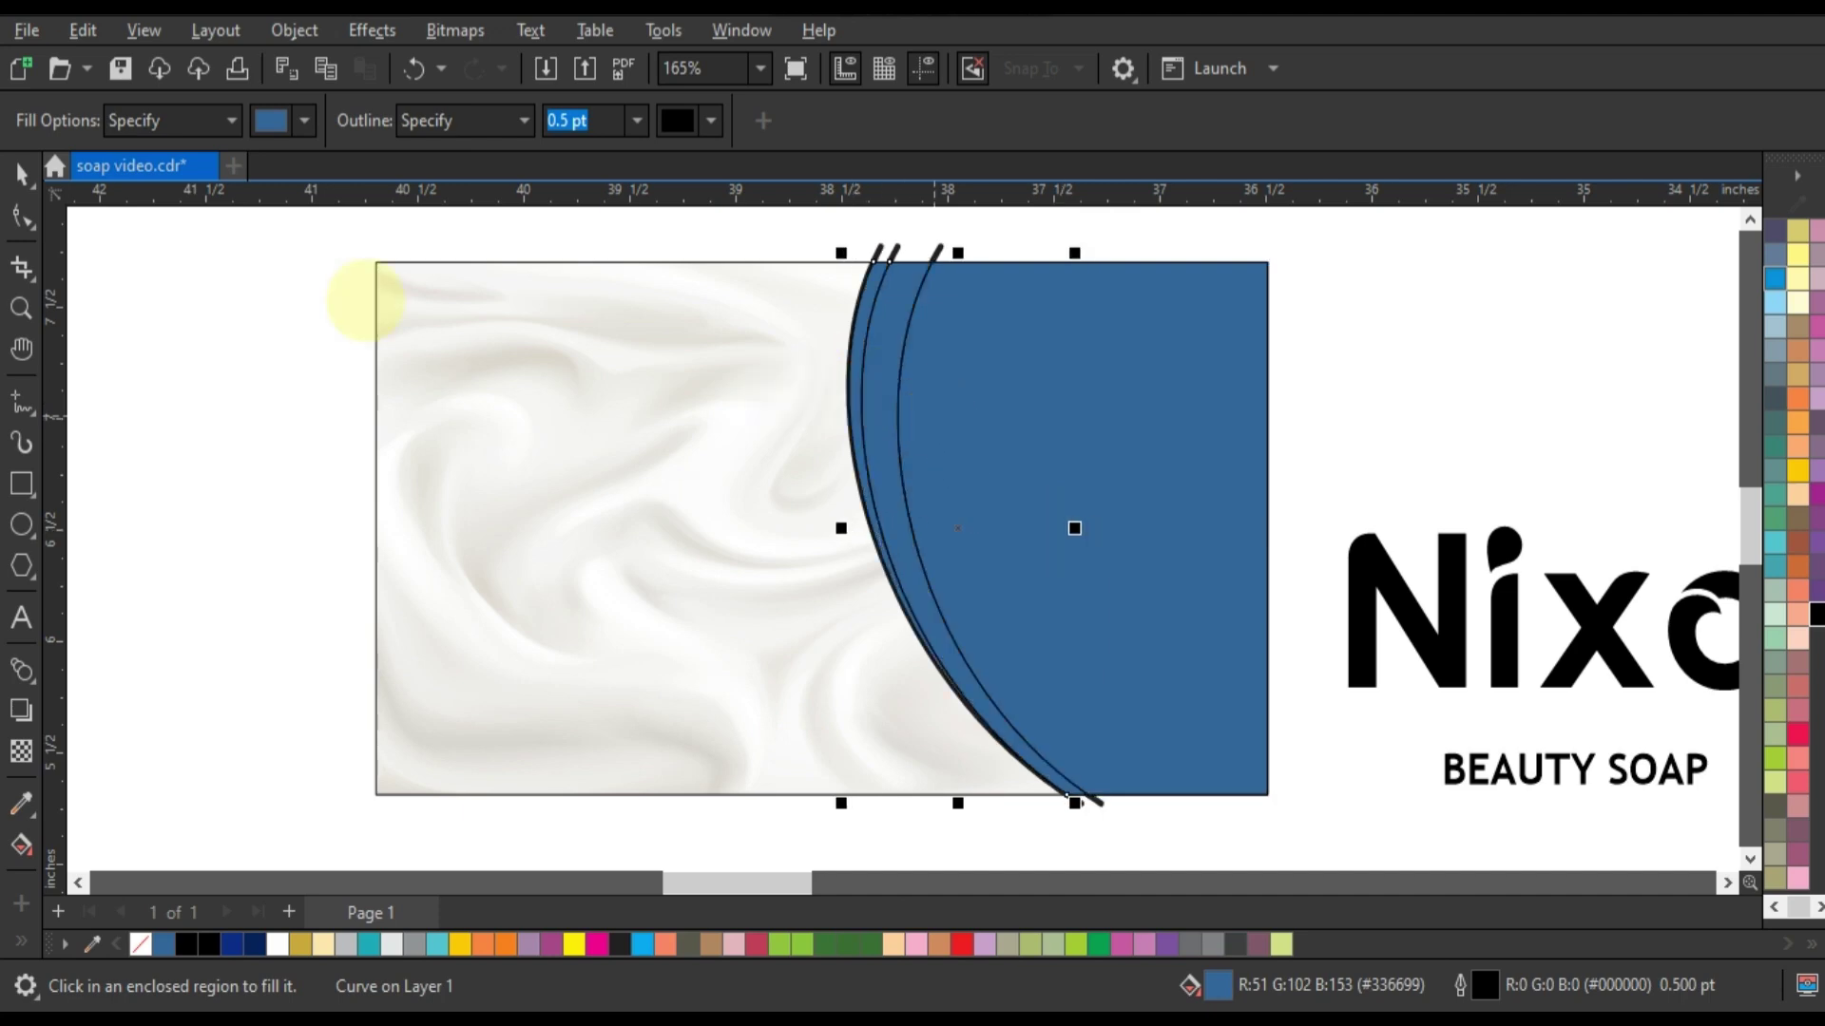
# Step: Recolour the large right-hand shape Light Purple
pyautogui.click(21, 174)
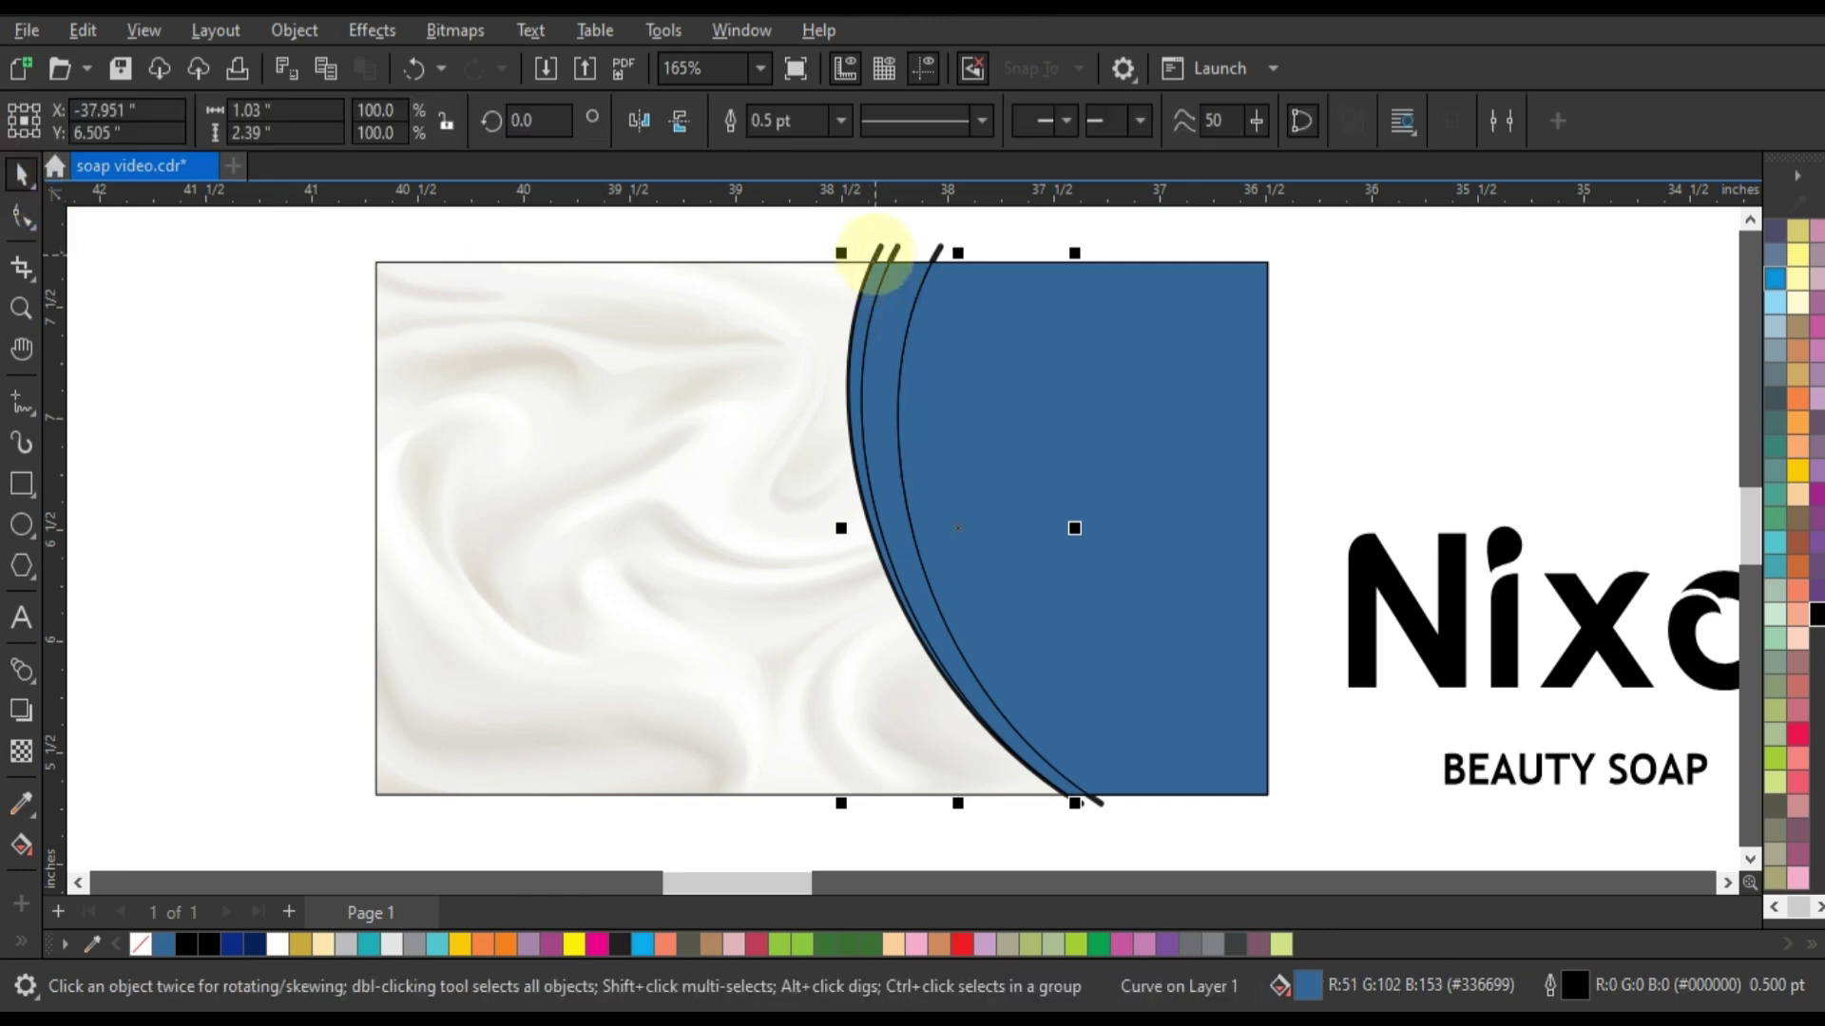
pyautogui.click(875, 254)
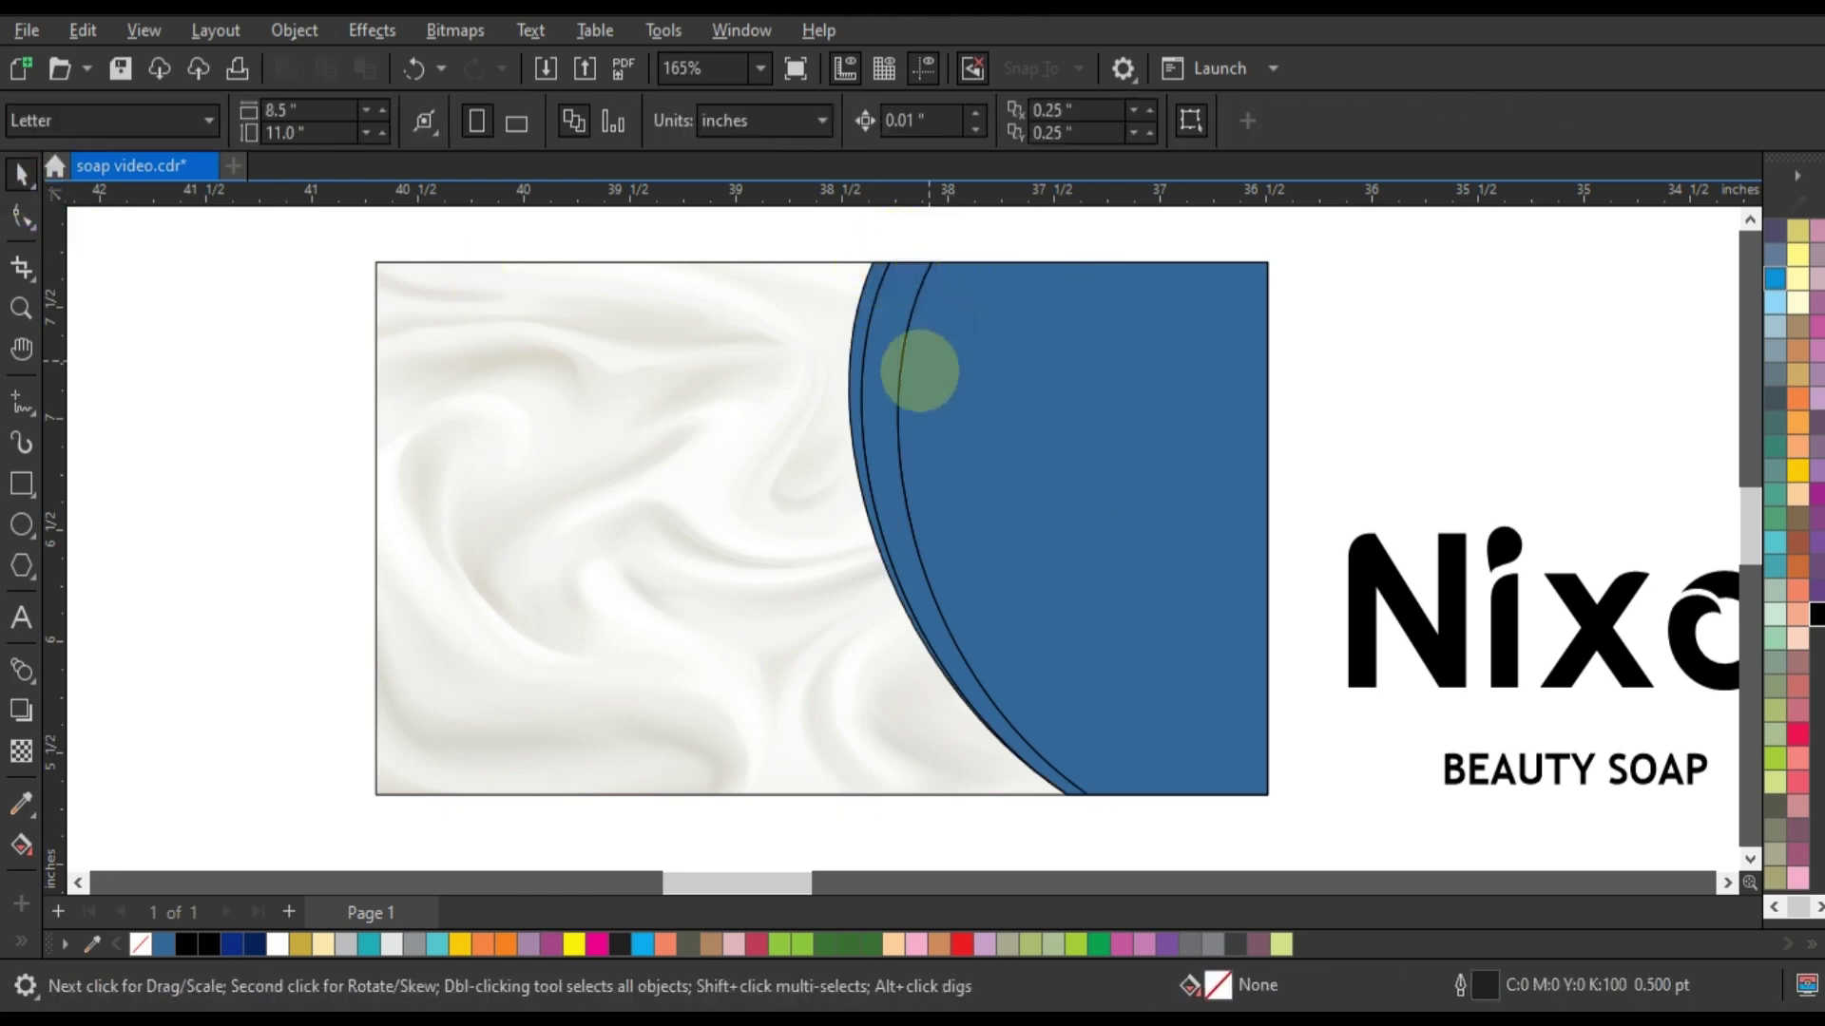
pyautogui.click(1050, 502)
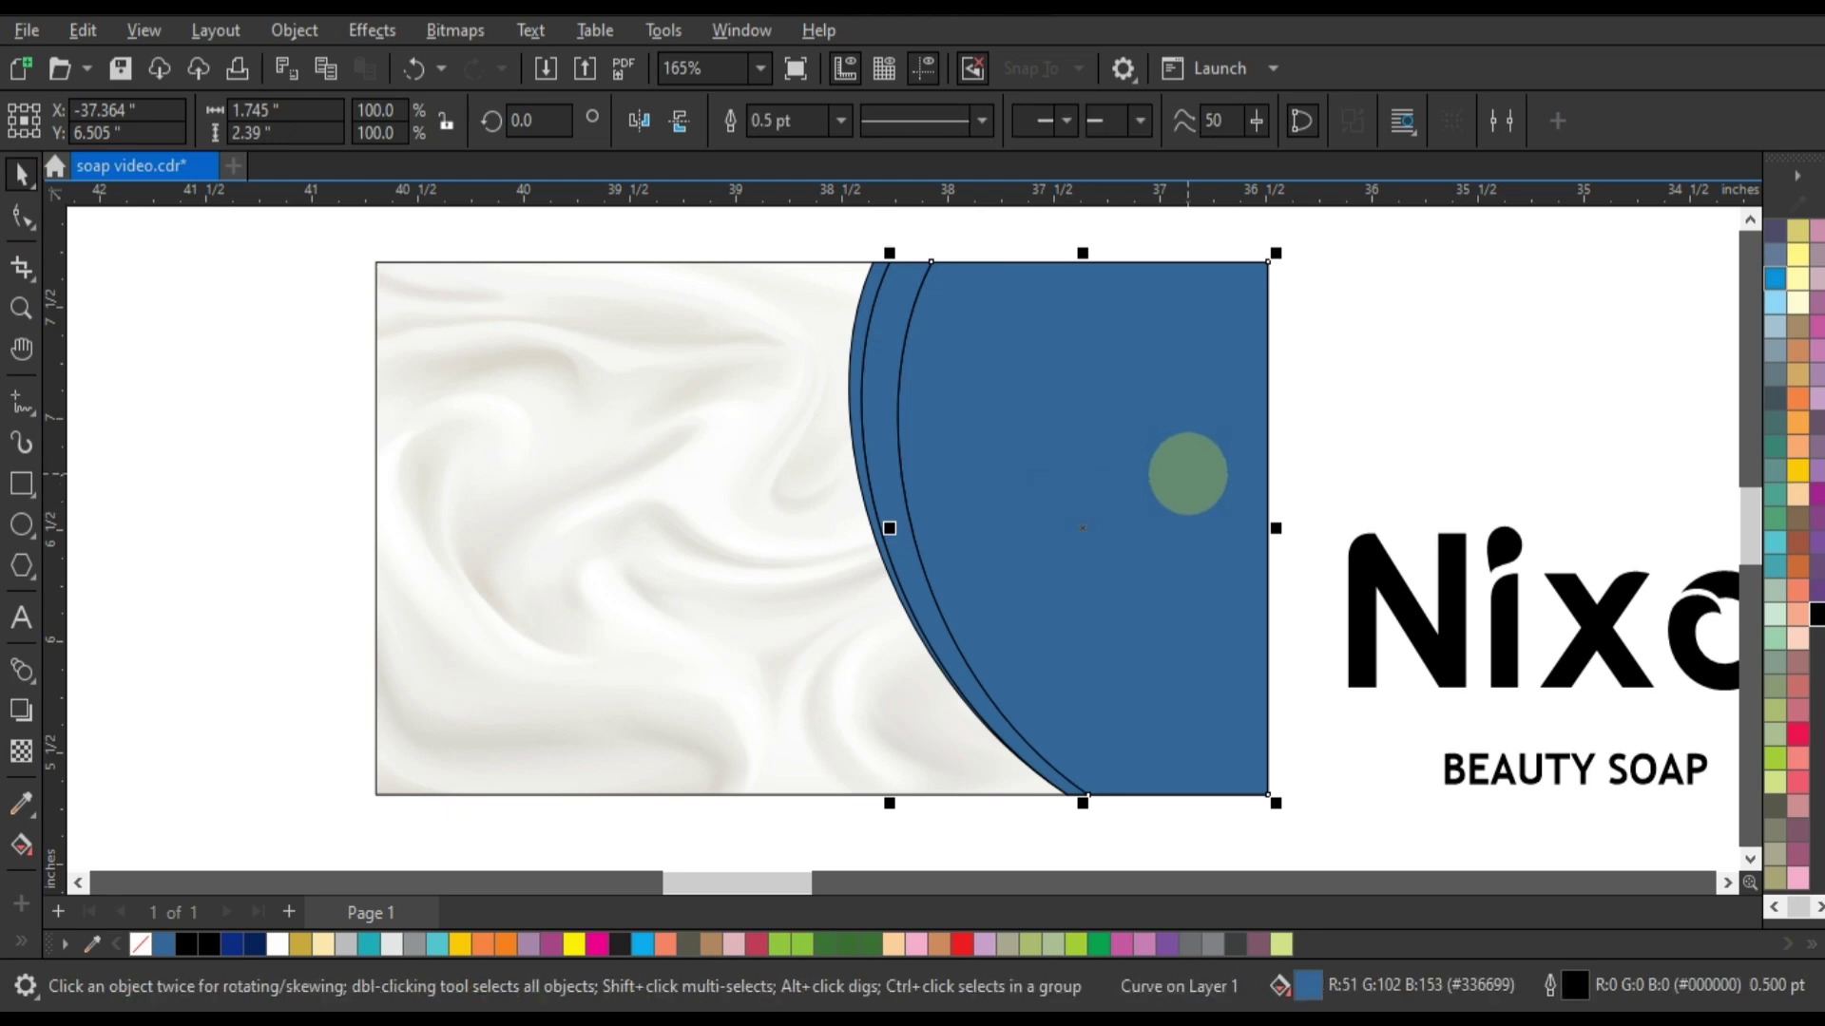
pyautogui.click(1146, 944)
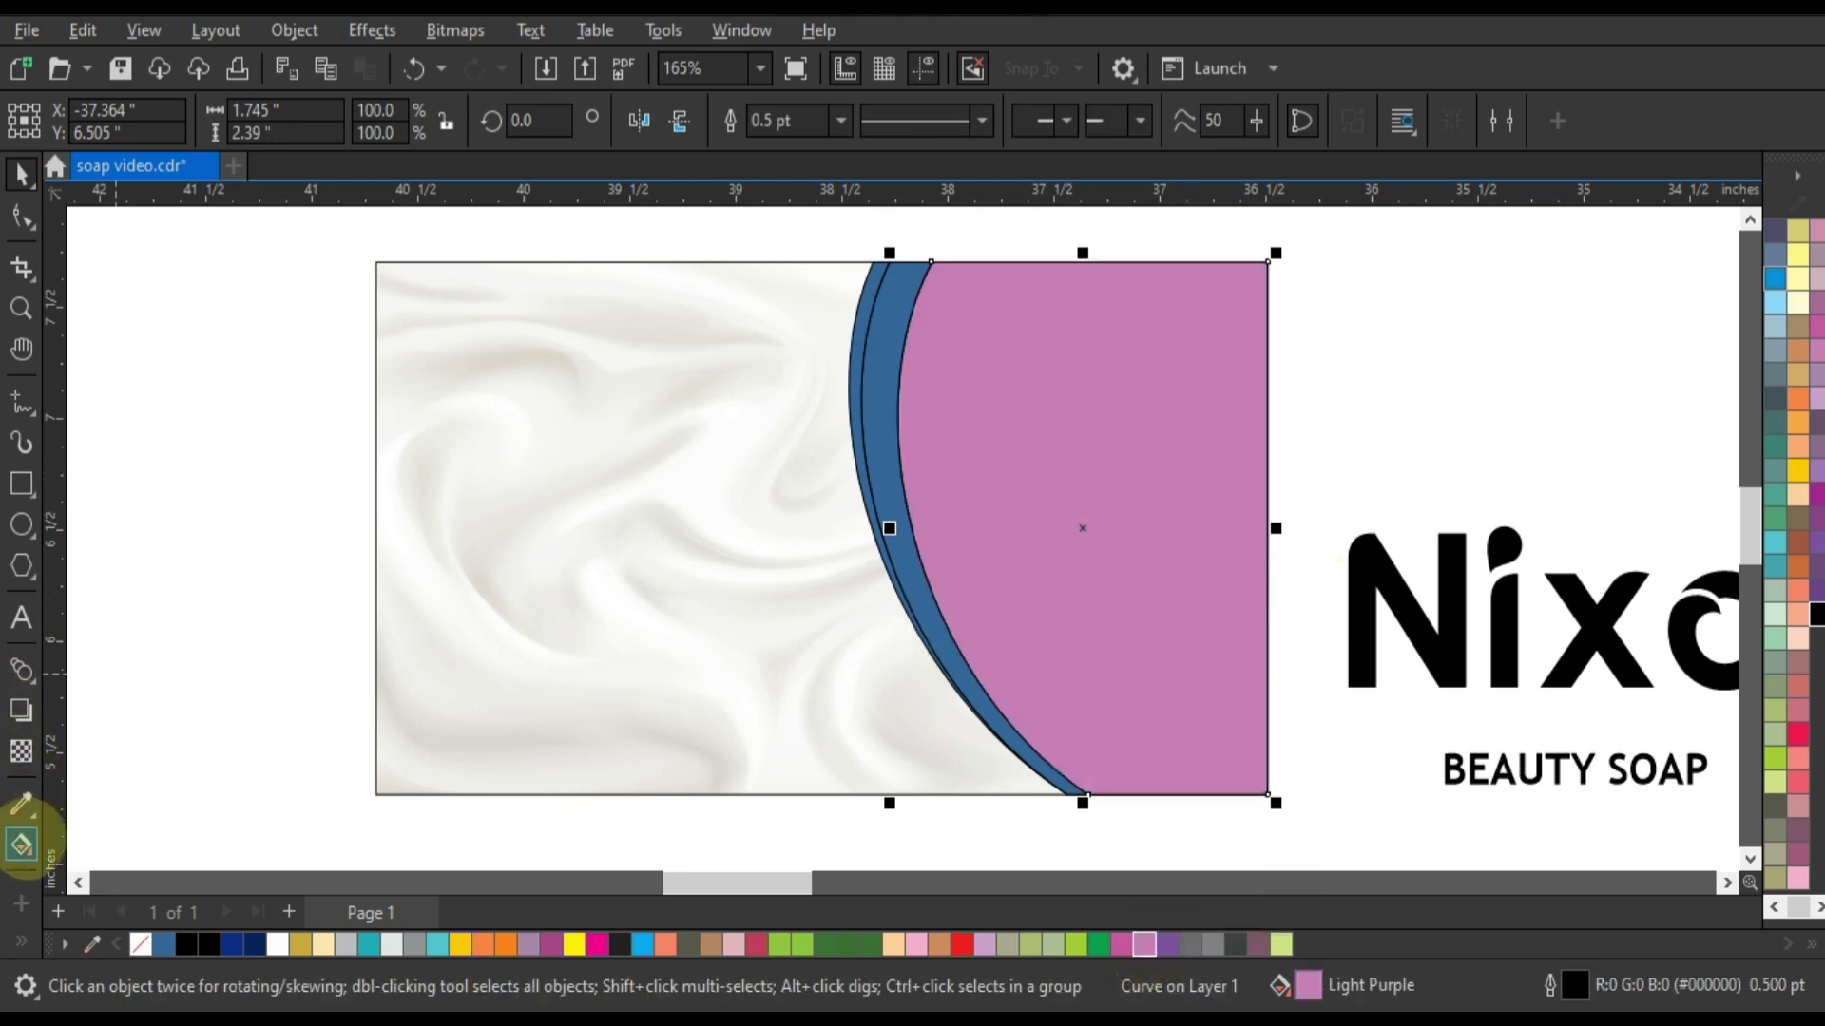
pyautogui.click(21, 844)
# Step: Give the large shape an elliptical fountain fill from a white centre to light pink edges
pyautogui.moveTo(1043, 442); pyautogui.dragTo(1148, 660)
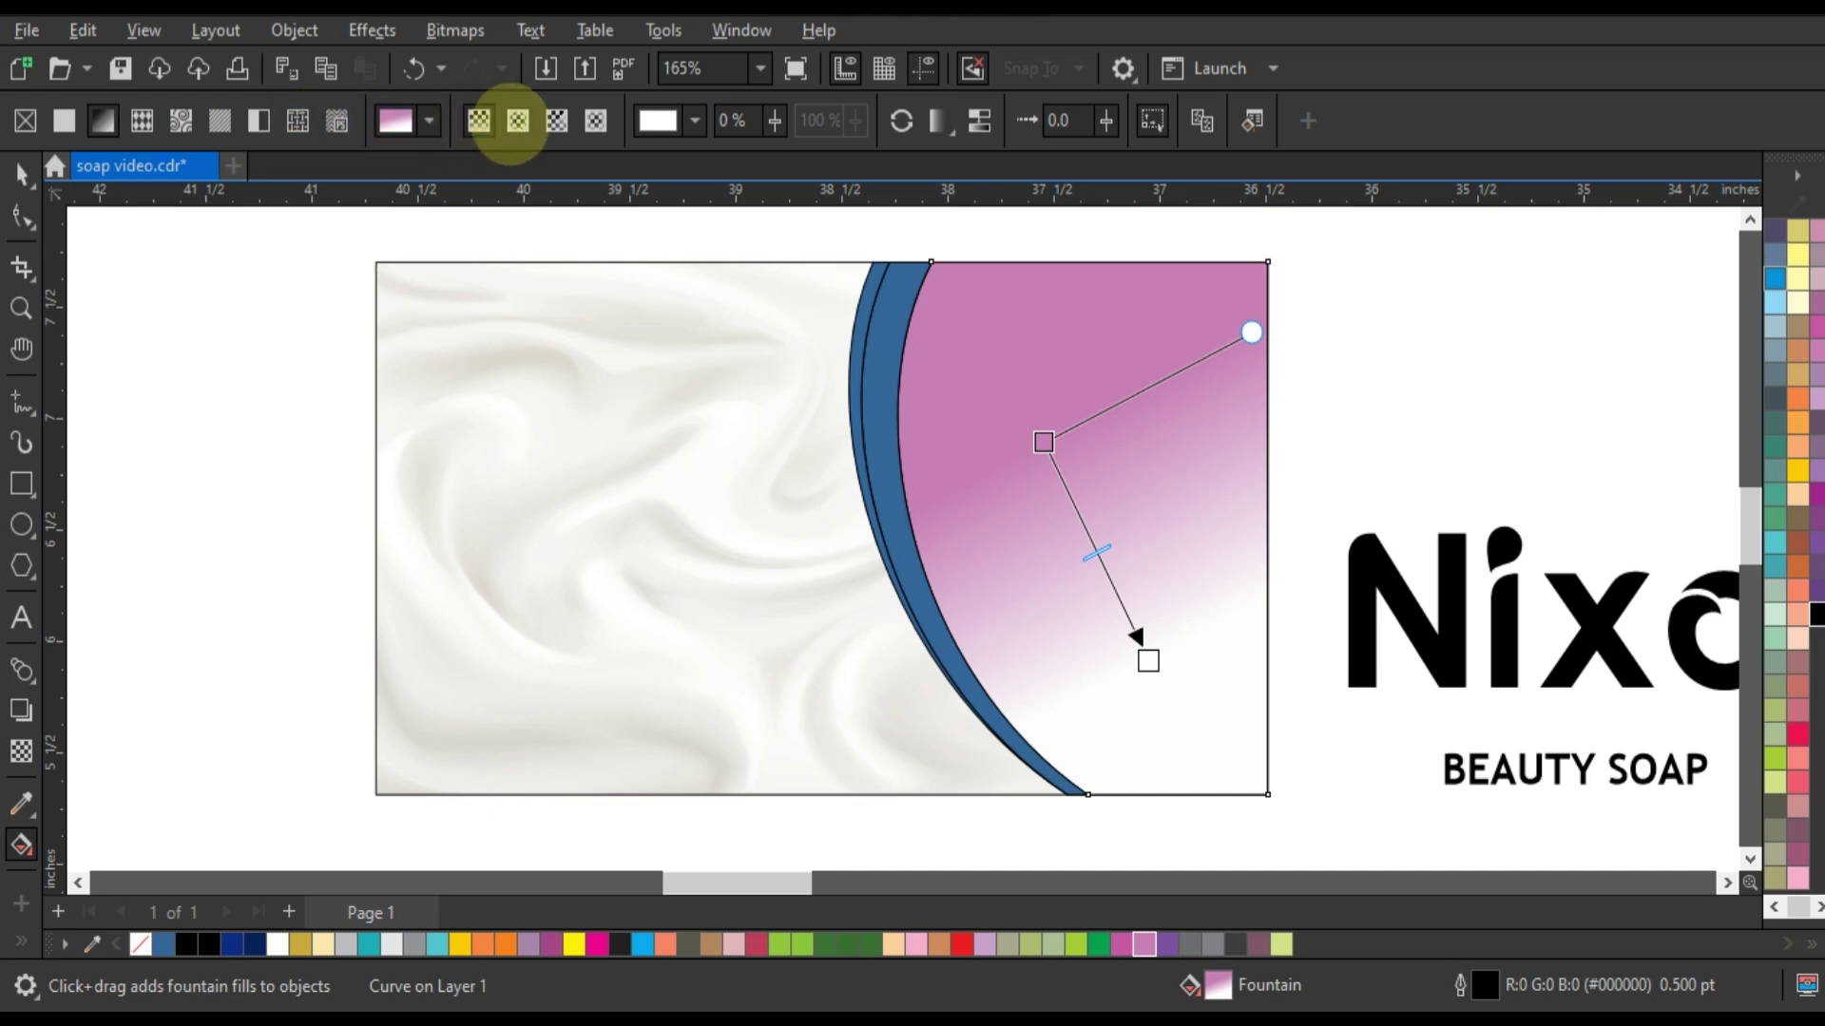
pyautogui.click(517, 121)
pyautogui.moveTo(1690, 507); pyautogui.dragTo(1096, 552)
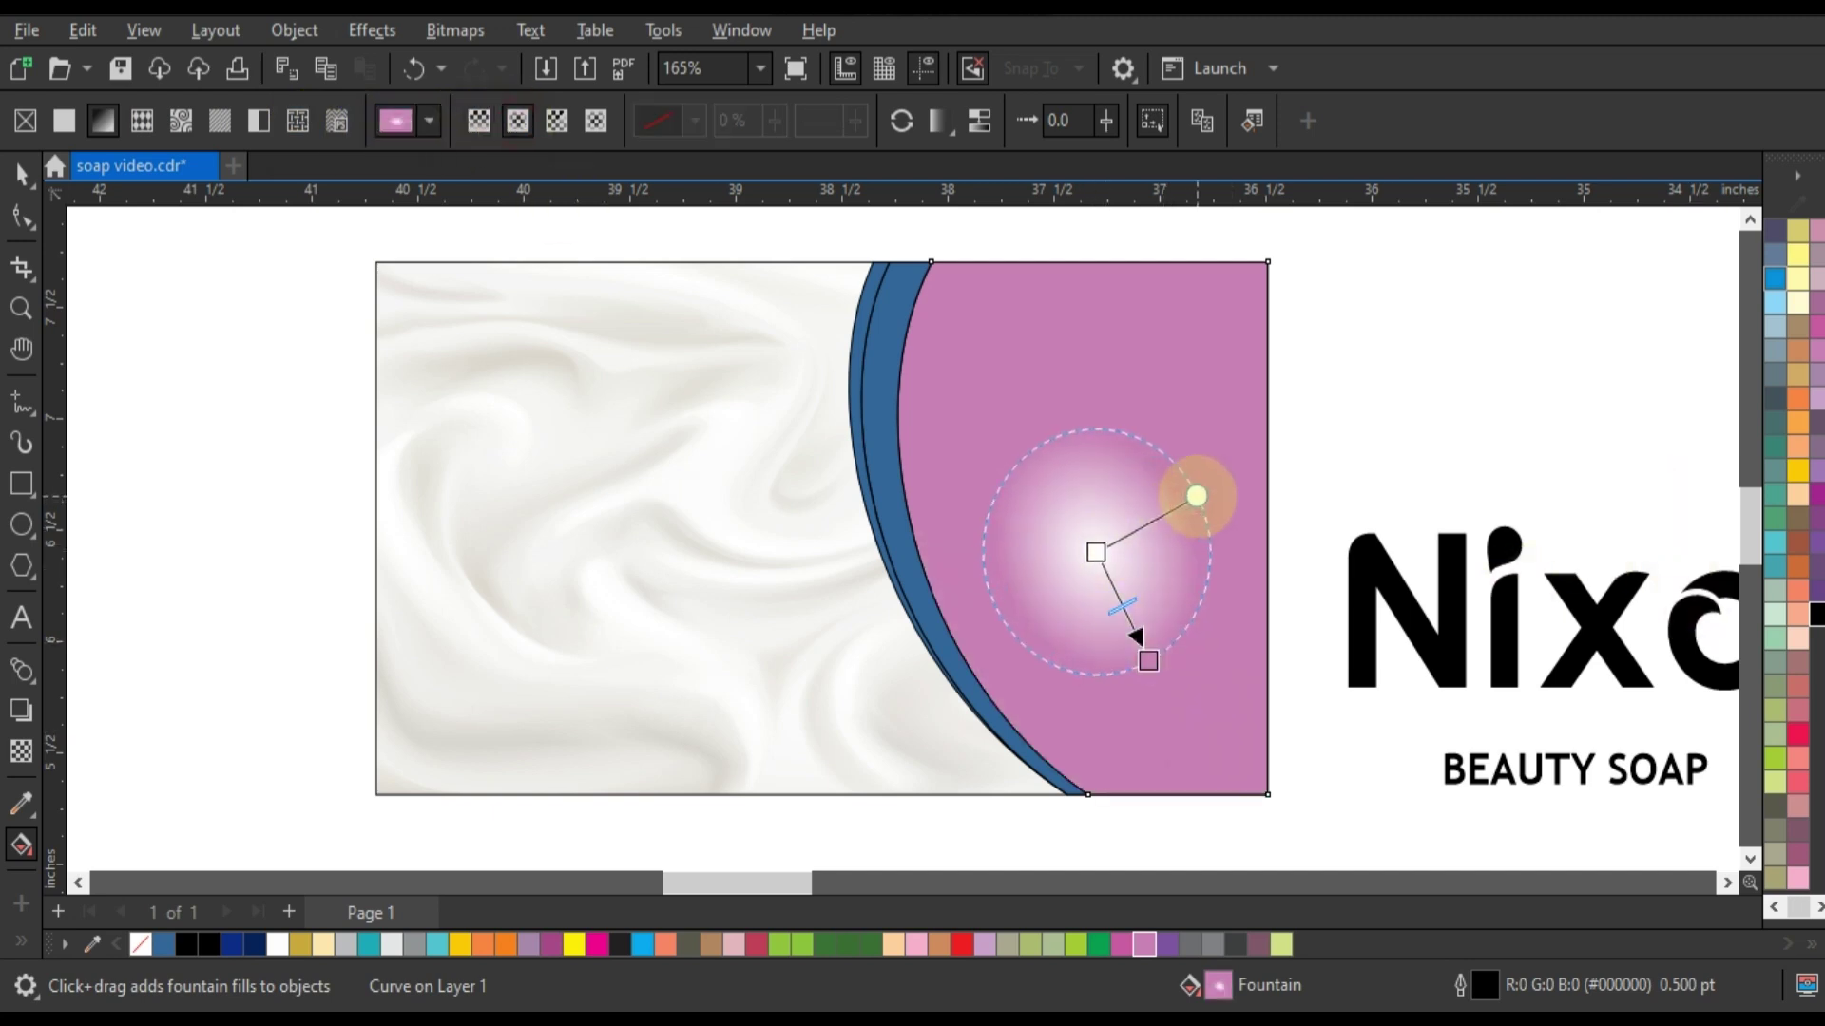
pyautogui.moveTo(1149, 661); pyautogui.dragTo(1272, 787)
pyautogui.click(1096, 552)
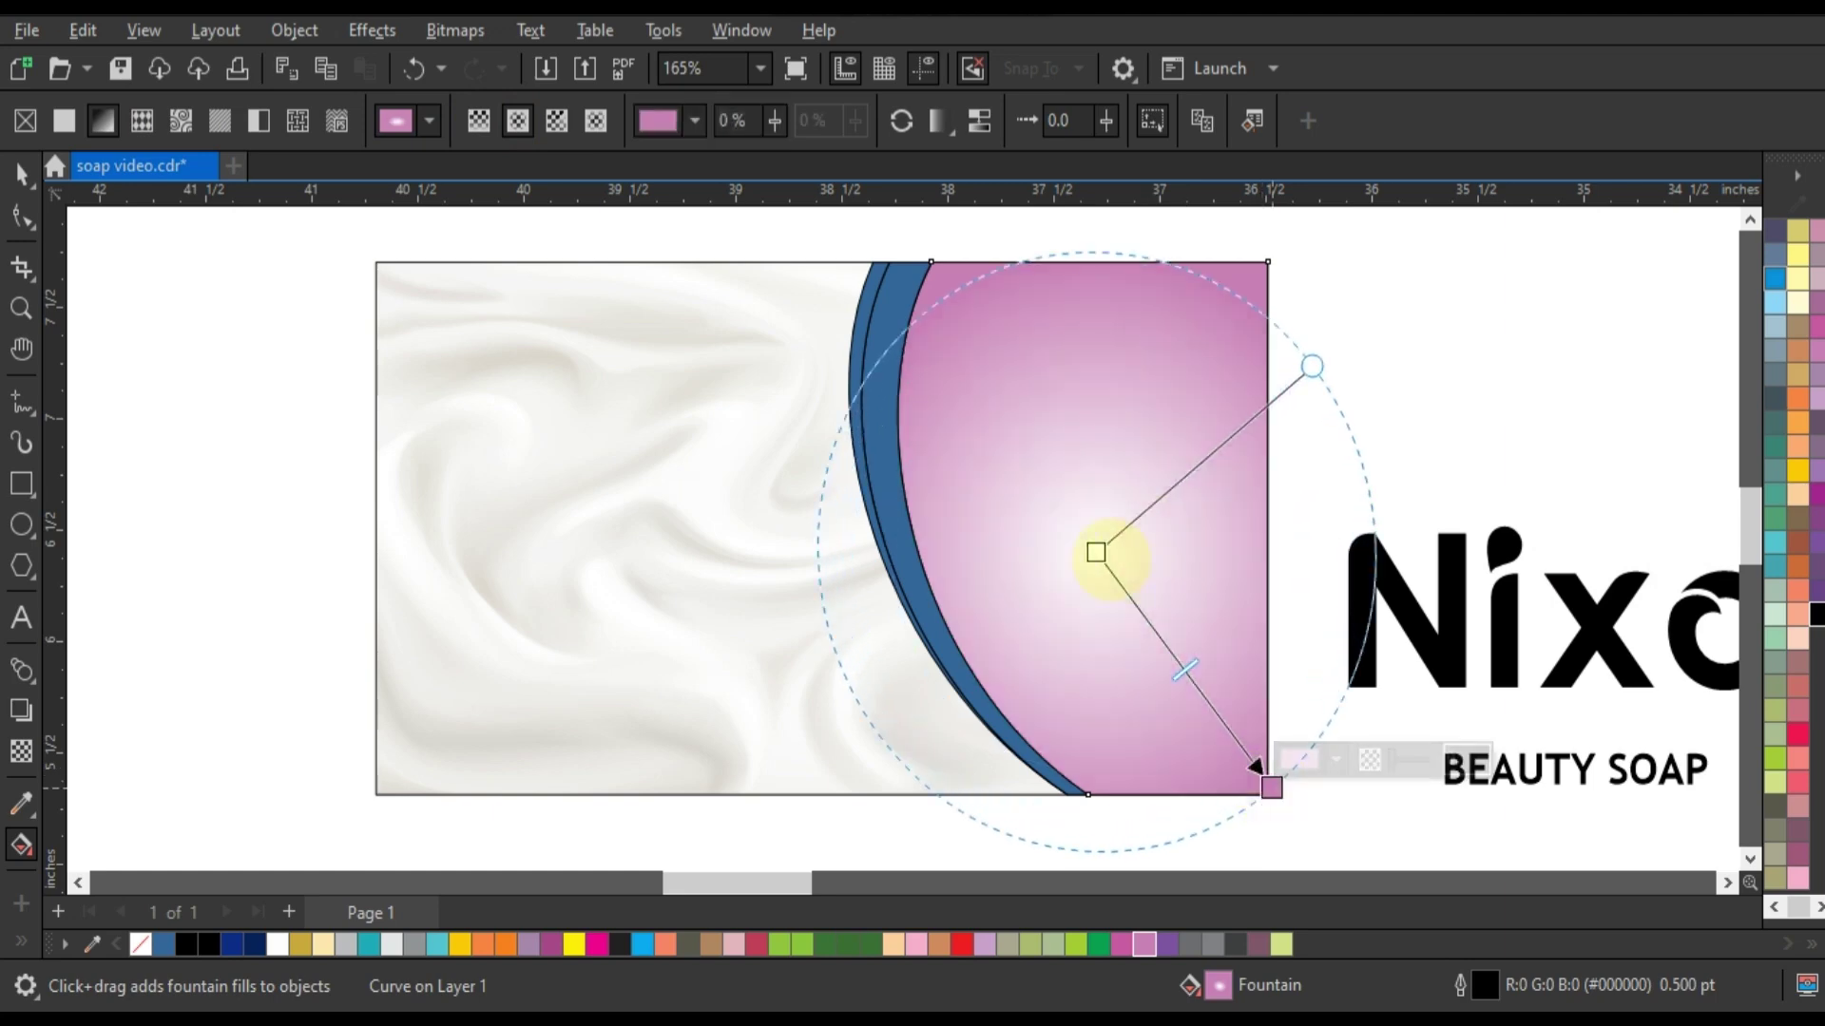
pyautogui.moveTo(1095, 552); pyautogui.dragTo(1100, 526)
pyautogui.click(1302, 825)
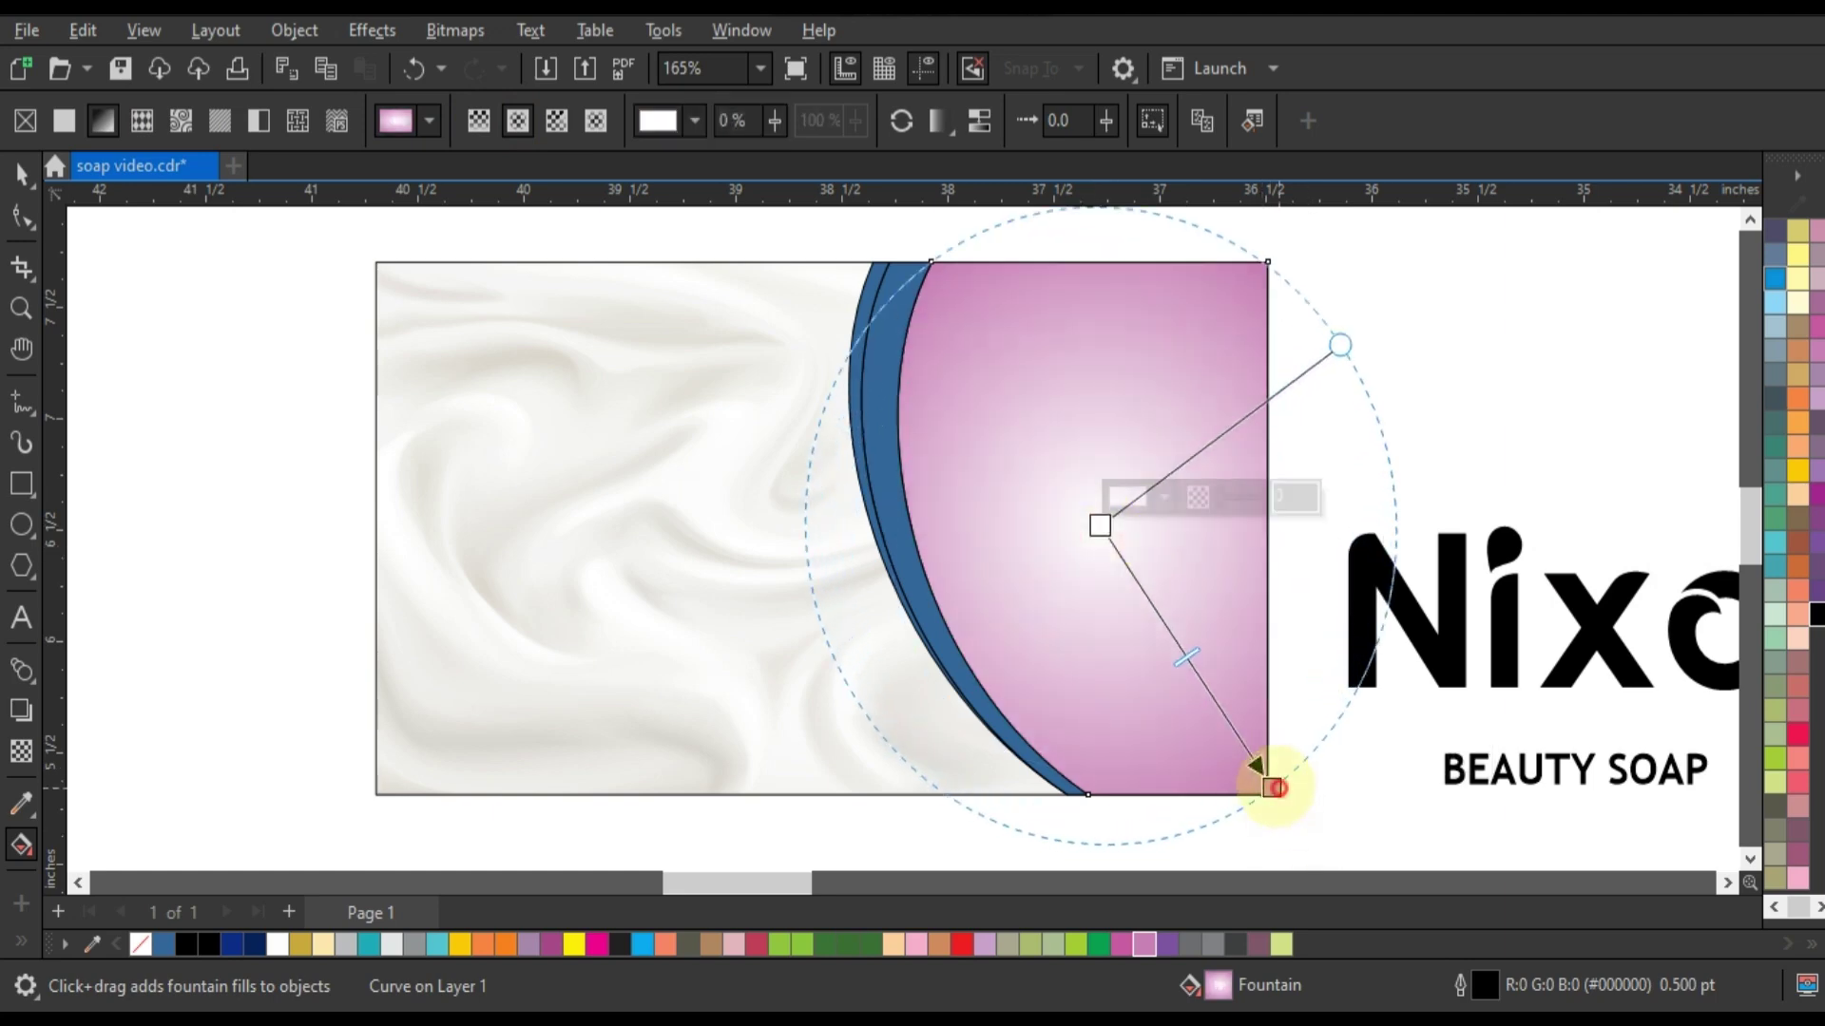
pyautogui.moveTo(1273, 787); pyautogui.dragTo(1264, 768)
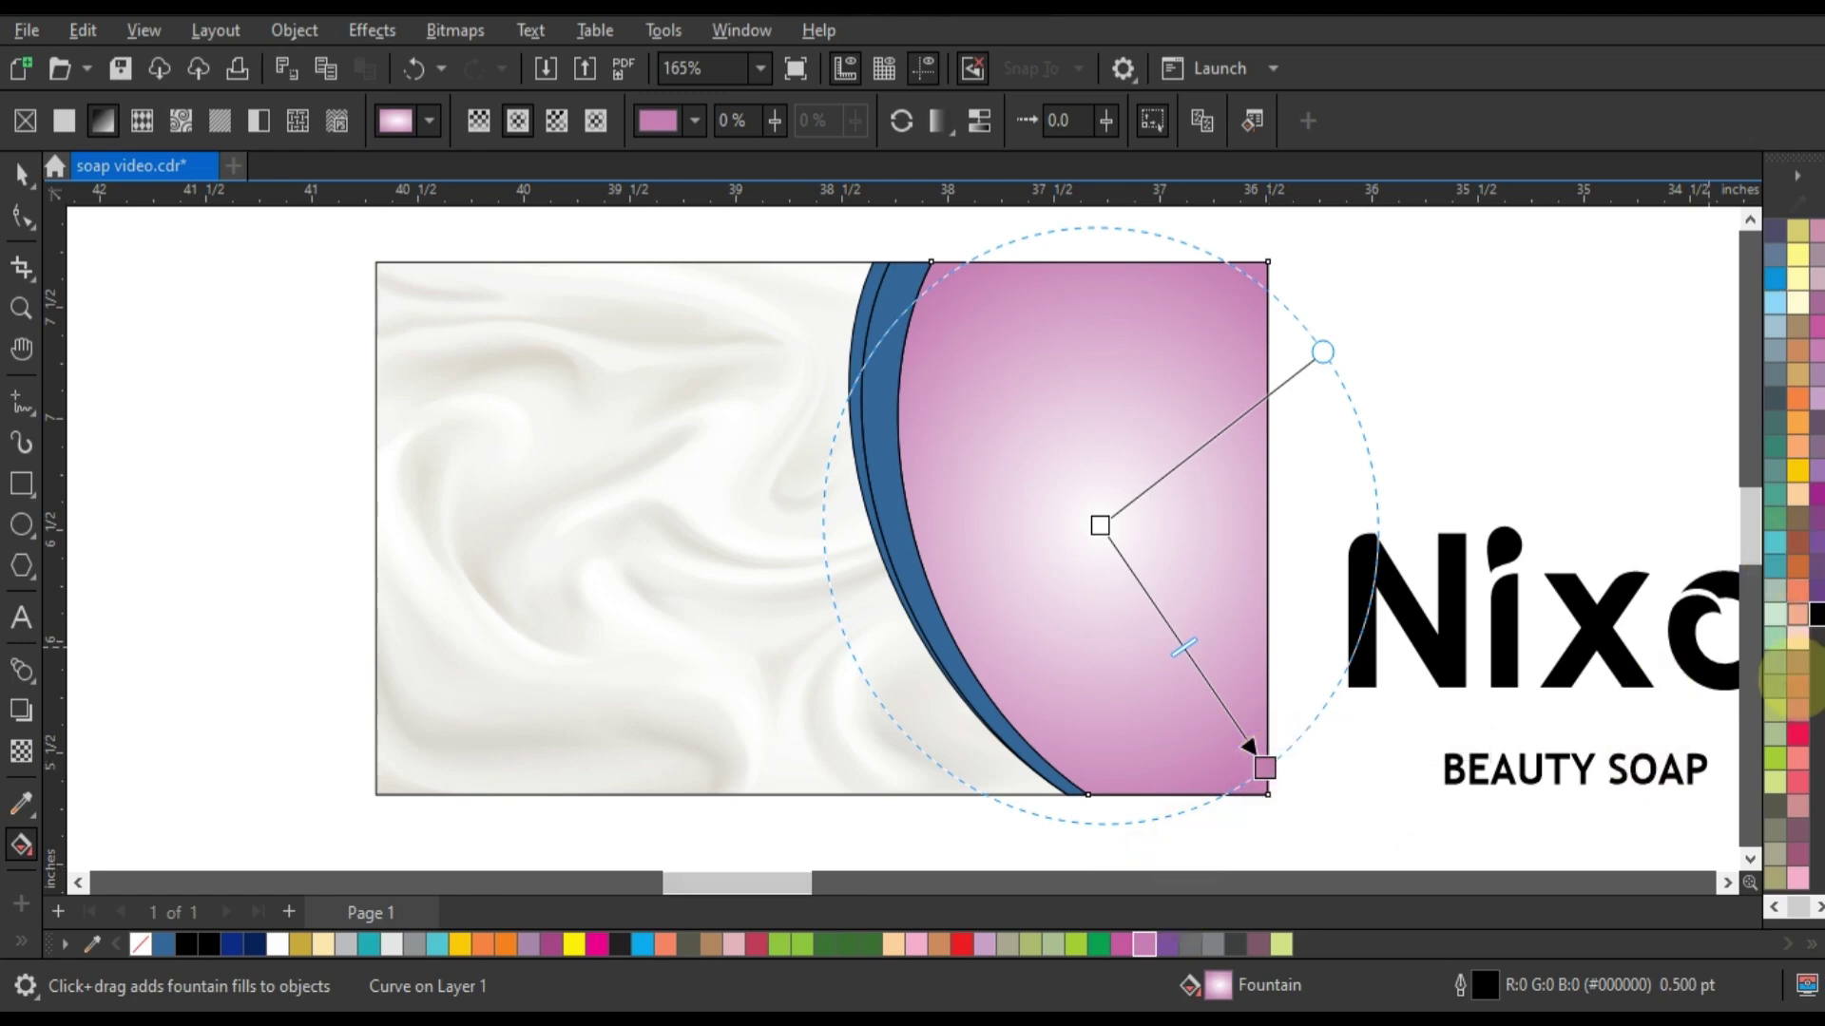
pyautogui.scroll(5, 1777, 760)
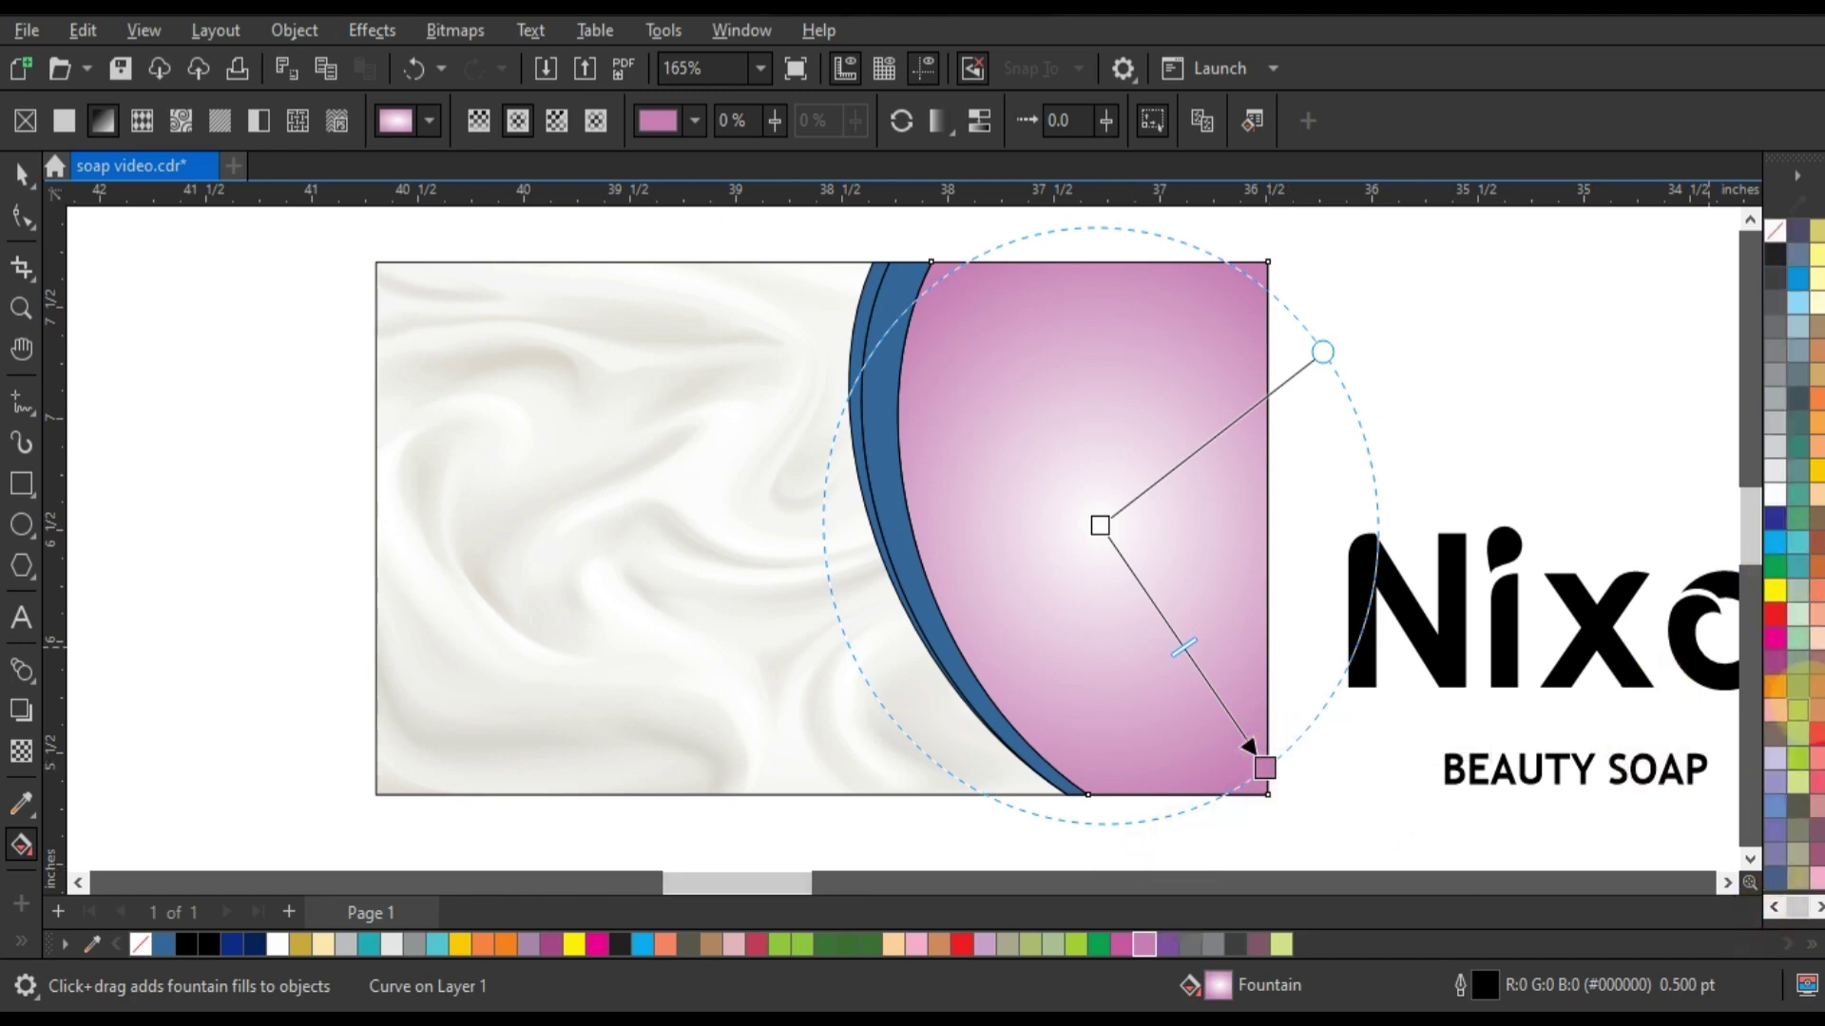
pyautogui.moveTo(1791, 860); pyautogui.dragTo(1249, 746)
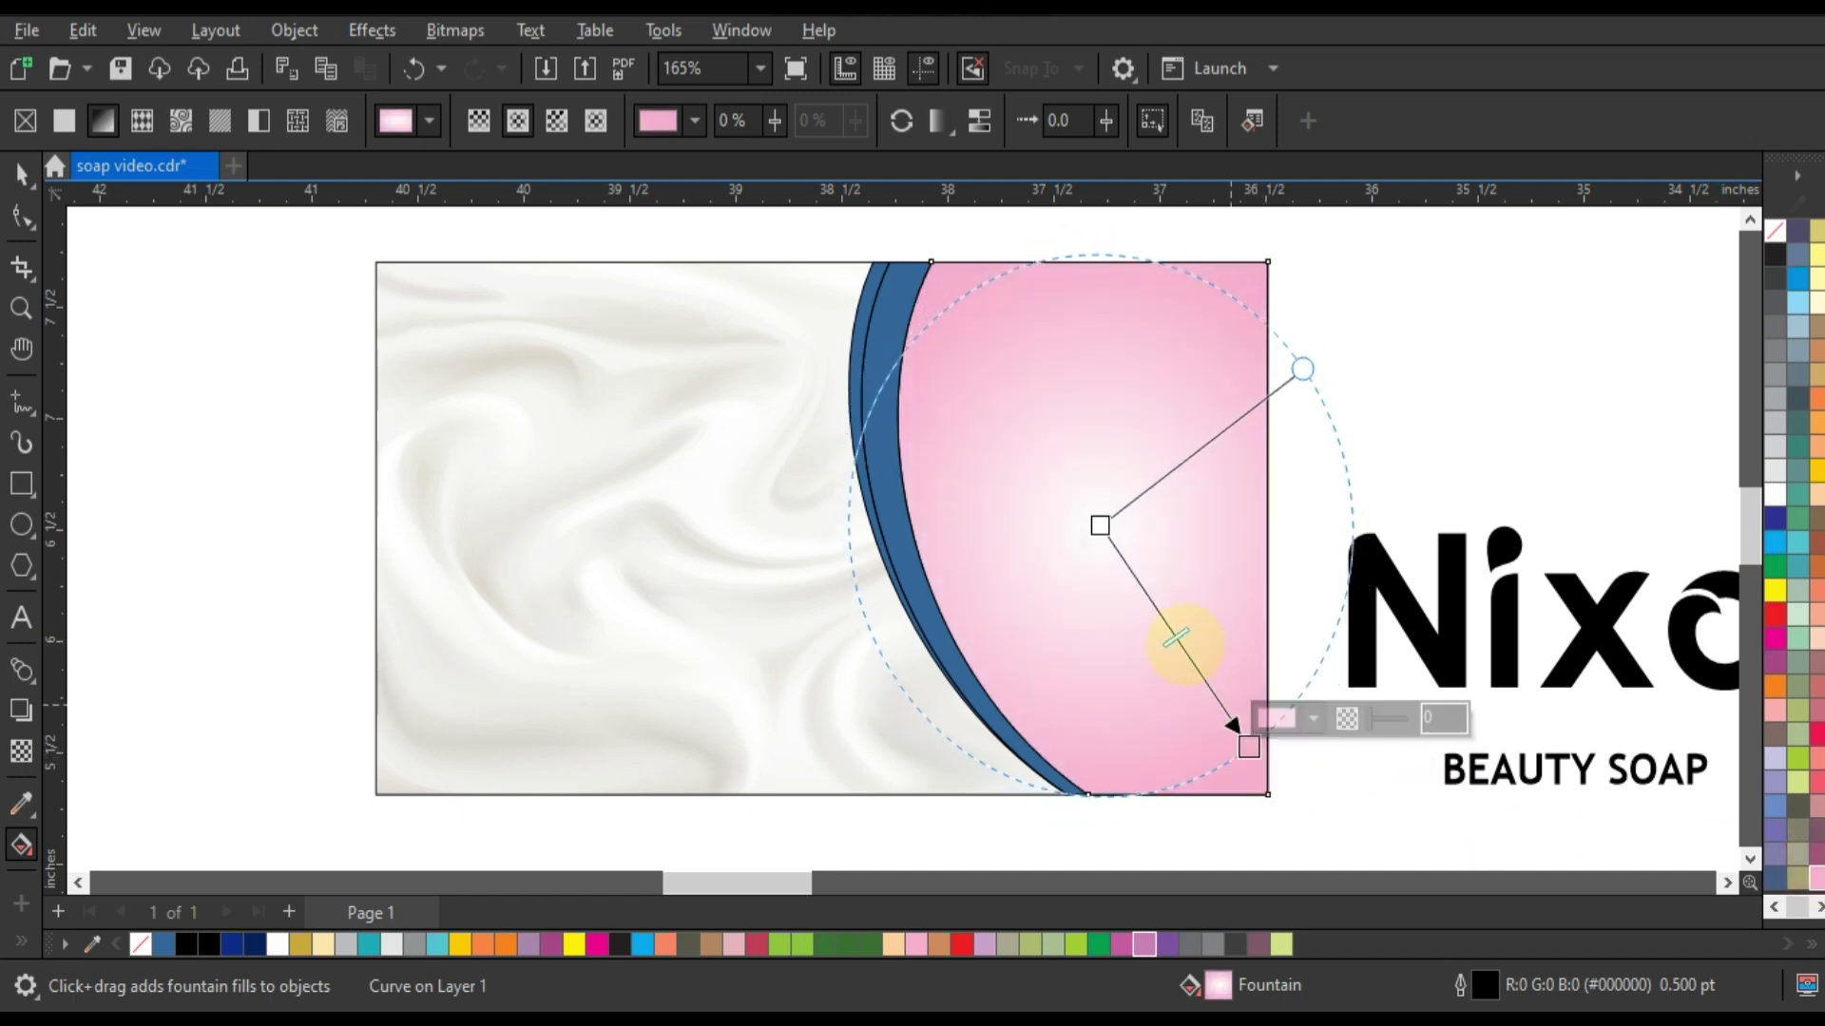
pyautogui.click(23, 211)
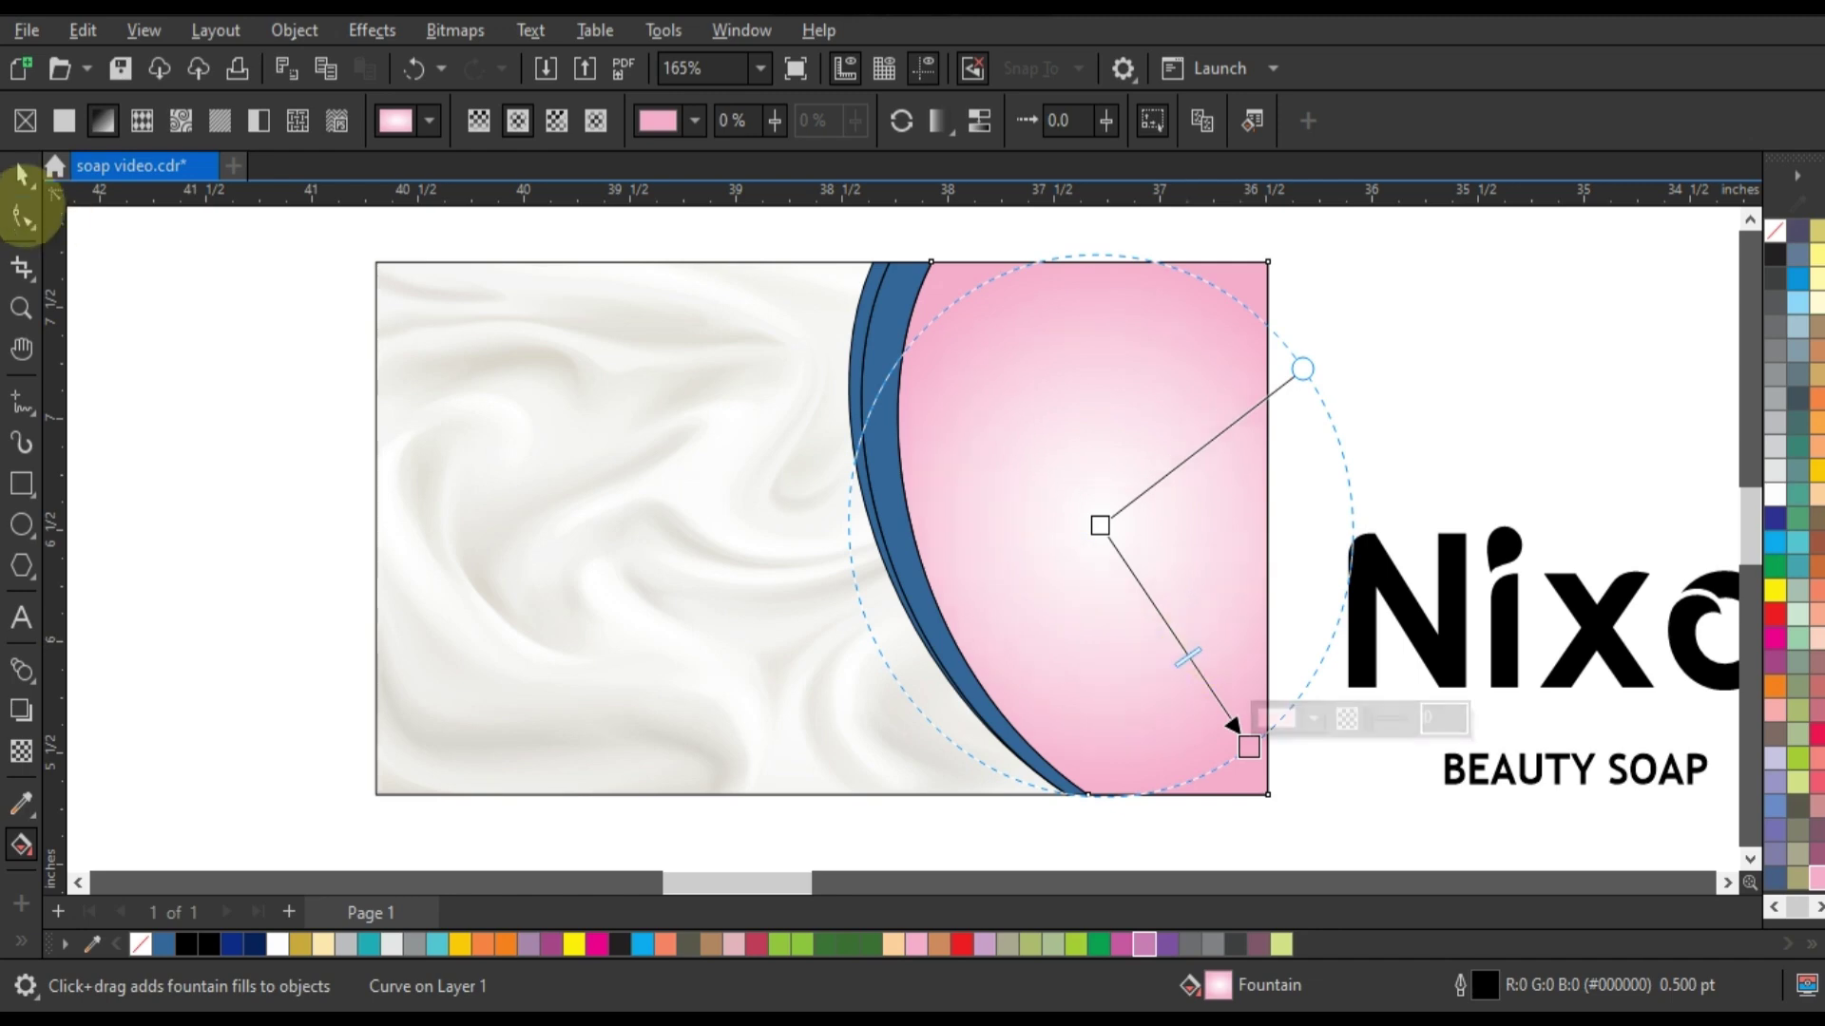
# Step: Recolour the inner and outer crescent strips with purple palette swatches
pyautogui.click(21, 176)
pyautogui.click(256, 310)
pyautogui.click(896, 332)
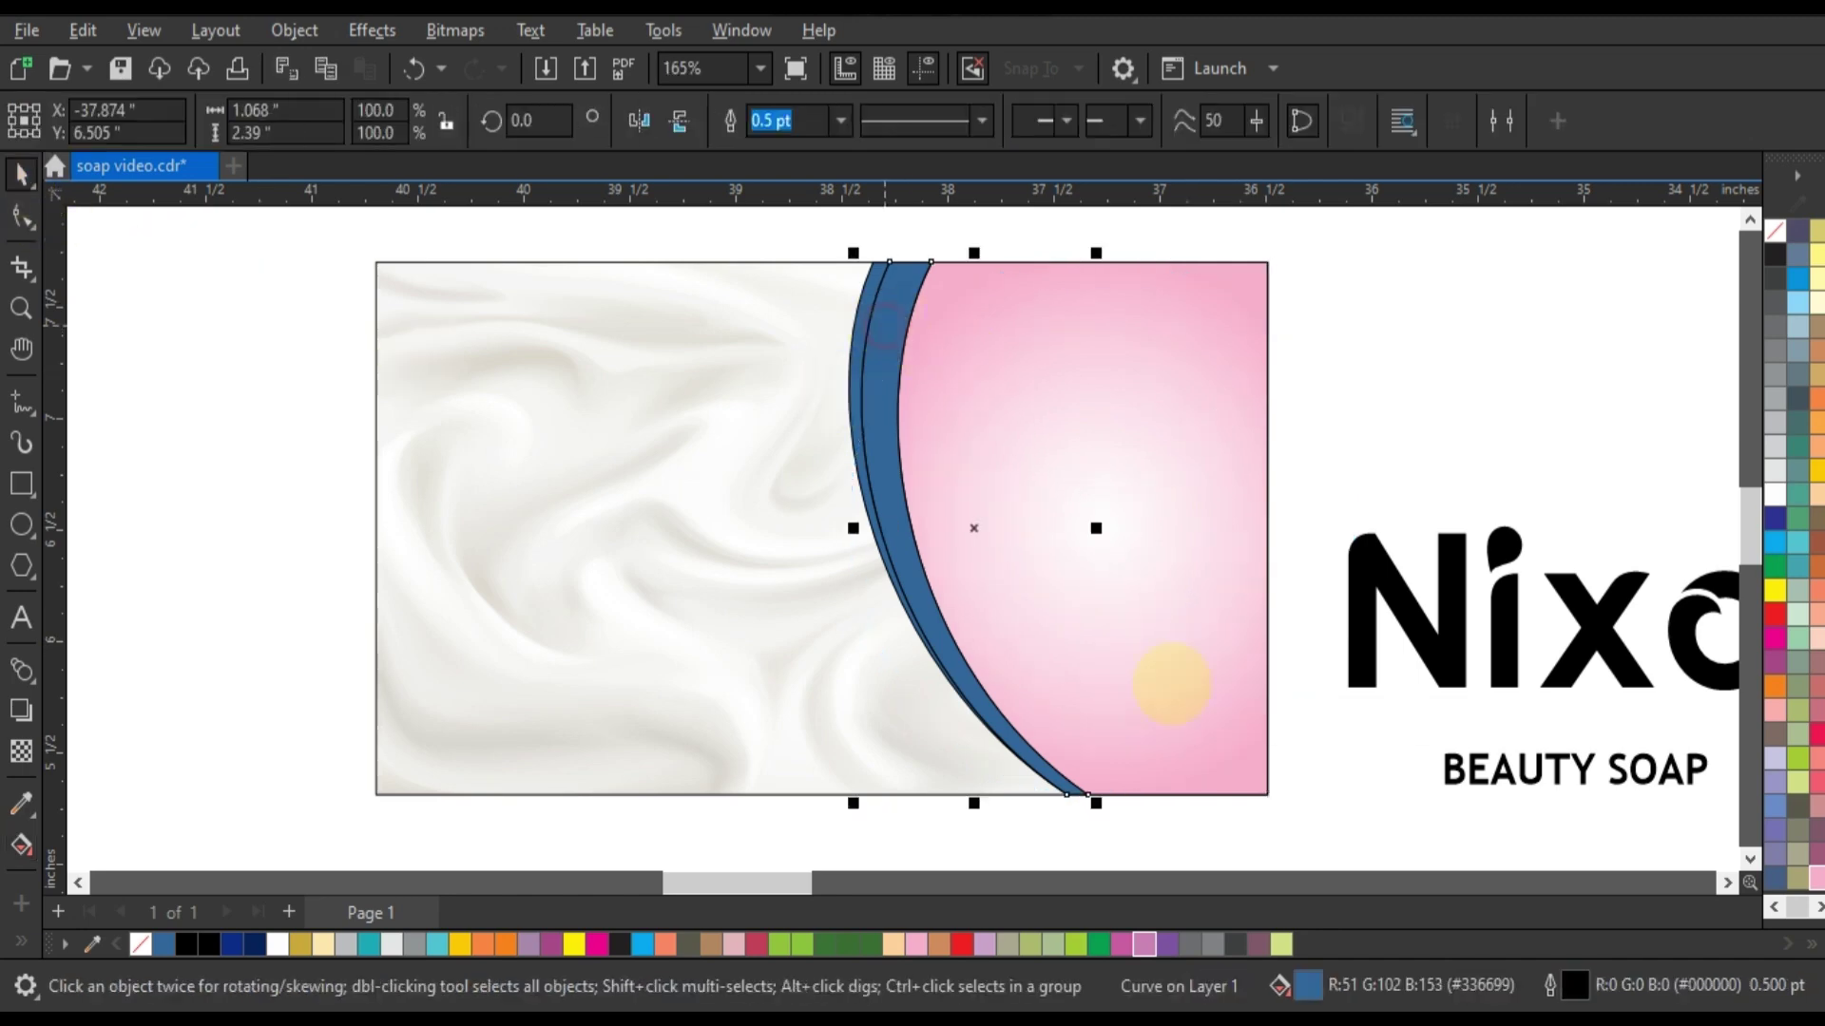
pyautogui.click(1145, 944)
pyautogui.click(858, 318)
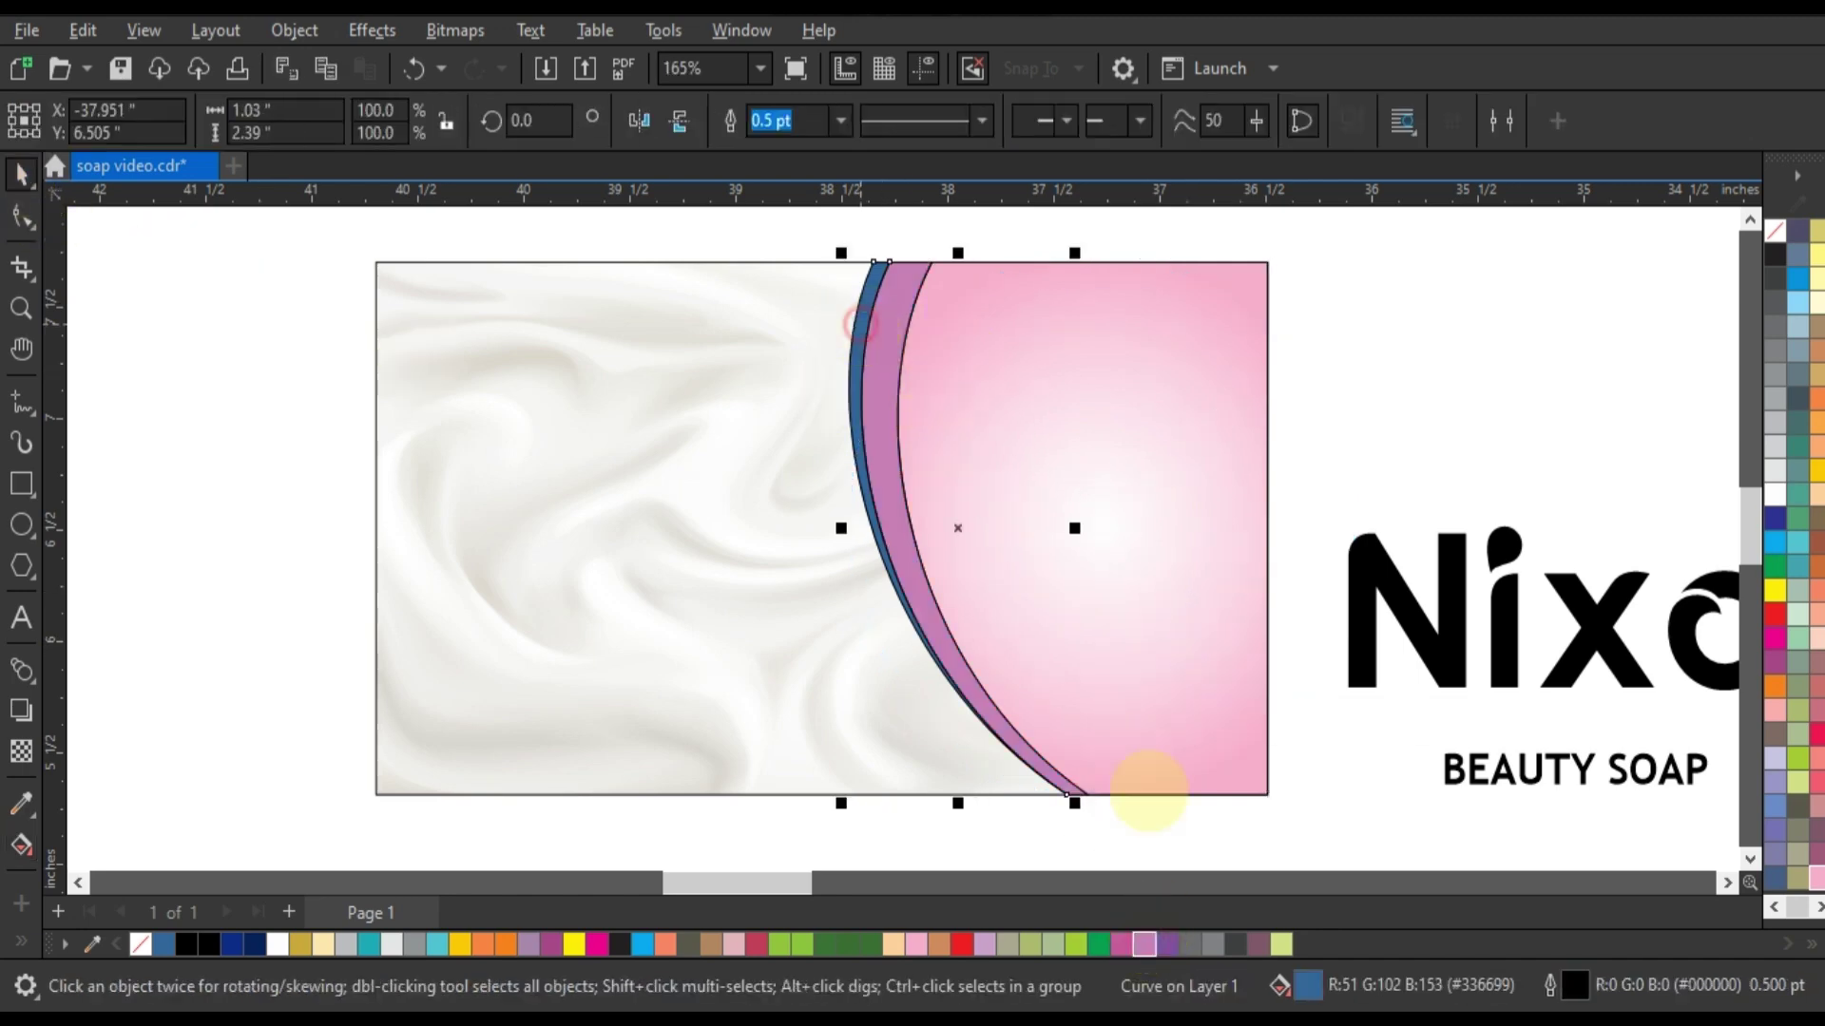
pyautogui.click(1121, 944)
# Step: Remove the outlines from both crescent strips
pyautogui.moveTo(775, 231); pyautogui.dragTo(1113, 806)
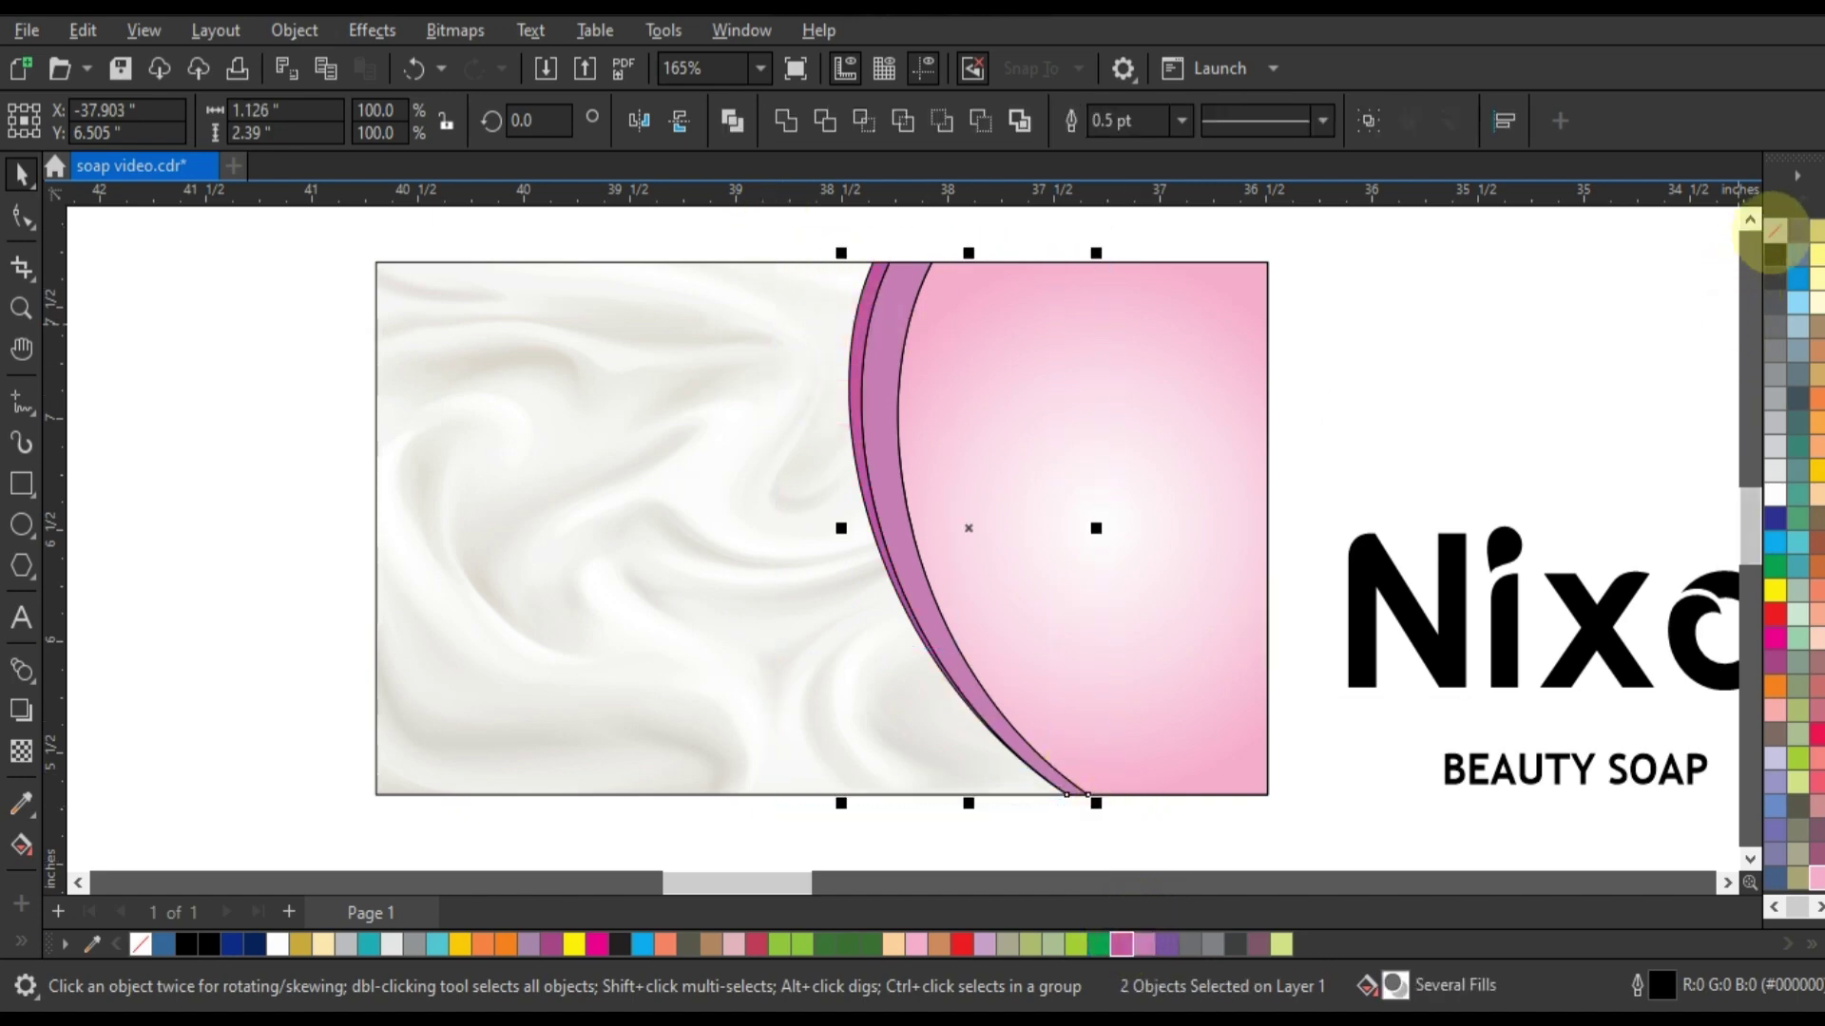
pyautogui.rightClick(1744, 252)
pyautogui.click(1732, 252)
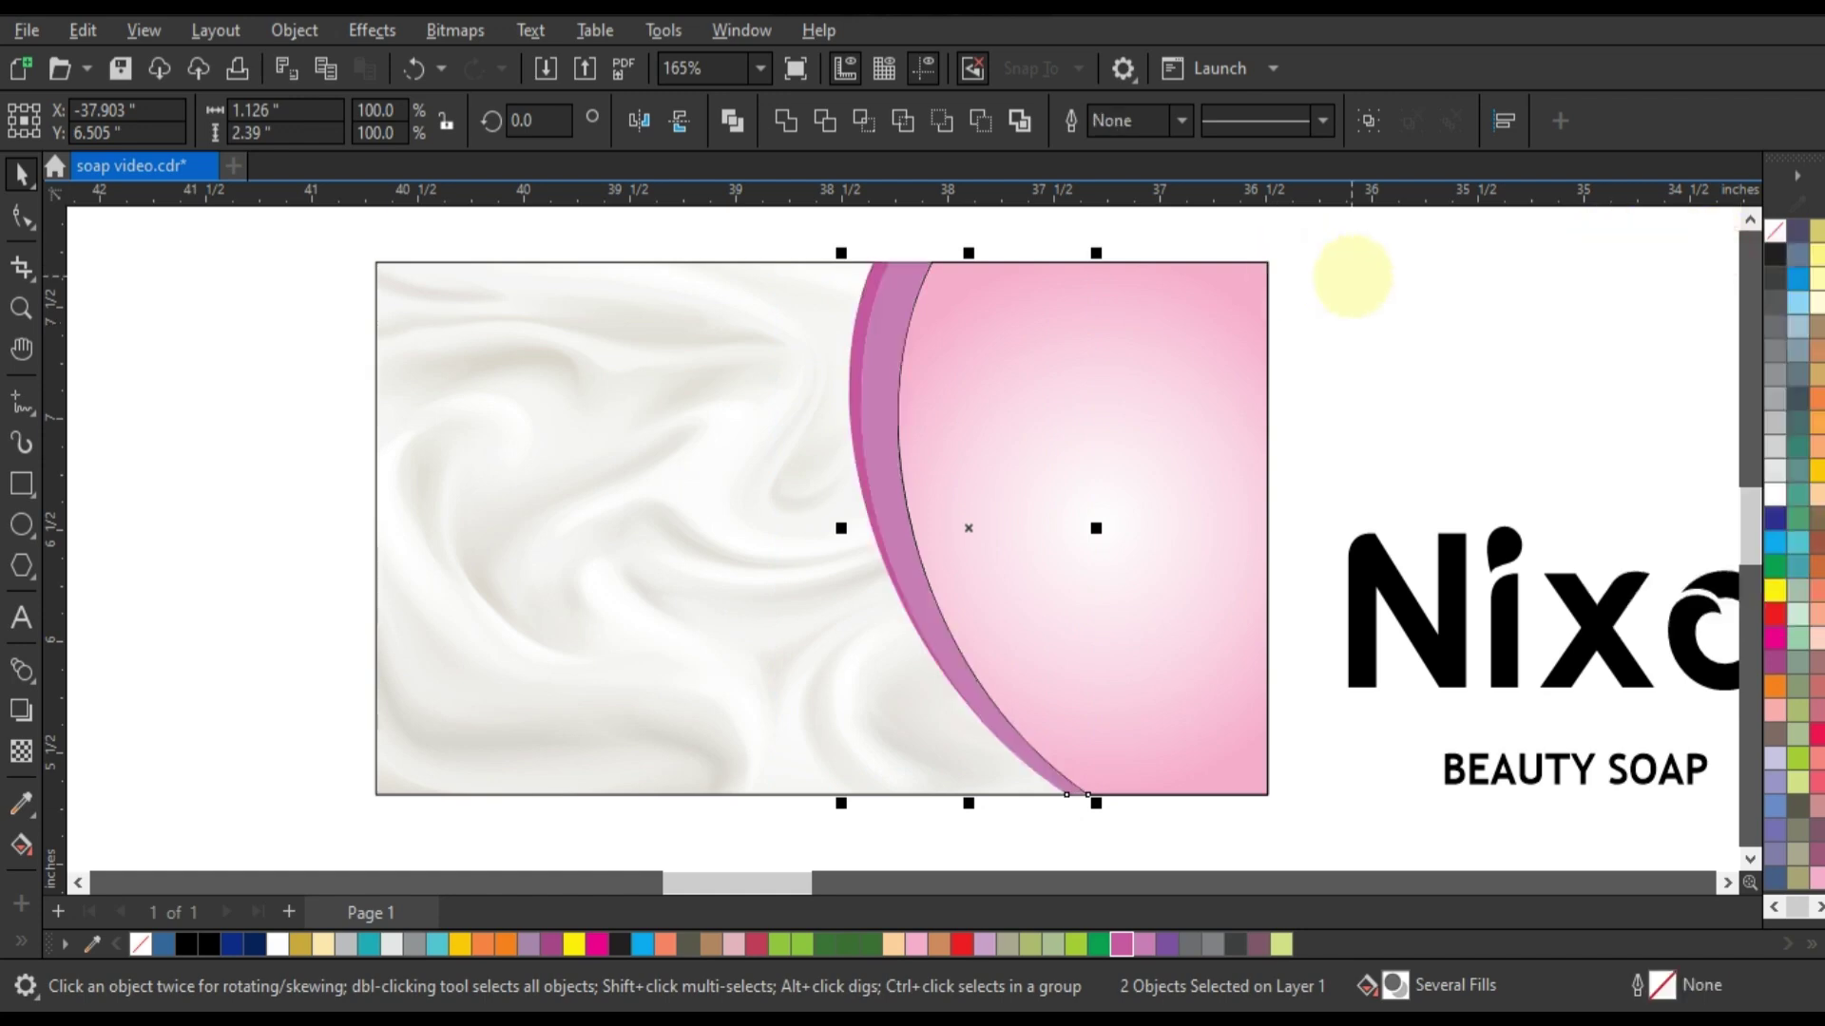
pyautogui.click(1353, 277)
pyautogui.click(21, 483)
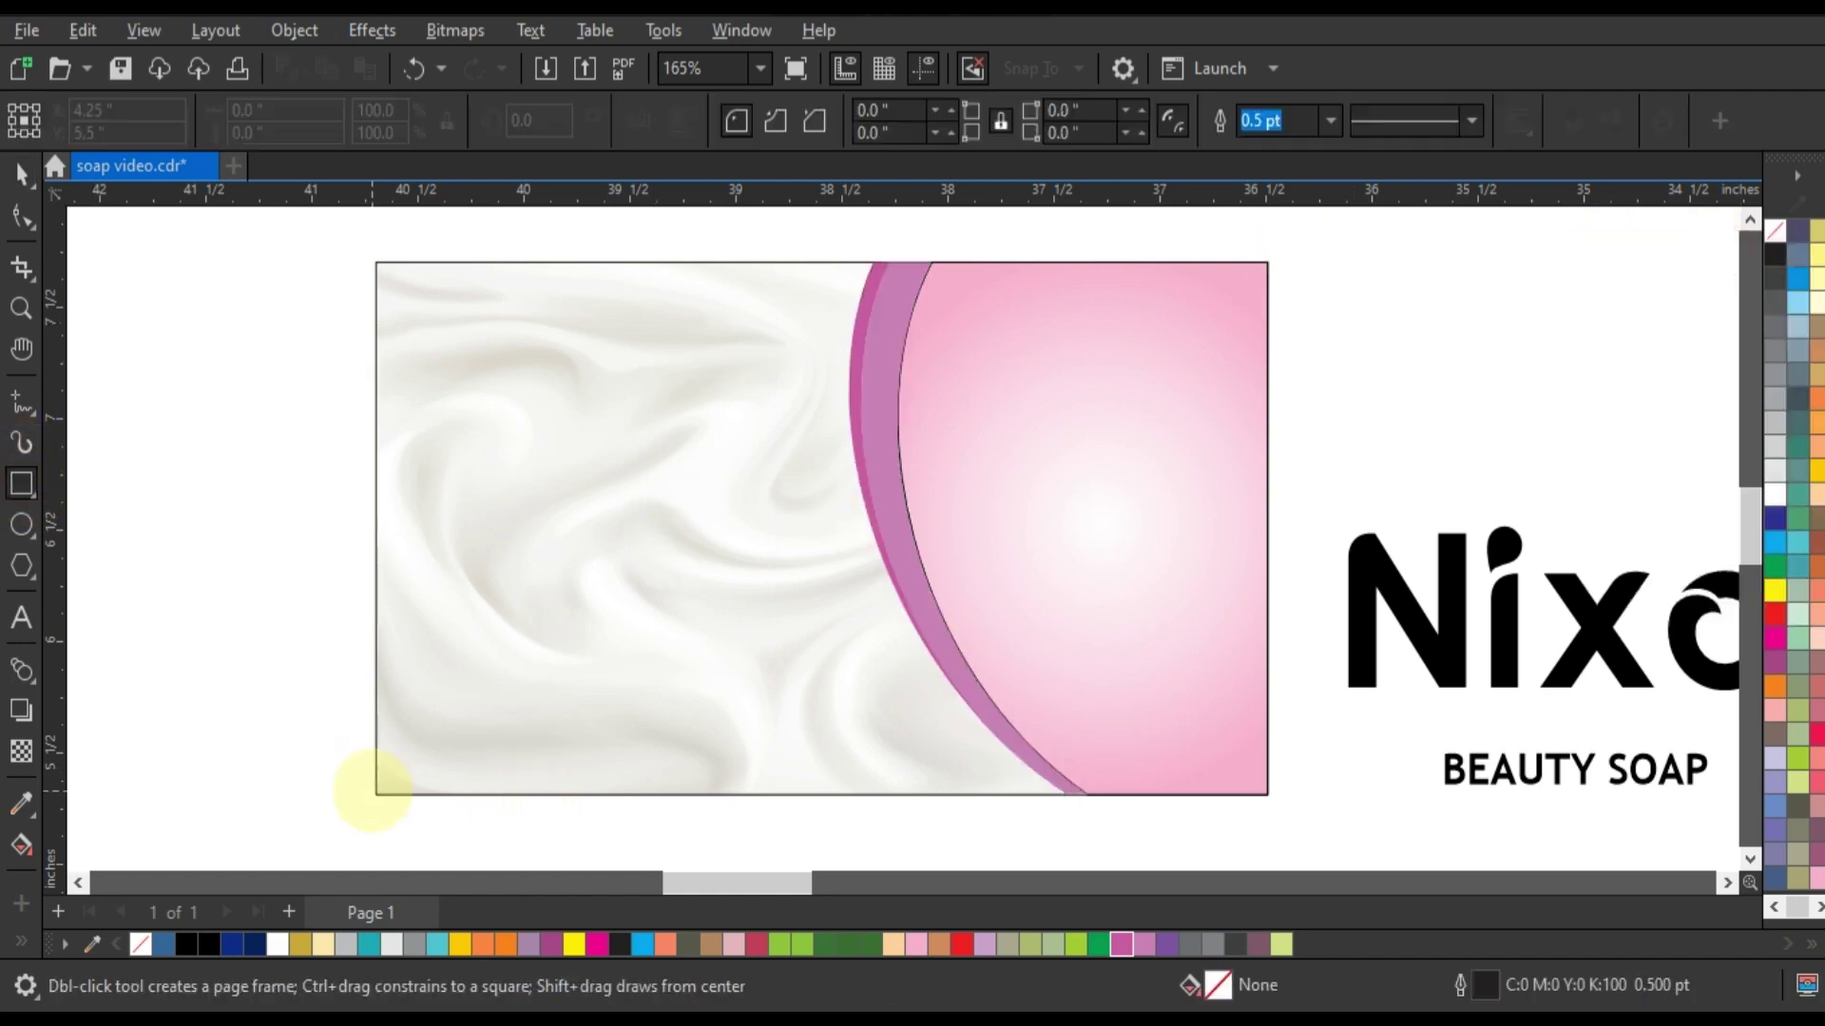
# Step: Draw a thin strip along the card's bottom edge and place a mirrored copy above it
pyautogui.moveTo(364, 785); pyautogui.dragTo(1203, 824)
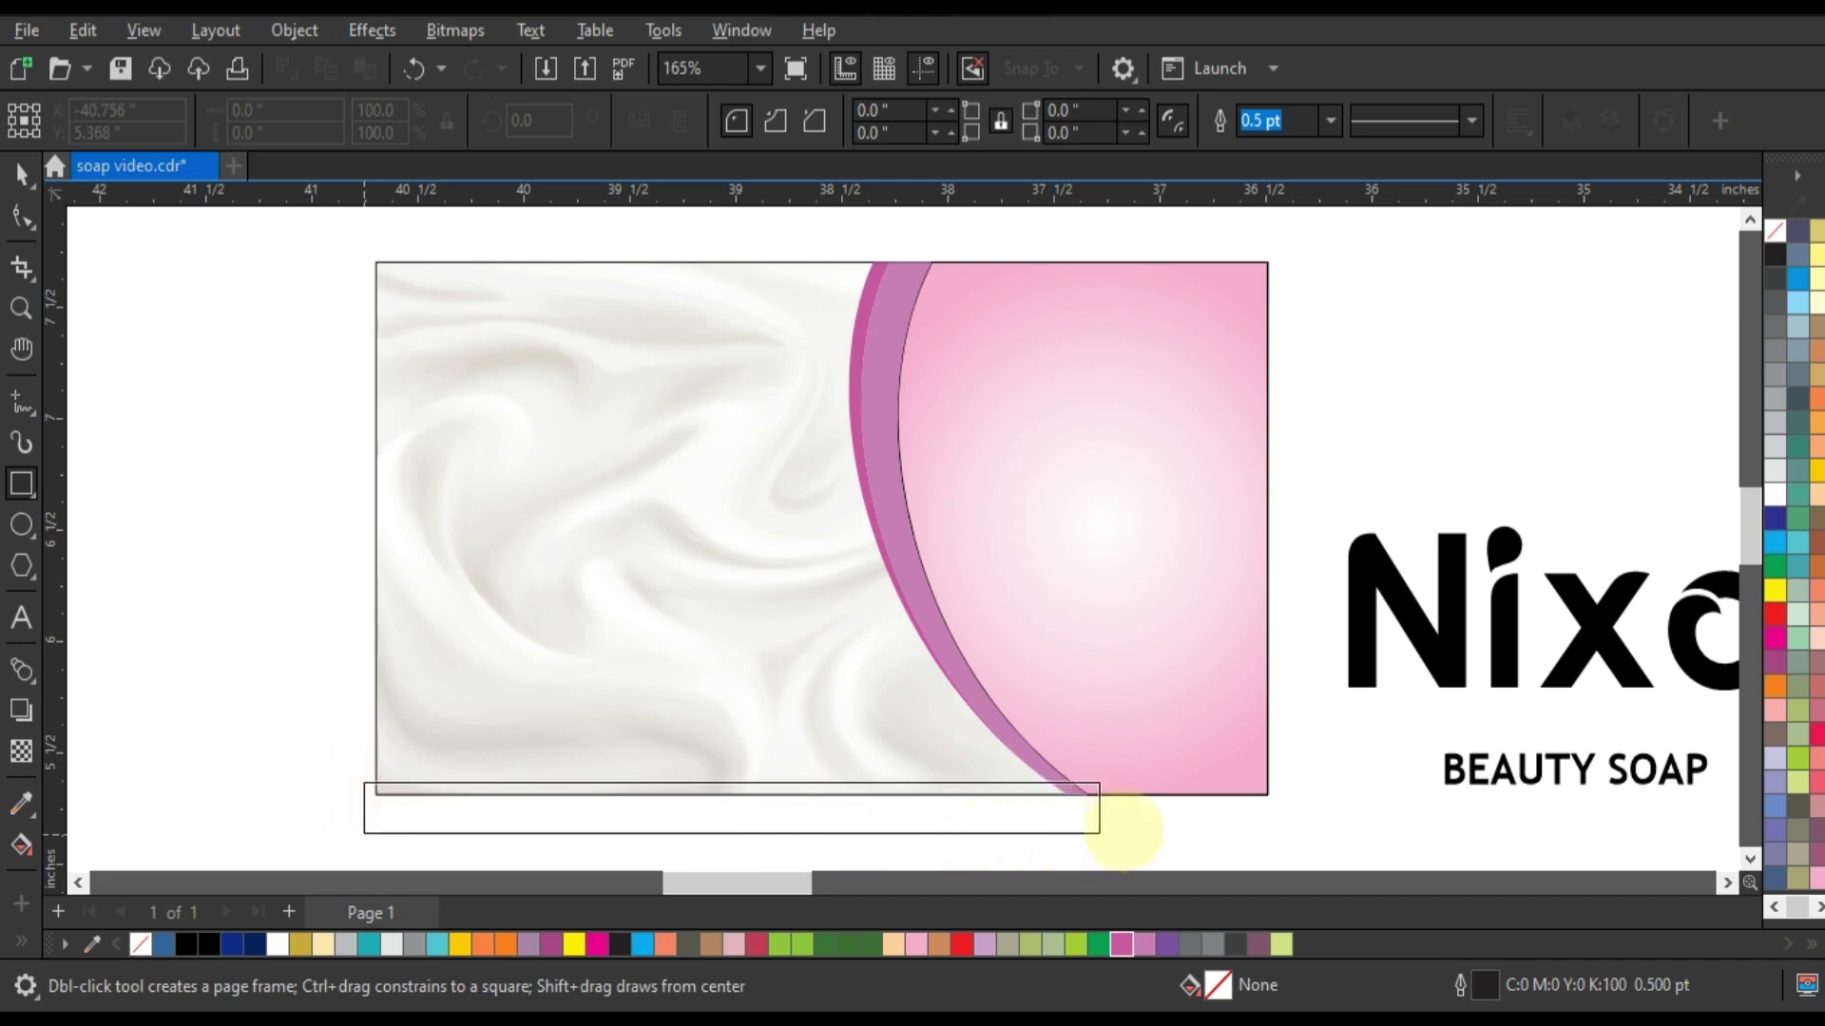
pyautogui.click(21, 174)
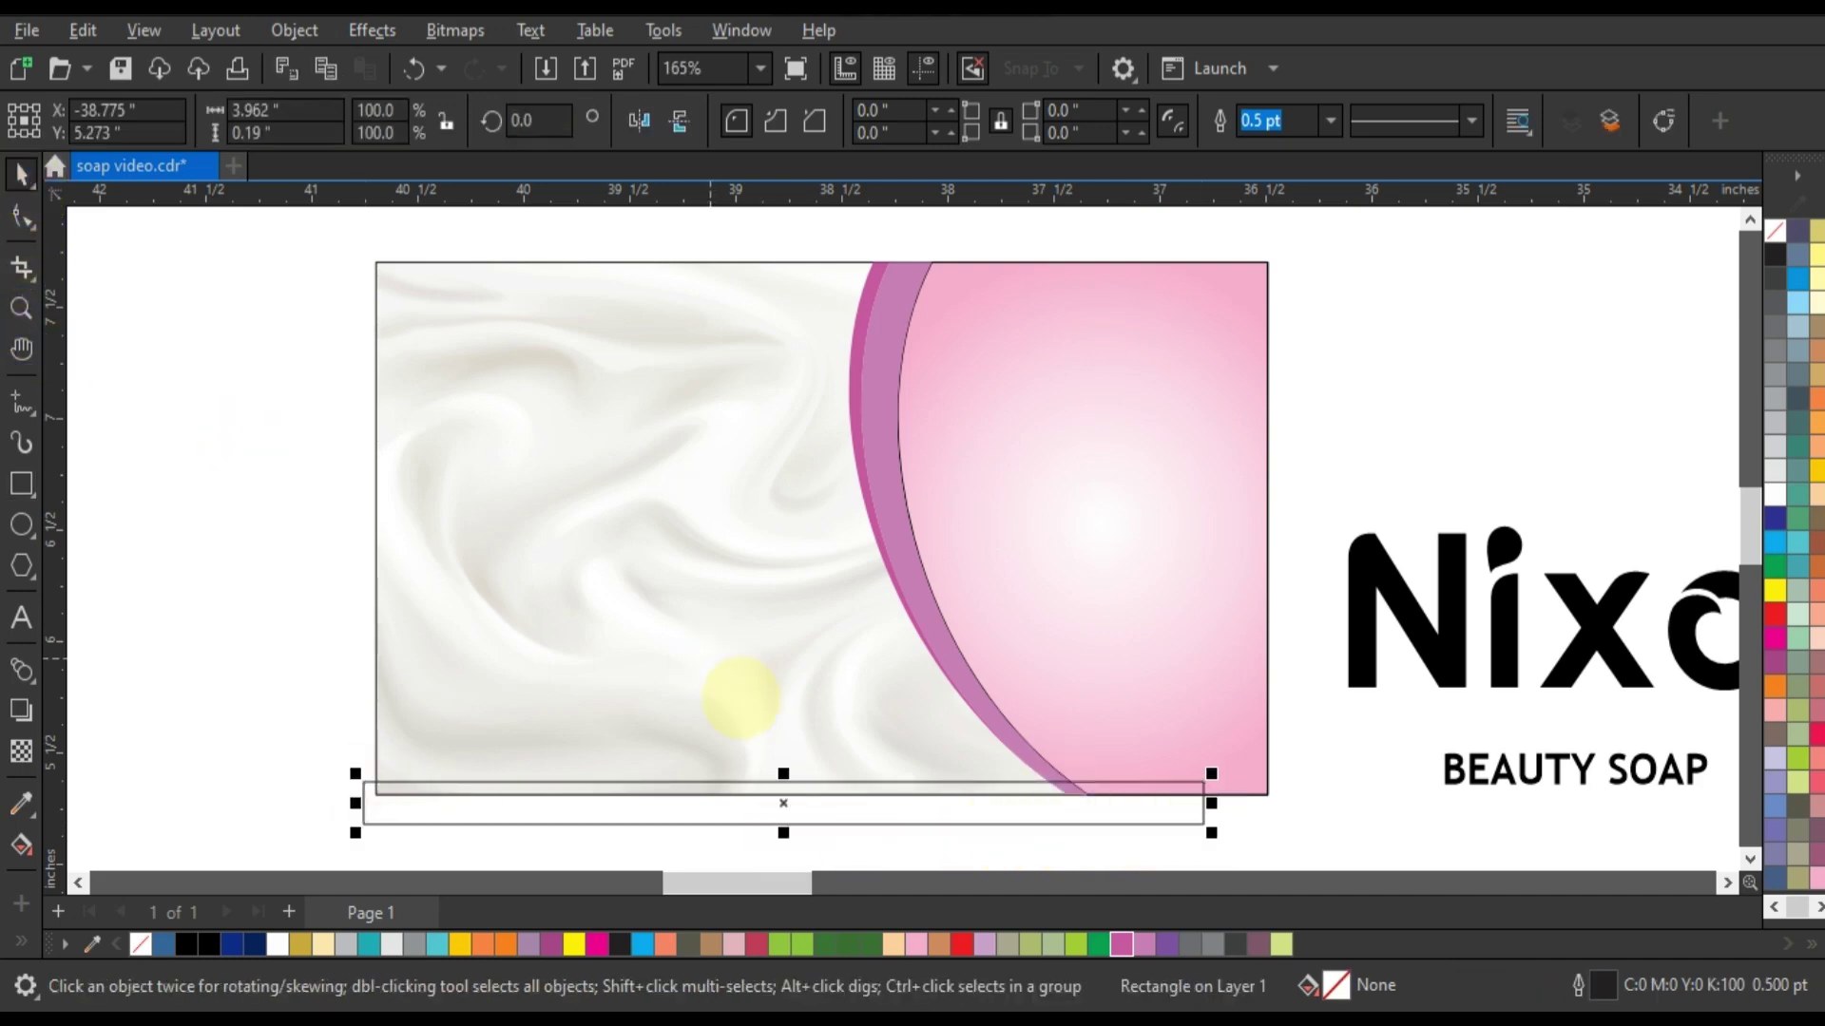
pyautogui.click(780, 770)
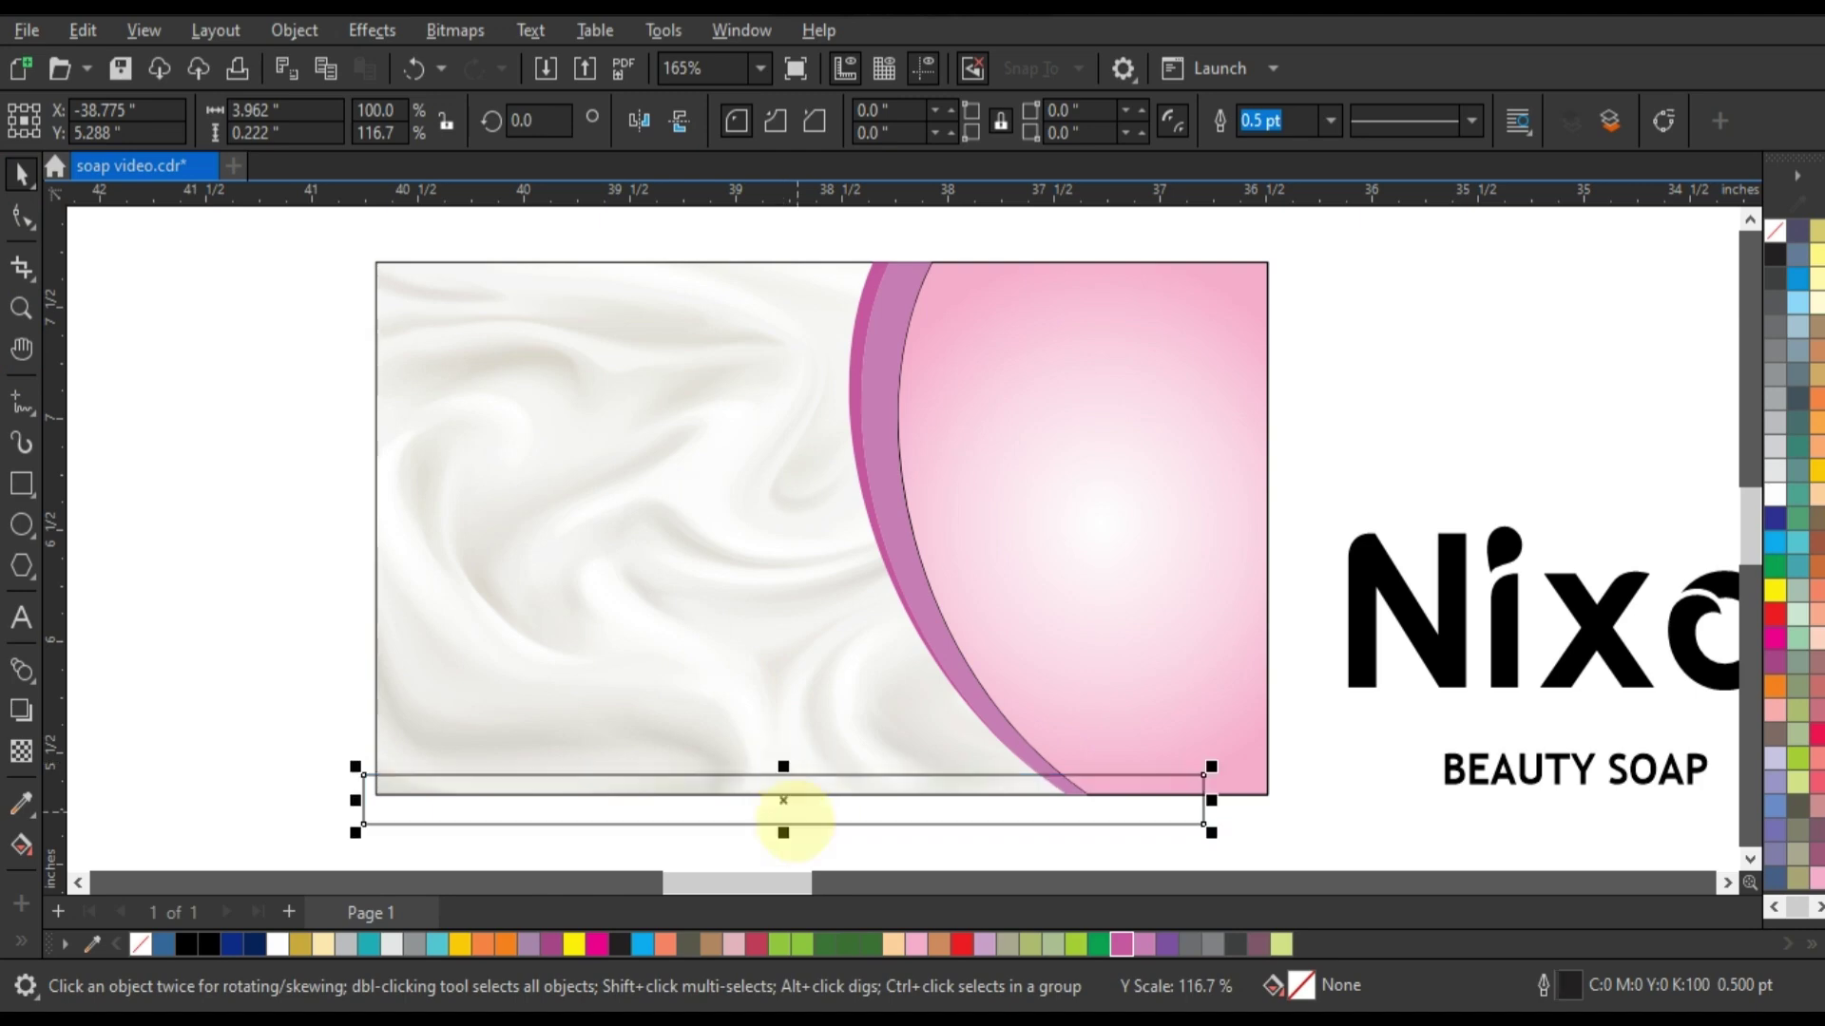
pyautogui.moveTo(782, 826); pyautogui.dragTo(799, 711)
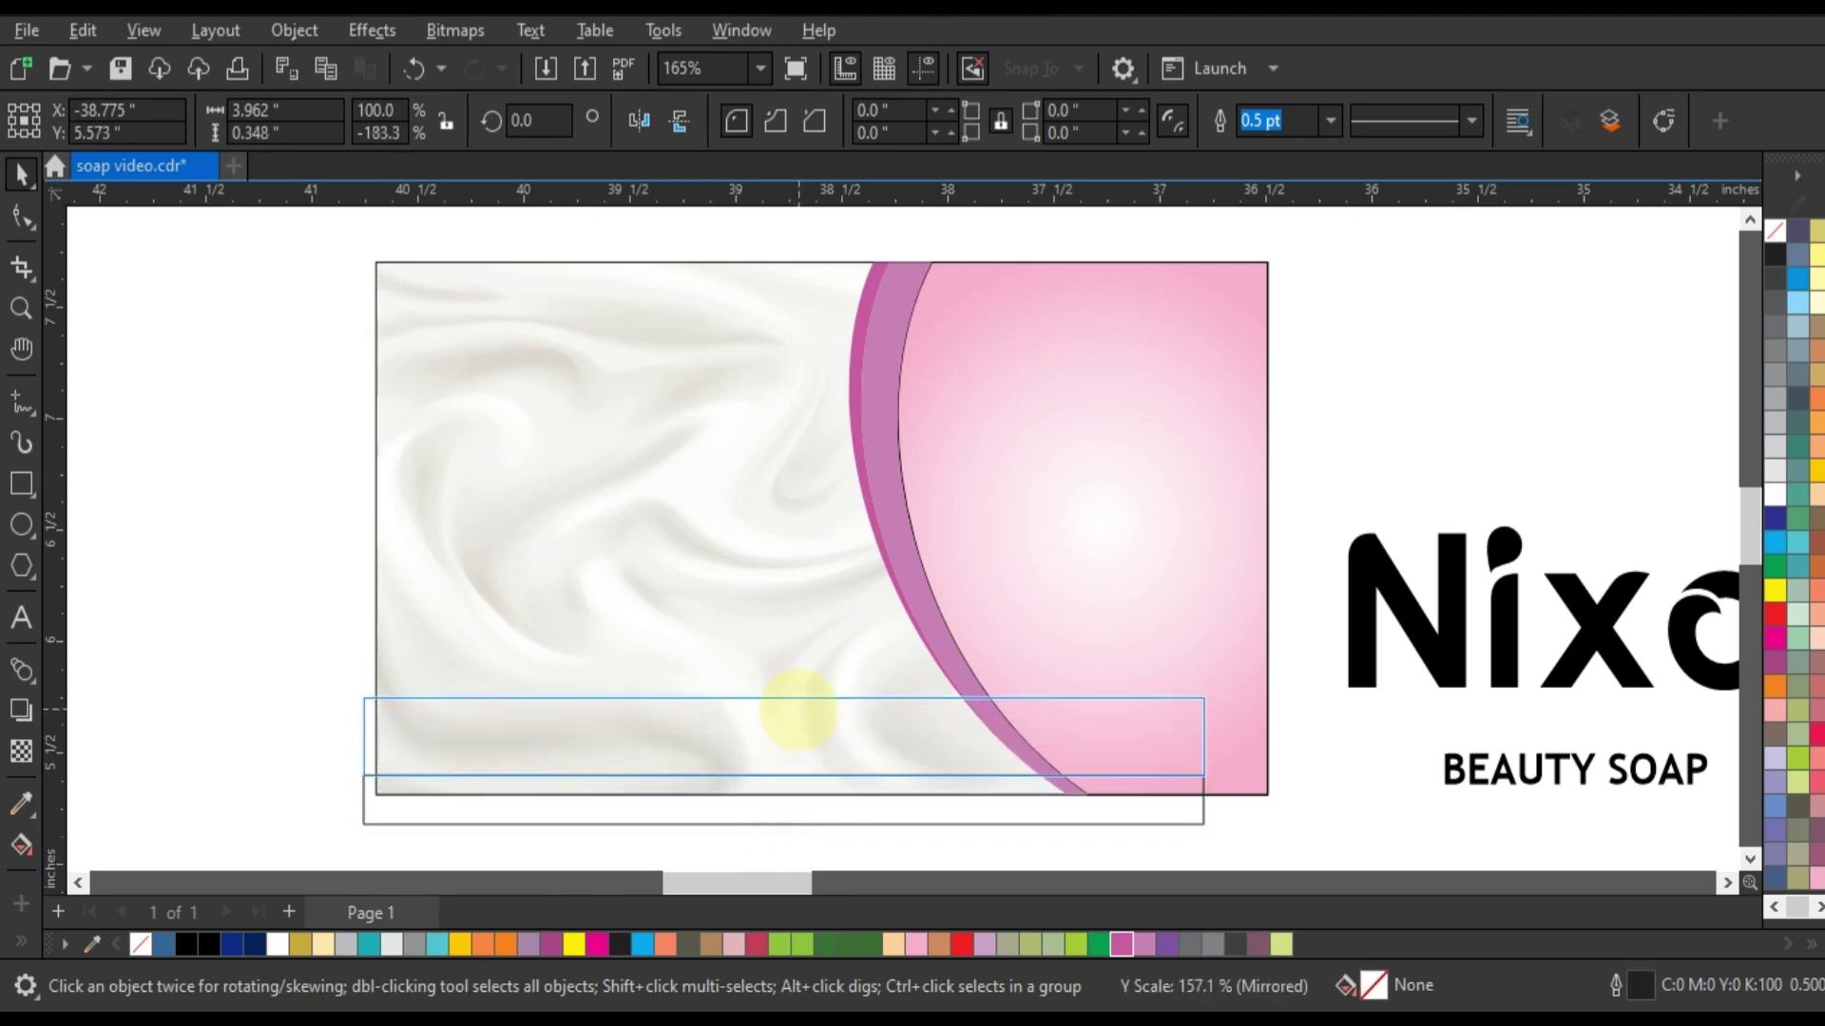
pyautogui.moveTo(799, 711); pyautogui.dragTo(799, 708)
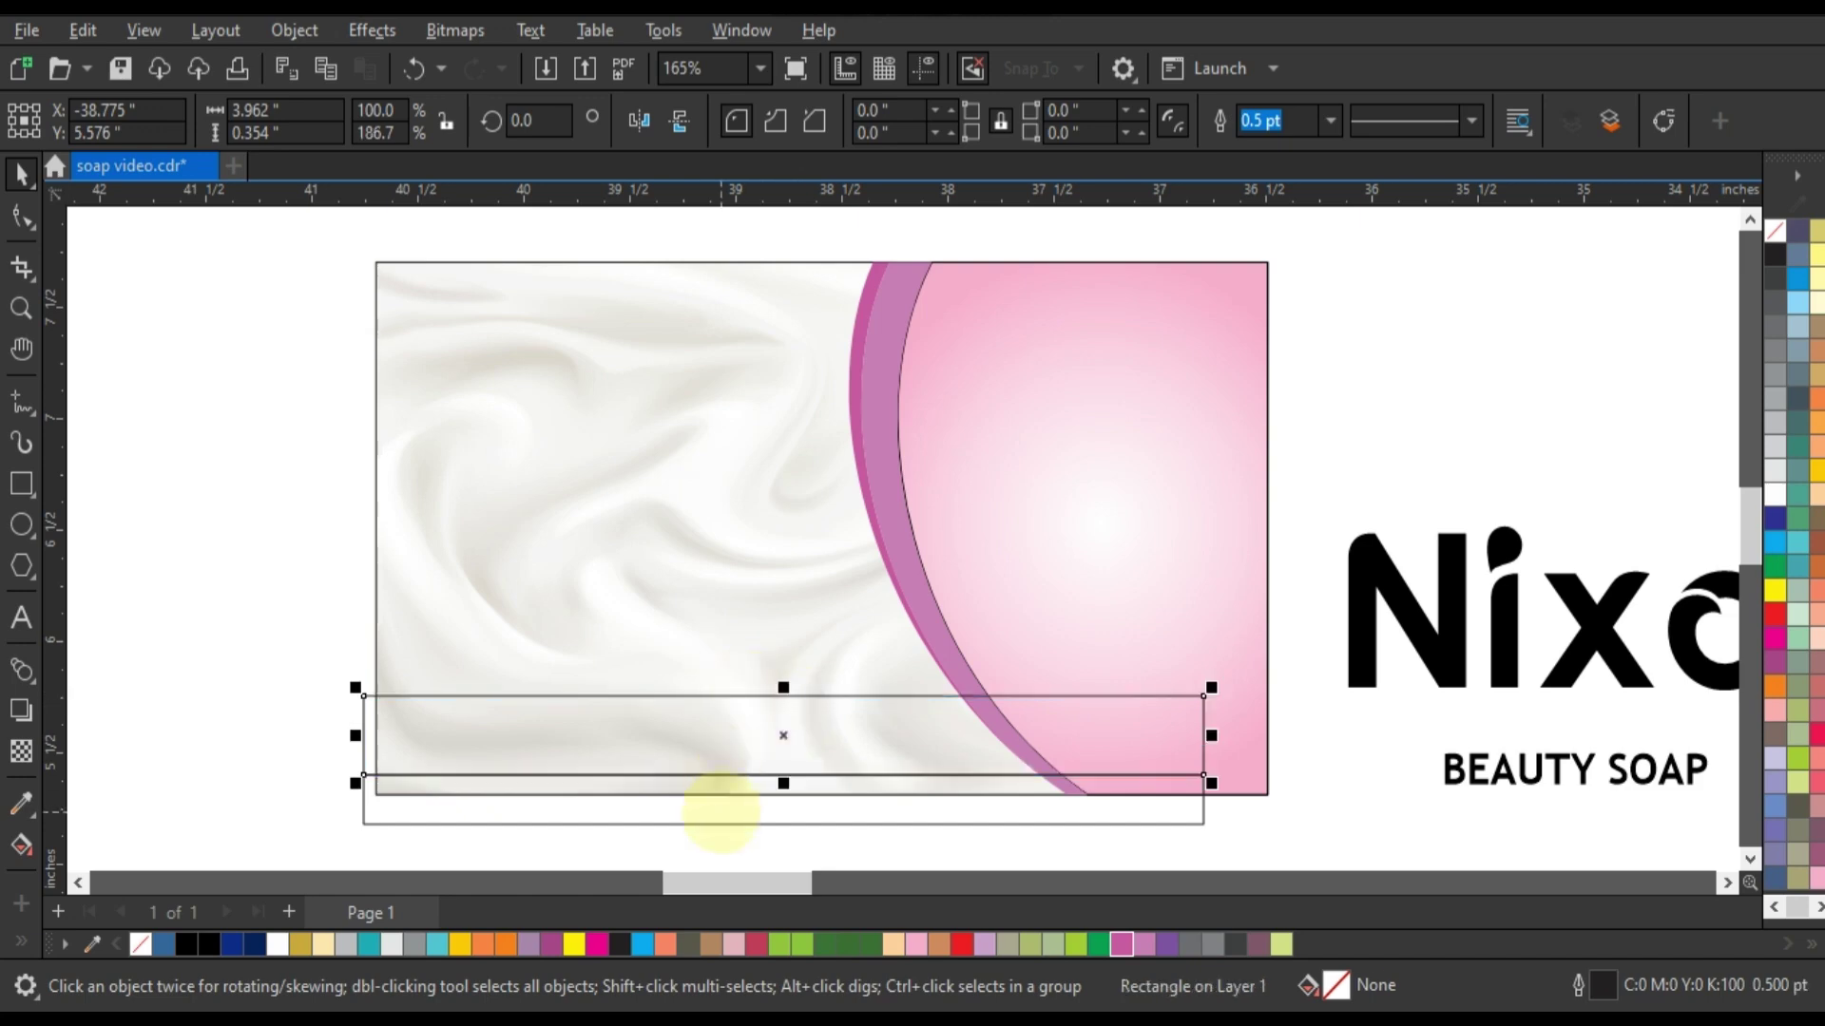
# Step: Fill the lower bar black and the upper bar Deep Azure, sending it behind the pink arc
pyautogui.click(720, 811)
pyautogui.click(1817, 908)
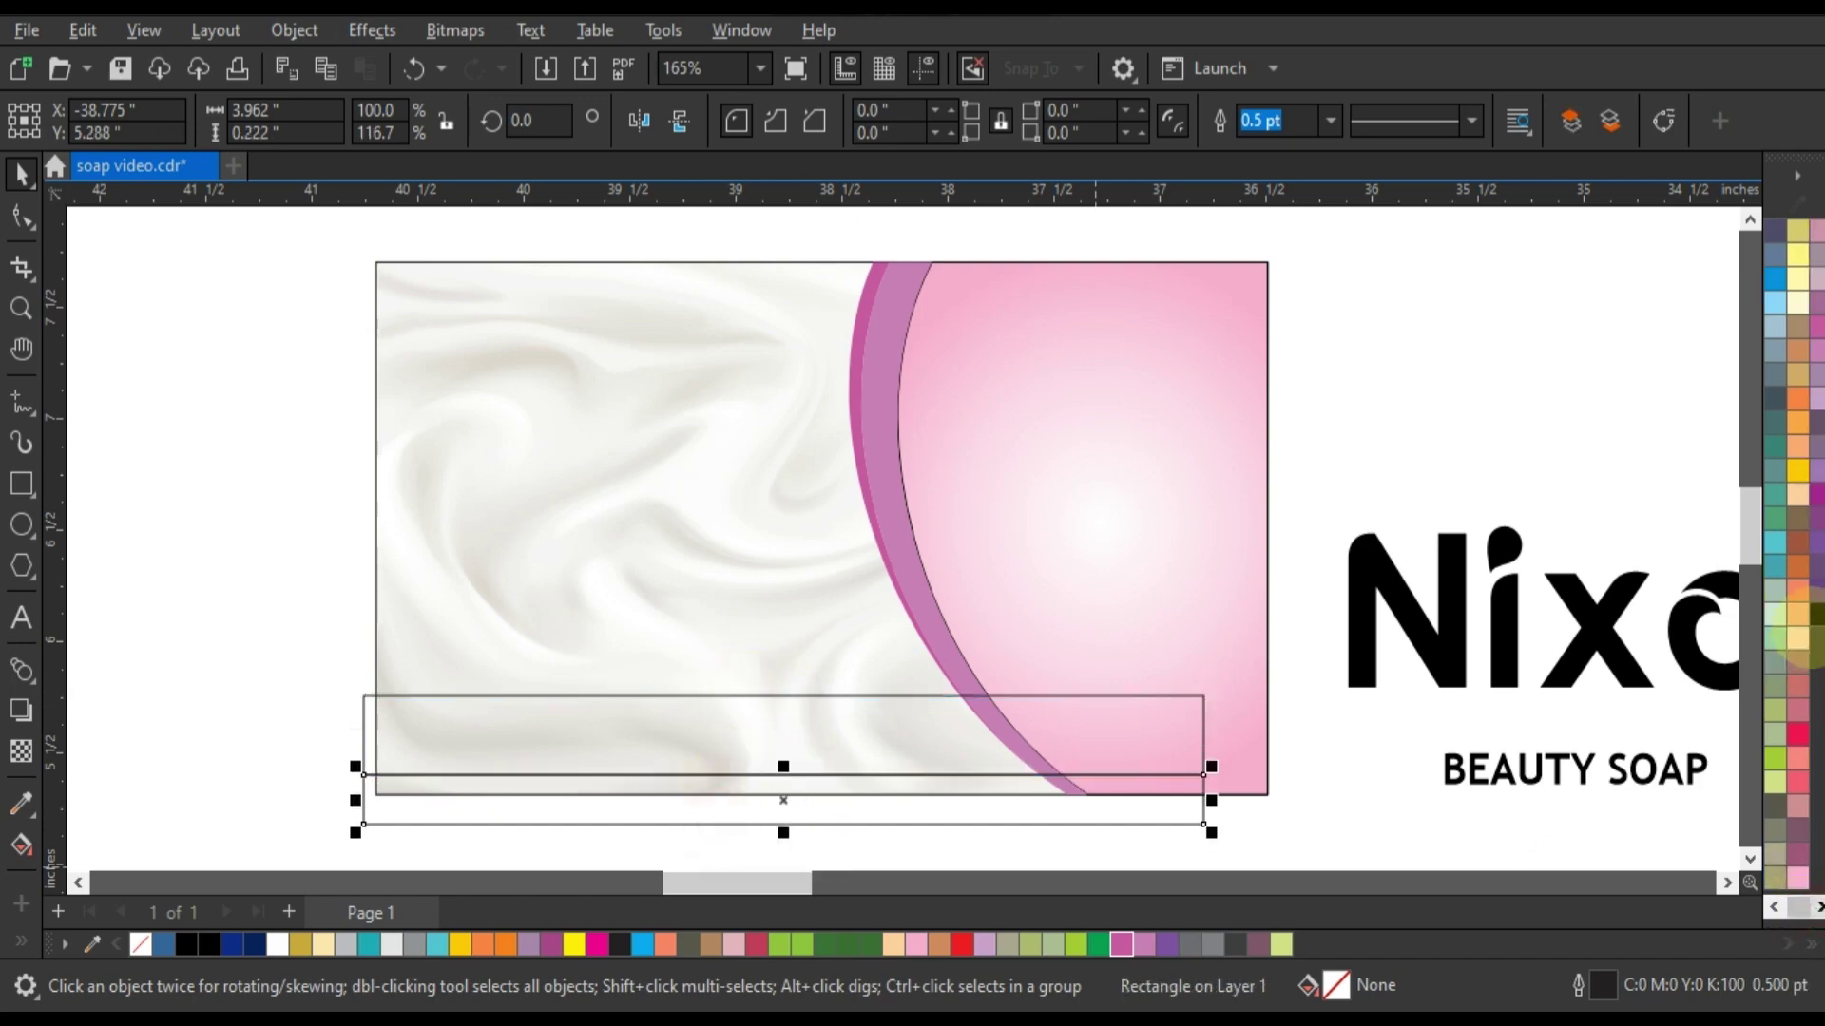
pyautogui.click(1813, 615)
pyautogui.click(817, 695)
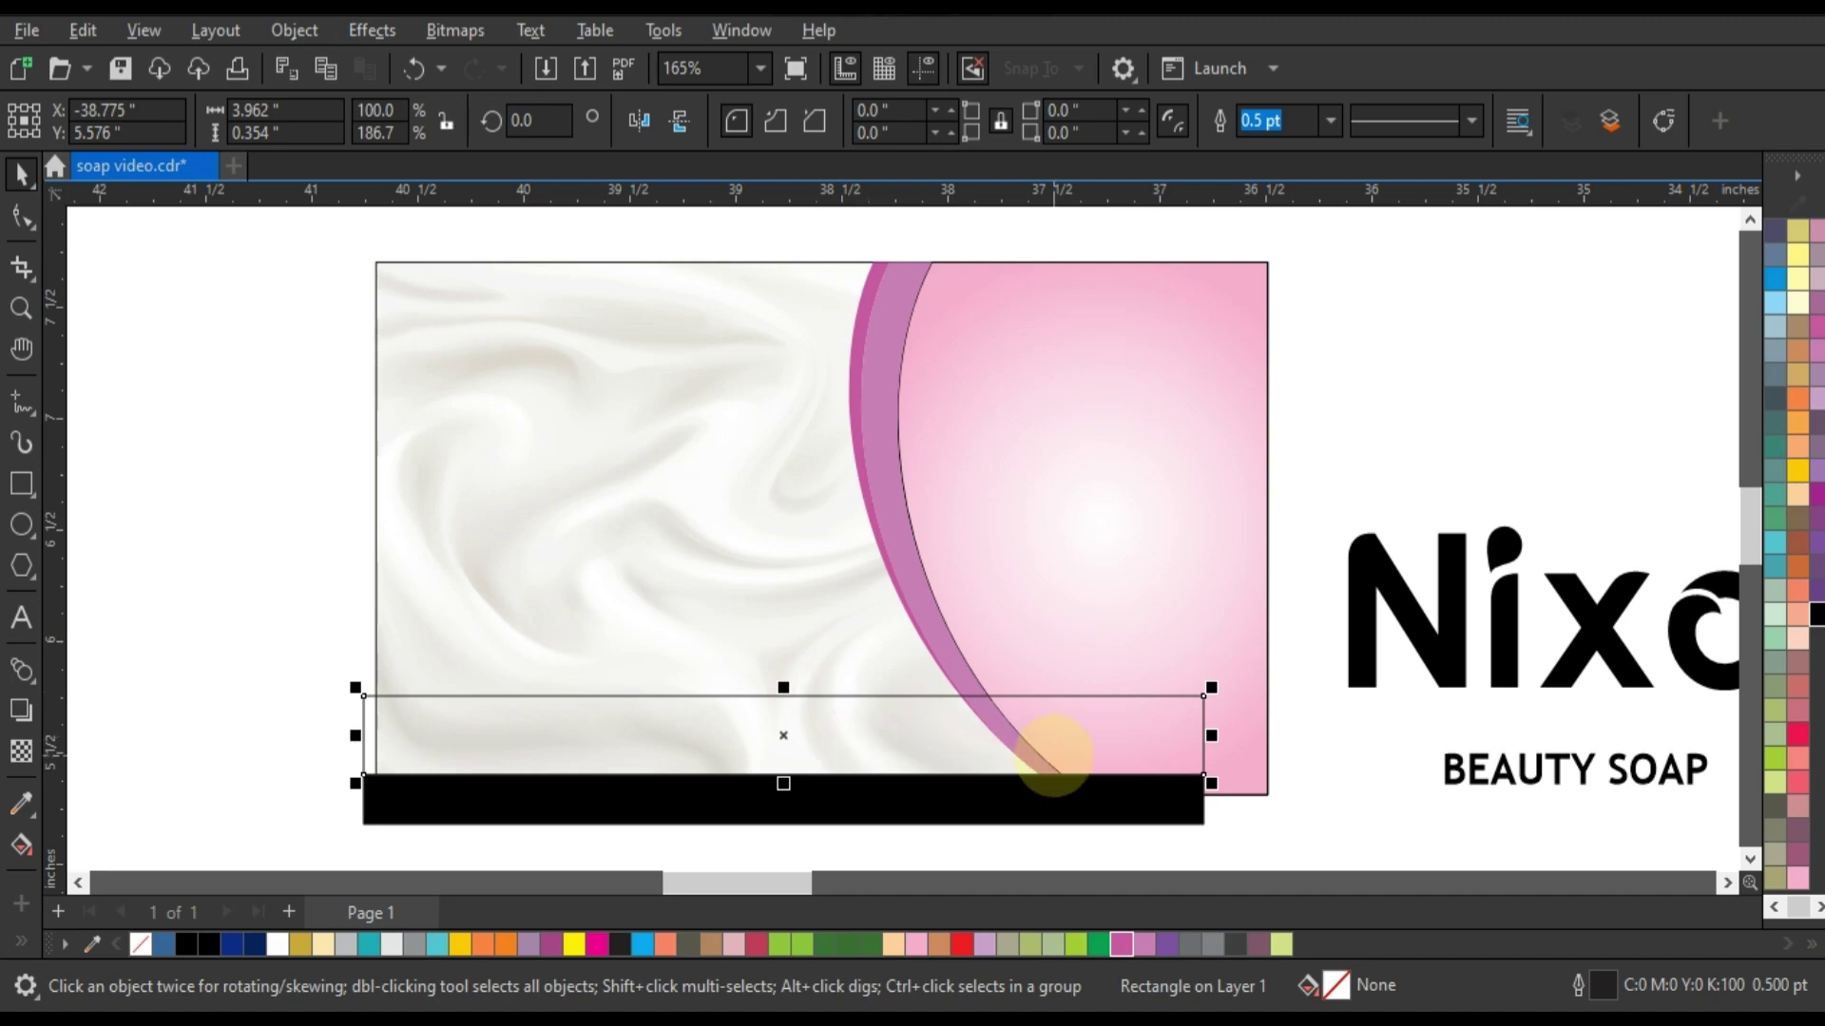
pyautogui.click(1167, 943)
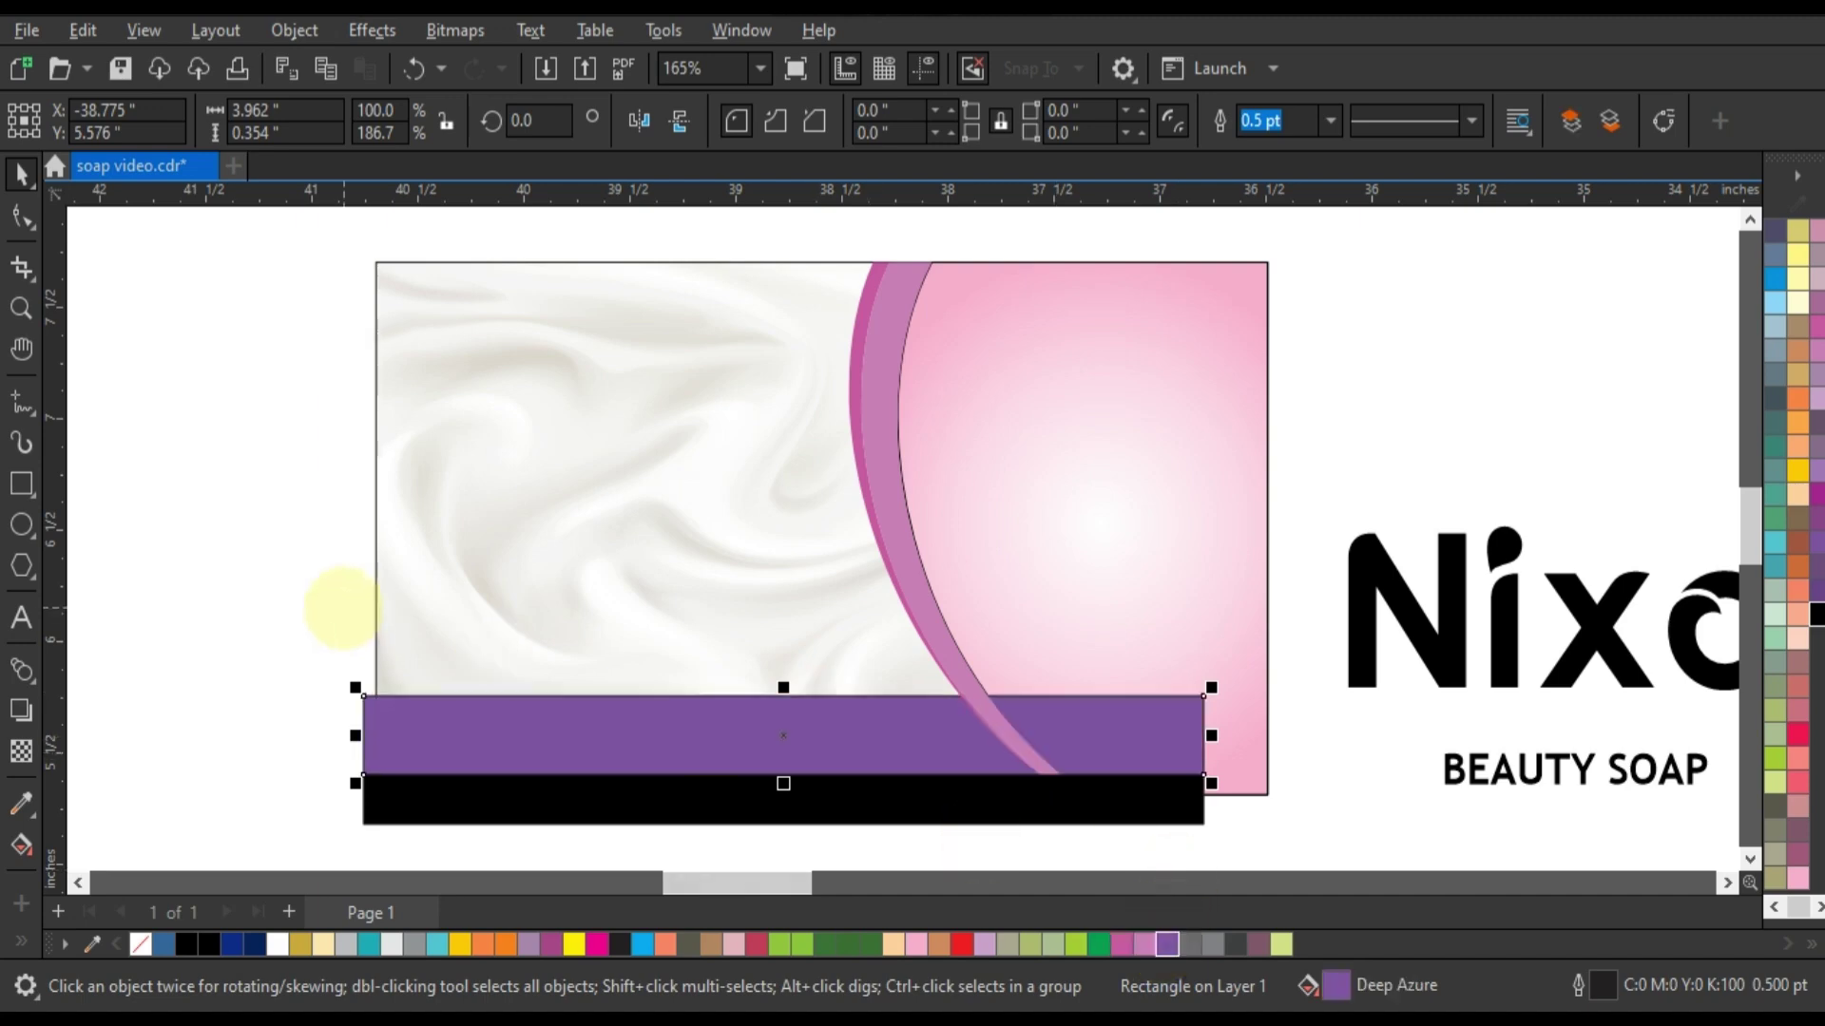
pyautogui.hotkey('ctrl', 'pagedown')
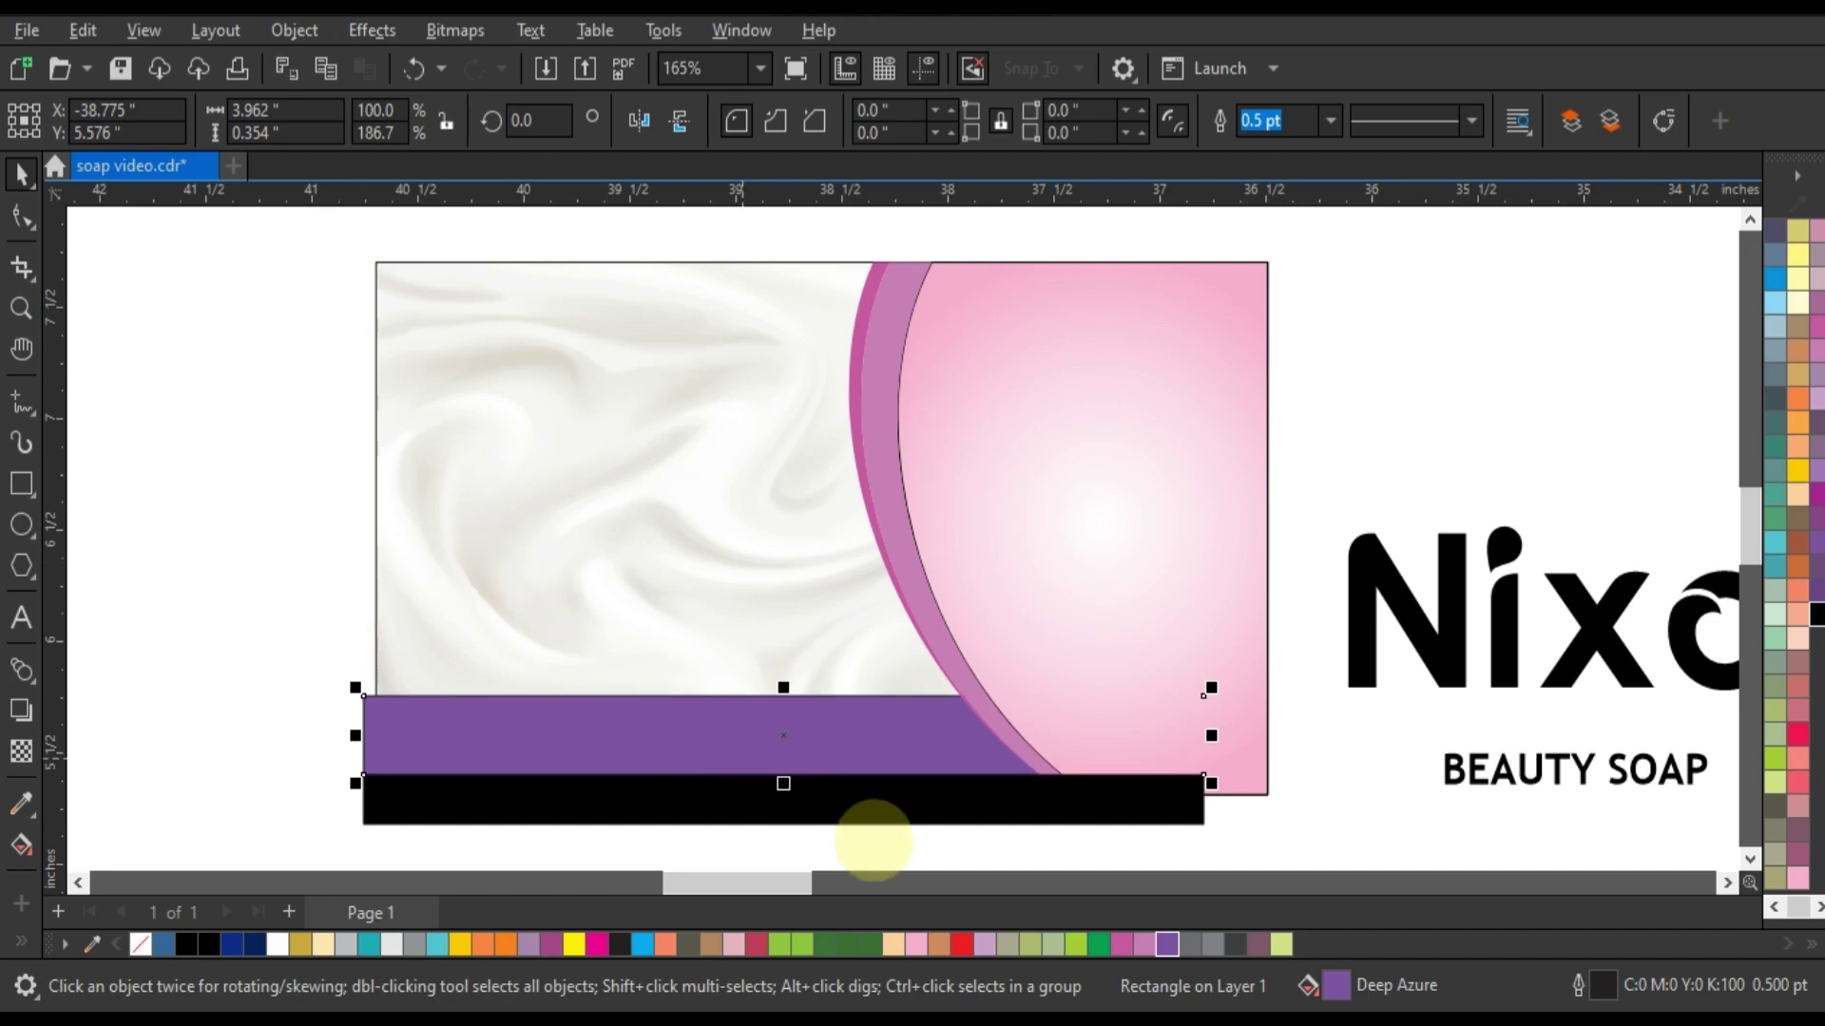
# Step: Stretch both bars taller, add thin stripe copies above, and select the stripes with the band
pyautogui.click(877, 811)
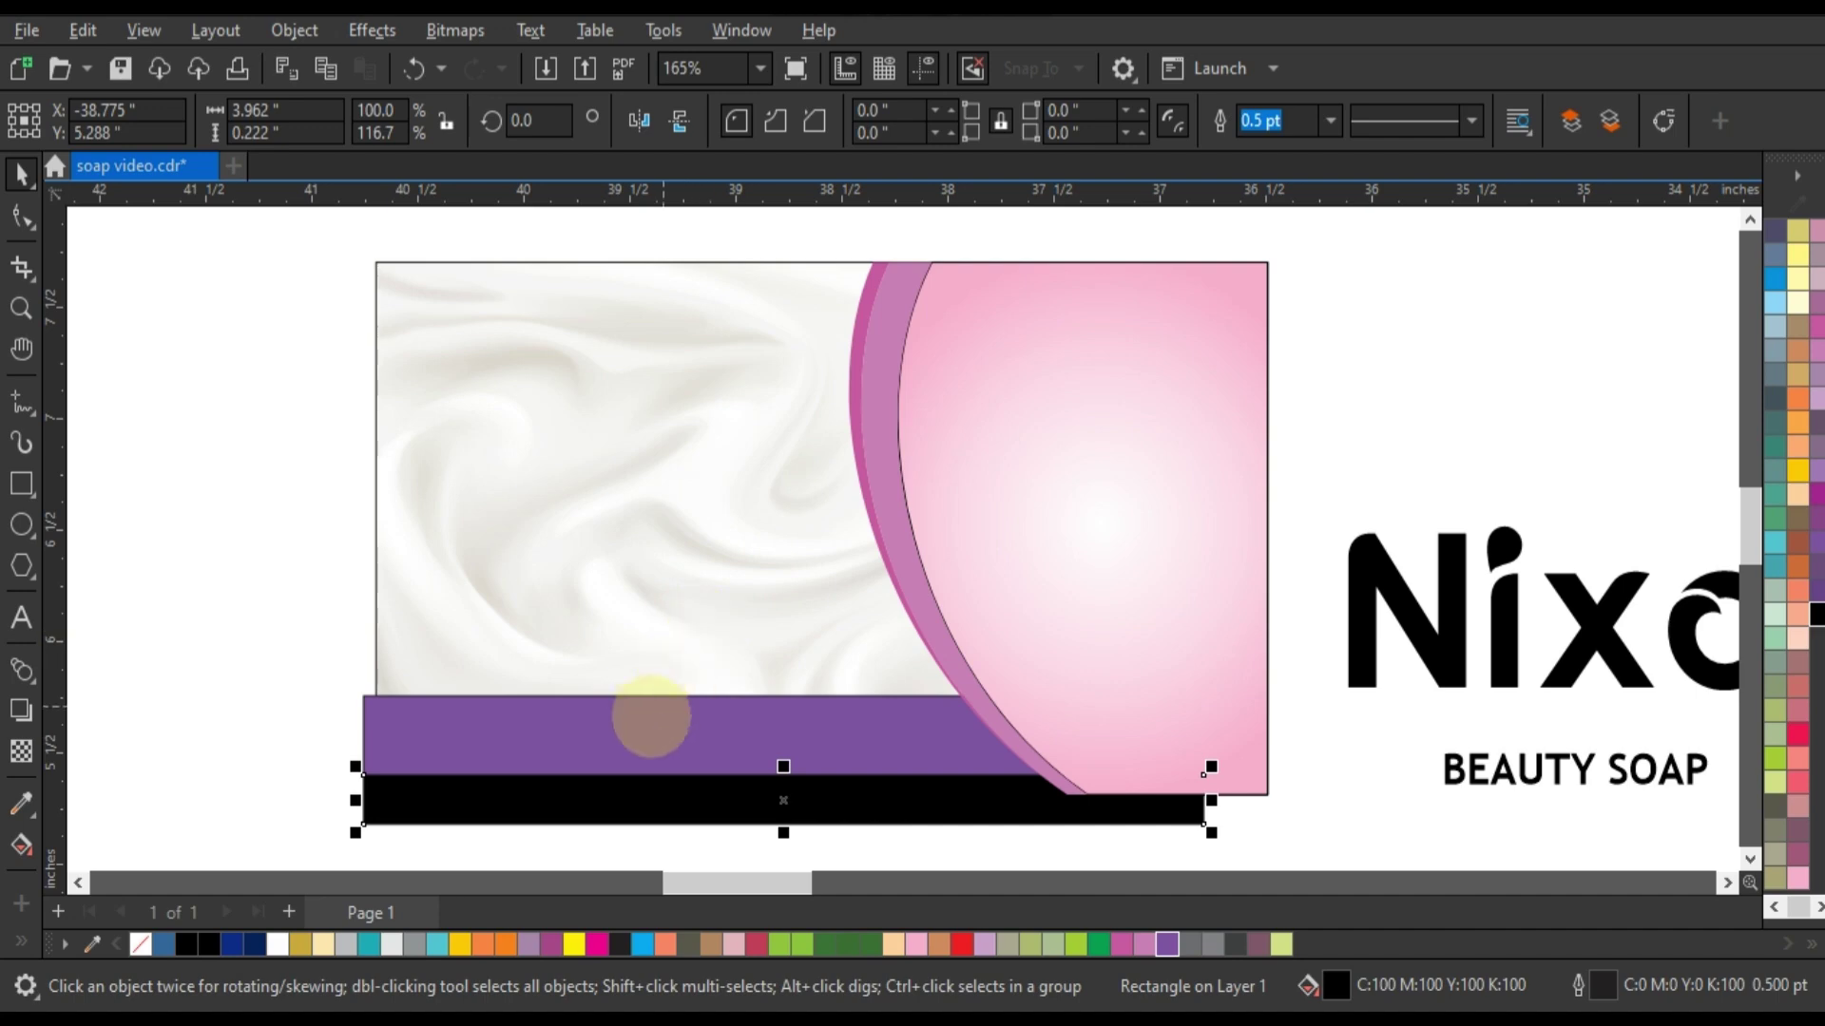
pyautogui.keyDown('shift'); pyautogui.click(647, 719); pyautogui.keyUp('shift')
pyautogui.moveTo(783, 692); pyautogui.dragTo(783, 643)
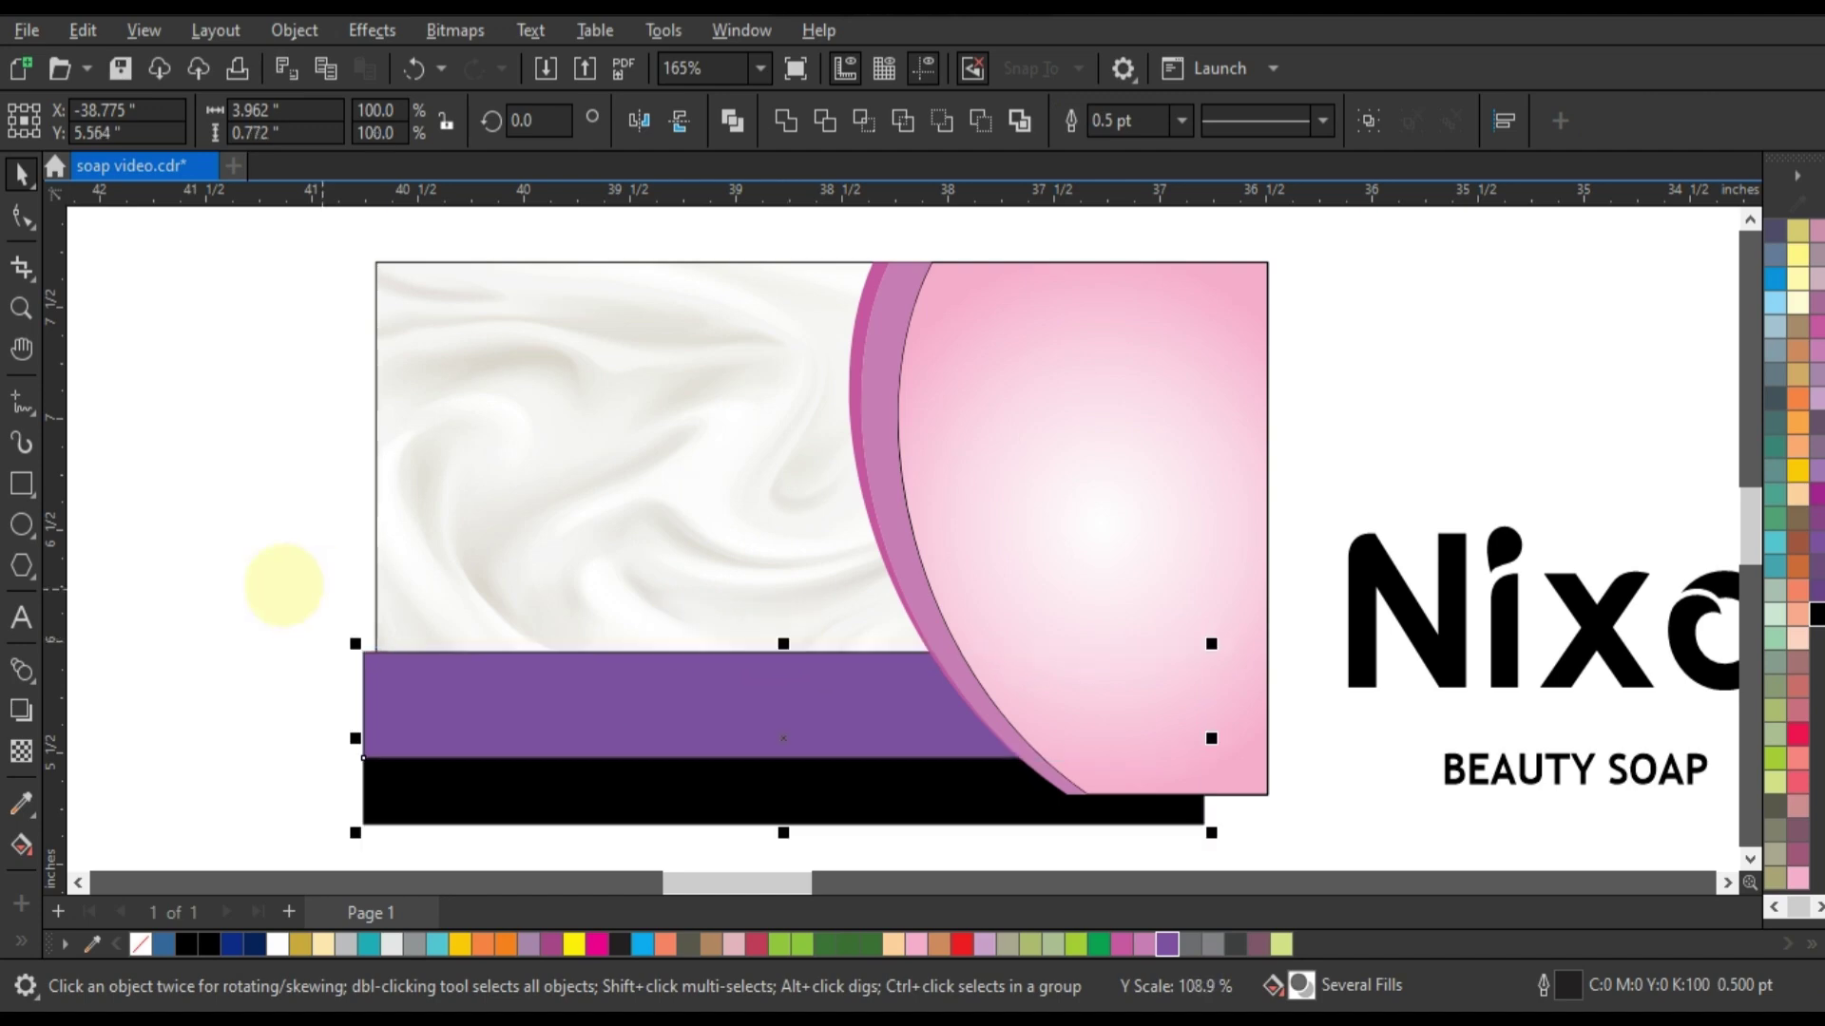
pyautogui.click(530, 693)
pyautogui.moveTo(783, 761)
pyautogui.mouseDown()
pyautogui.moveTo(787, 635)
pyautogui.moveTo(809, 662)
pyautogui.mouseUp()
pyautogui.moveTo(1201, 697); pyautogui.dragTo(1202, 697)
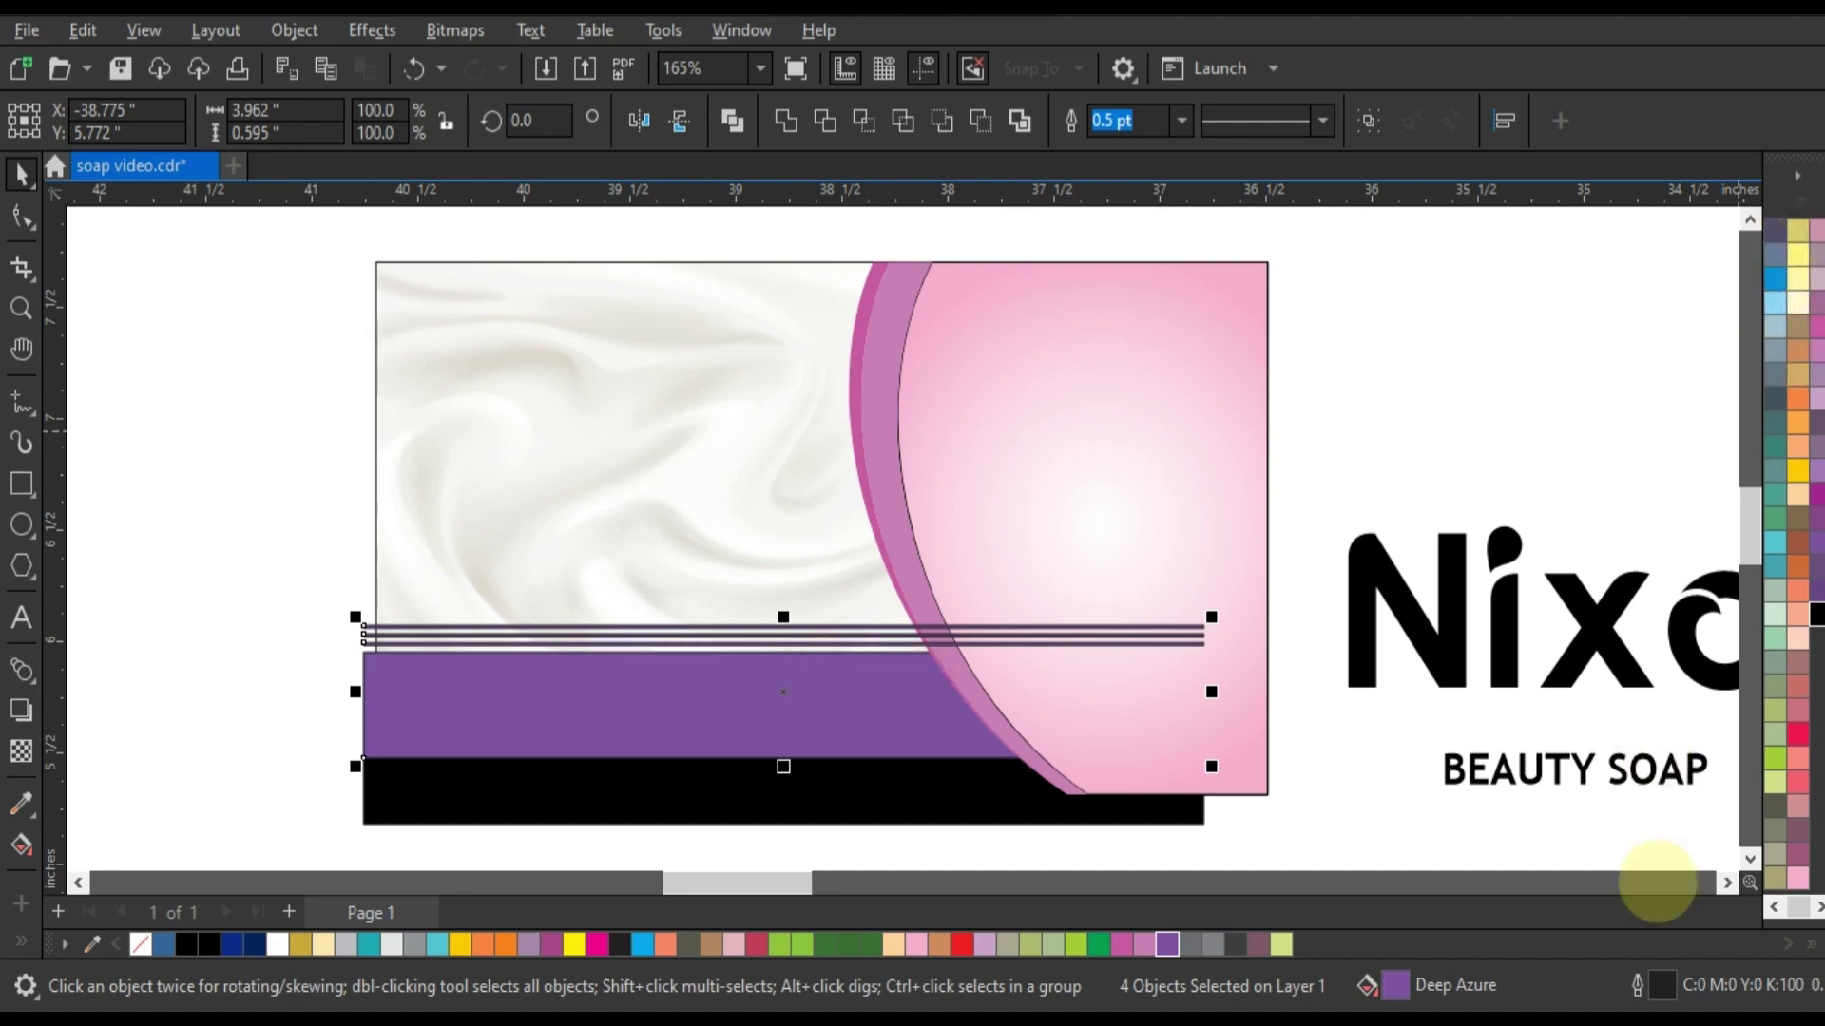
# Step: Remove the outlines from the stripes and band and fill them purple
pyautogui.click(1774, 907)
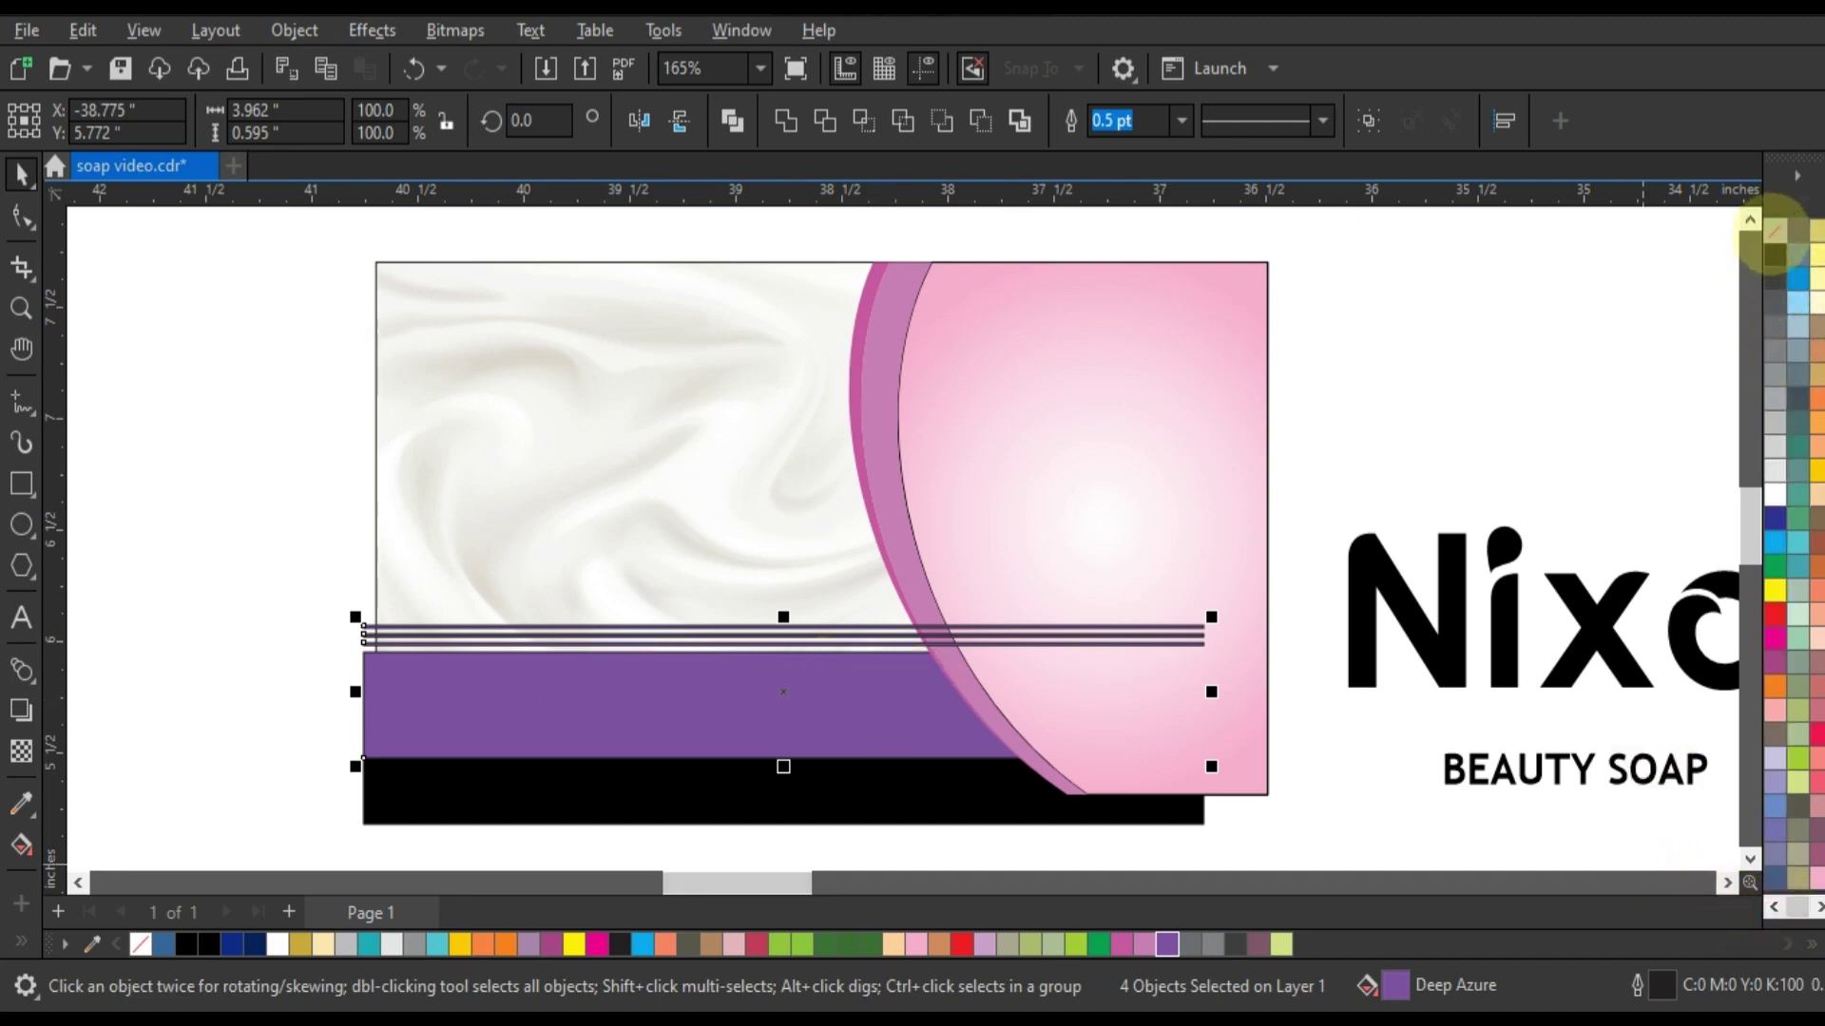
pyautogui.rightClick(1773, 239)
pyautogui.click(1736, 253)
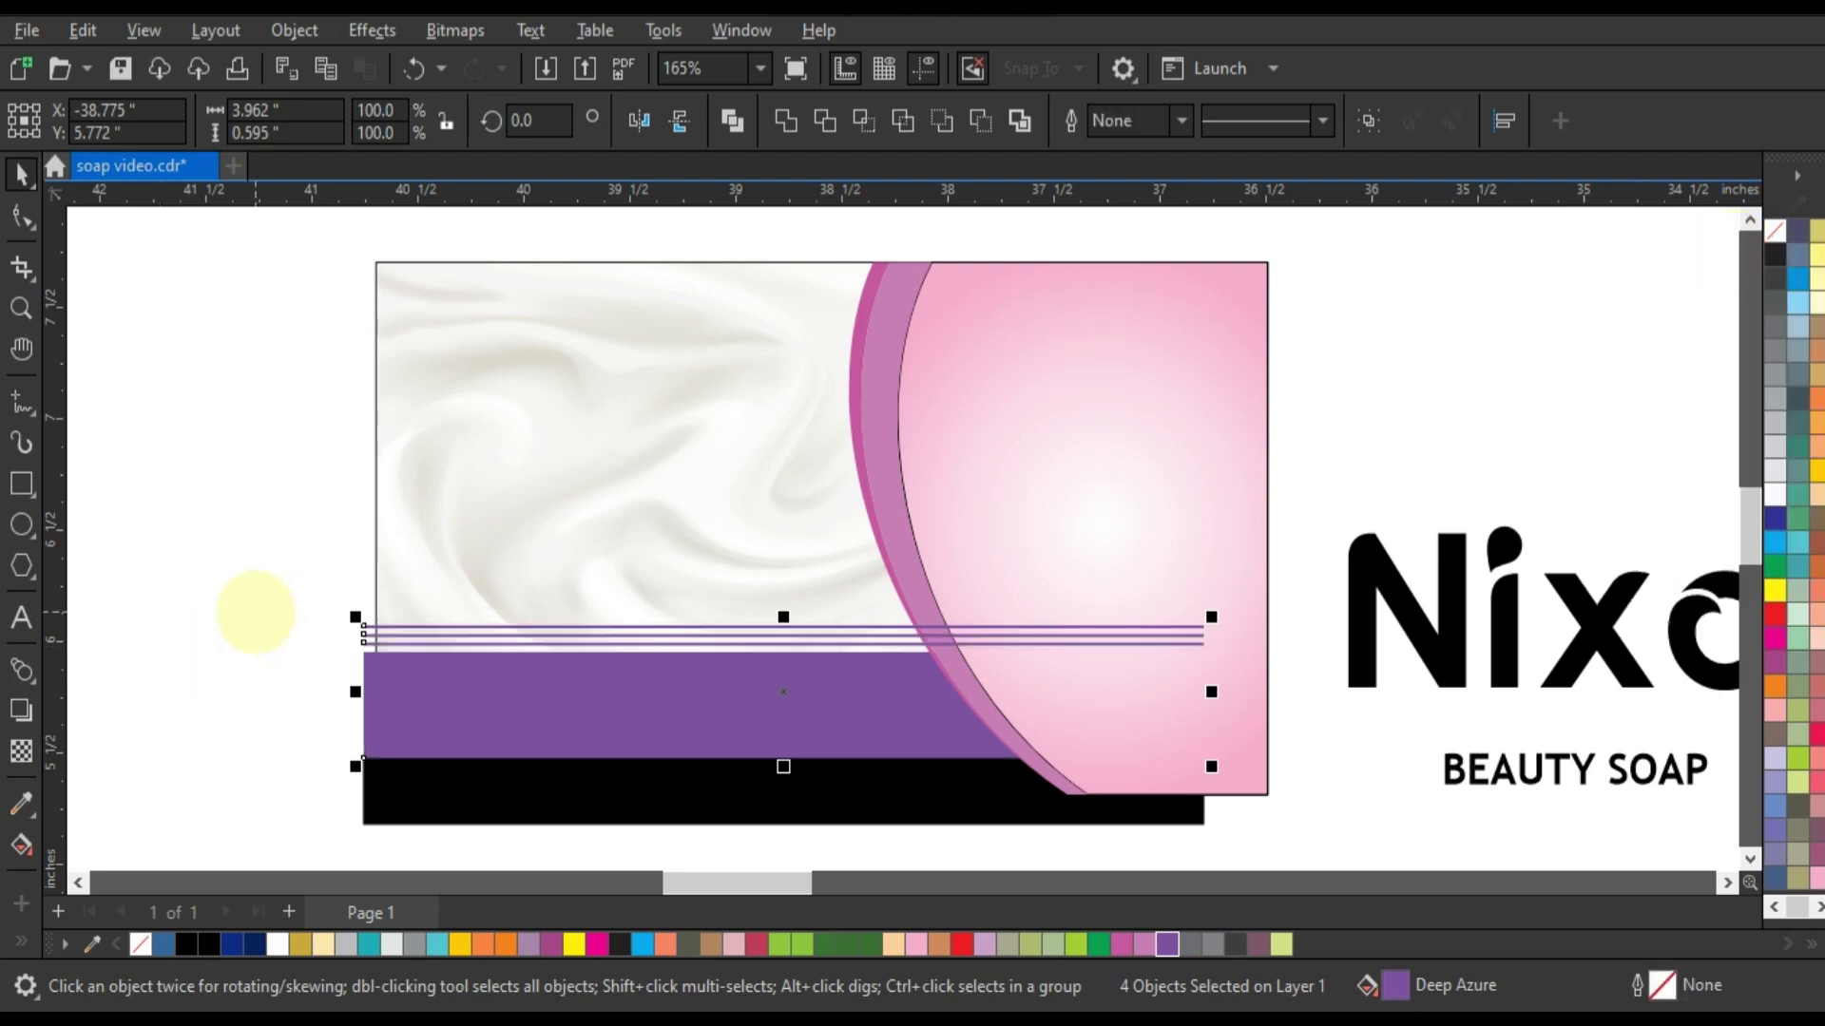
pyautogui.click(255, 613)
pyautogui.moveTo(304, 613); pyautogui.dragTo(1226, 780)
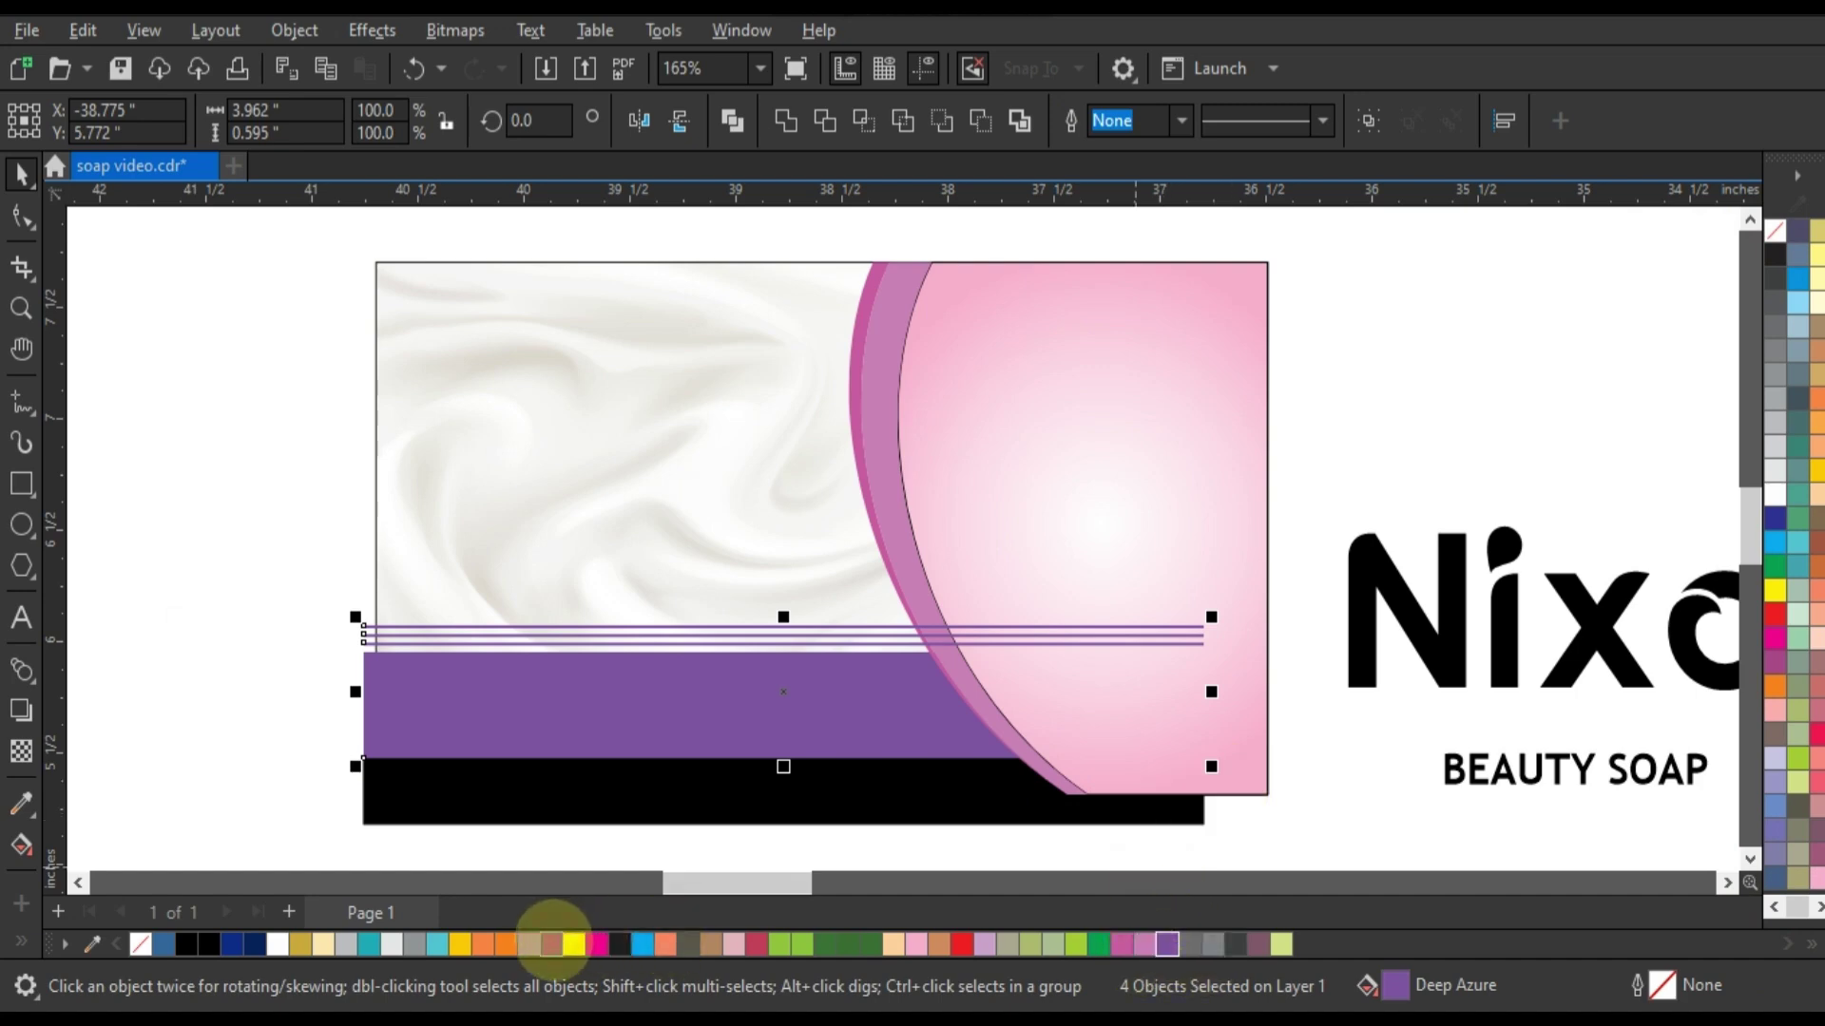
pyautogui.moveTo(552, 944); pyautogui.dragTo(784, 692)
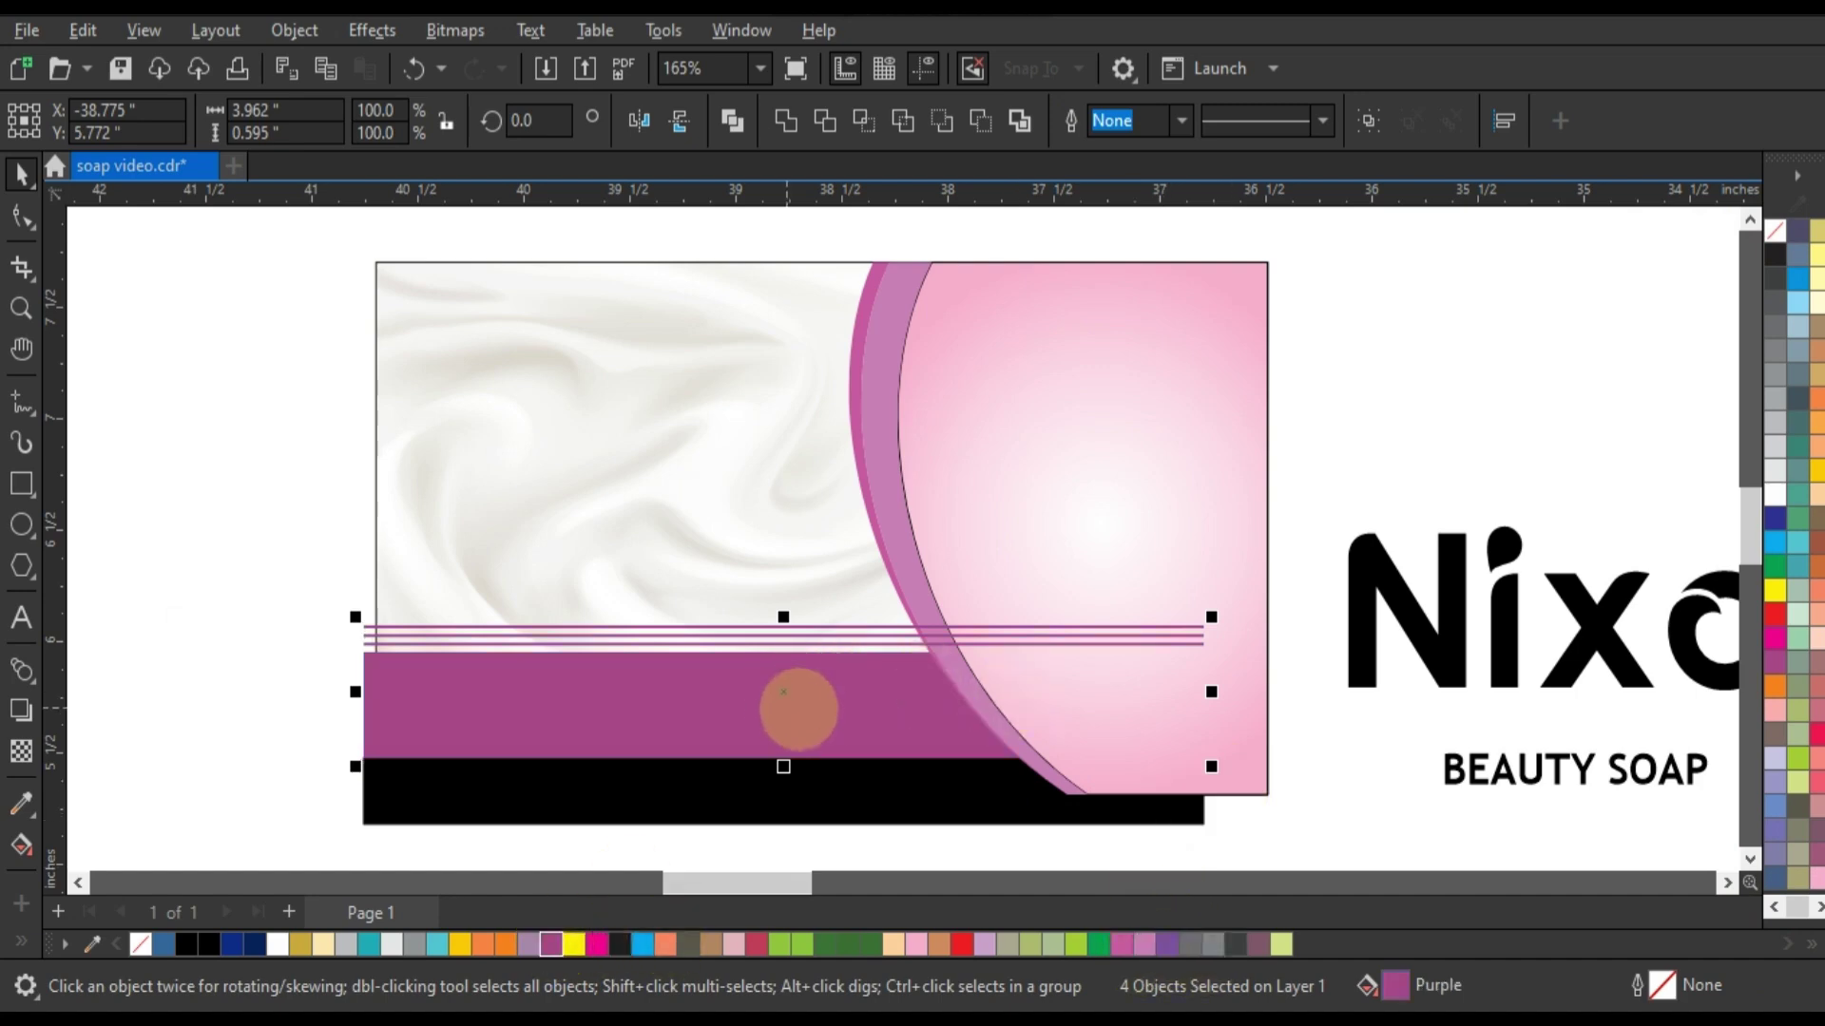
# Step: Add the black bar and PowerClip all the bars inside the card image
pyautogui.keyDown('shift'); pyautogui.click(819, 794); pyautogui.keyUp('shift')
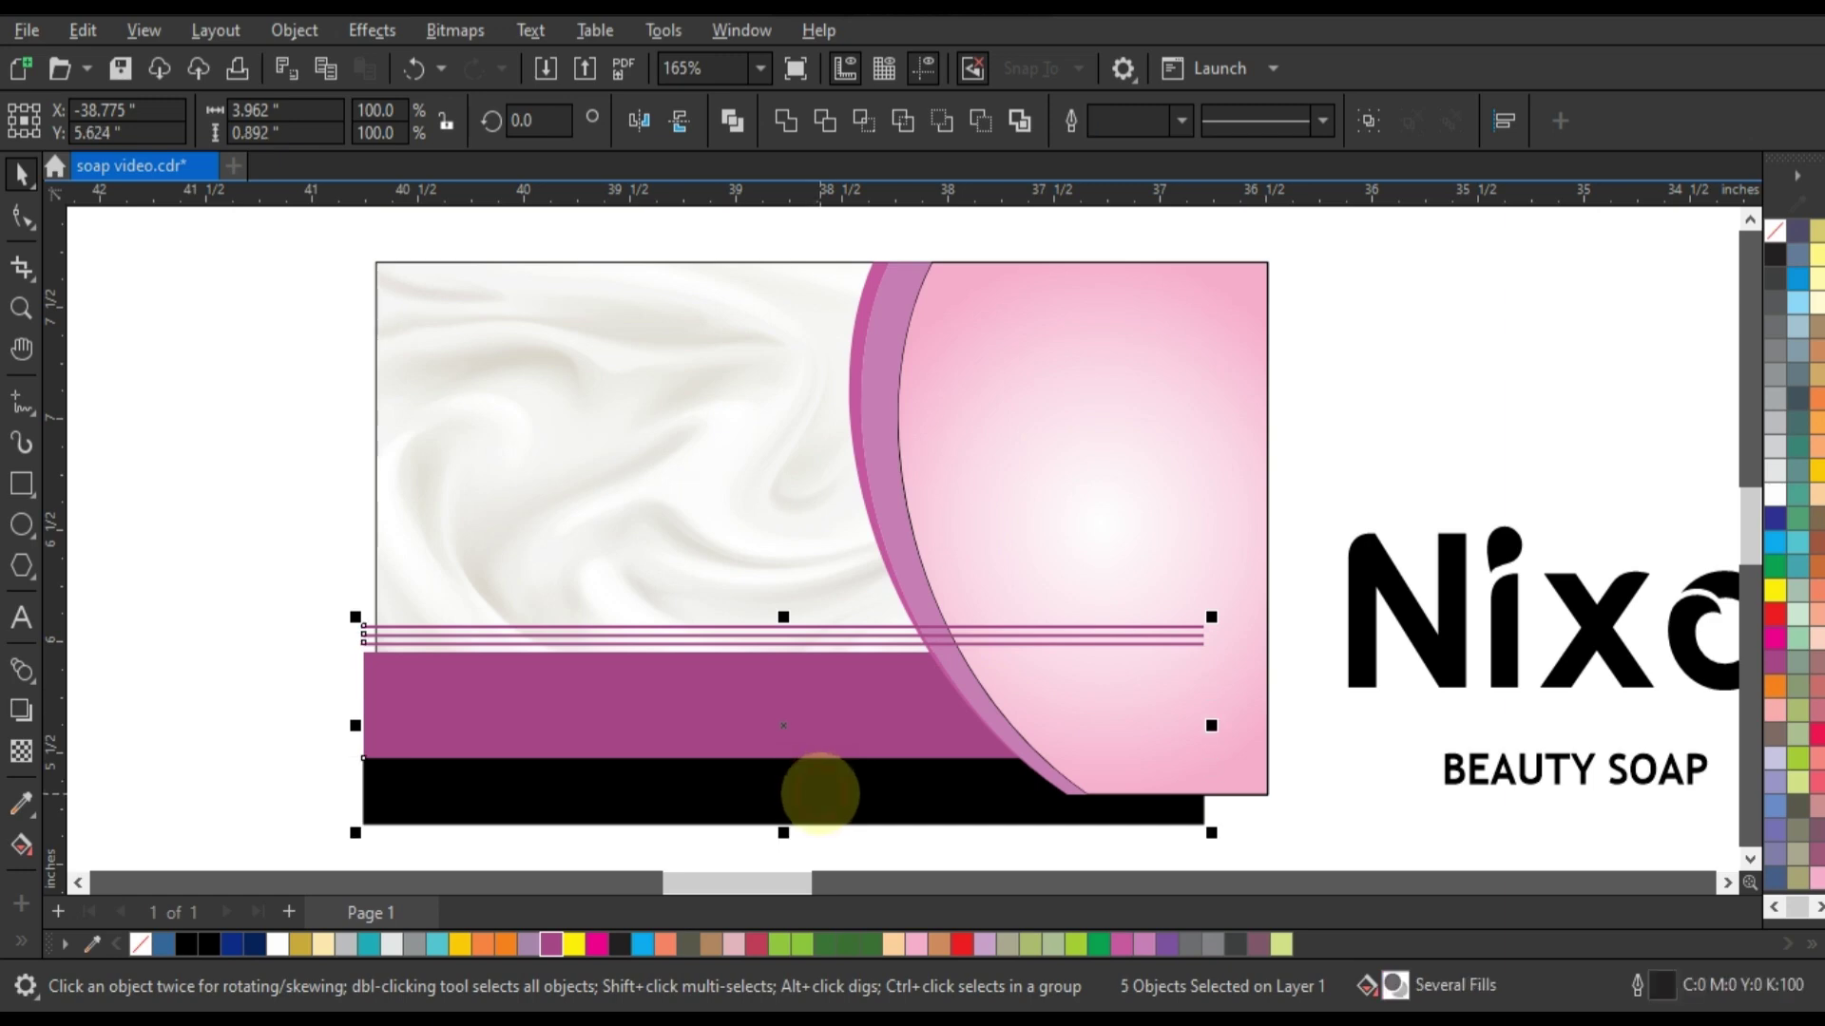
pyautogui.rightClick(819, 794)
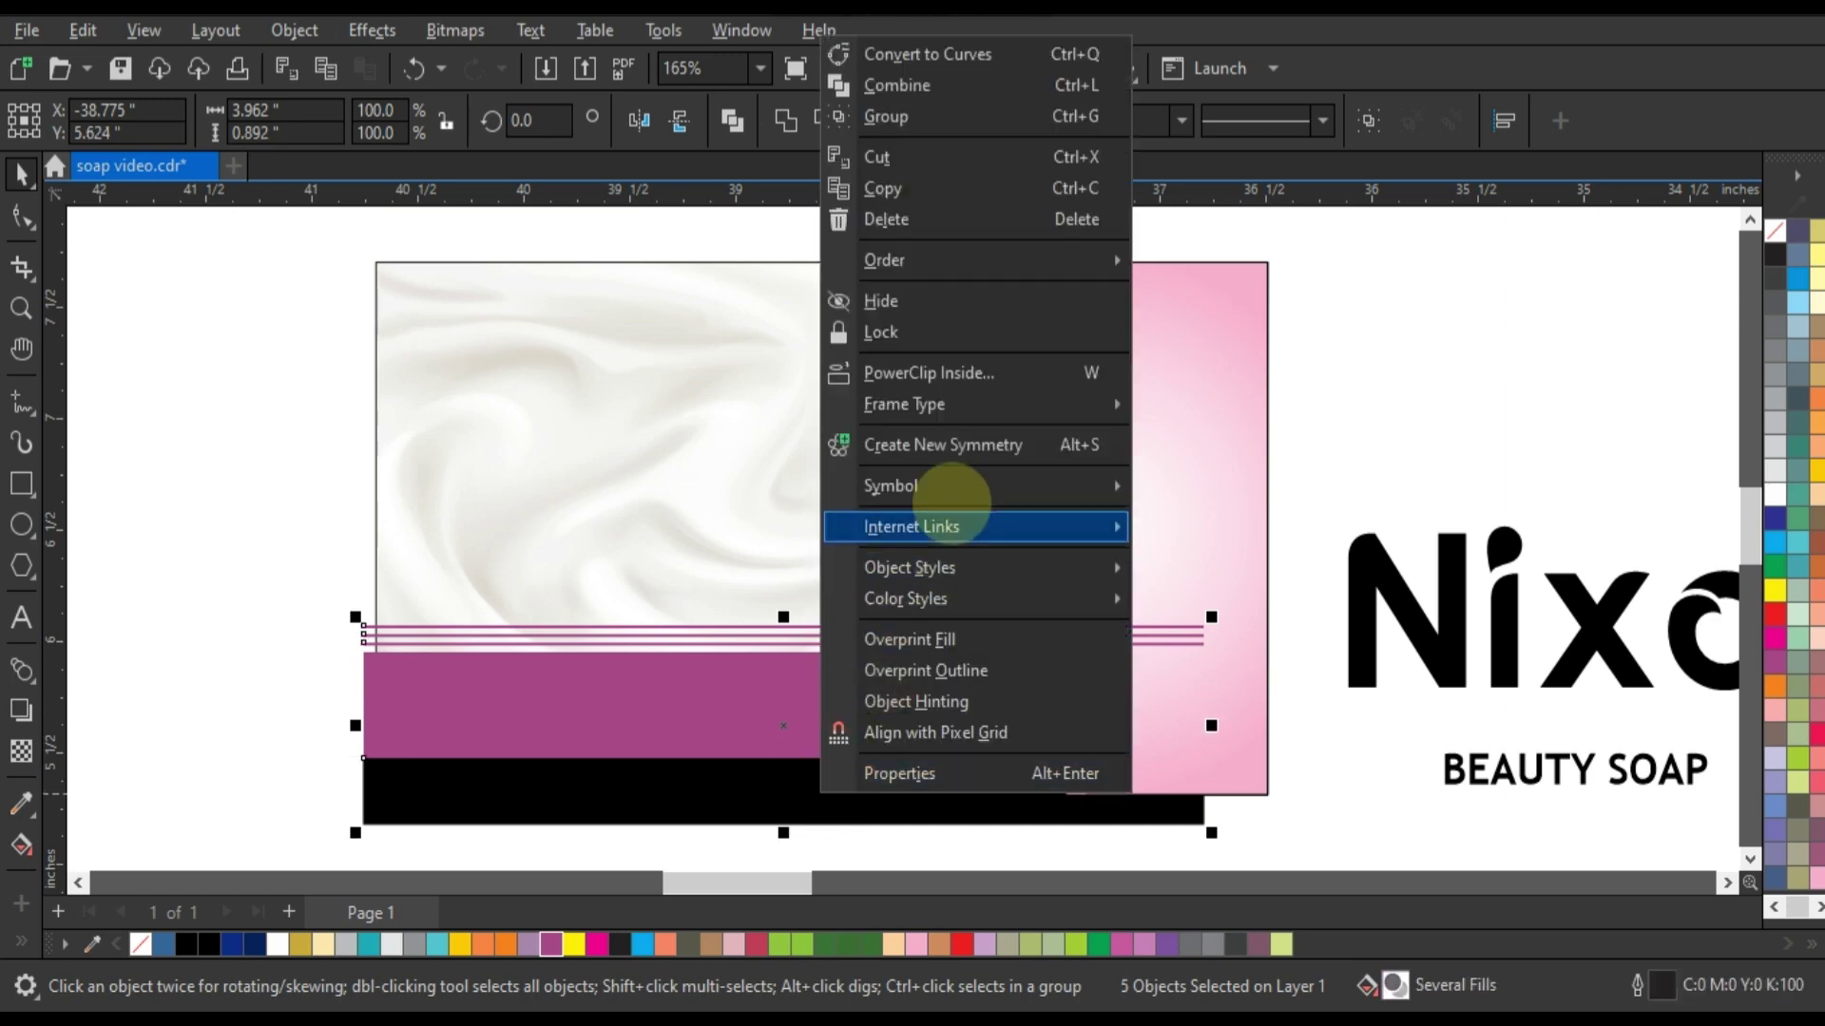
pyautogui.click(951, 373)
pyautogui.click(631, 387)
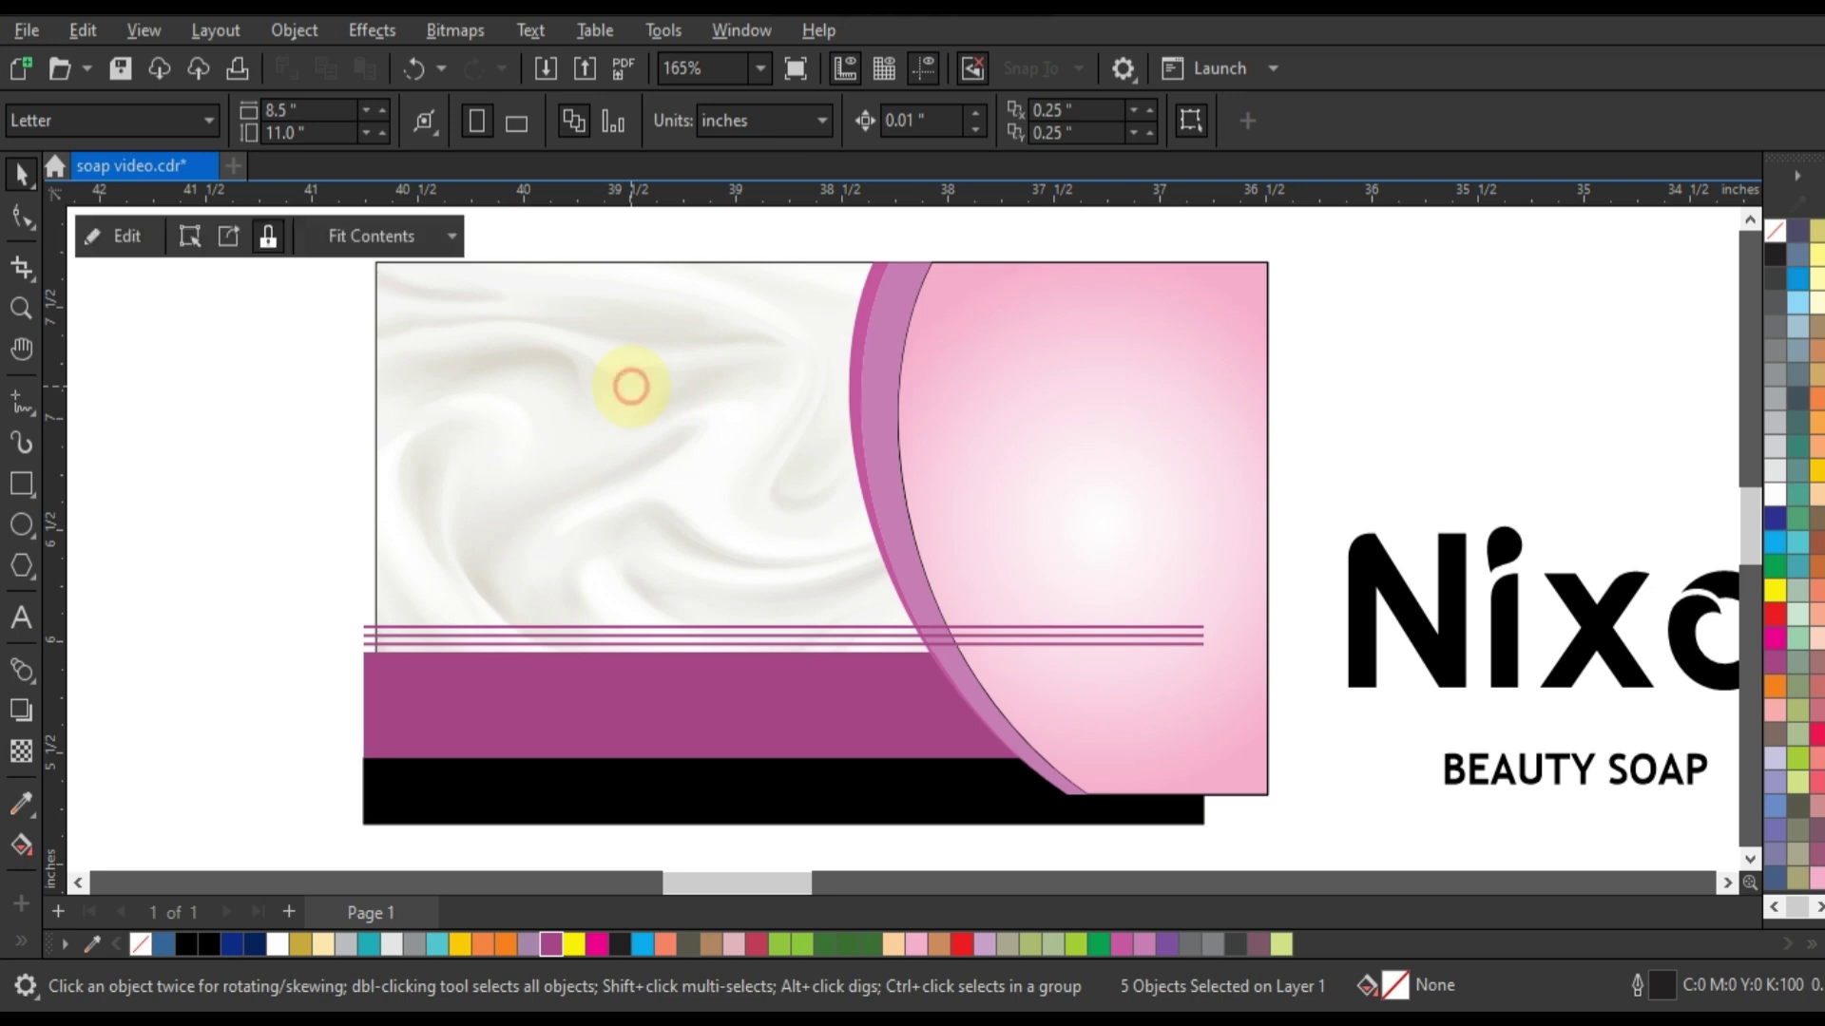
# Step: Remove the pink arc's outline
pyautogui.click(321, 540)
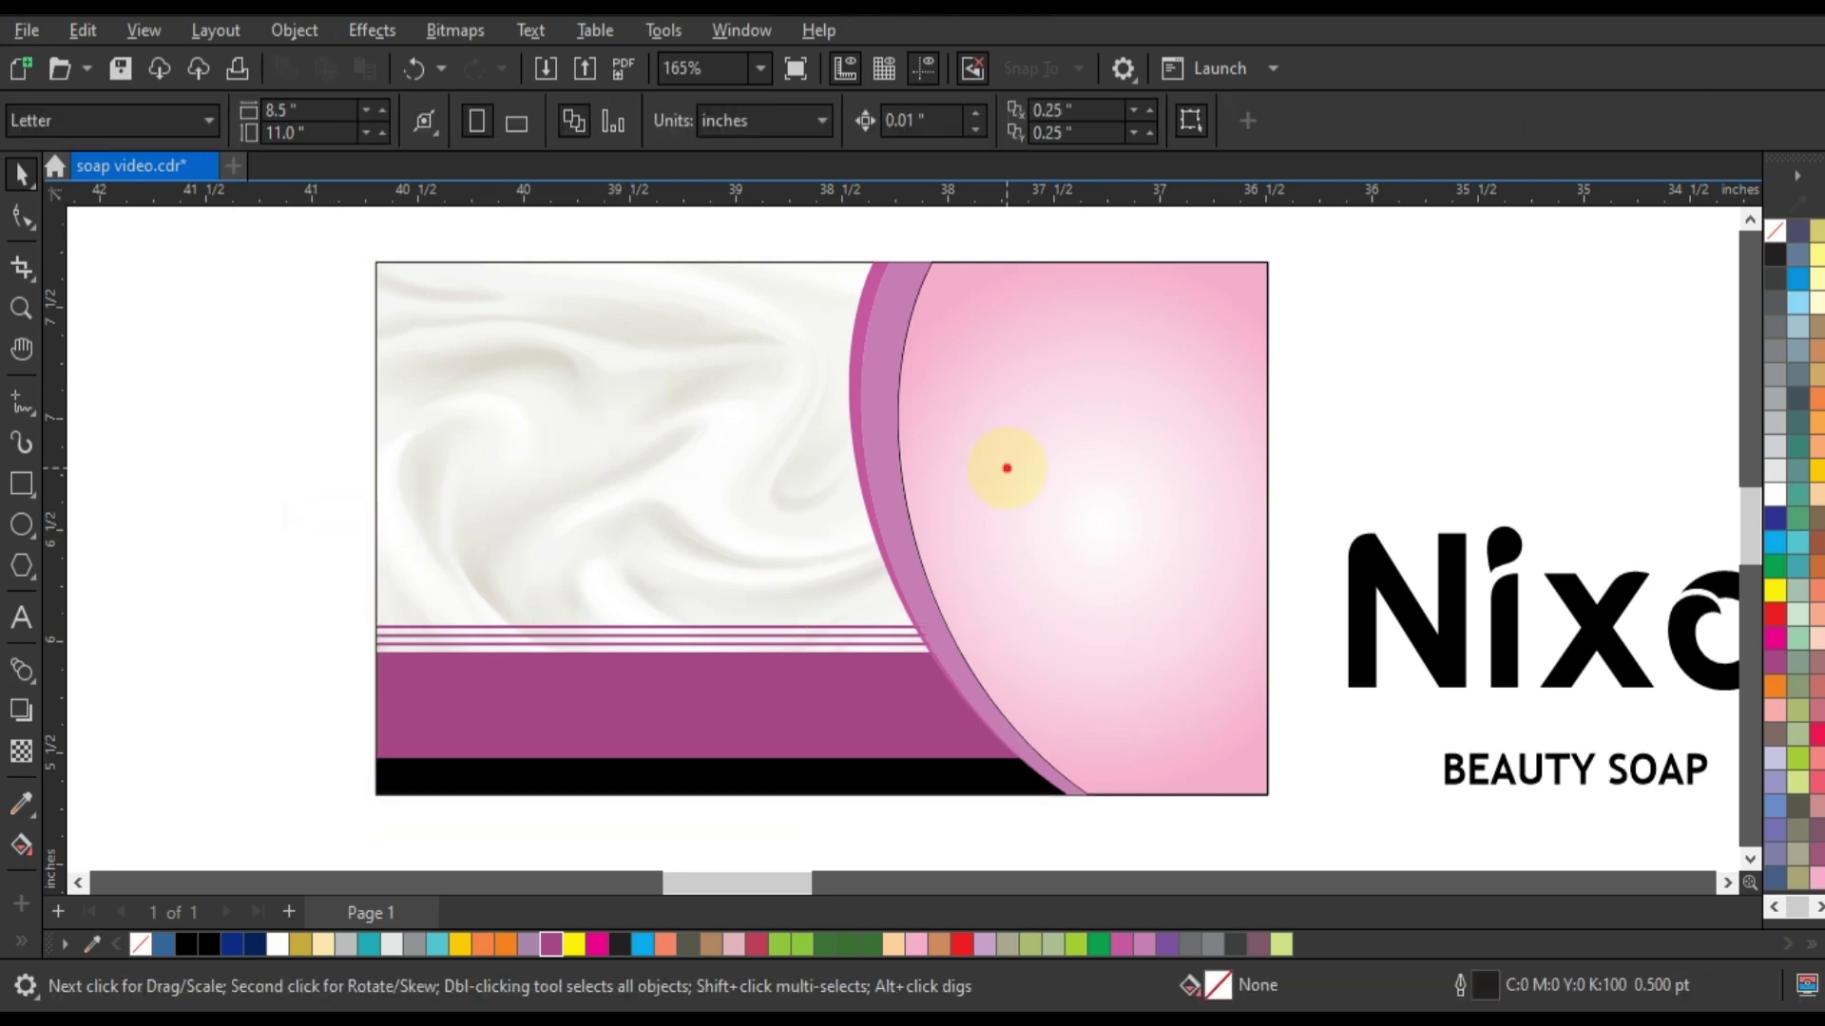
pyautogui.click(1006, 467)
pyautogui.rightClick(1770, 238)
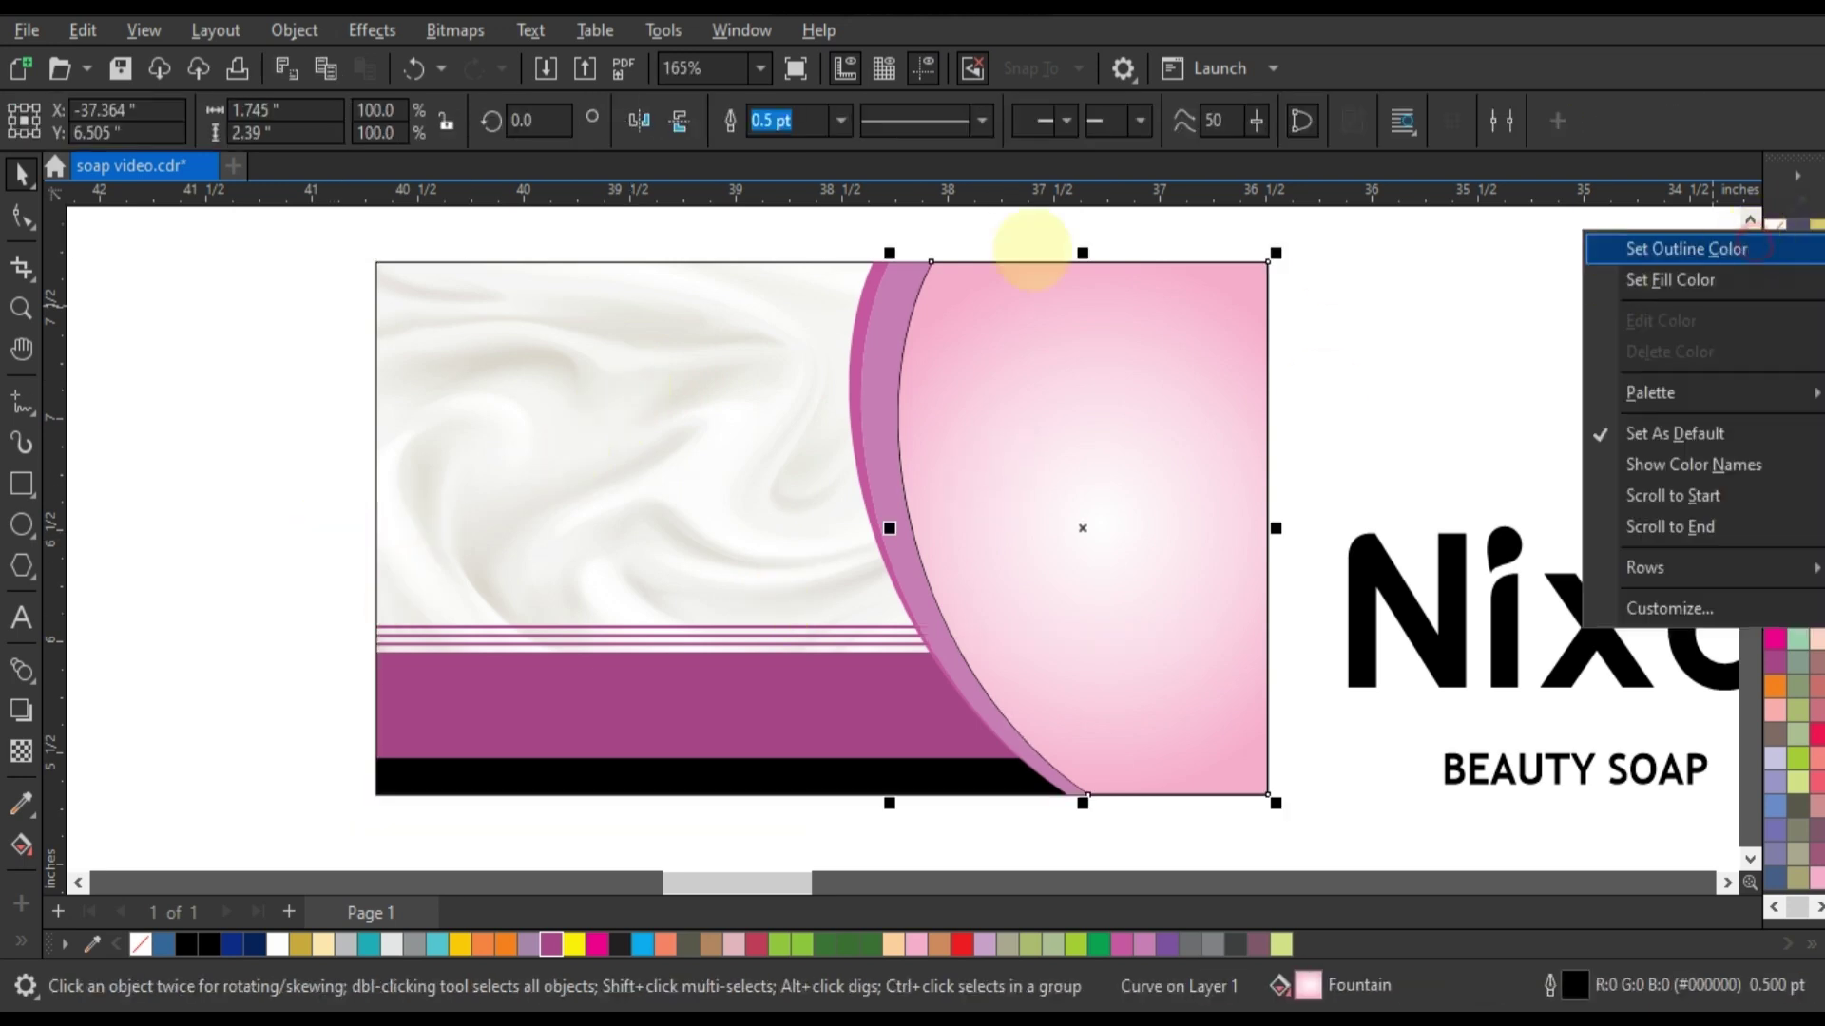
pyautogui.click(1757, 248)
pyautogui.click(889, 227)
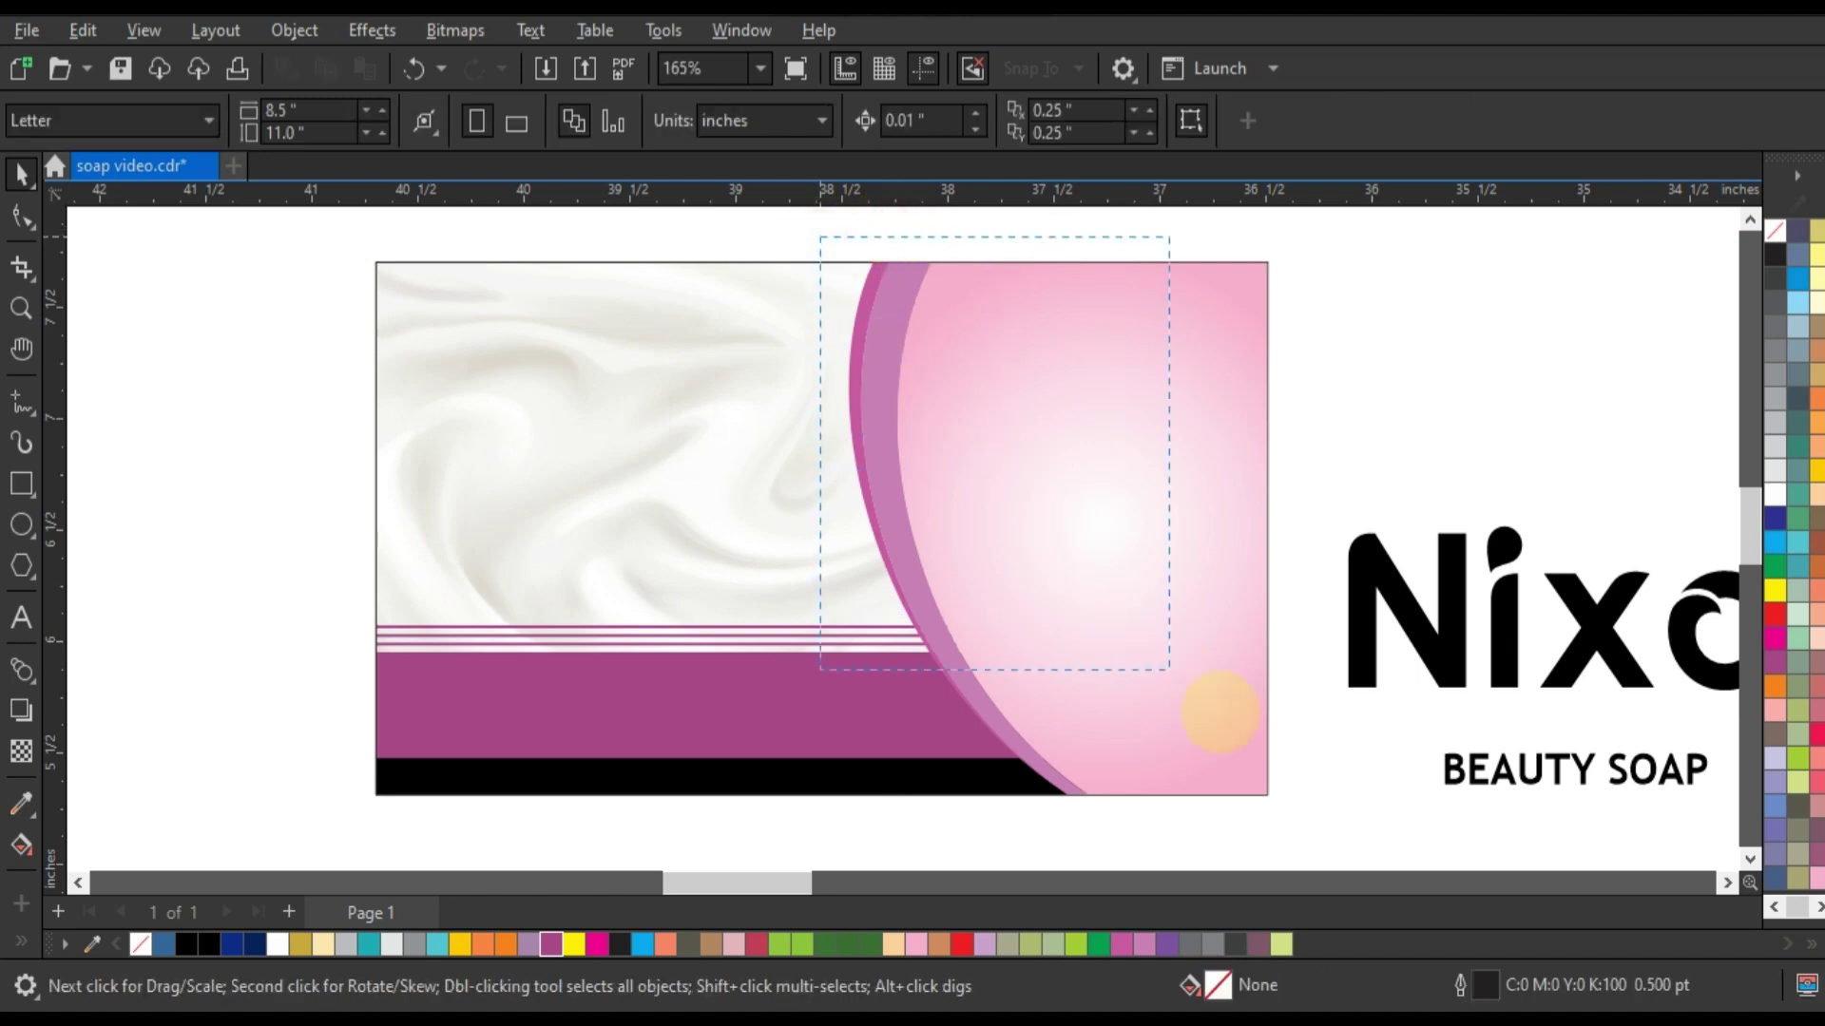
pyautogui.moveTo(1220, 713); pyautogui.dragTo(1309, 804)
pyautogui.click(371, 423)
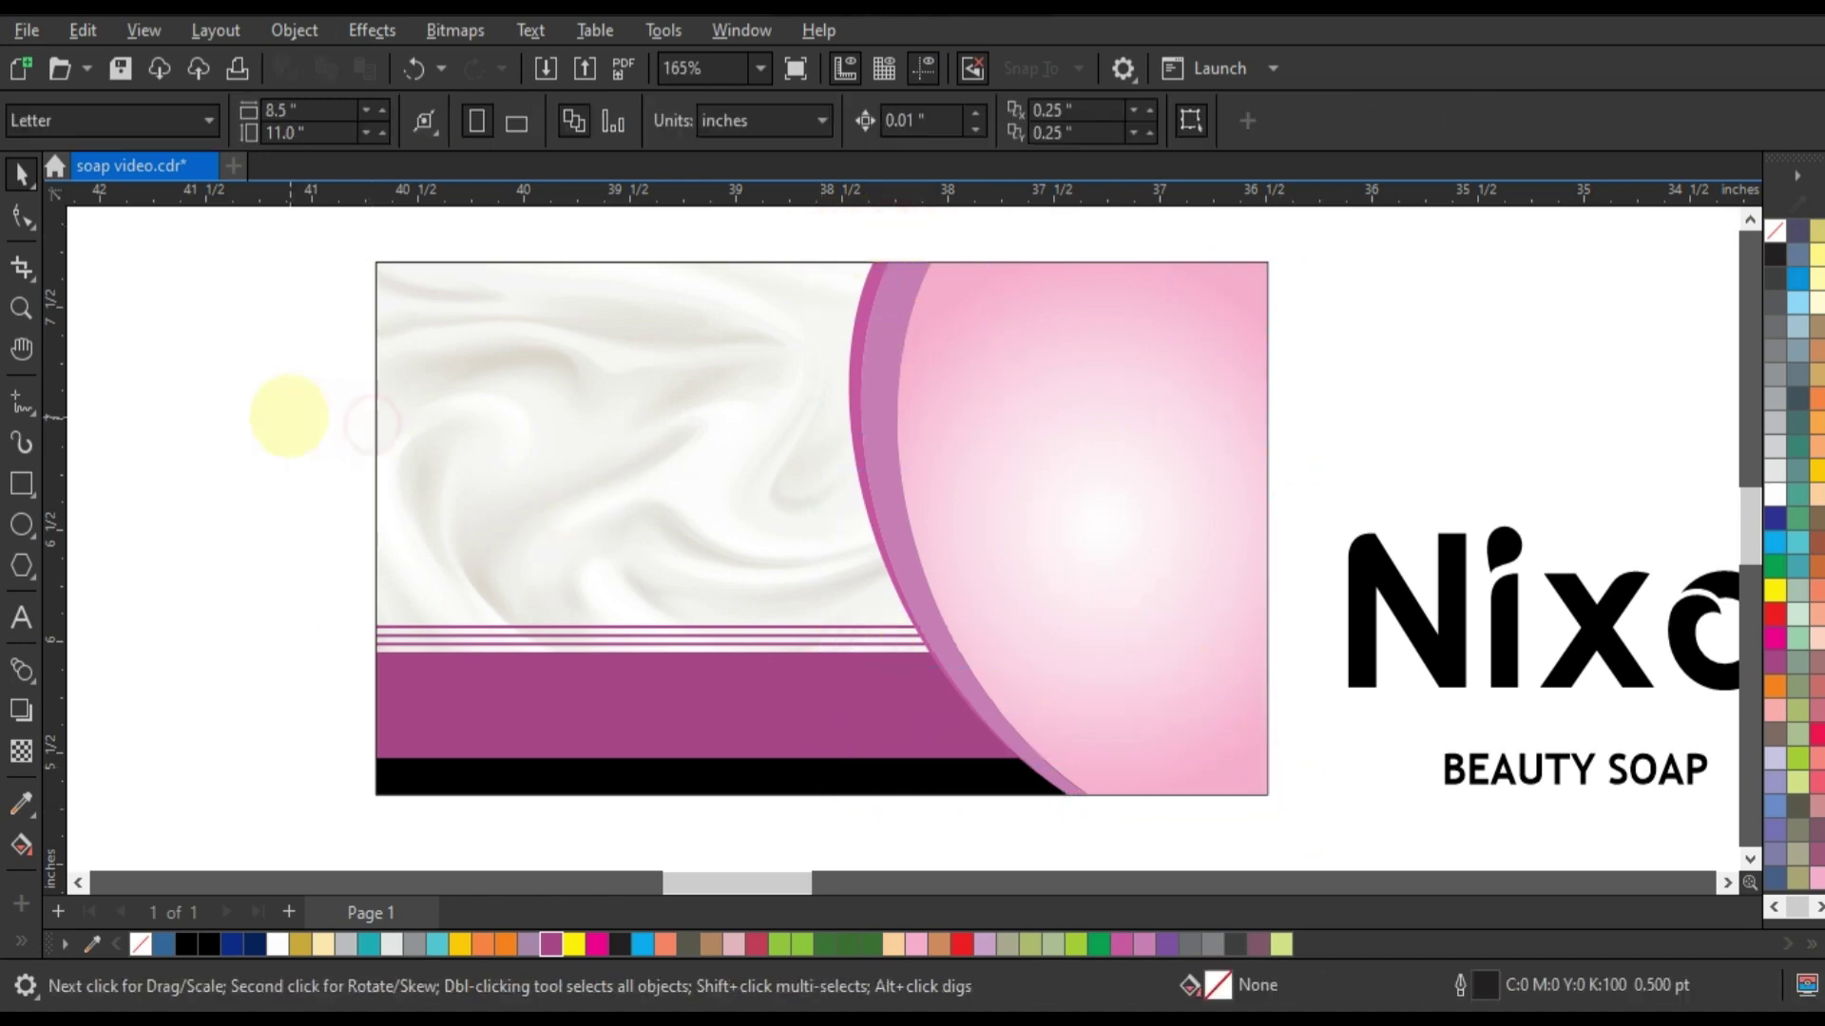
# Step: Move the Nixon logo onto the card's left side and resize it to about 134 percent
pyautogui.click(1609, 631)
pyautogui.moveTo(1609, 631); pyautogui.dragTo(668, 460)
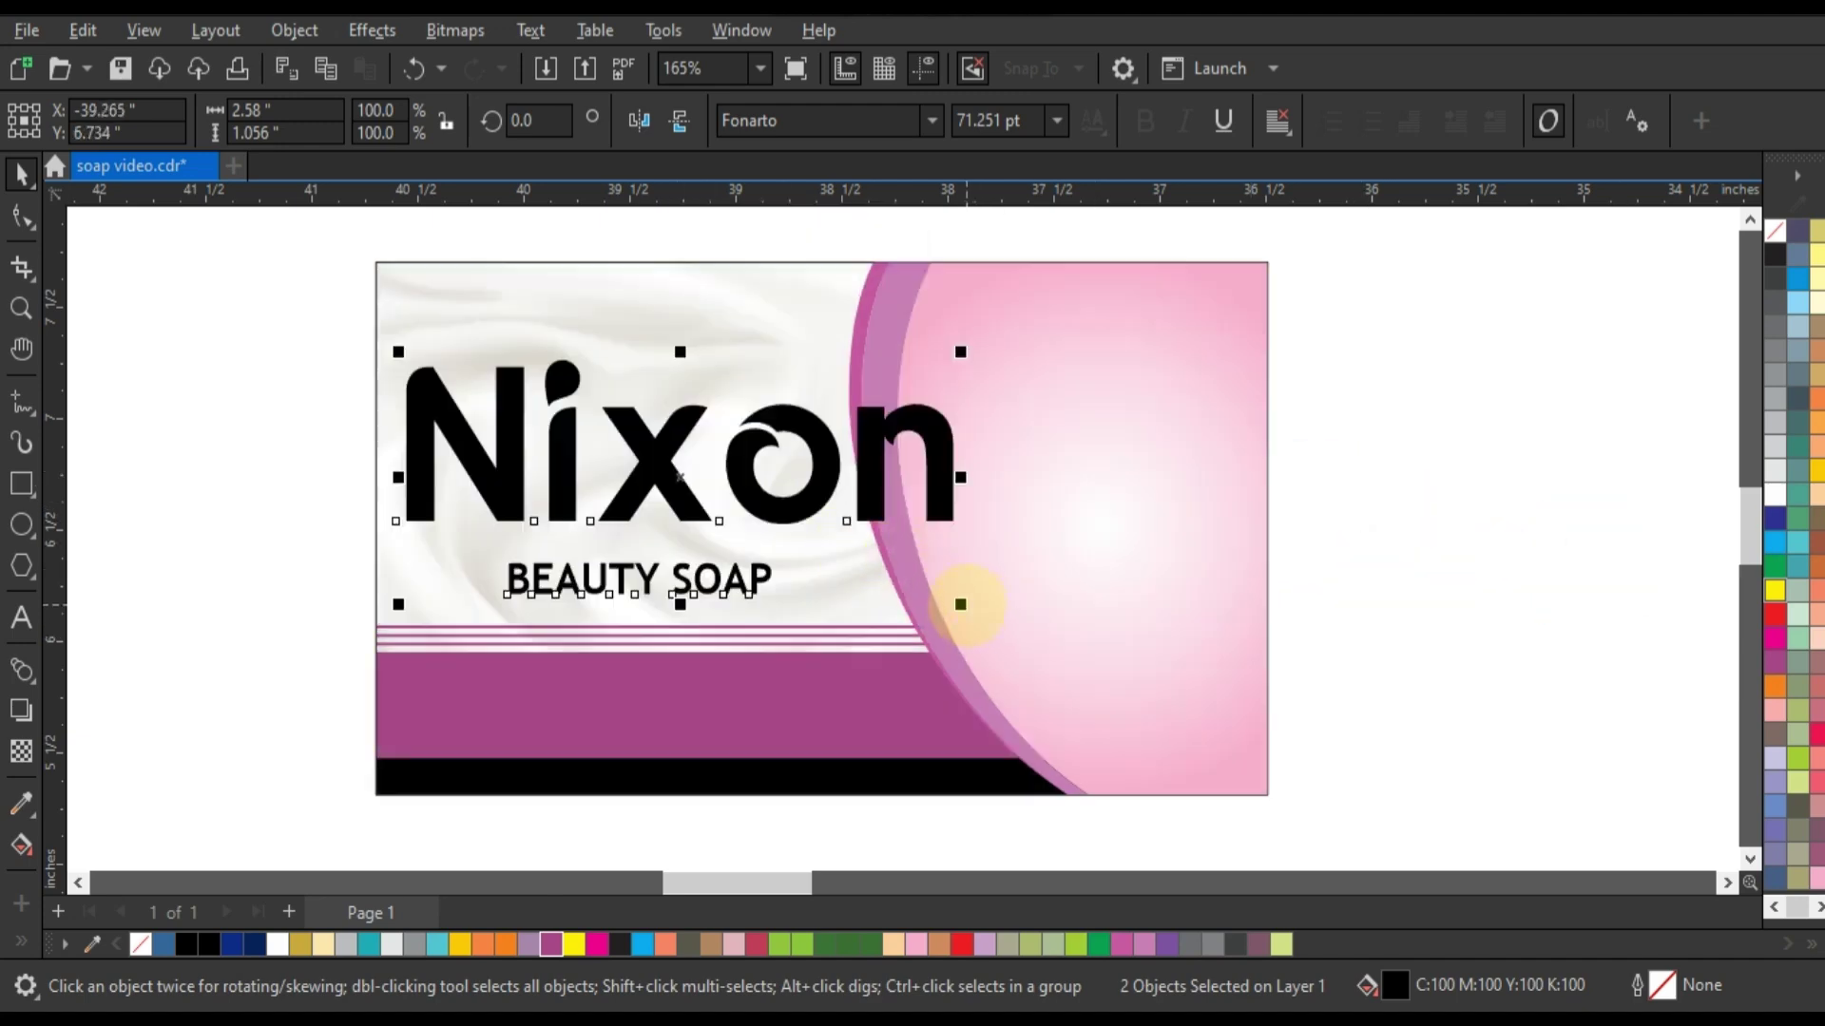
pyautogui.moveTo(960, 605); pyautogui.dragTo(813, 571)
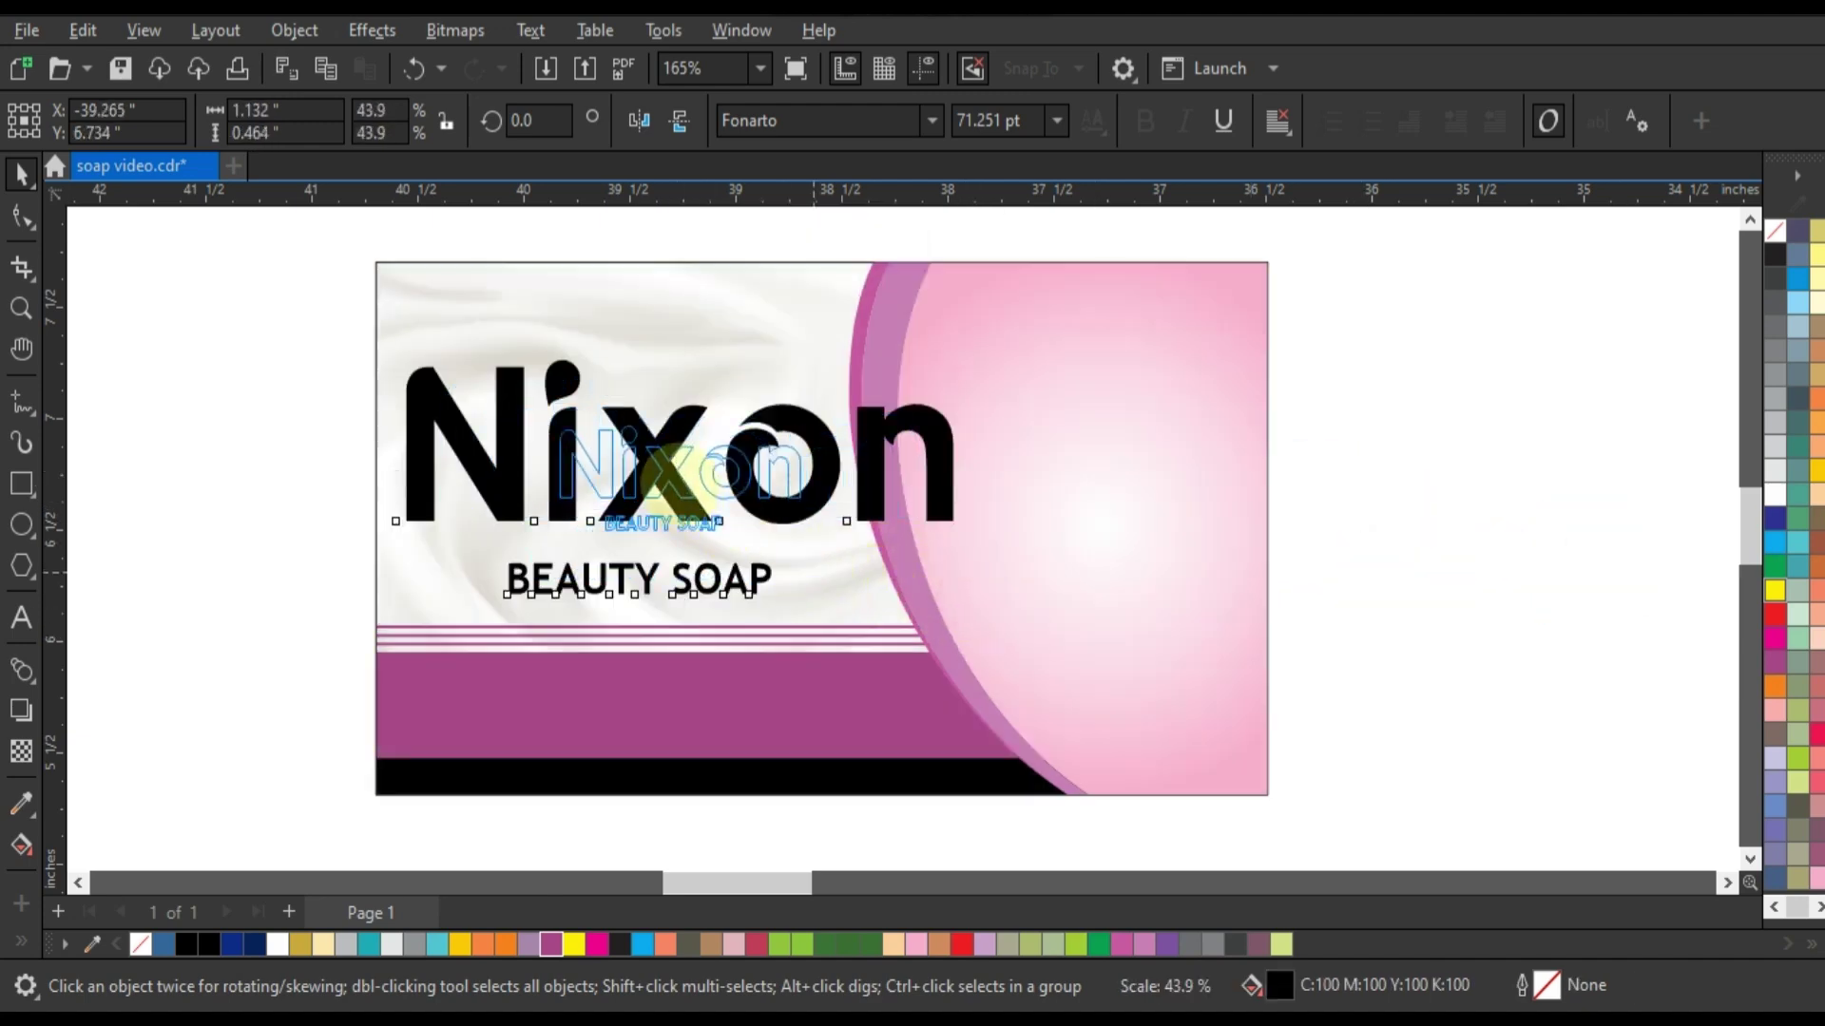
pyautogui.moveTo(677, 472); pyautogui.dragTo(607, 470)
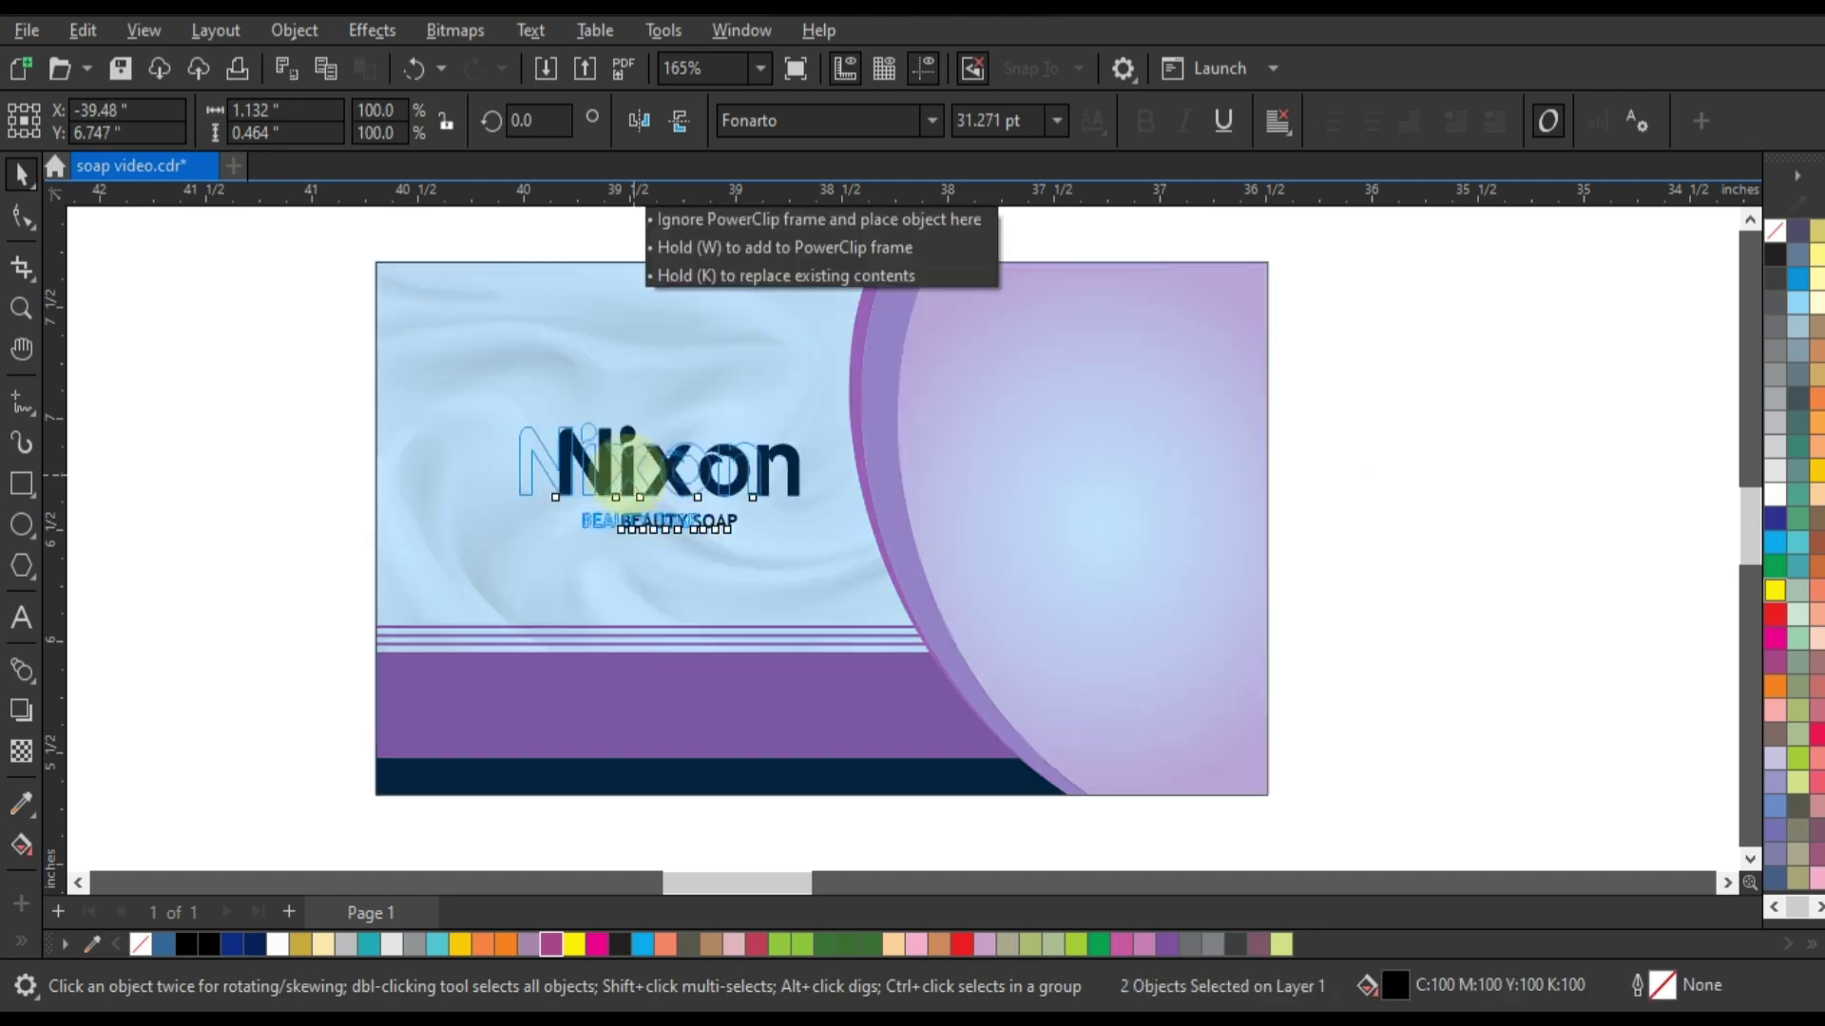
pyautogui.moveTo(742, 535); pyautogui.dragTo(784, 568)
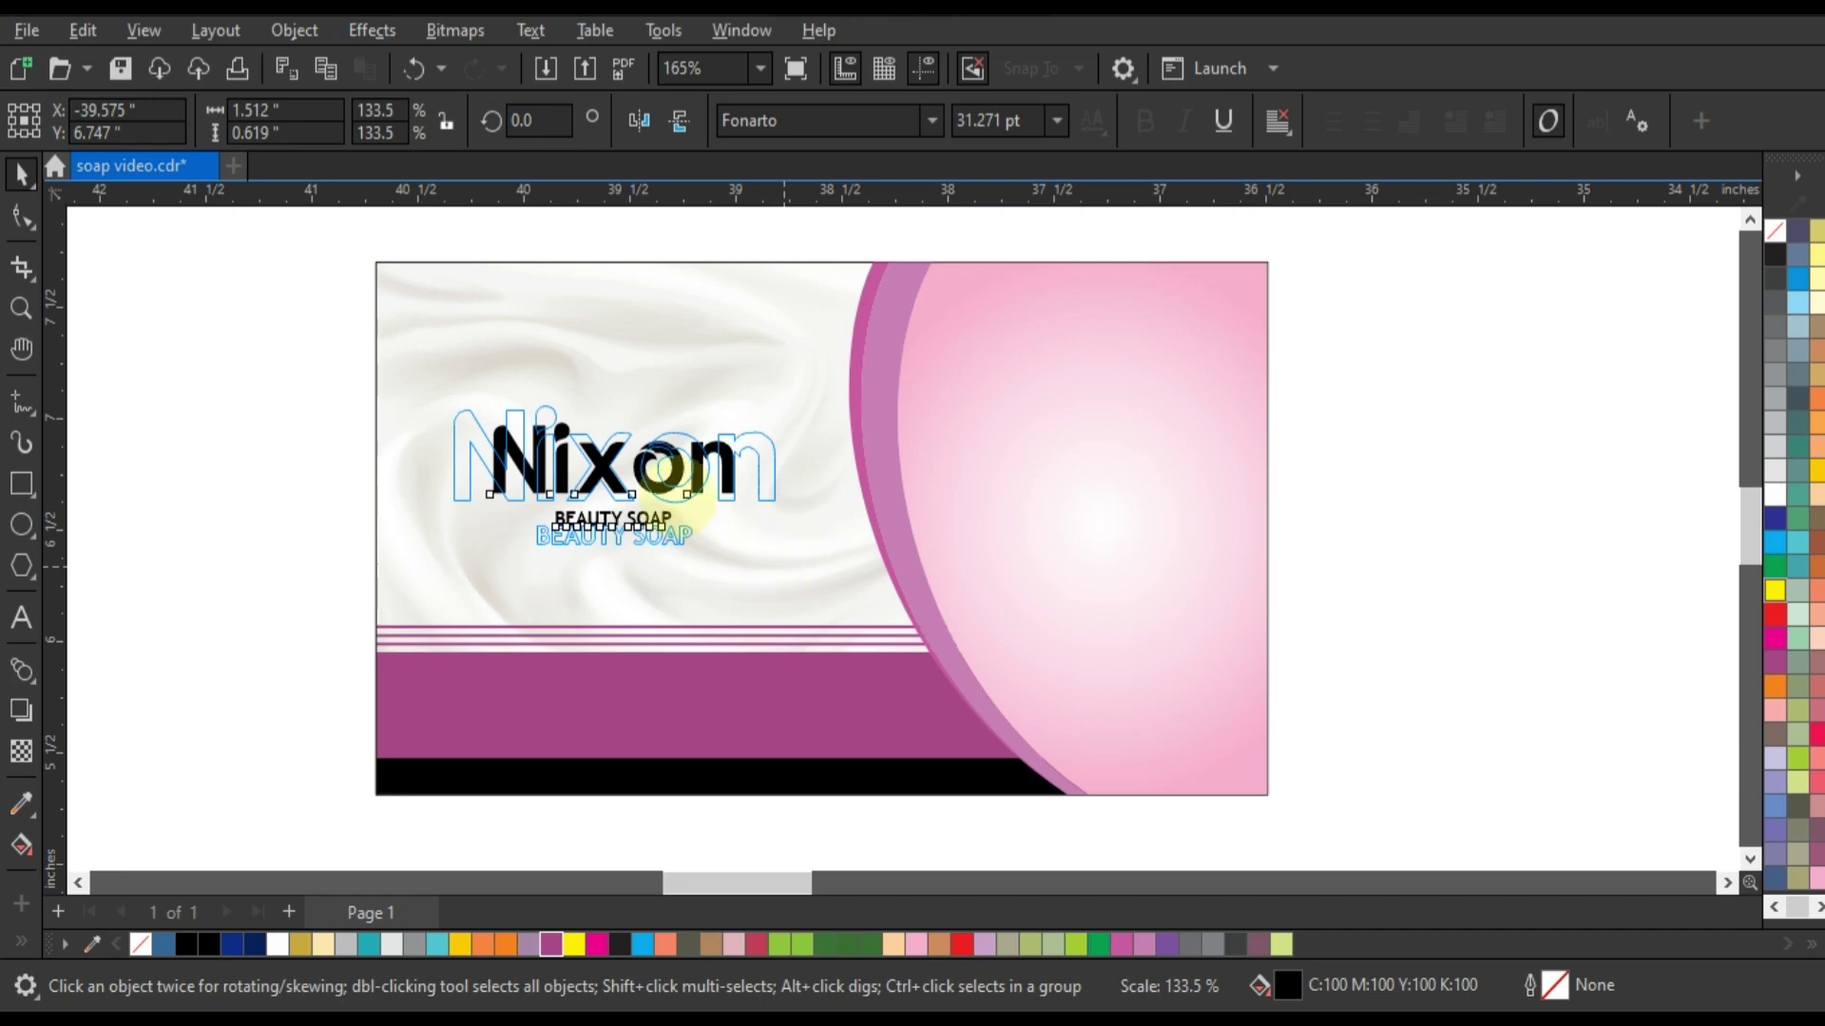
pyautogui.moveTo(683, 489); pyautogui.dragTo(672, 477)
# Step: Select the six Nixon logo pieces with BEAUTY SOAP and group them with Ctrl+G
pyautogui.click(265, 421)
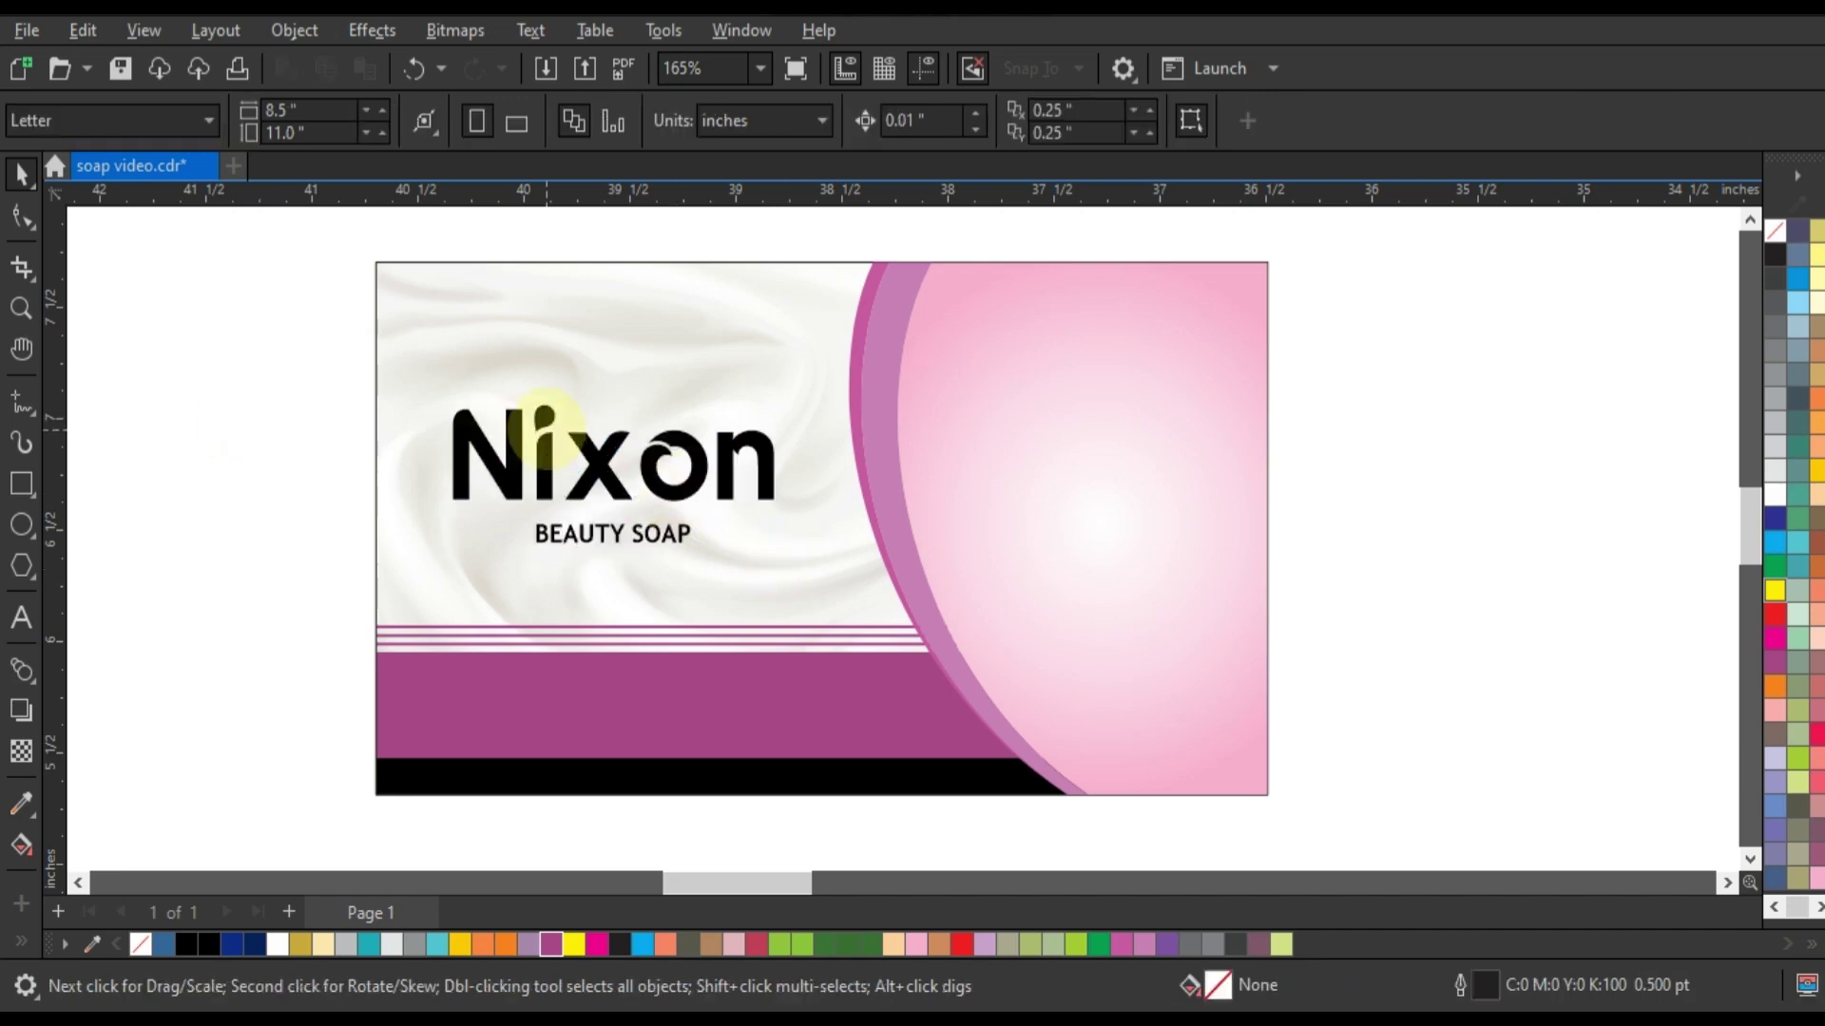
pyautogui.click(590, 439)
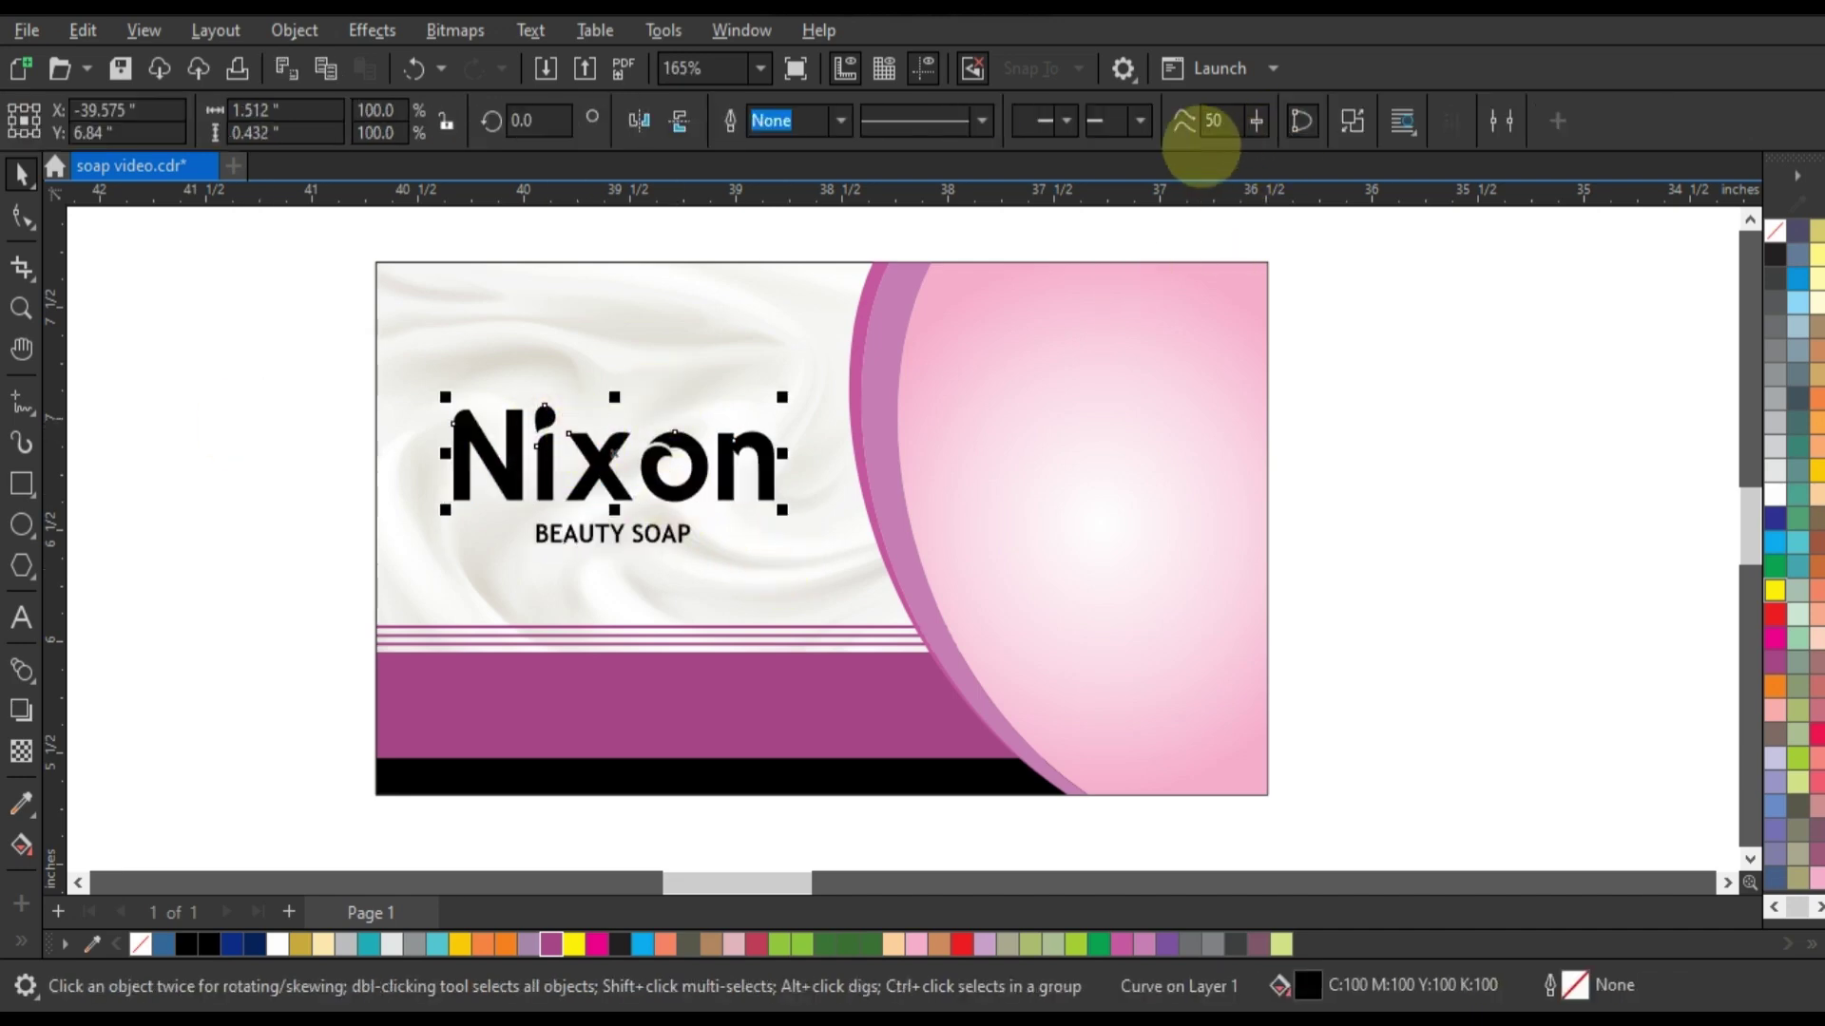
pyautogui.click(228, 452)
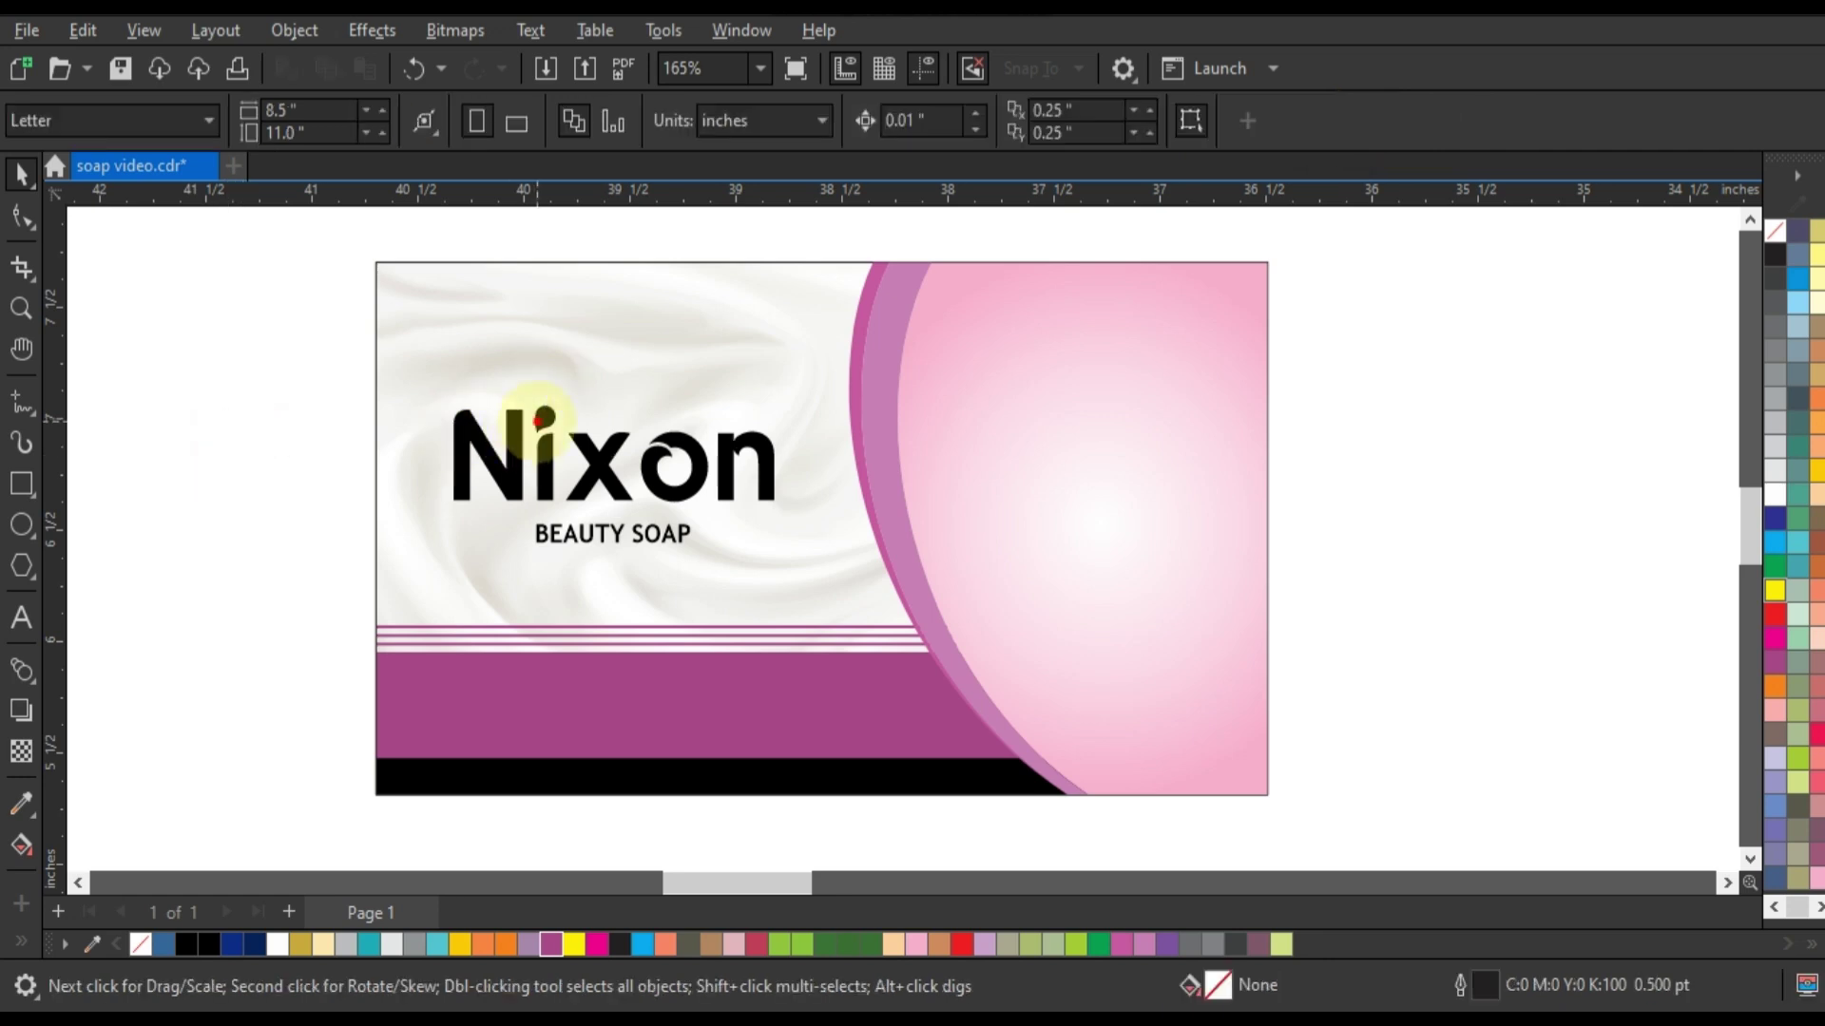
pyautogui.click(538, 418)
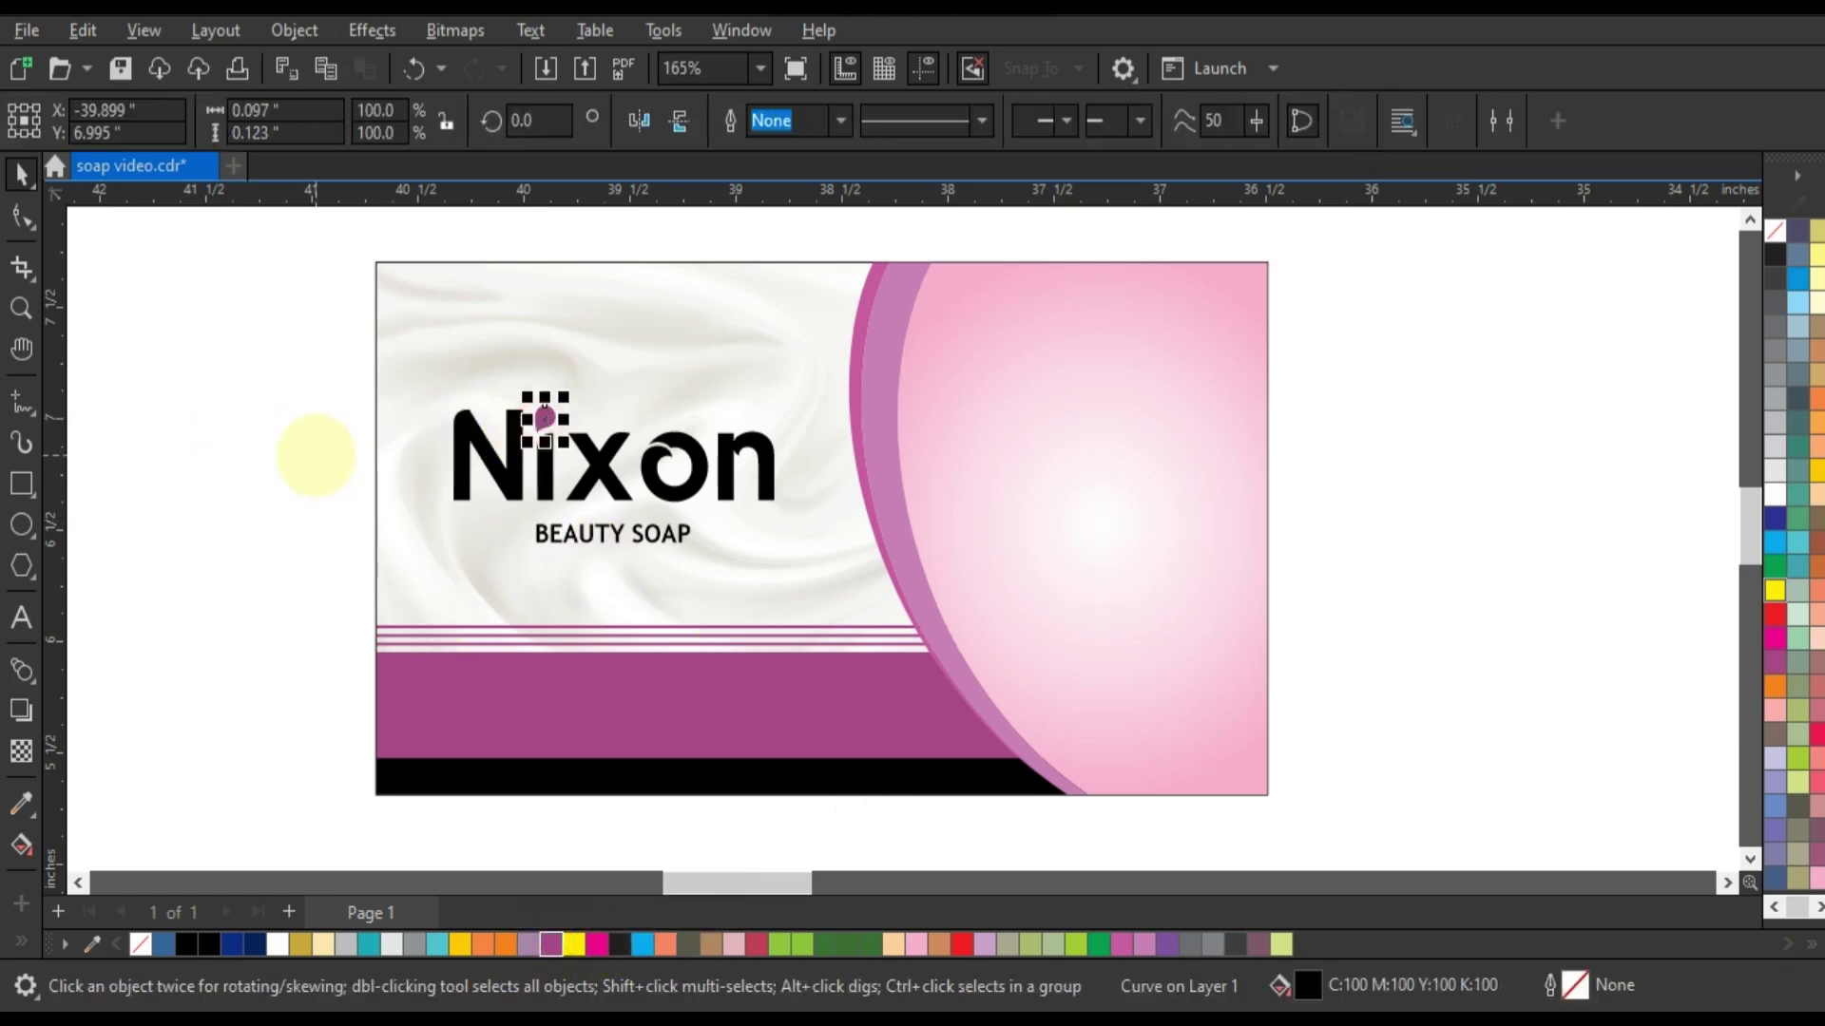
pyautogui.click(317, 456)
pyautogui.moveTo(348, 367)
pyautogui.mouseDown()
pyautogui.moveTo(780, 556)
pyautogui.moveTo(676, 551)
pyautogui.moveTo(665, 526)
pyautogui.moveTo(782, 511)
pyautogui.mouseUp()
pyautogui.click(253, 510)
pyautogui.click(662, 552)
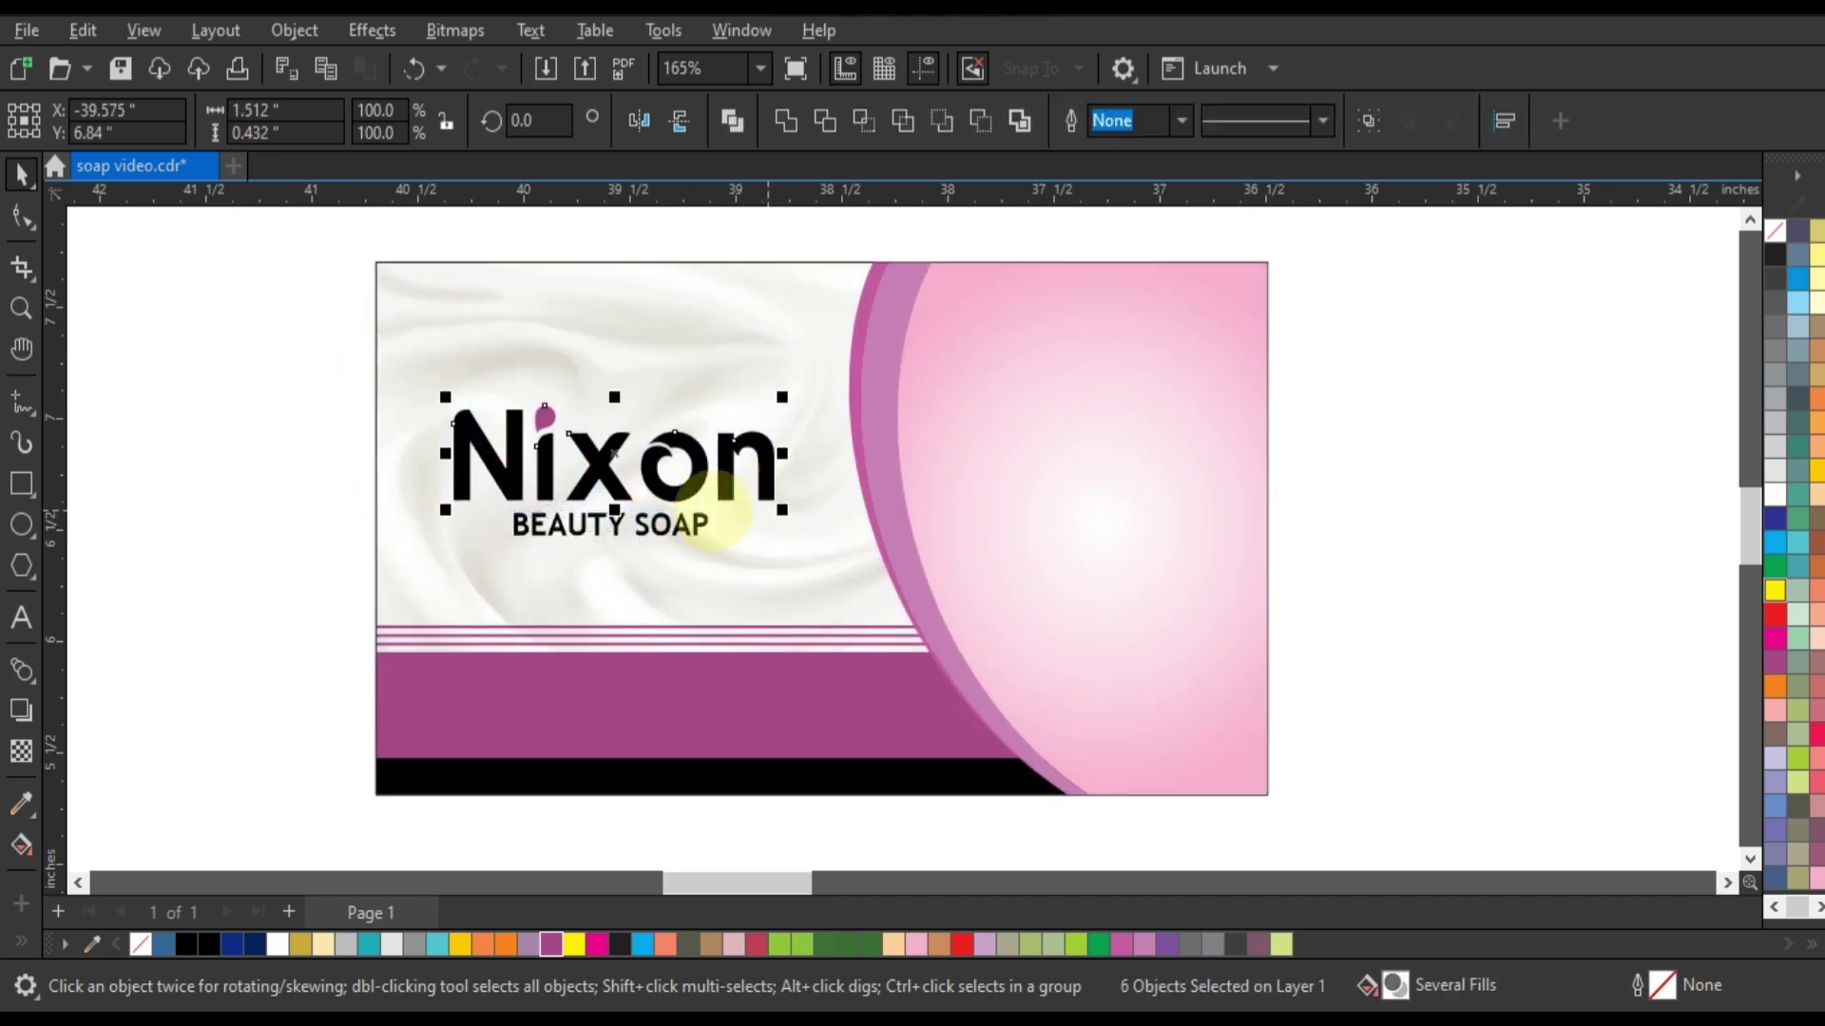
pyautogui.hotkey('ctrl', 'g')
pyautogui.keyDown('shift'); pyautogui.click(774, 532); pyautogui.keyUp('shift')
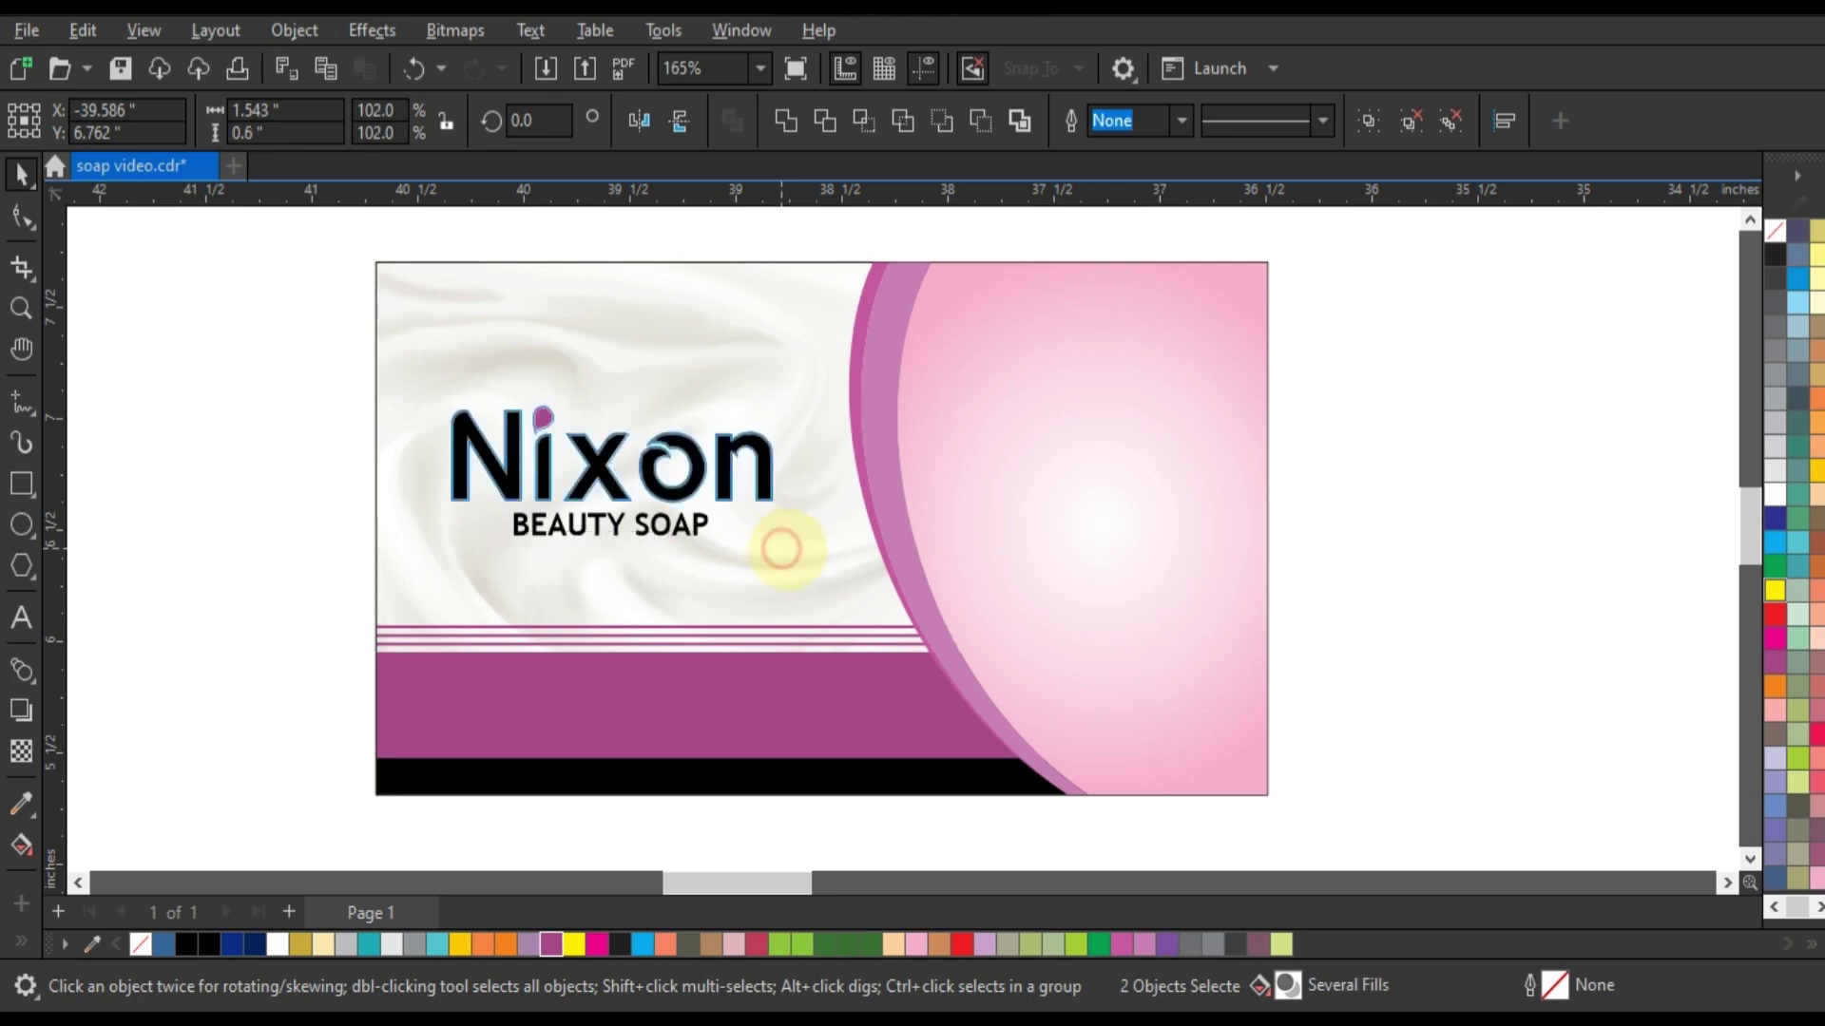
pyautogui.click(321, 492)
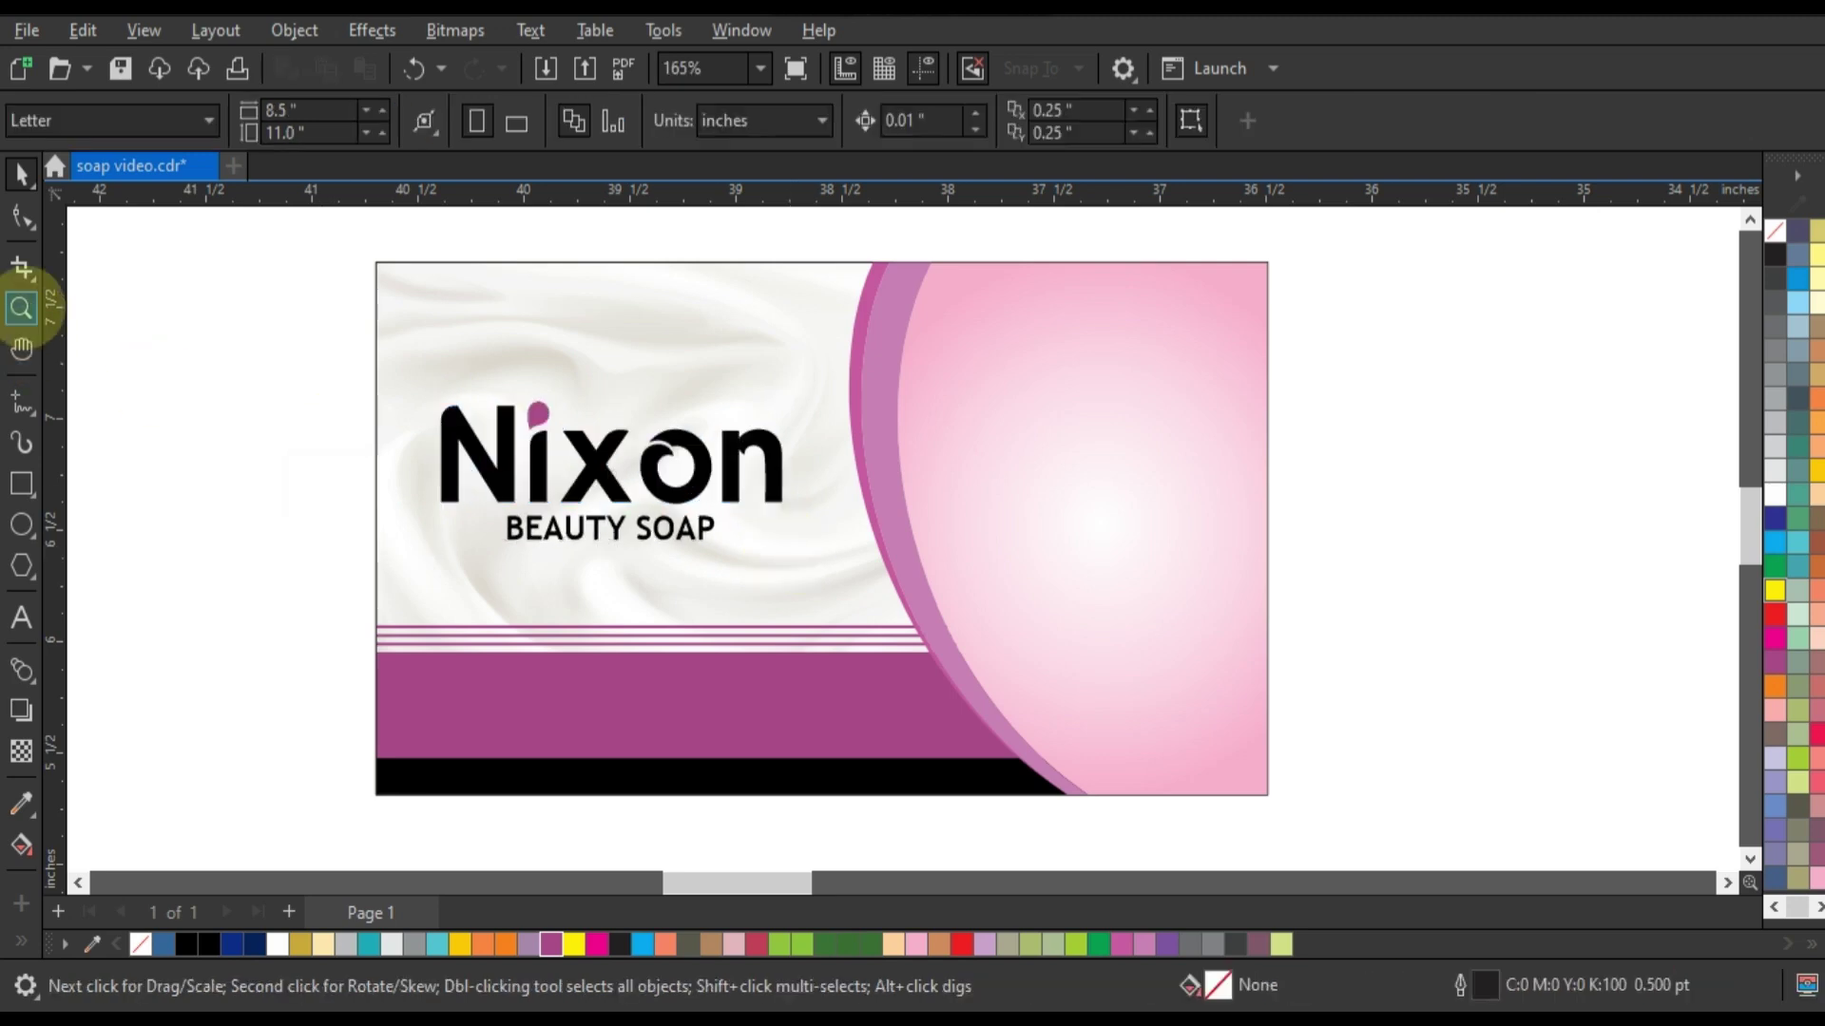
pyautogui.click(21, 307)
# Step: Zoom out and move the PINKOWS text onto the soap label
pyautogui.rightClick(373, 415)
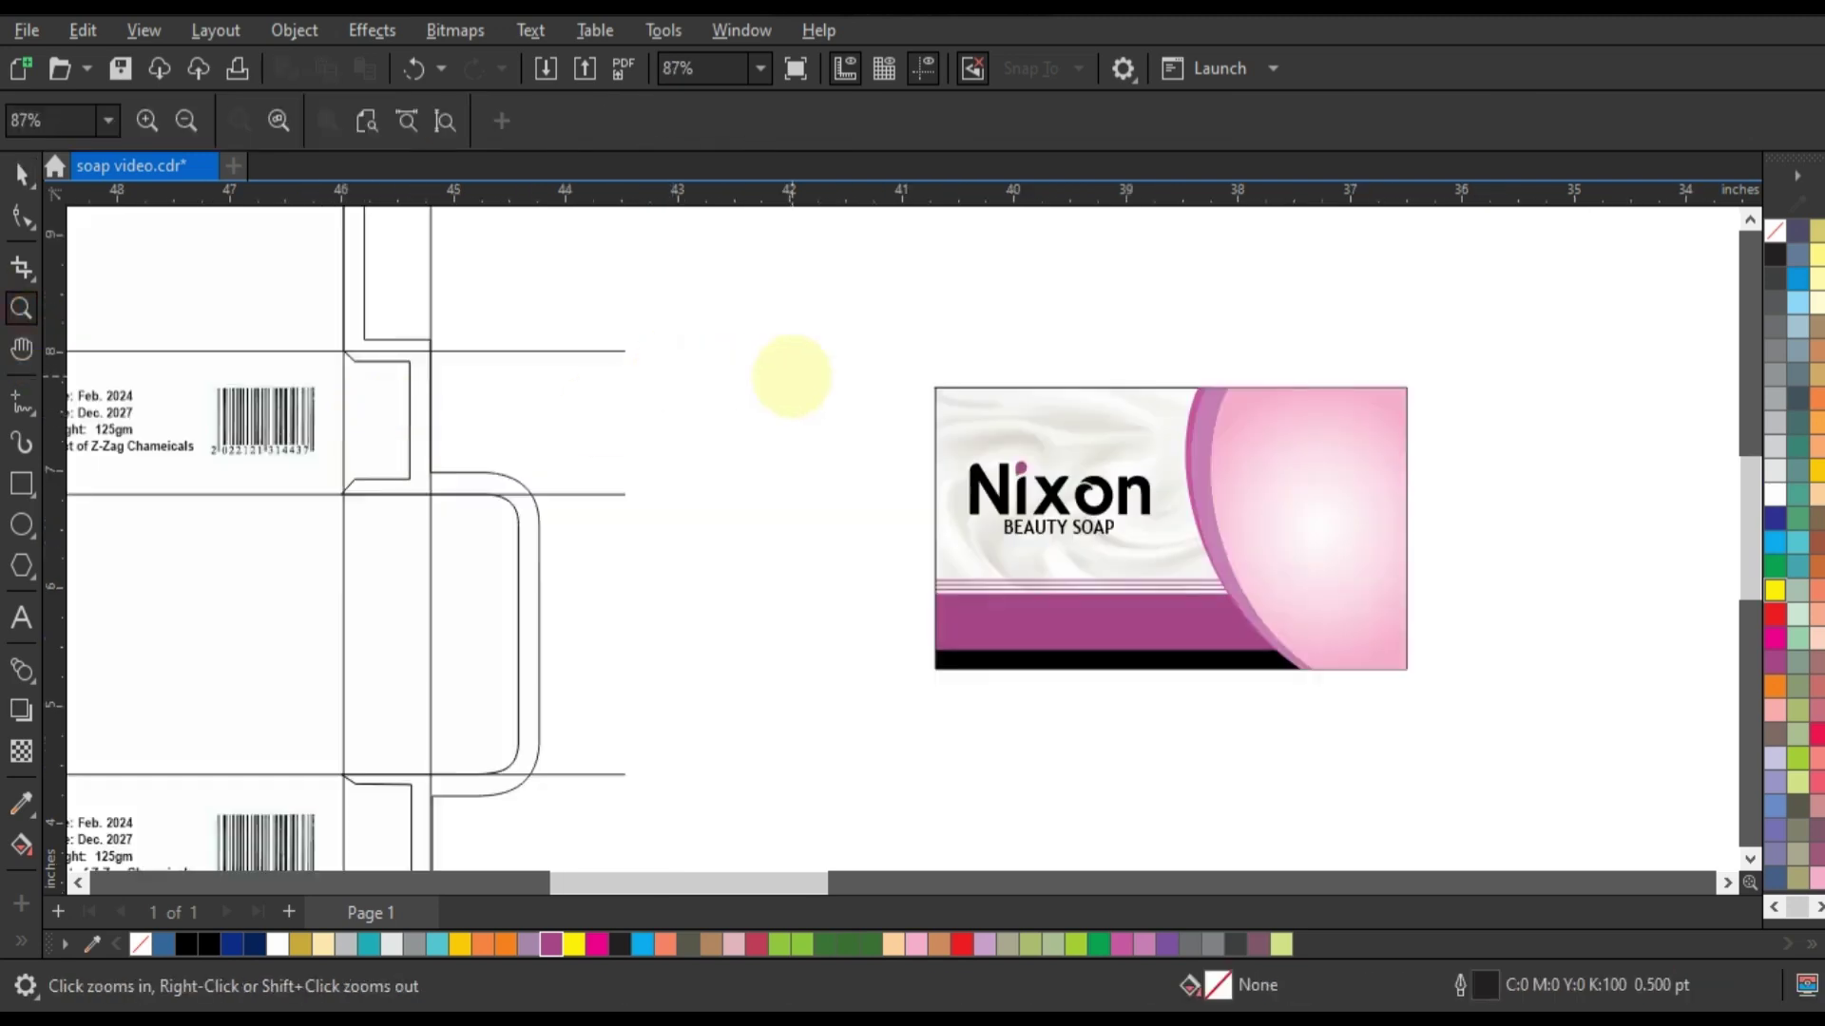
pyautogui.rightClick(794, 377)
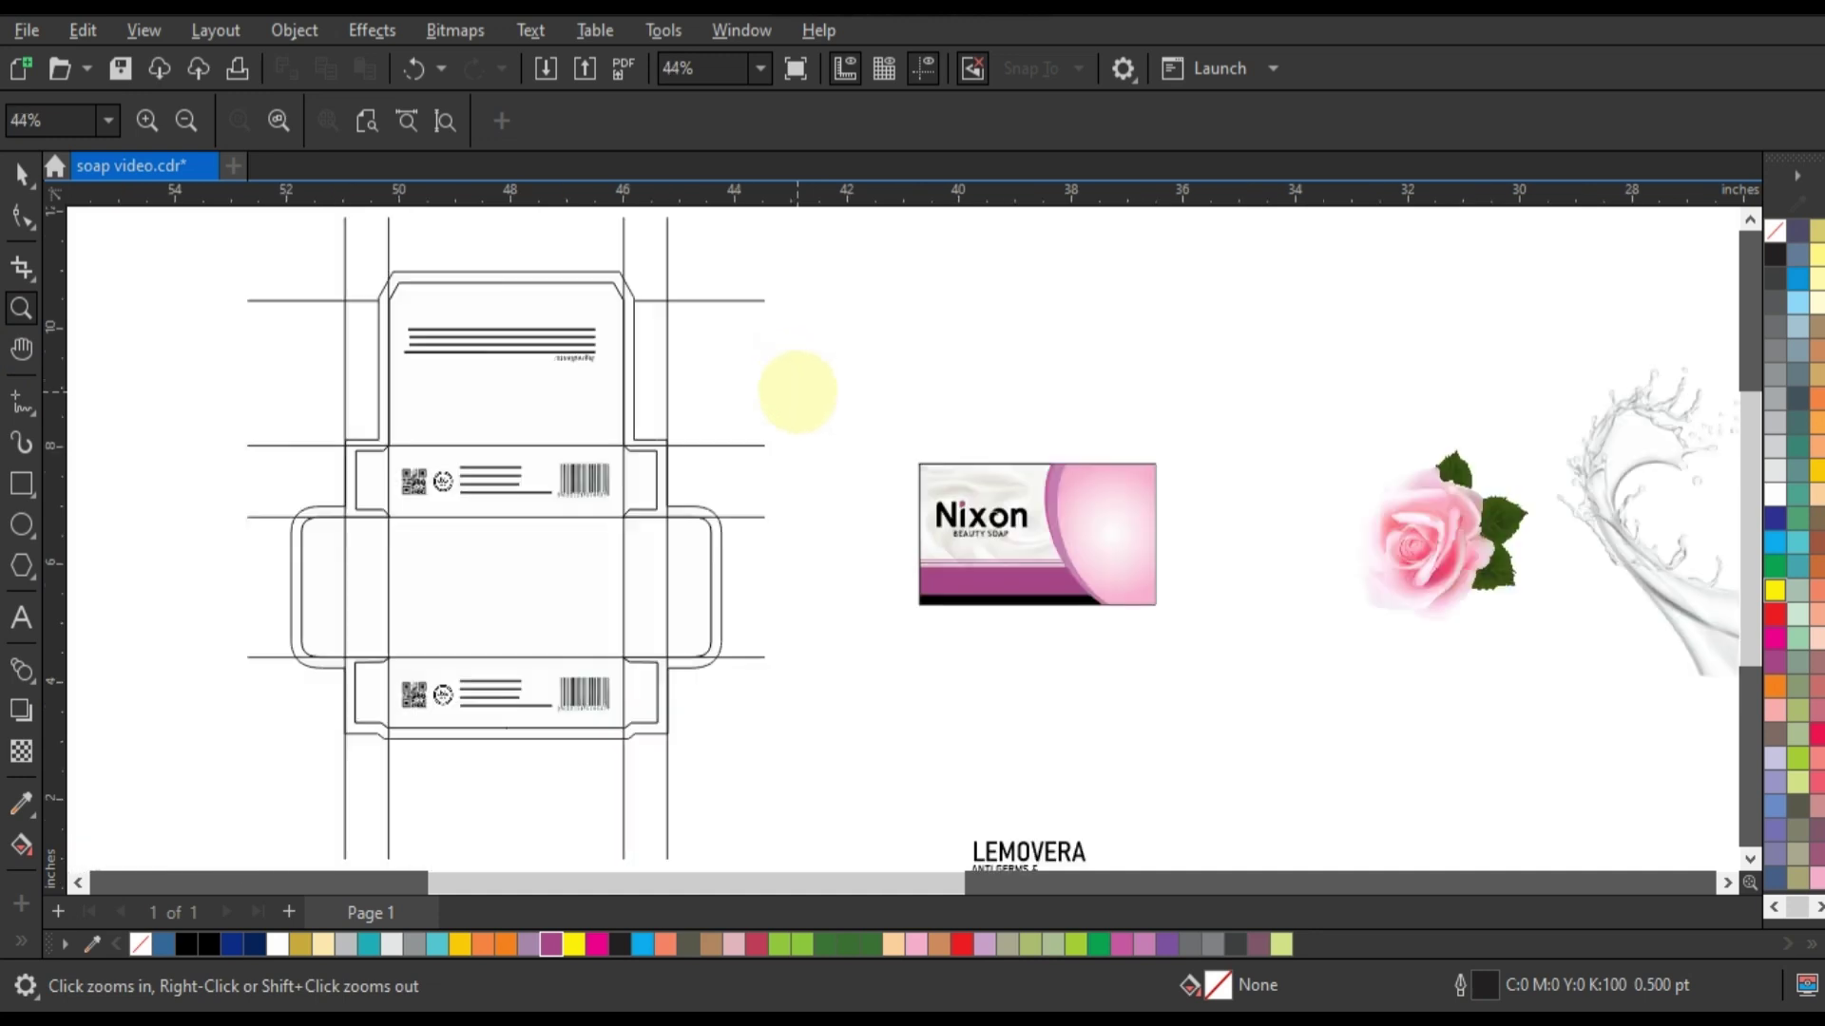
pyautogui.click(21, 173)
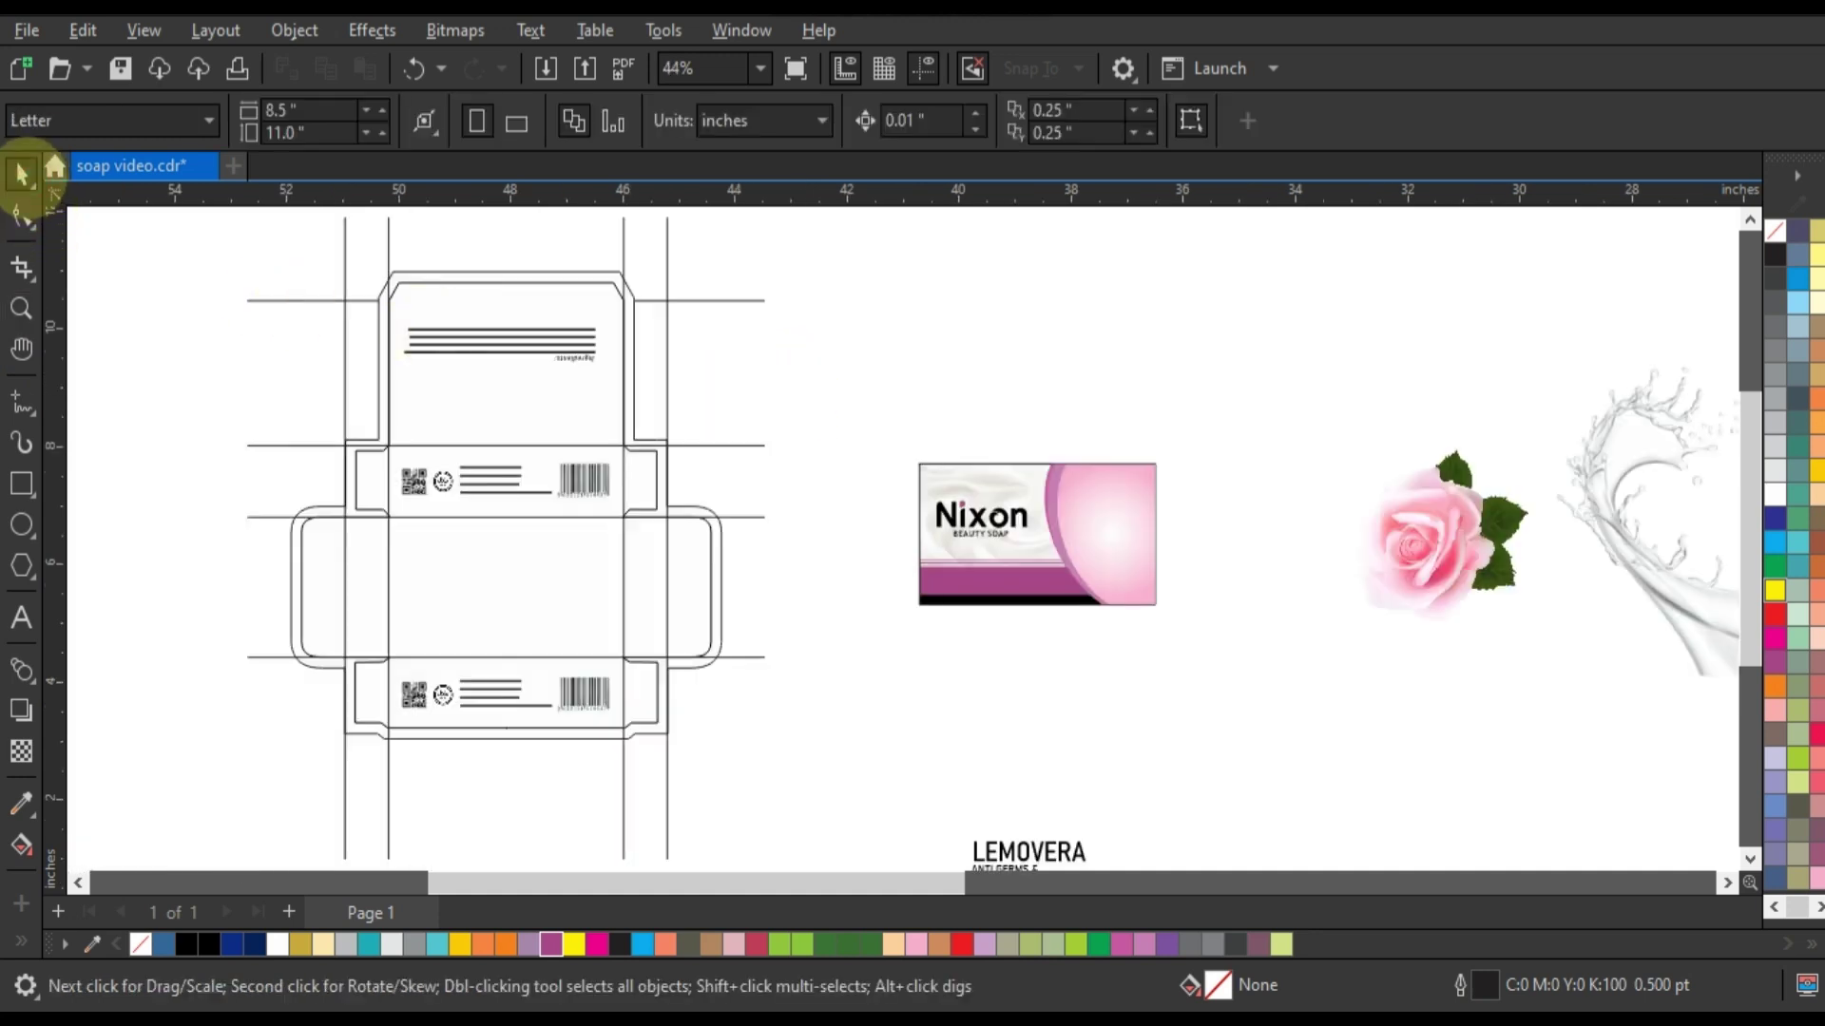
pyautogui.click(1750, 858)
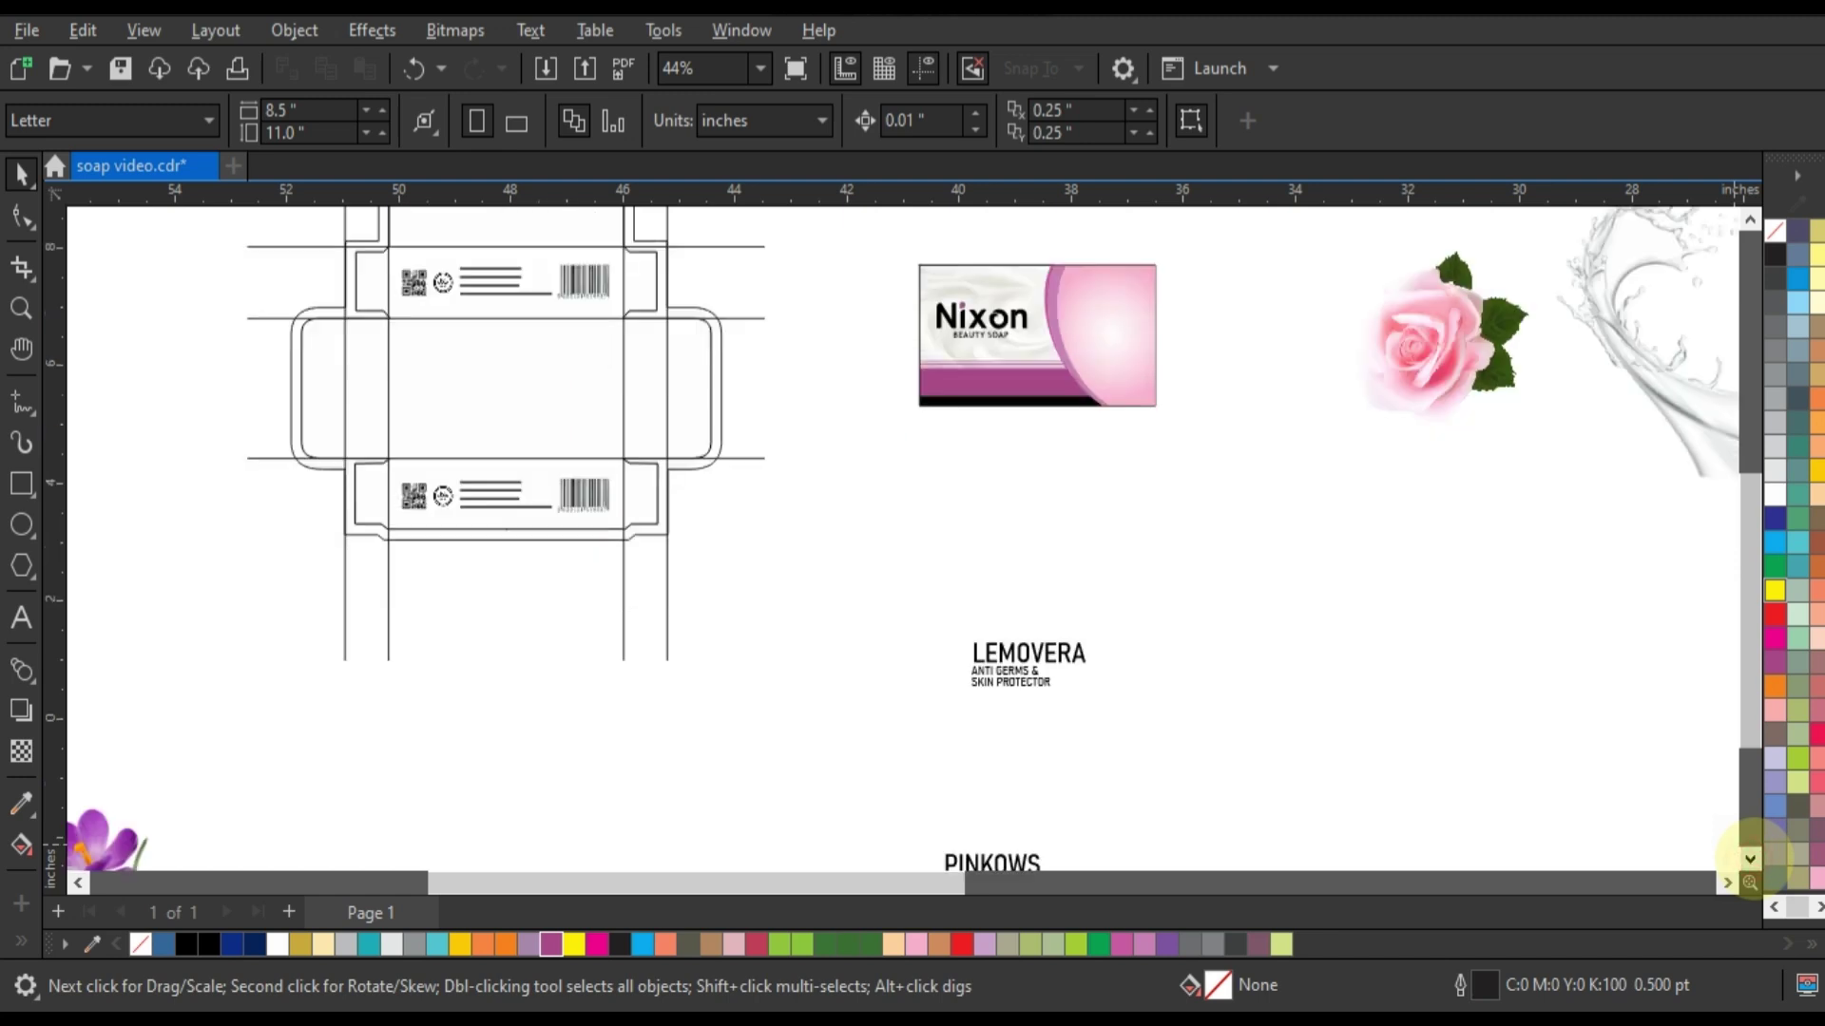
pyautogui.click(1750, 858)
pyautogui.moveTo(951, 775); pyautogui.dragTo(1101, 694)
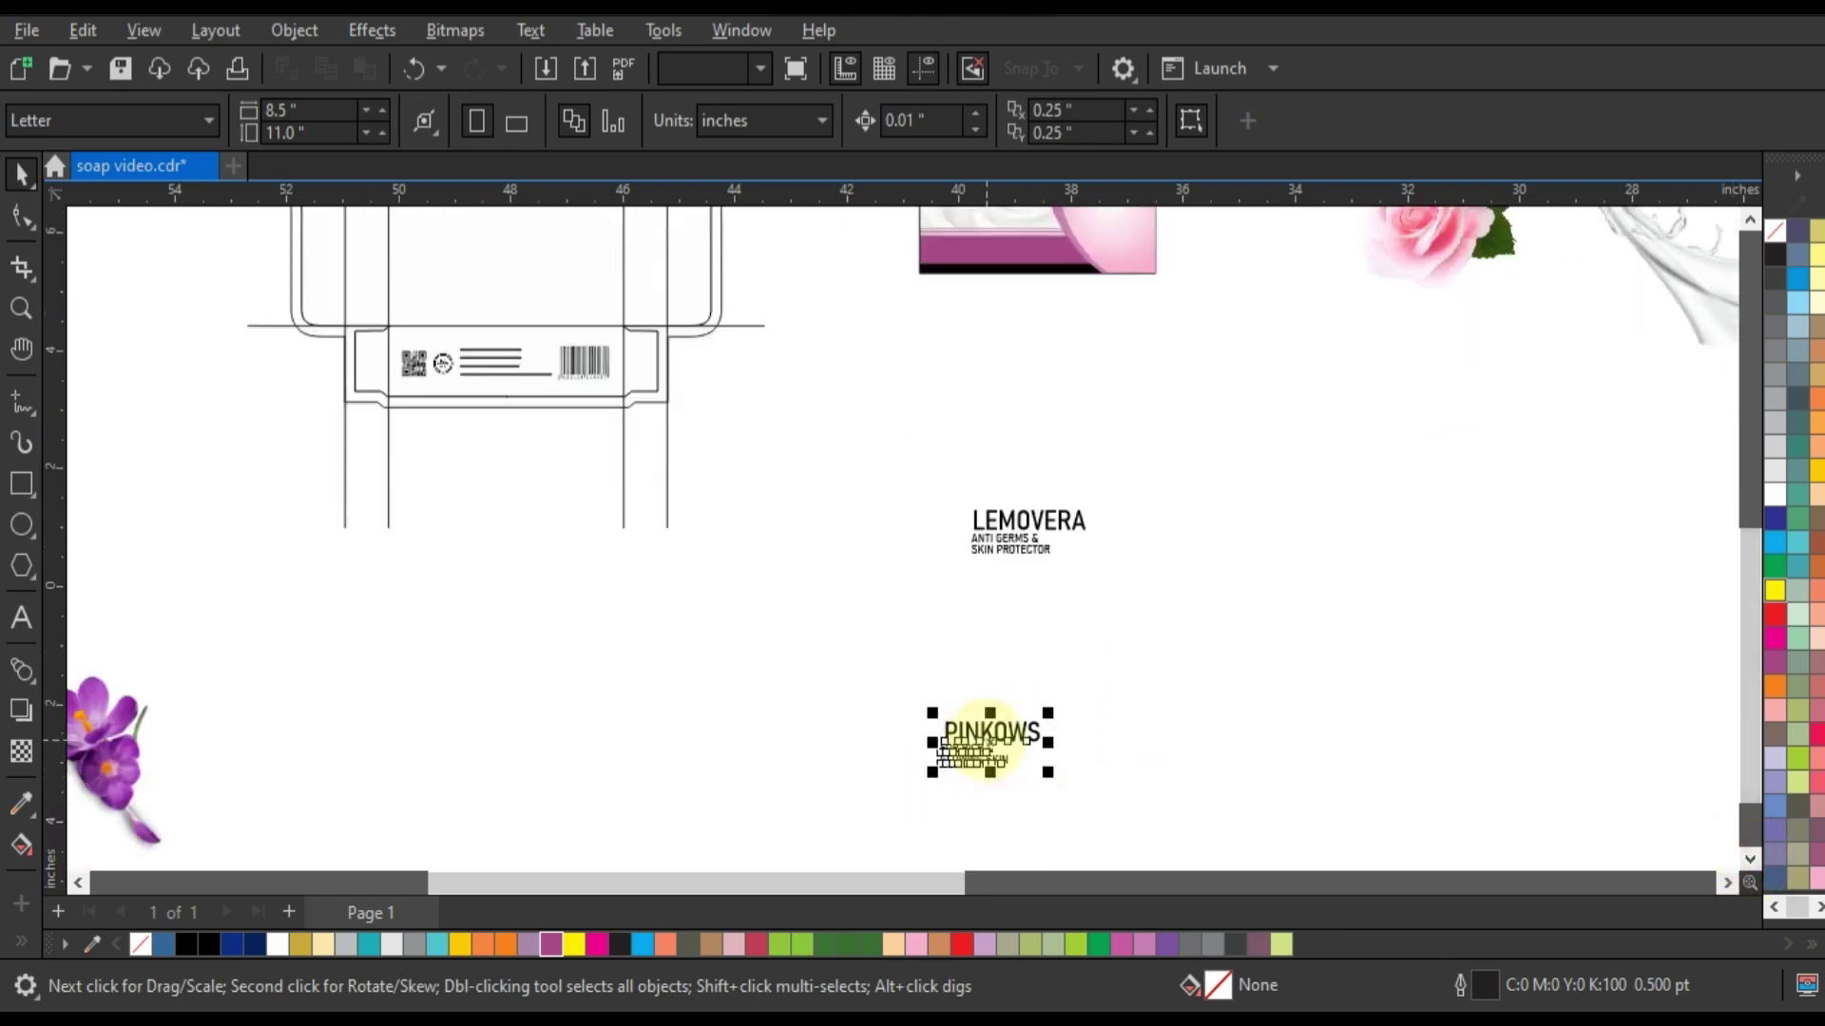
pyautogui.moveTo(990, 742); pyautogui.dragTo(979, 257)
# Step: Place FOR RICH & GLOWING SKIN beside PINKOWS on the purple band, make both white and shrink them
pyautogui.scroll(5, 863, 603)
pyautogui.click(856, 537)
pyautogui.scroll(-2, 943, 550)
pyautogui.moveTo(945, 553)
pyautogui.mouseDown()
pyautogui.moveTo(635, 449)
pyautogui.moveTo(608, 475)
pyautogui.mouseUp()
pyautogui.moveTo(644, 534); pyautogui.dragTo(1102, 401)
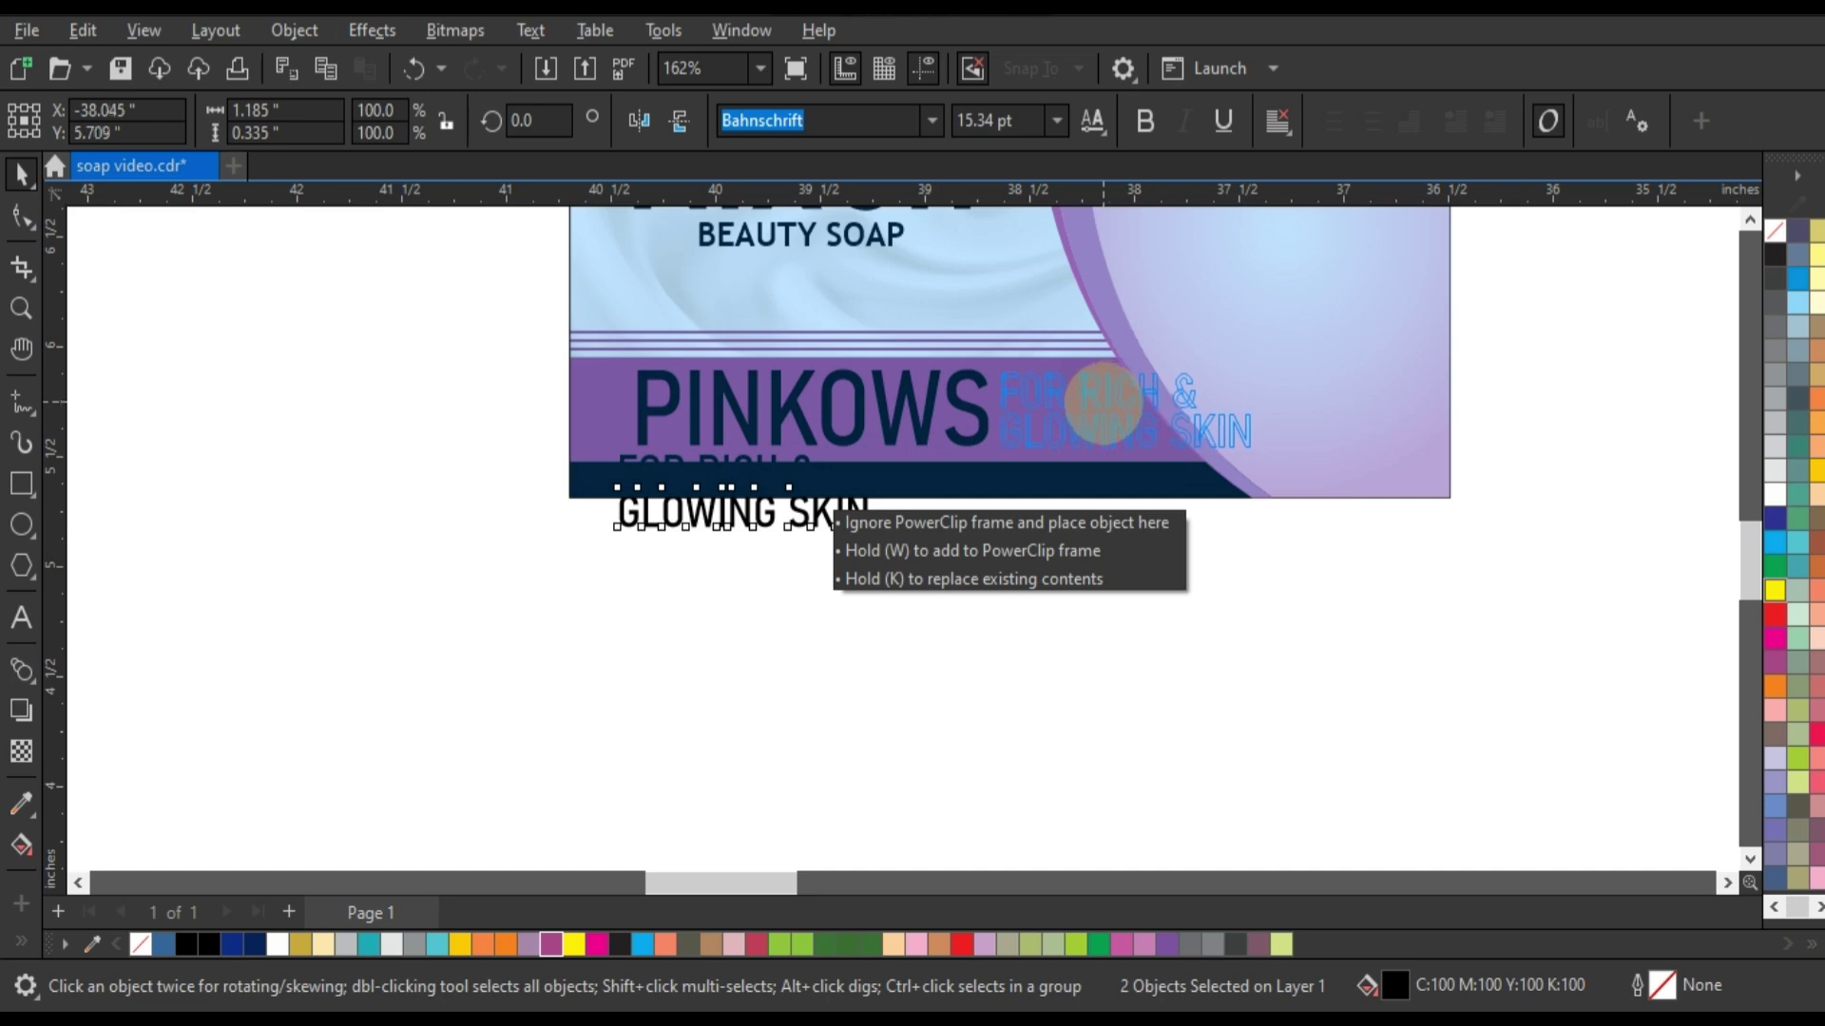
pyautogui.moveTo(1094, 409); pyautogui.dragTo(1095, 409)
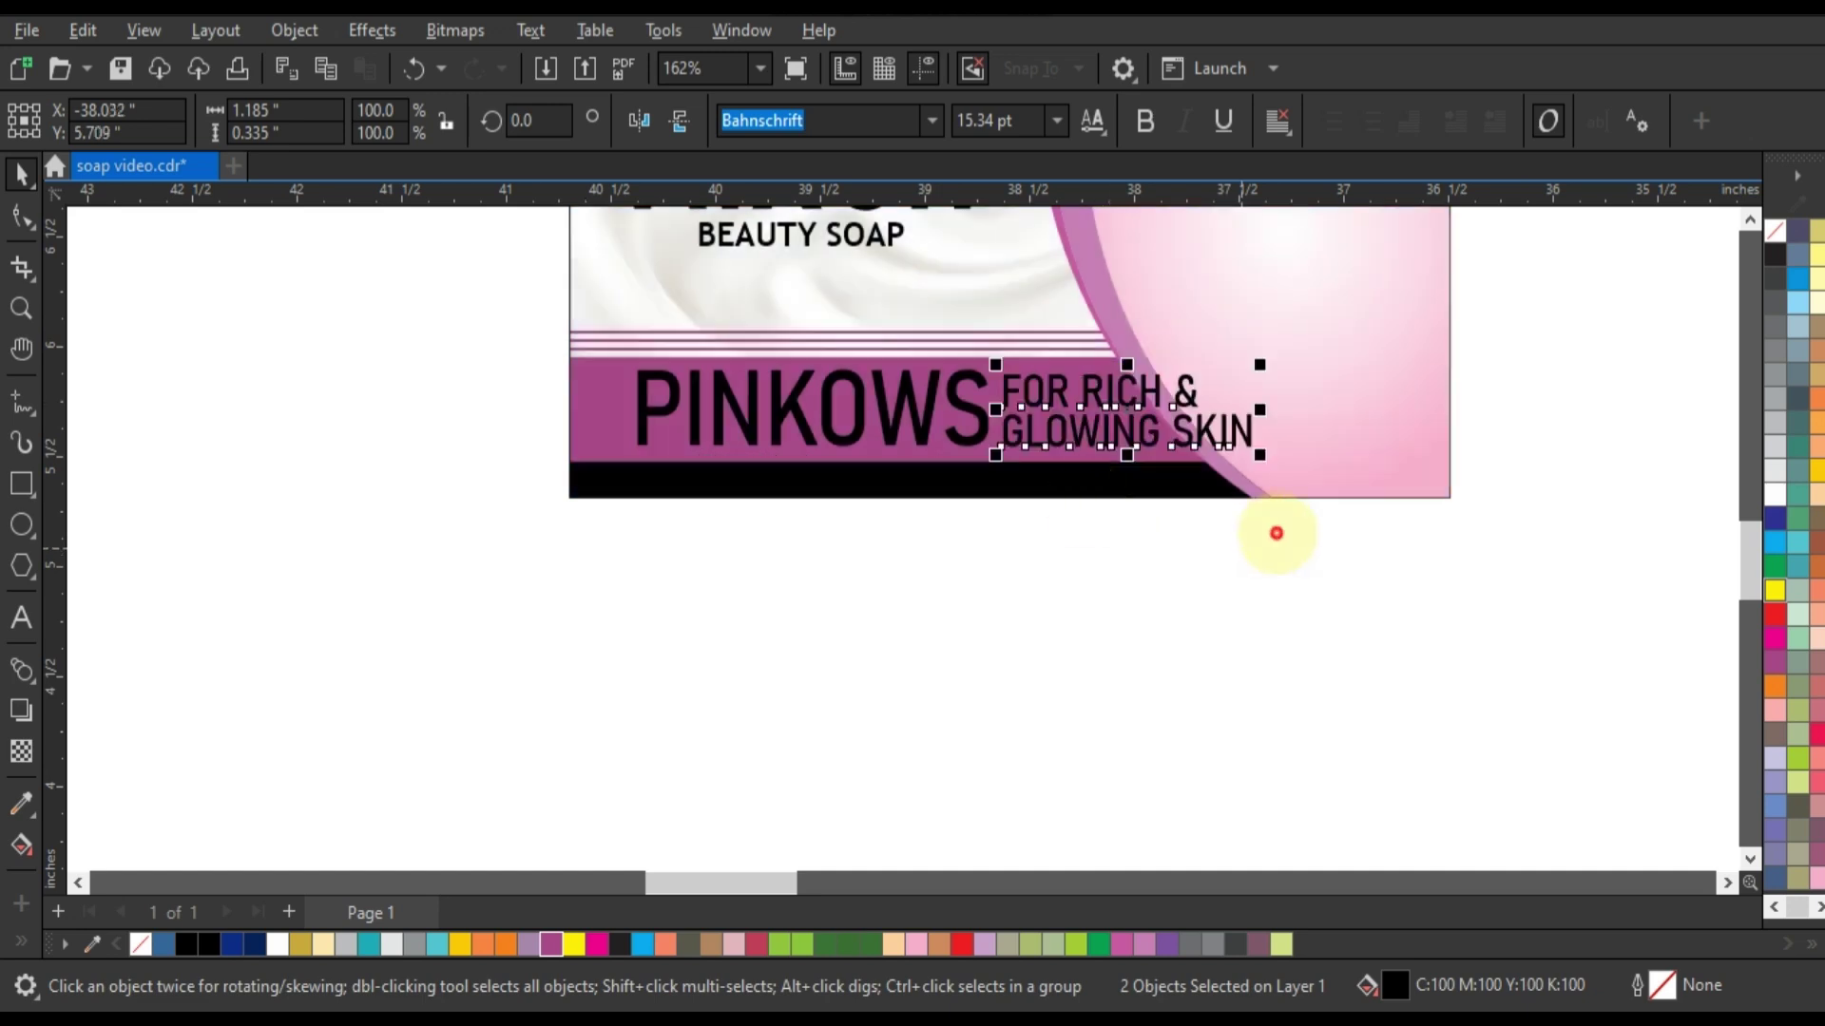
pyautogui.moveTo(1276, 532); pyautogui.dragTo(623, 347)
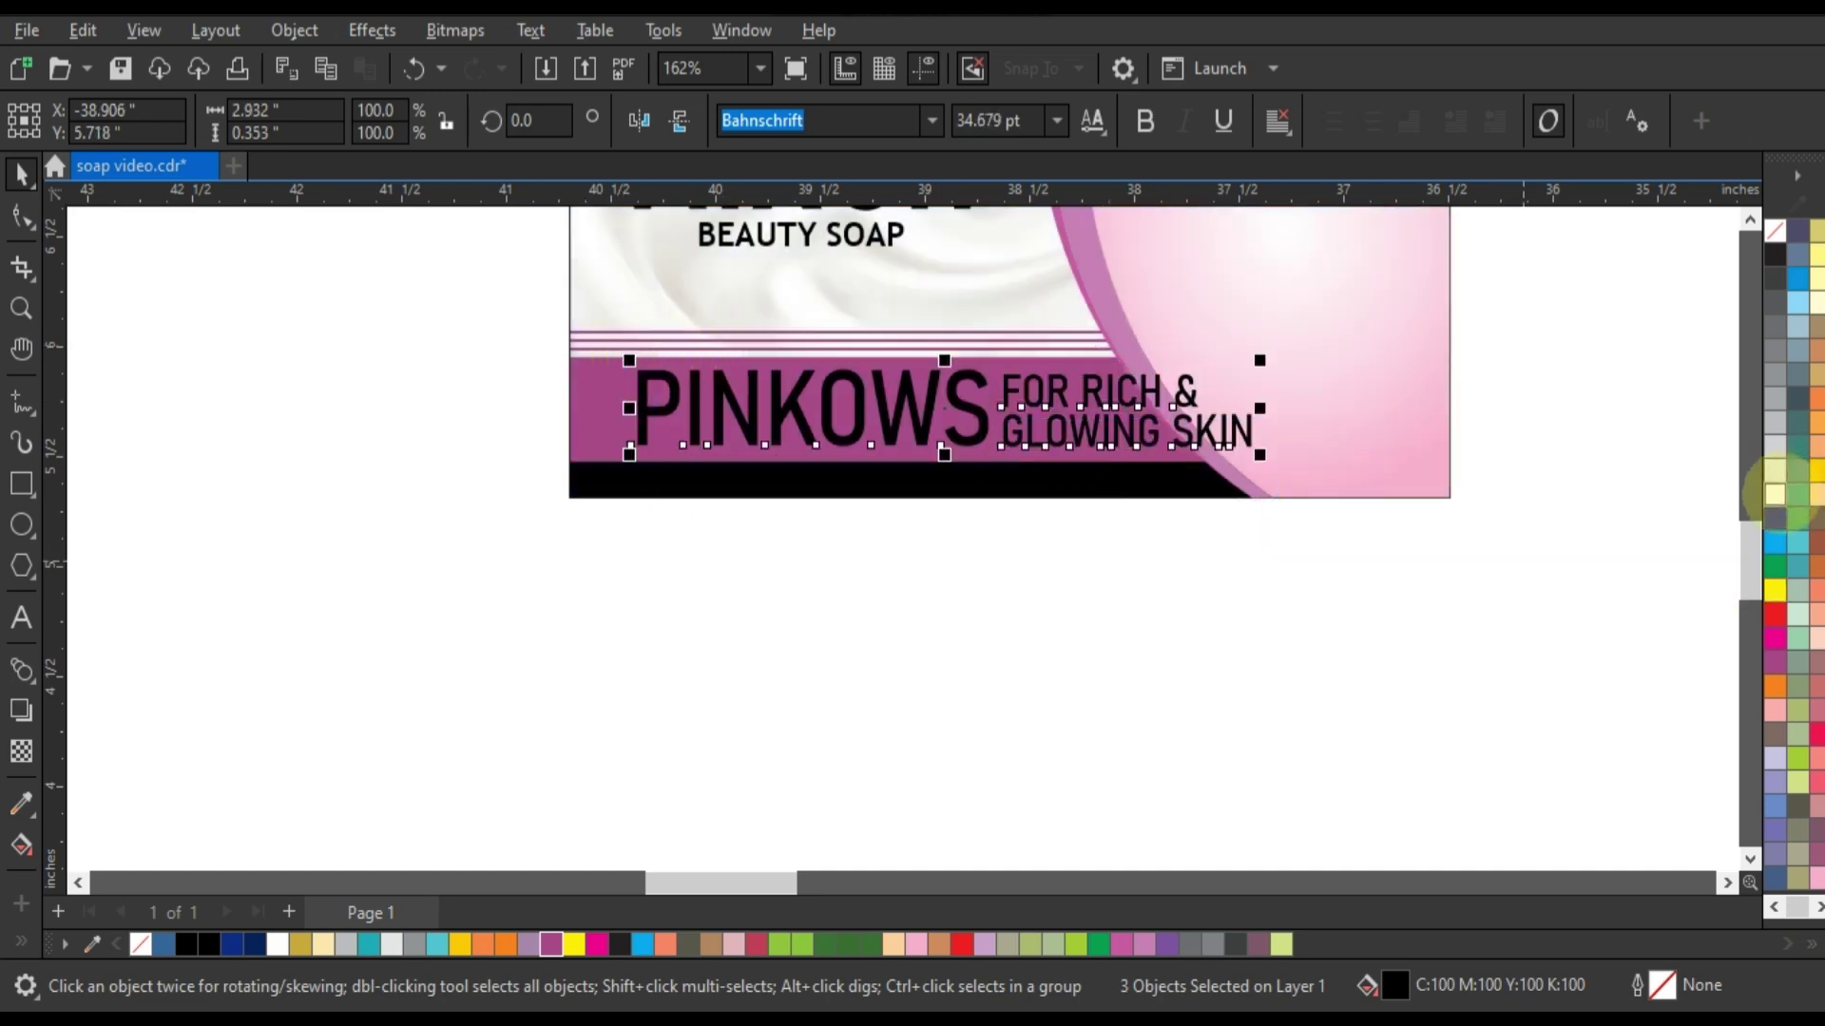
pyautogui.click(1775, 493)
pyautogui.moveTo(1260, 360)
pyautogui.mouseDown()
pyautogui.moveTo(1151, 498)
pyautogui.moveTo(1156, 475)
pyautogui.moveTo(1117, 451)
pyautogui.mouseUp()
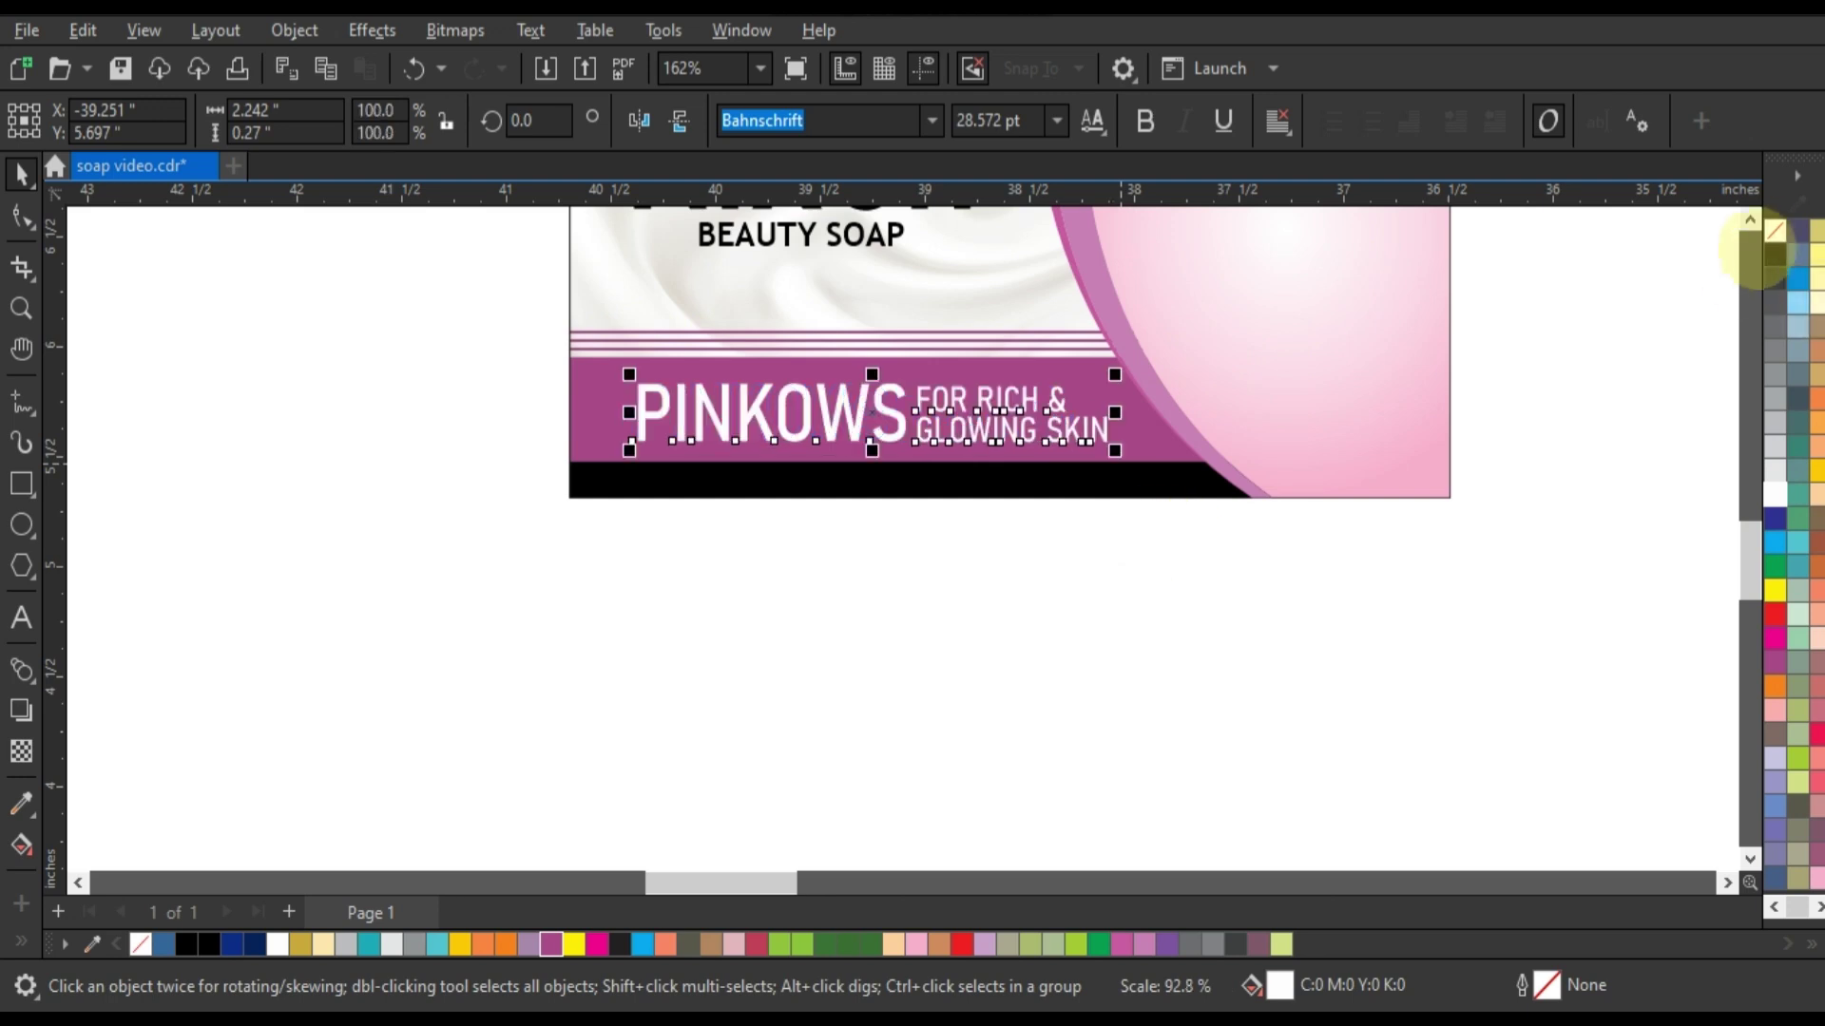
# Step: Nudge and fine-tune the PINKOWS tagline size so it fits the purple band
pyautogui.scroll(2, 1754, 249)
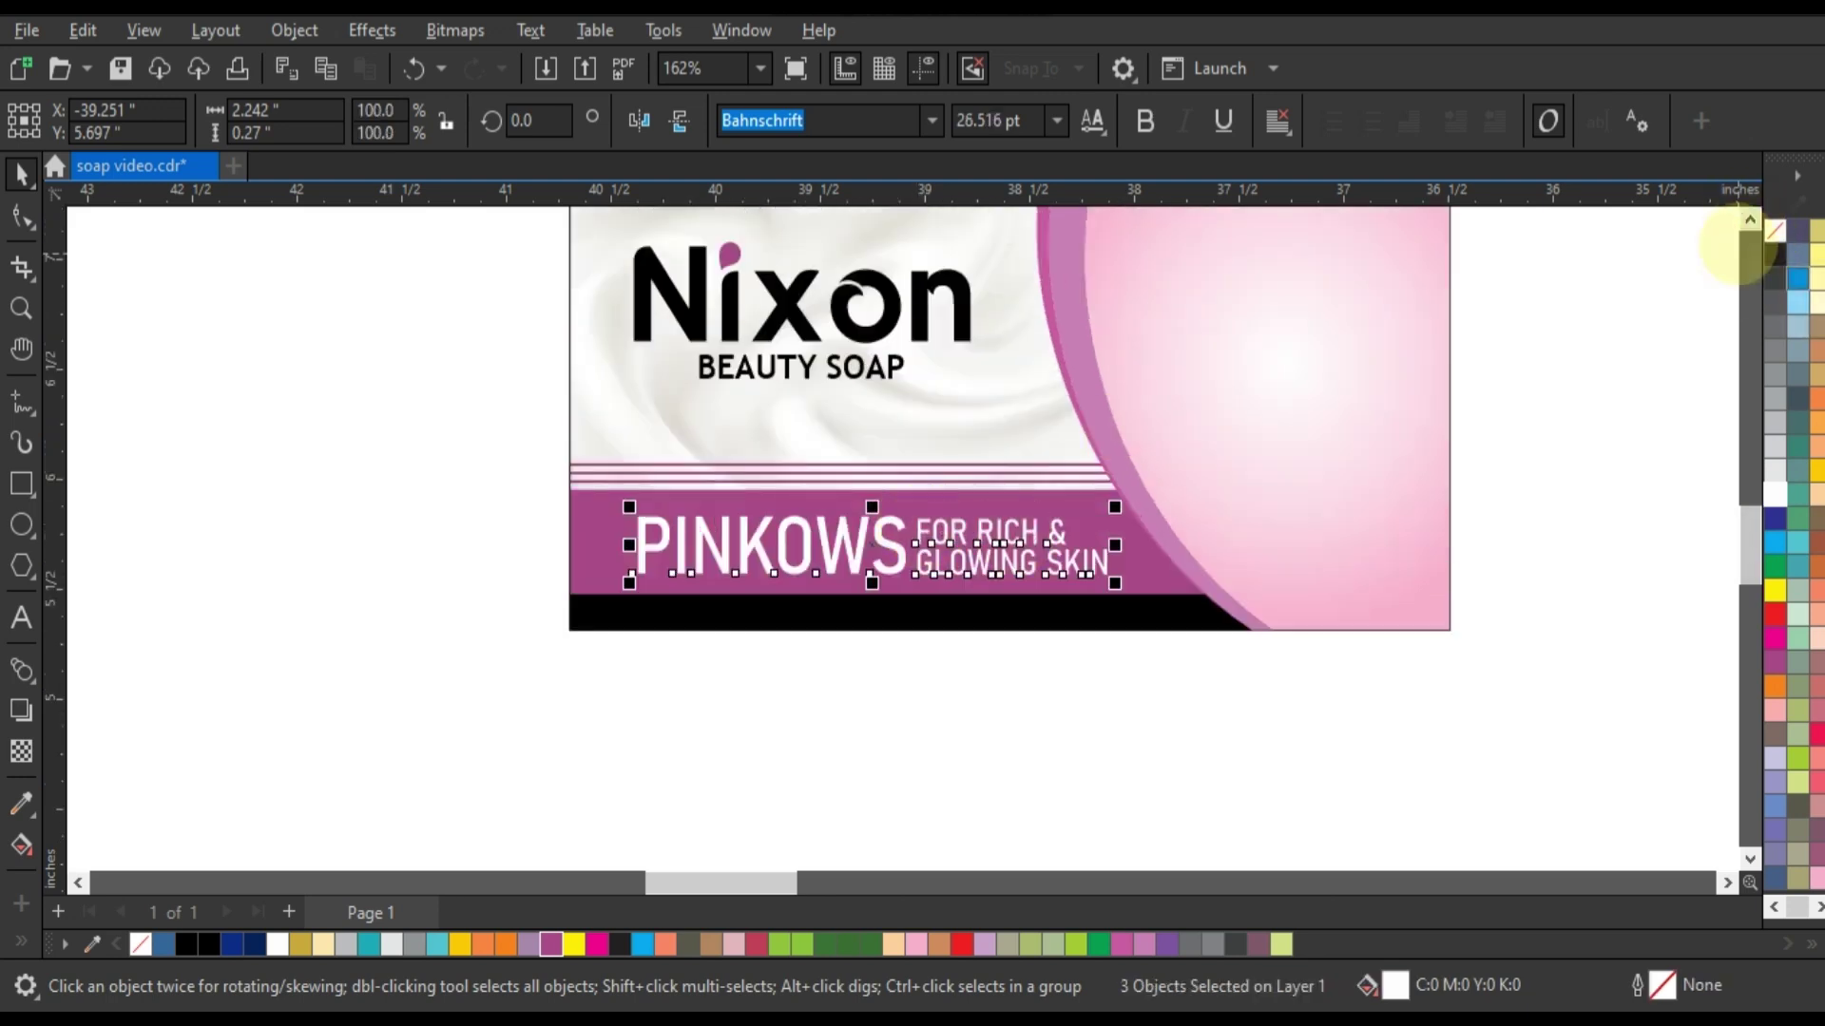
pyautogui.click(1749, 220)
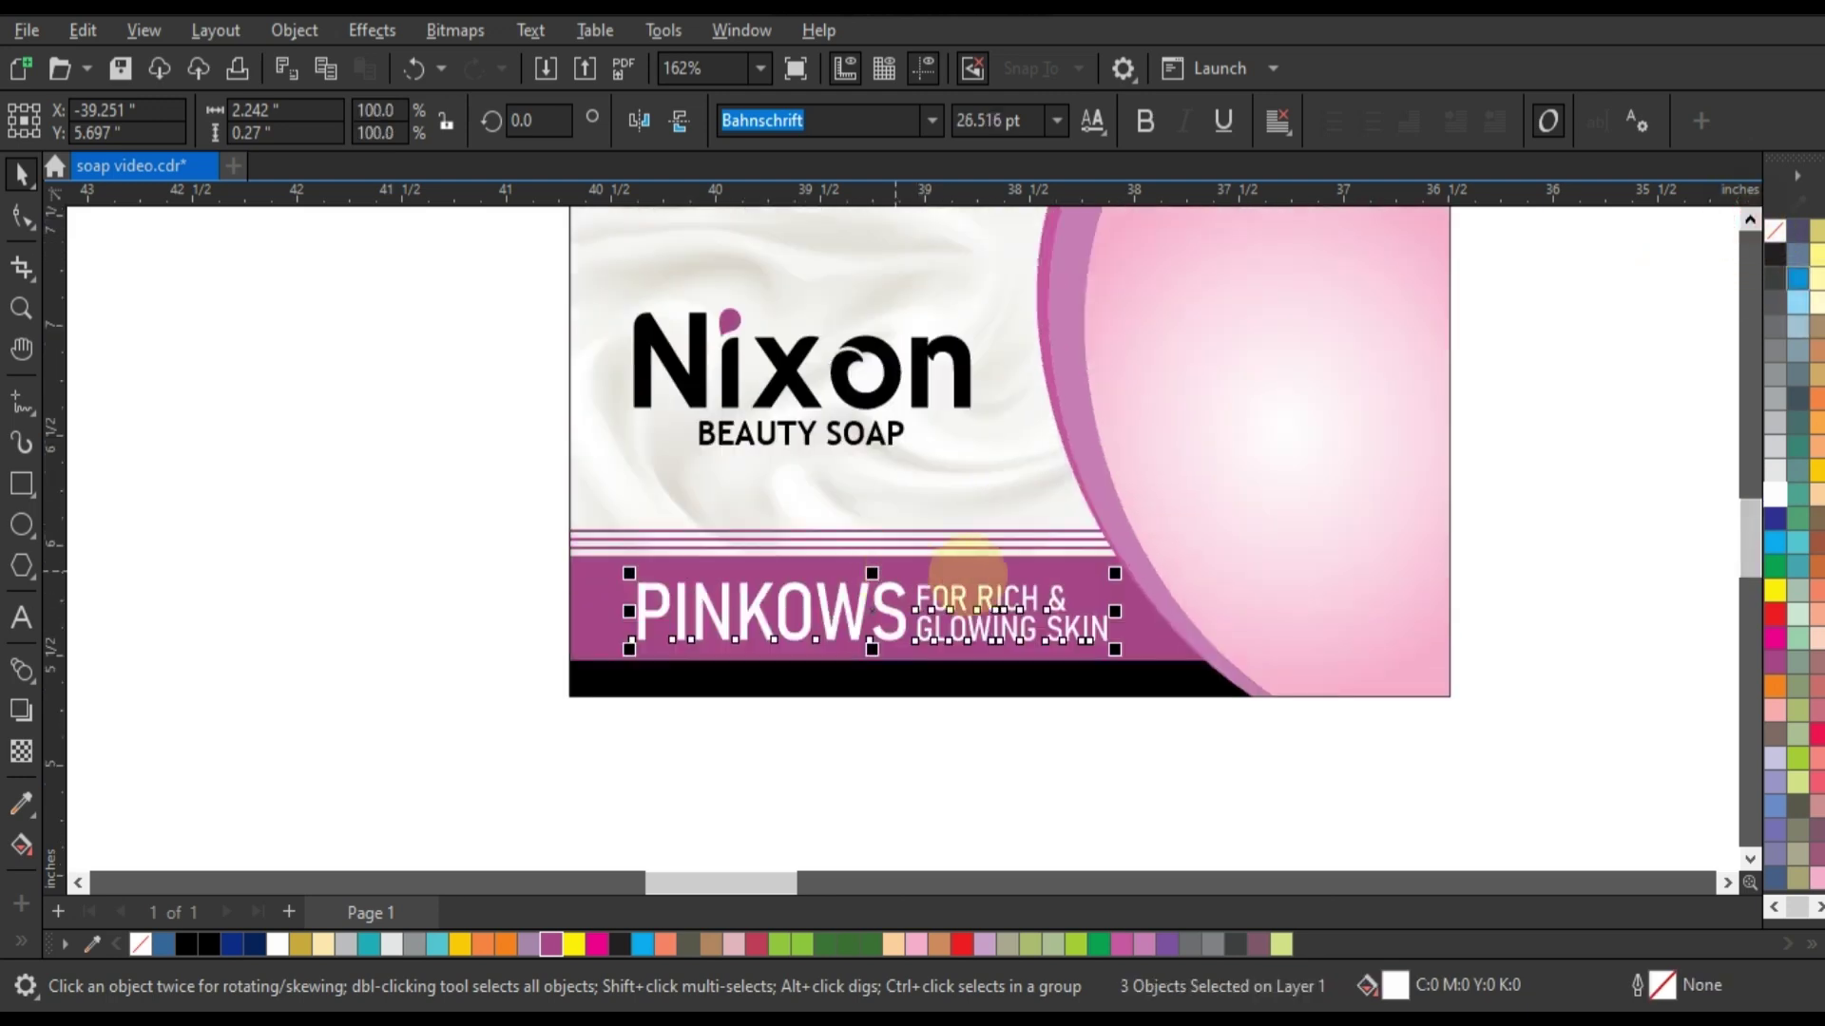
pyautogui.click(1751, 219)
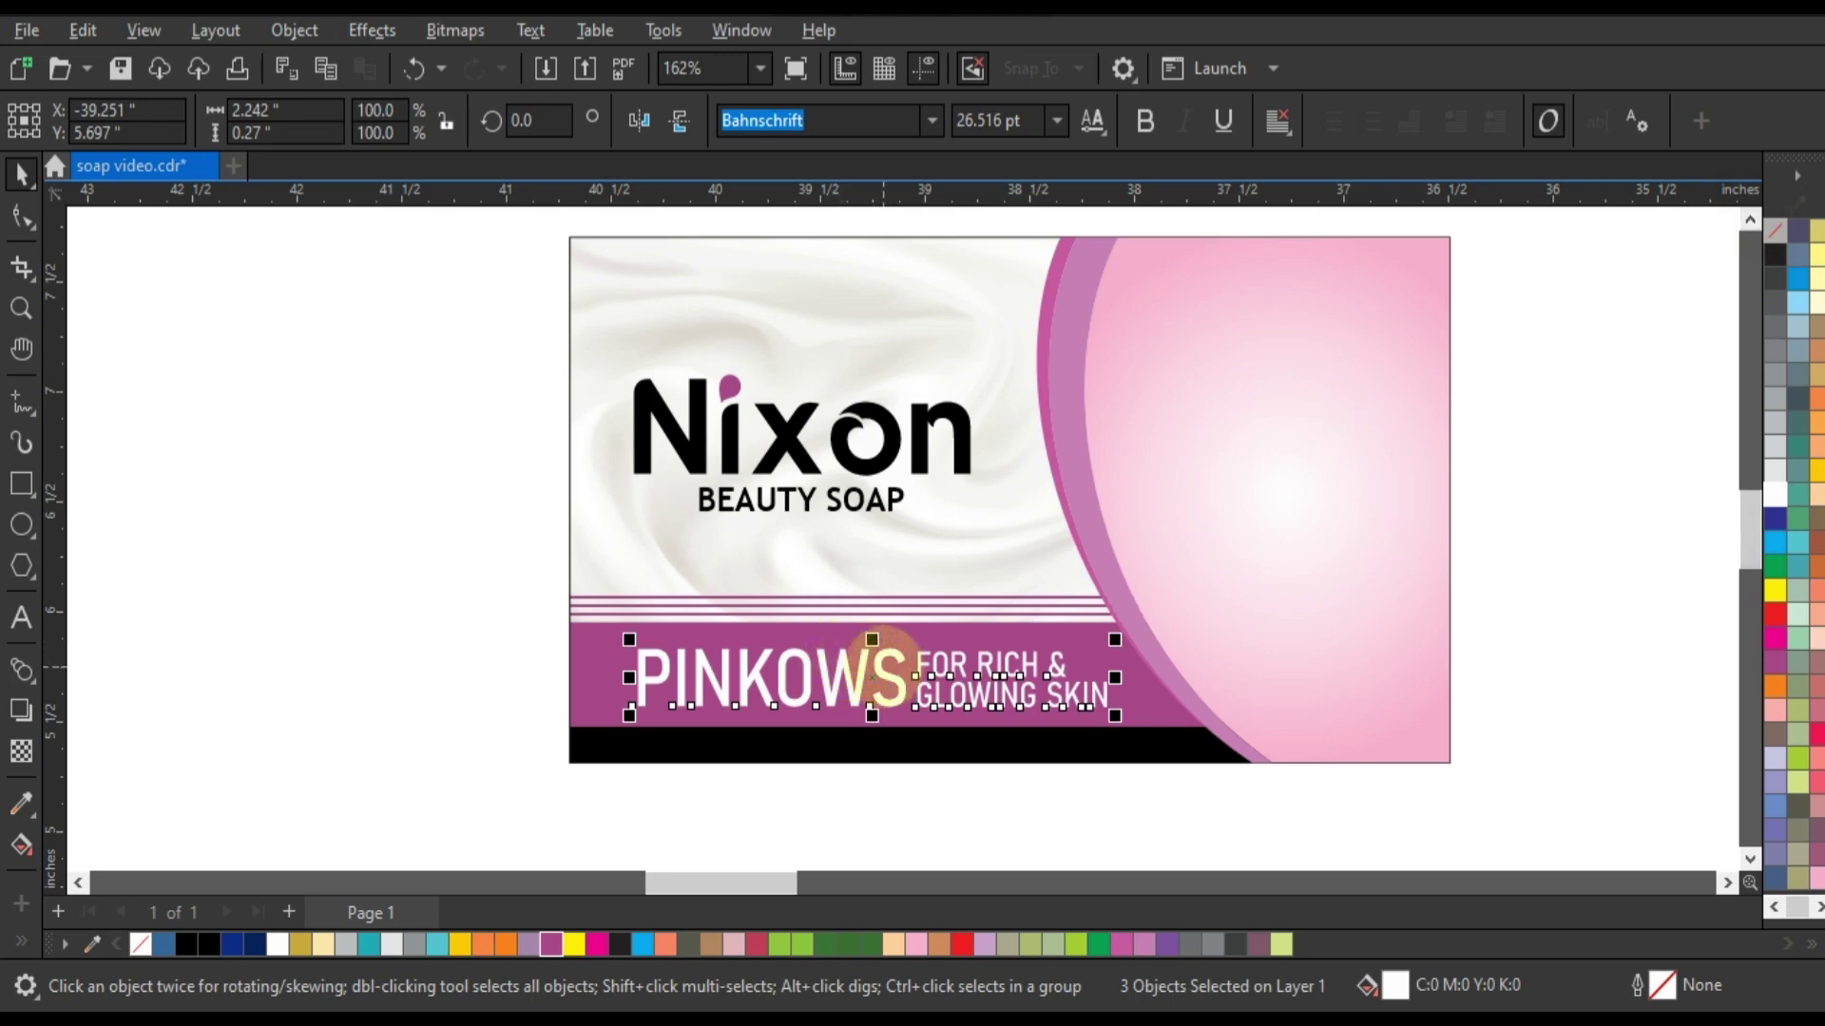
pyautogui.moveTo(876, 665); pyautogui.dragTo(867, 665)
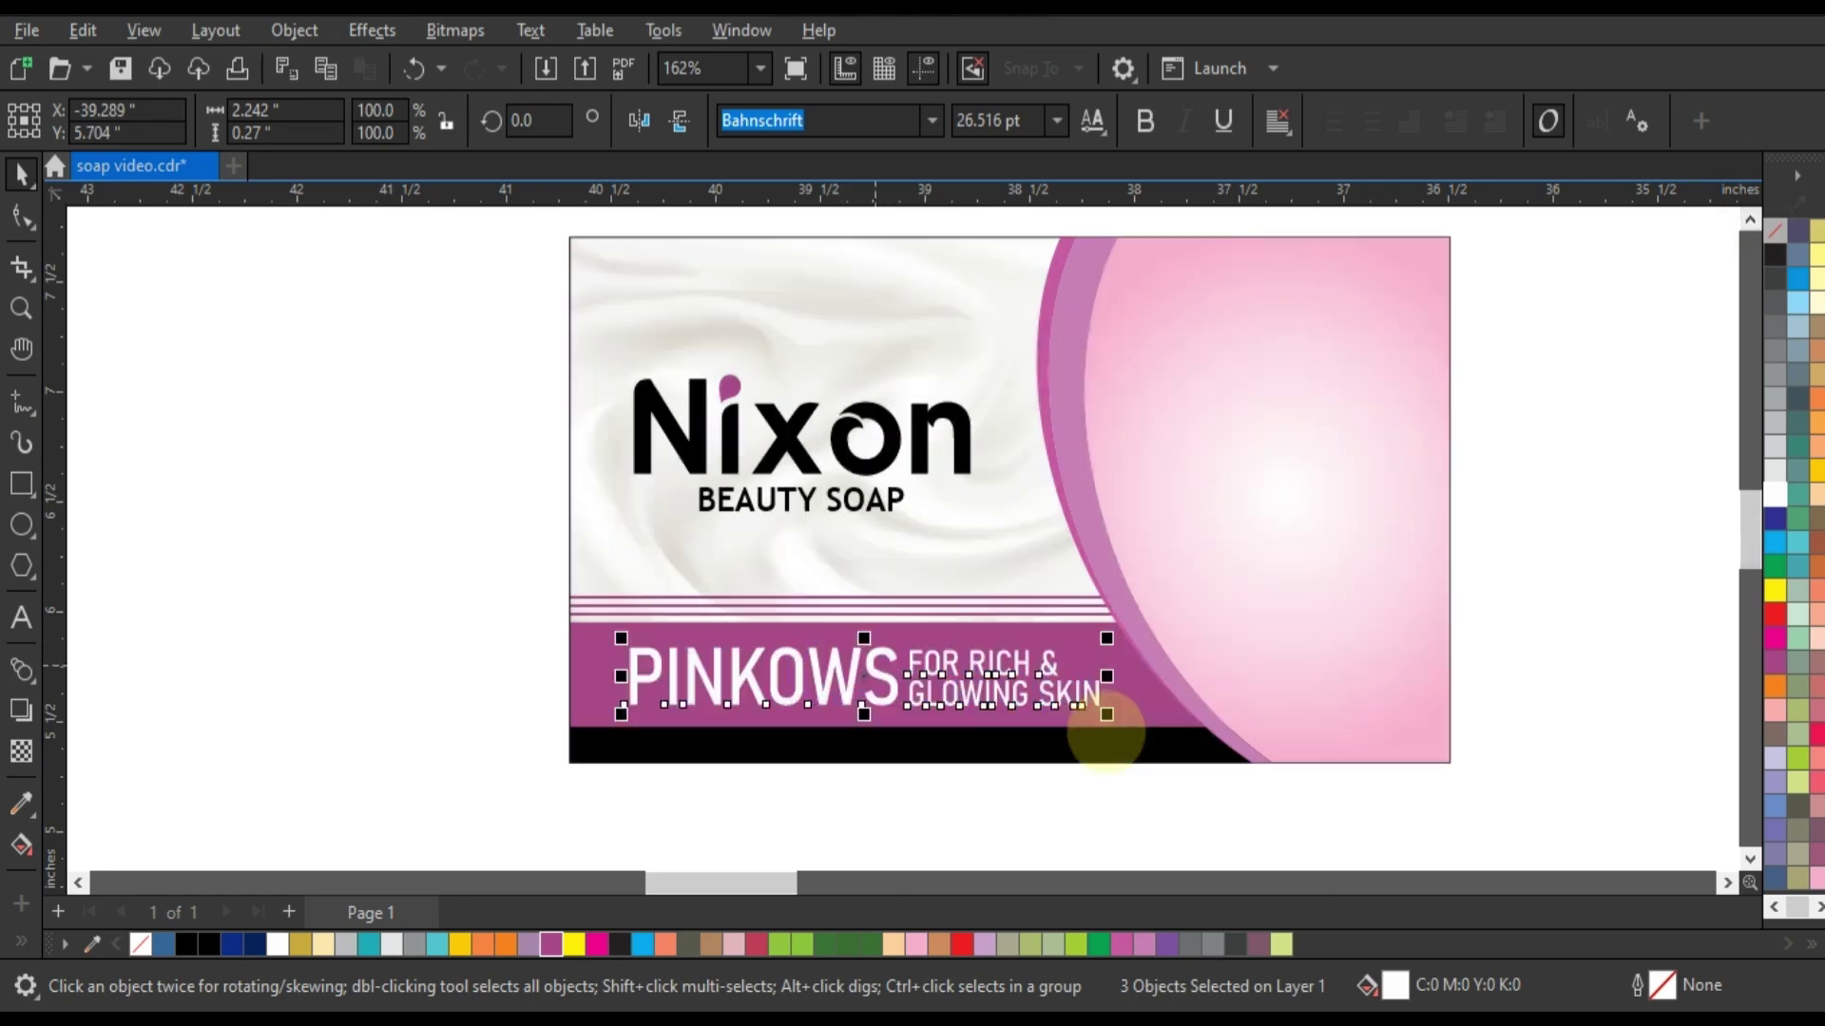
pyautogui.moveTo(1106, 714); pyautogui.dragTo(1035, 652)
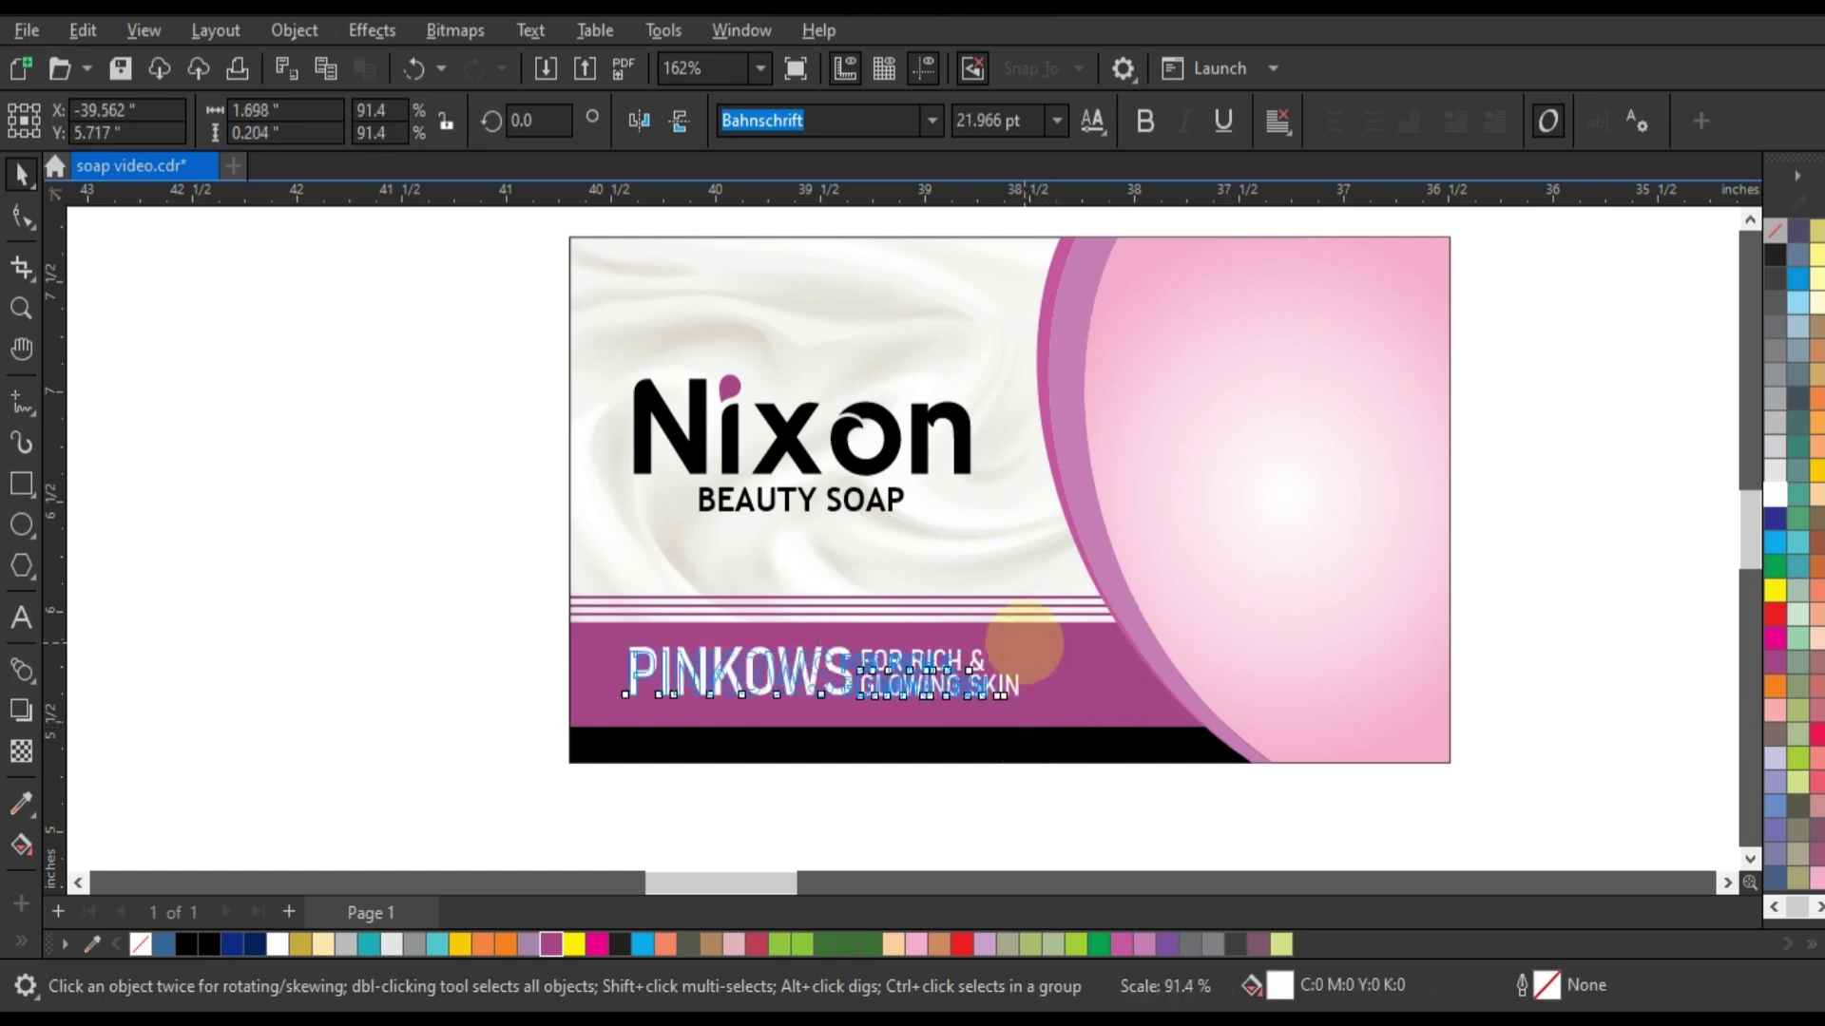
pyautogui.moveTo(1026, 638); pyautogui.dragTo(993, 642)
pyautogui.moveTo(993, 704); pyautogui.dragTo(1000, 709)
pyautogui.click(460, 542)
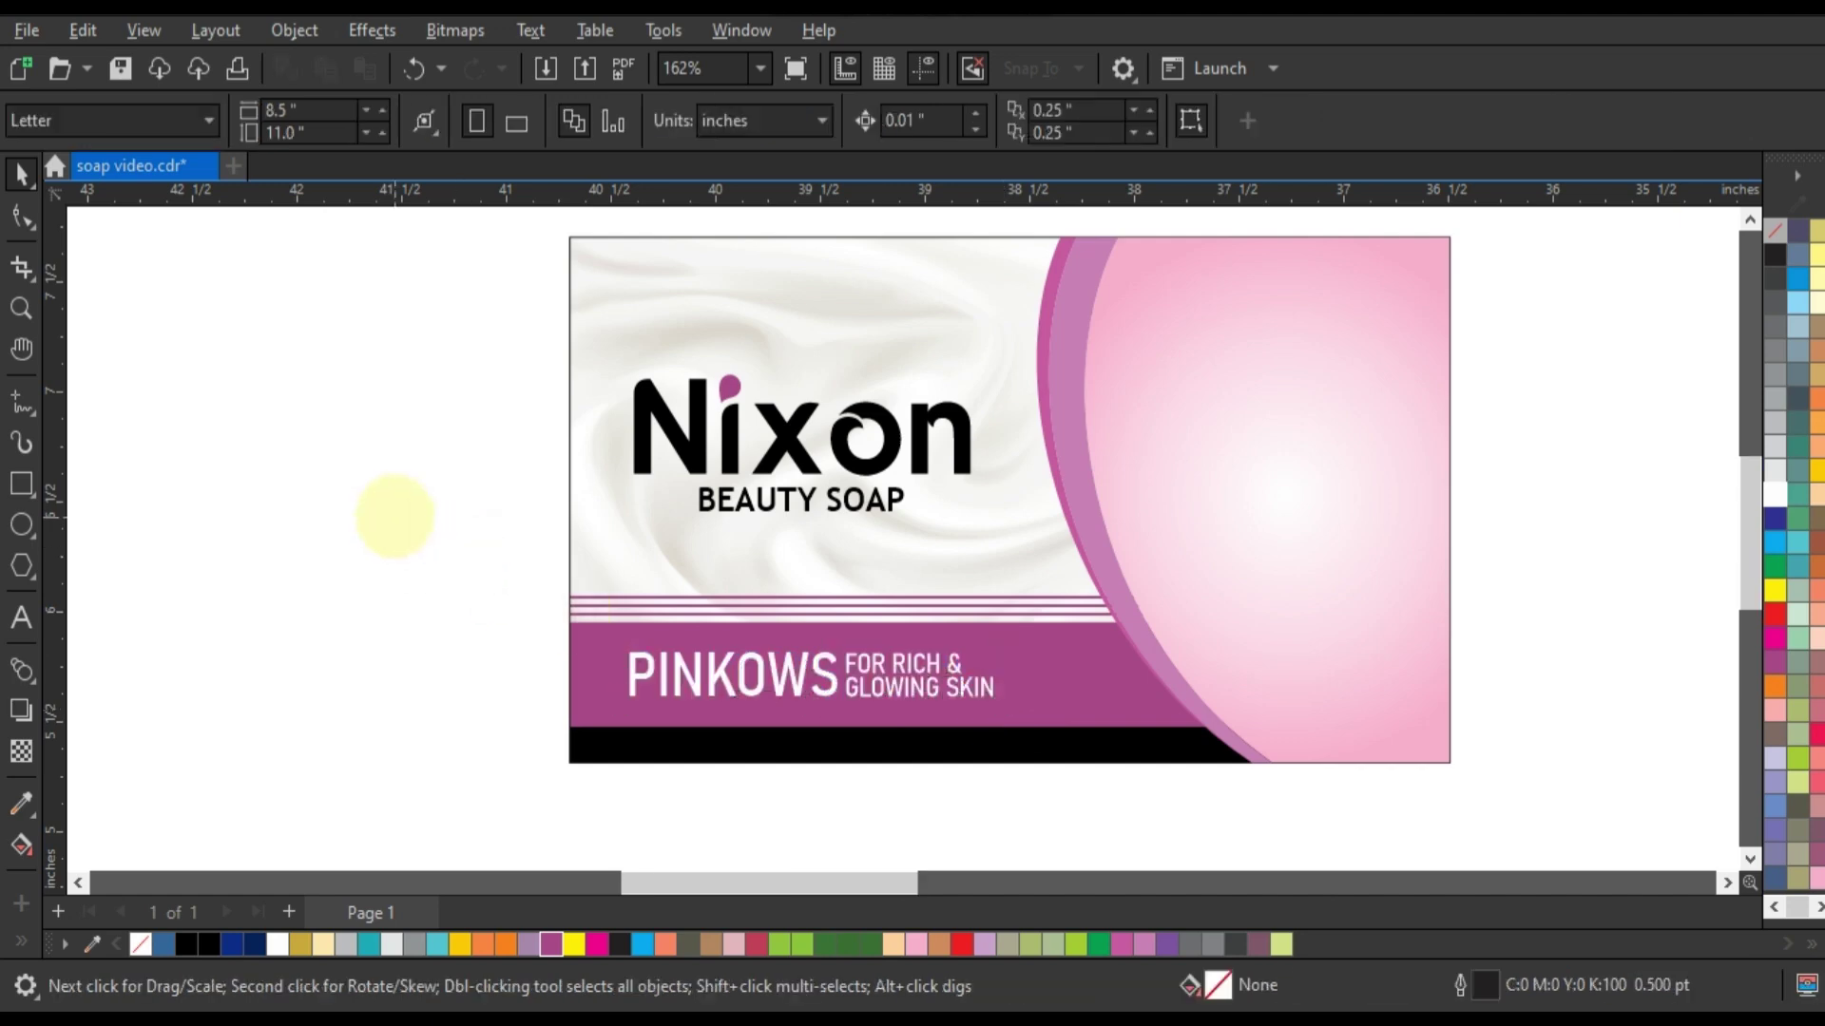
pyautogui.scroll(-2, 389, 516)
# Step: Place the rose over the label's right side, bring it forward and shrink it to about 2.29 × 2.15 in
pyautogui.moveTo(1451, 539)
pyautogui.mouseDown()
pyautogui.moveTo(955, 511)
pyautogui.moveTo(996, 506)
pyautogui.mouseUp()
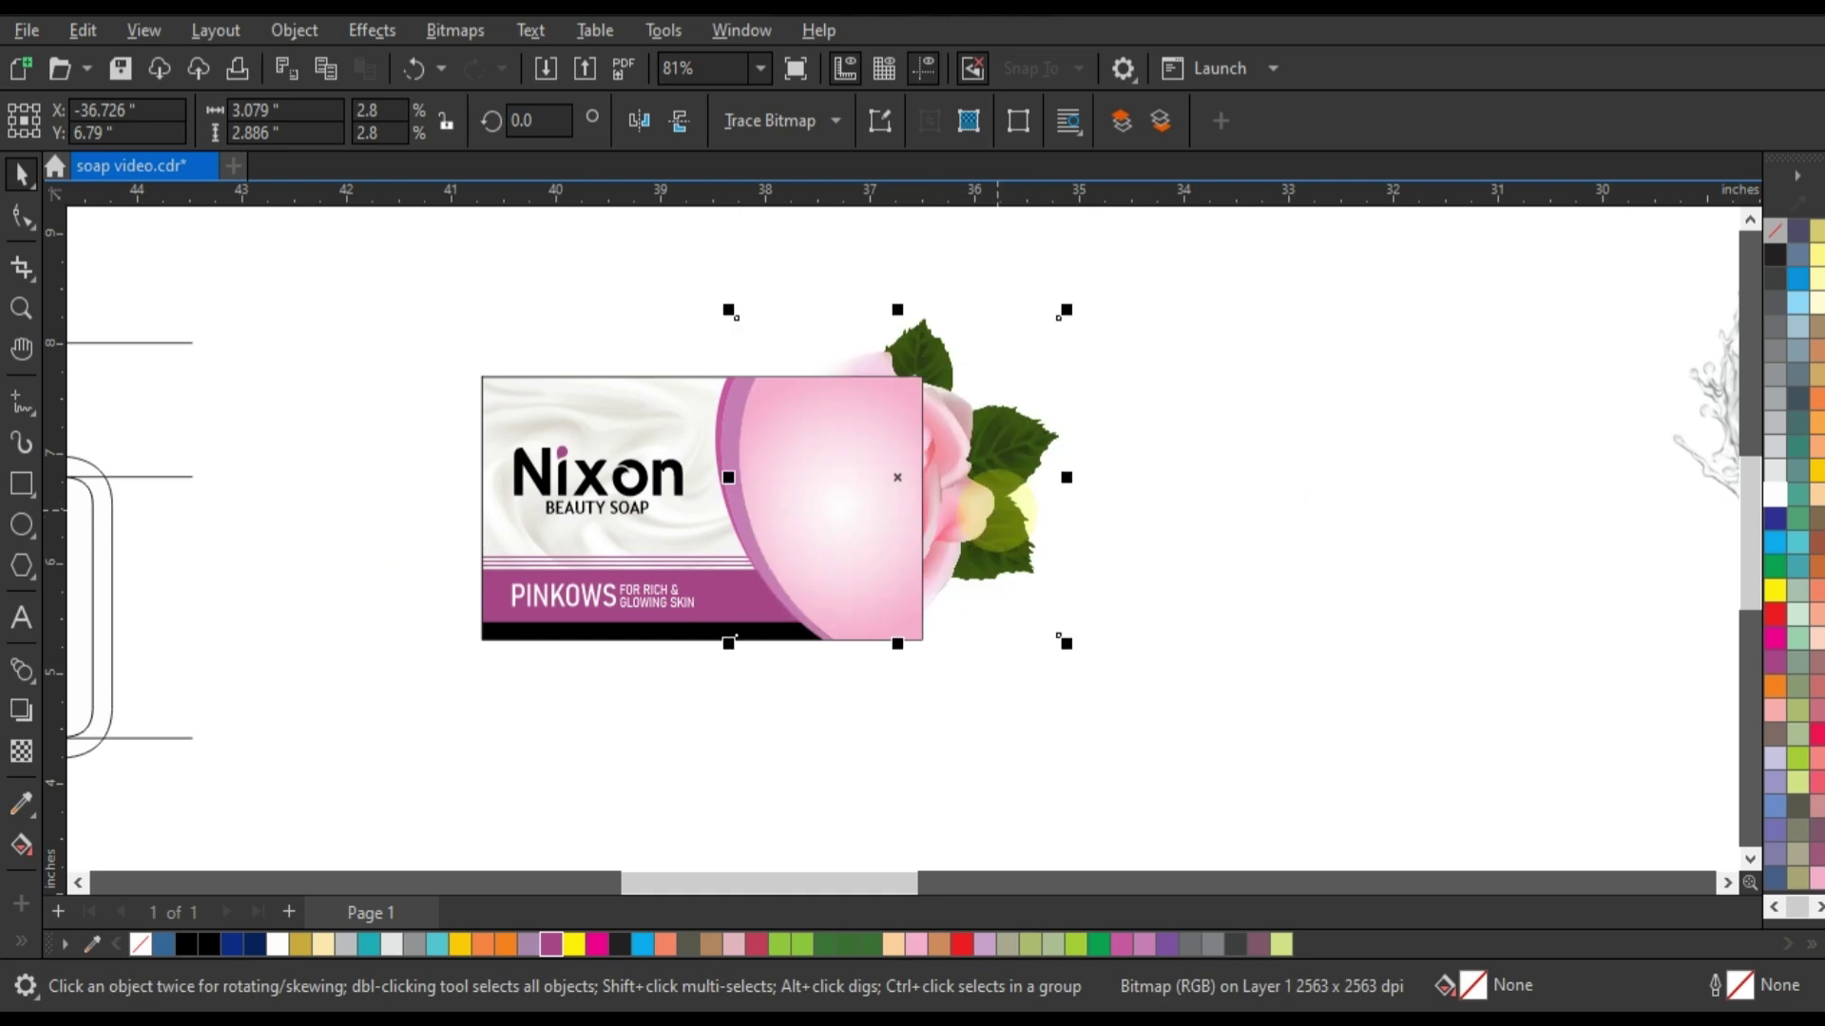
pyautogui.hotkey('shift', 'pageup')
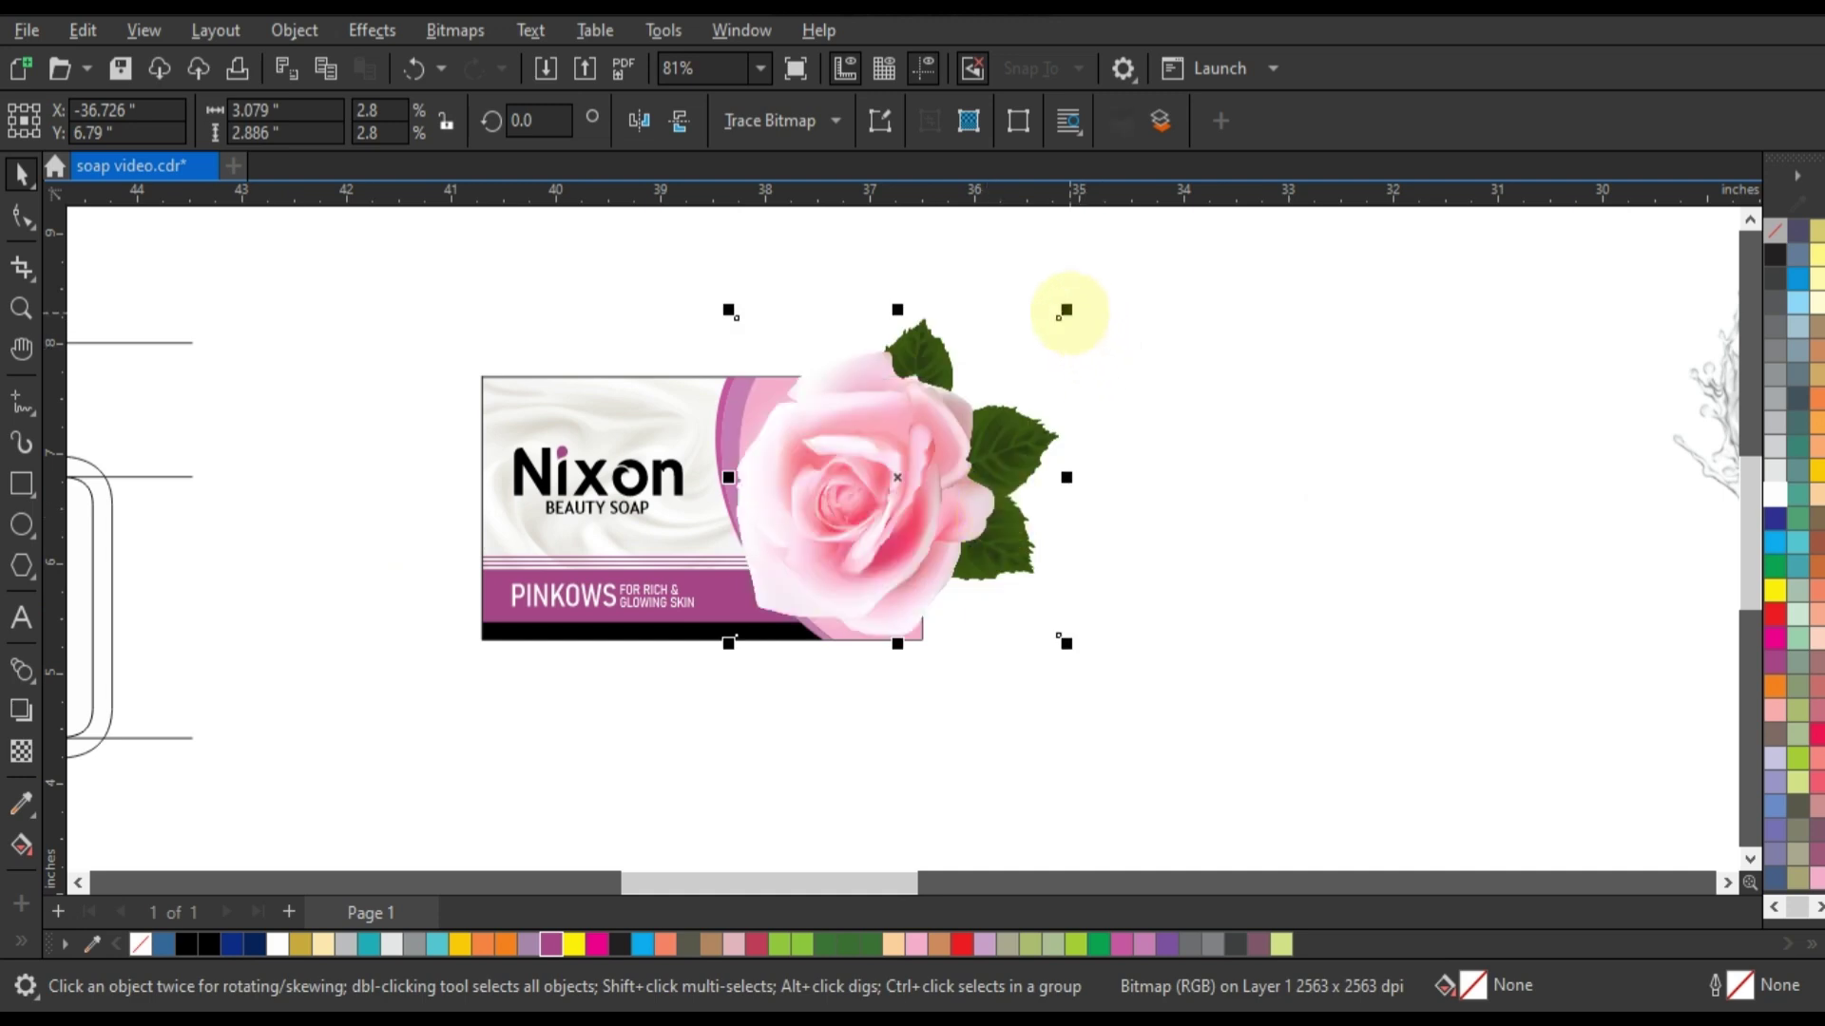
pyautogui.moveTo(1066, 310); pyautogui.dragTo(965, 458)
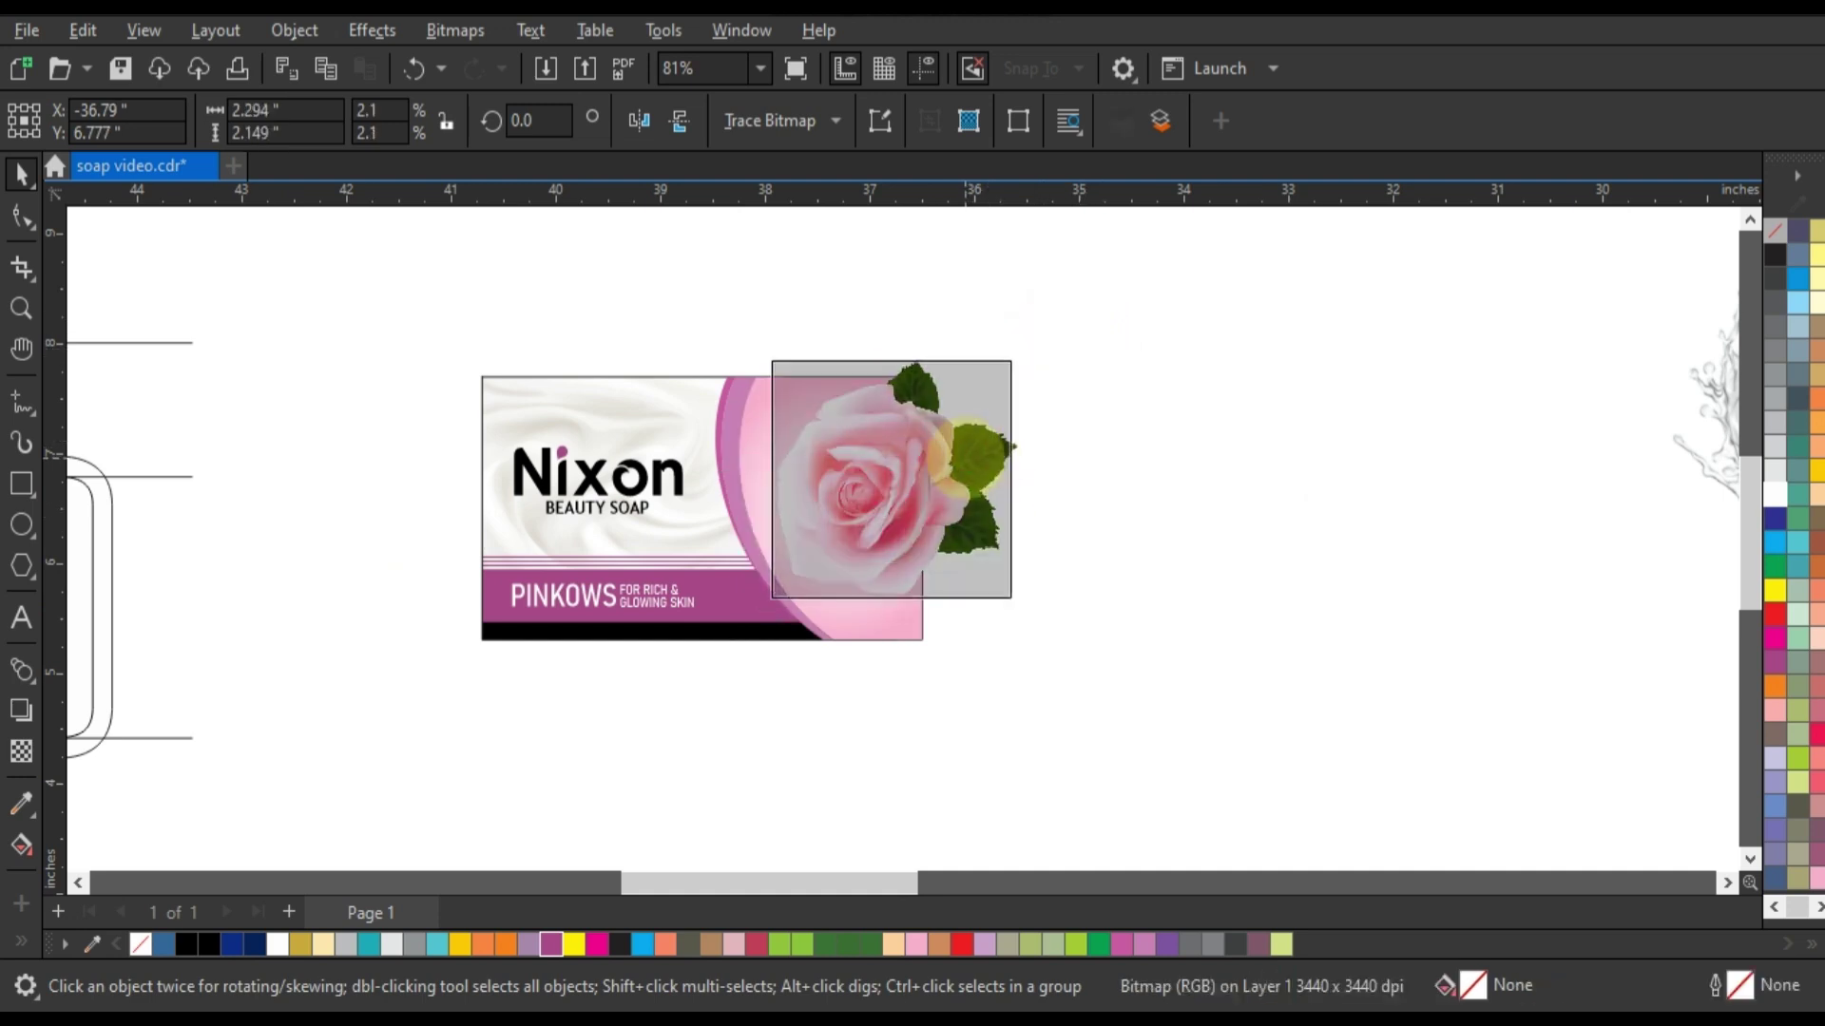
pyautogui.moveTo(1018, 353); pyautogui.dragTo(960, 431)
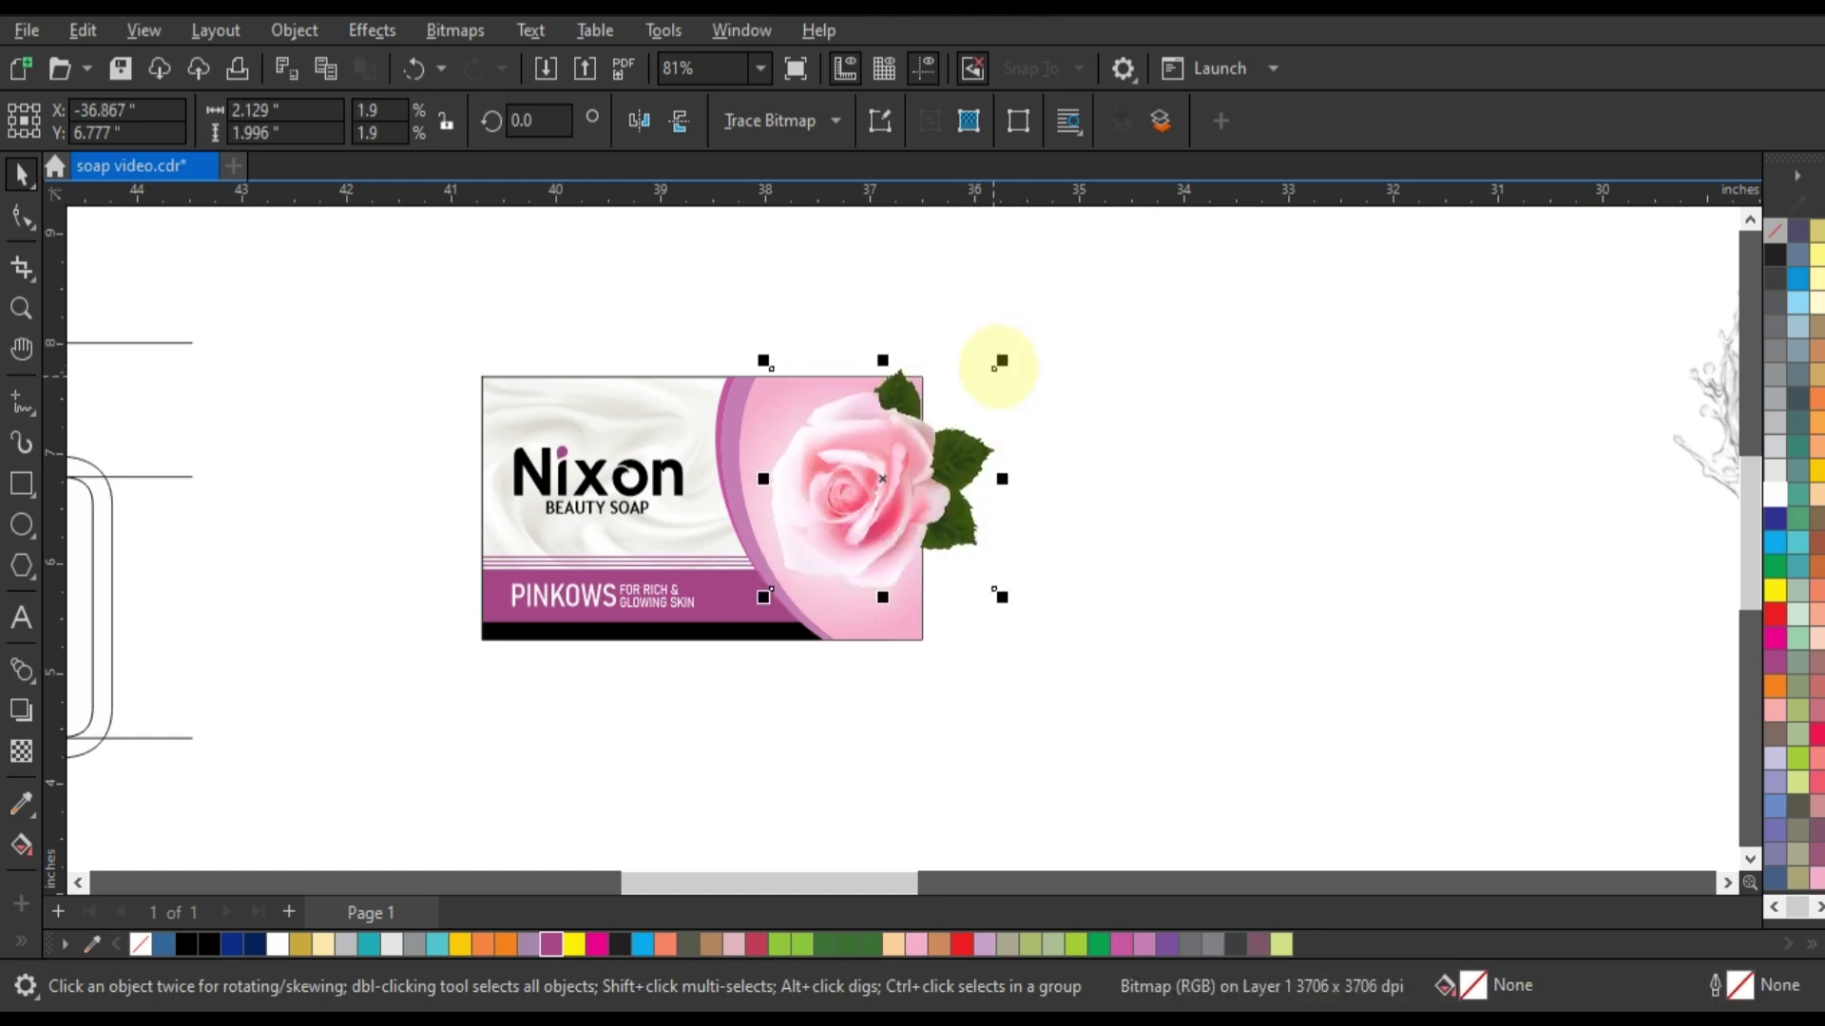
pyautogui.moveTo(1002, 361); pyautogui.dragTo(1013, 353)
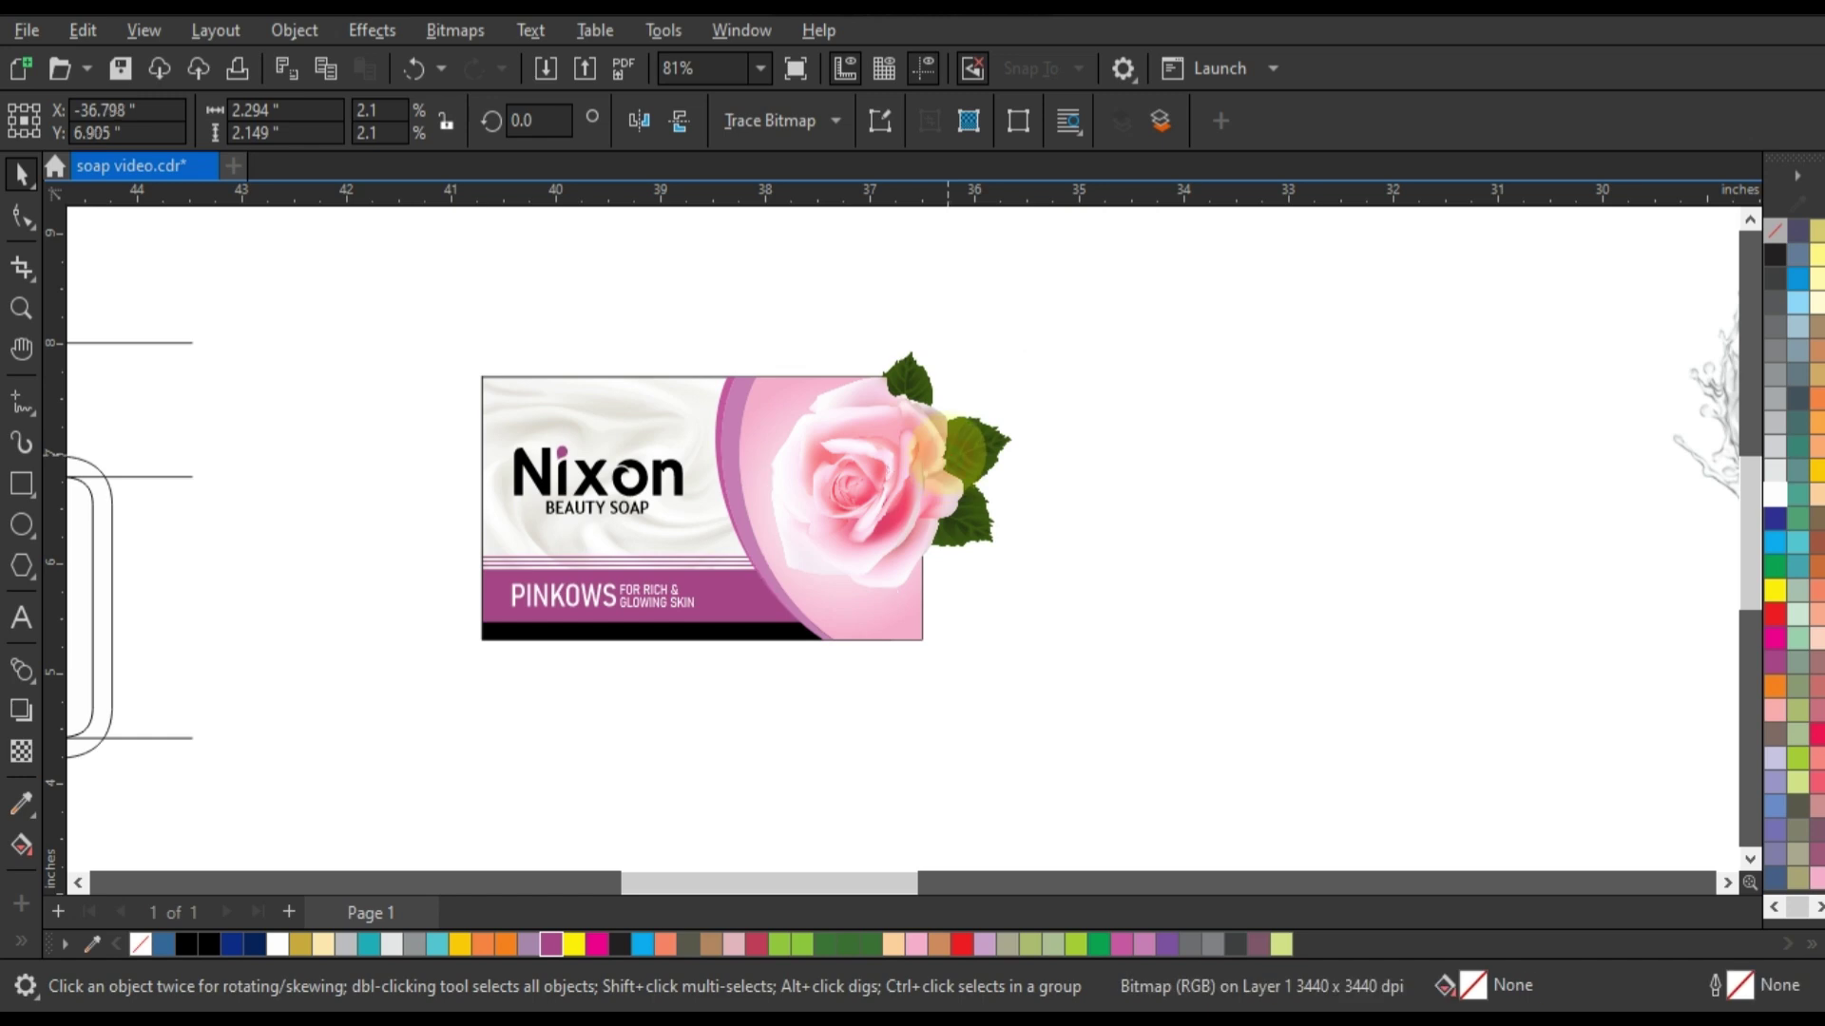
pyautogui.moveTo(946, 456); pyautogui.dragTo(944, 450)
# Step: PowerClip the rose inside the soap label frame
pyautogui.rightClick(946, 452)
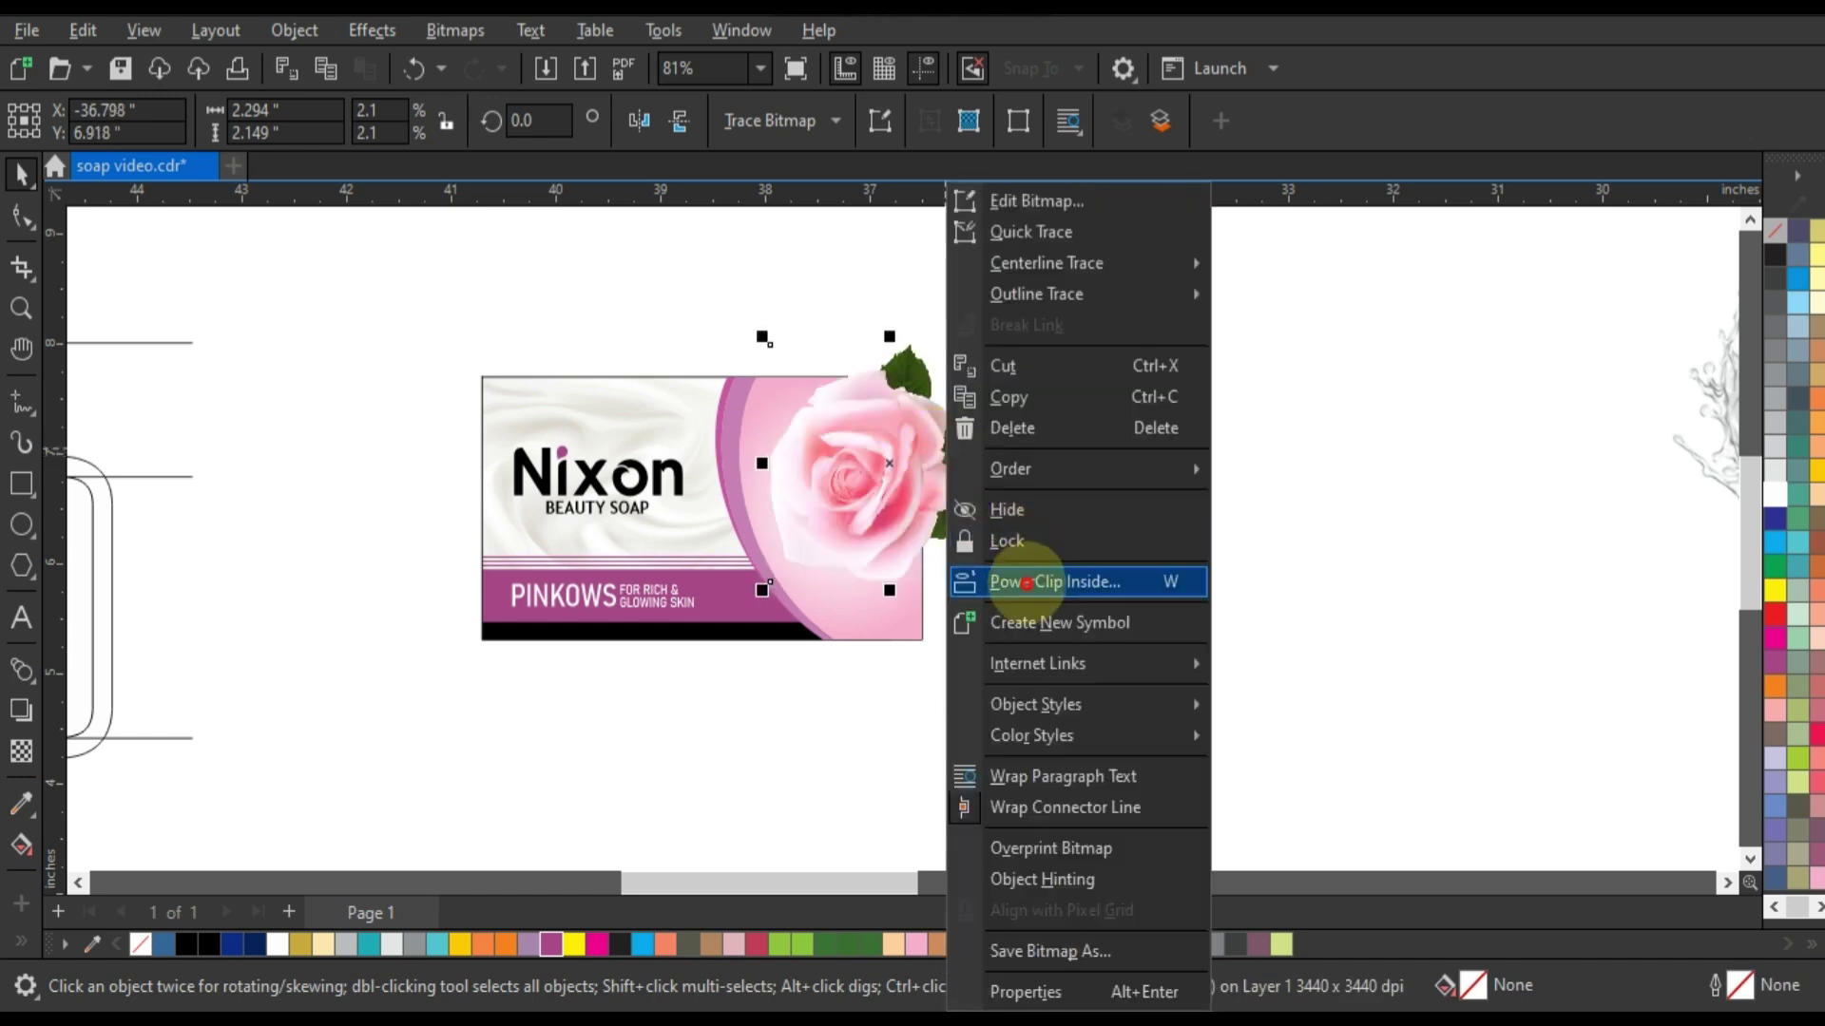
pyautogui.click(789, 423)
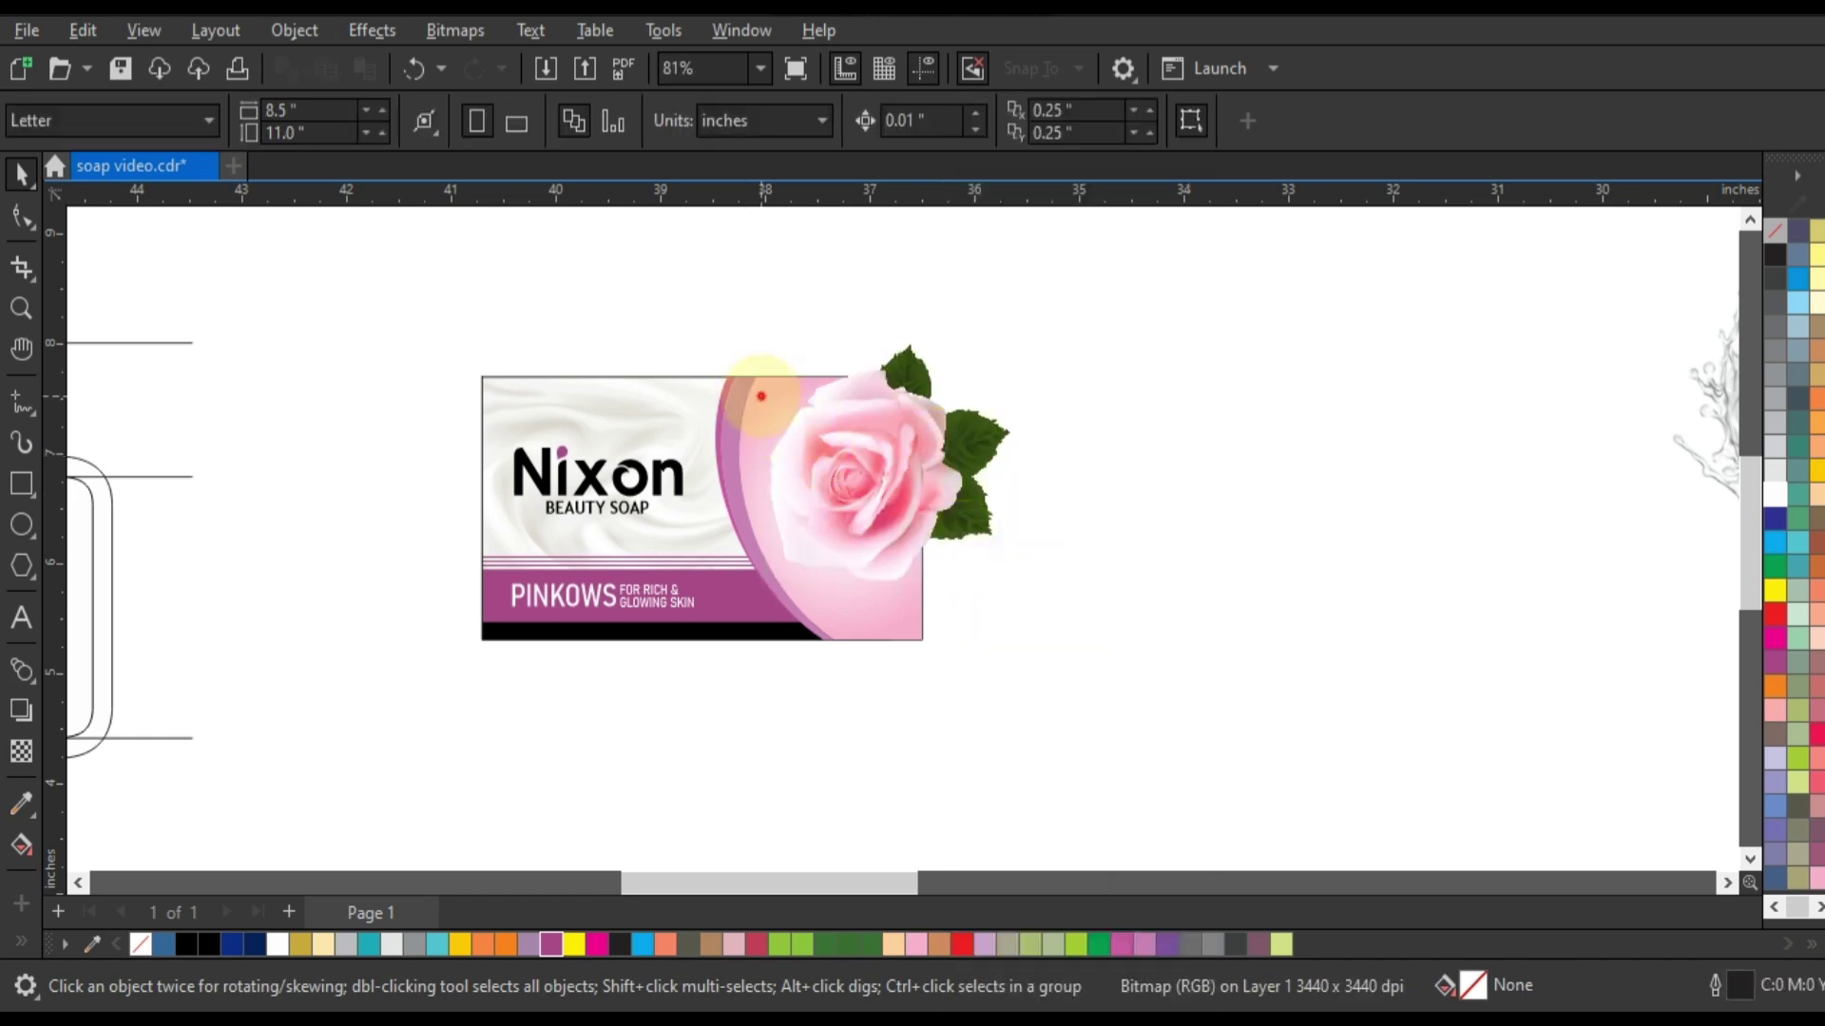
pyautogui.click(760, 395)
pyautogui.click(1112, 488)
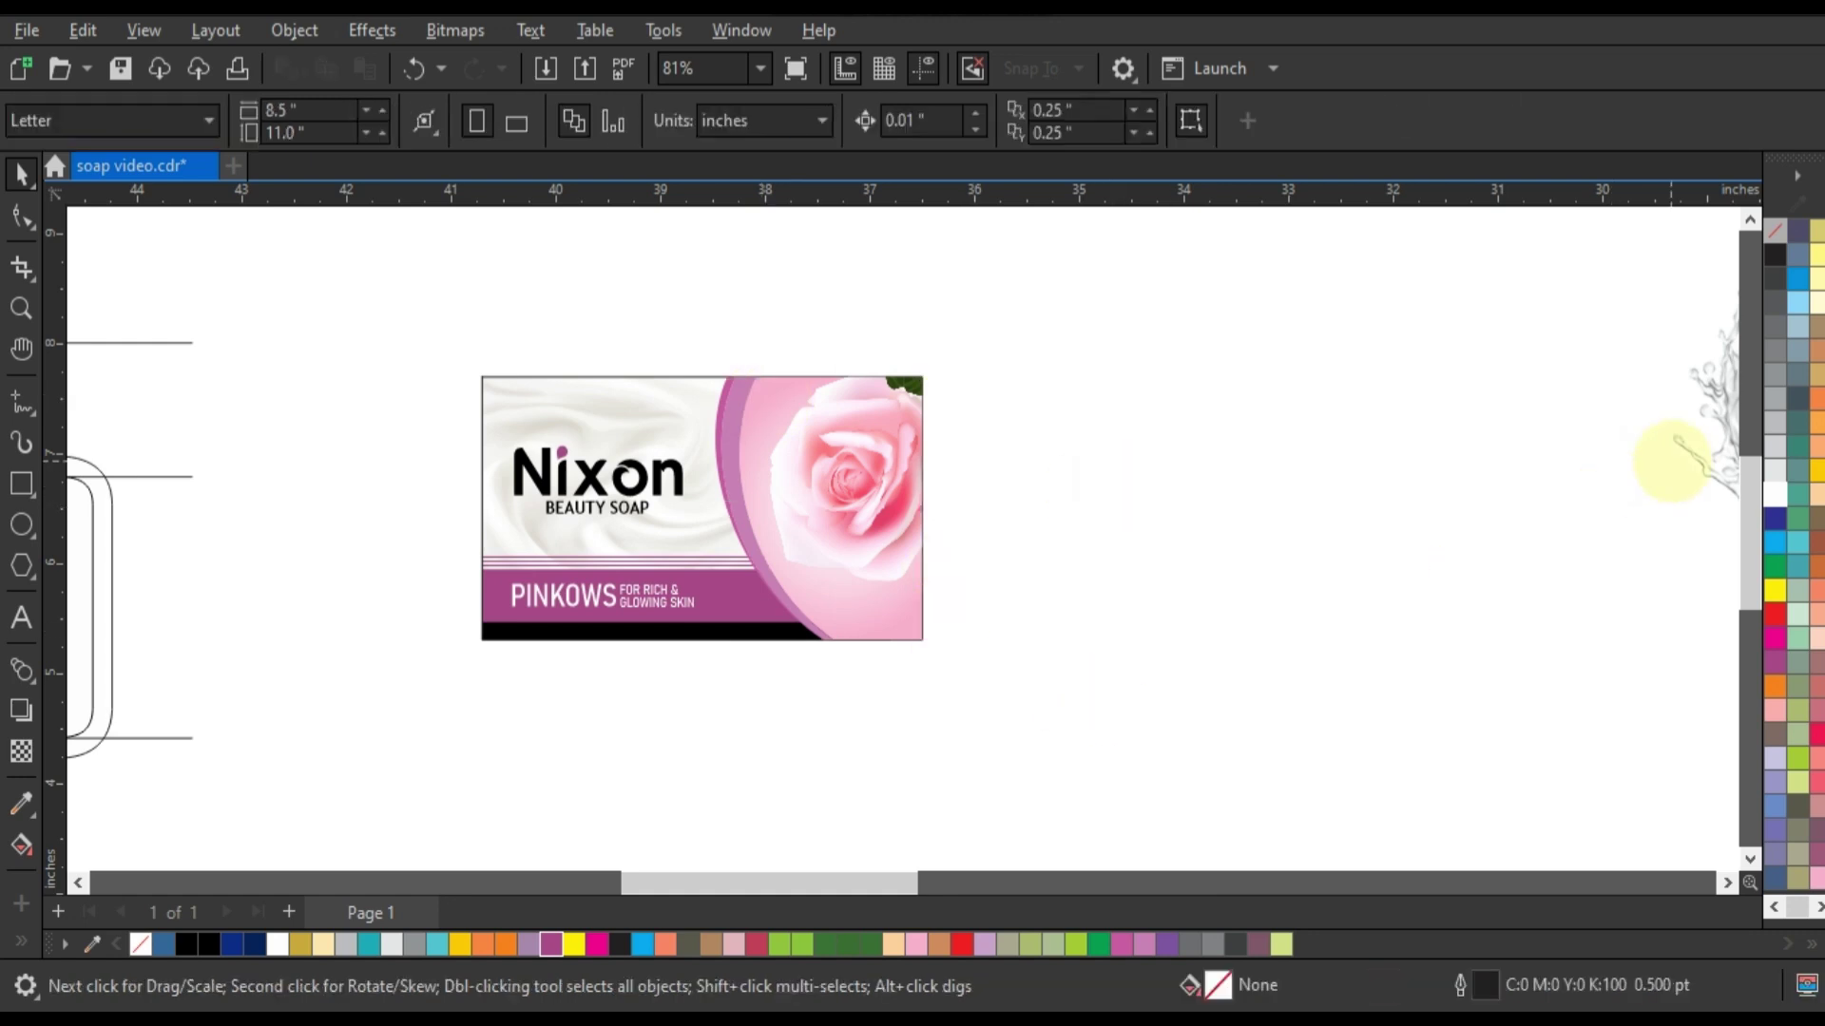
# Step: Move the white water splash beside the label and open Replace Colors for it
pyautogui.moveTo(1672, 461); pyautogui.dragTo(964, 546)
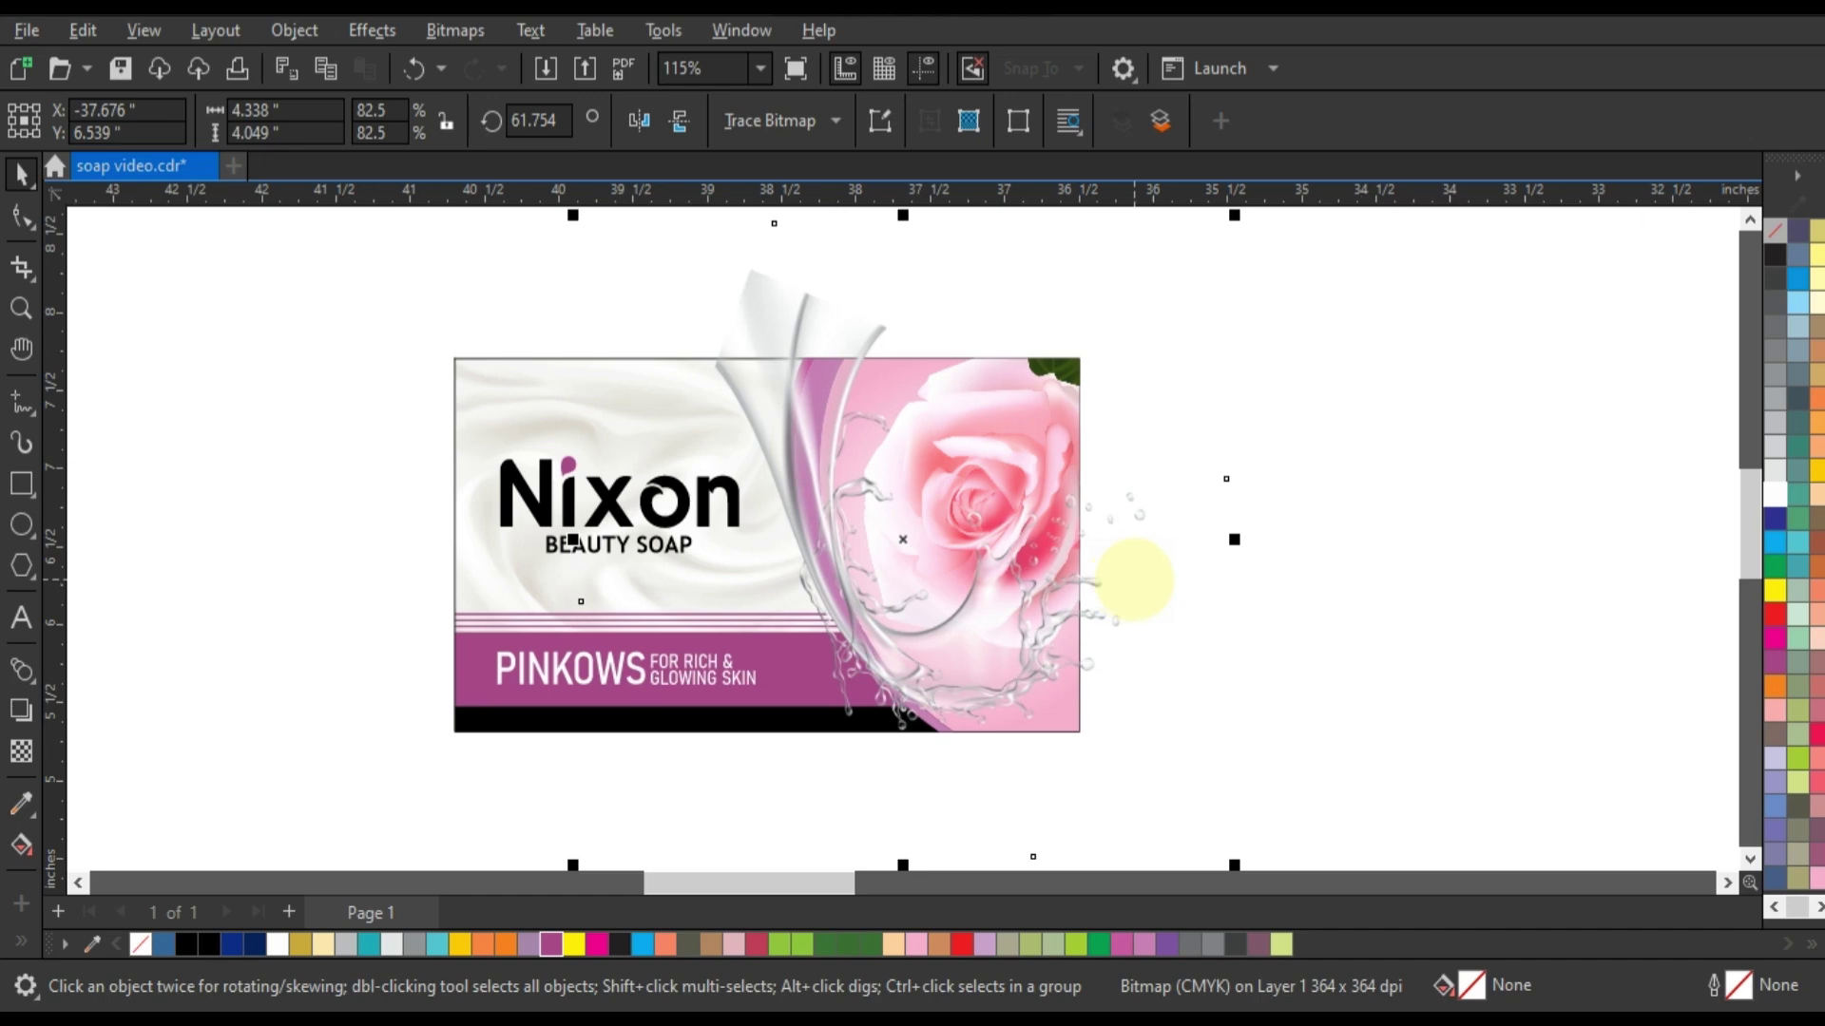
pyautogui.click(21, 308)
pyautogui.moveTo(689, 254); pyautogui.dragTo(1208, 765)
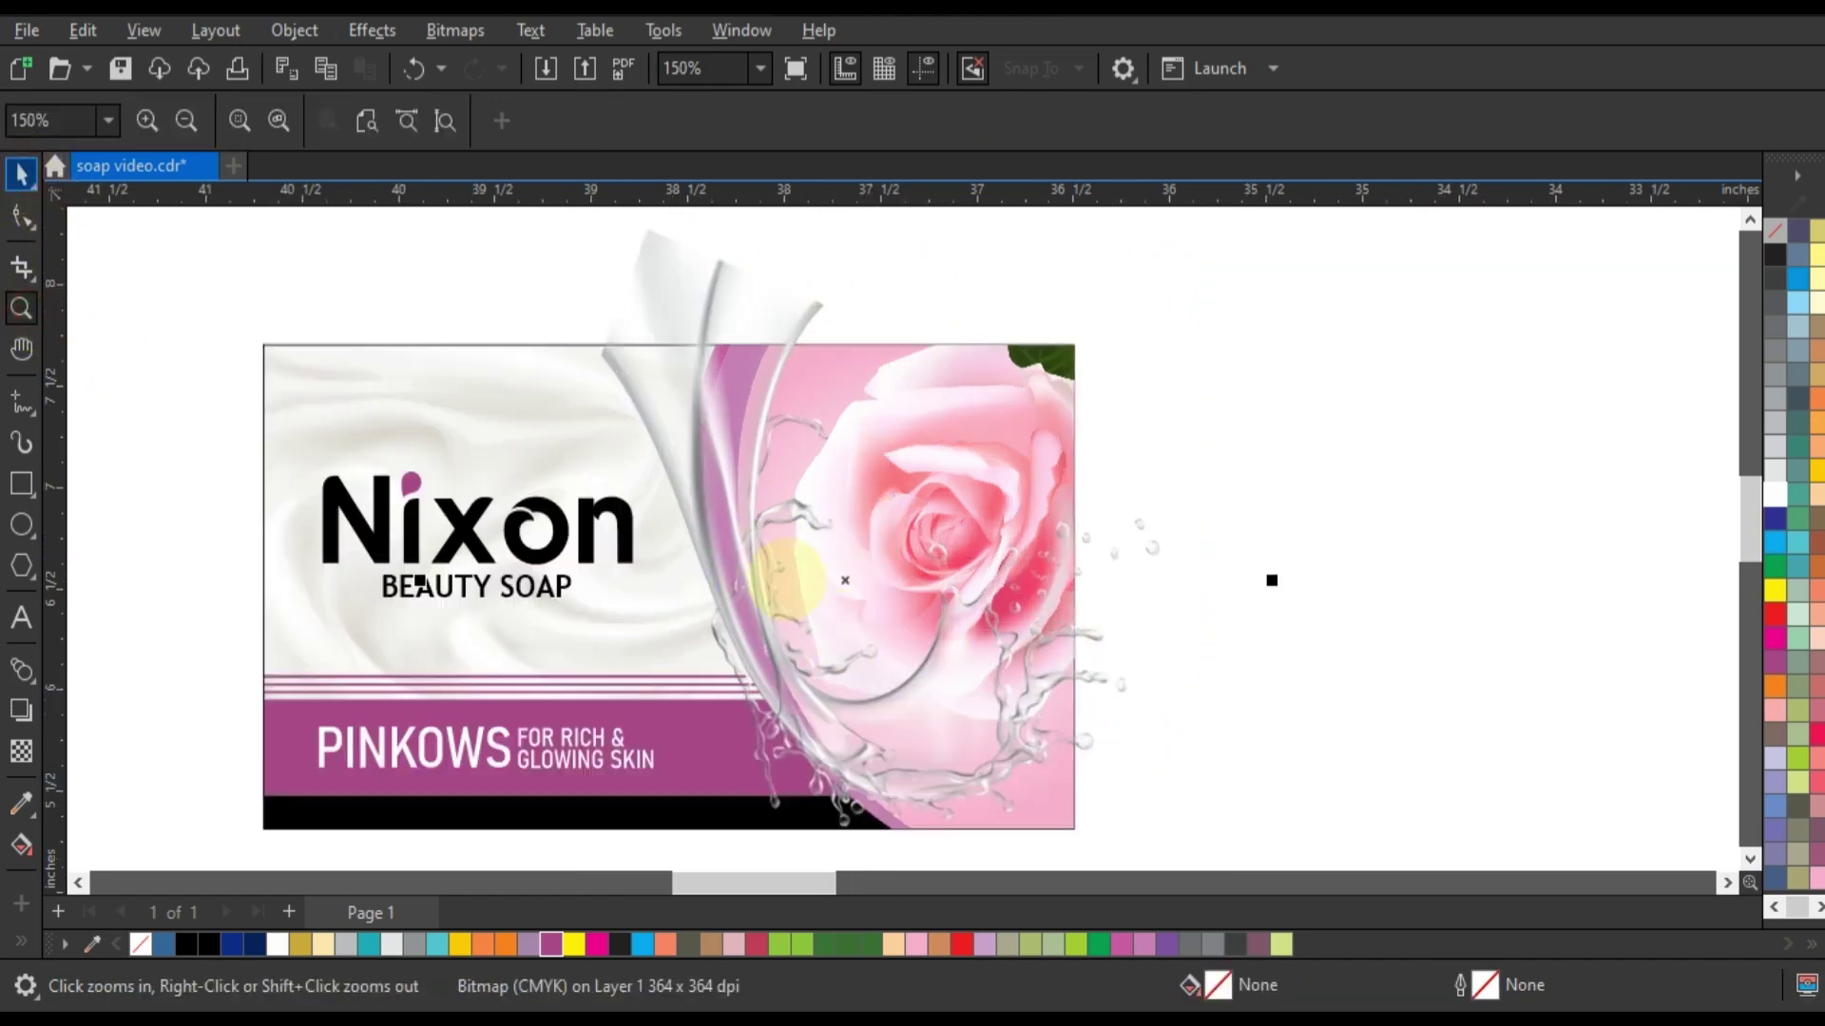
pyautogui.press('space')
pyautogui.moveTo(785, 578); pyautogui.dragTo(783, 533)
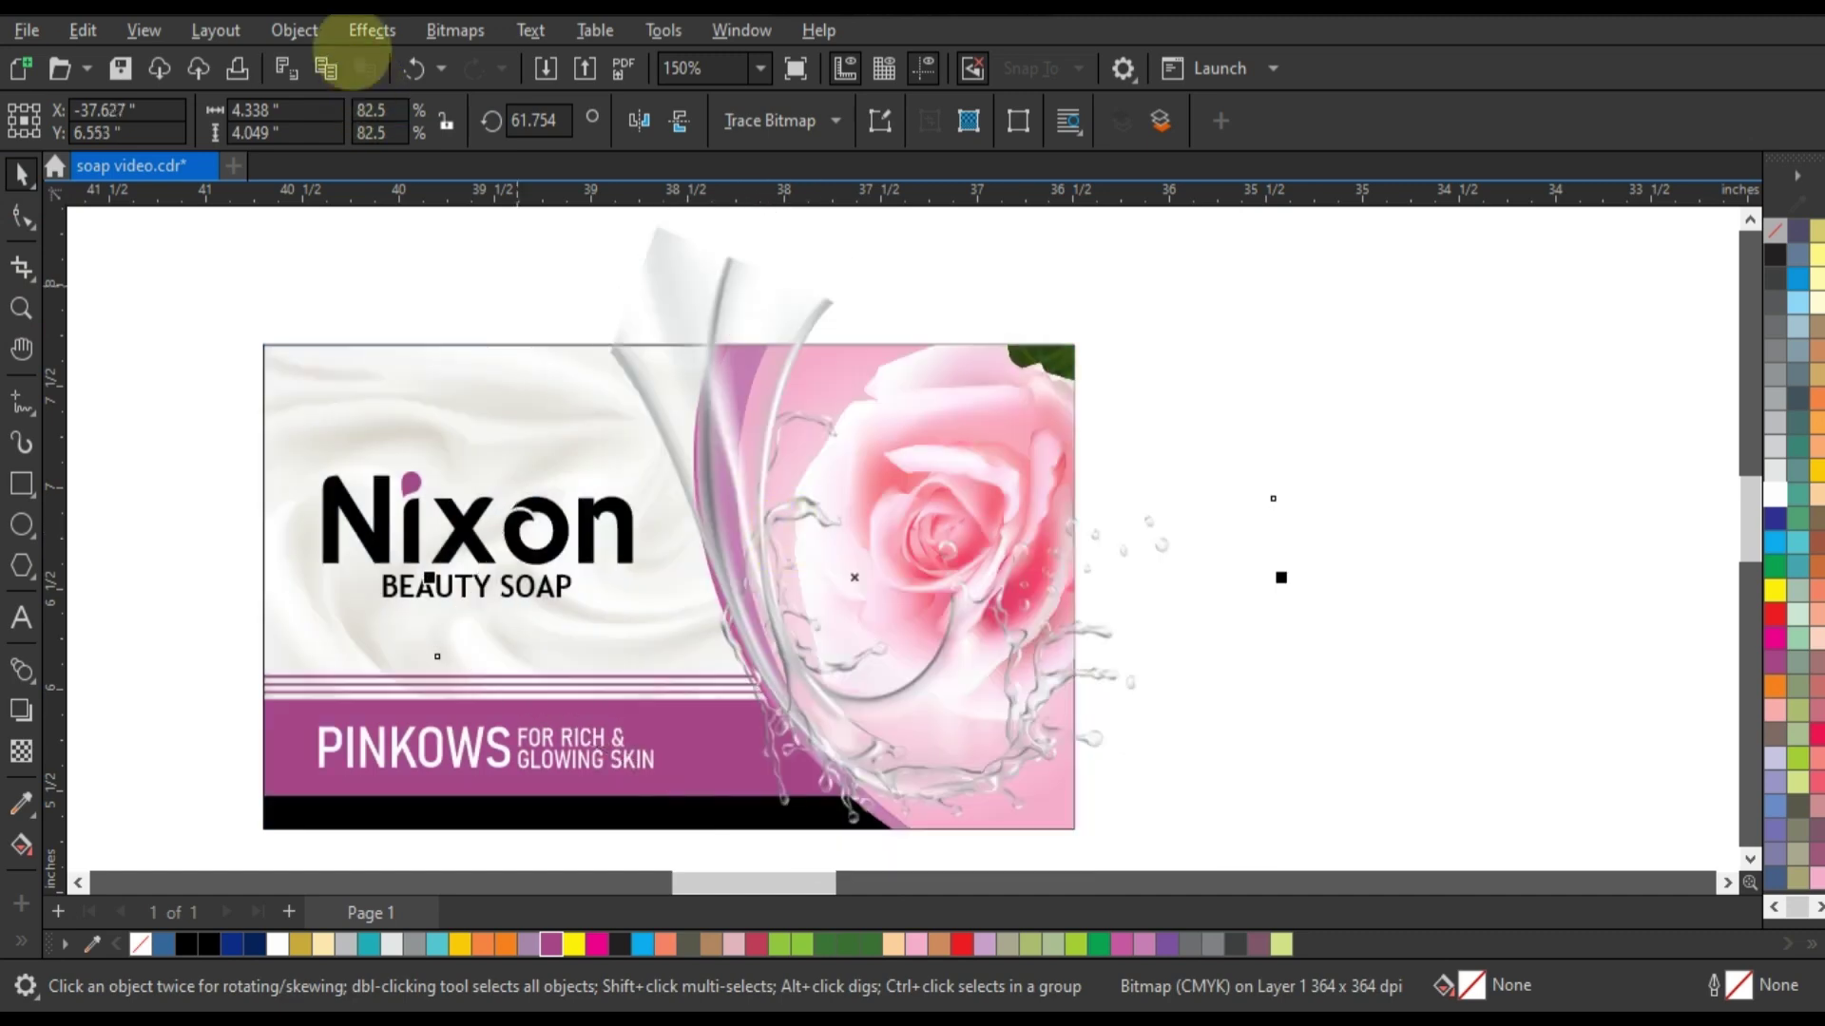
pyautogui.click(362, 34)
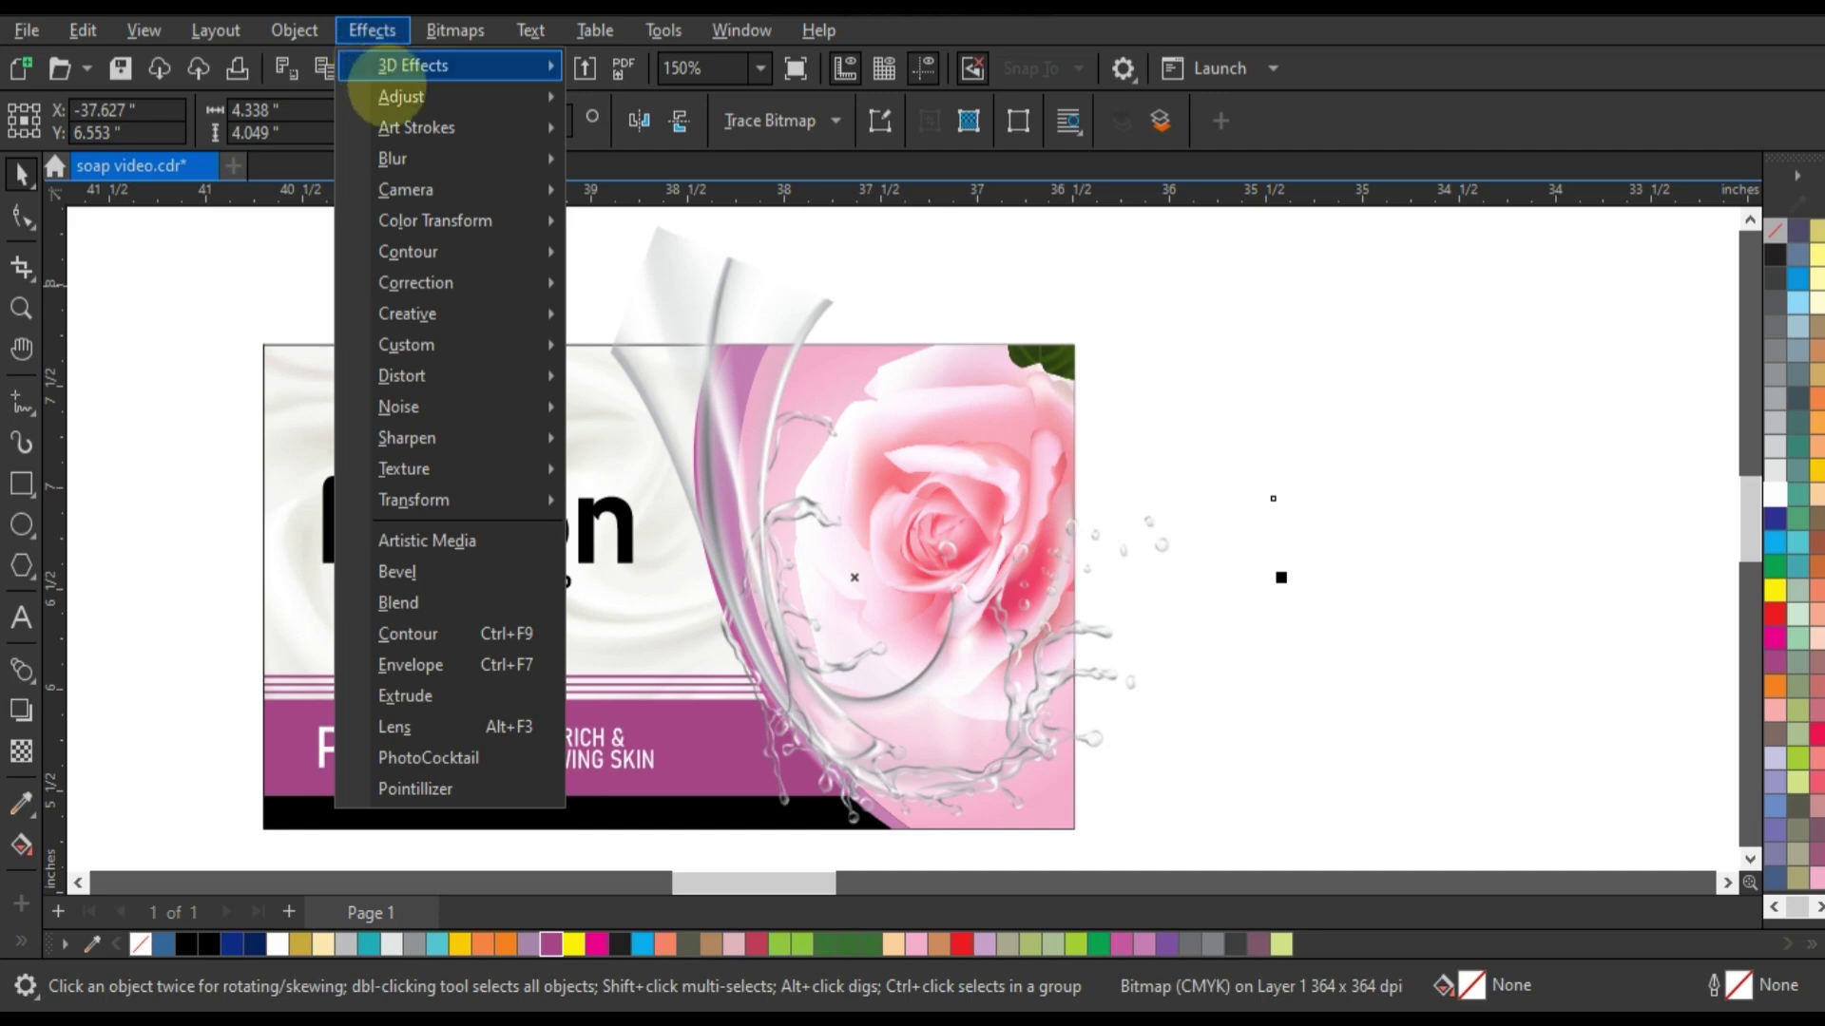
pyautogui.moveTo(402, 97)
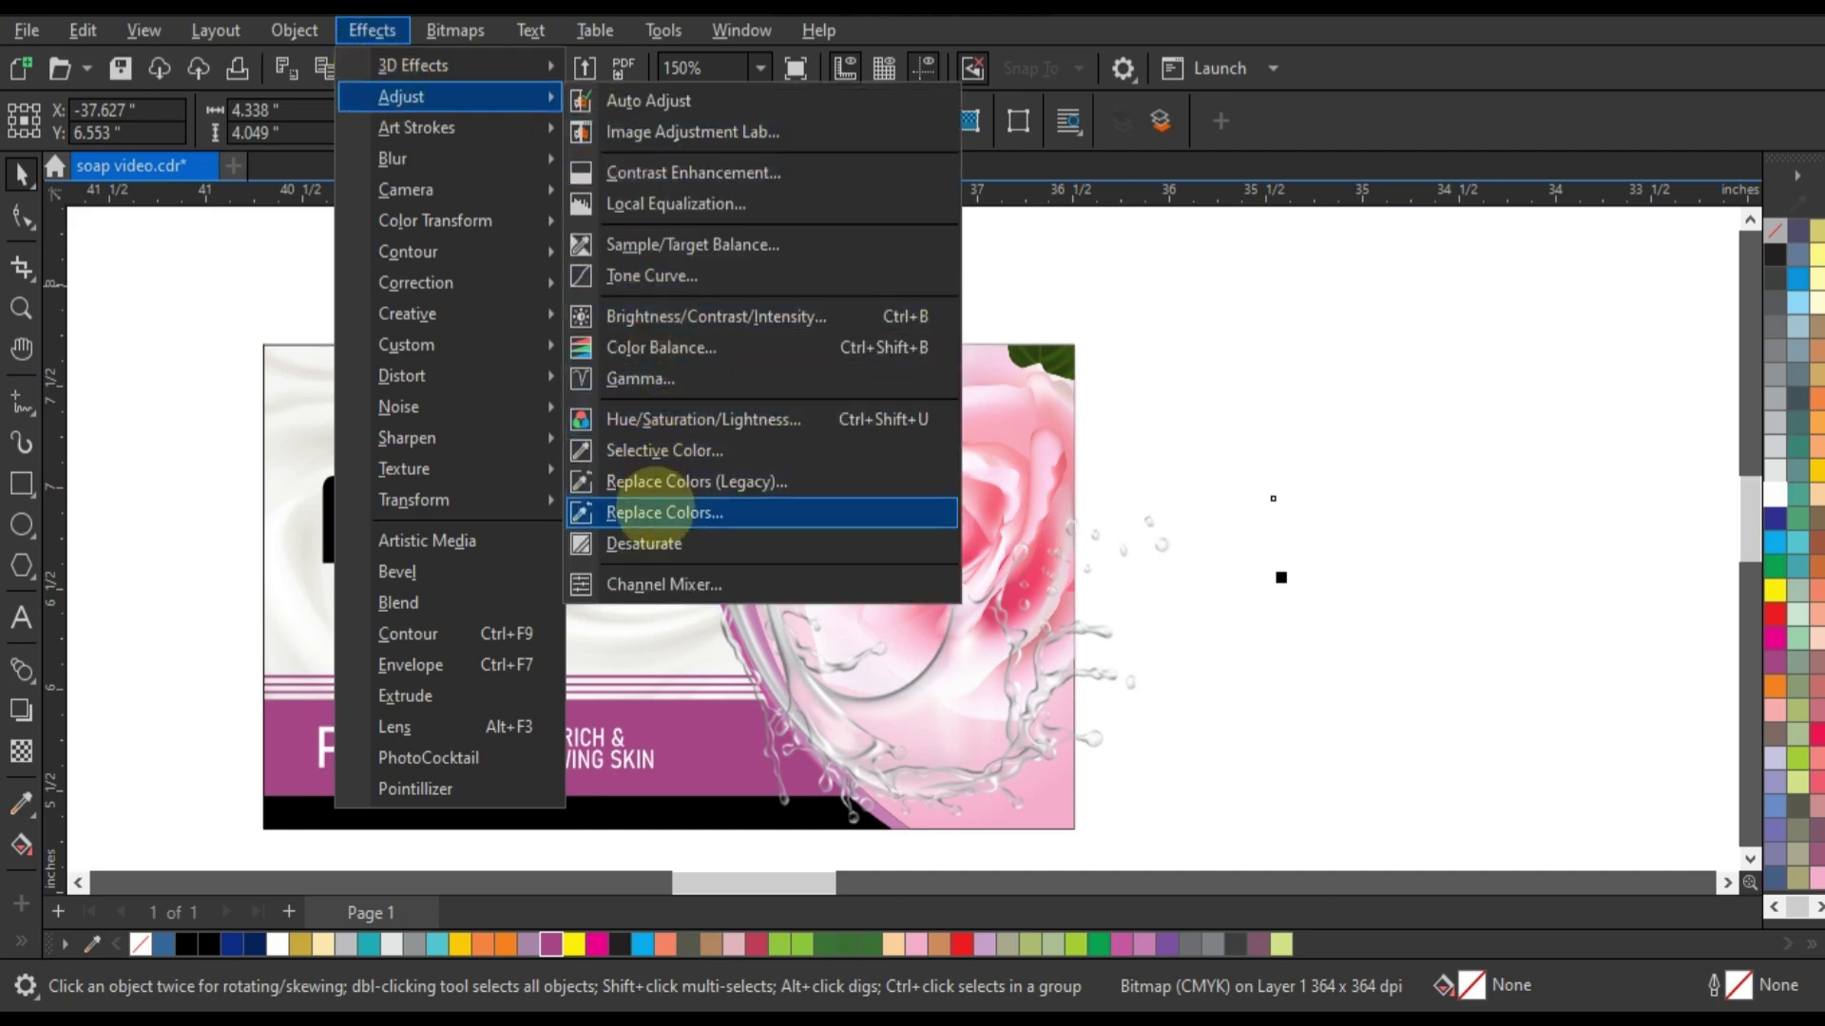
pyautogui.click(655, 512)
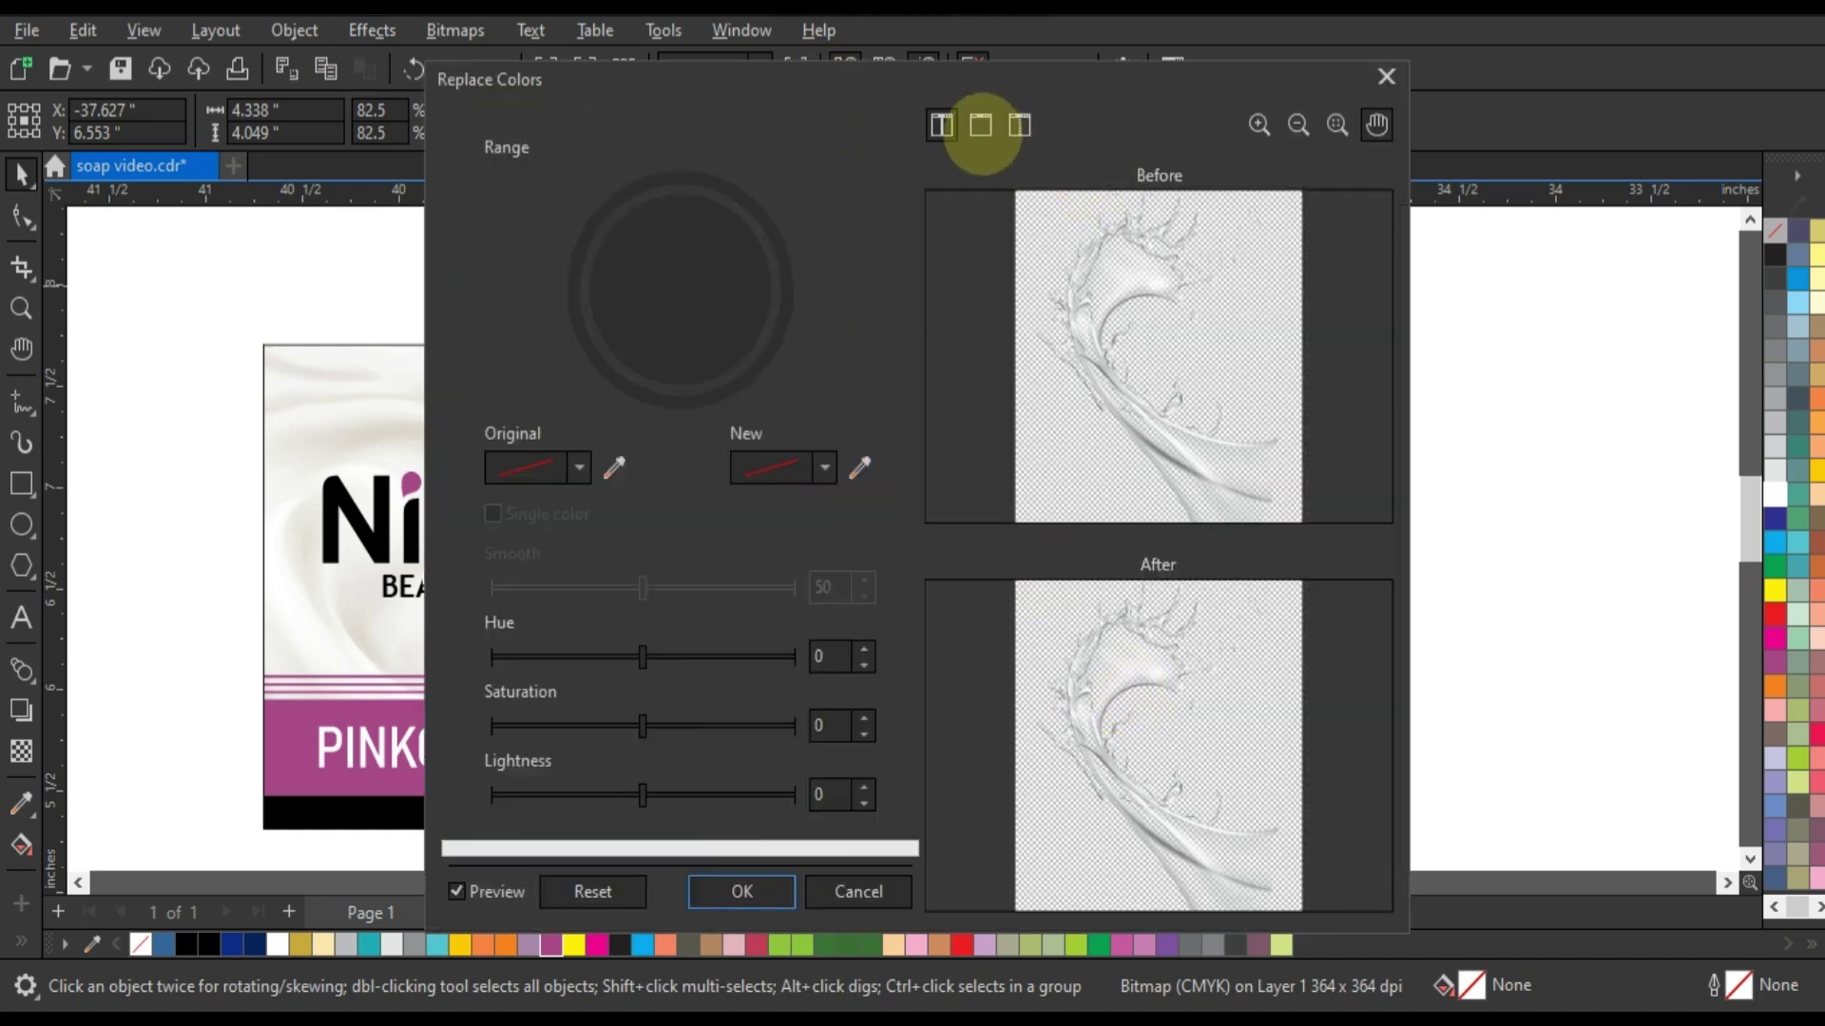
# Step: Tint the splash pink in Replace Colors with Hue -61, Saturation 69, Lightness 0
pyautogui.click(980, 125)
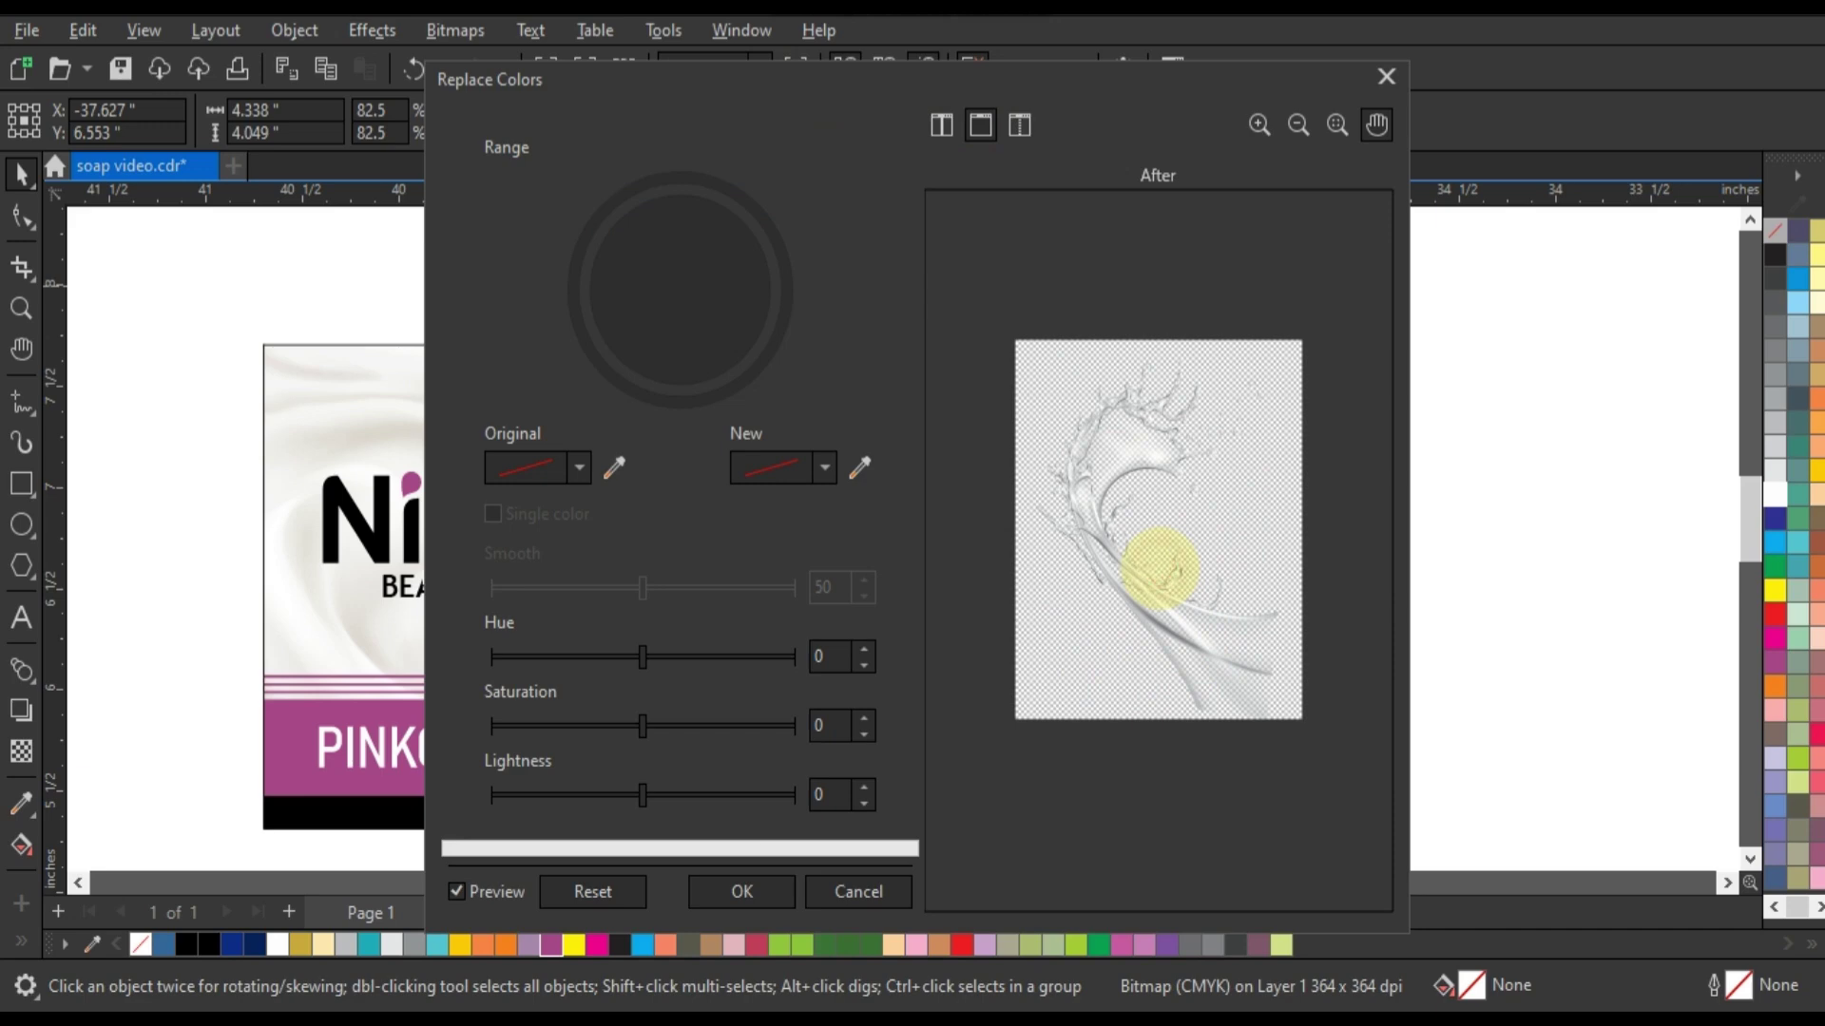
pyautogui.click(1258, 125)
pyautogui.click(1157, 549)
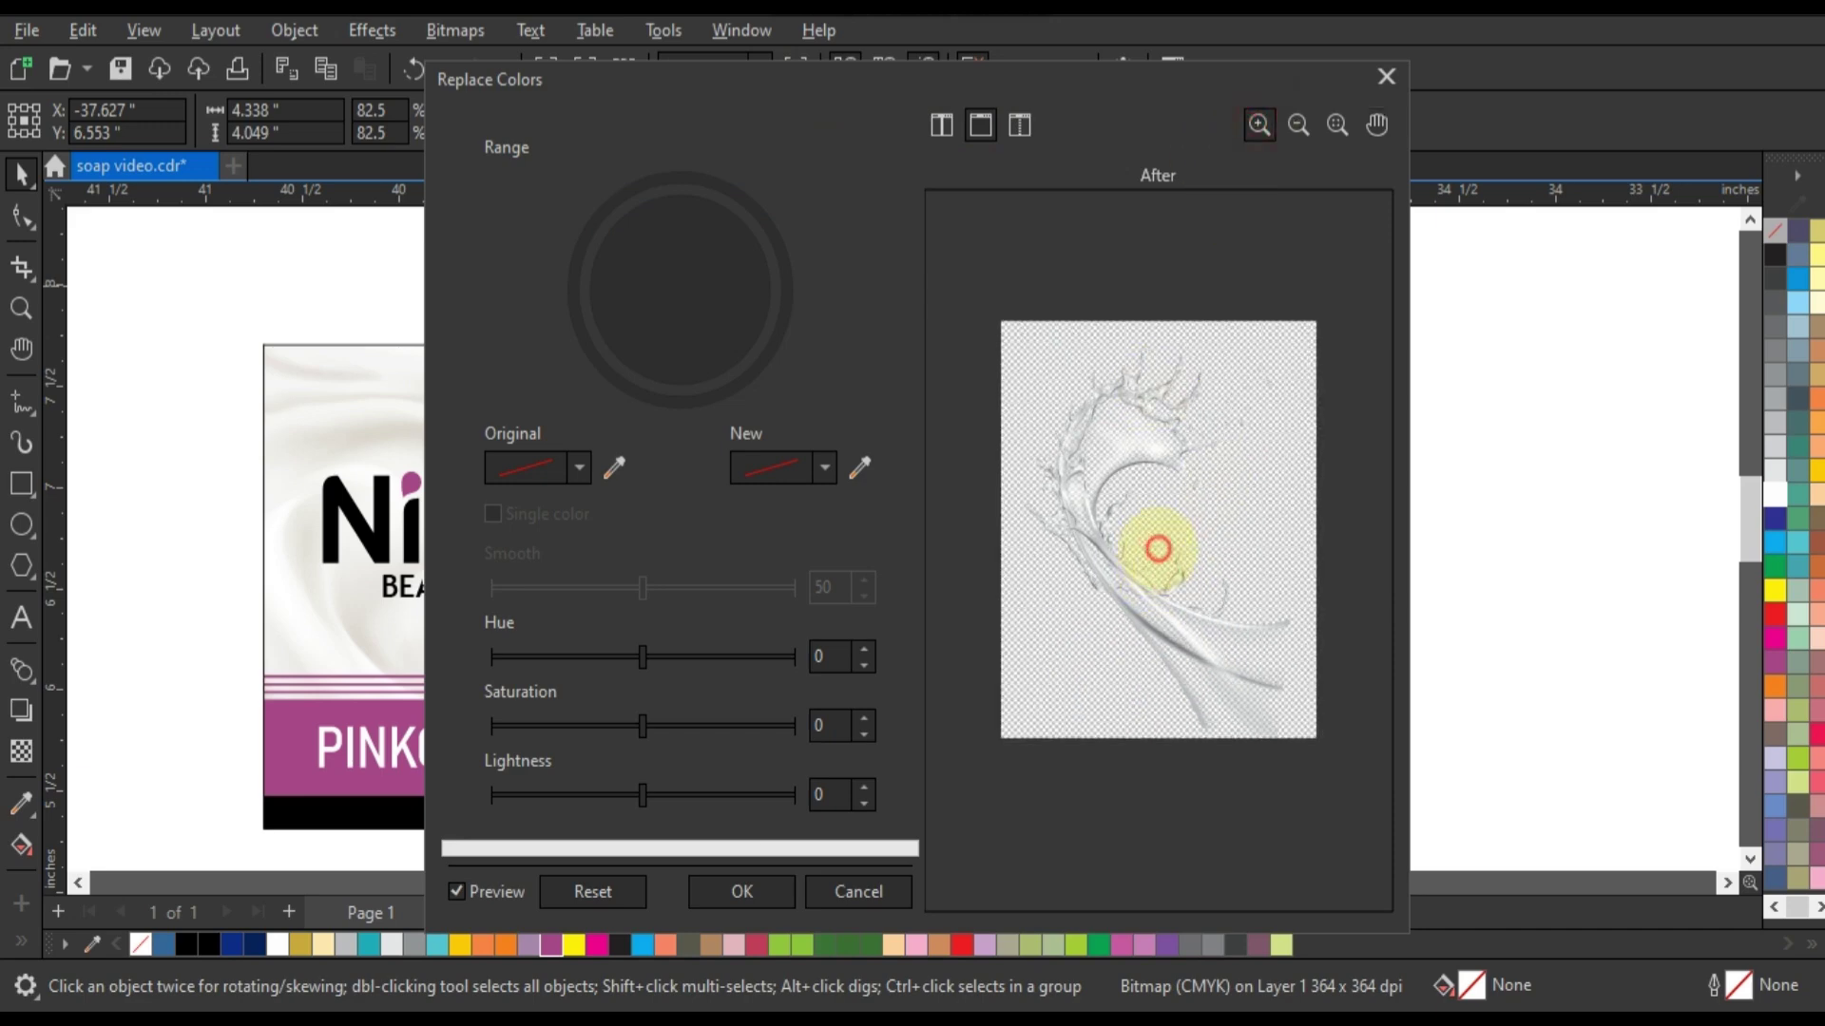
pyautogui.click(1162, 547)
pyautogui.click(1162, 560)
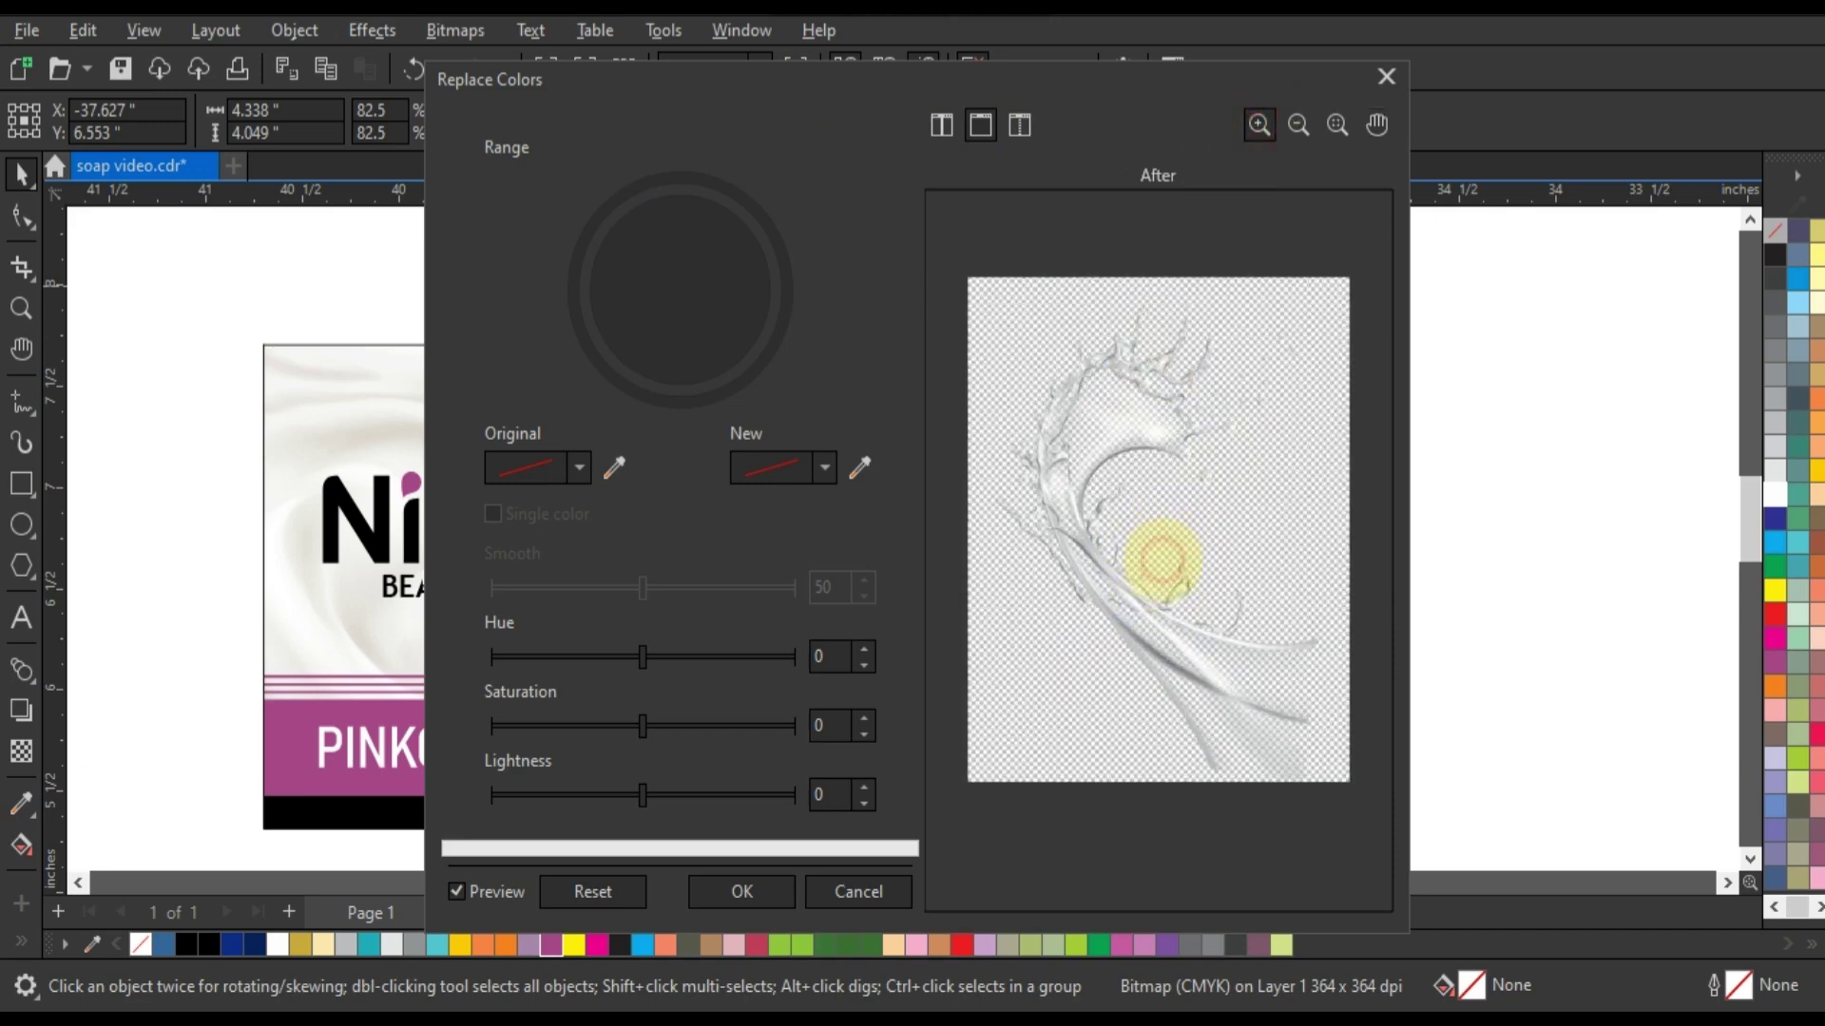
pyautogui.click(1181, 561)
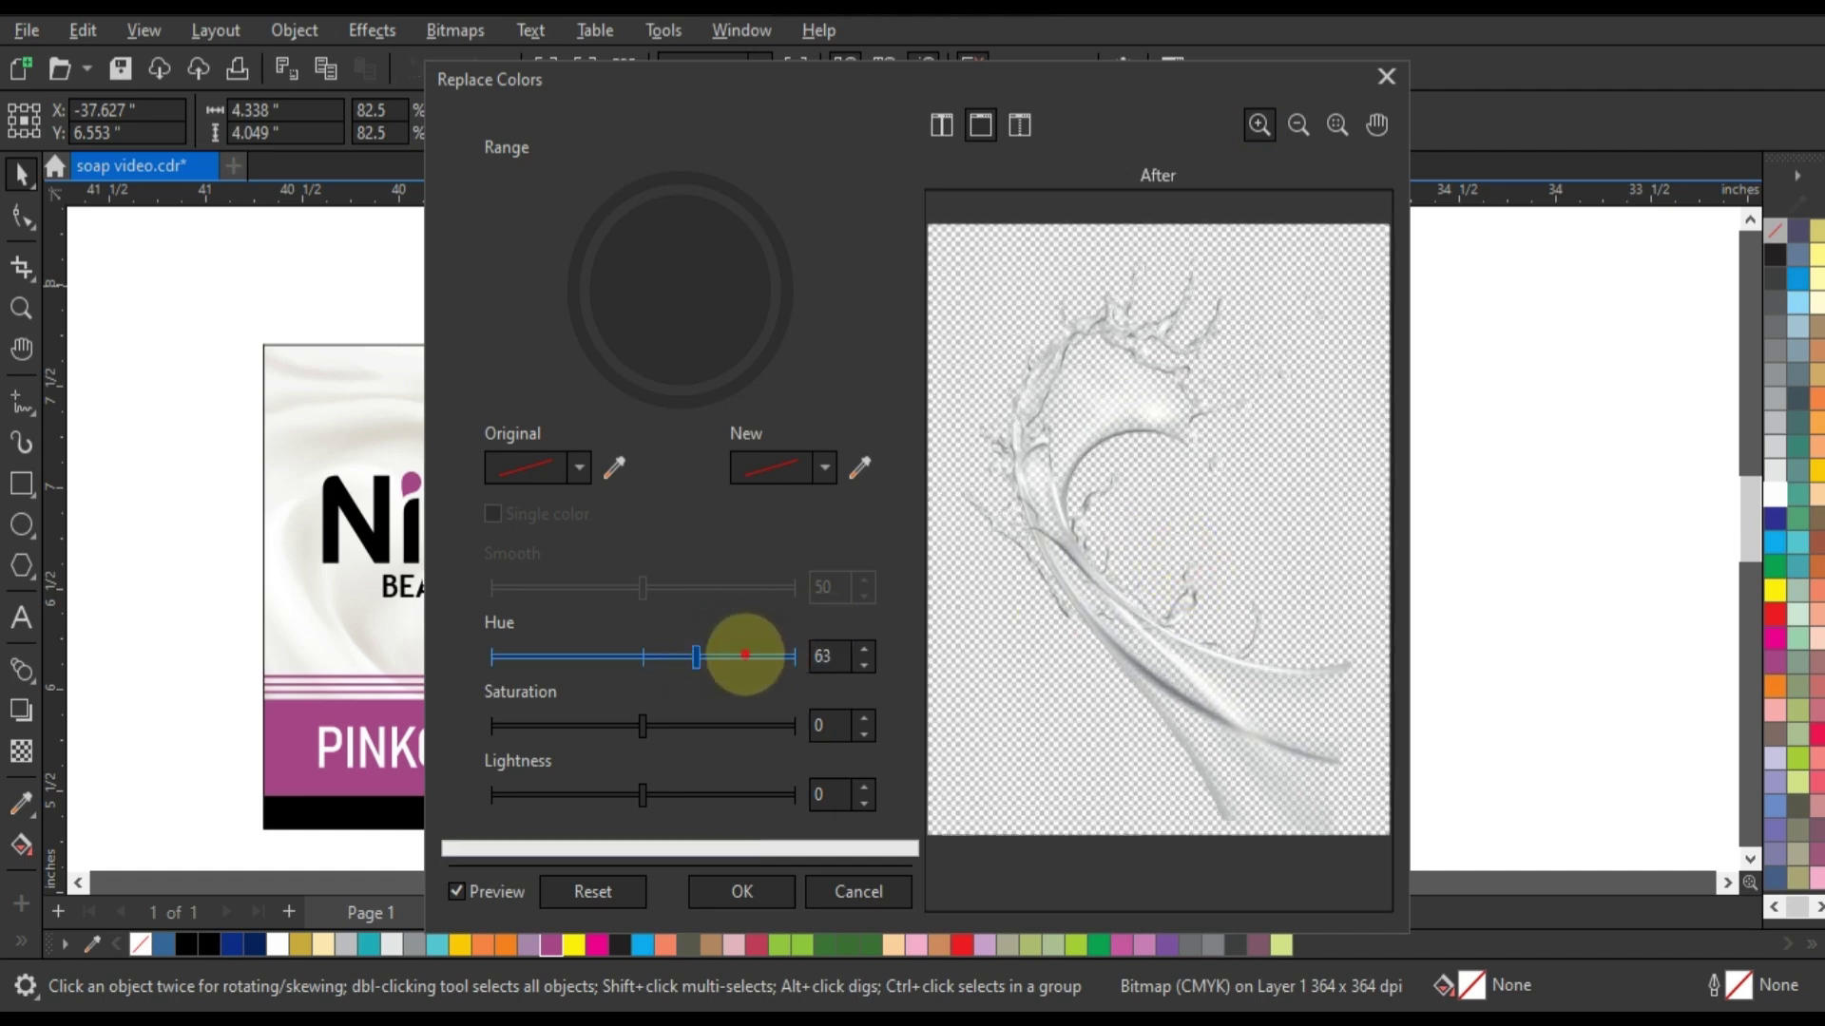
pyautogui.click(716, 726)
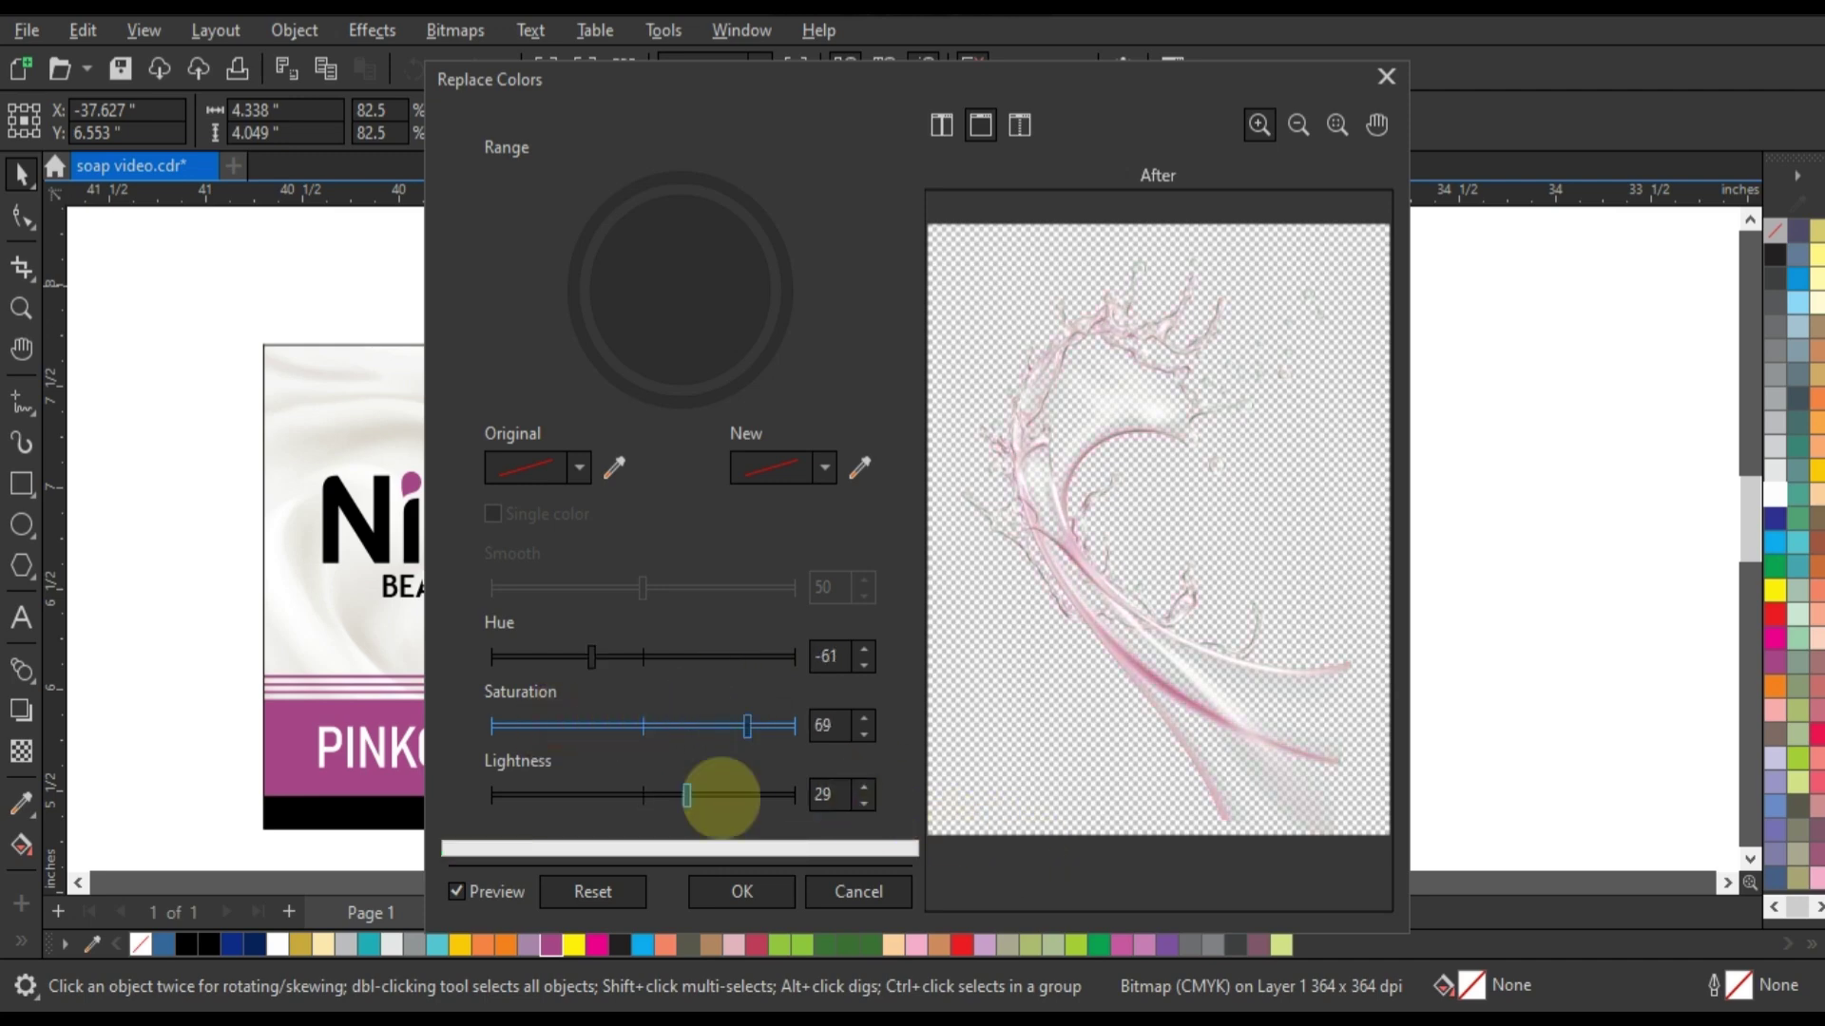
pyautogui.click(718, 797)
pyautogui.click(676, 795)
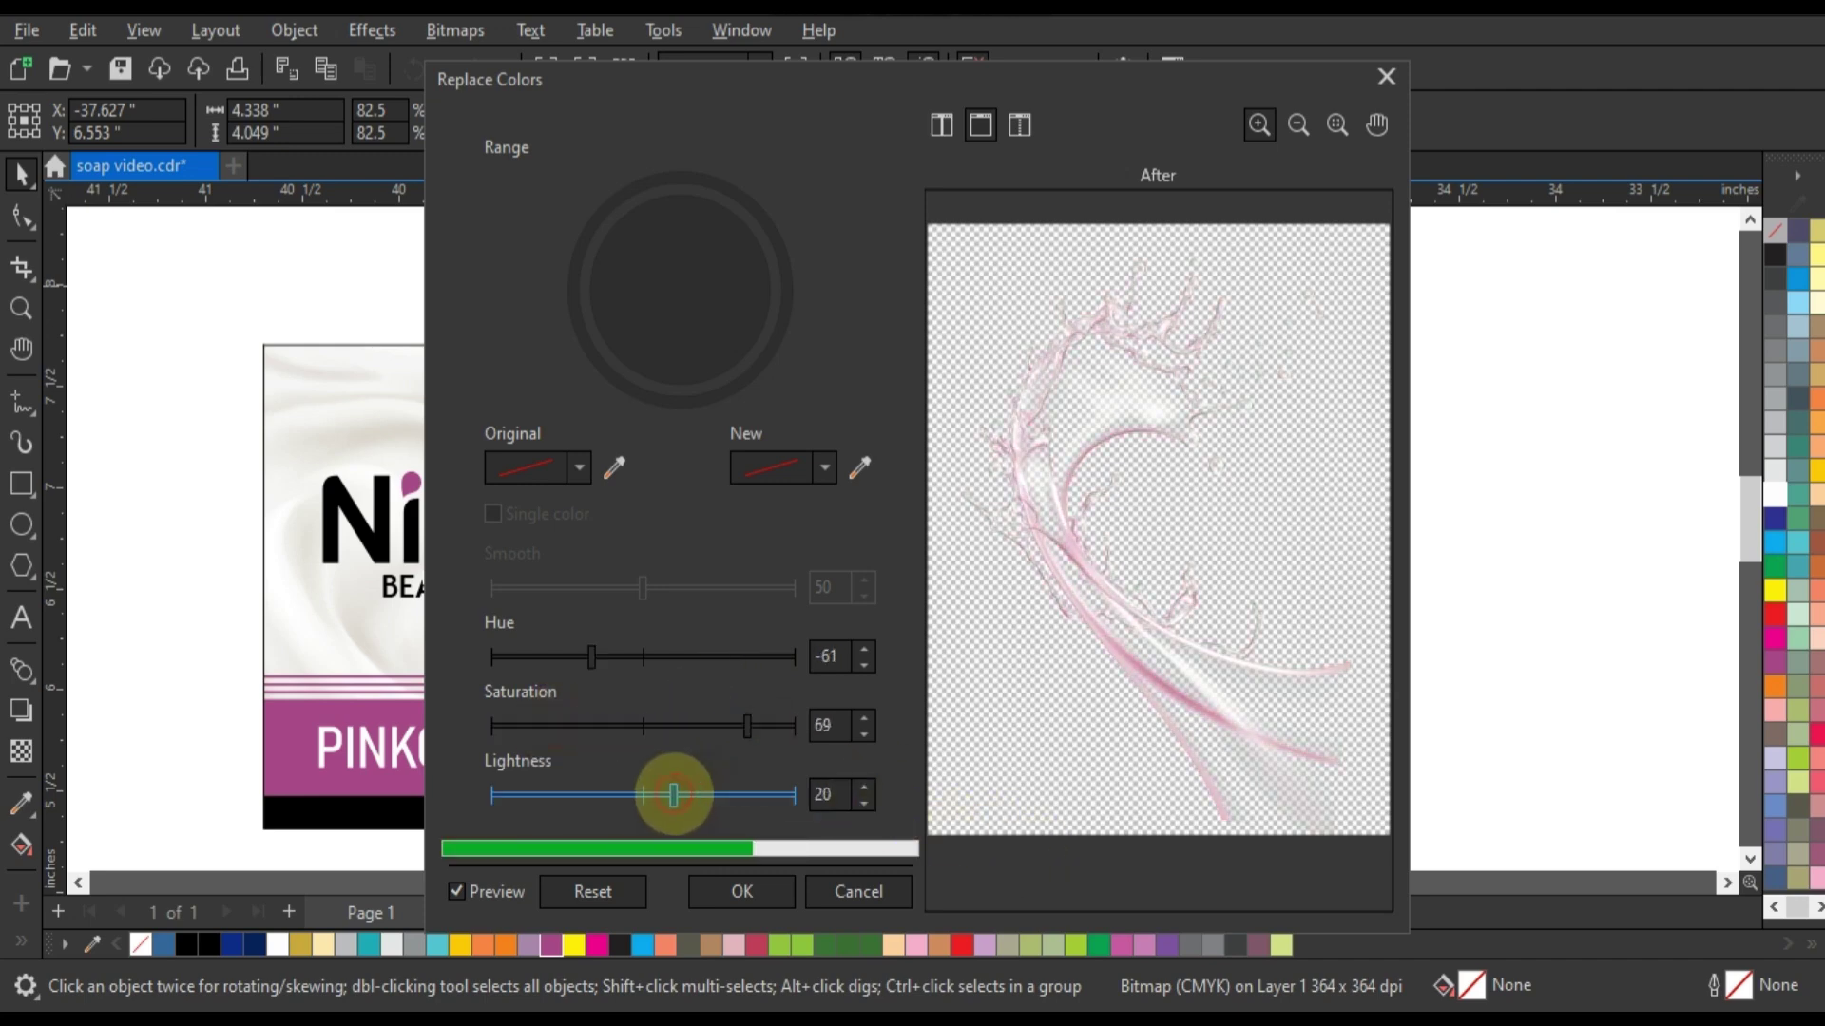
pyautogui.moveTo(659, 794); pyautogui.dragTo(652, 795)
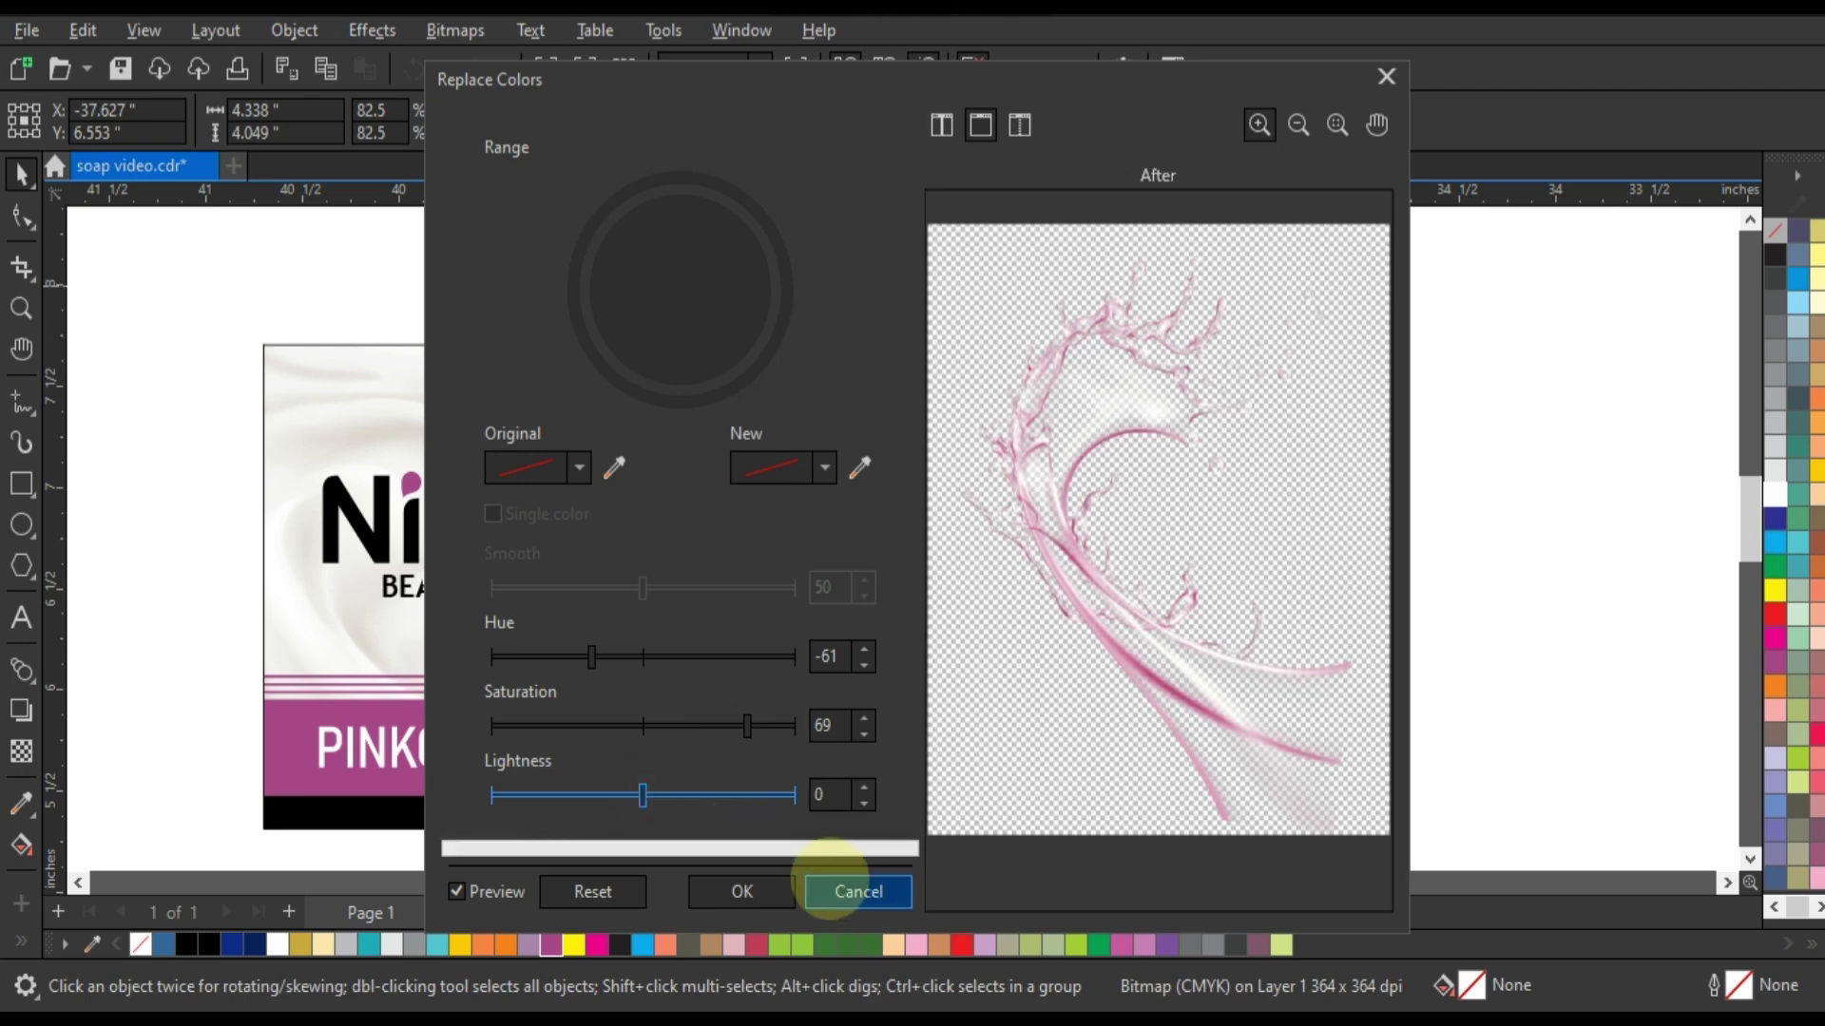
pyautogui.click(741, 892)
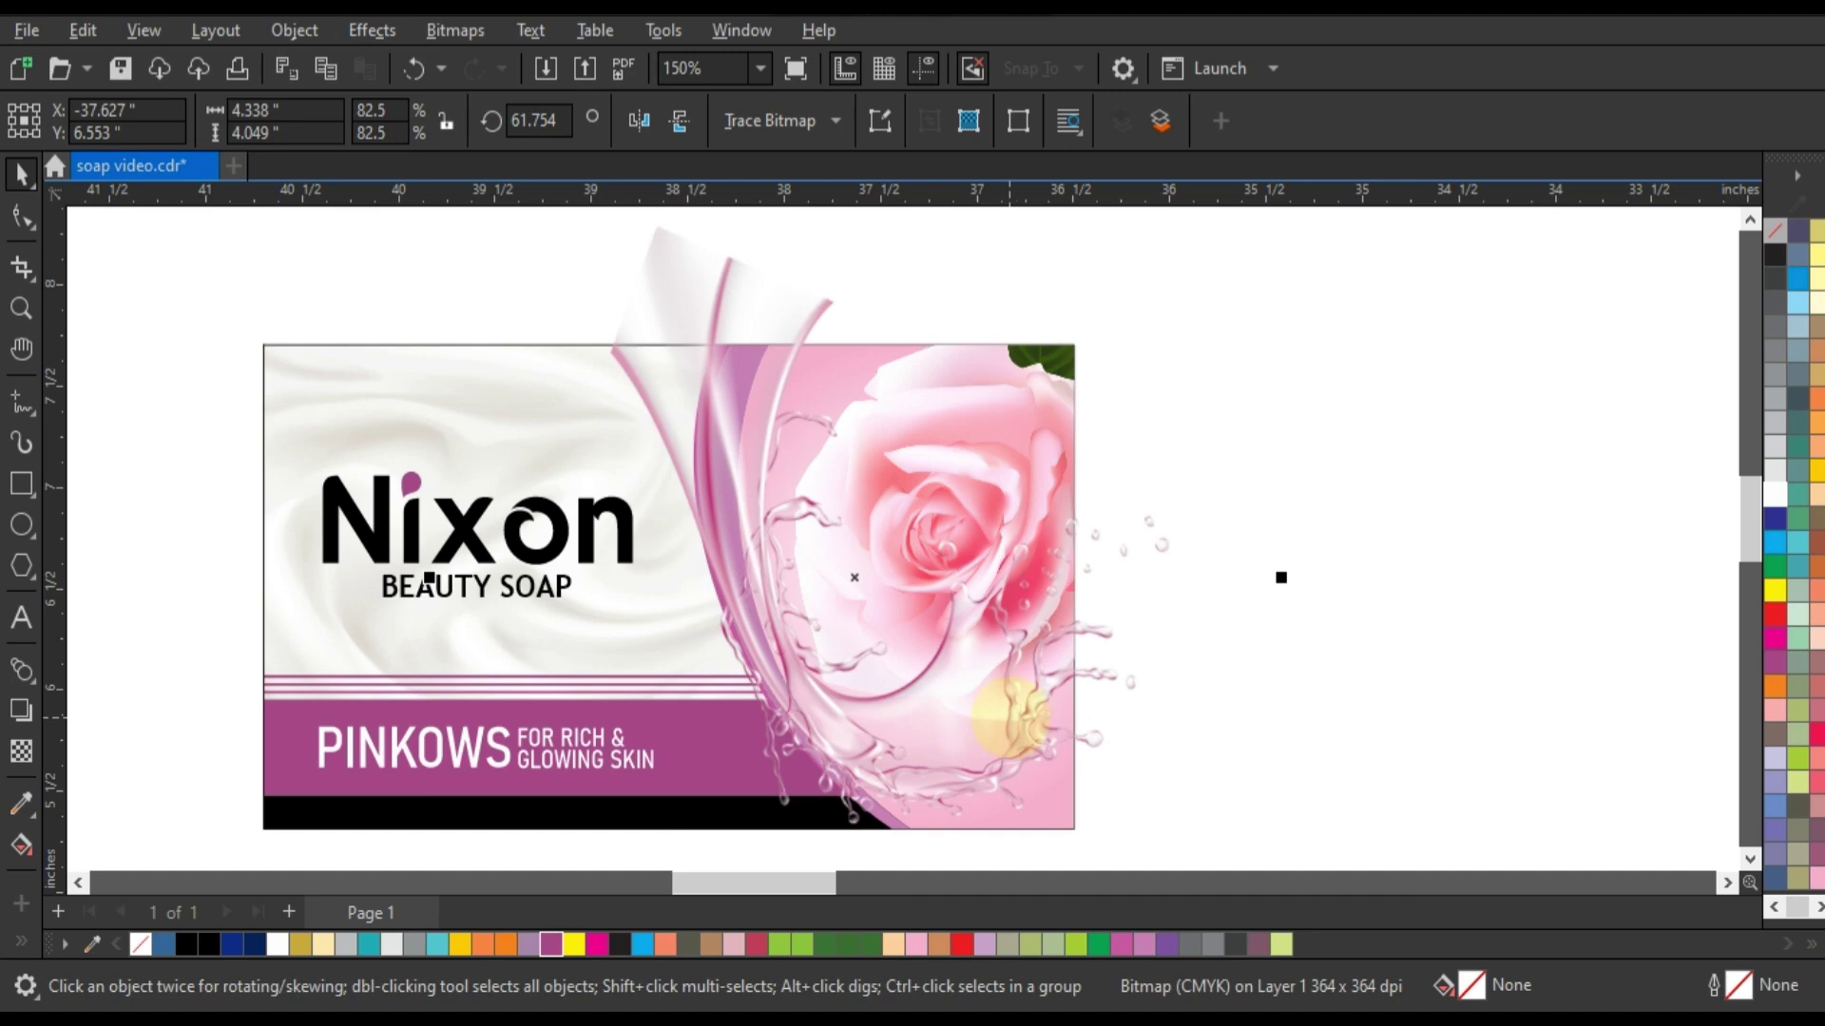
# Step: Mirror the splash vertically and rotate it to about 354° around the rose
pyautogui.click(680, 121)
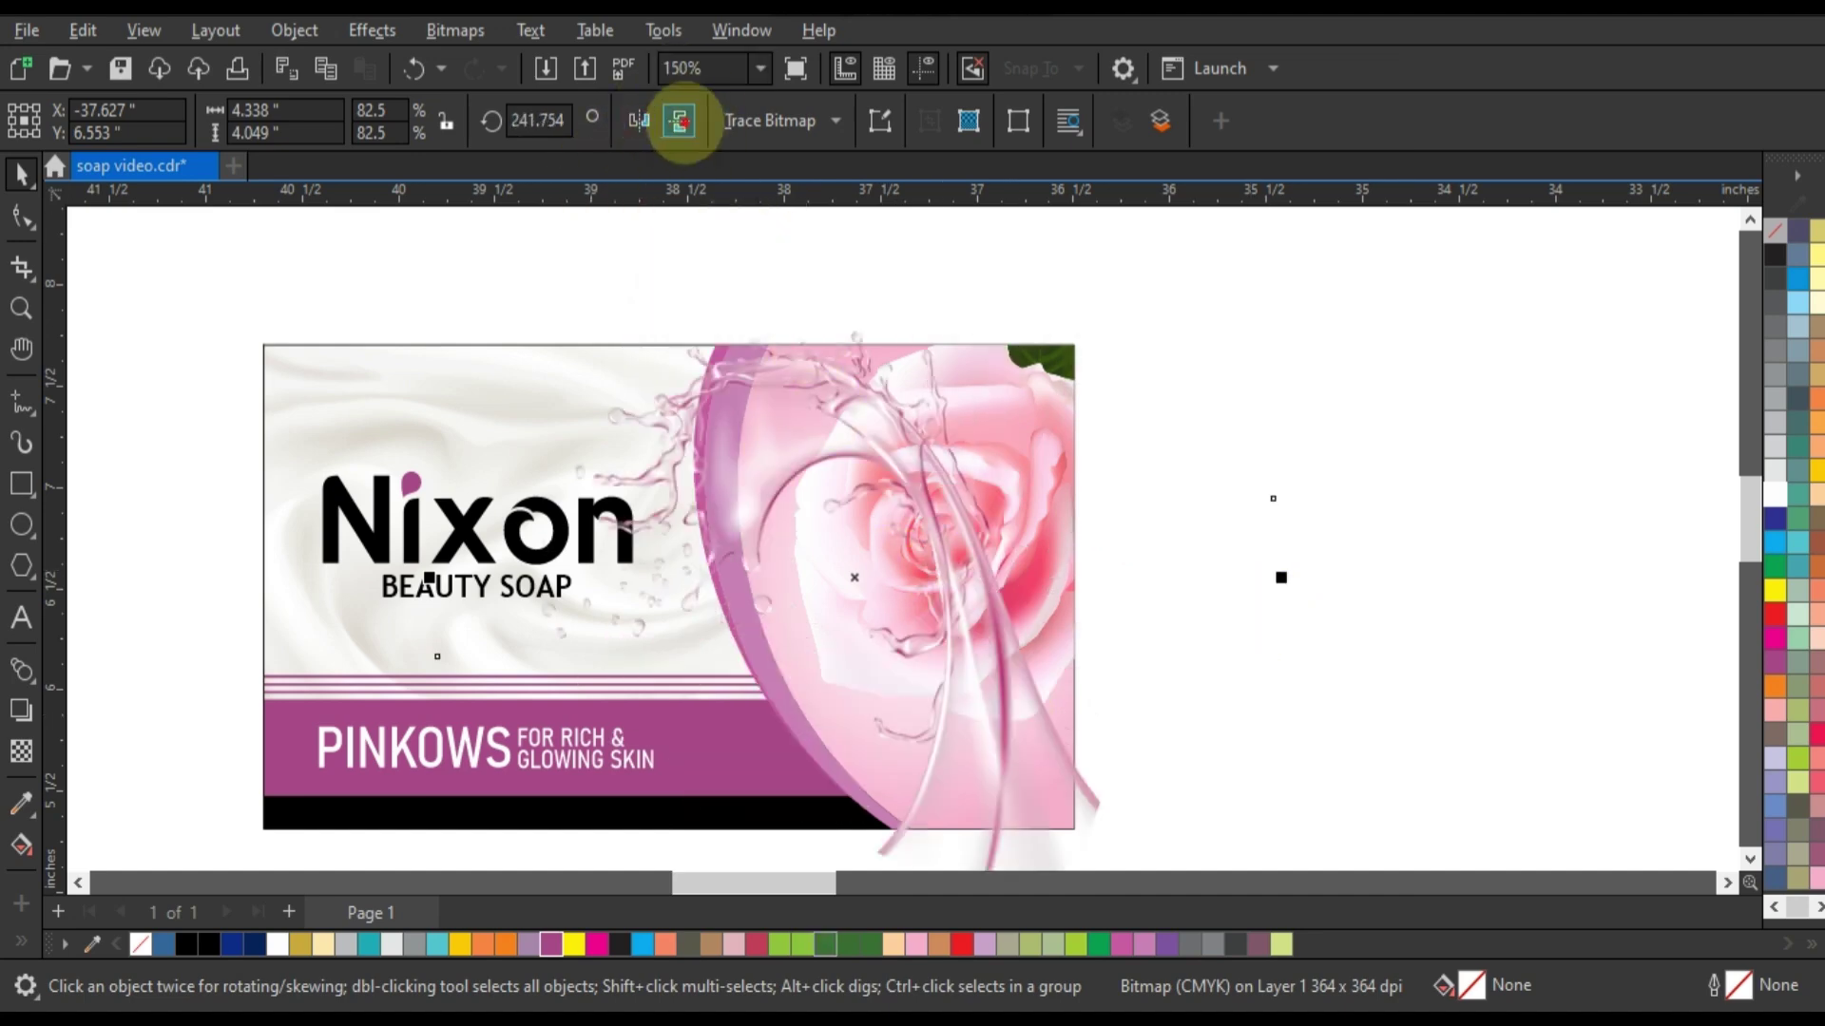
pyautogui.click(679, 121)
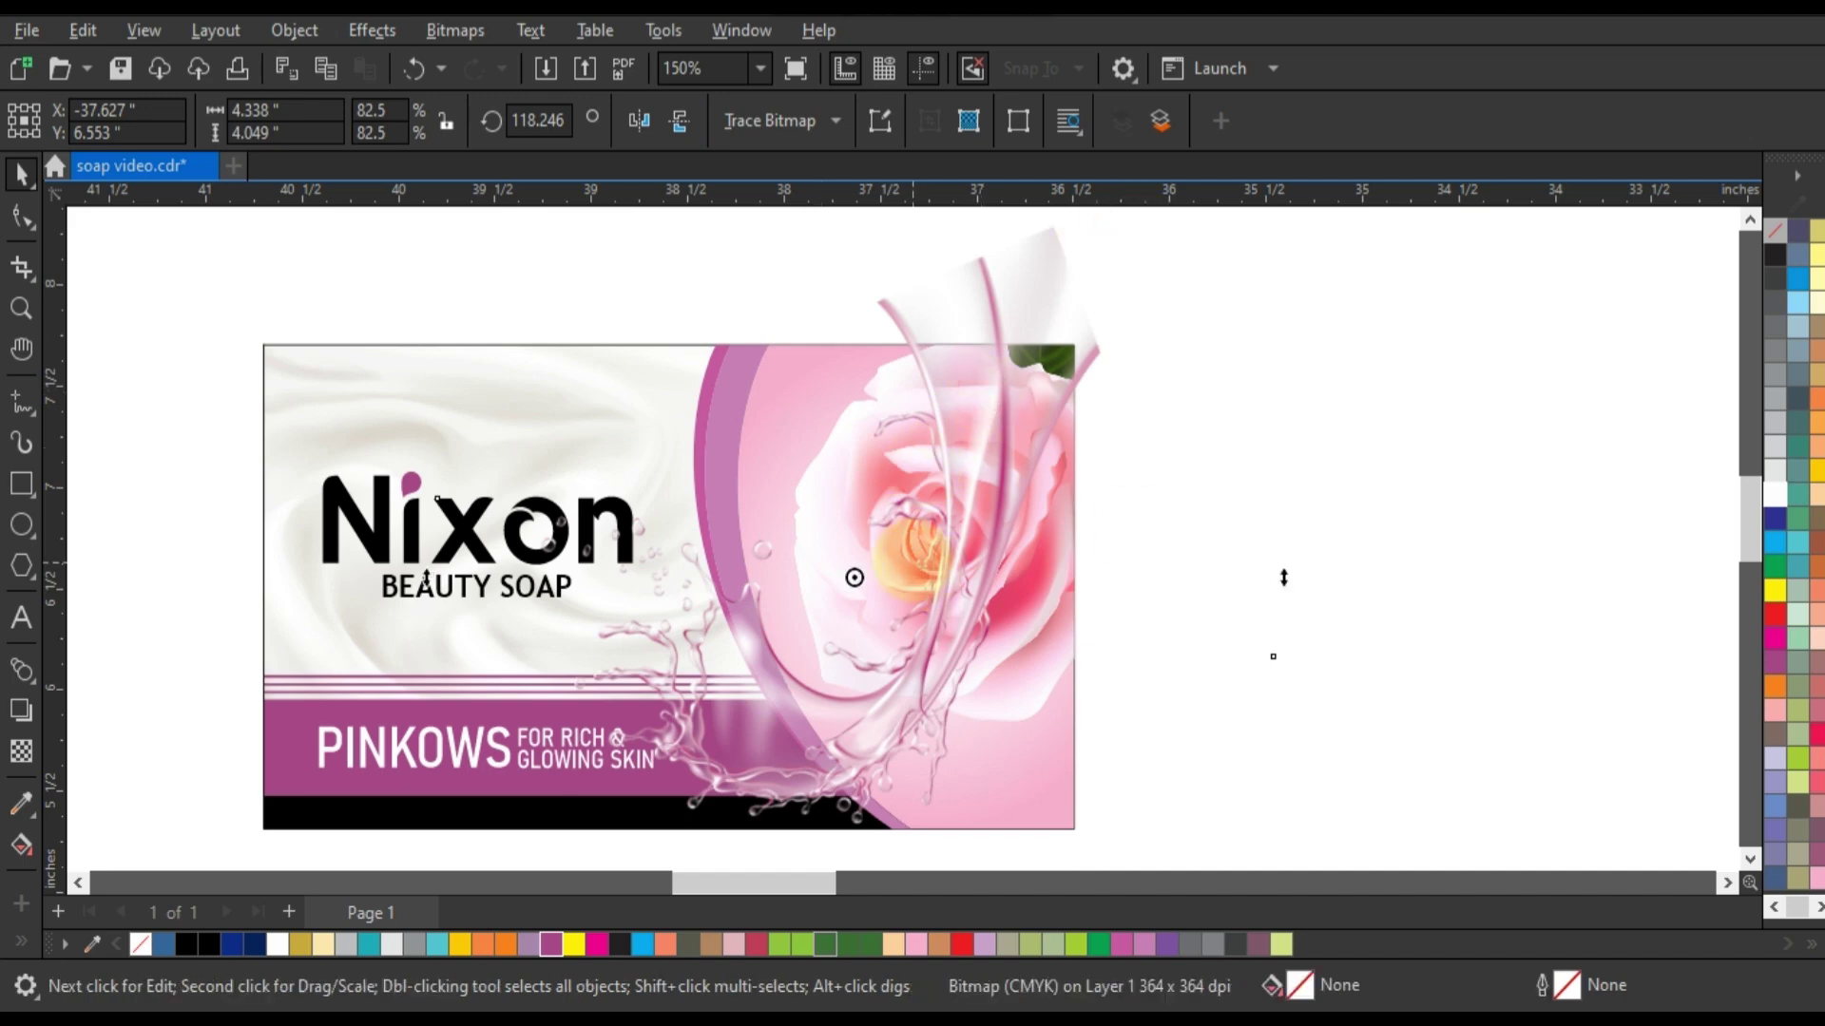
pyautogui.press('F3')
pyautogui.moveTo(1095, 365); pyautogui.dragTo(974, 705)
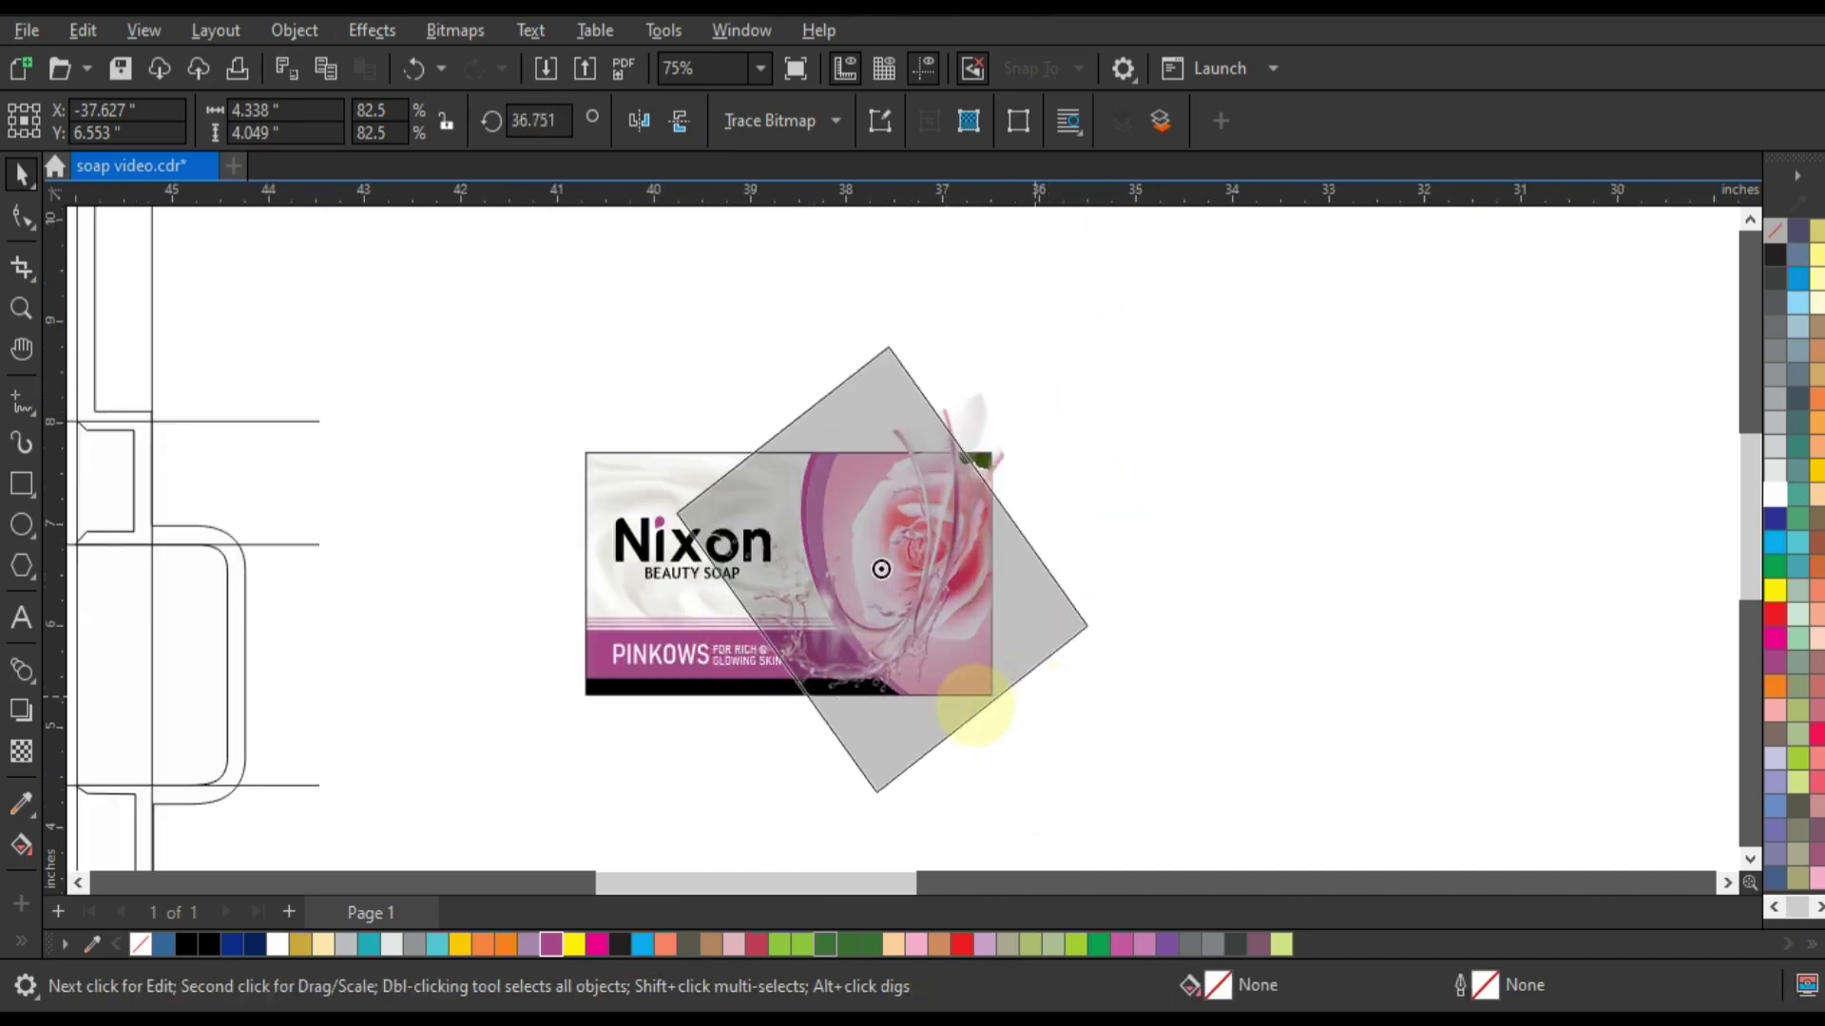
pyautogui.moveTo(1092, 334); pyautogui.dragTo(933, 665)
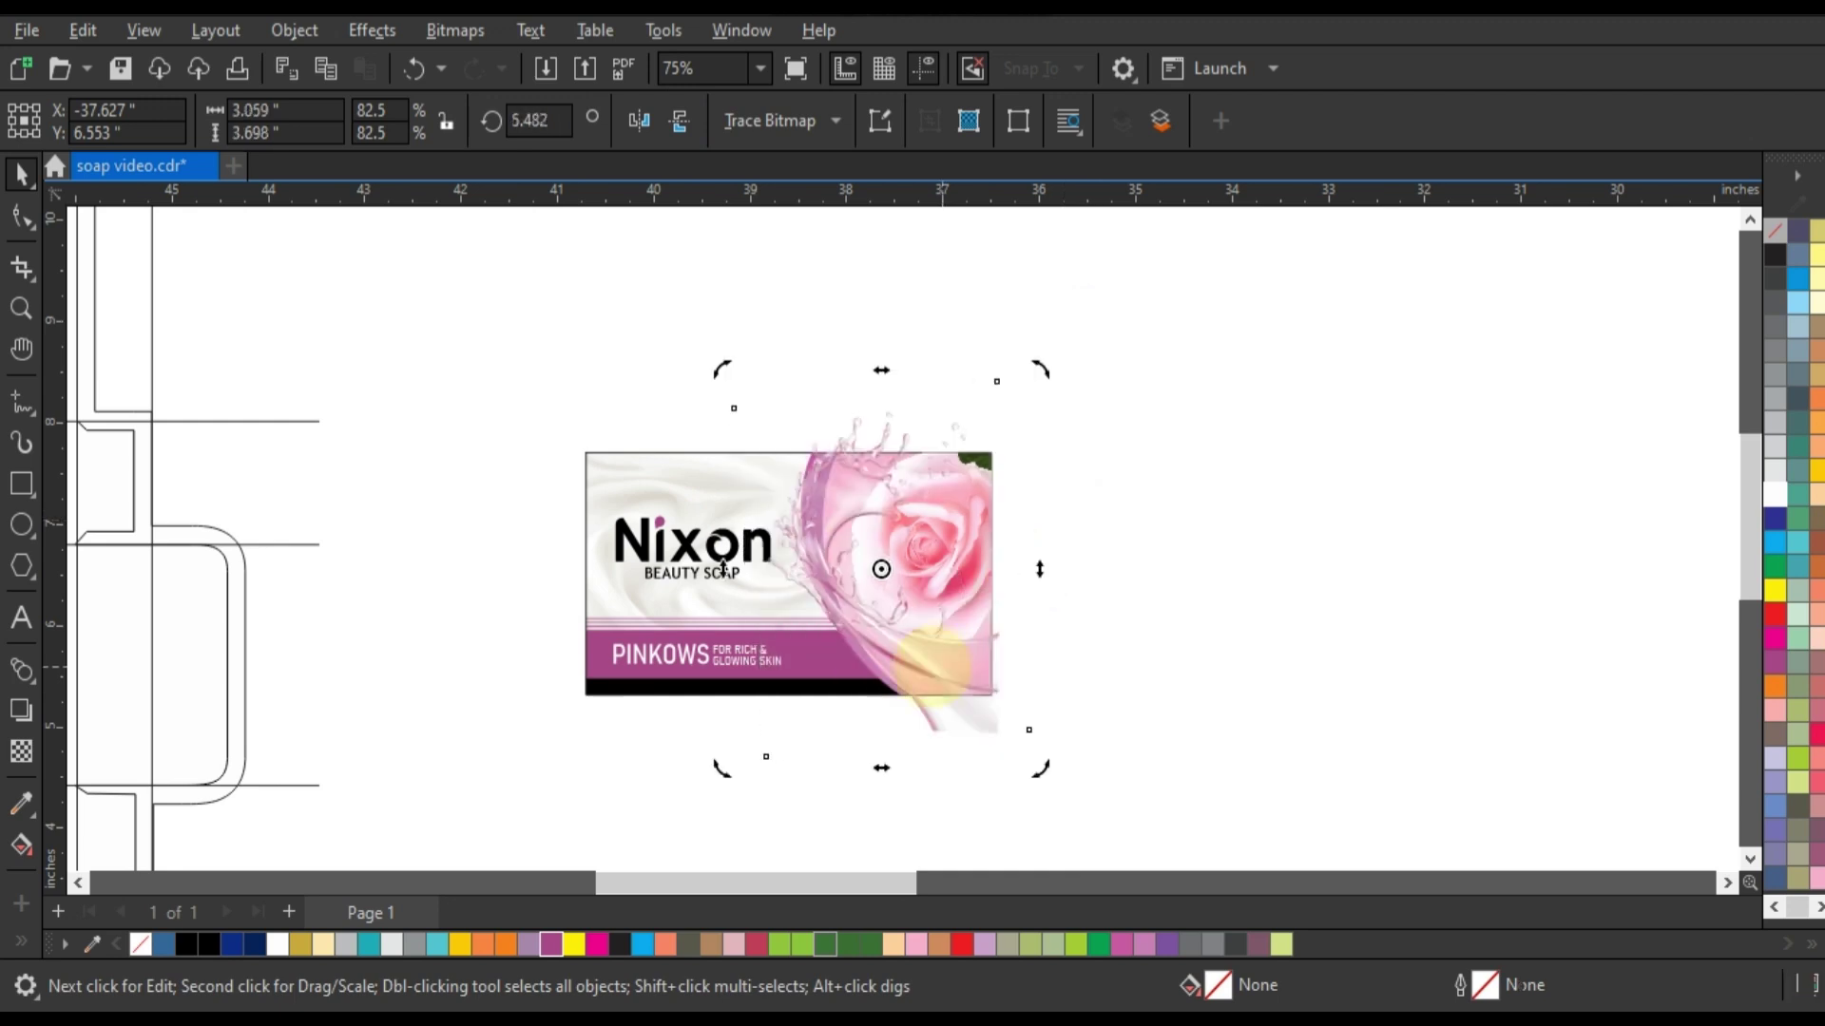
pyautogui.moveTo(1045, 369); pyautogui.dragTo(899, 655)
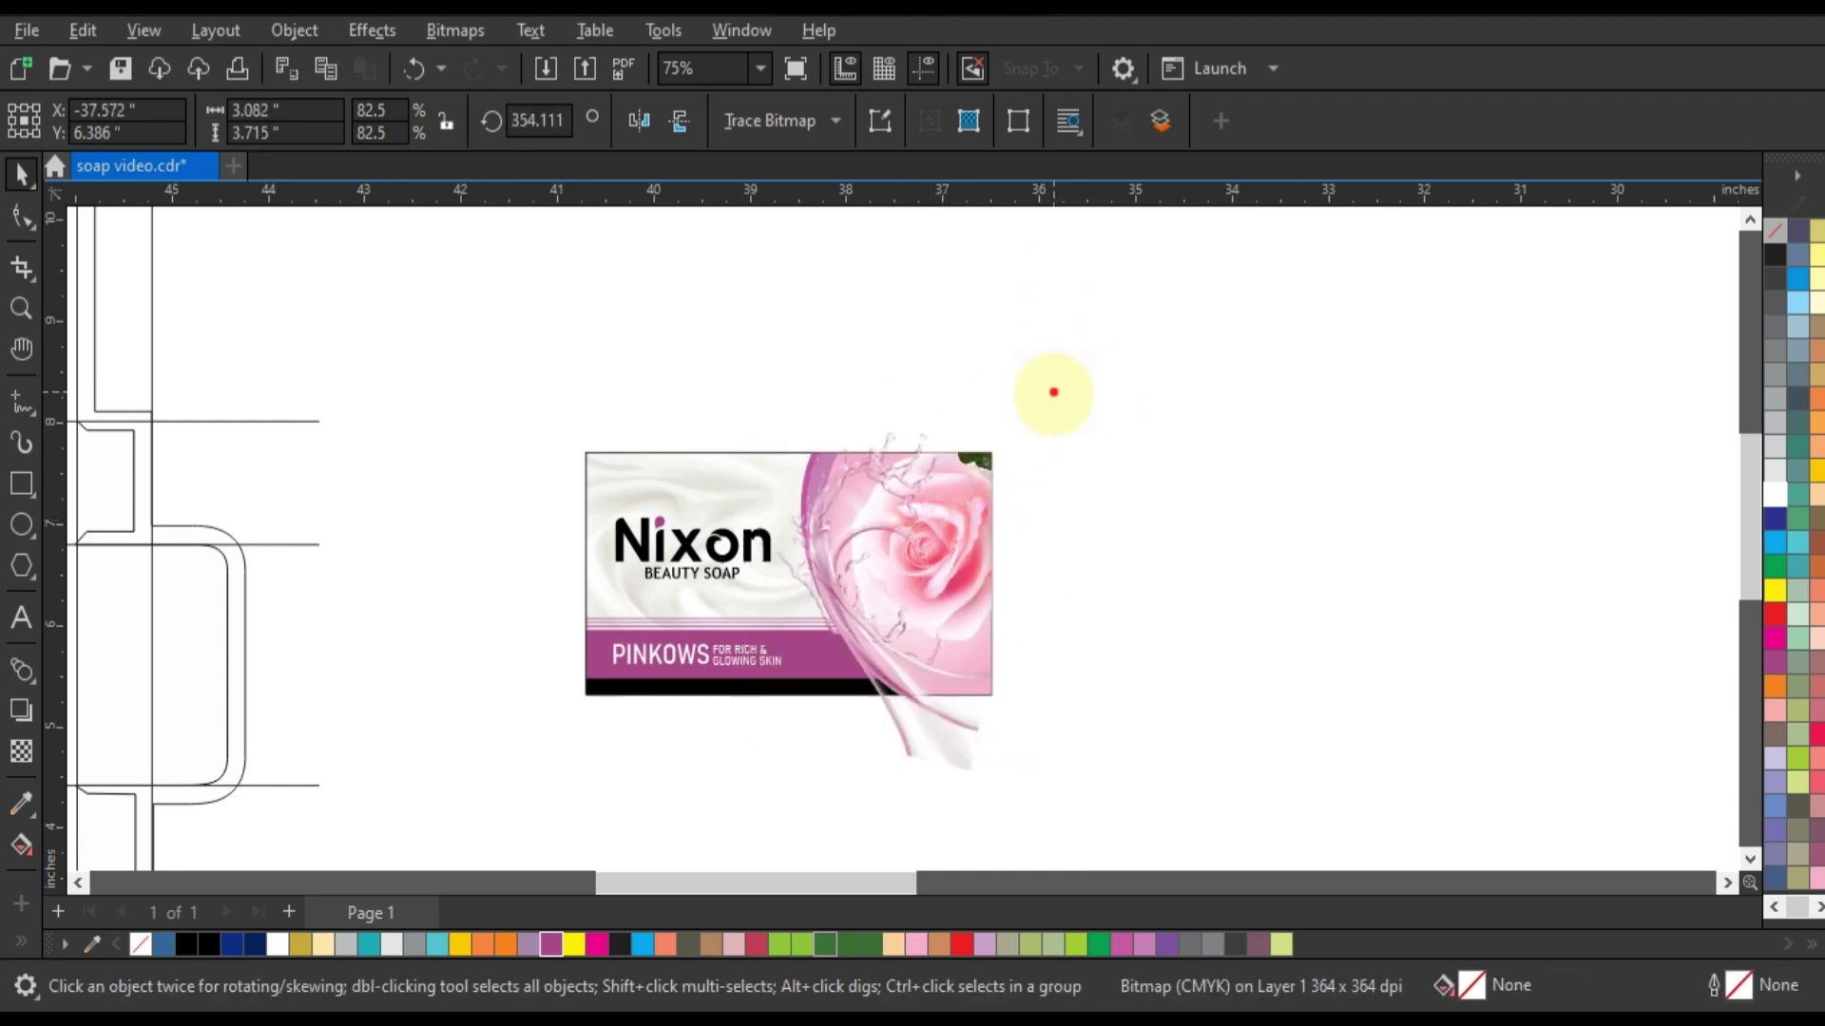
# Step: Scale the splash to 87.1% and nudge it into place over the rose
pyautogui.moveTo(1044, 390); pyautogui.dragTo(1031, 403)
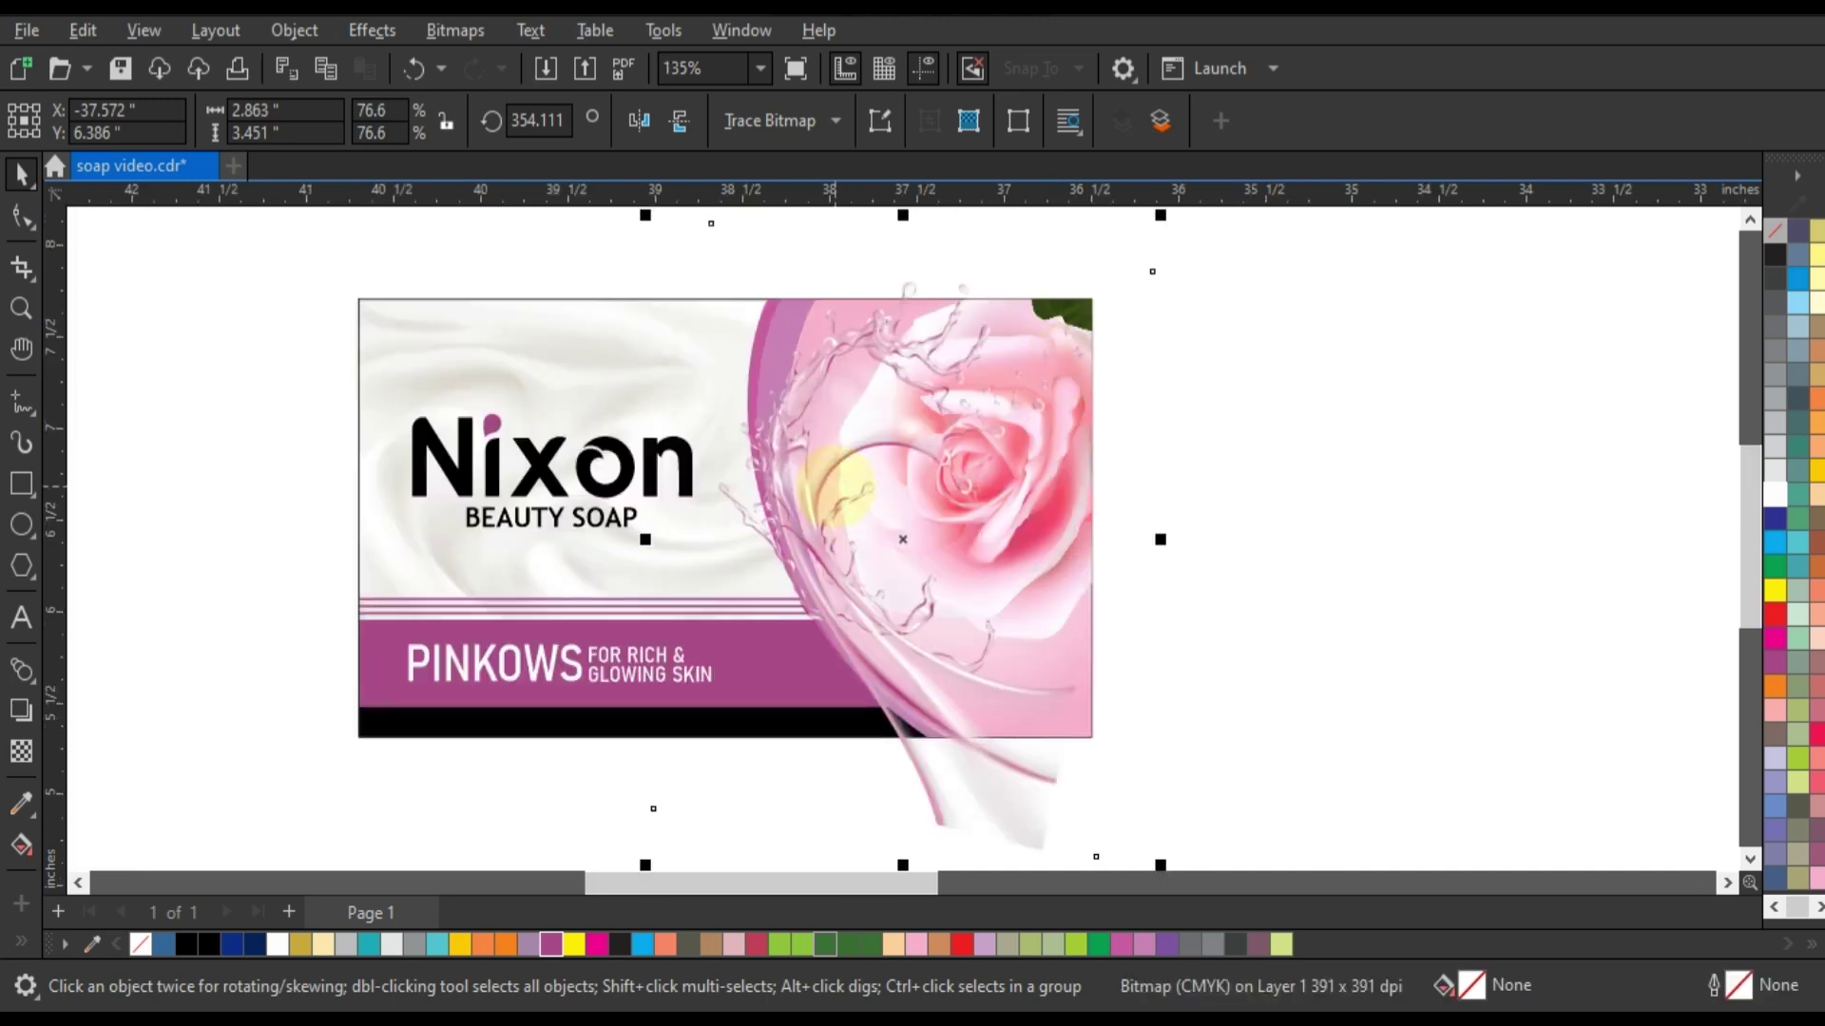
pyautogui.scroll(-1, 1008, 725)
pyautogui.moveTo(999, 680); pyautogui.dragTo(1033, 724)
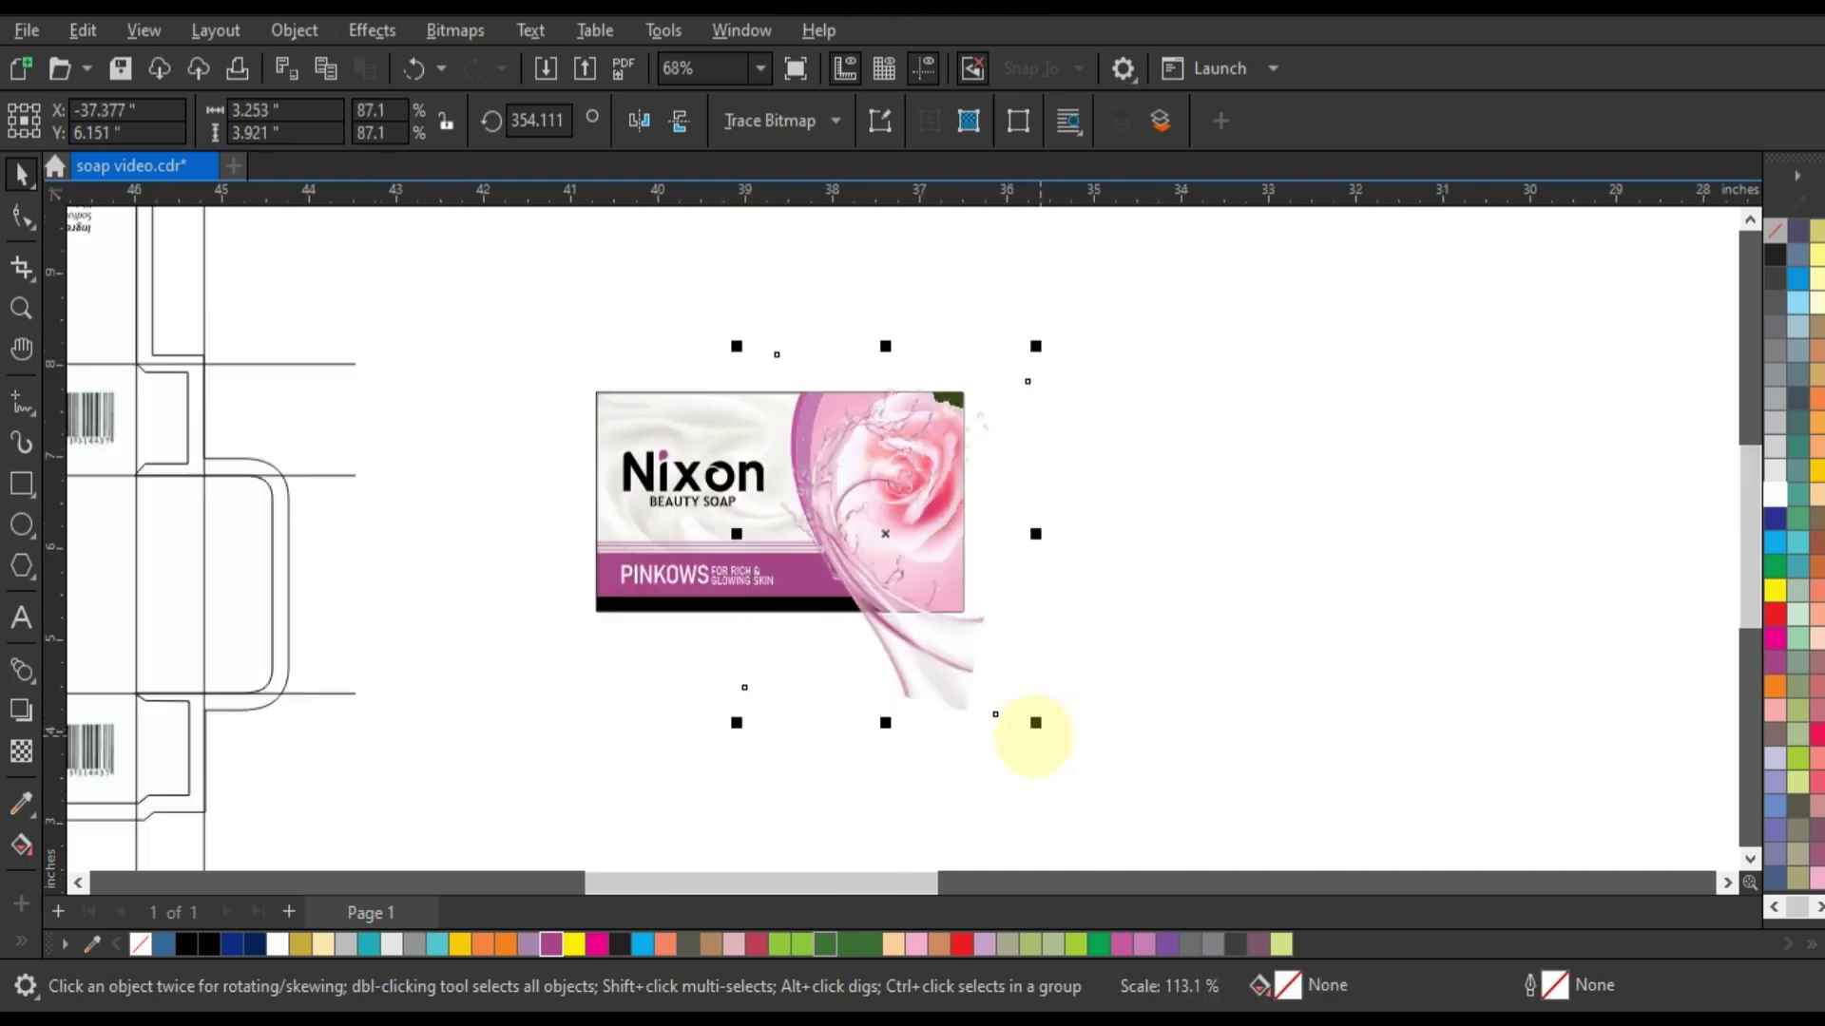
pyautogui.moveTo(928, 650)
pyautogui.mouseDown()
pyautogui.moveTo(843, 595)
pyautogui.moveTo(841, 612)
pyautogui.mouseUp()
pyautogui.scroll(2, 858, 599)
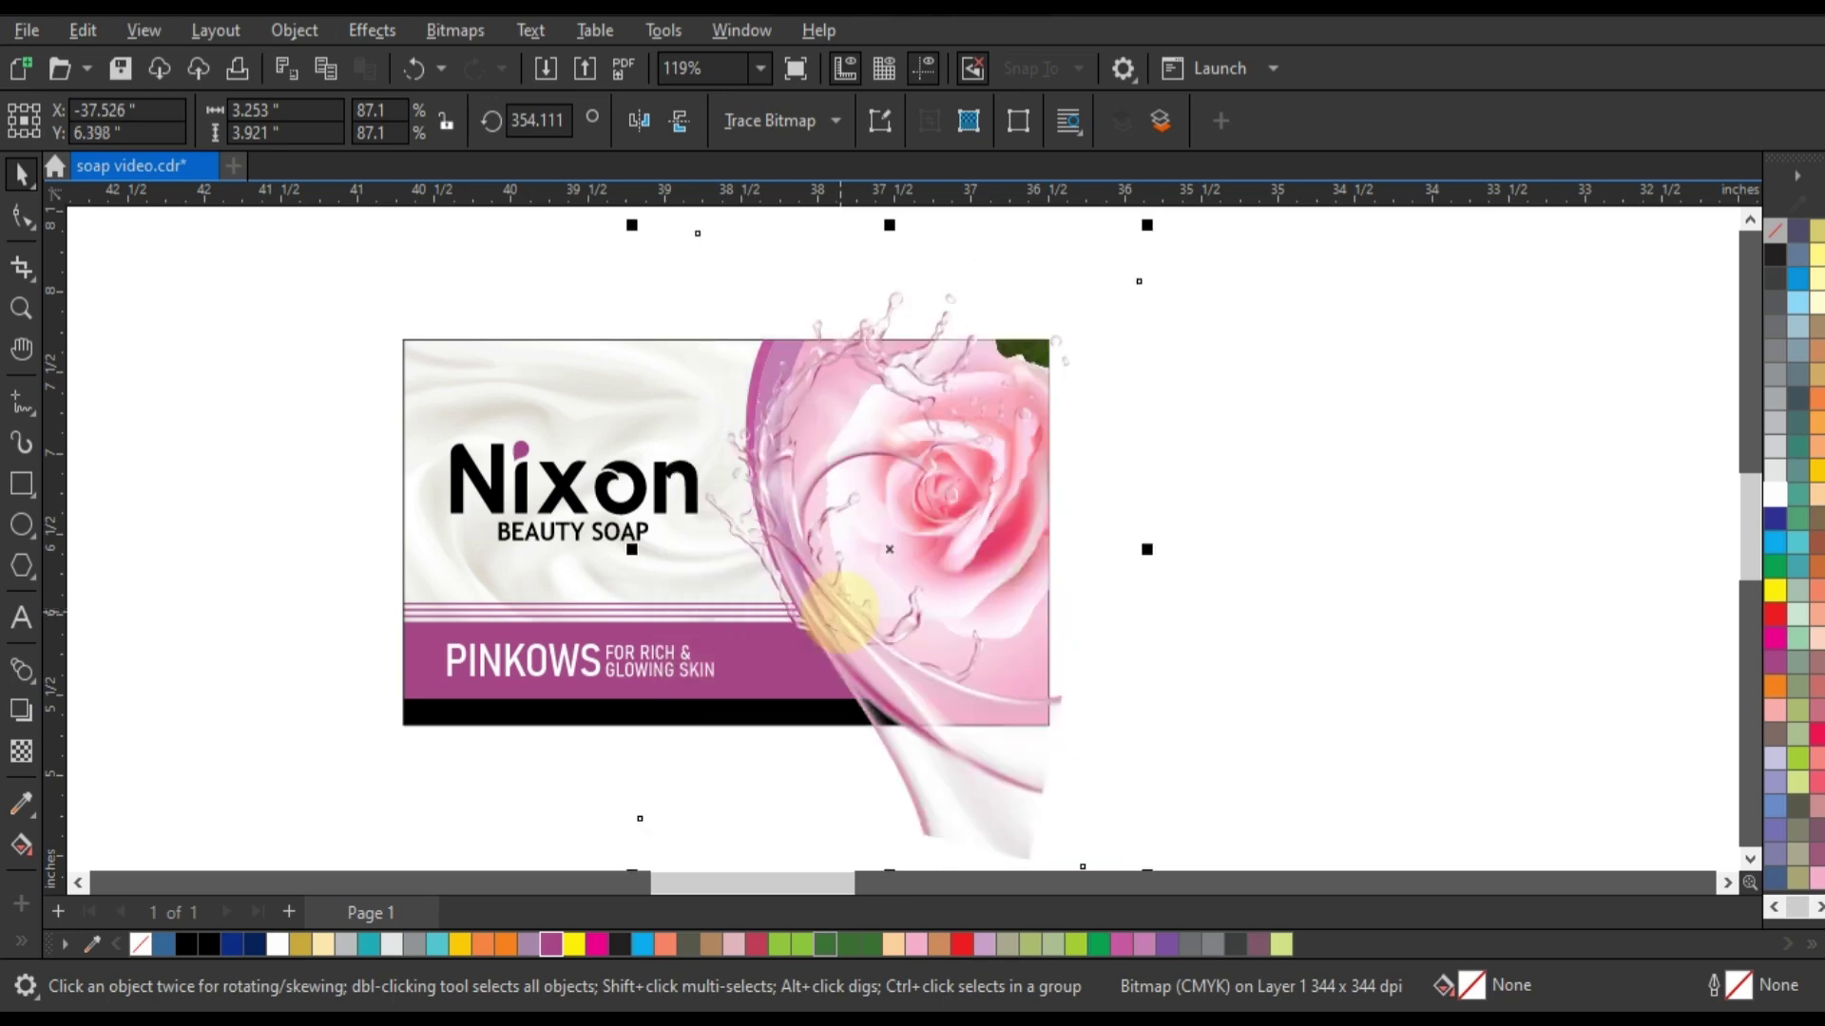
# Step: PowerClip the pink splash and rose pieces inside the label rectangle
pyautogui.rightClick(843, 611)
pyautogui.click(916, 582)
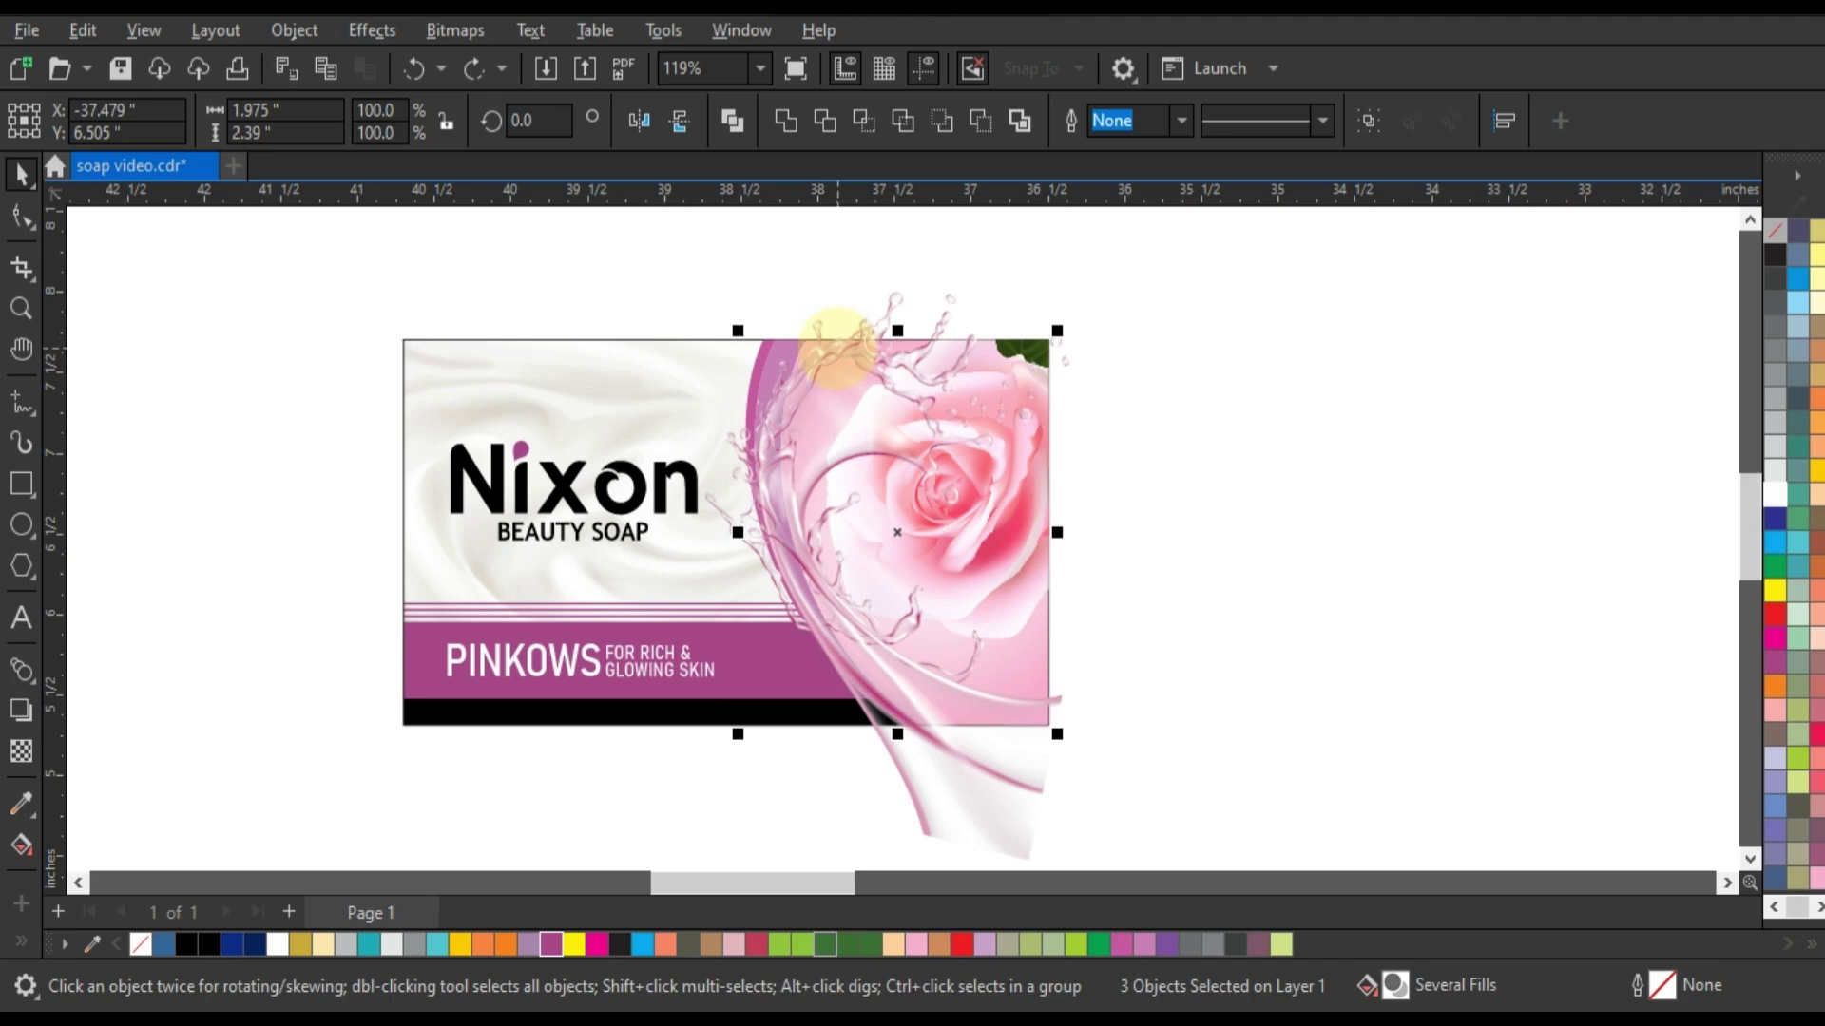
pyautogui.keyDown('shift'); pyautogui.click(836, 346); pyautogui.keyUp('shift')
pyautogui.rightClick(837, 347)
pyautogui.click(916, 618)
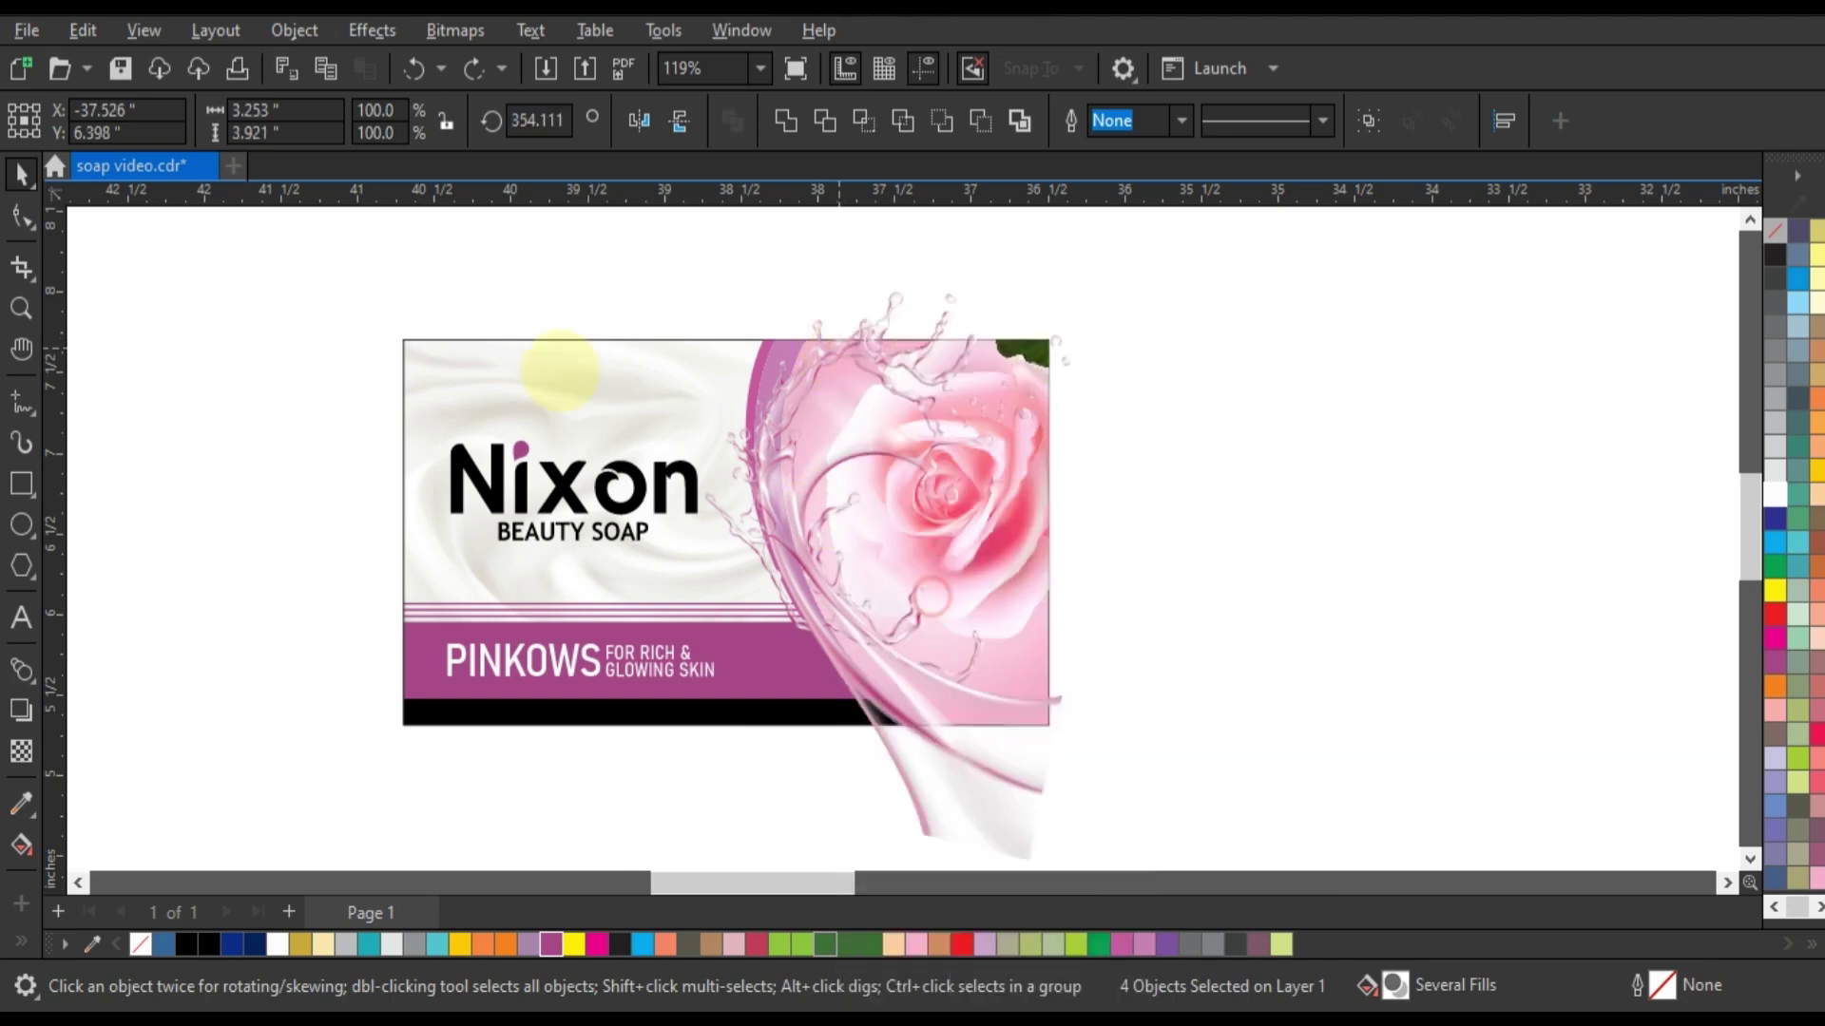
pyautogui.click(551, 356)
pyautogui.click(338, 390)
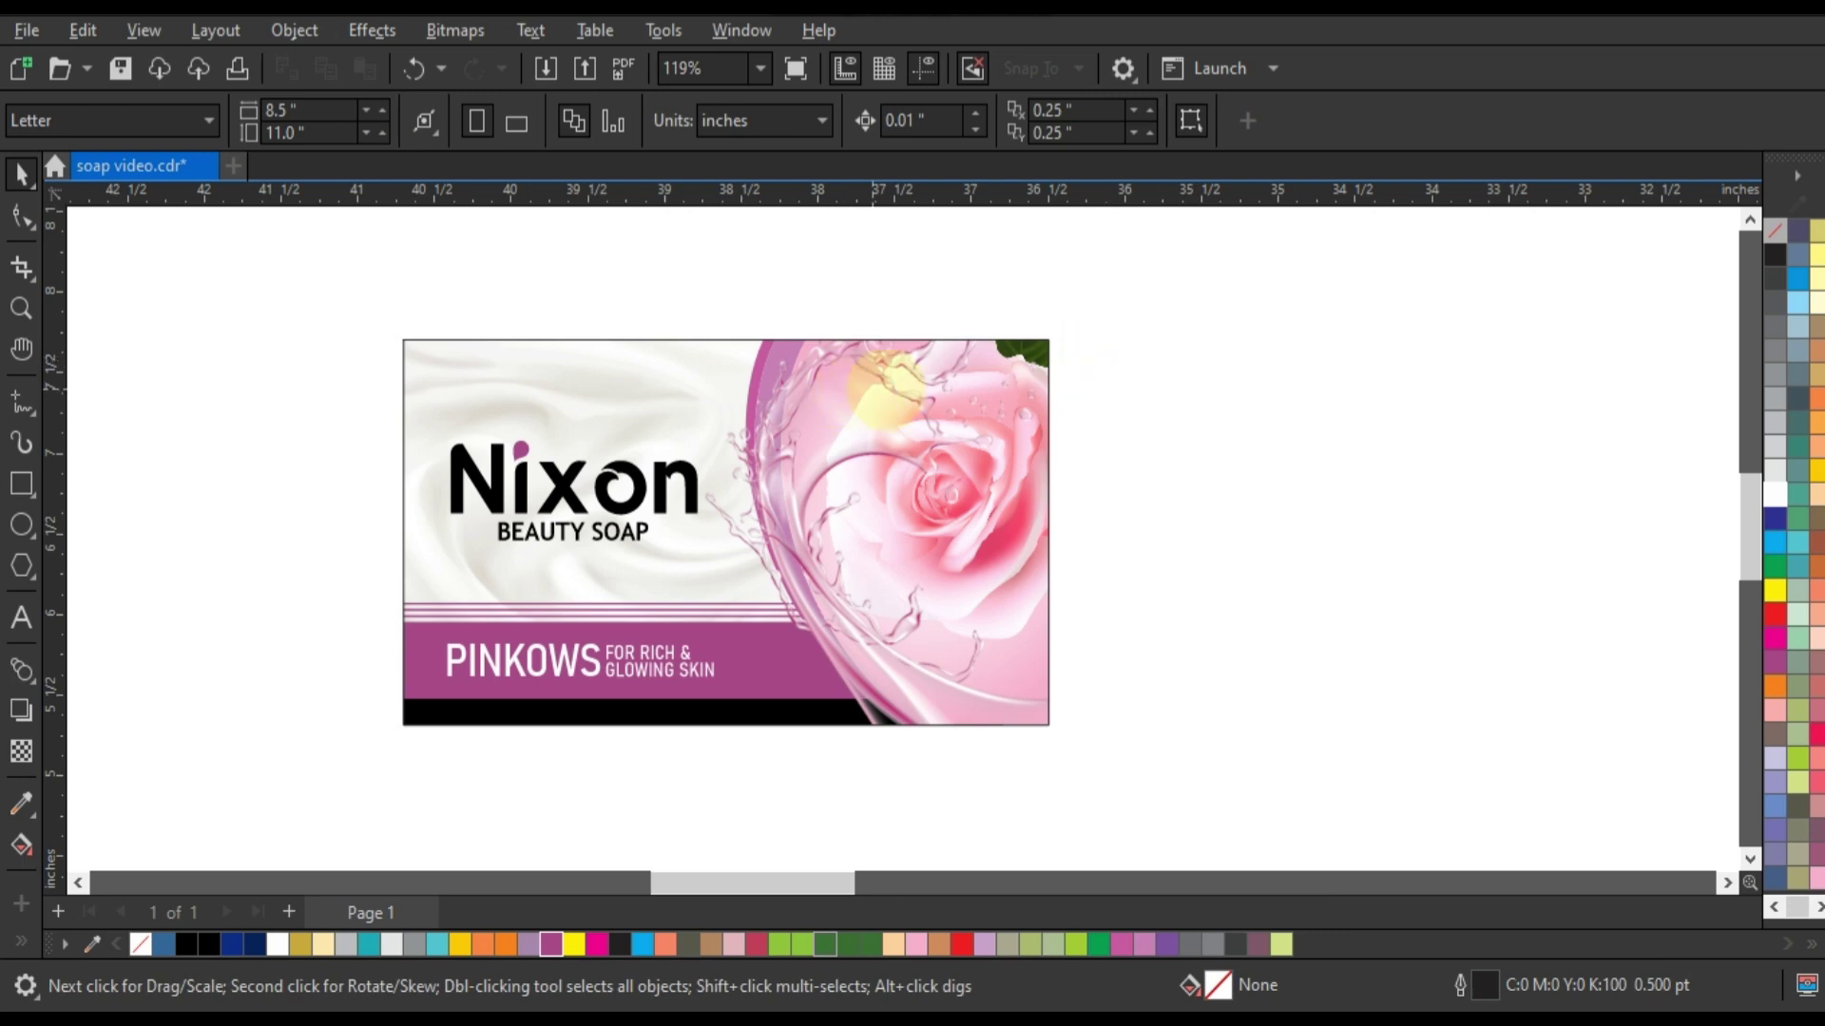
pyautogui.scroll(-3, 1074, 380)
# Step: Move the soap label onto the dieline's centre panel and centre it there
pyautogui.moveTo(1051, 344); pyautogui.dragTo(644, 576)
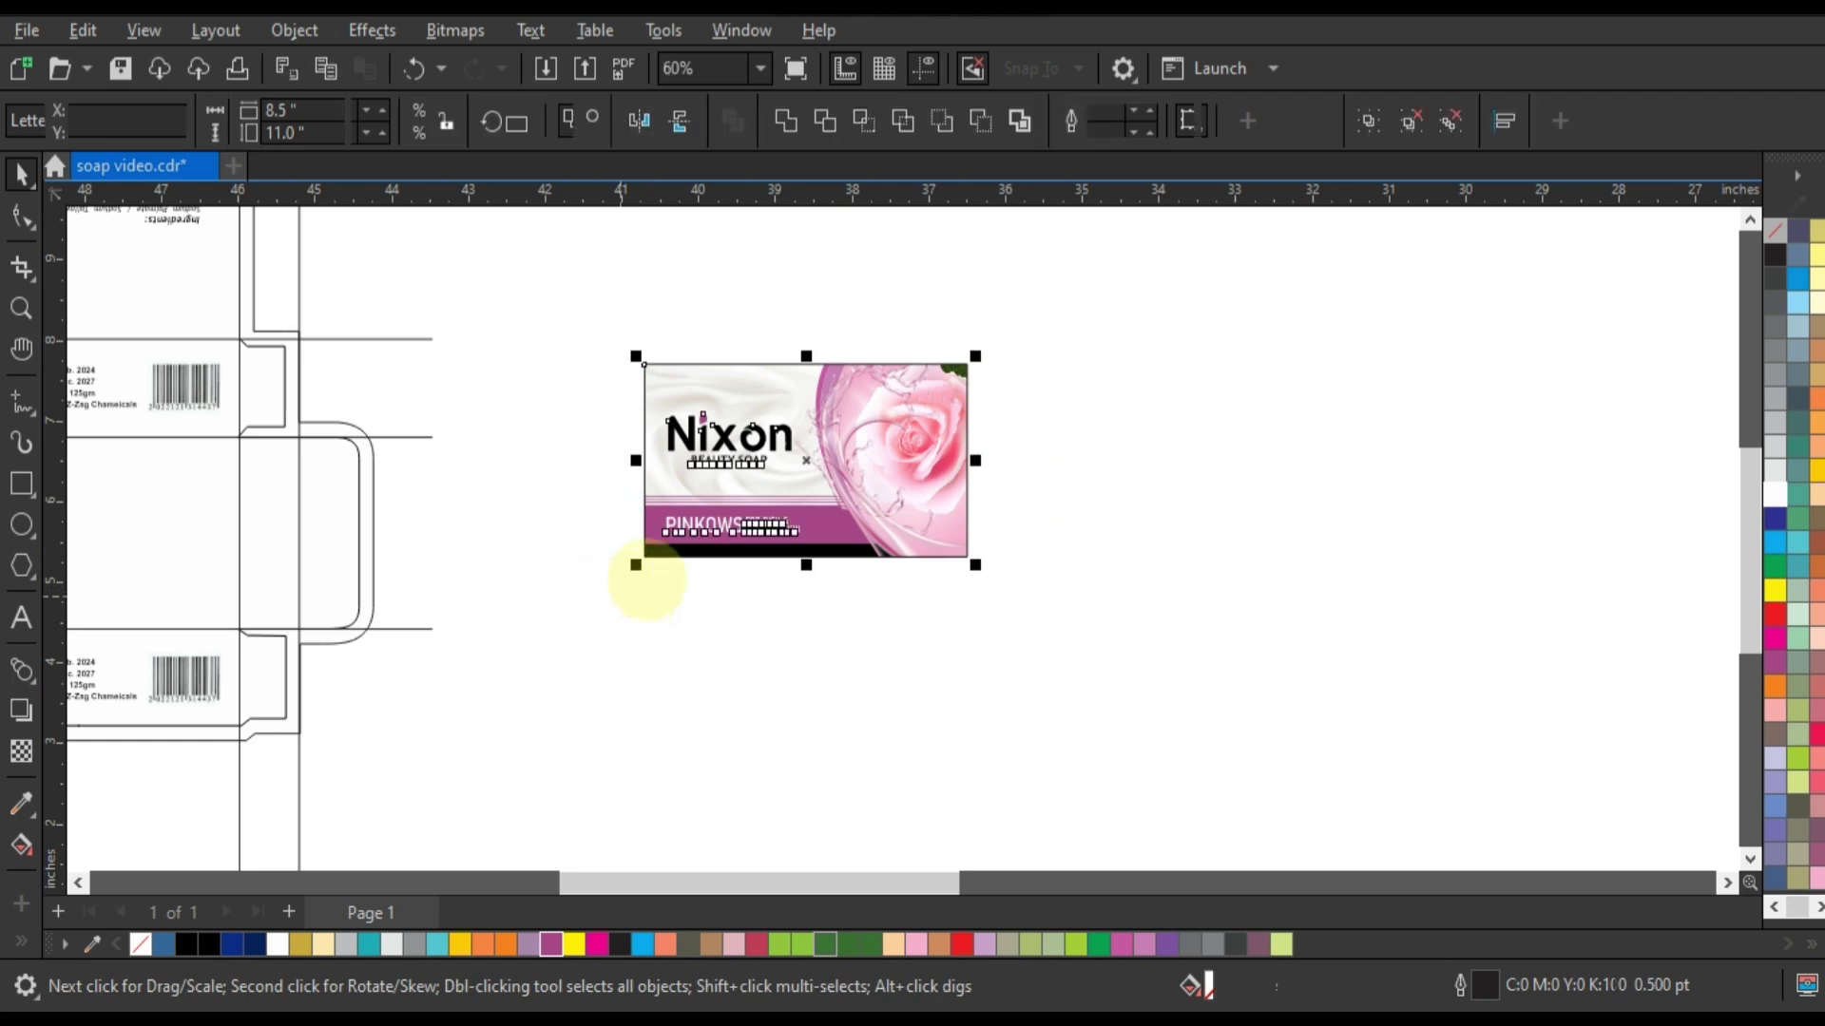
pyautogui.scroll(-2, 878, 468)
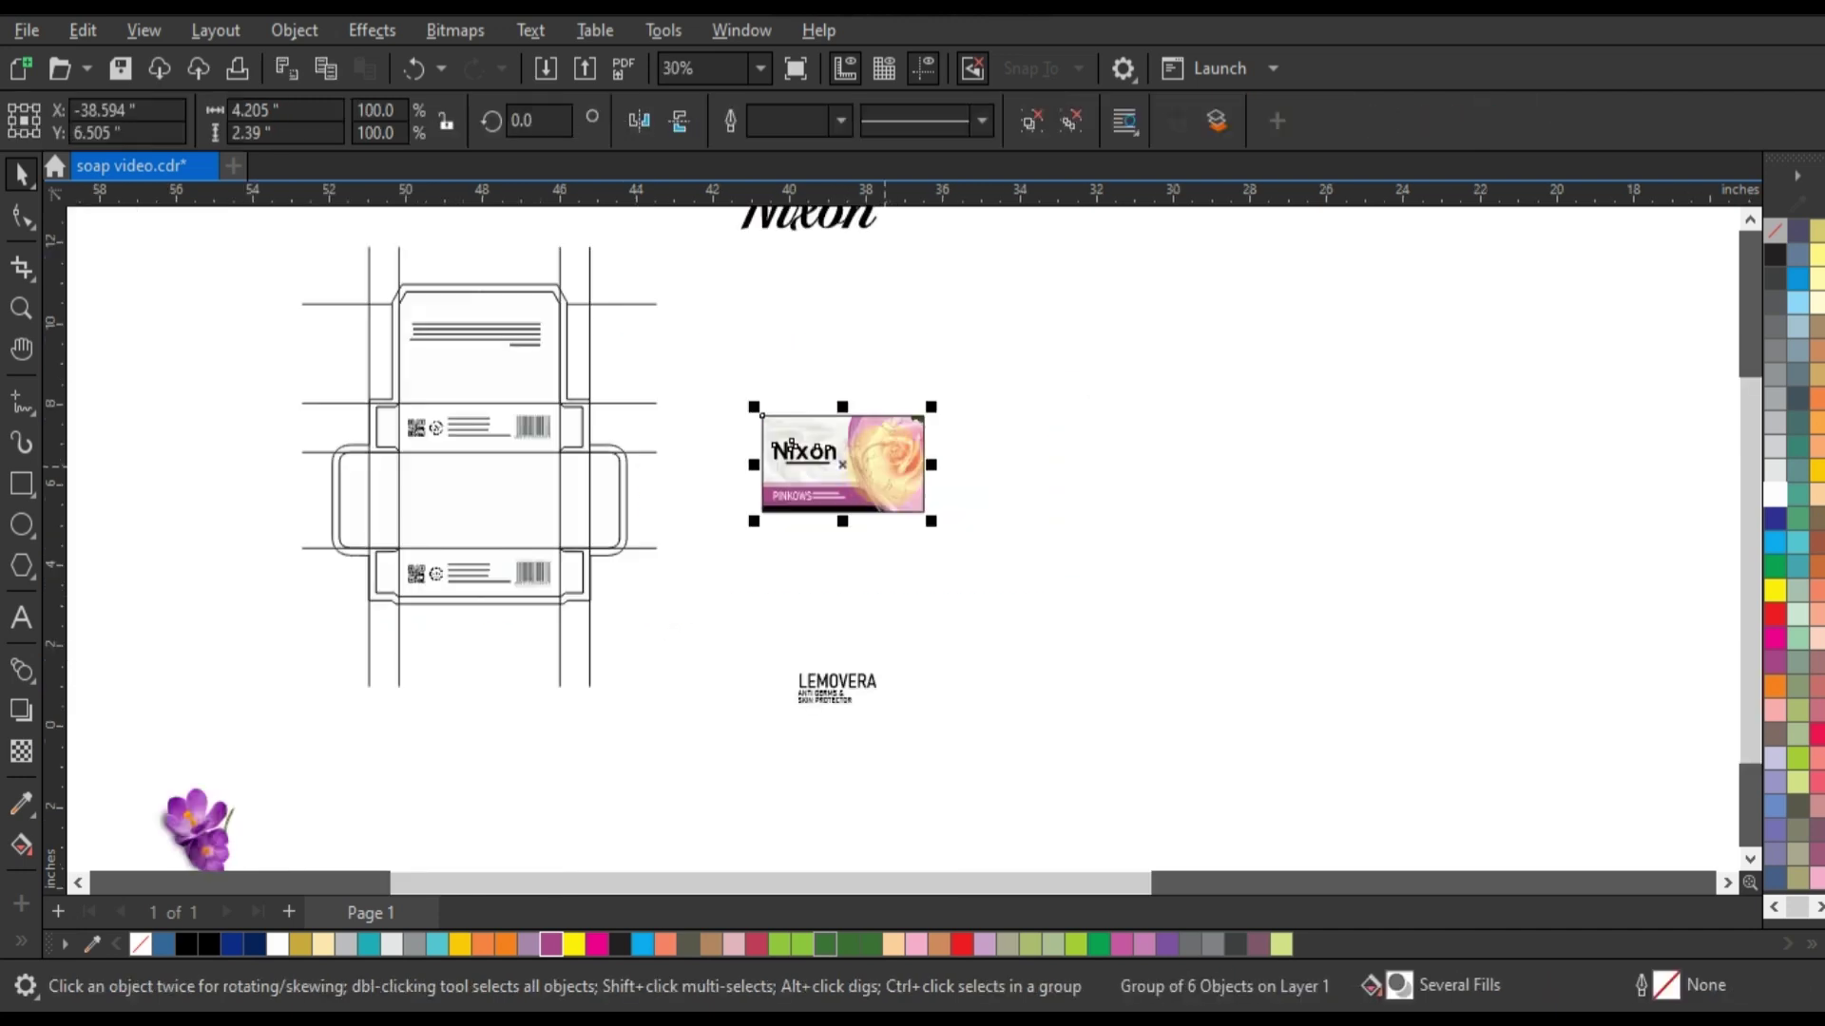
pyautogui.moveTo(889, 463); pyautogui.dragTo(530, 499)
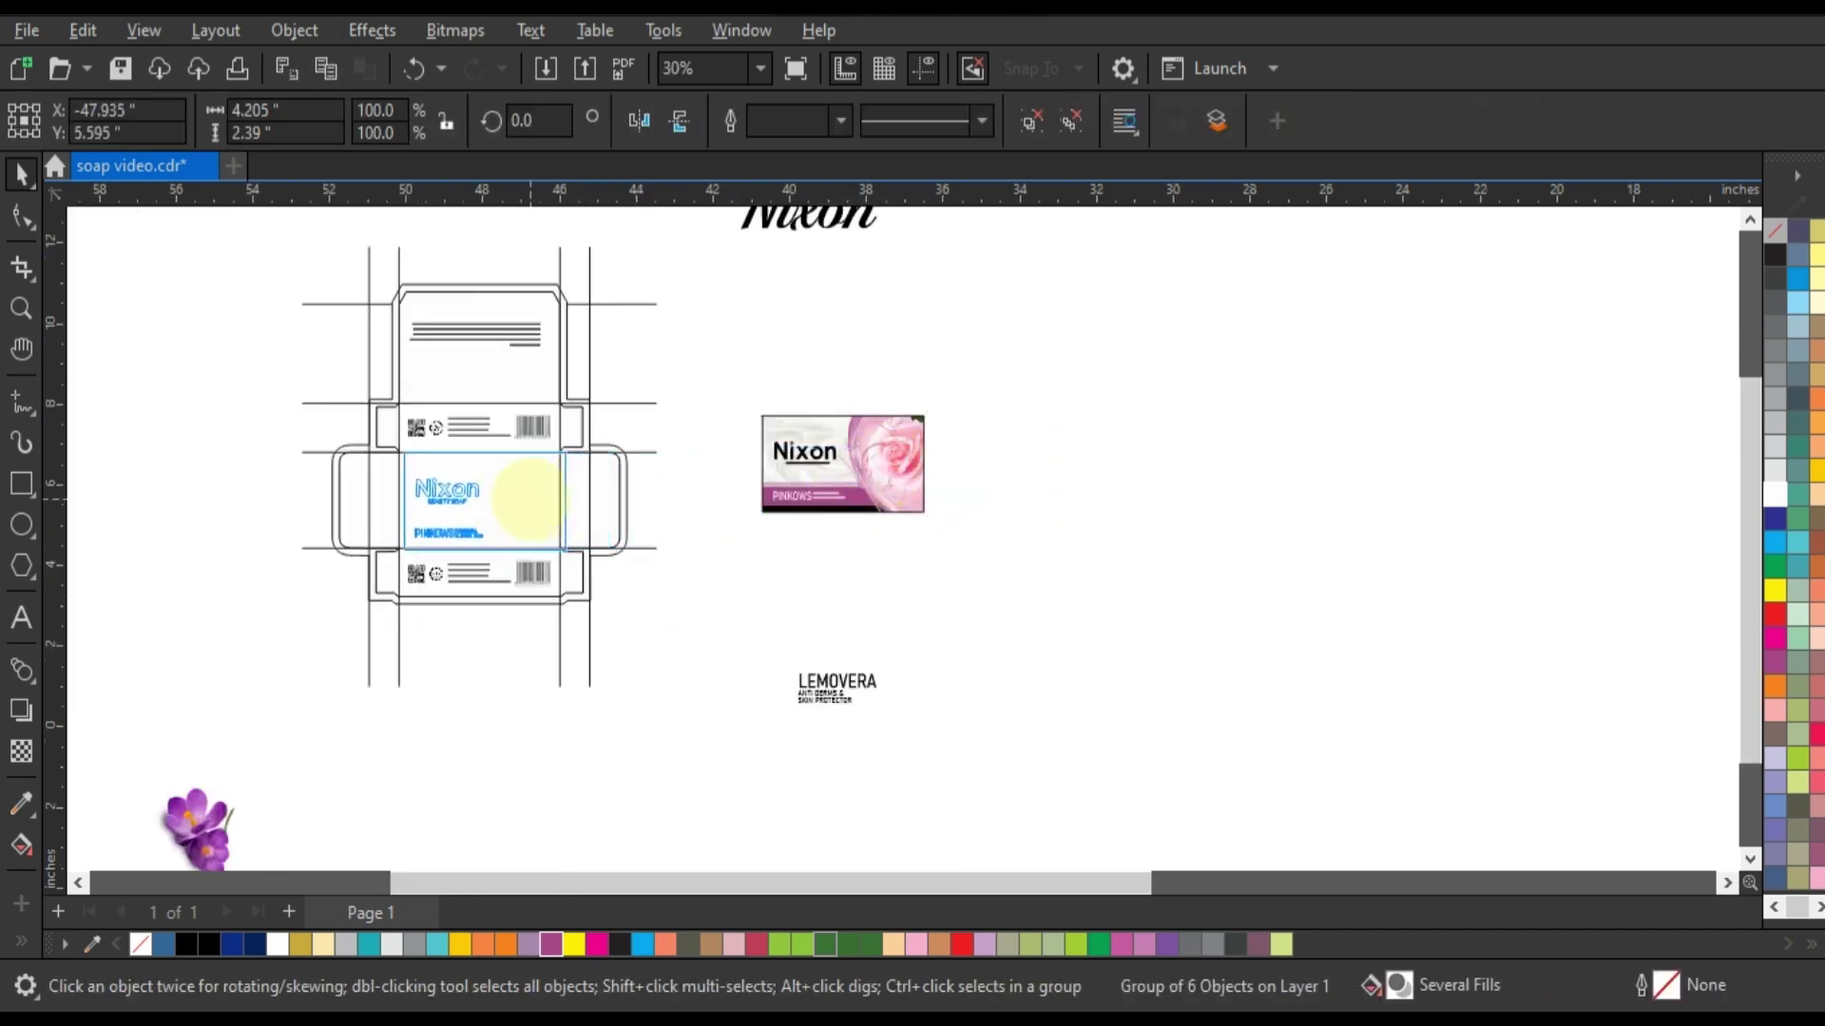
pyautogui.moveTo(529, 499); pyautogui.dragTo(533, 499)
pyautogui.scroll(3, 672, 489)
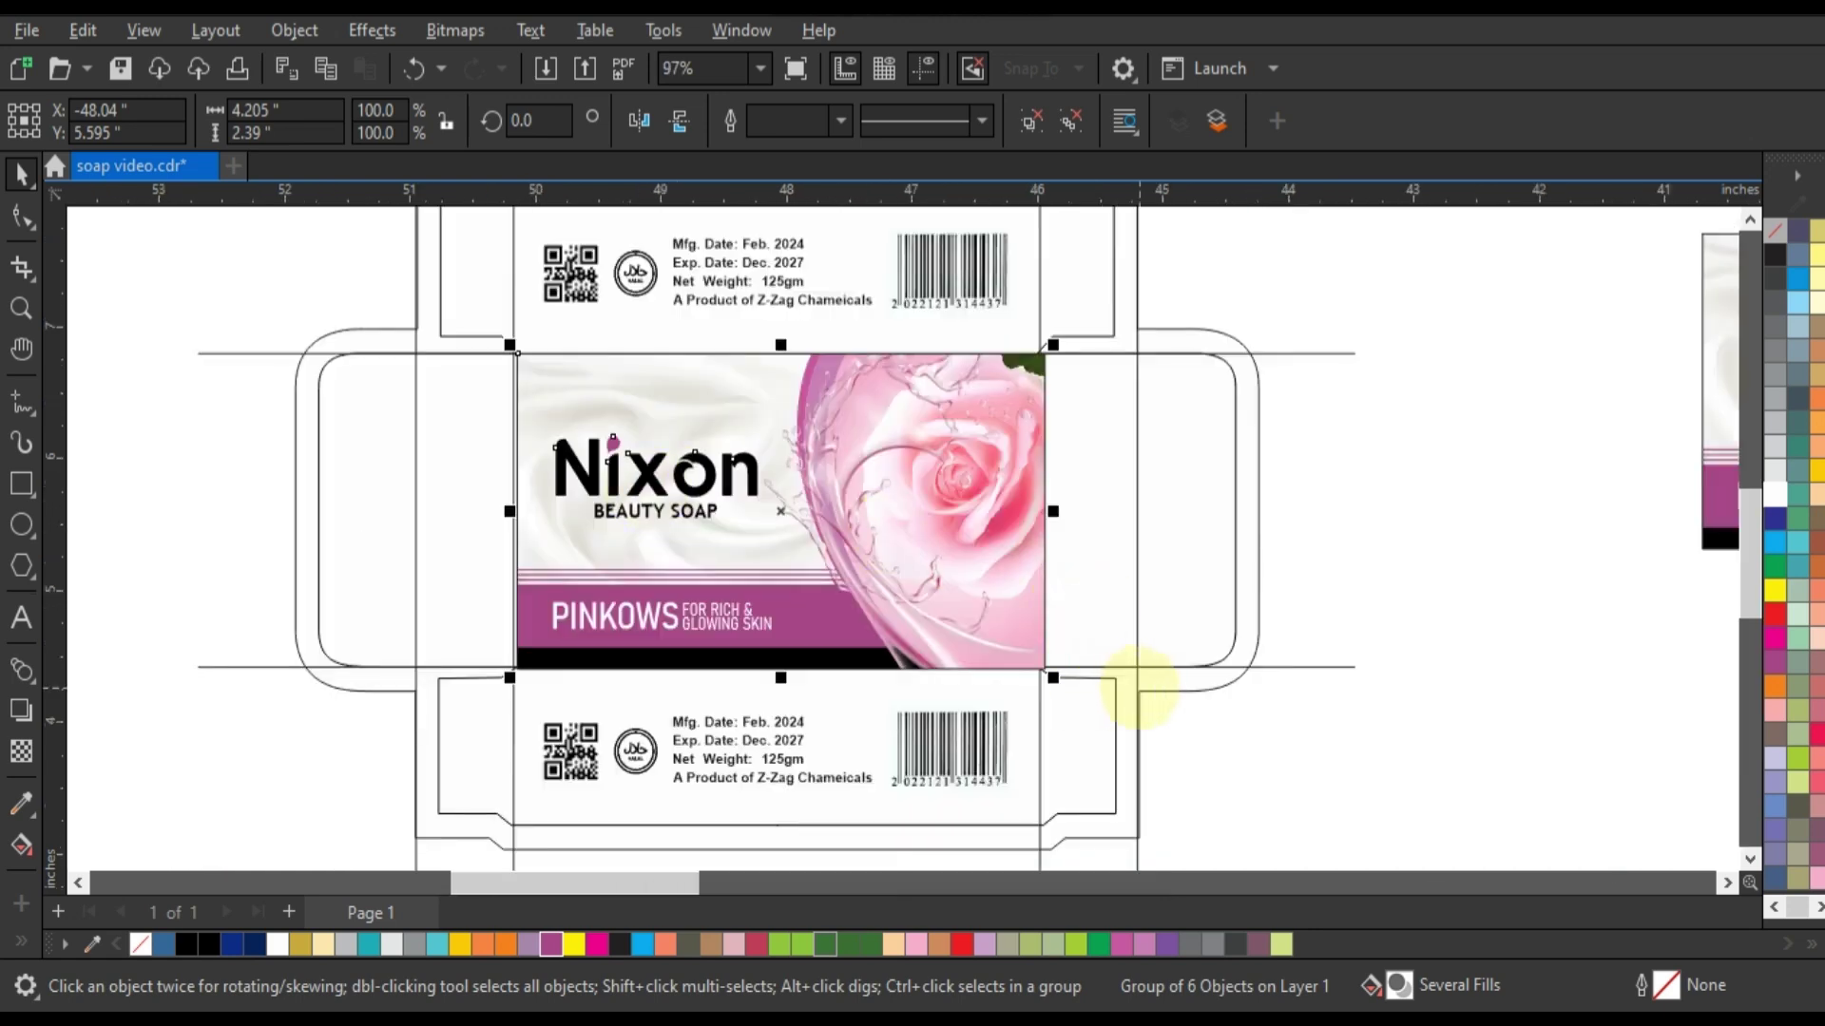
pyautogui.keyDown('shift'); pyautogui.click(1152, 692); pyautogui.keyUp('shift')
pyautogui.press('c')
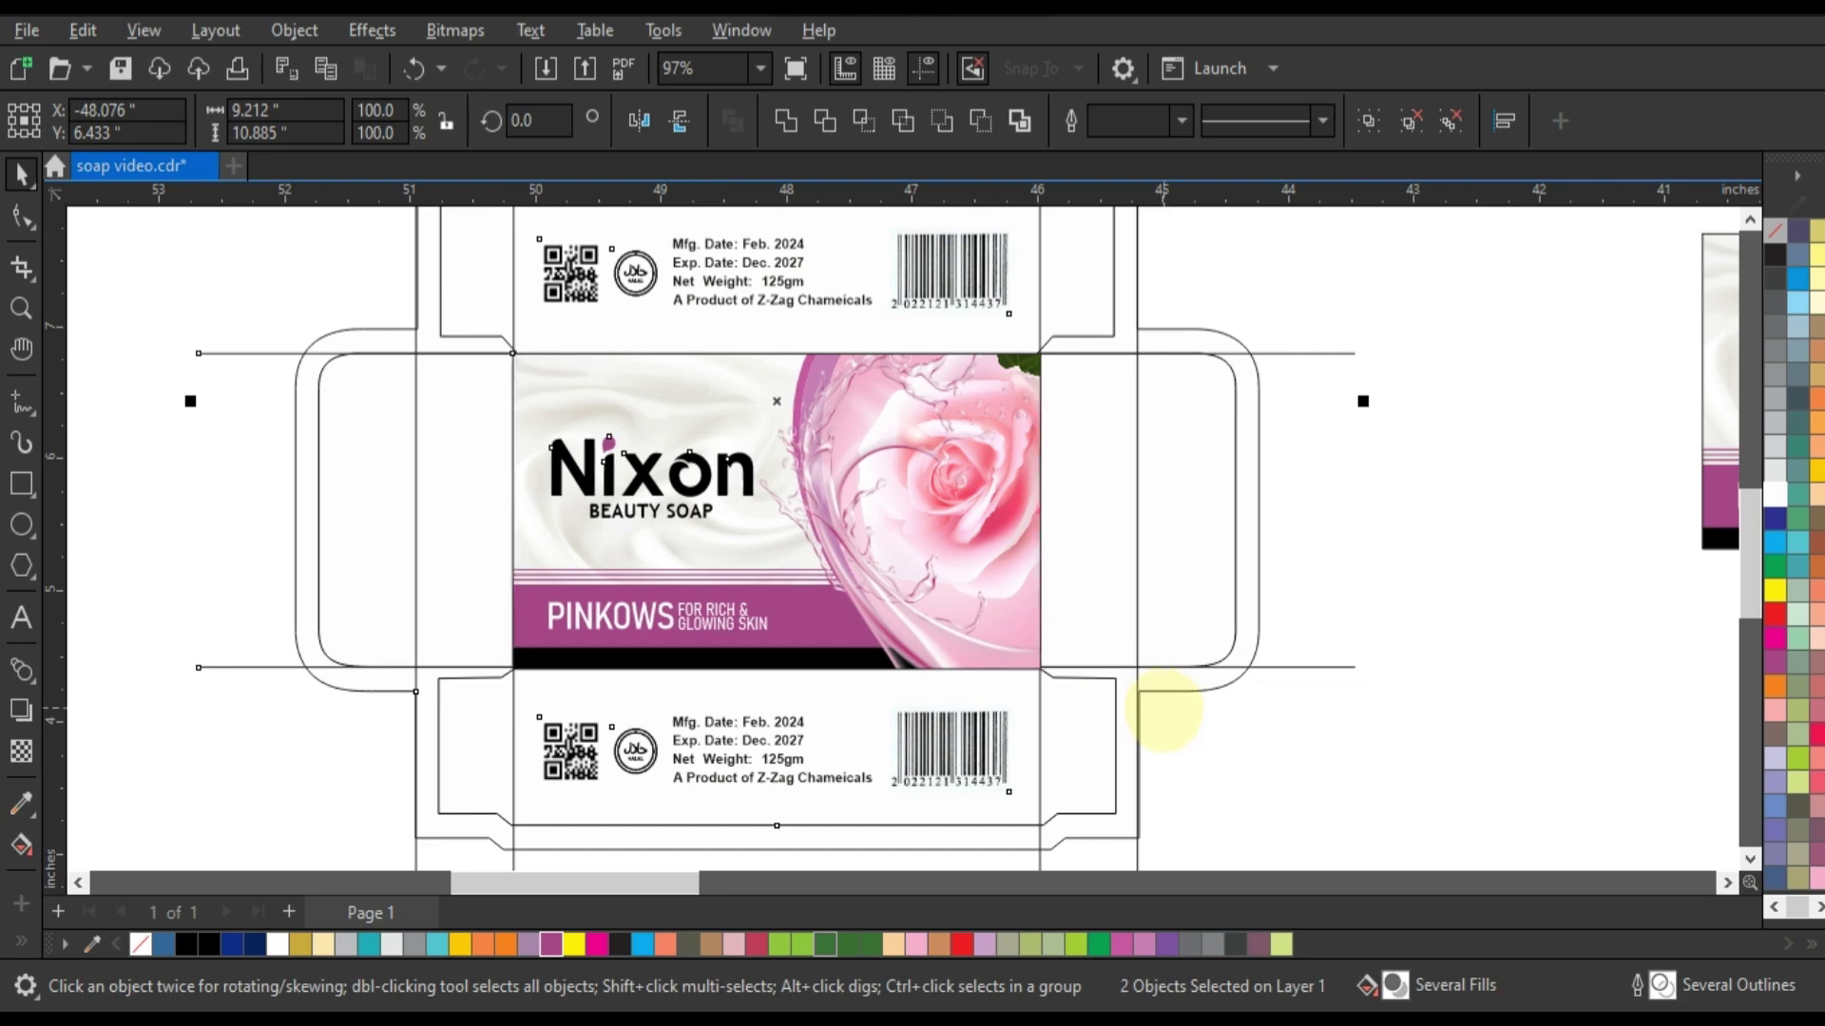
pyautogui.click(1165, 708)
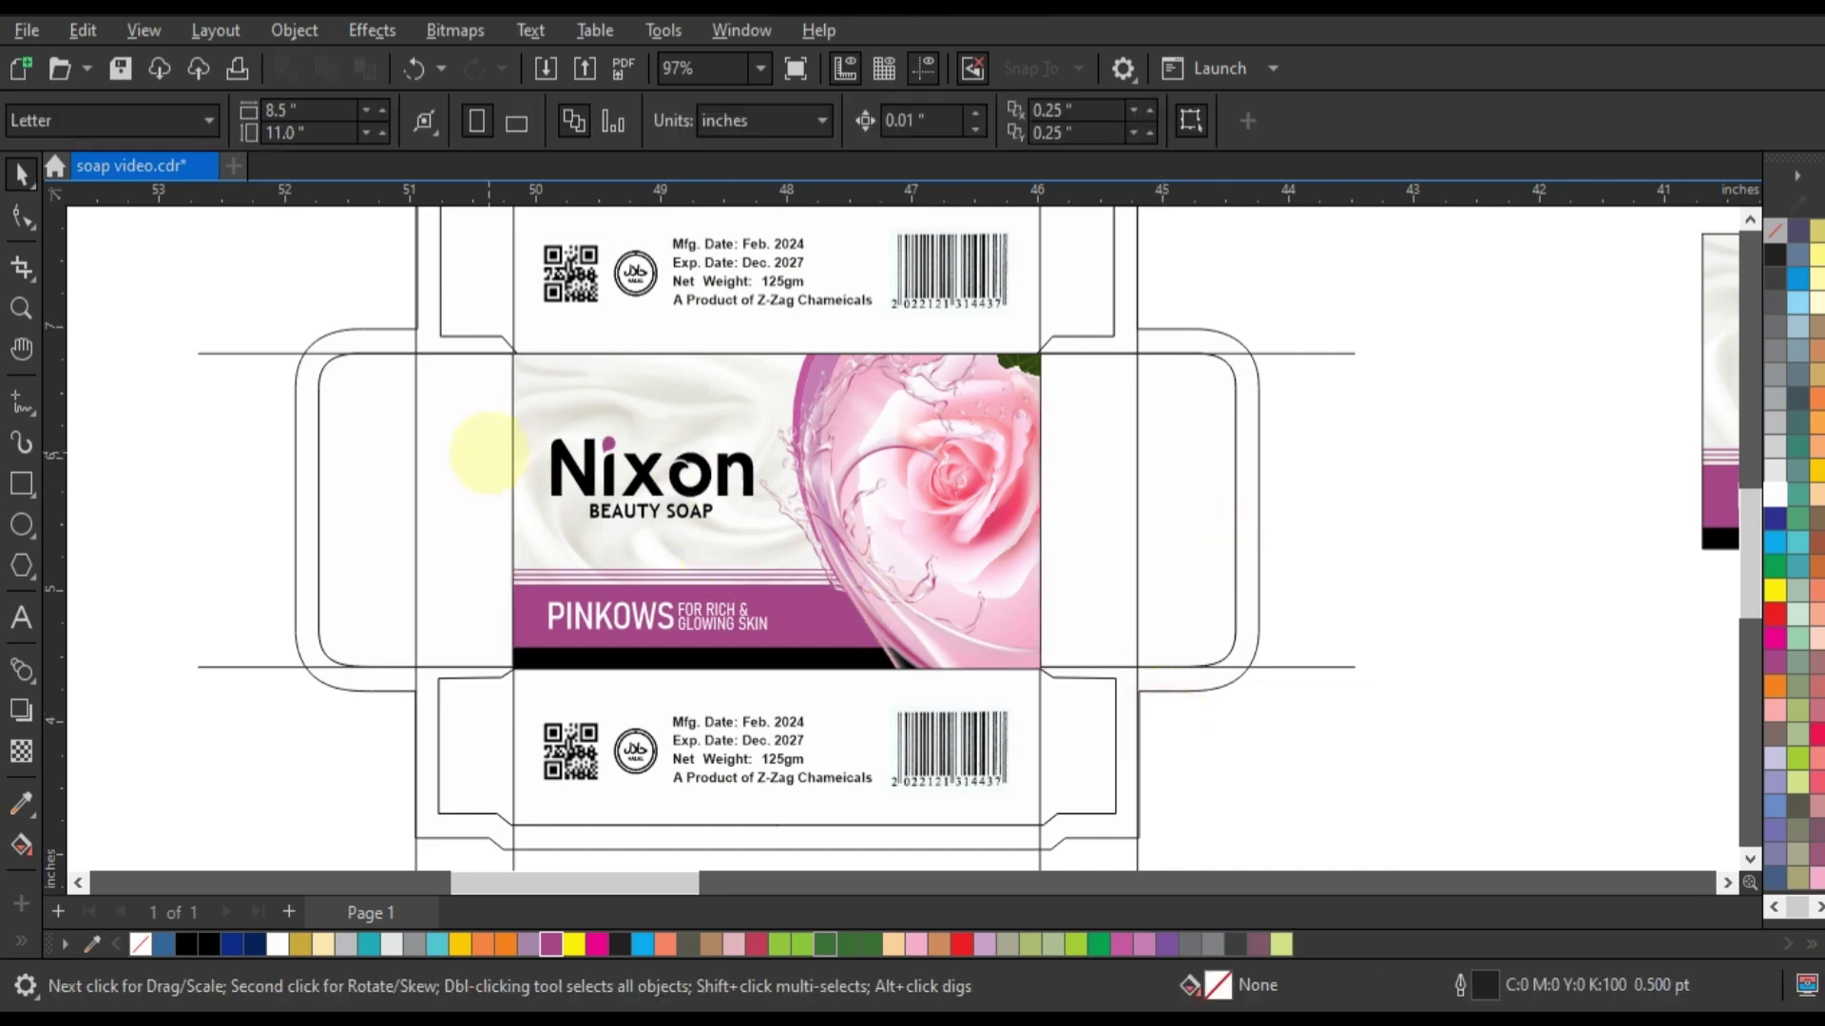
# Step: Shift the label and LEMOVERA text right, and drop a dieline copy to the left
pyautogui.scroll(-2, 480, 456)
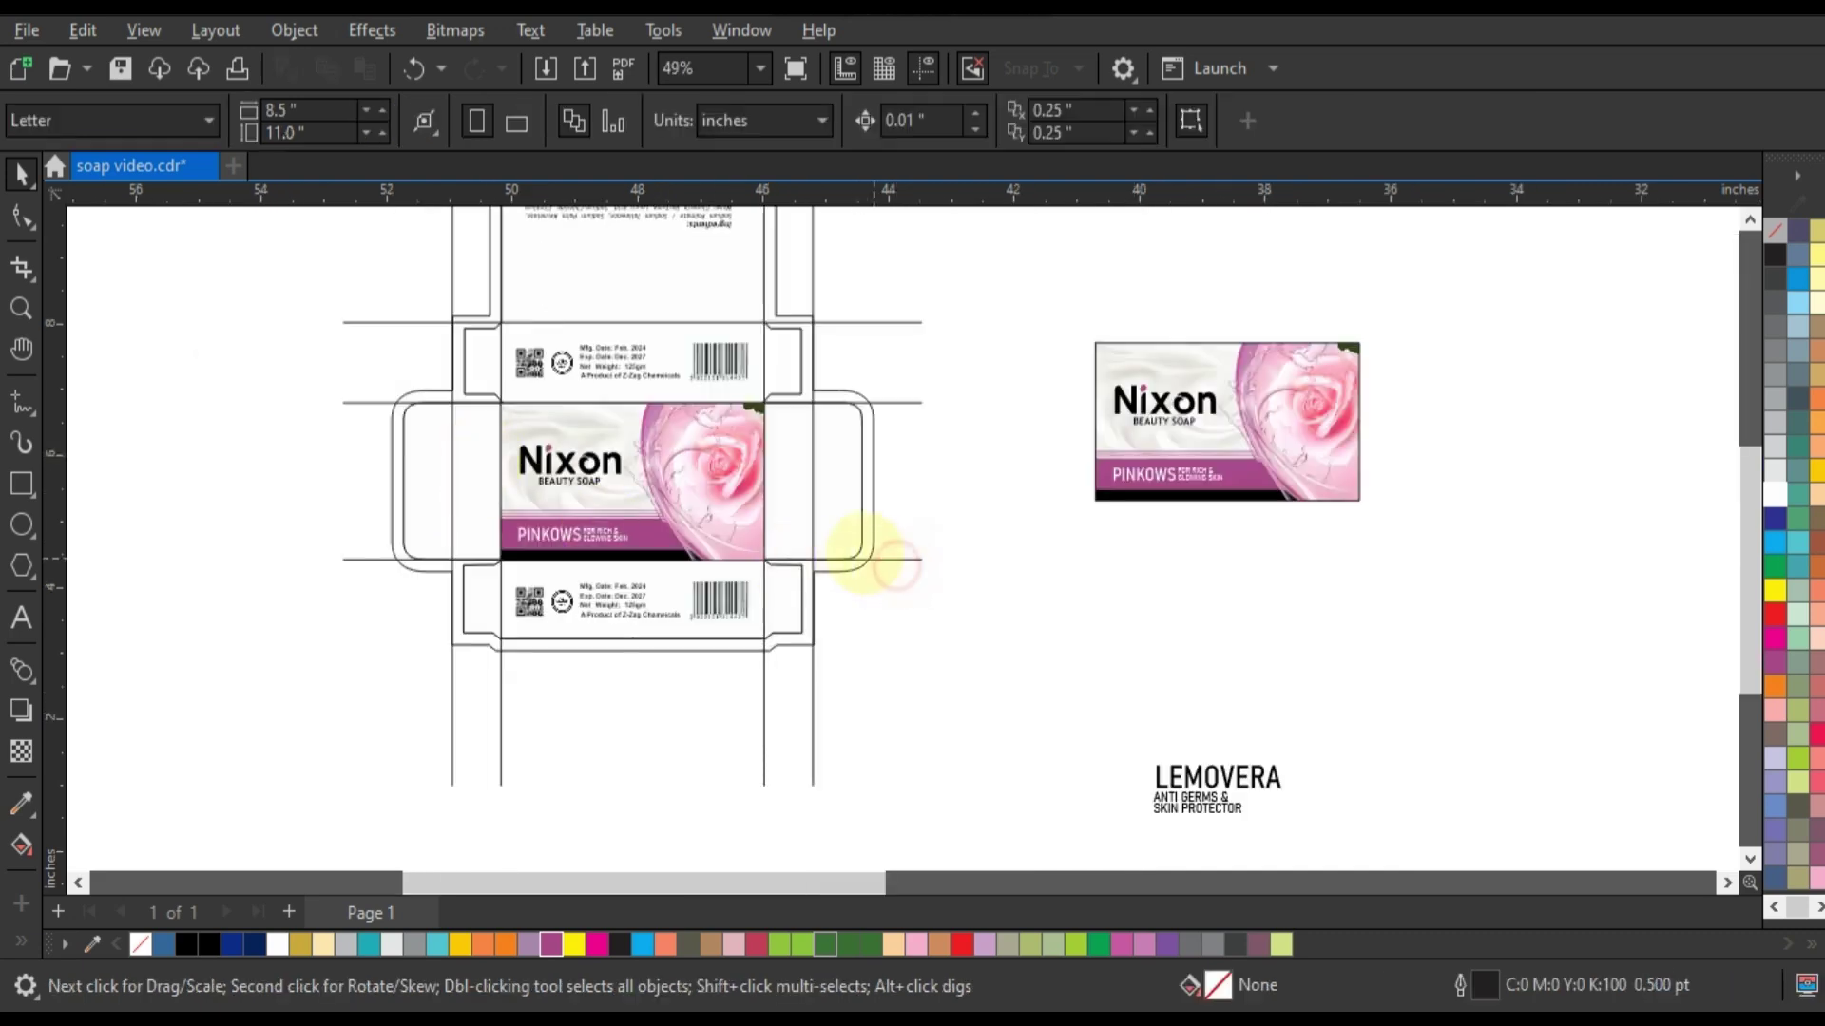
pyautogui.scroll(-2, 867, 553)
pyautogui.moveTo(920, 412); pyautogui.dragTo(1143, 711)
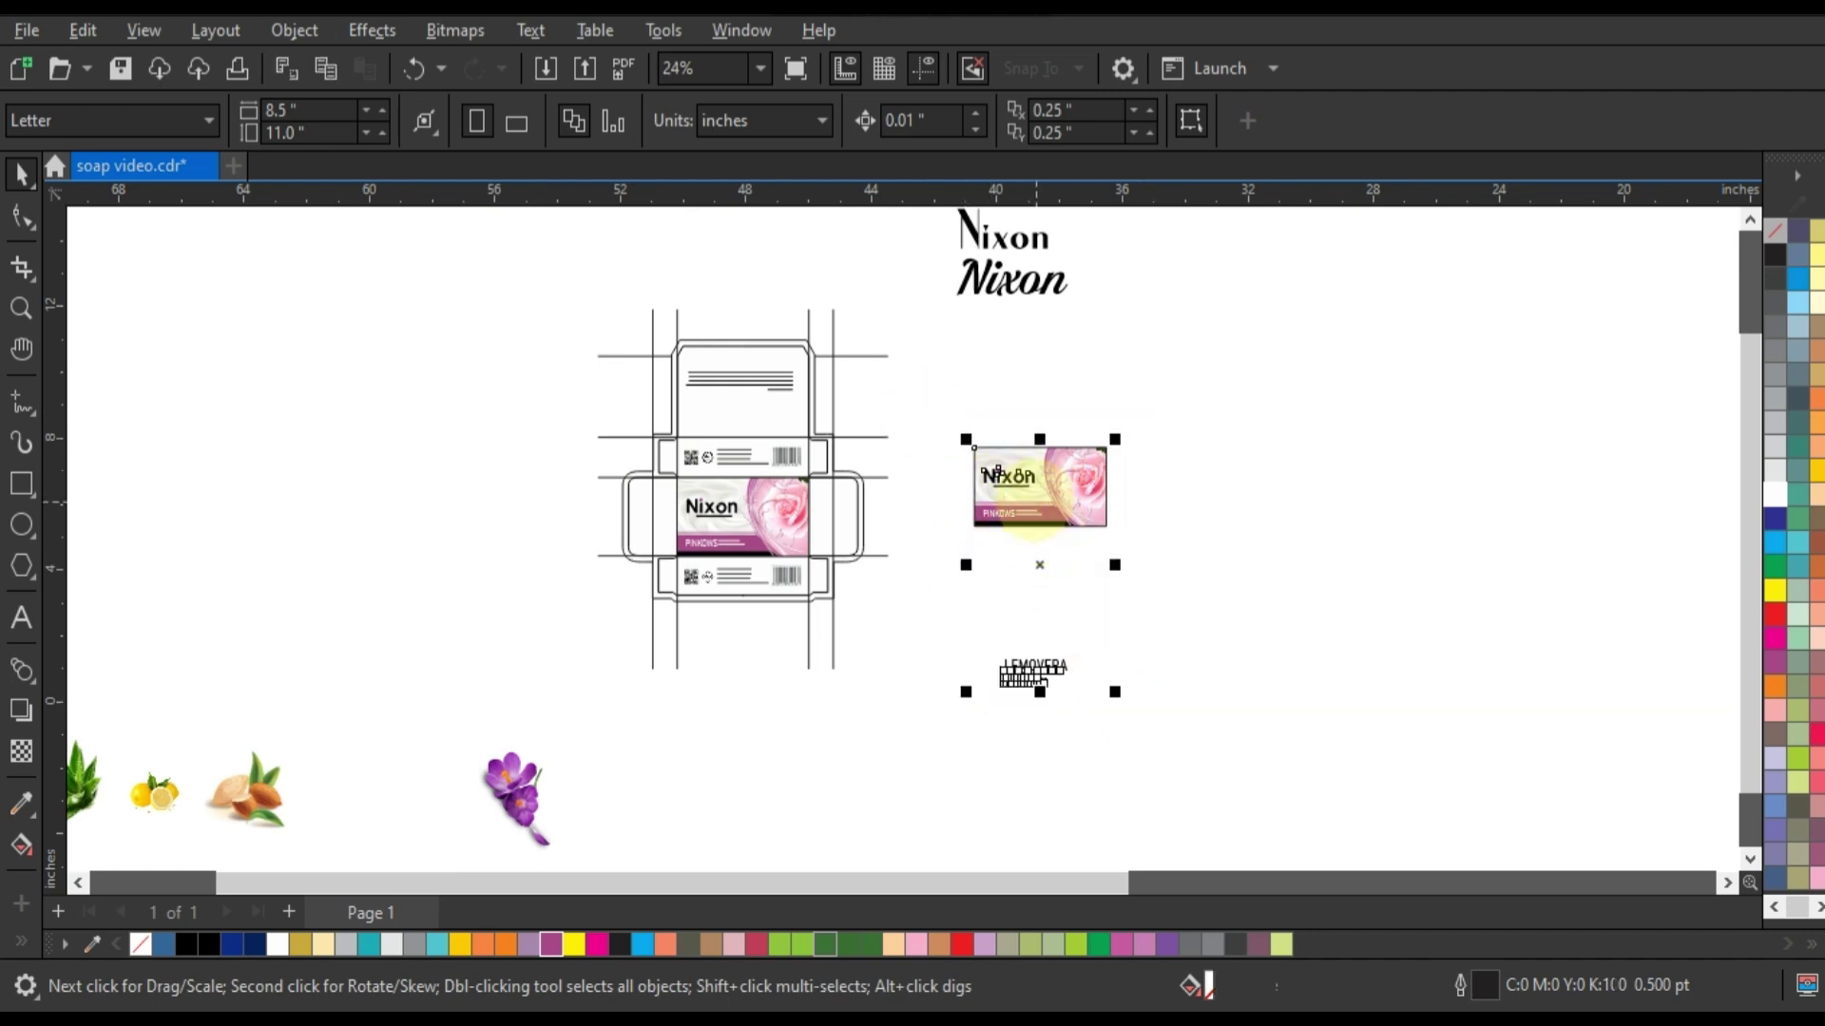
pyautogui.moveTo(1031, 518); pyautogui.dragTo(1284, 533)
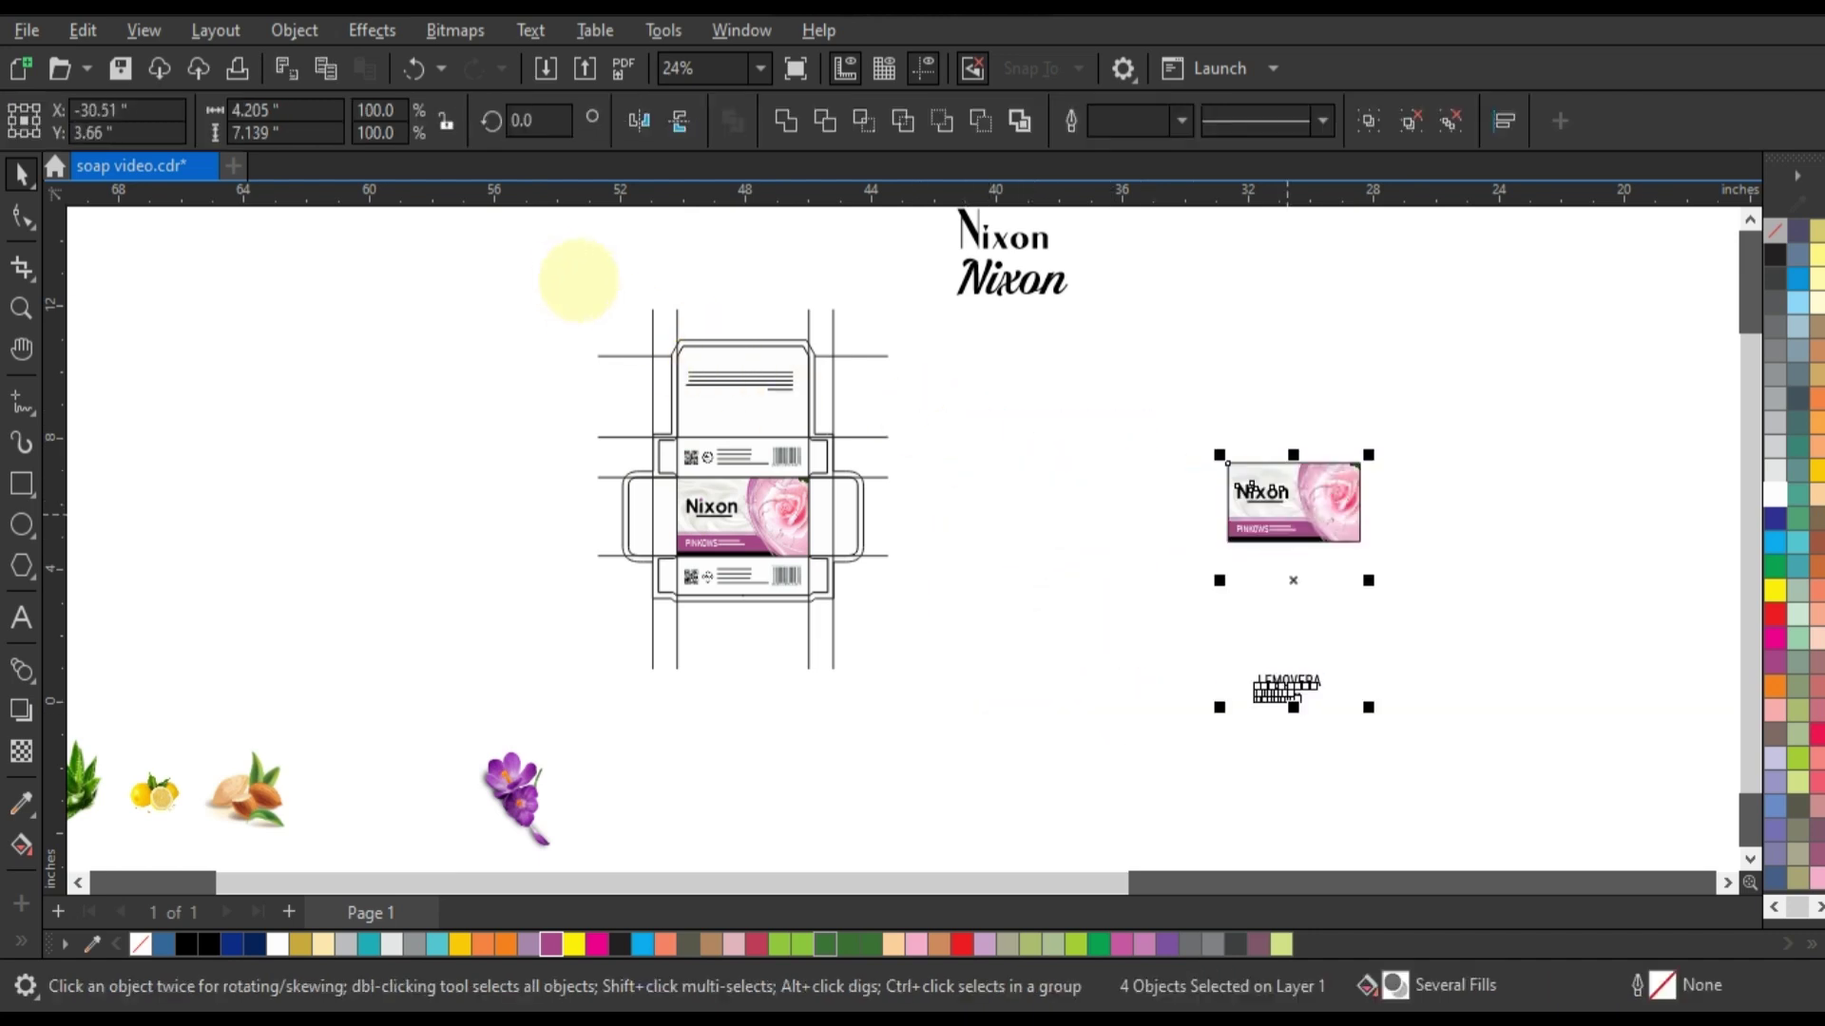
pyautogui.moveTo(589, 288)
pyautogui.mouseDown()
pyautogui.moveTo(782, 620)
pyautogui.moveTo(910, 688)
pyautogui.mouseUp()
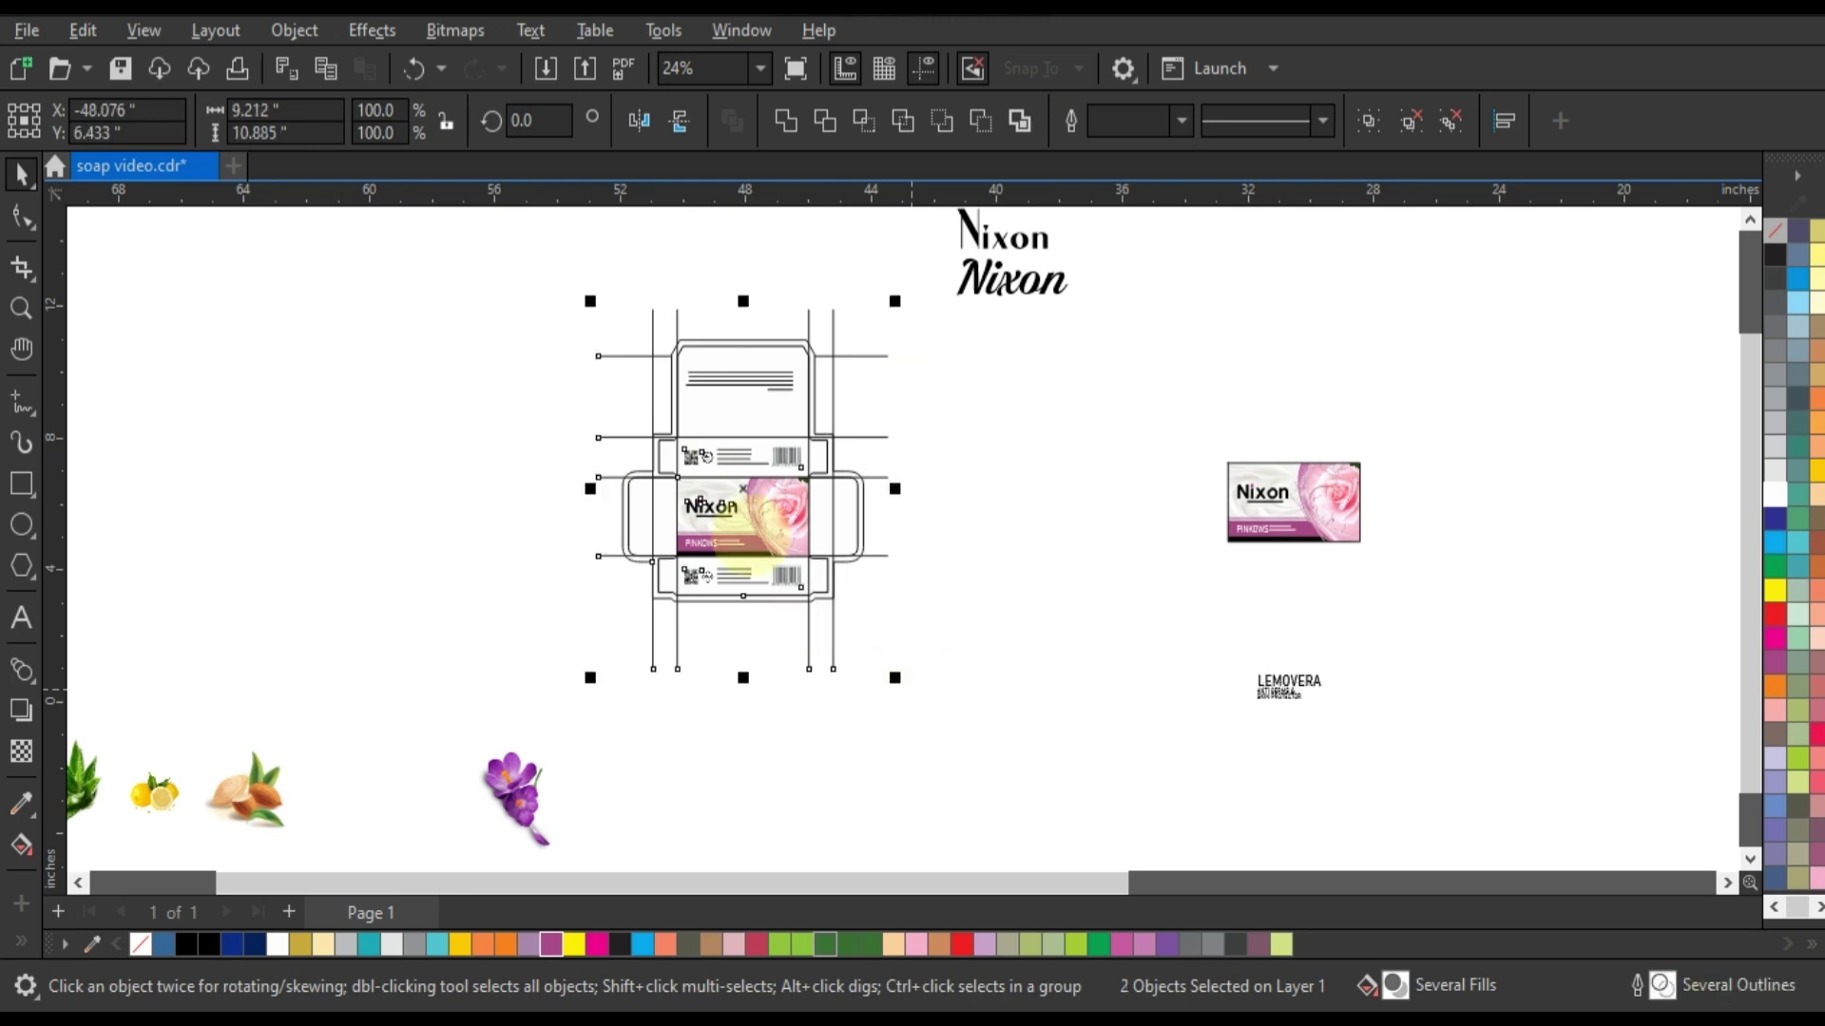
pyautogui.moveTo(755, 529); pyautogui.dragTo(450, 532)
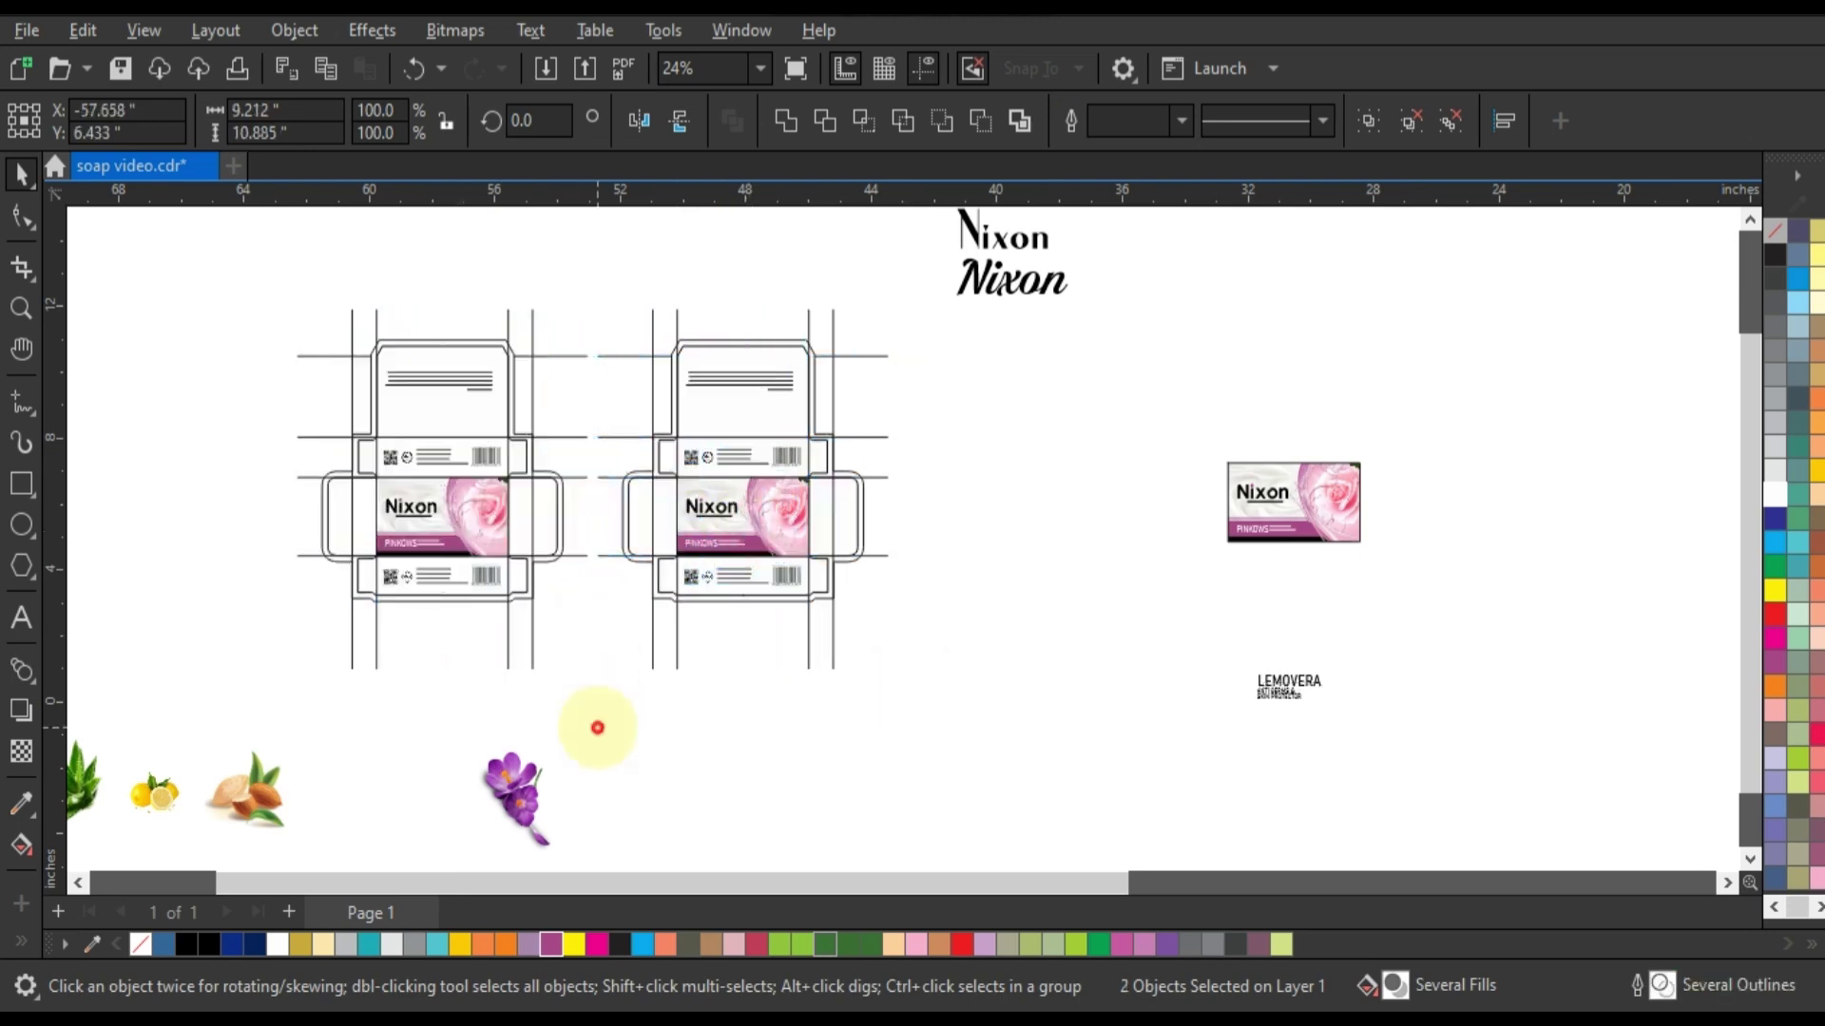
# Step: Place the almond image beside the label and zoom in on both
pyautogui.moveTo(242, 774)
pyautogui.mouseDown()
pyautogui.moveTo(1461, 521)
pyautogui.moveTo(1413, 485)
pyautogui.mouseUp()
pyautogui.moveTo(1487, 437); pyautogui.dragTo(1150, 579)
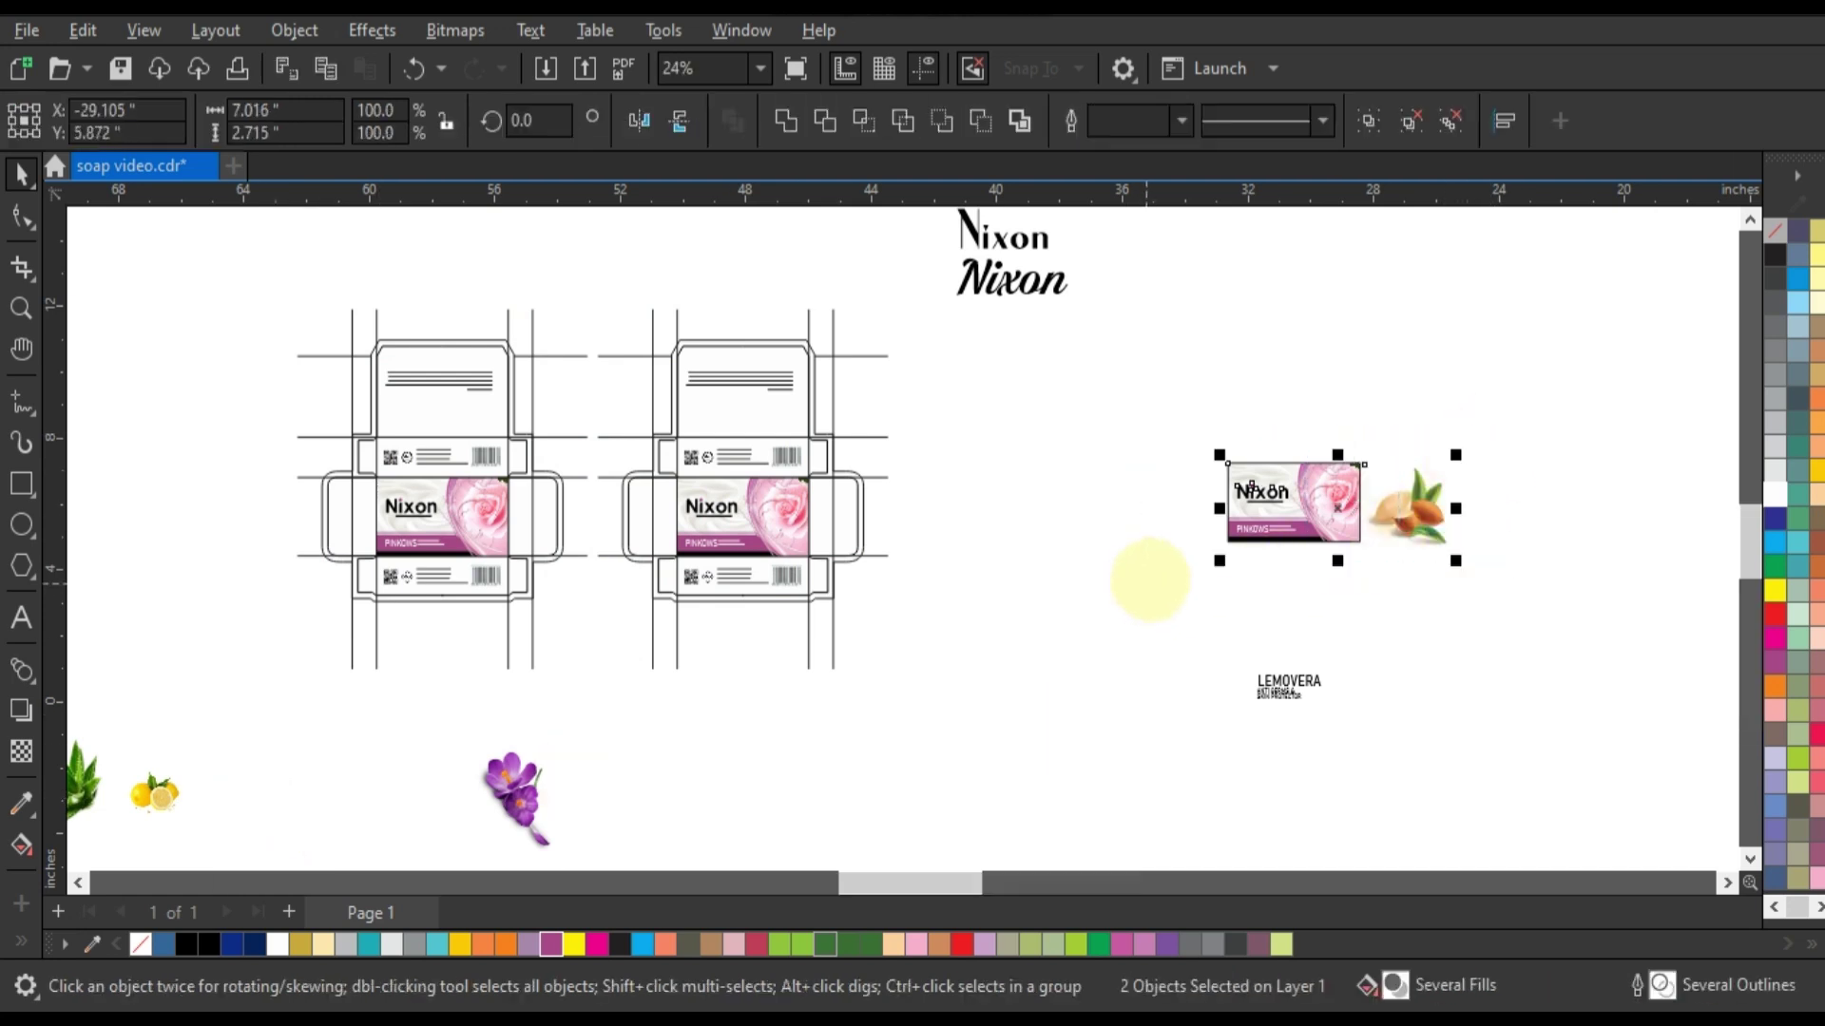
pyautogui.hotkey('shift', 'F2')
# Step: Ungroup the label and almonds, then enter Edit PowerClip on the label
pyautogui.rightClick(887, 394)
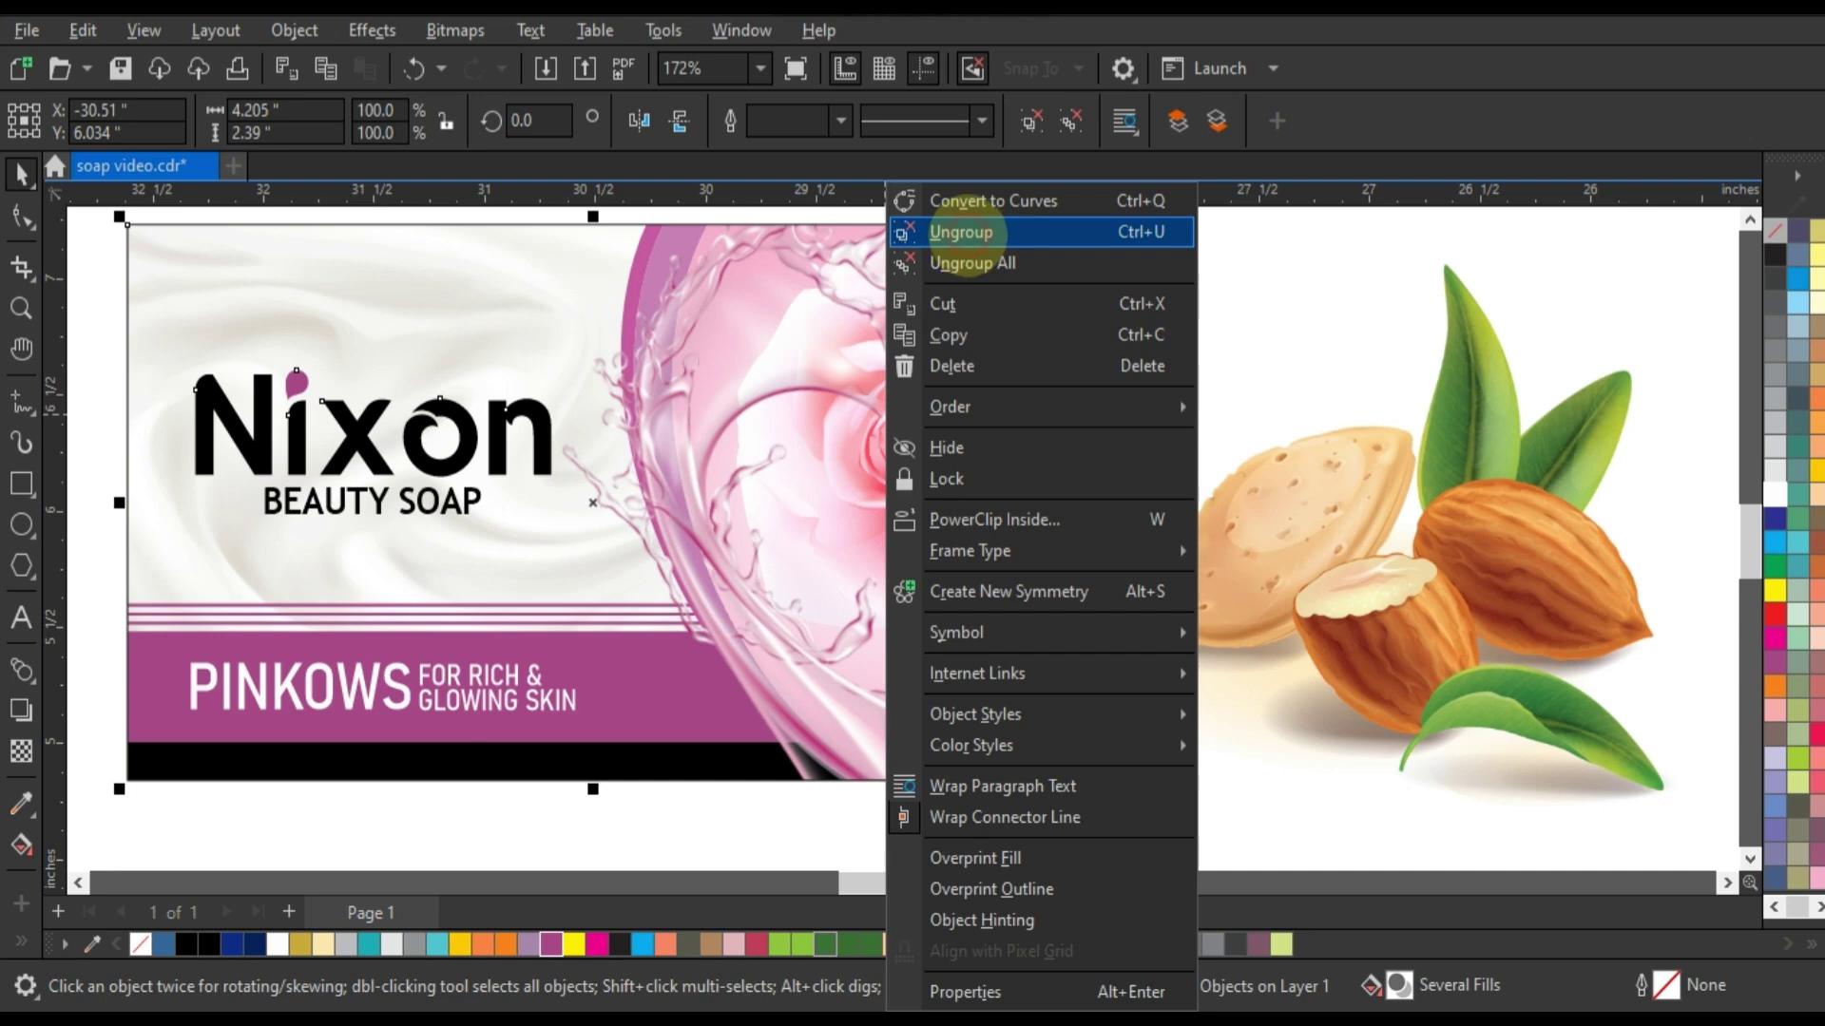
pyautogui.click(960, 232)
pyautogui.click(1010, 276)
pyautogui.rightClick(1012, 277)
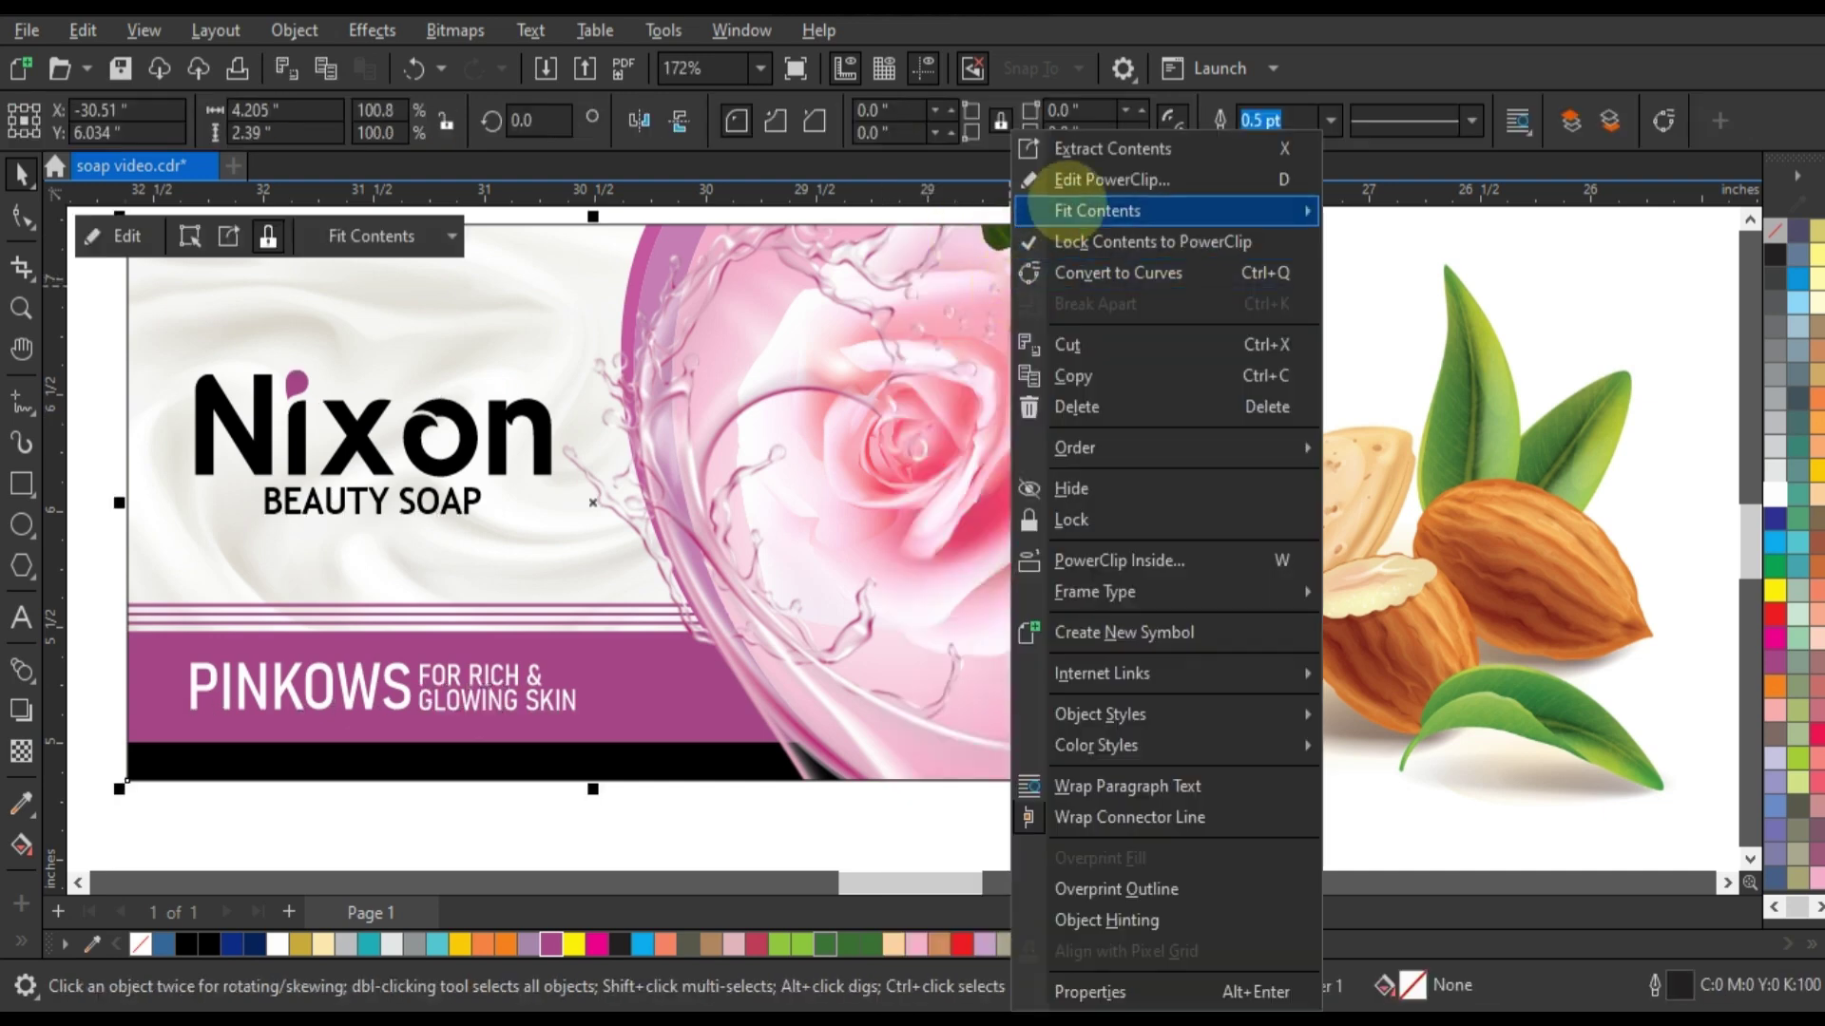
pyautogui.click(1084, 180)
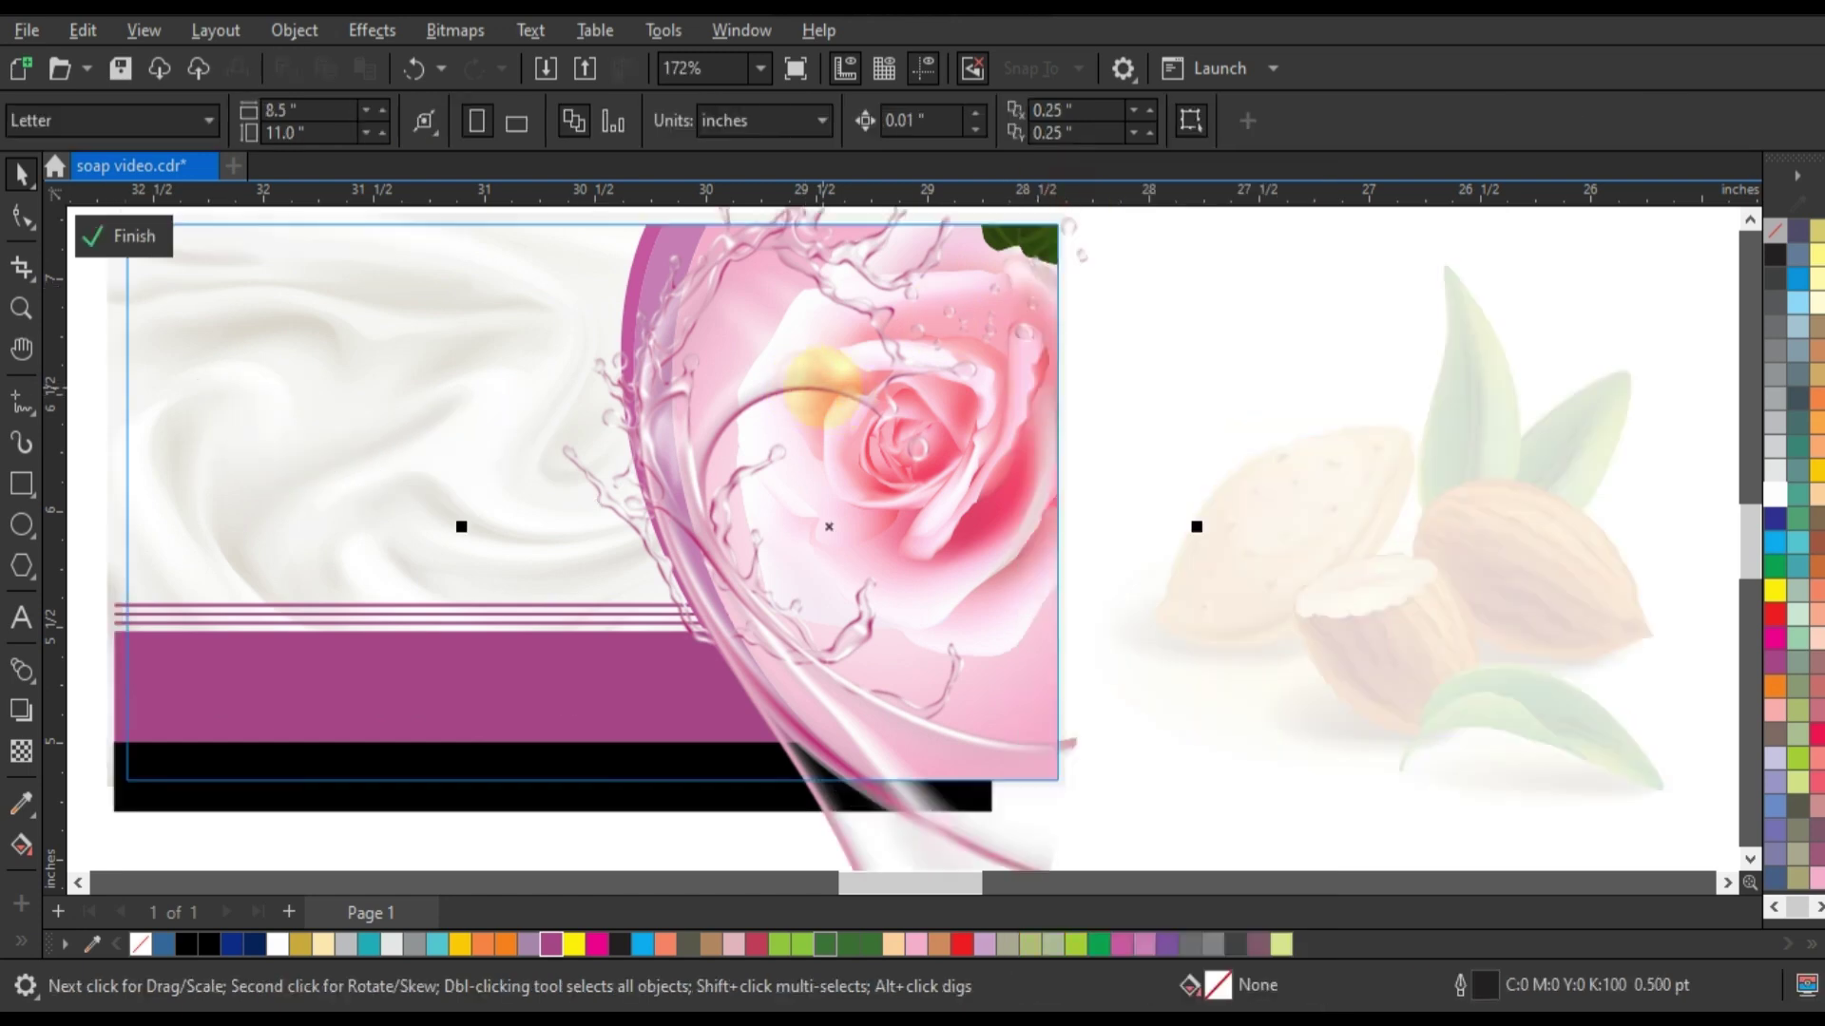
# Step: Select the pink splash bitmap and bring up Effects > Adjust
pyautogui.click(823, 385)
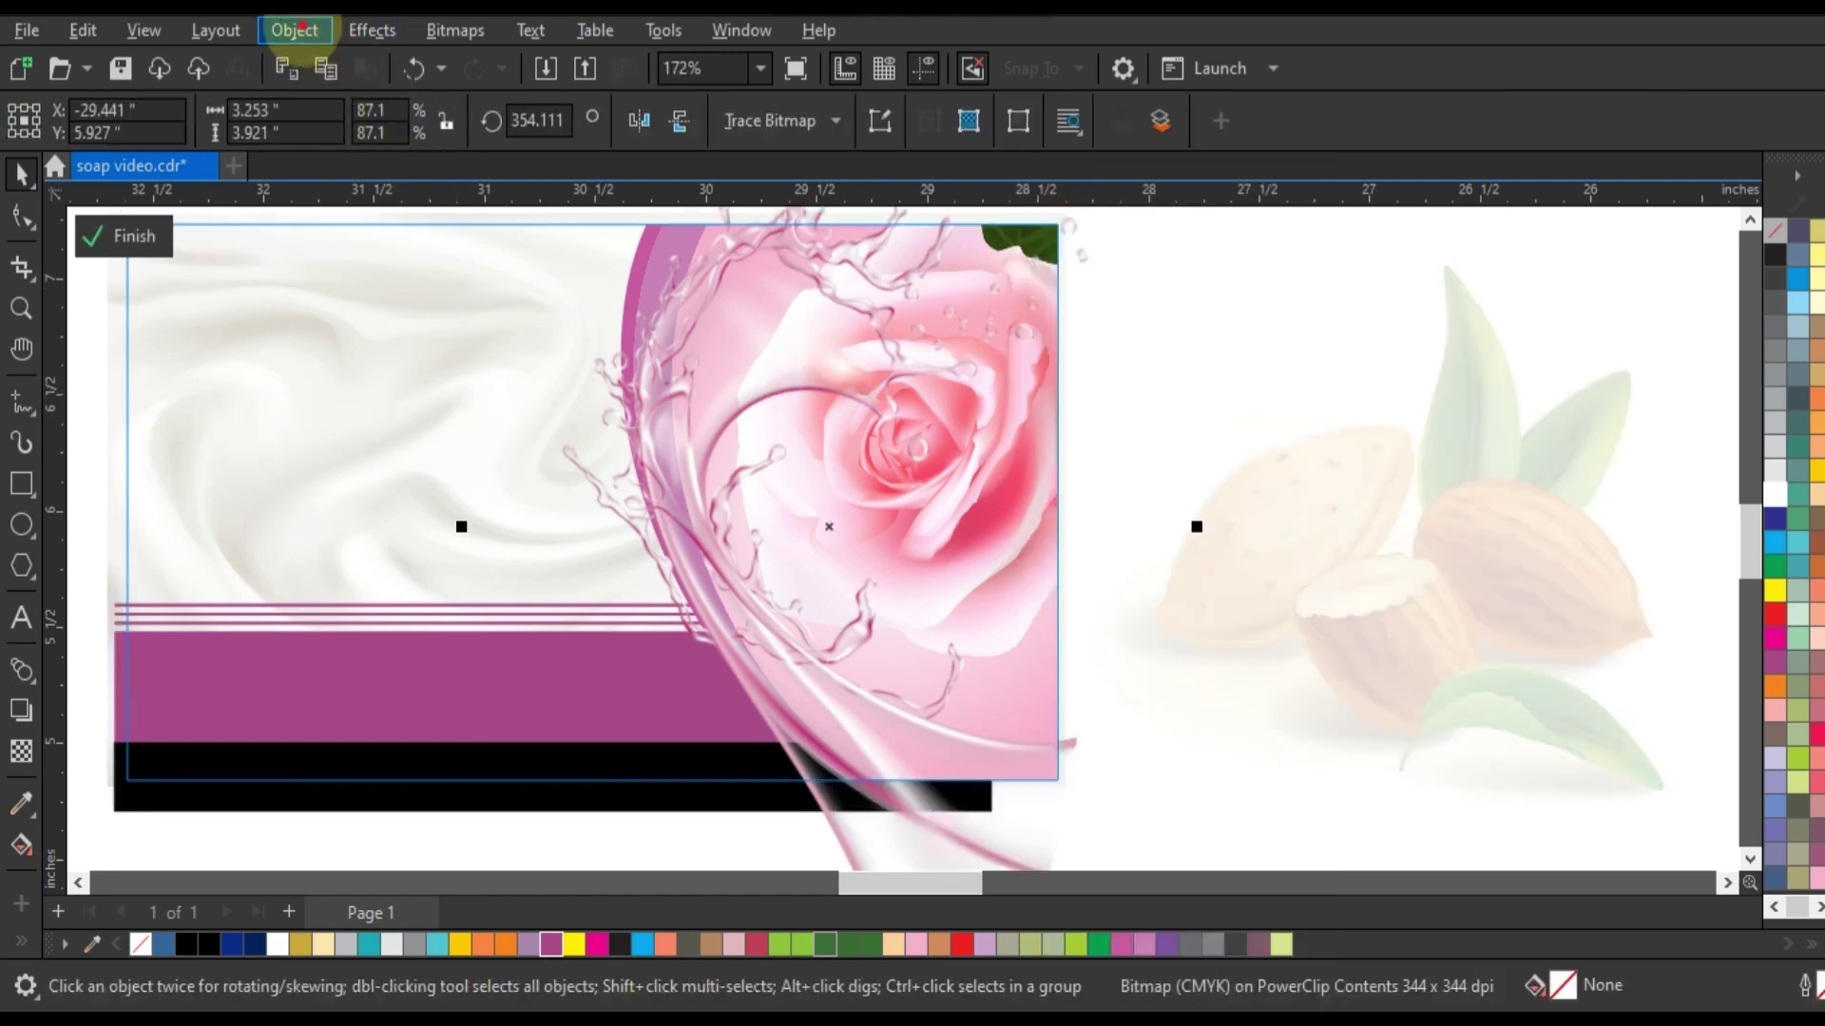
pyautogui.click(297, 30)
pyautogui.click(296, 29)
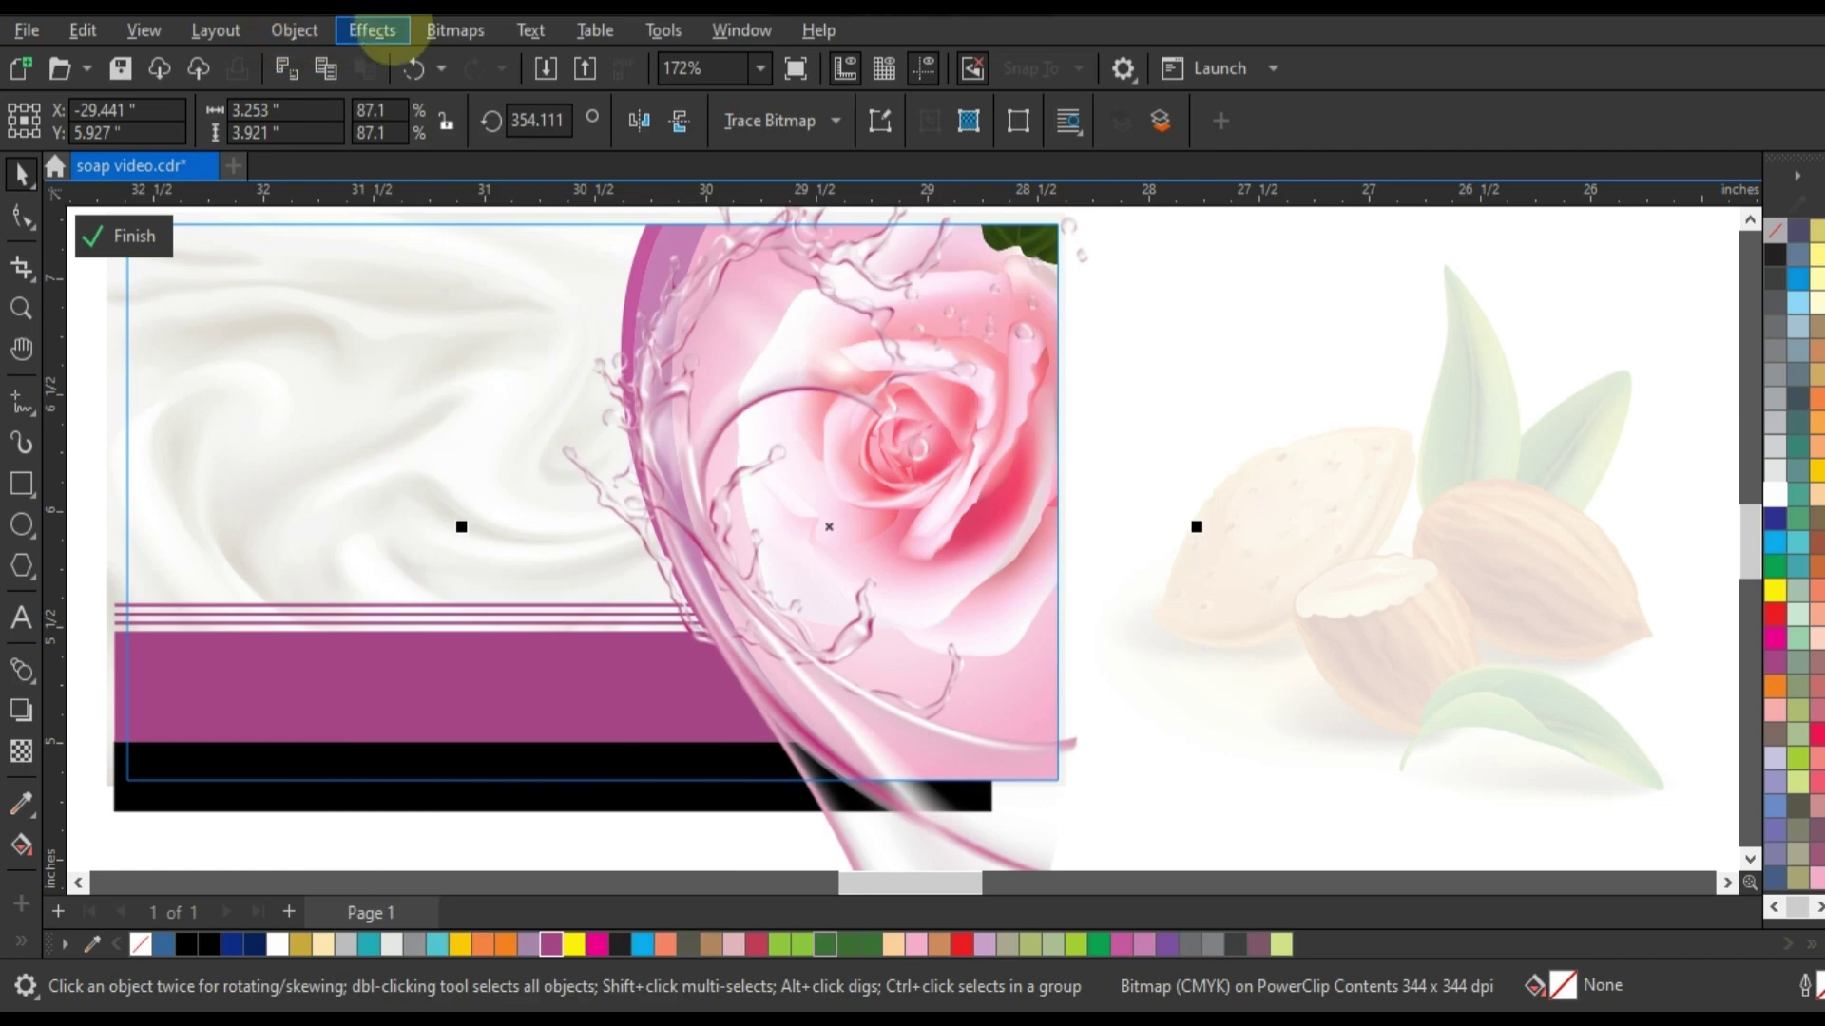
pyautogui.click(371, 29)
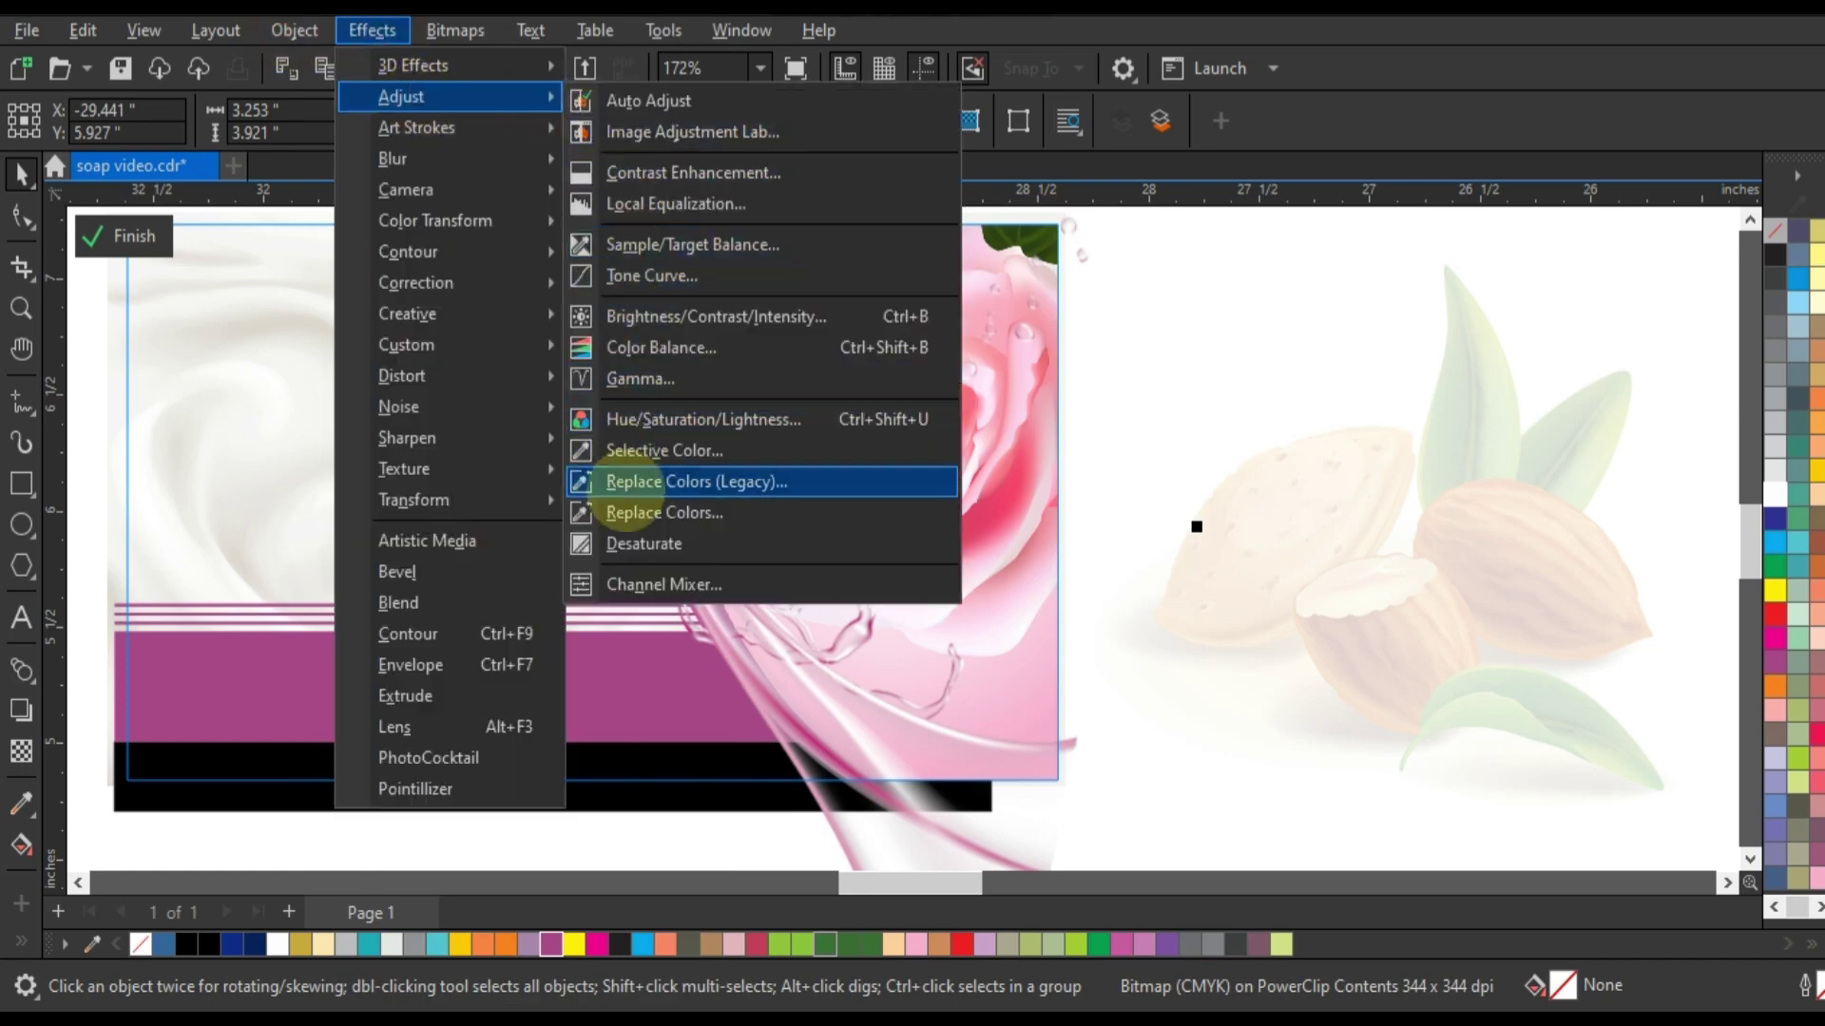
# Step: Use Replace Colors to make the splash golden tan: Hue 36, Saturation 67, Lightness -14
pyautogui.click(627, 512)
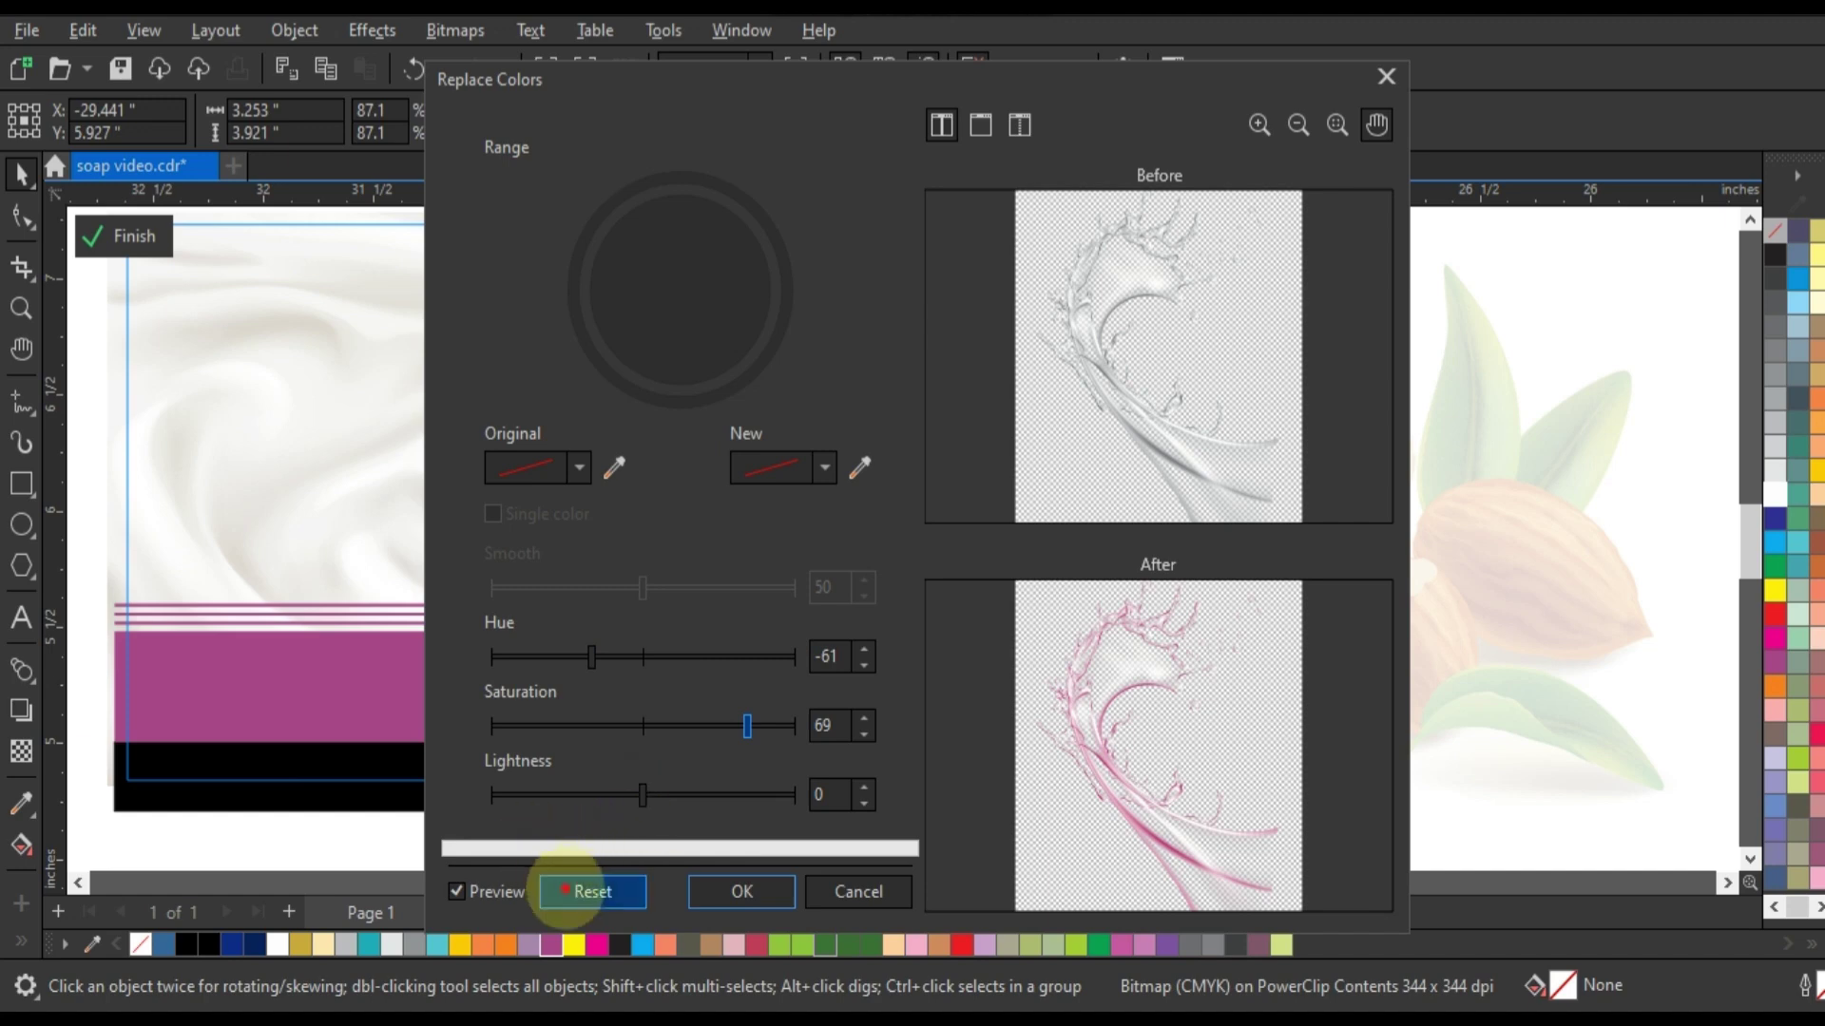
pyautogui.click(592, 892)
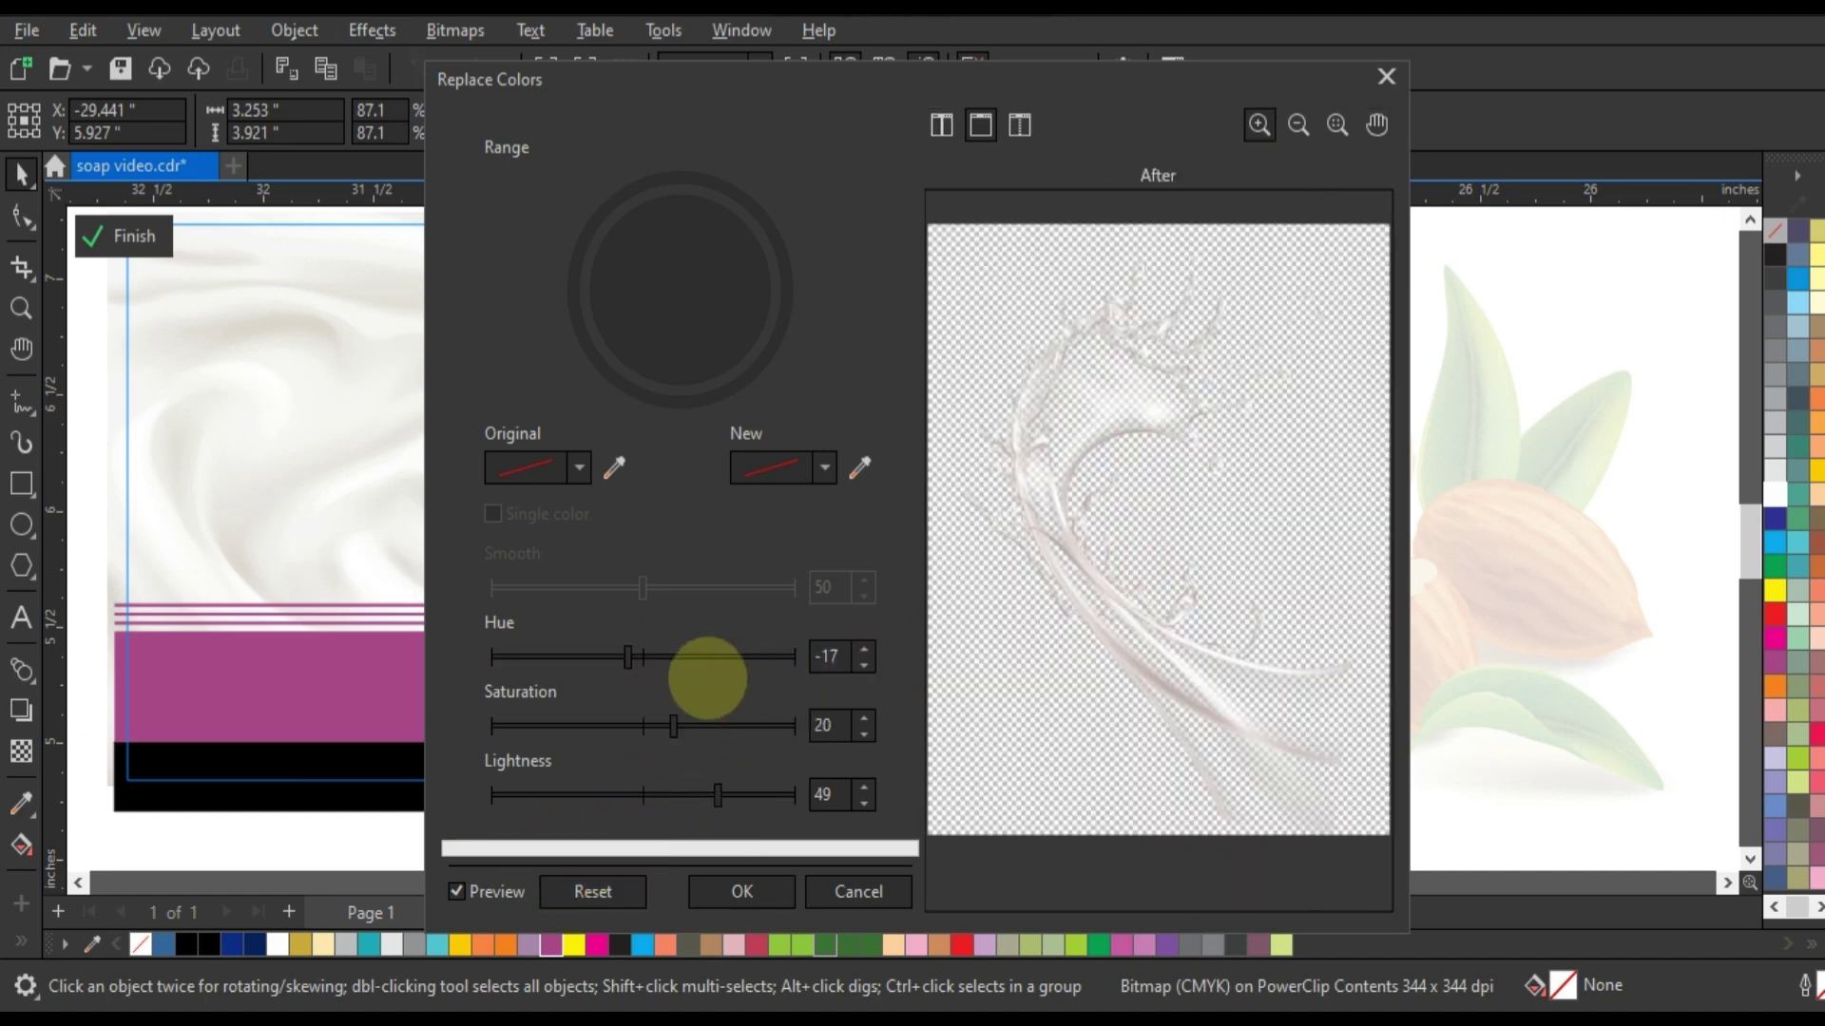
pyautogui.moveTo(705, 726); pyautogui.dragTo(727, 727)
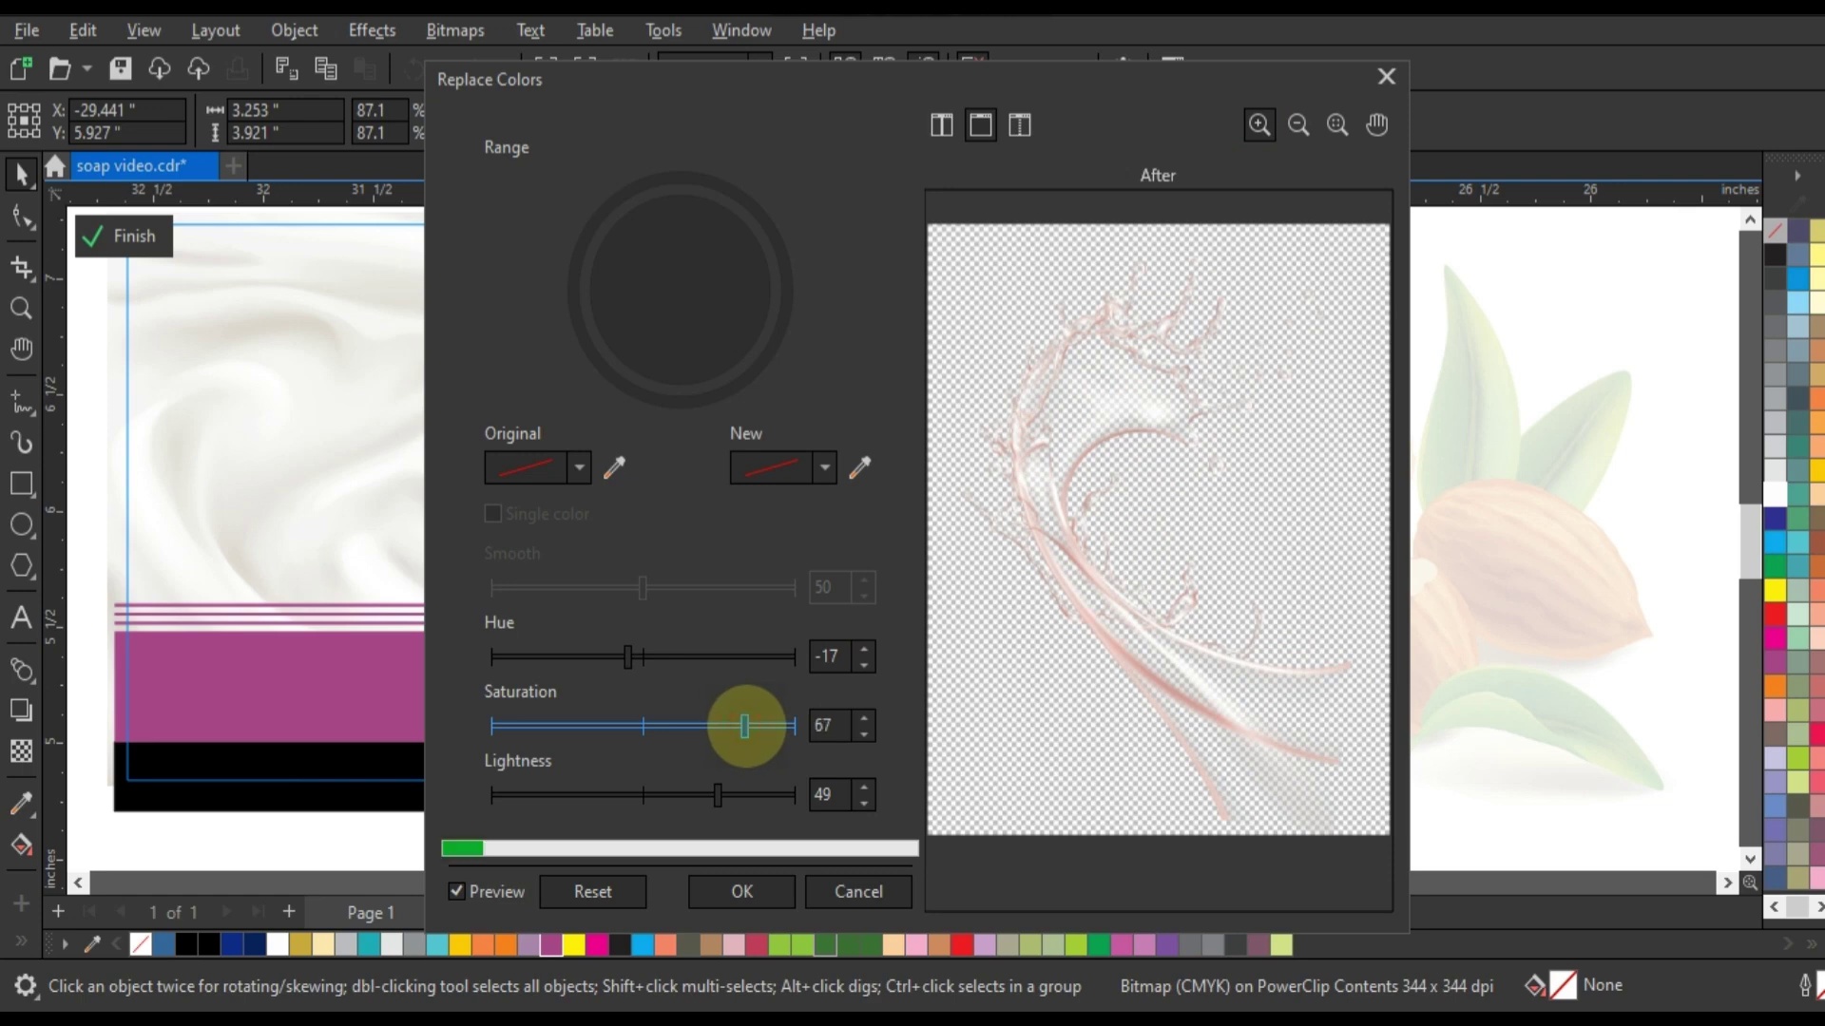
pyautogui.moveTo(607, 654); pyautogui.dragTo(672, 656)
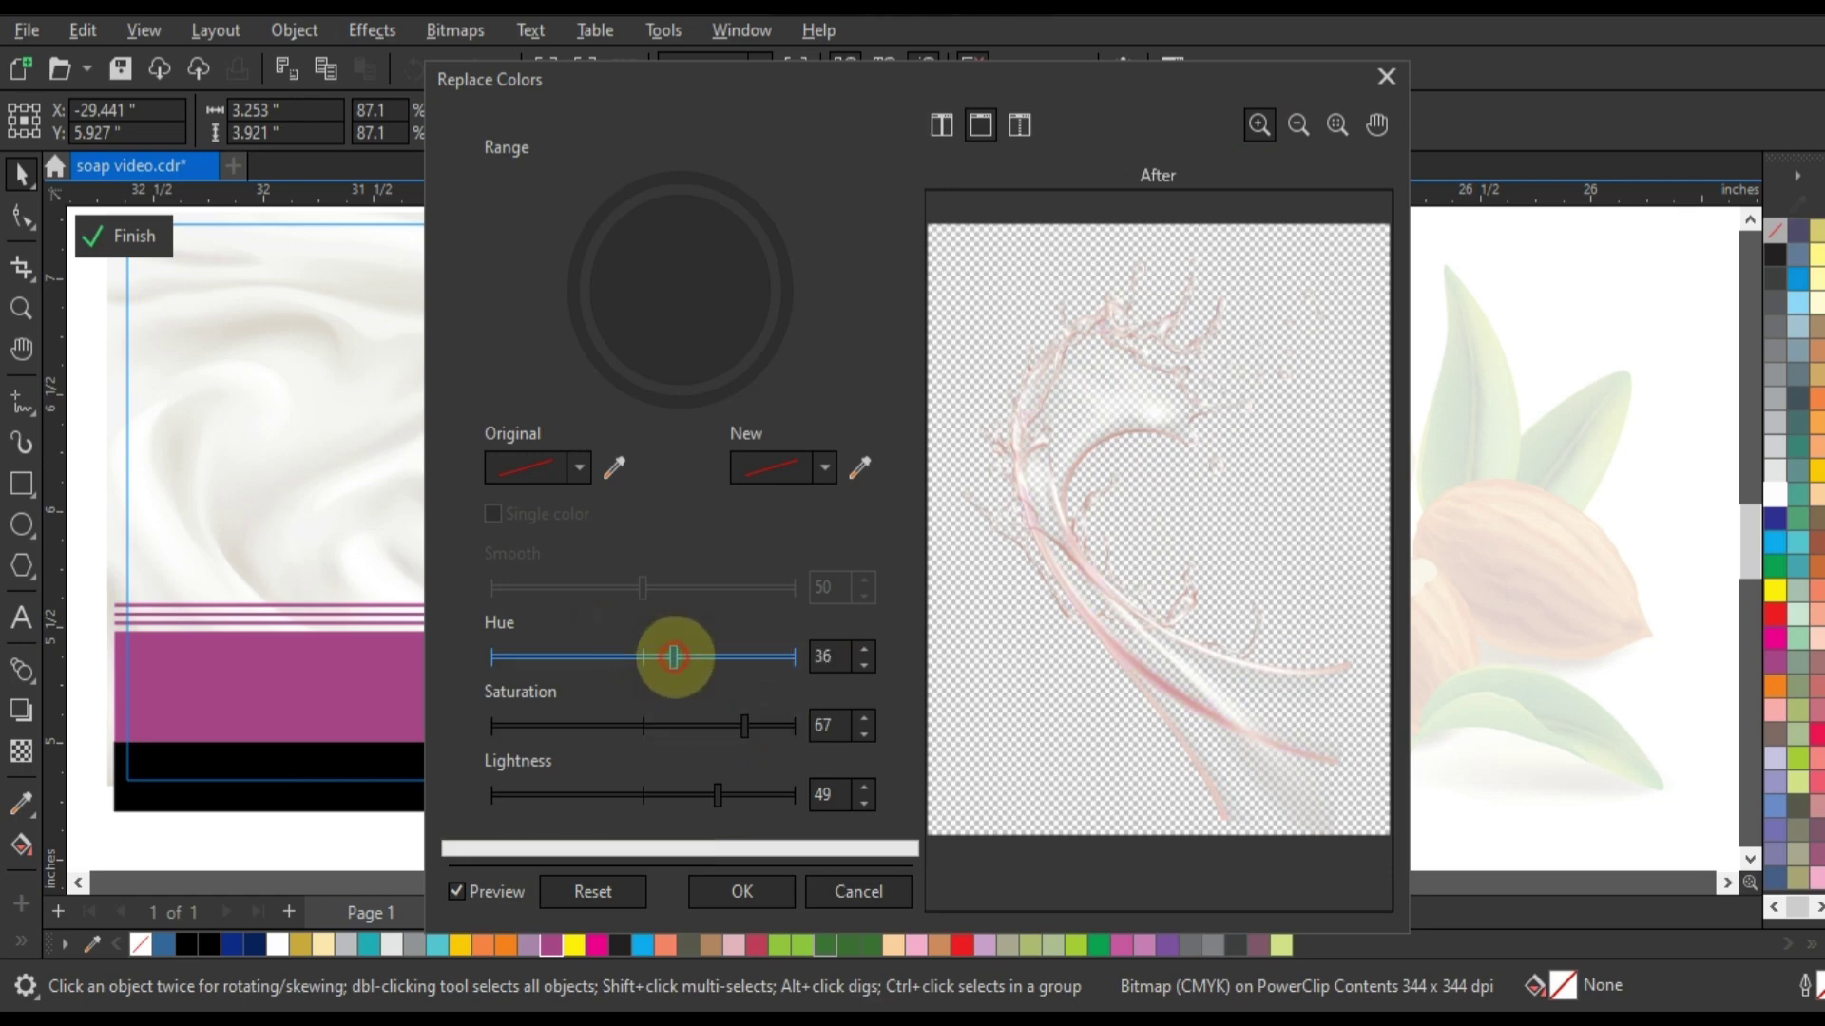
pyautogui.click(688, 795)
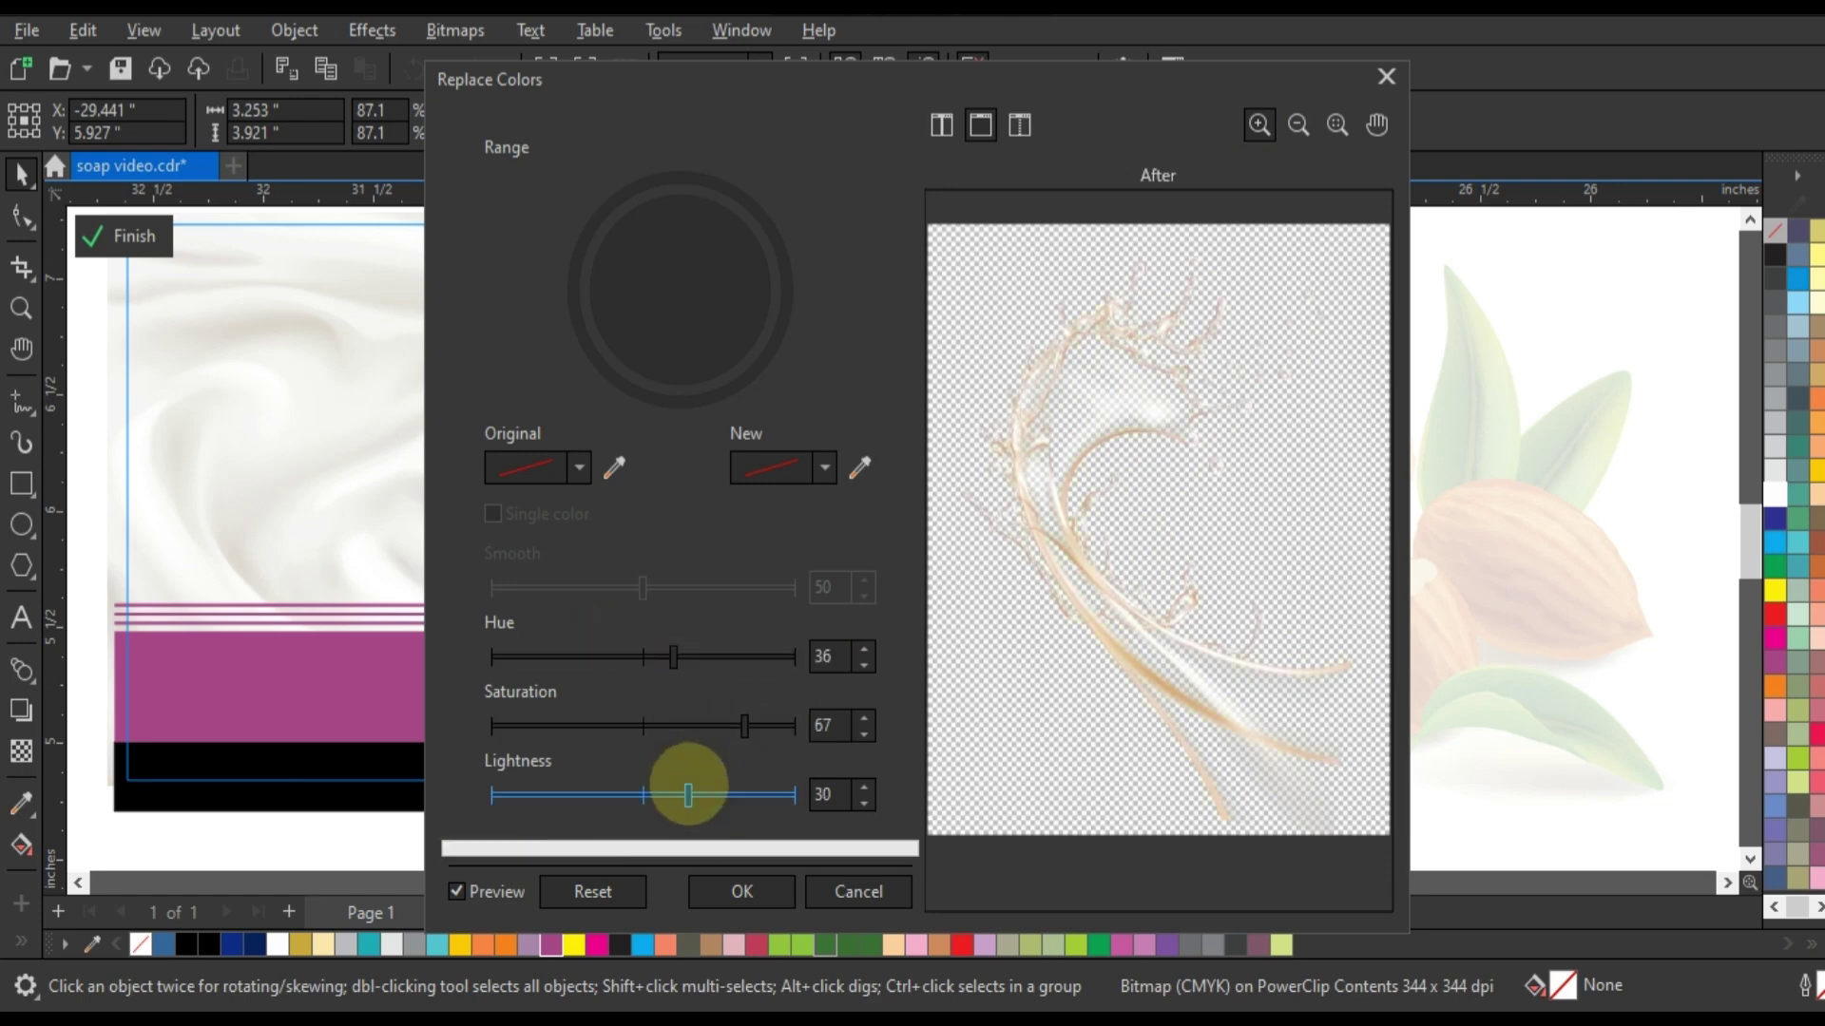
pyautogui.moveTo(688, 794); pyautogui.dragTo(630, 795)
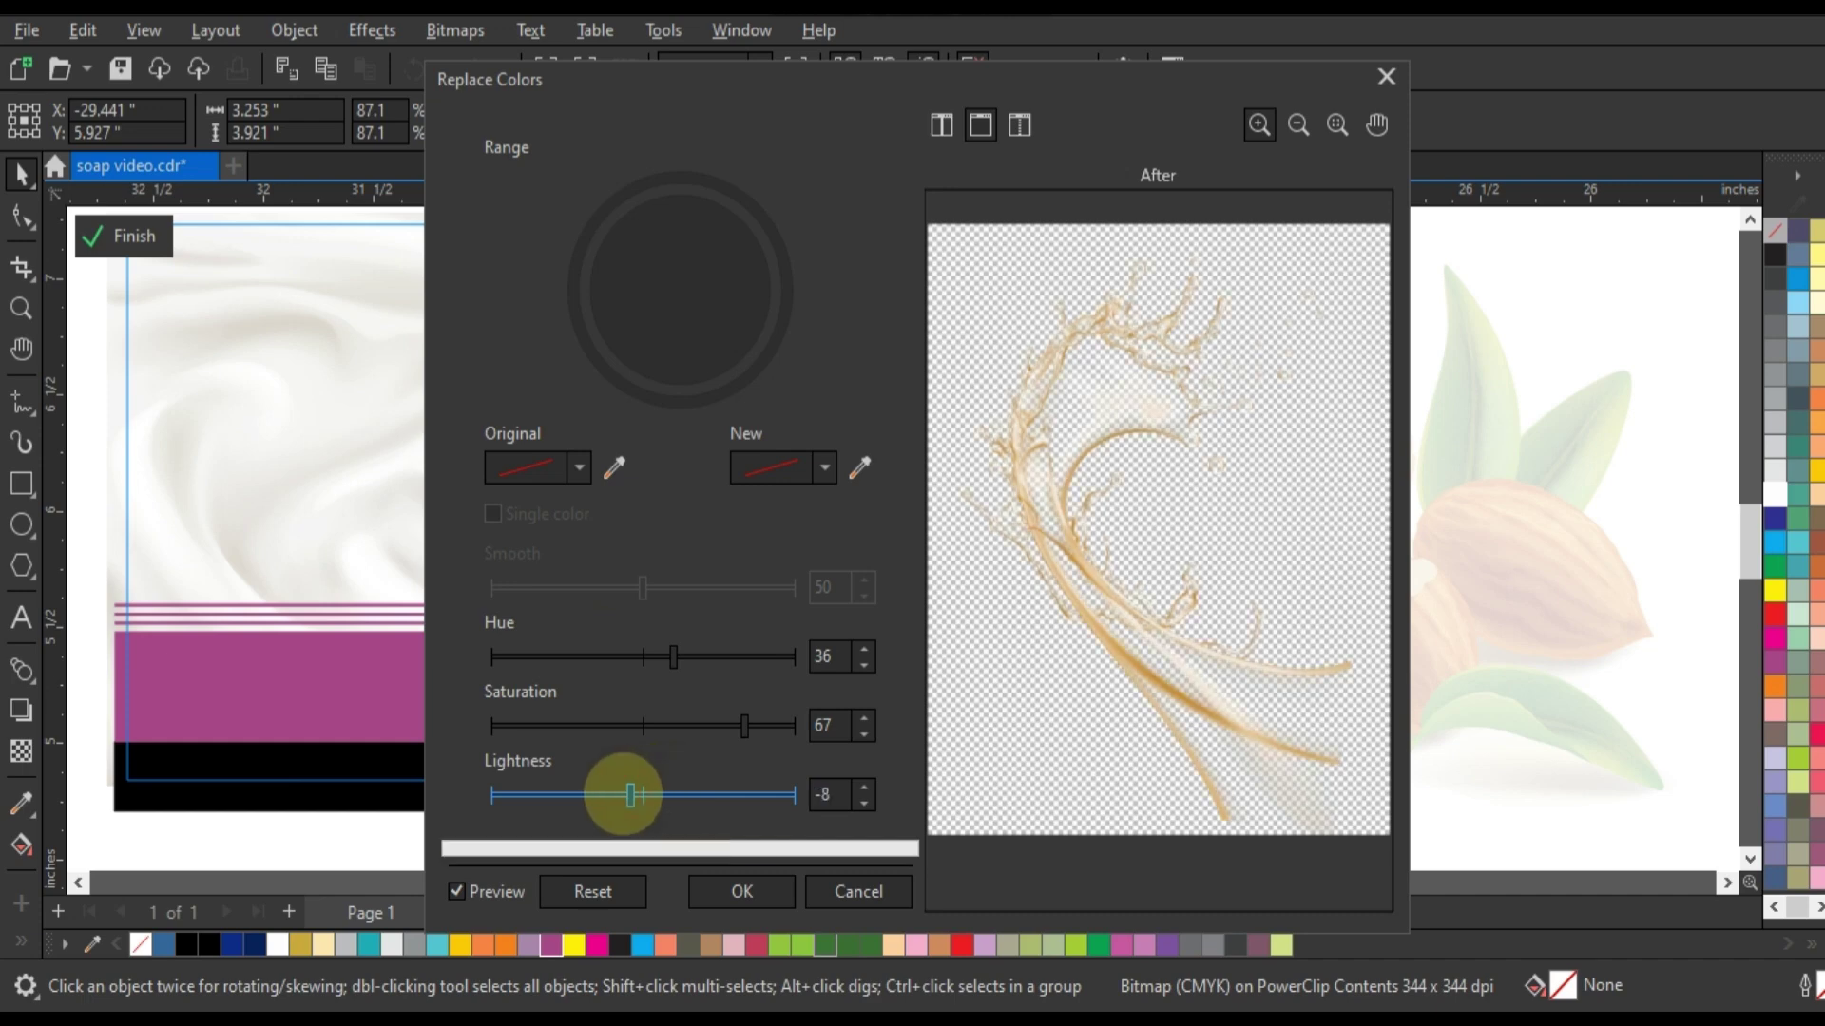
pyautogui.click(741, 890)
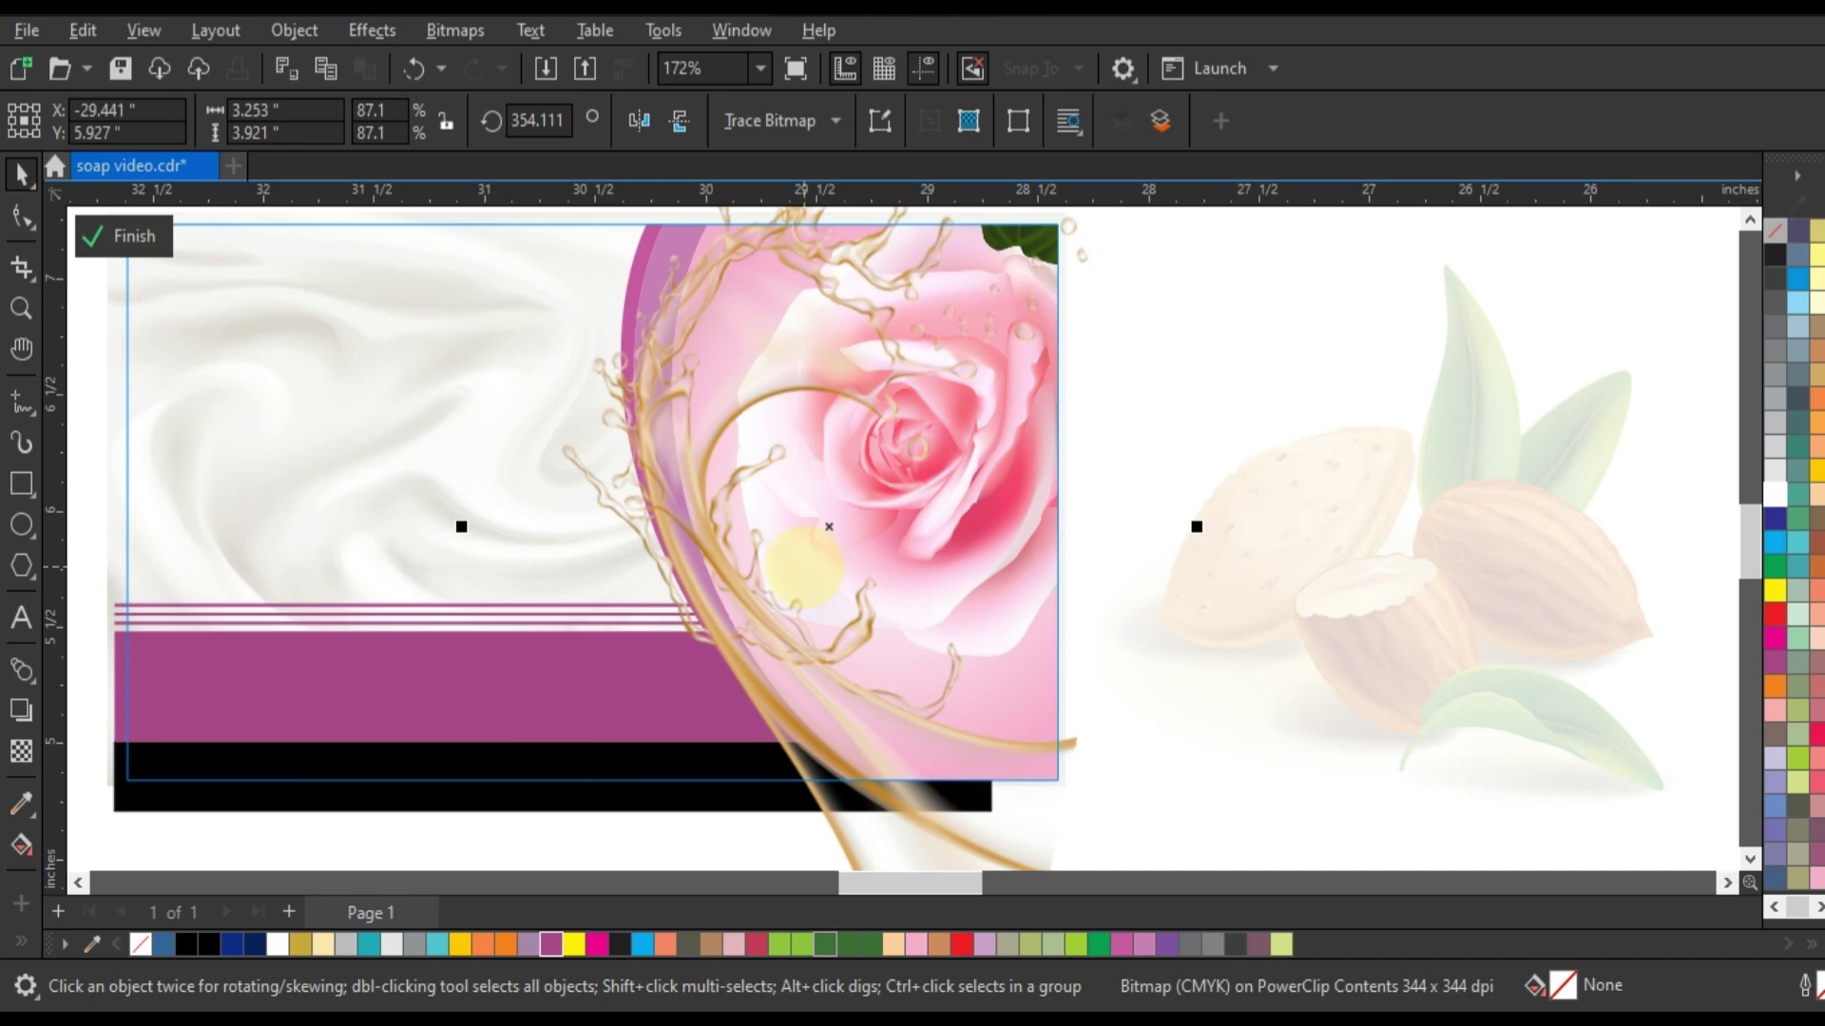
# Step: Give the circle behind the rose a brown-to-tan gradient fill
pyautogui.press('Delete')
pyautogui.click(765, 297)
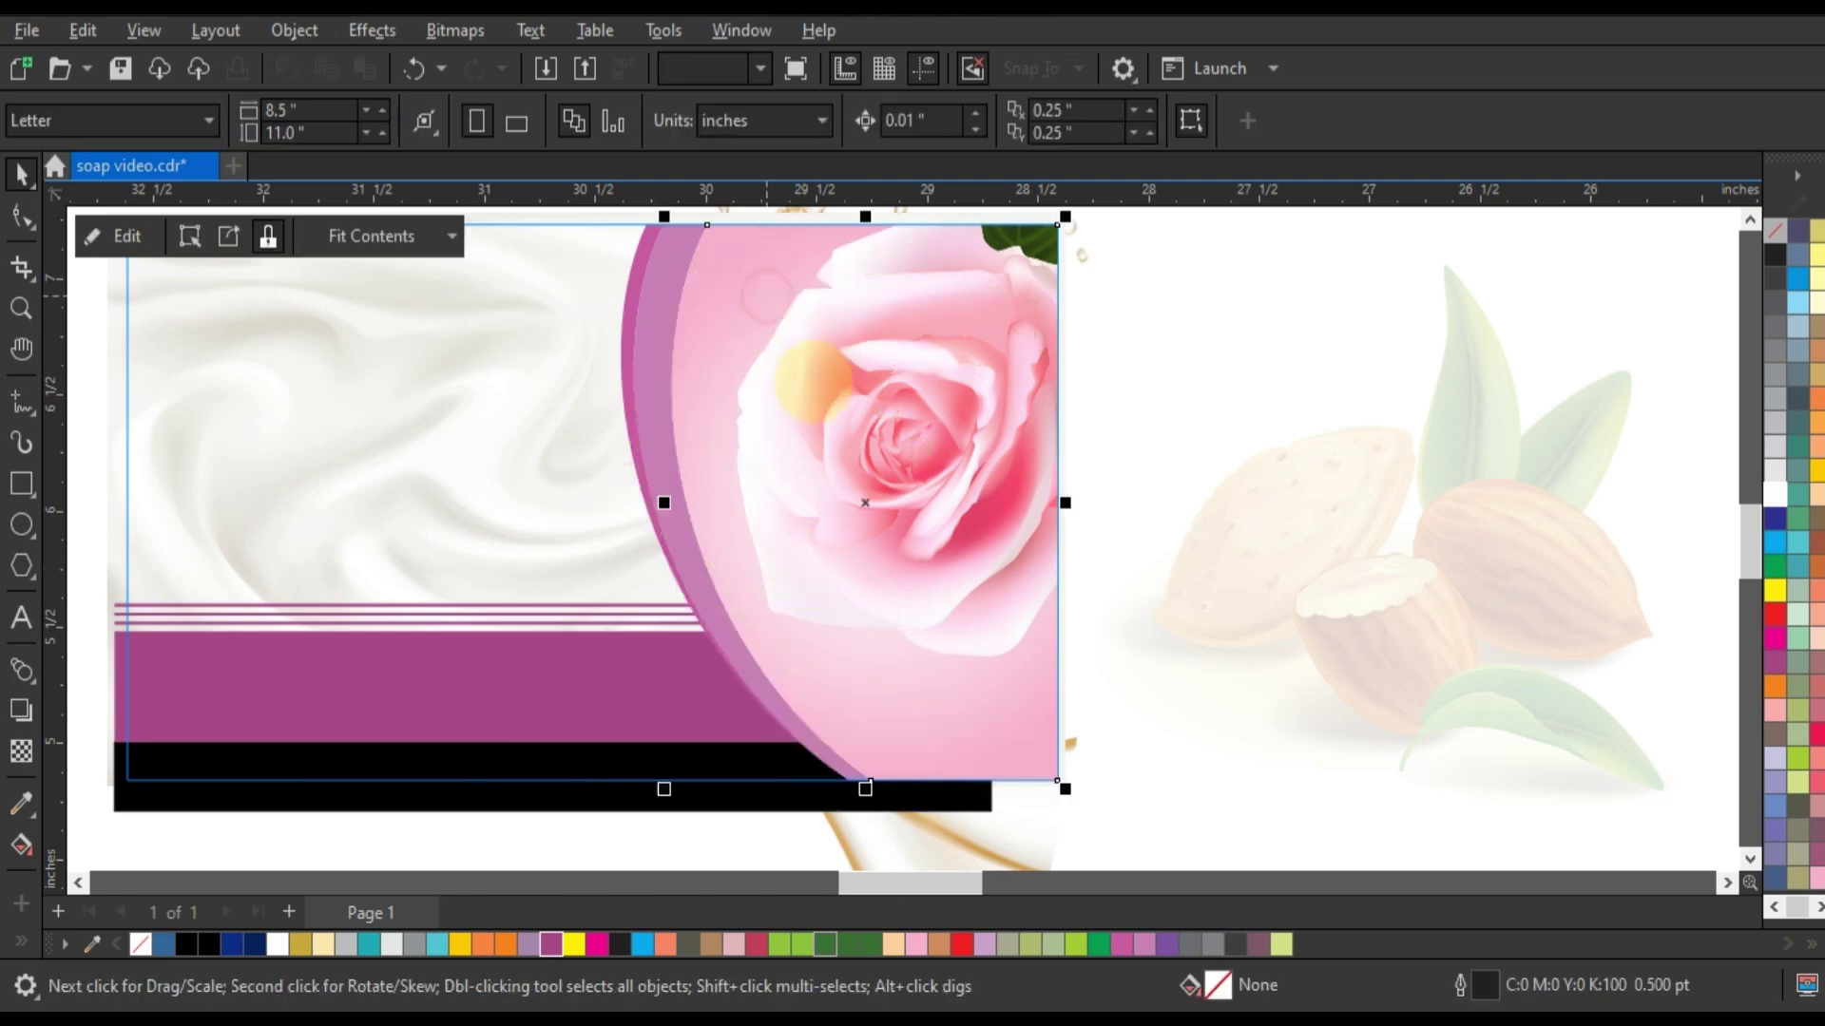
pyautogui.click(21, 844)
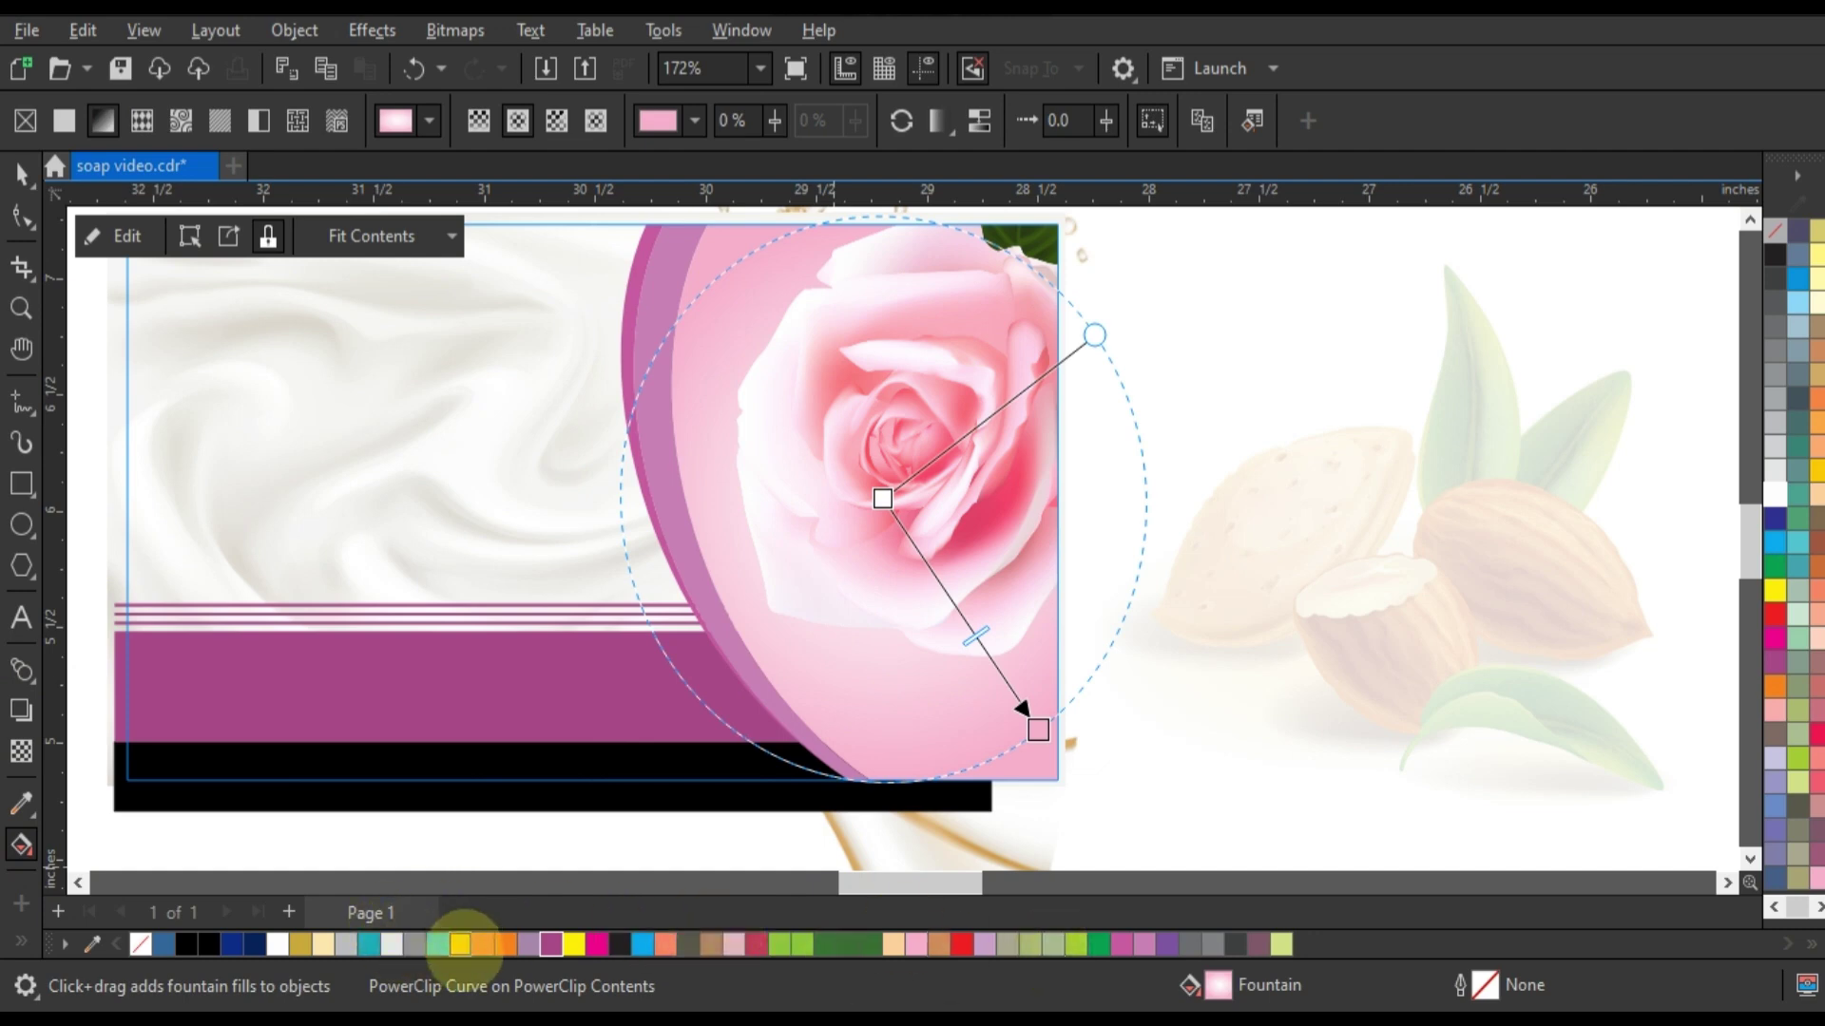
pyautogui.moveTo(711, 944)
pyautogui.mouseDown()
pyautogui.moveTo(1086, 763)
pyautogui.moveTo(1063, 737)
pyautogui.mouseUp()
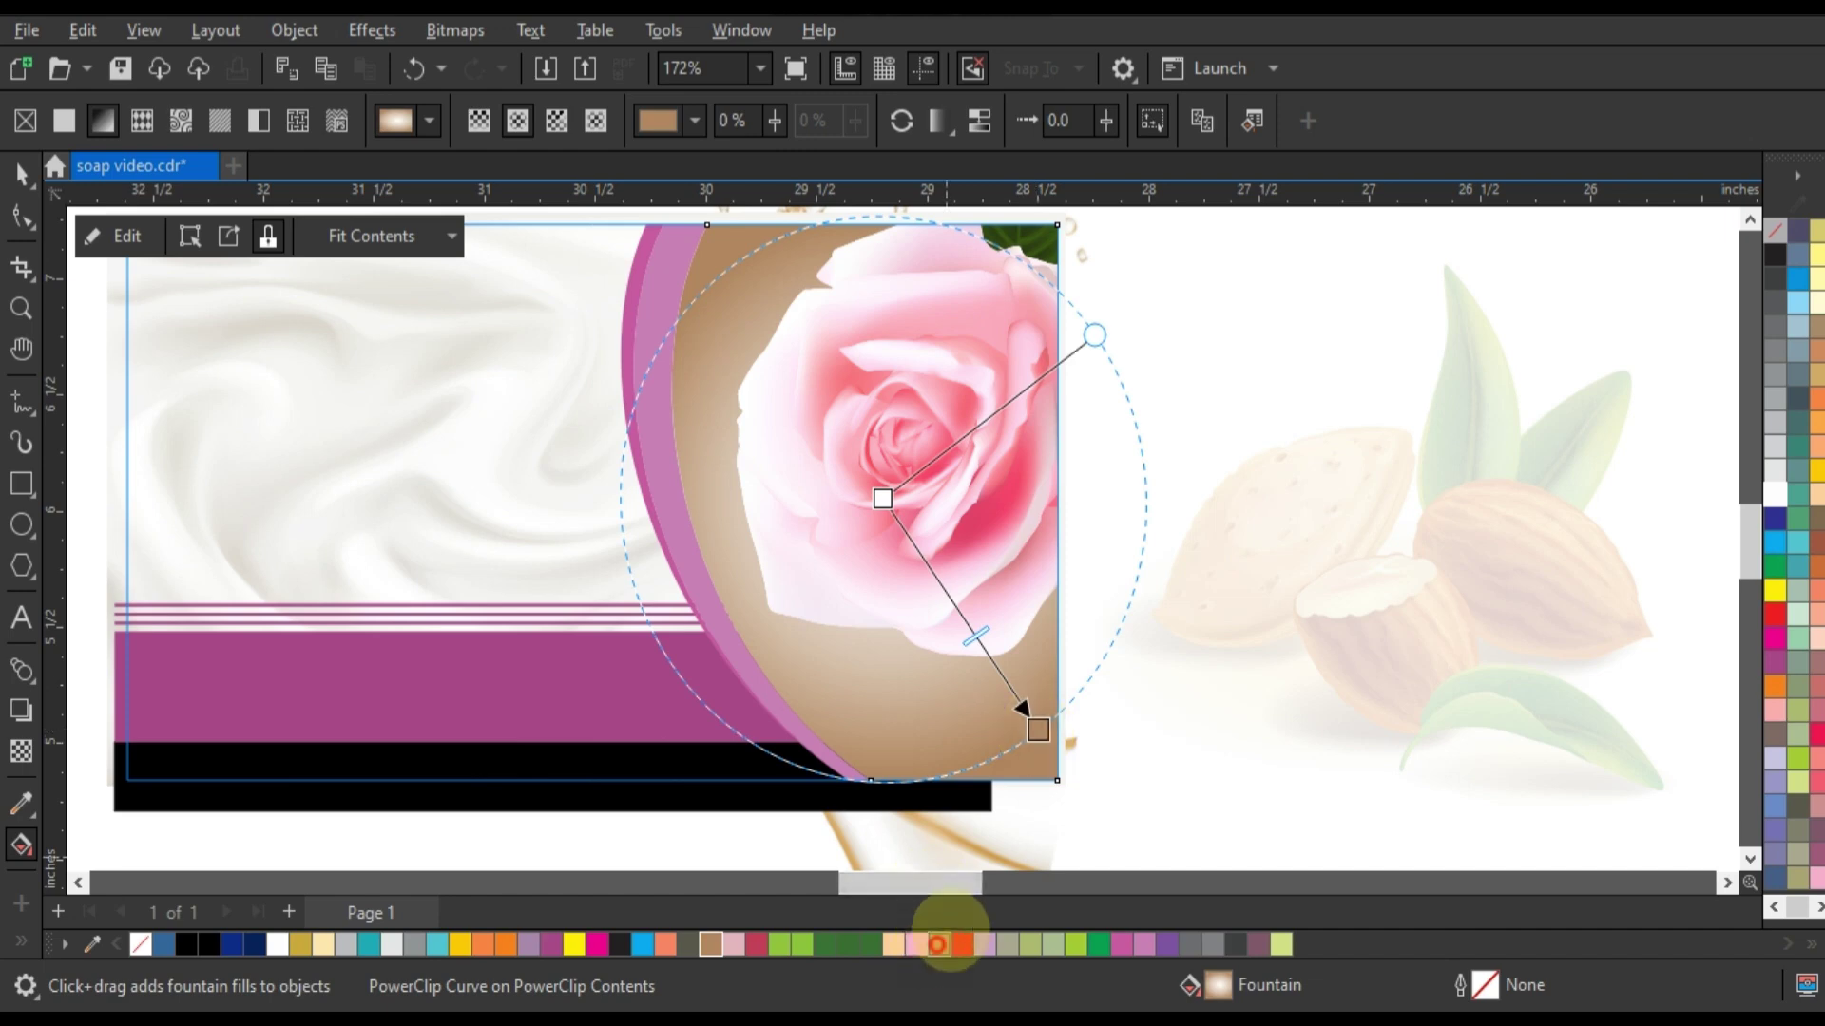
pyautogui.moveTo(937, 944); pyautogui.dragTo(1038, 731)
# Step: Recolour the inner arc tan and the outer arc orange-brown
pyautogui.click(21, 174)
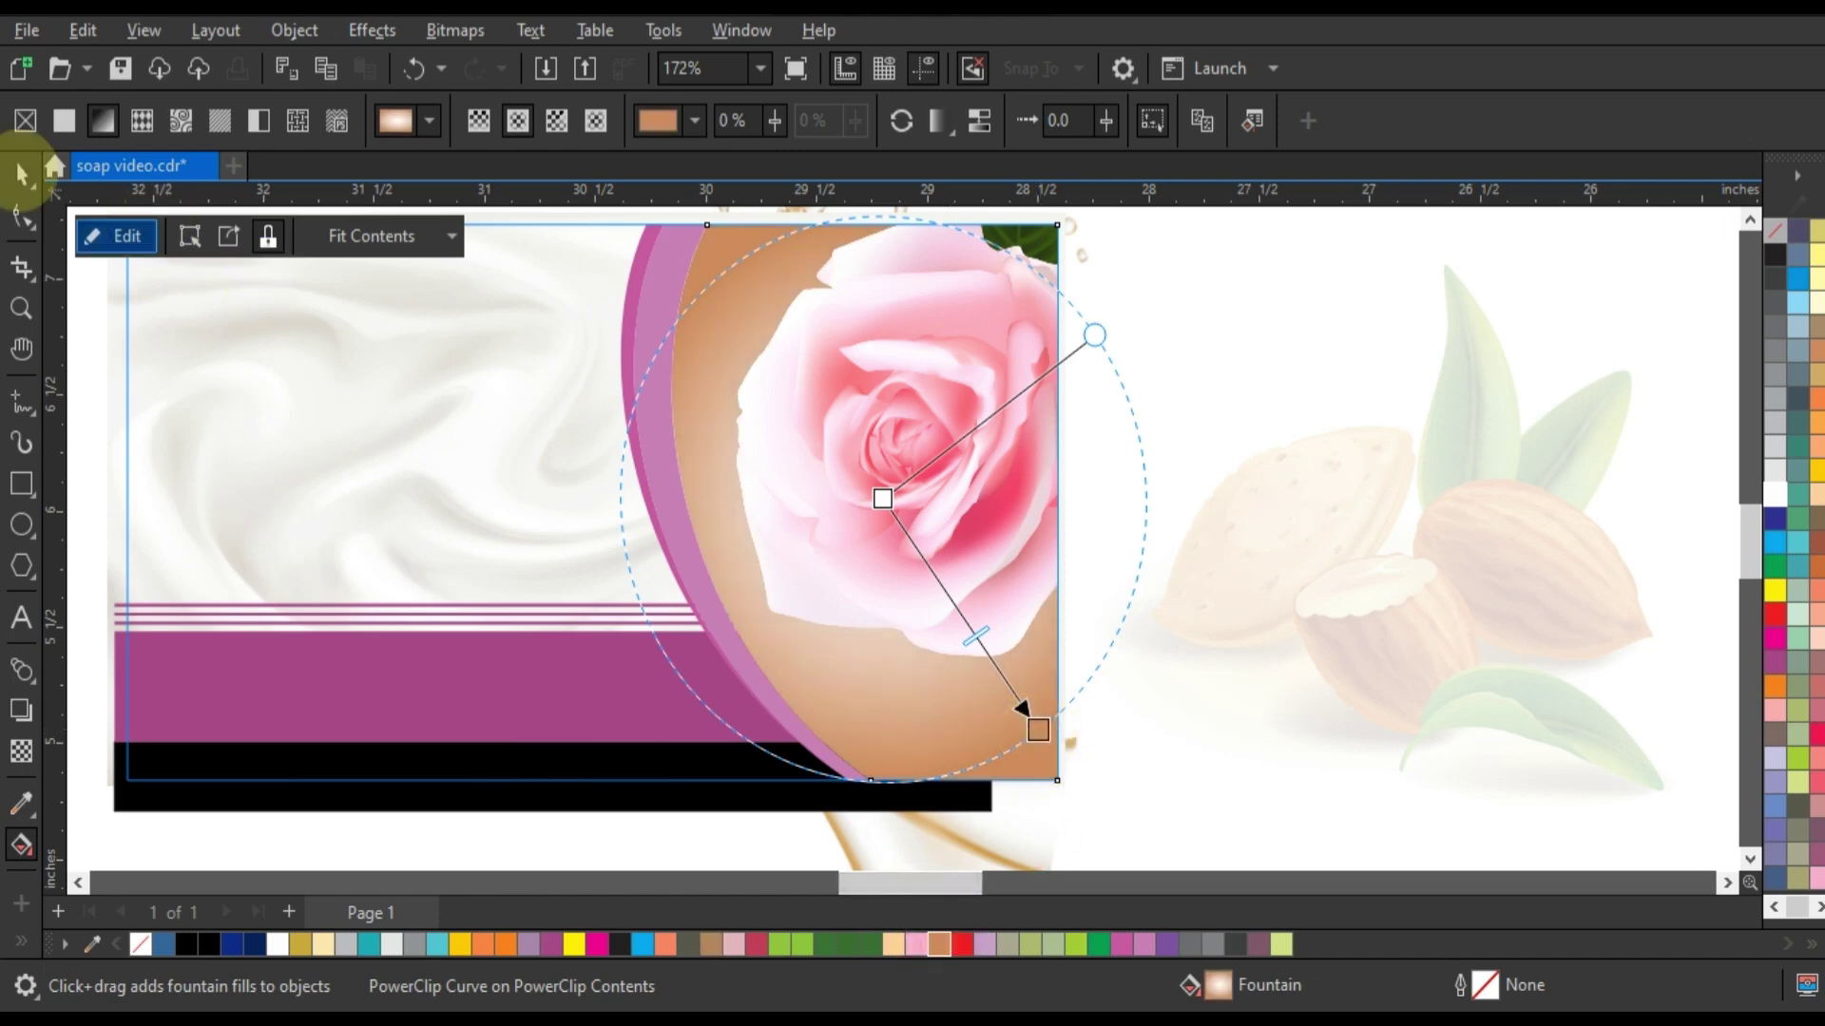
pyautogui.keyDown('ctrl'); pyautogui.click(652, 276); pyautogui.keyUp('ctrl')
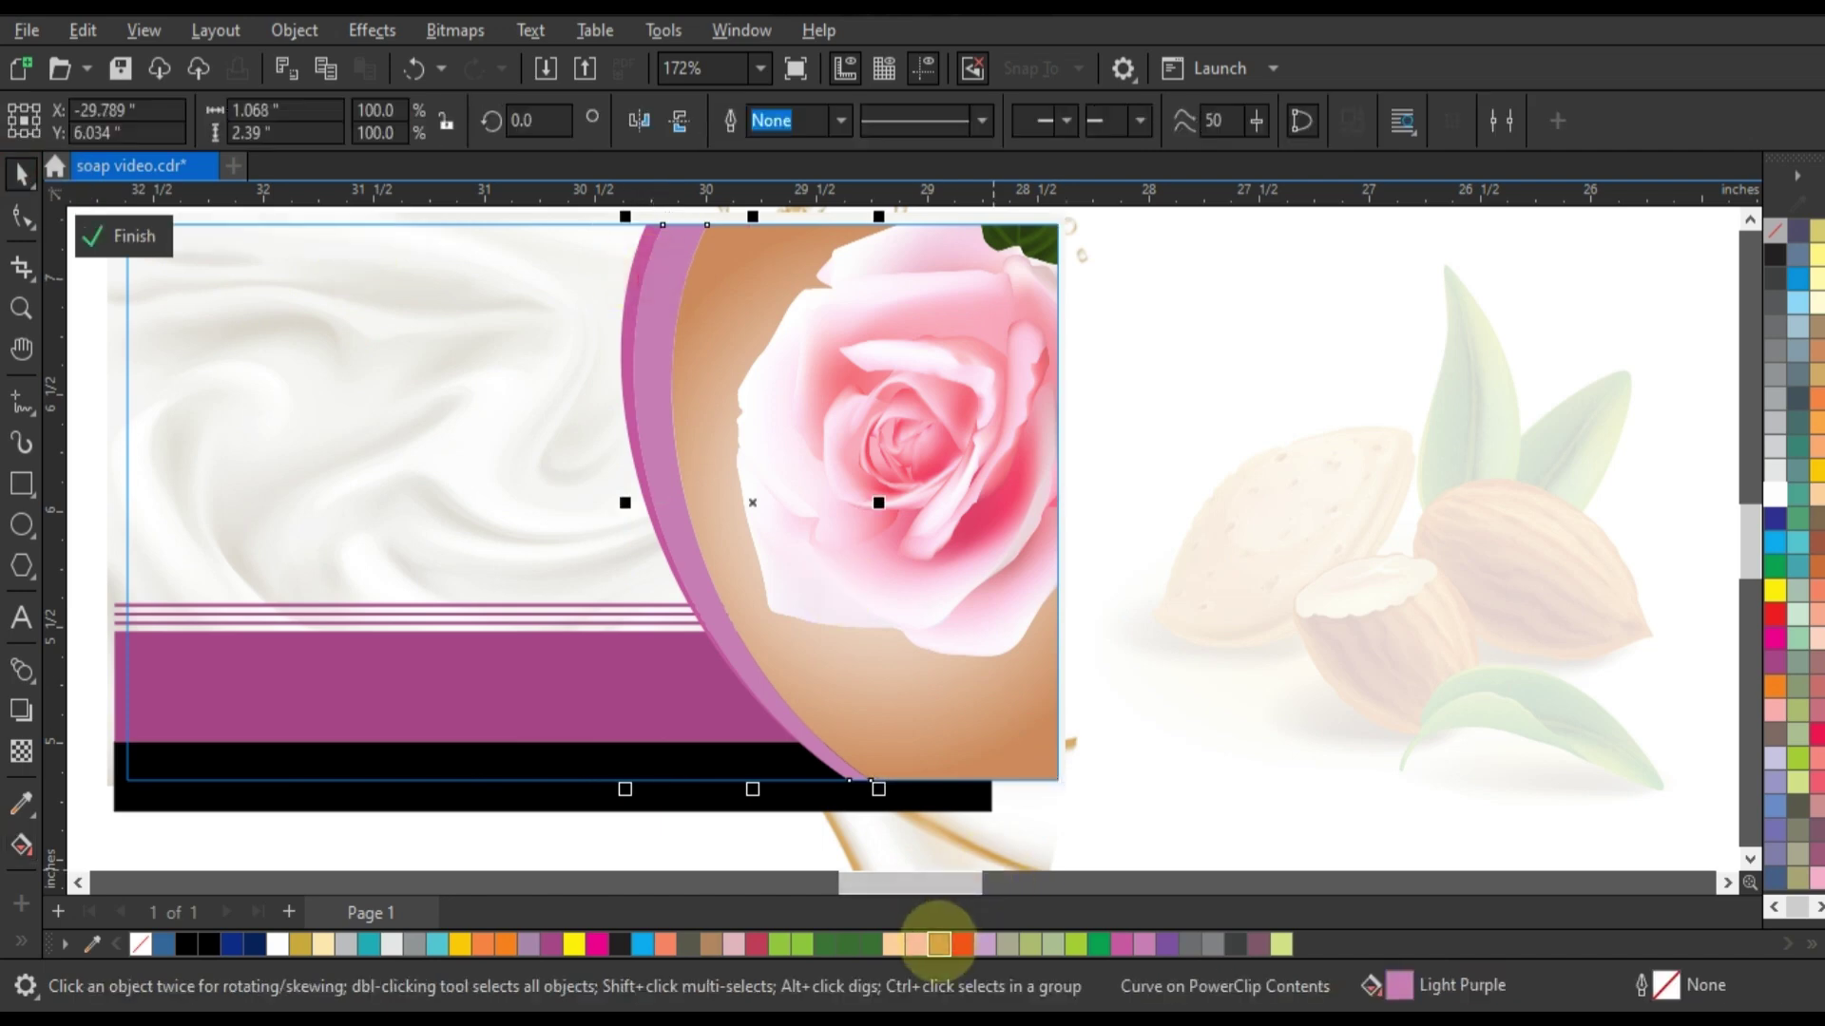
pyautogui.click(708, 946)
pyautogui.click(626, 386)
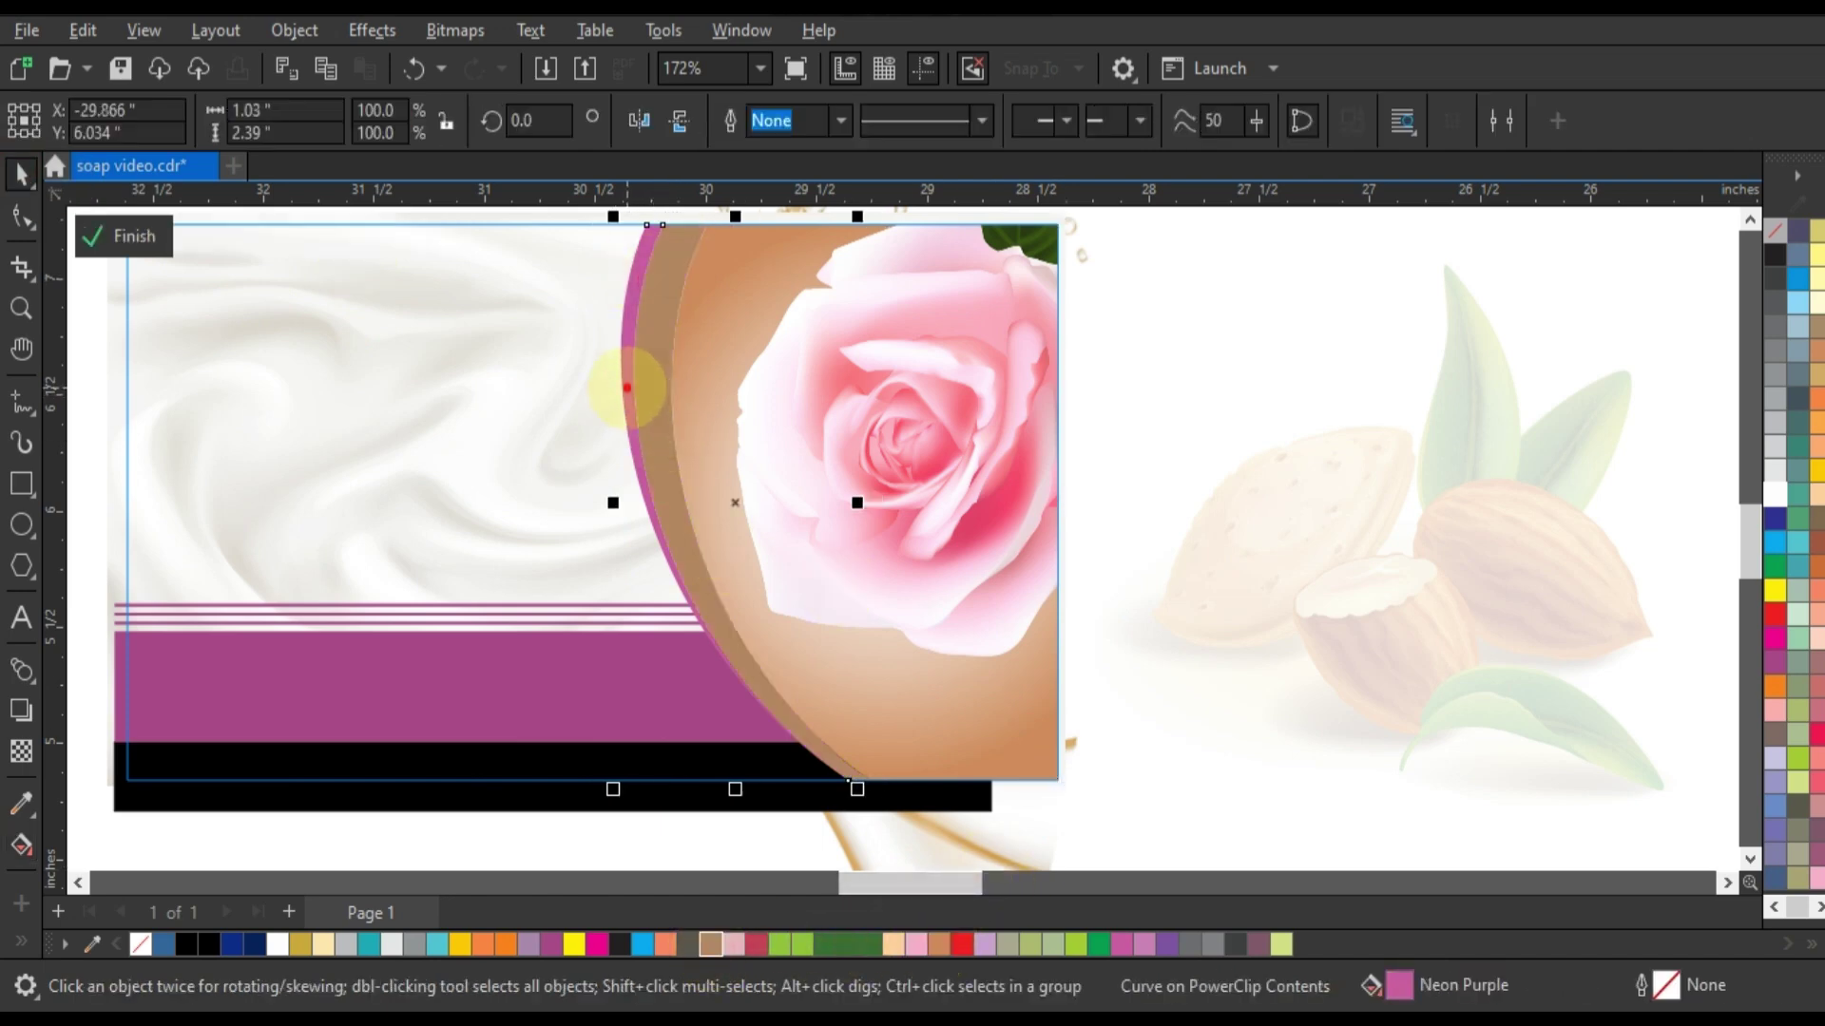
pyautogui.click(690, 944)
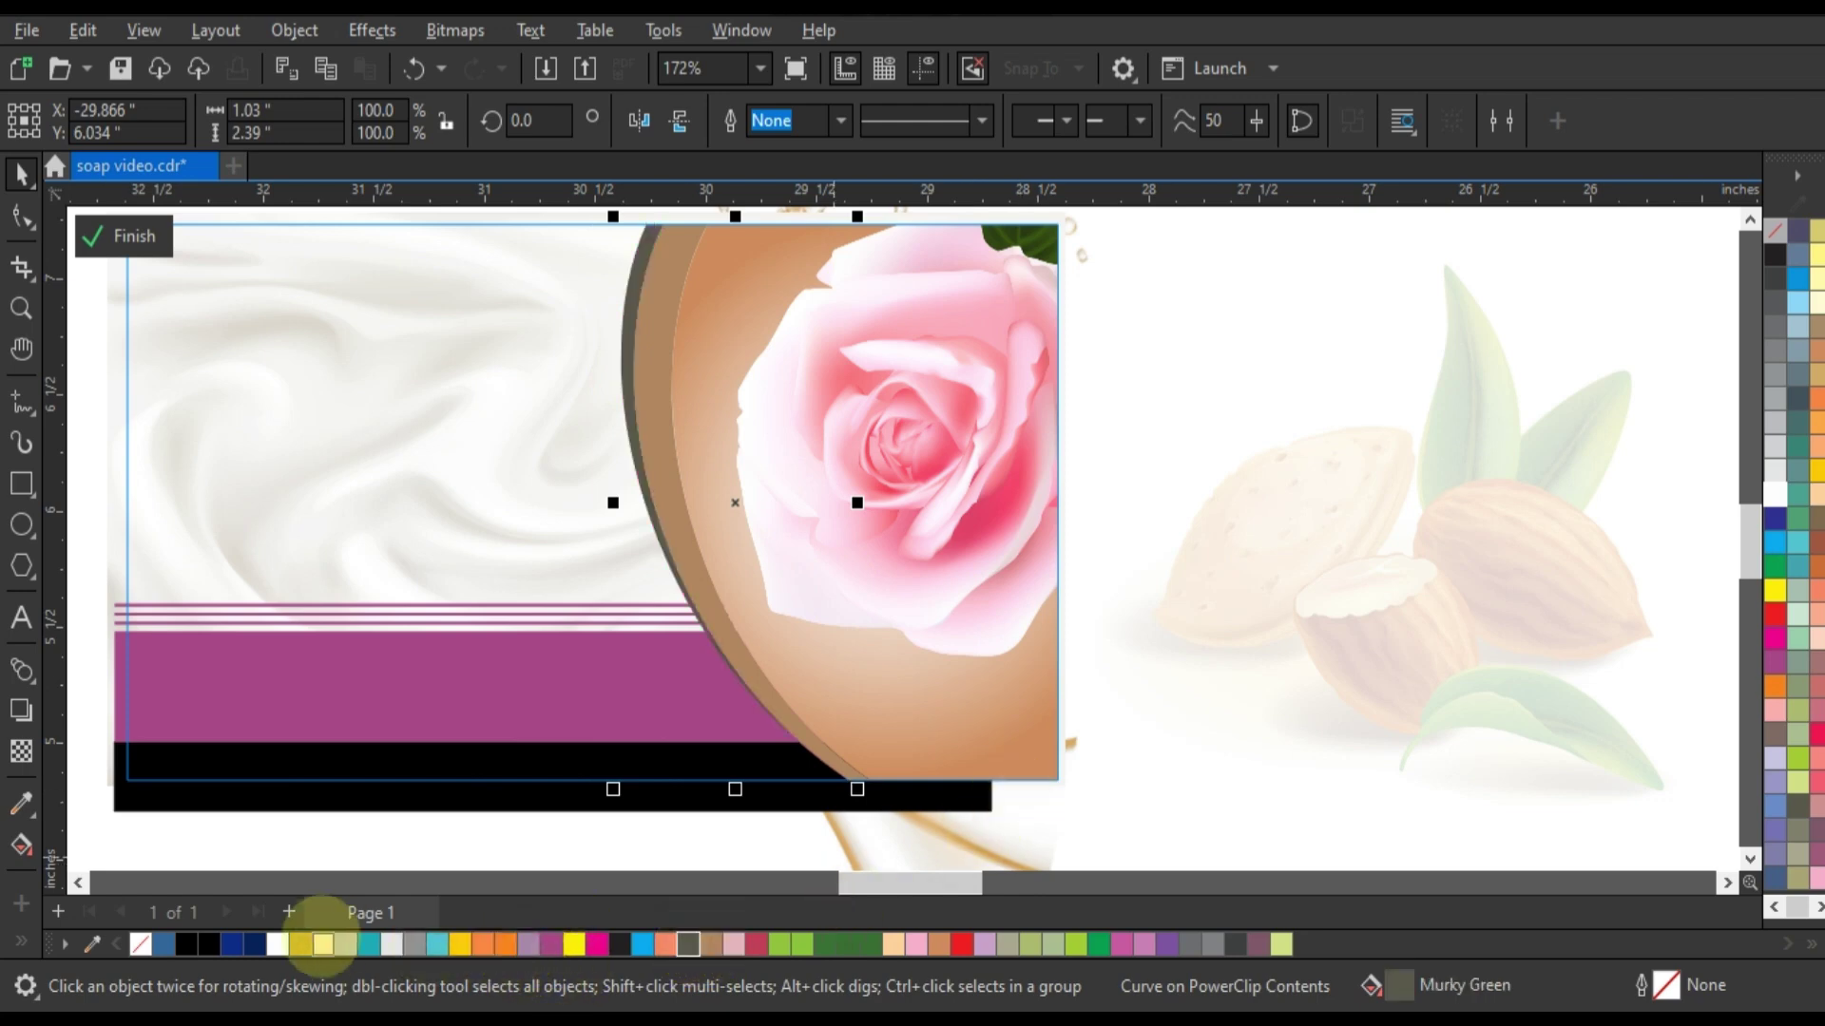
pyautogui.click(1816, 543)
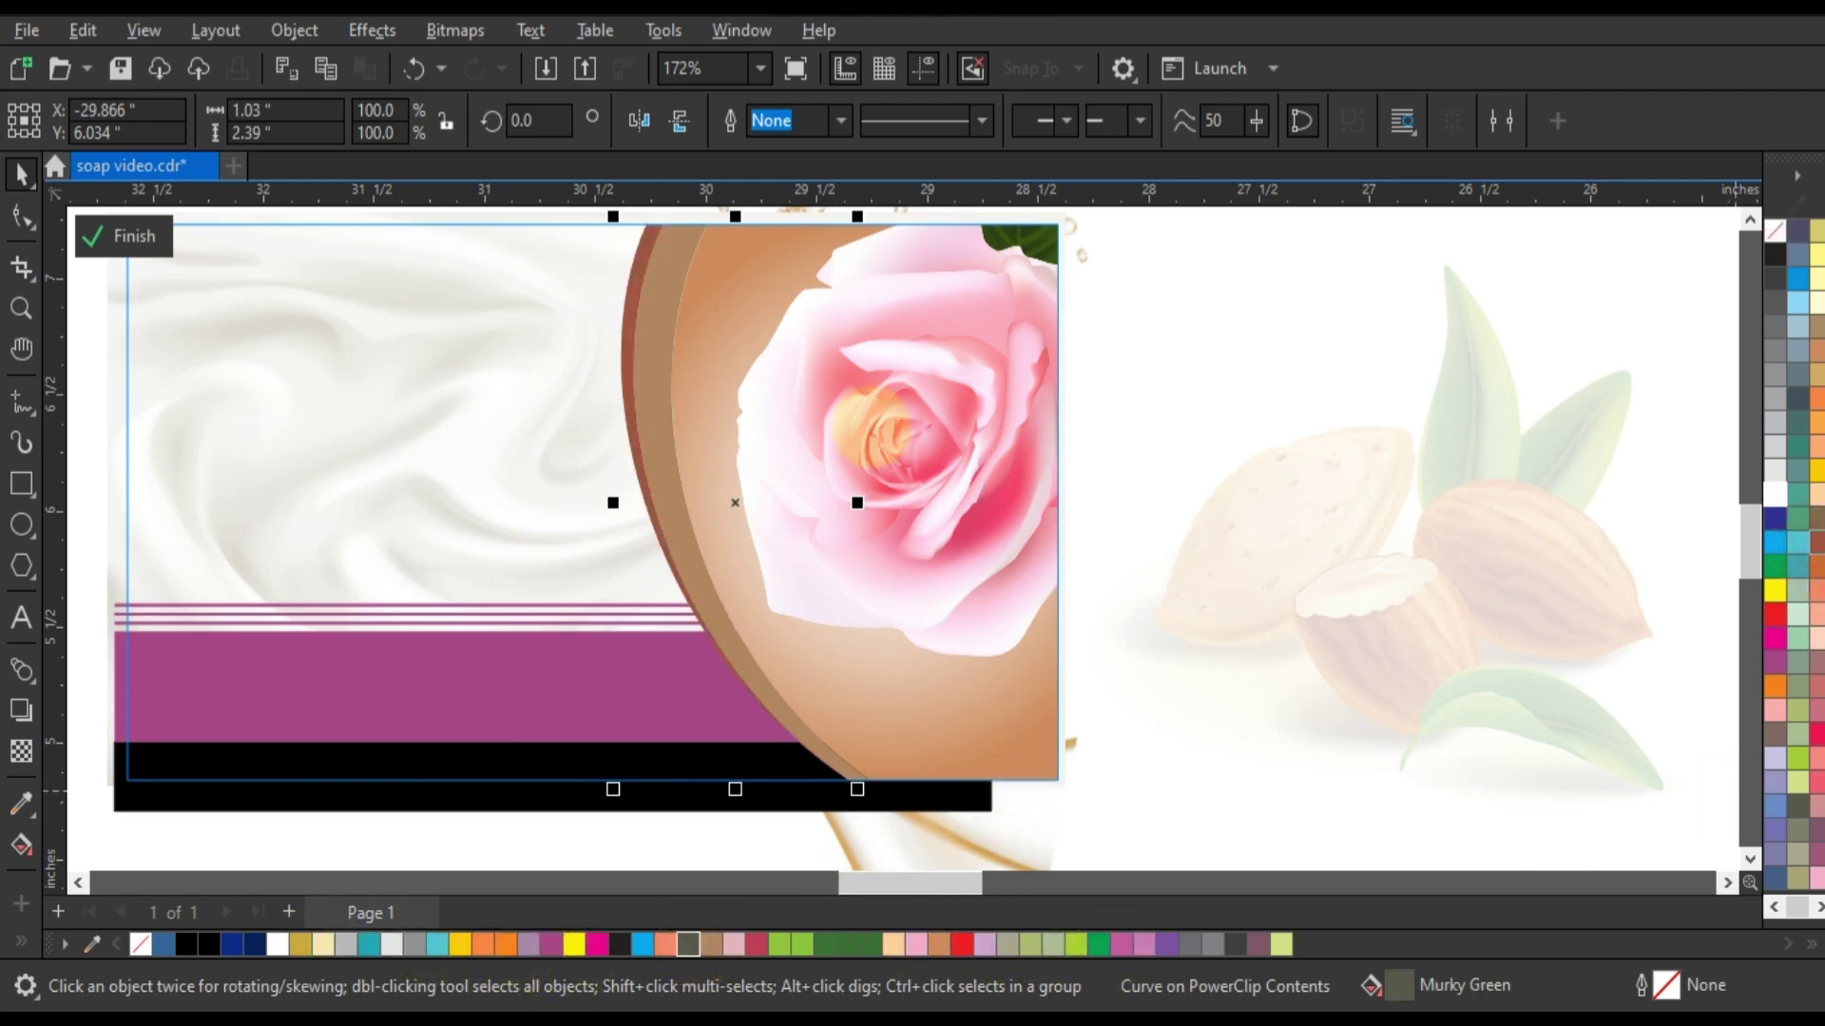
pyautogui.click(1816, 566)
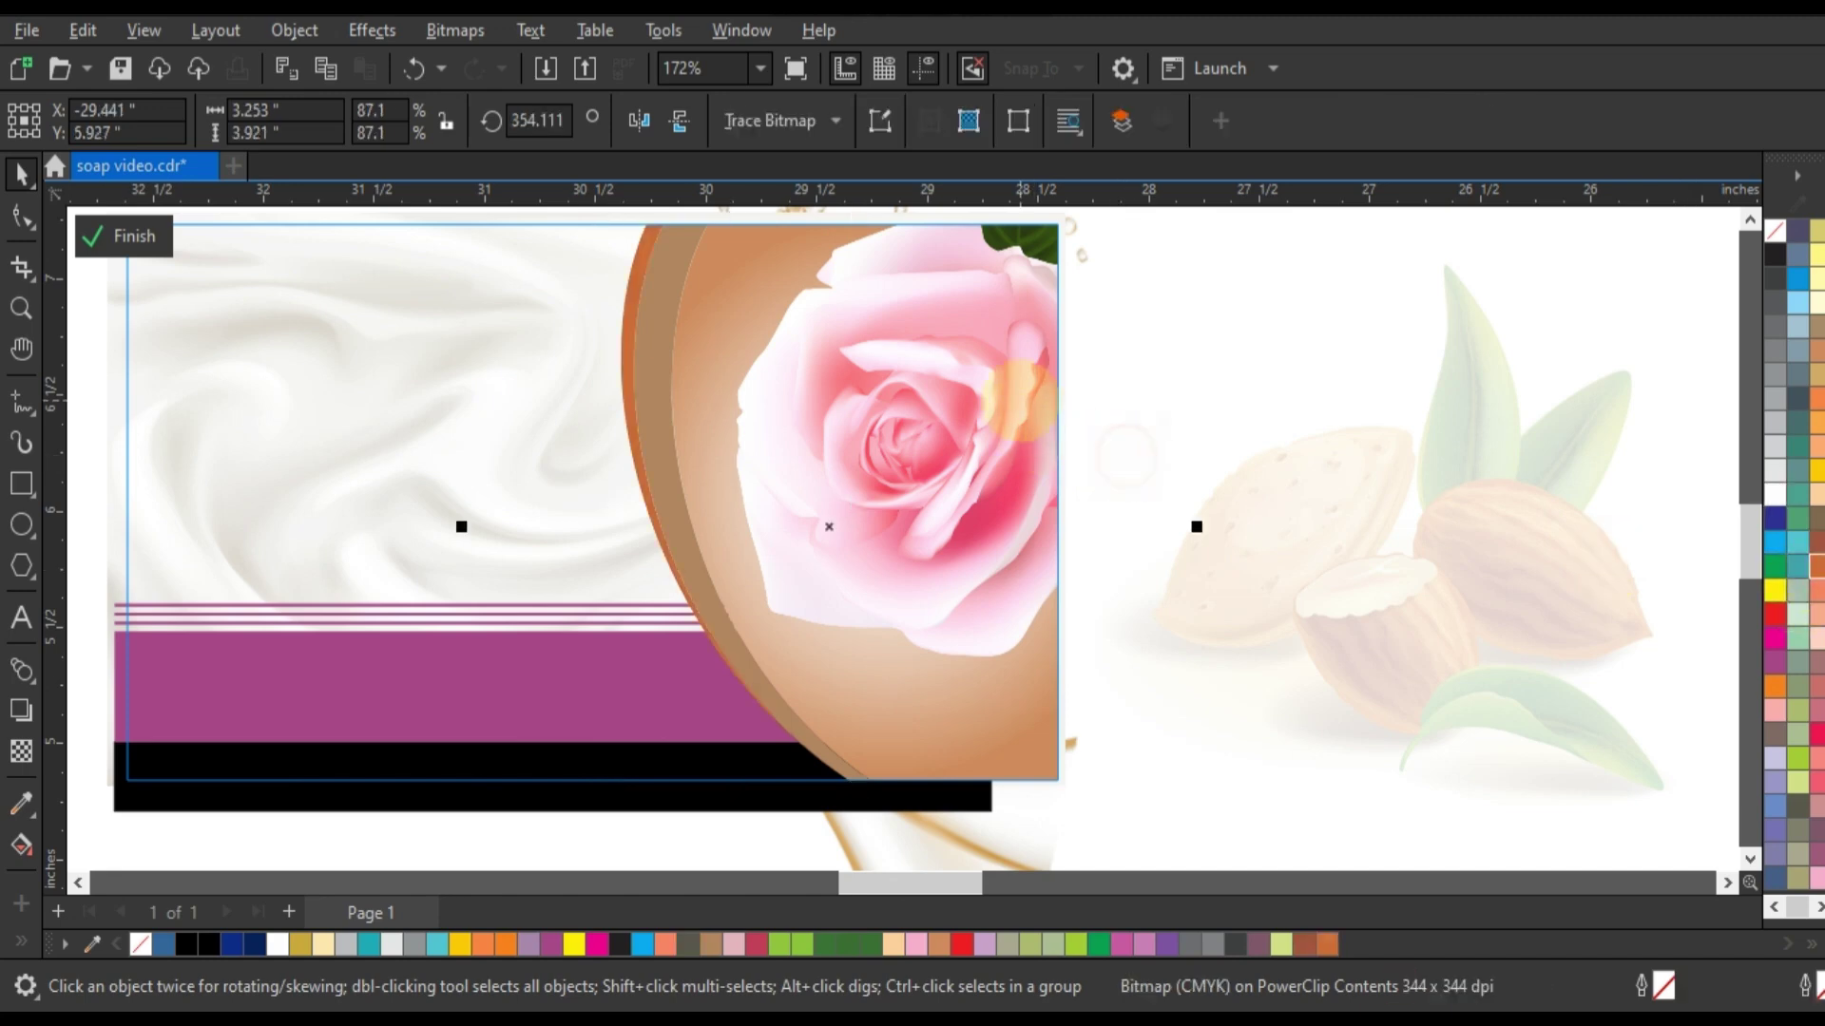
# Step: Fill the wide purple band with tan-orange
pyautogui.click(479, 698)
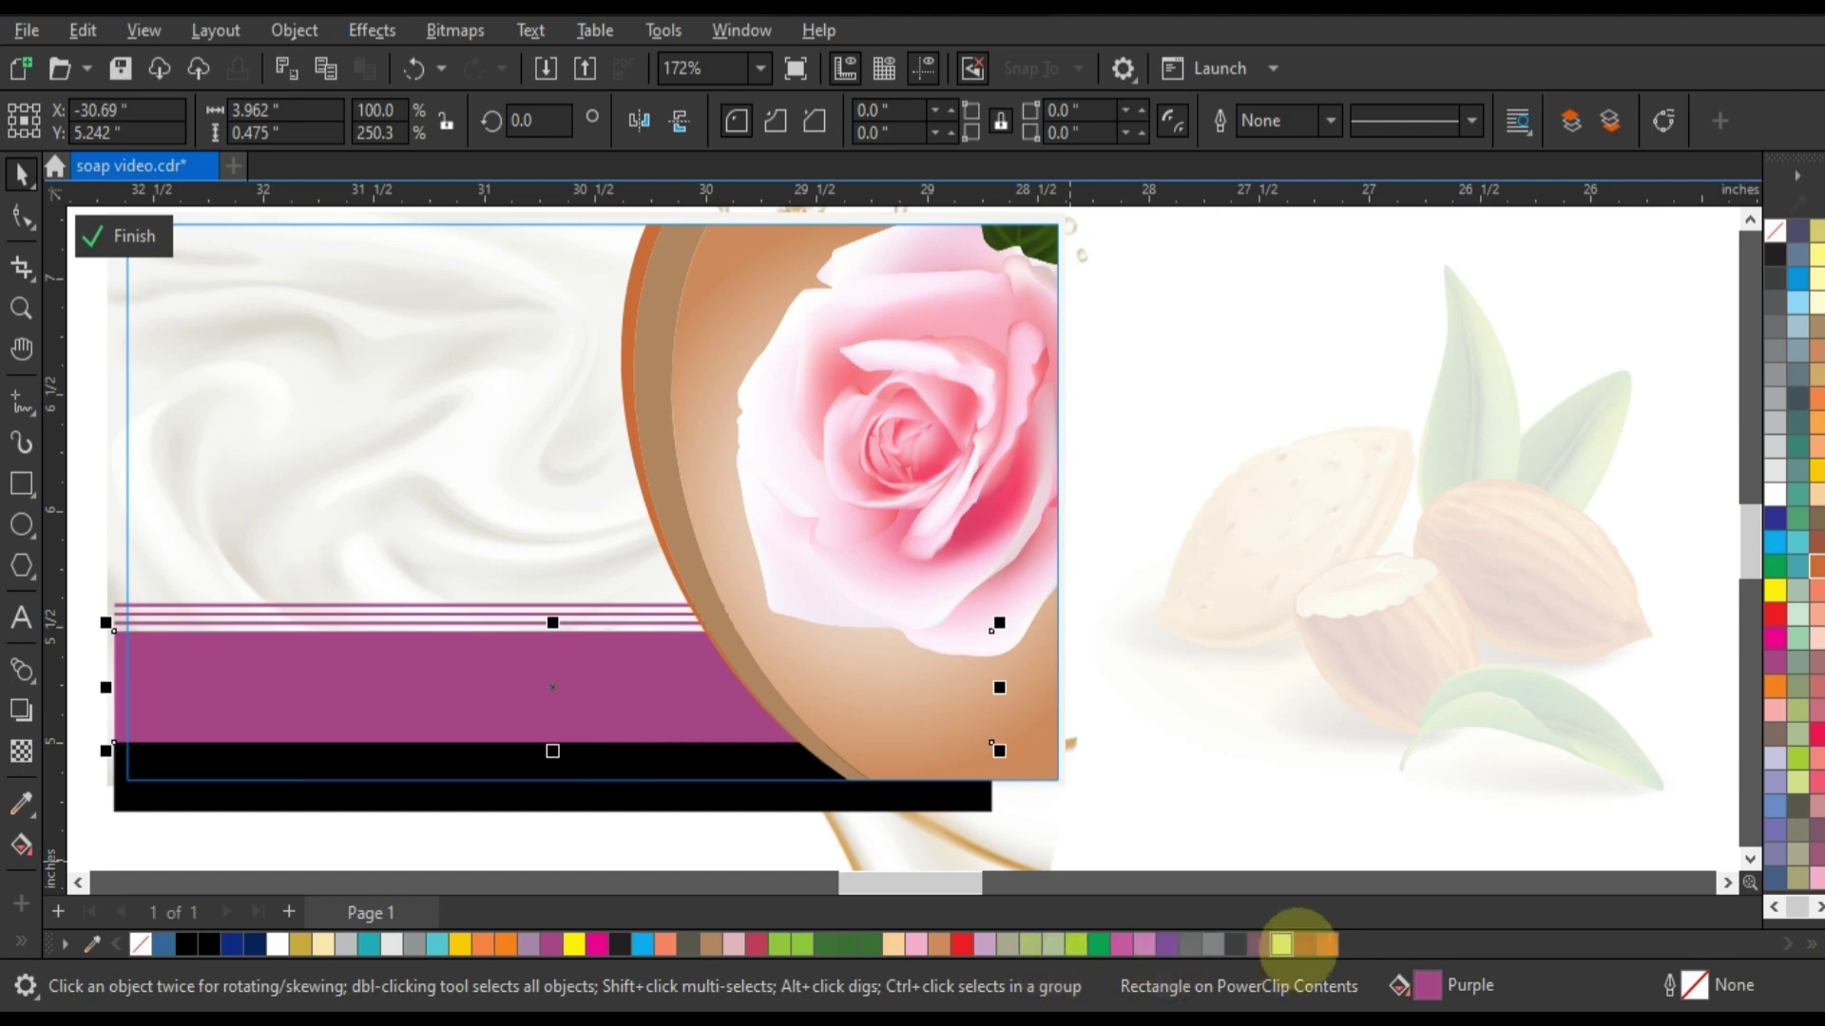
pyautogui.moveTo(1304, 943); pyautogui.dragTo(565, 665)
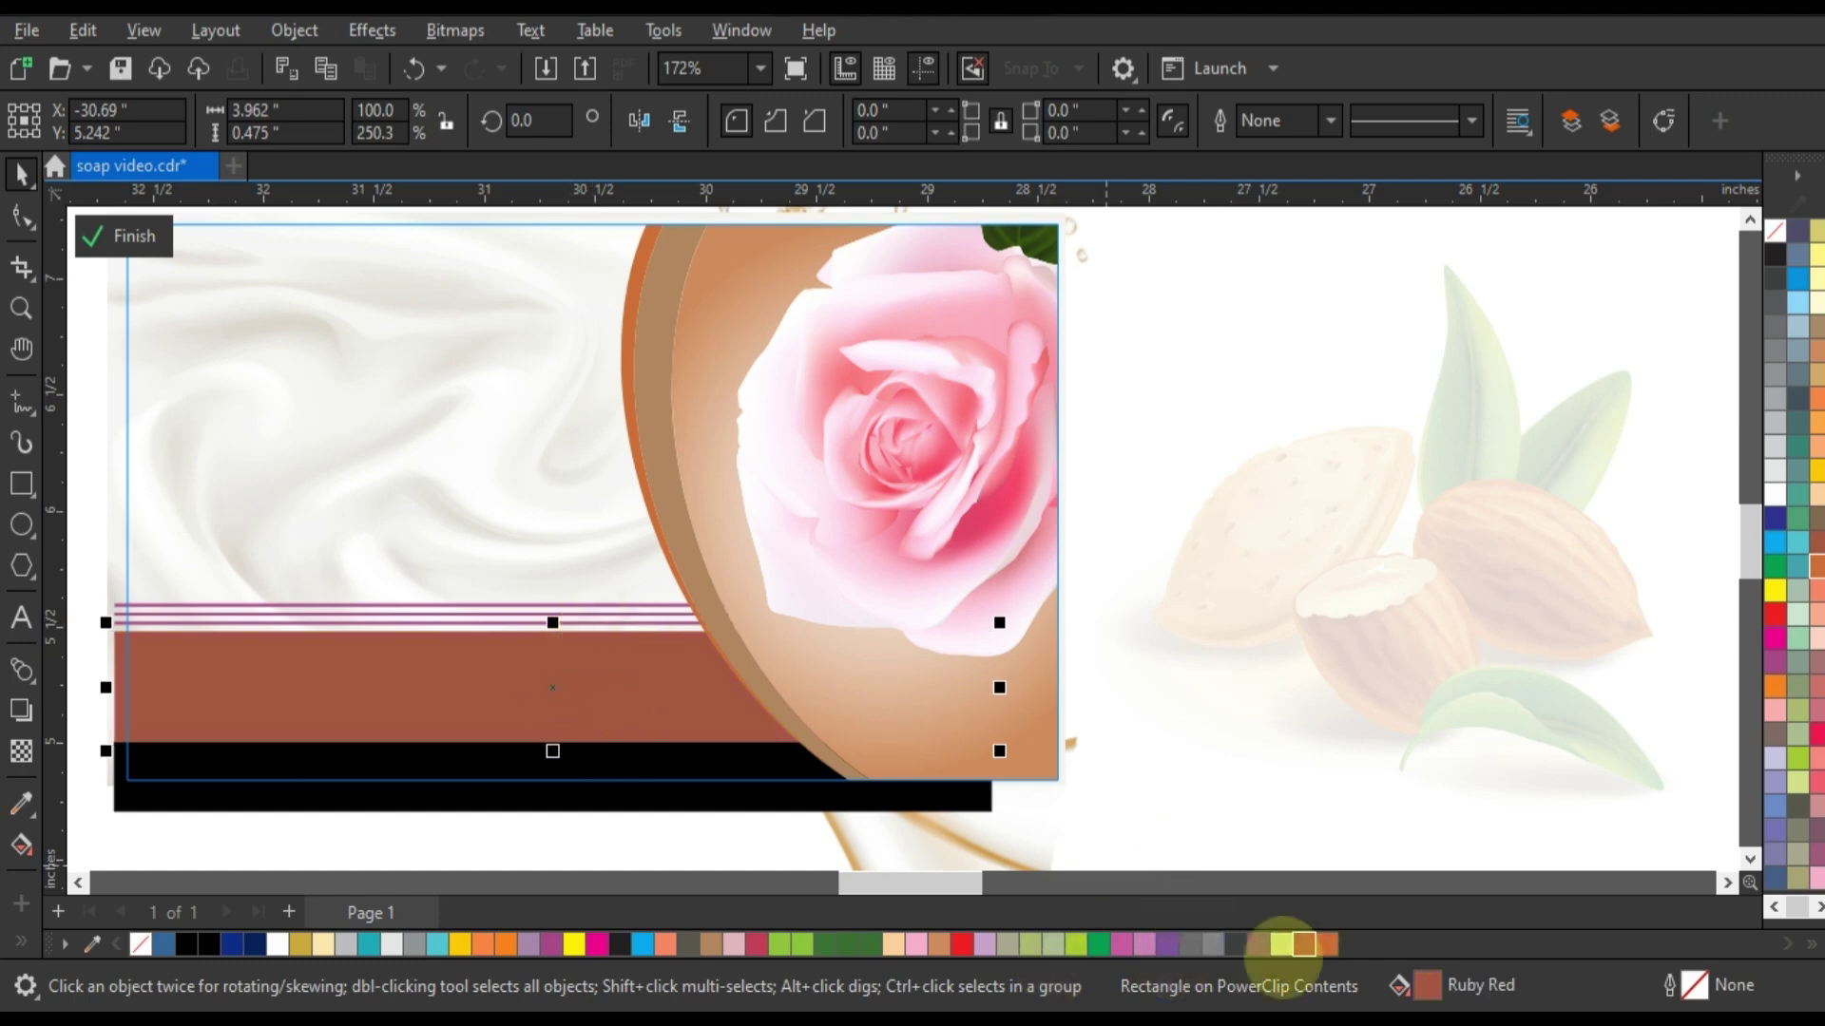
pyautogui.click(1326, 943)
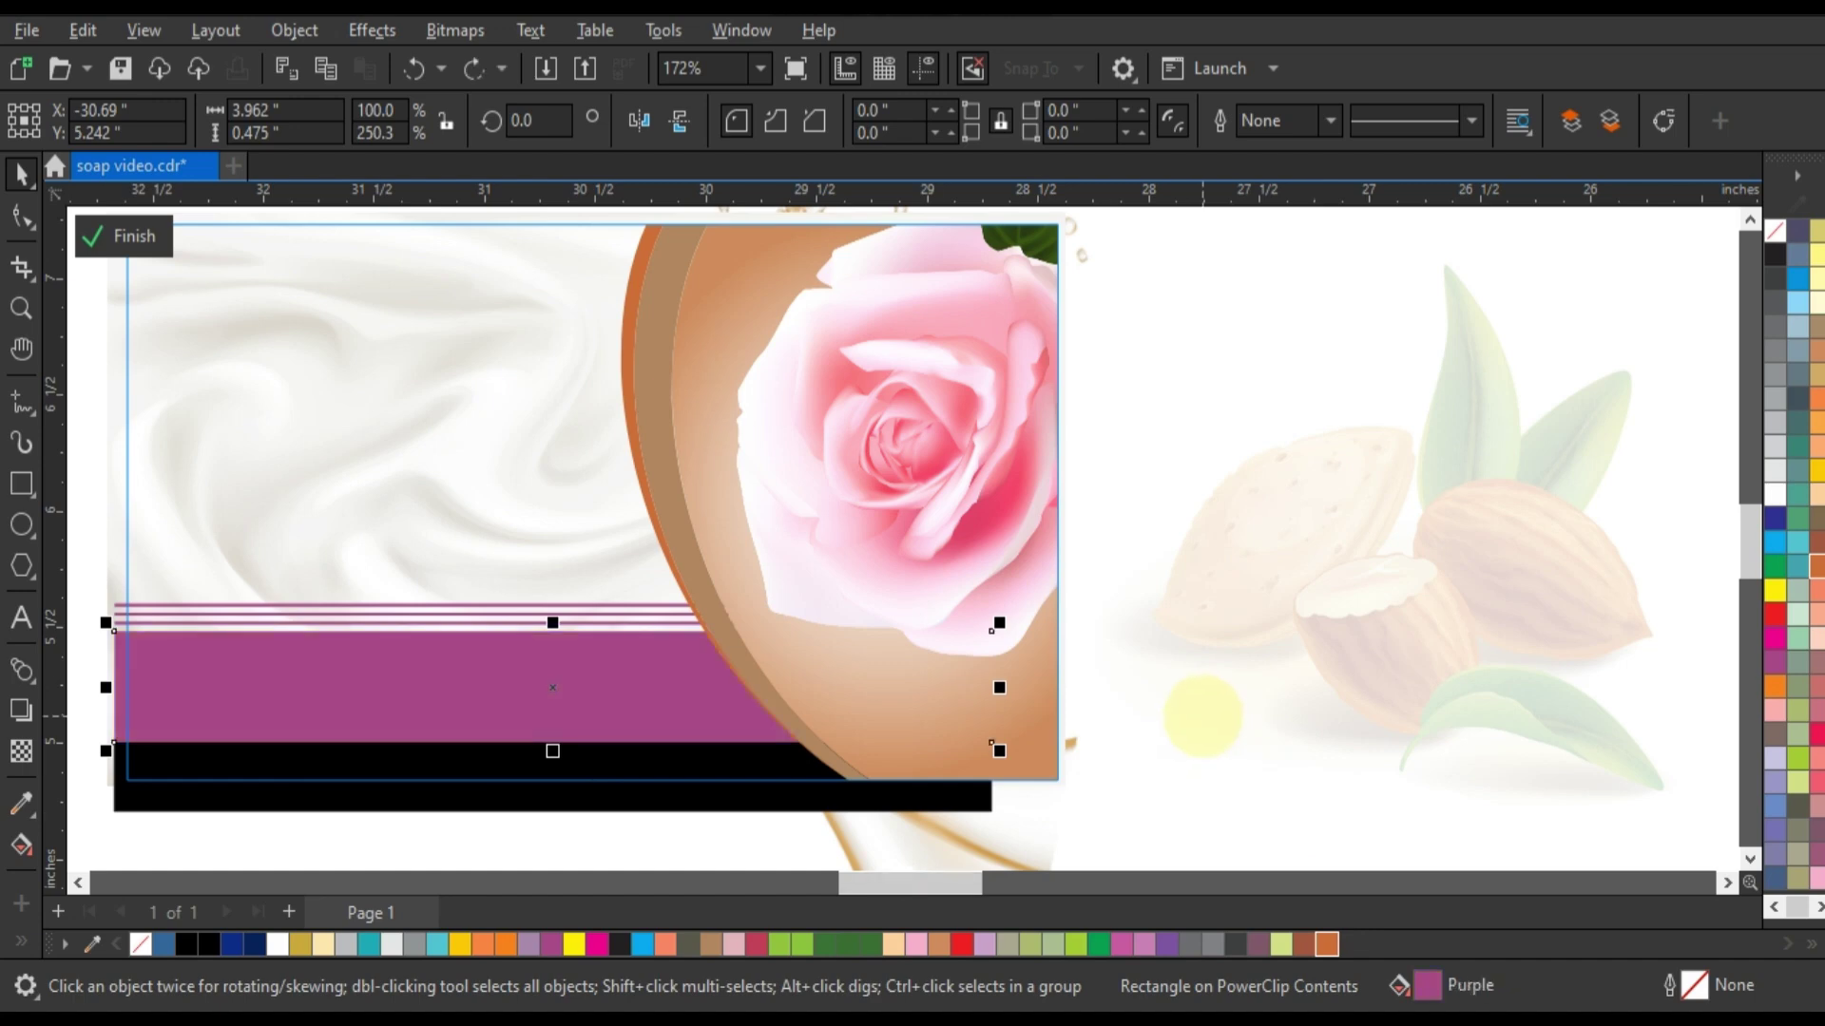
pyautogui.click(938, 944)
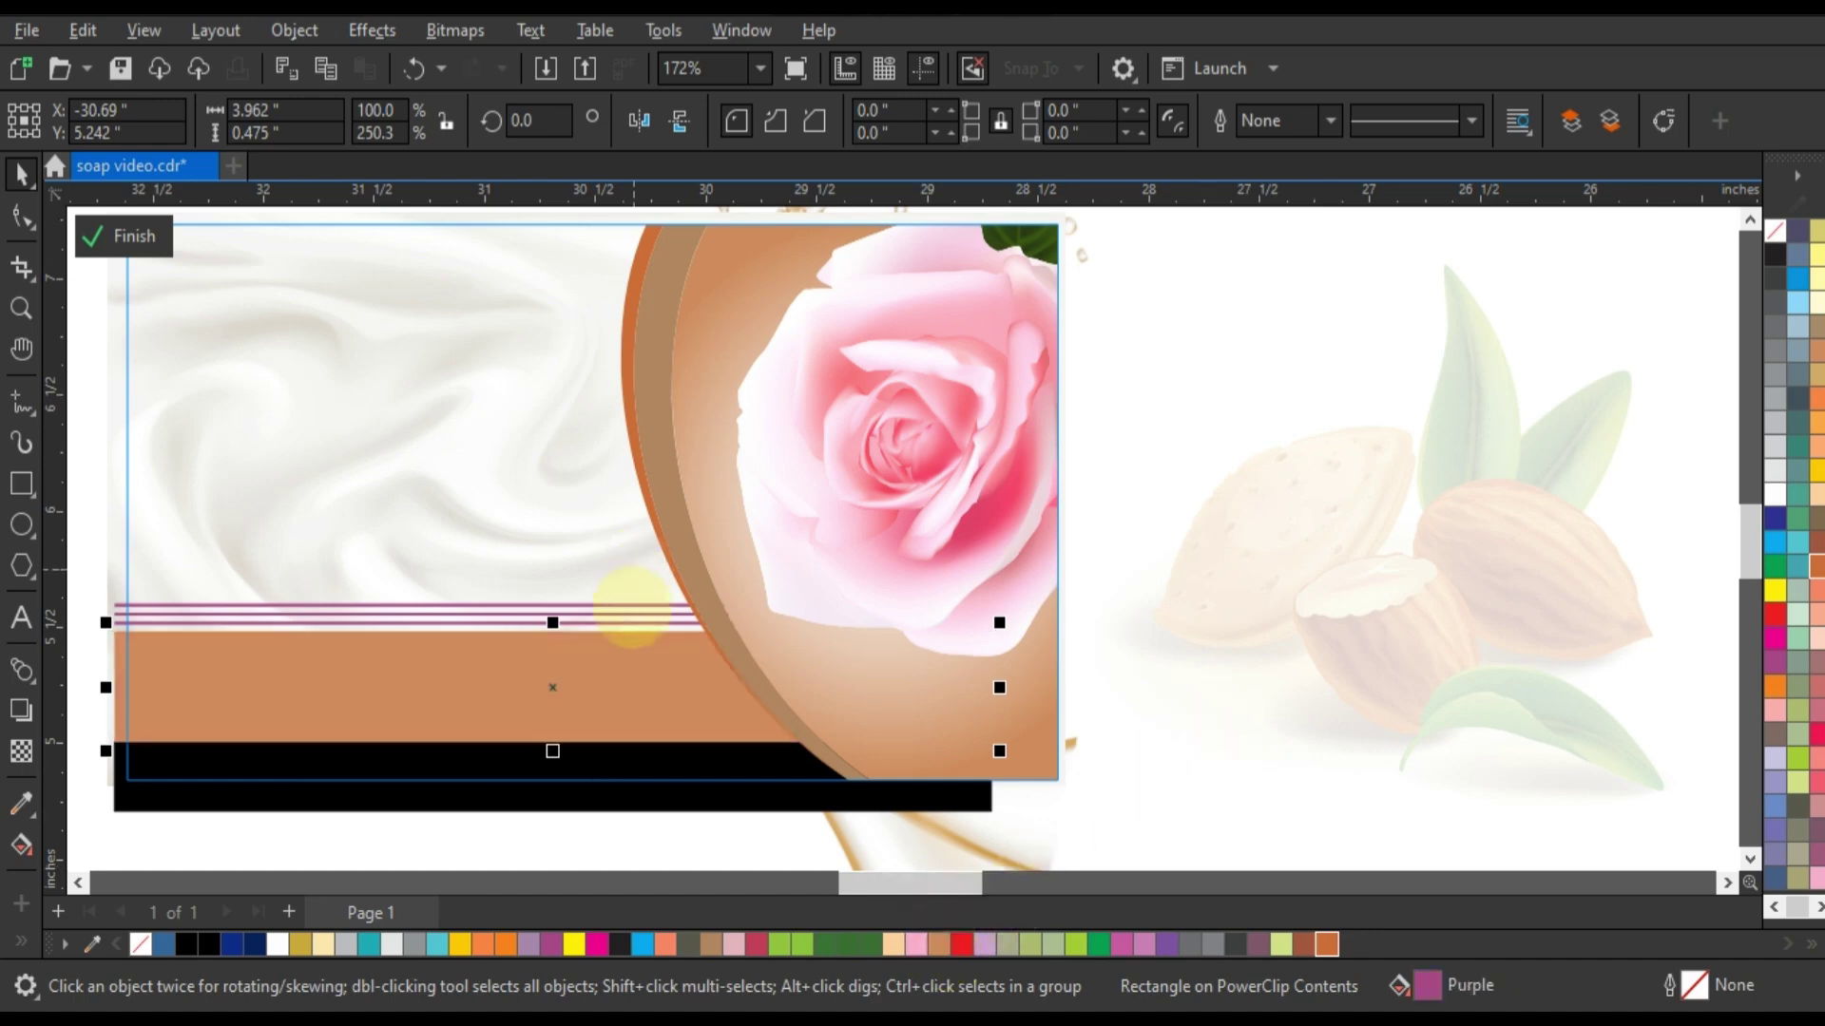
# Step: Recolour the three thin stripes above the band tan-orange
pyautogui.click(646, 606)
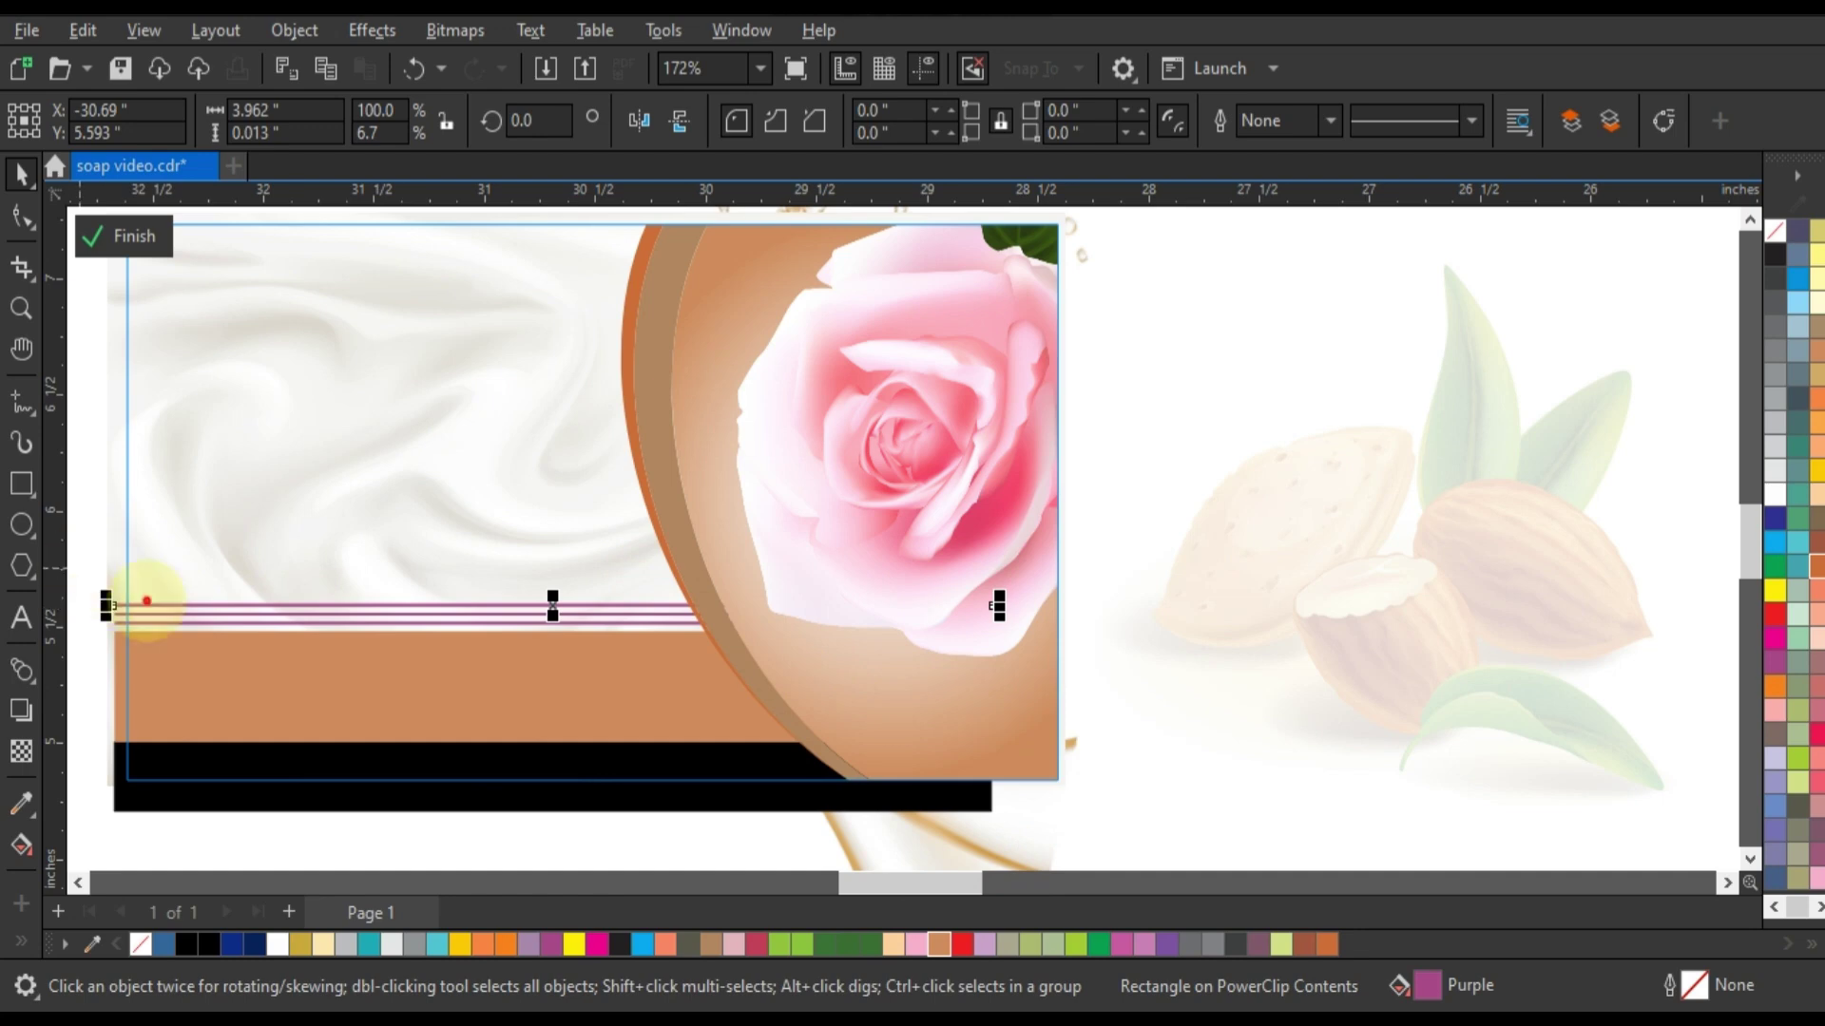
pyautogui.moveTo(80, 568); pyautogui.dragTo(914, 659)
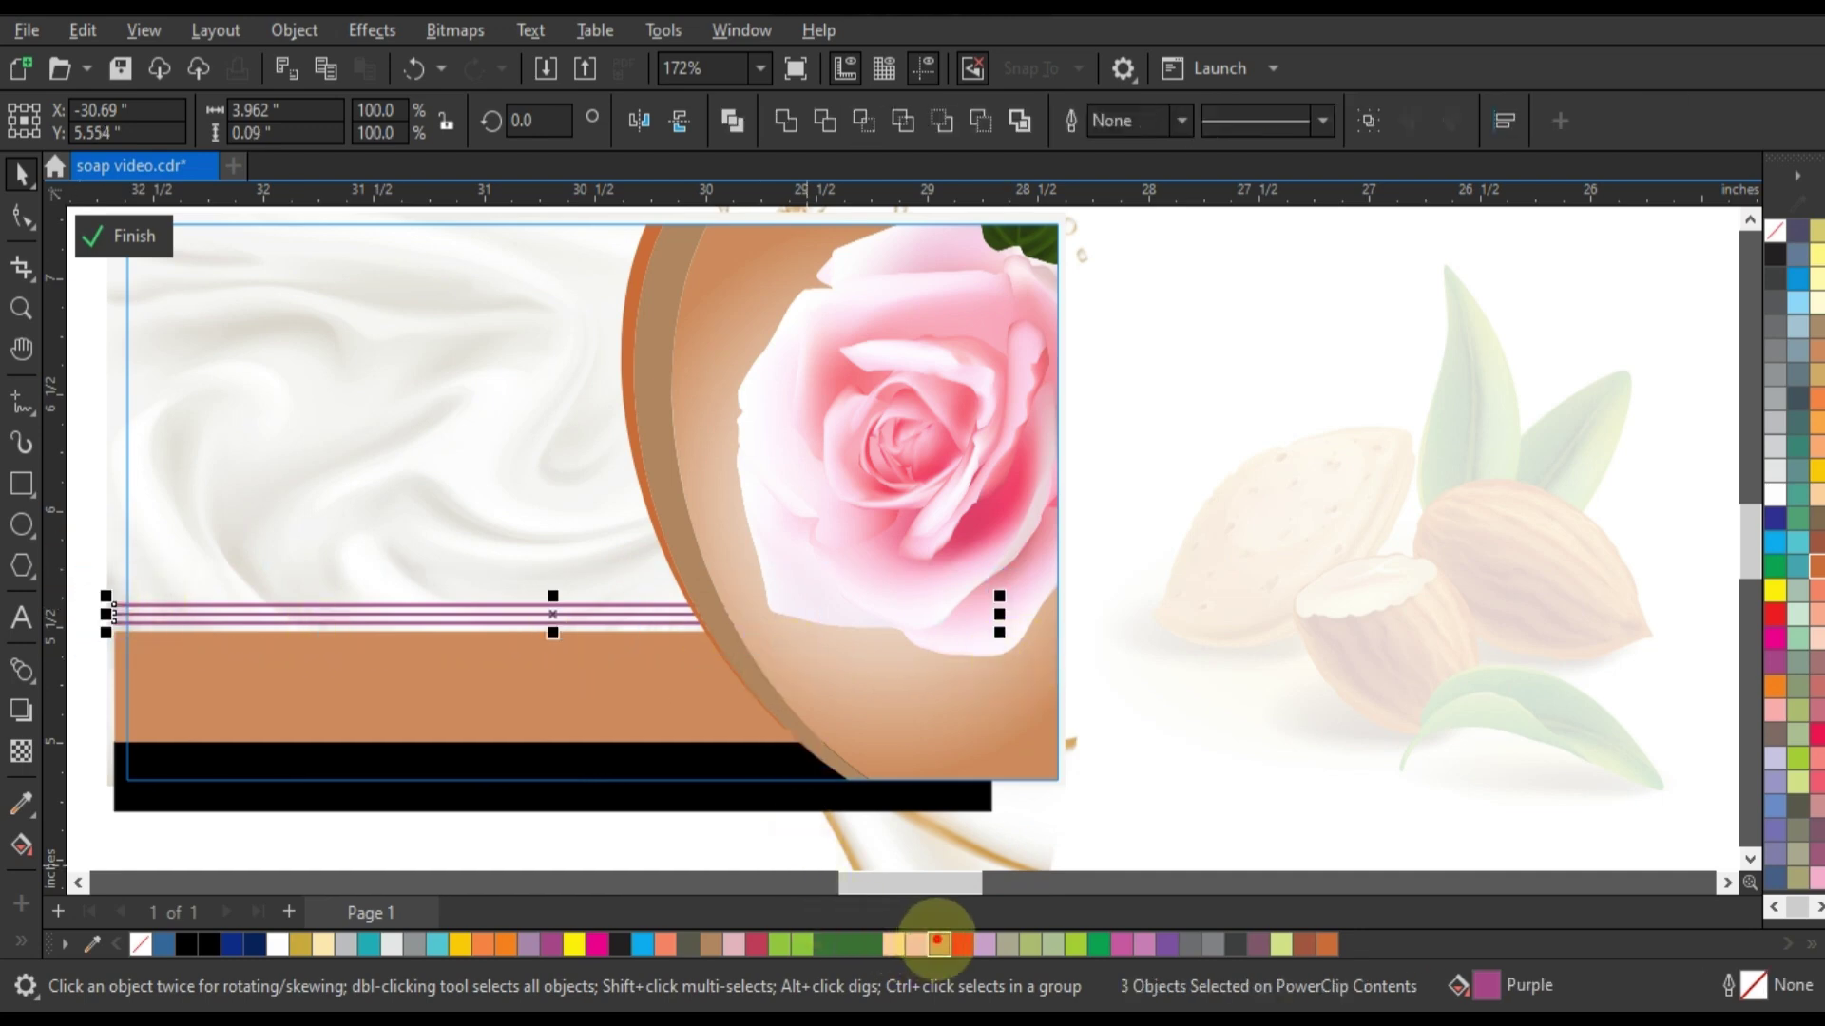
pyautogui.click(936, 944)
pyautogui.click(852, 784)
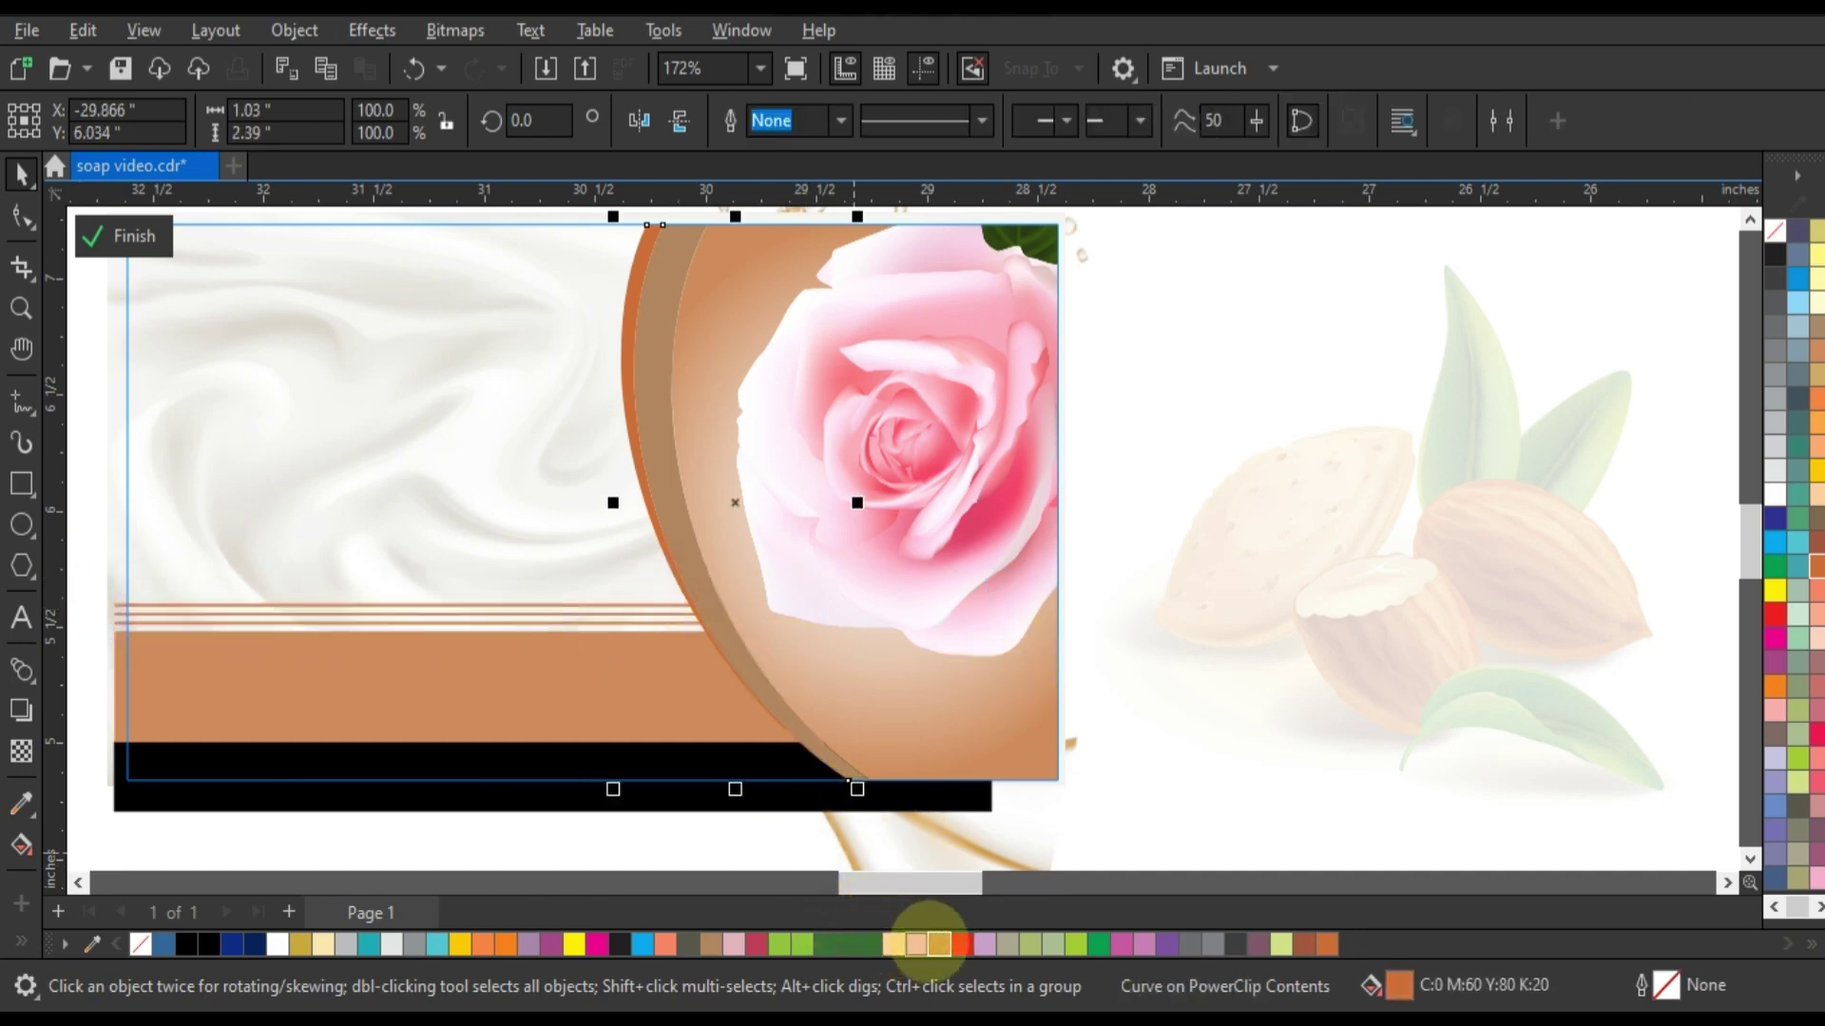
pyautogui.click(1174, 608)
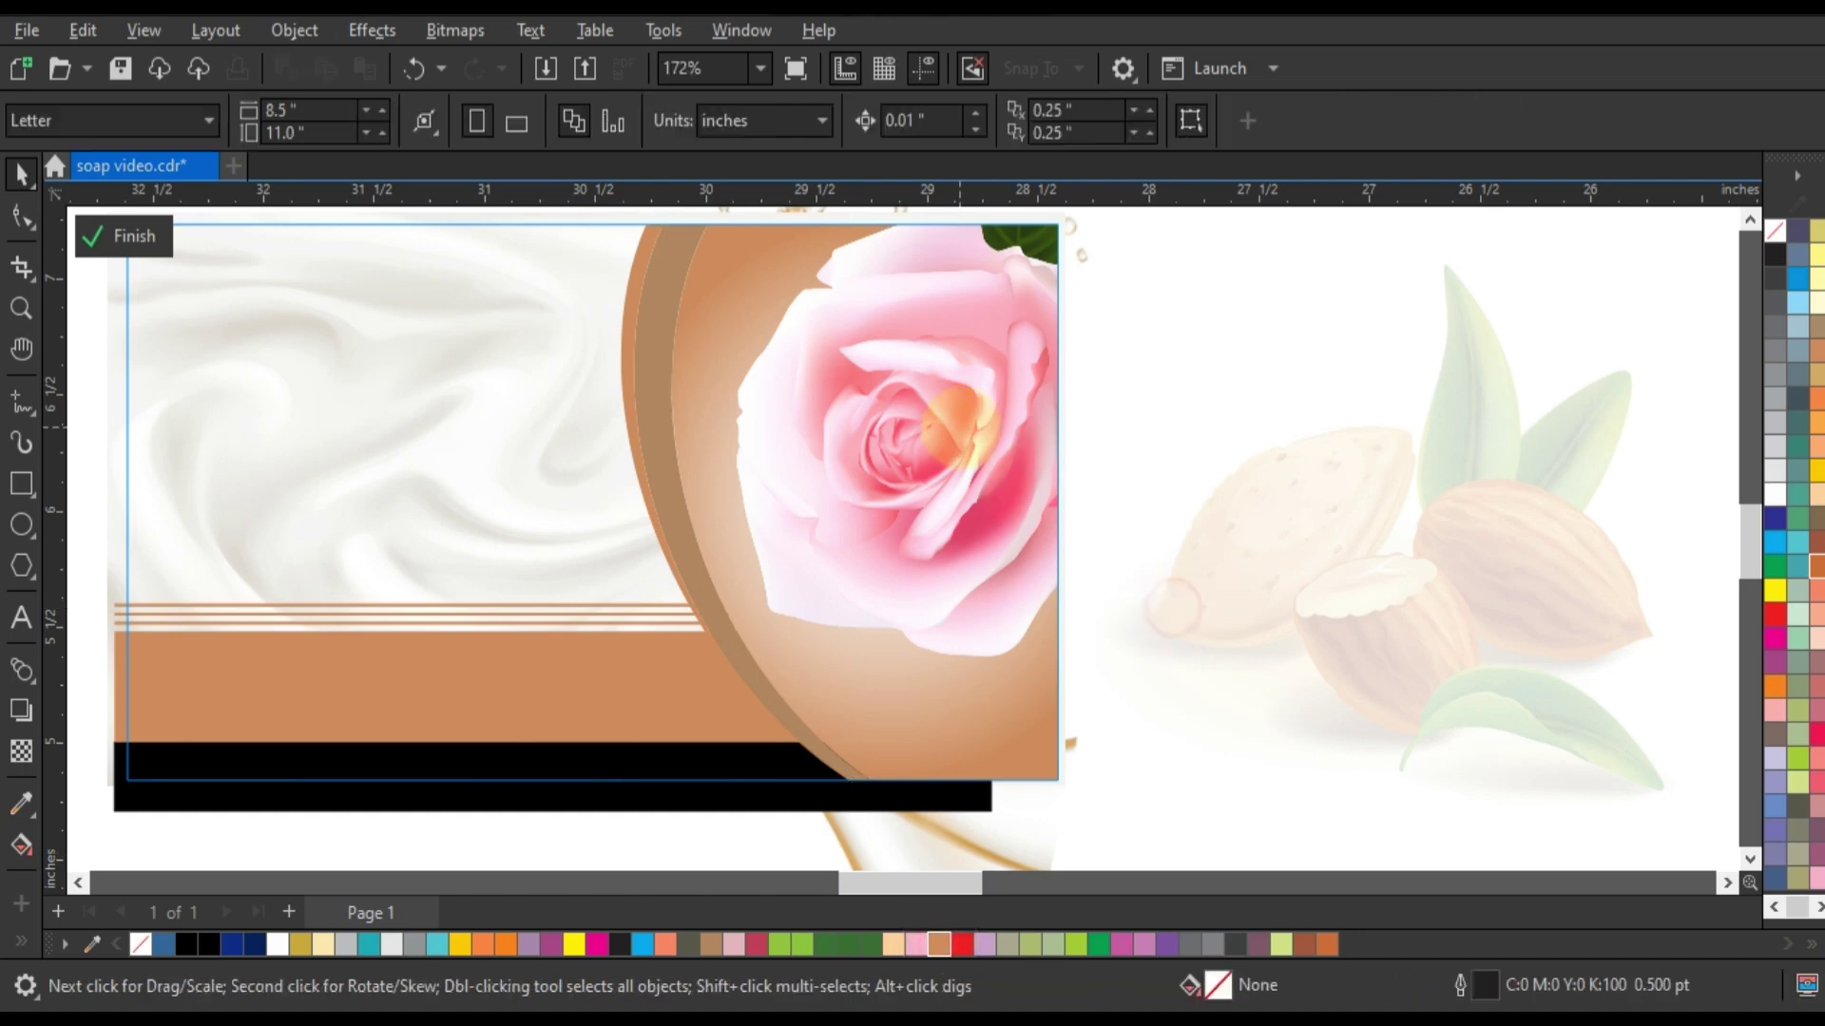
# Step: Extract the rose from the box frame's PowerClip and delete it
pyautogui.click(961, 428)
pyautogui.rightClick(961, 428)
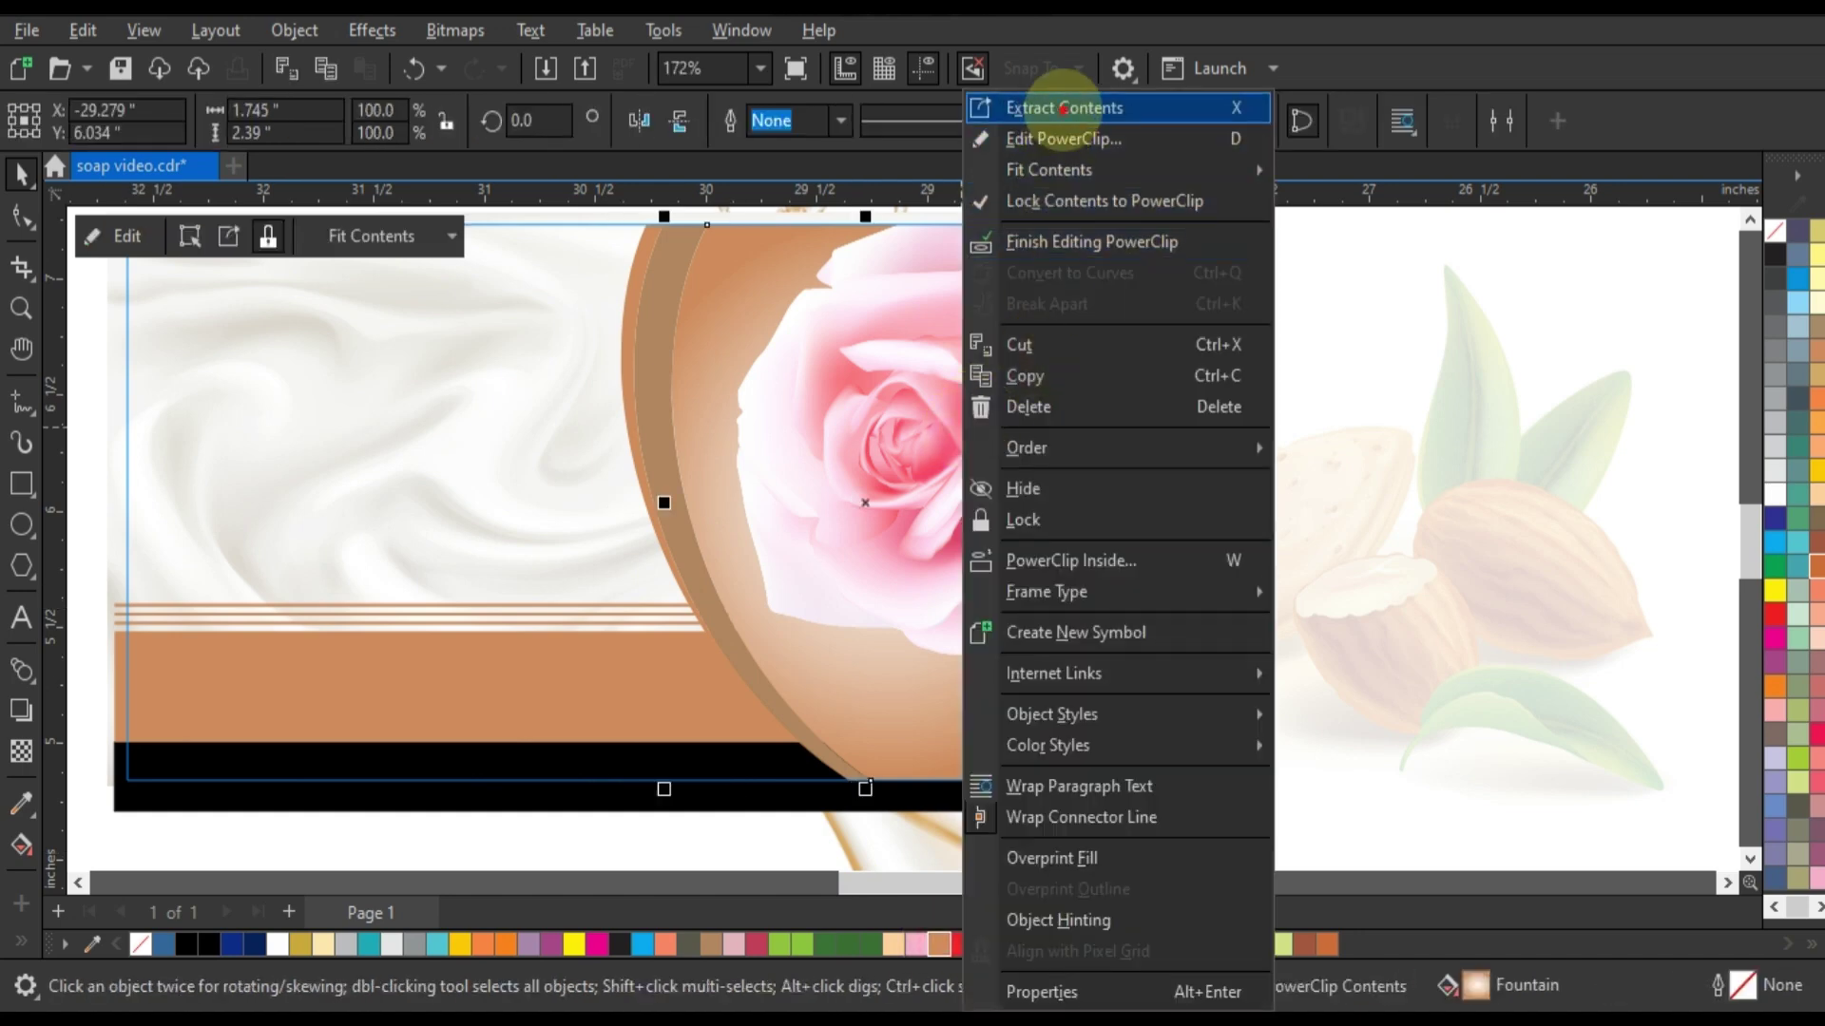
pyautogui.click(1039, 106)
pyautogui.press('Delete')
pyautogui.scroll(-1, 789, 455)
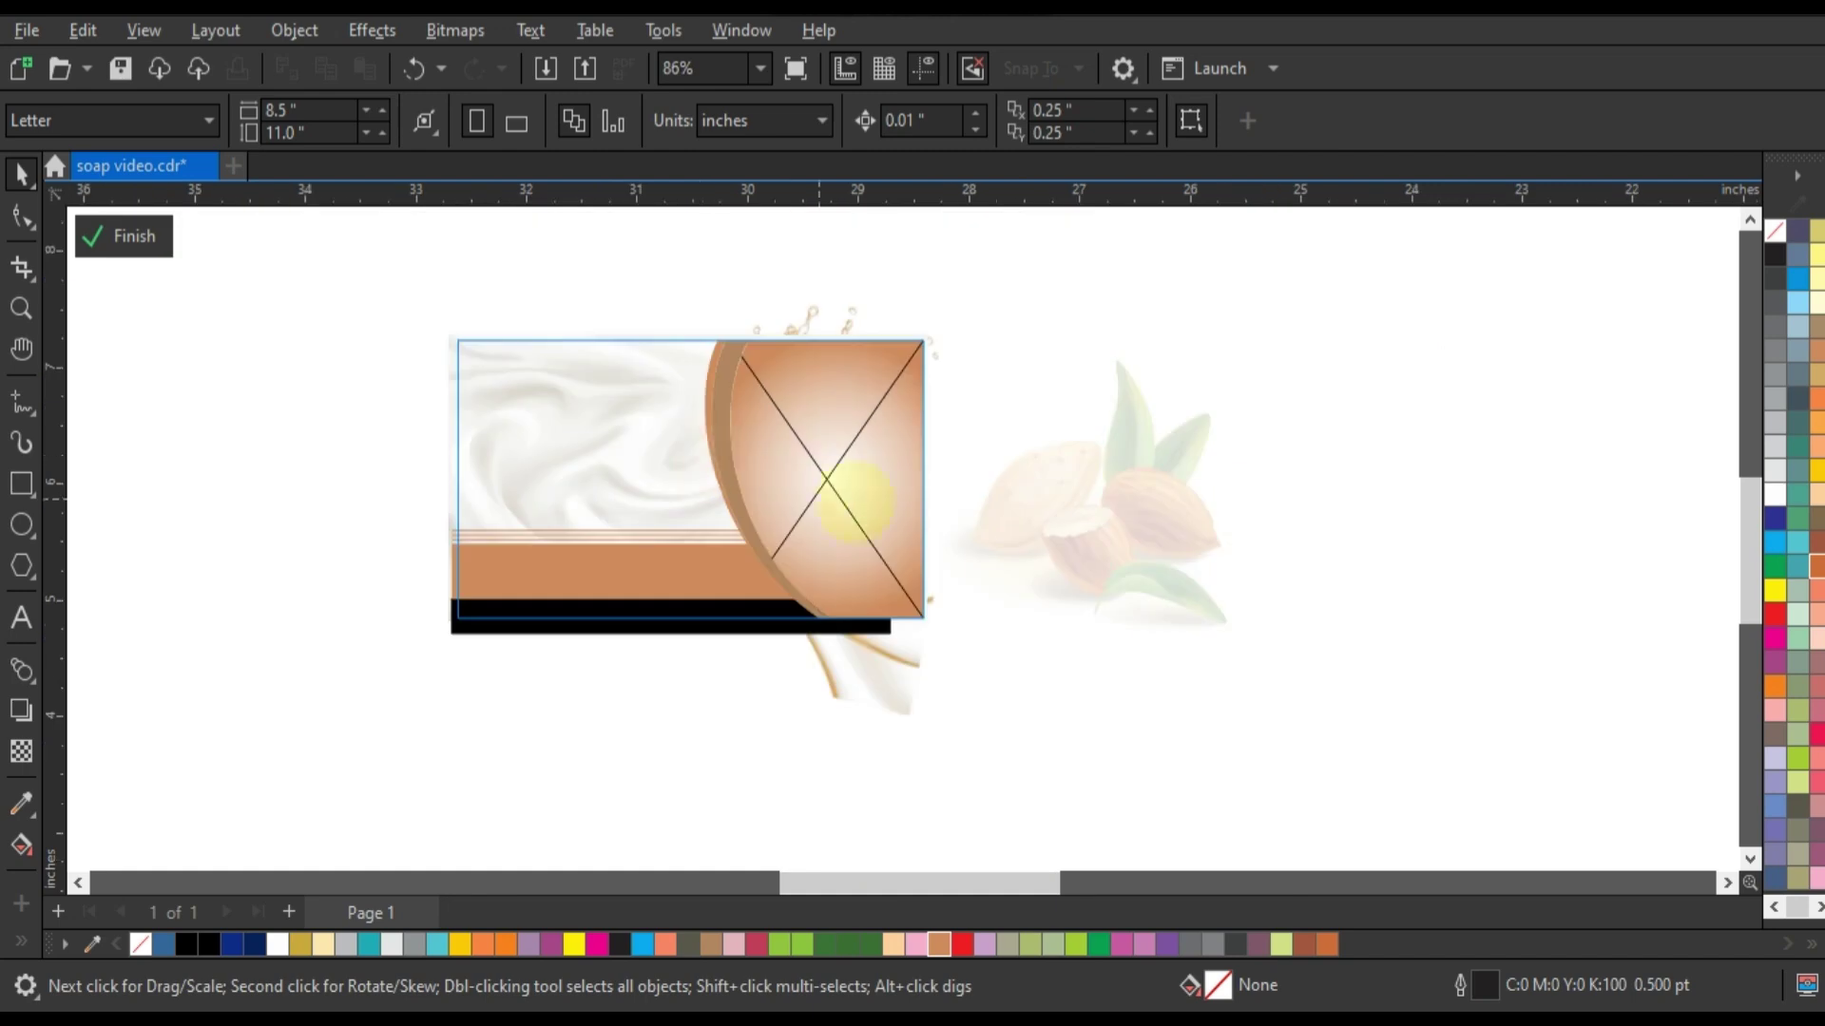
pyautogui.rightClick(844, 449)
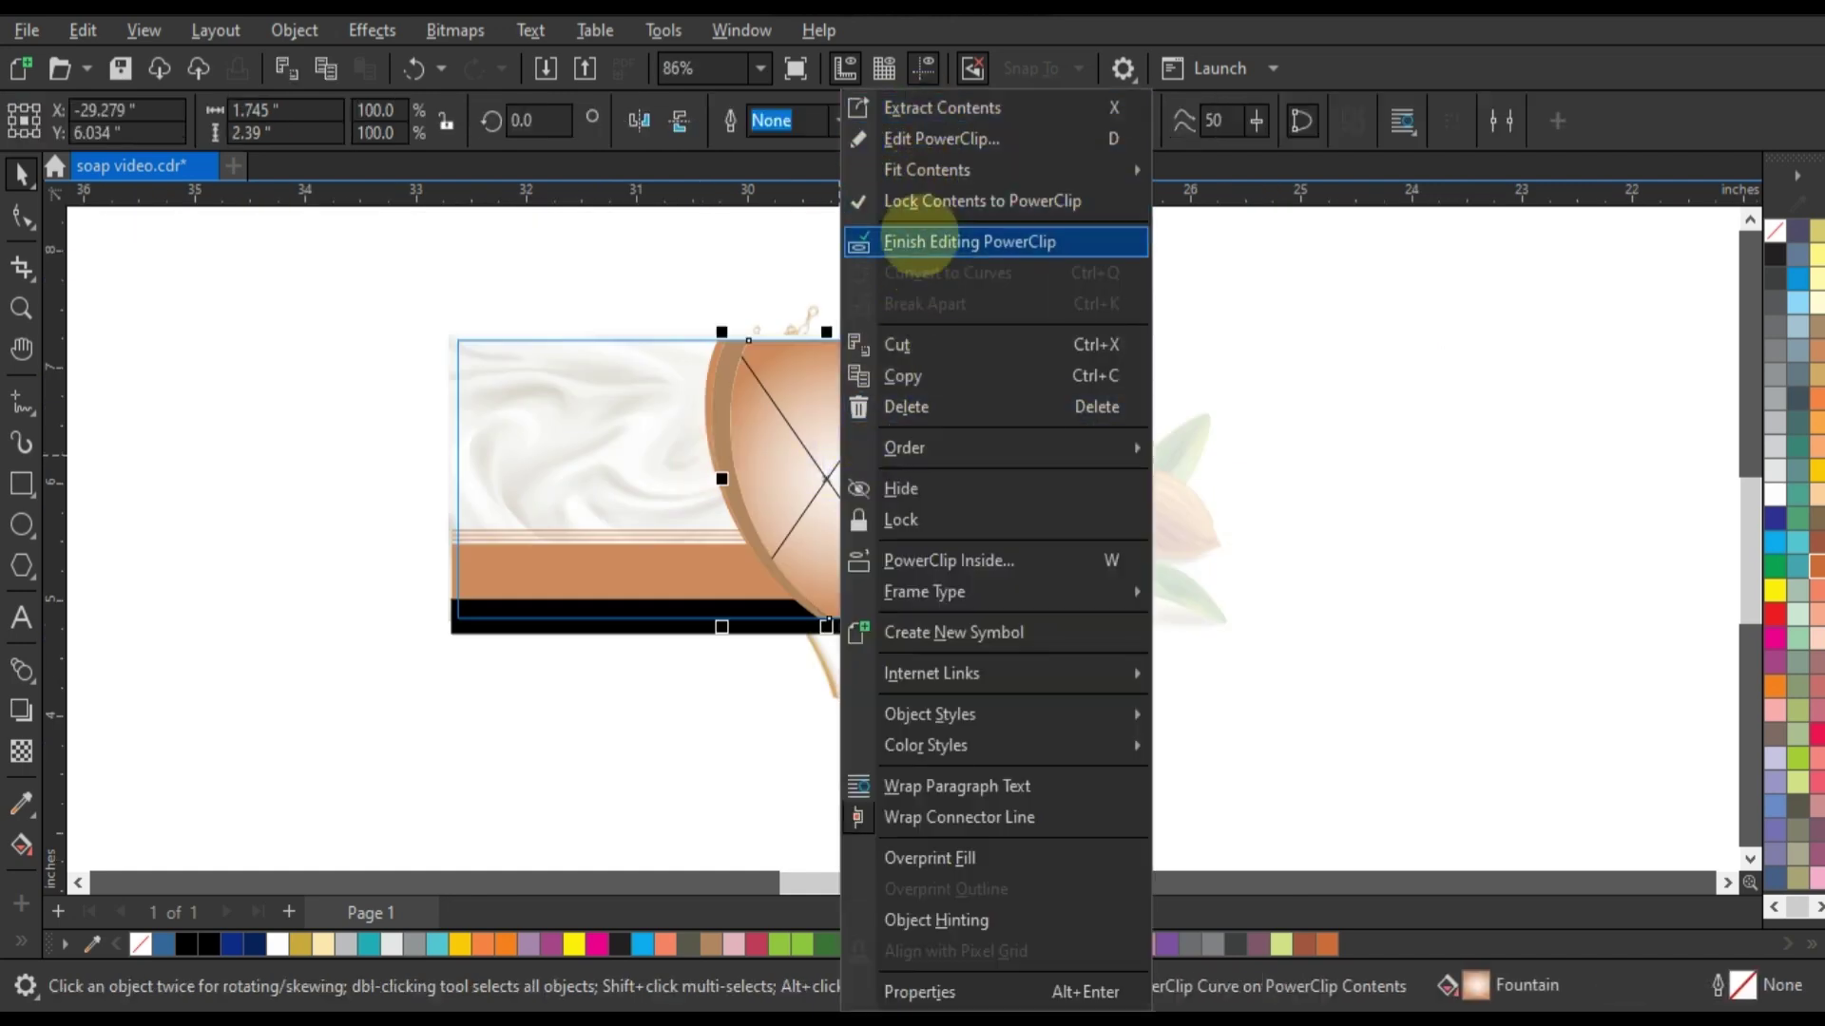
pyautogui.click(927, 241)
# Step: Bring the almond picture to front over the box's right side and scale it down to about 25.2%
pyautogui.moveTo(1110, 489); pyautogui.dragTo(859, 457)
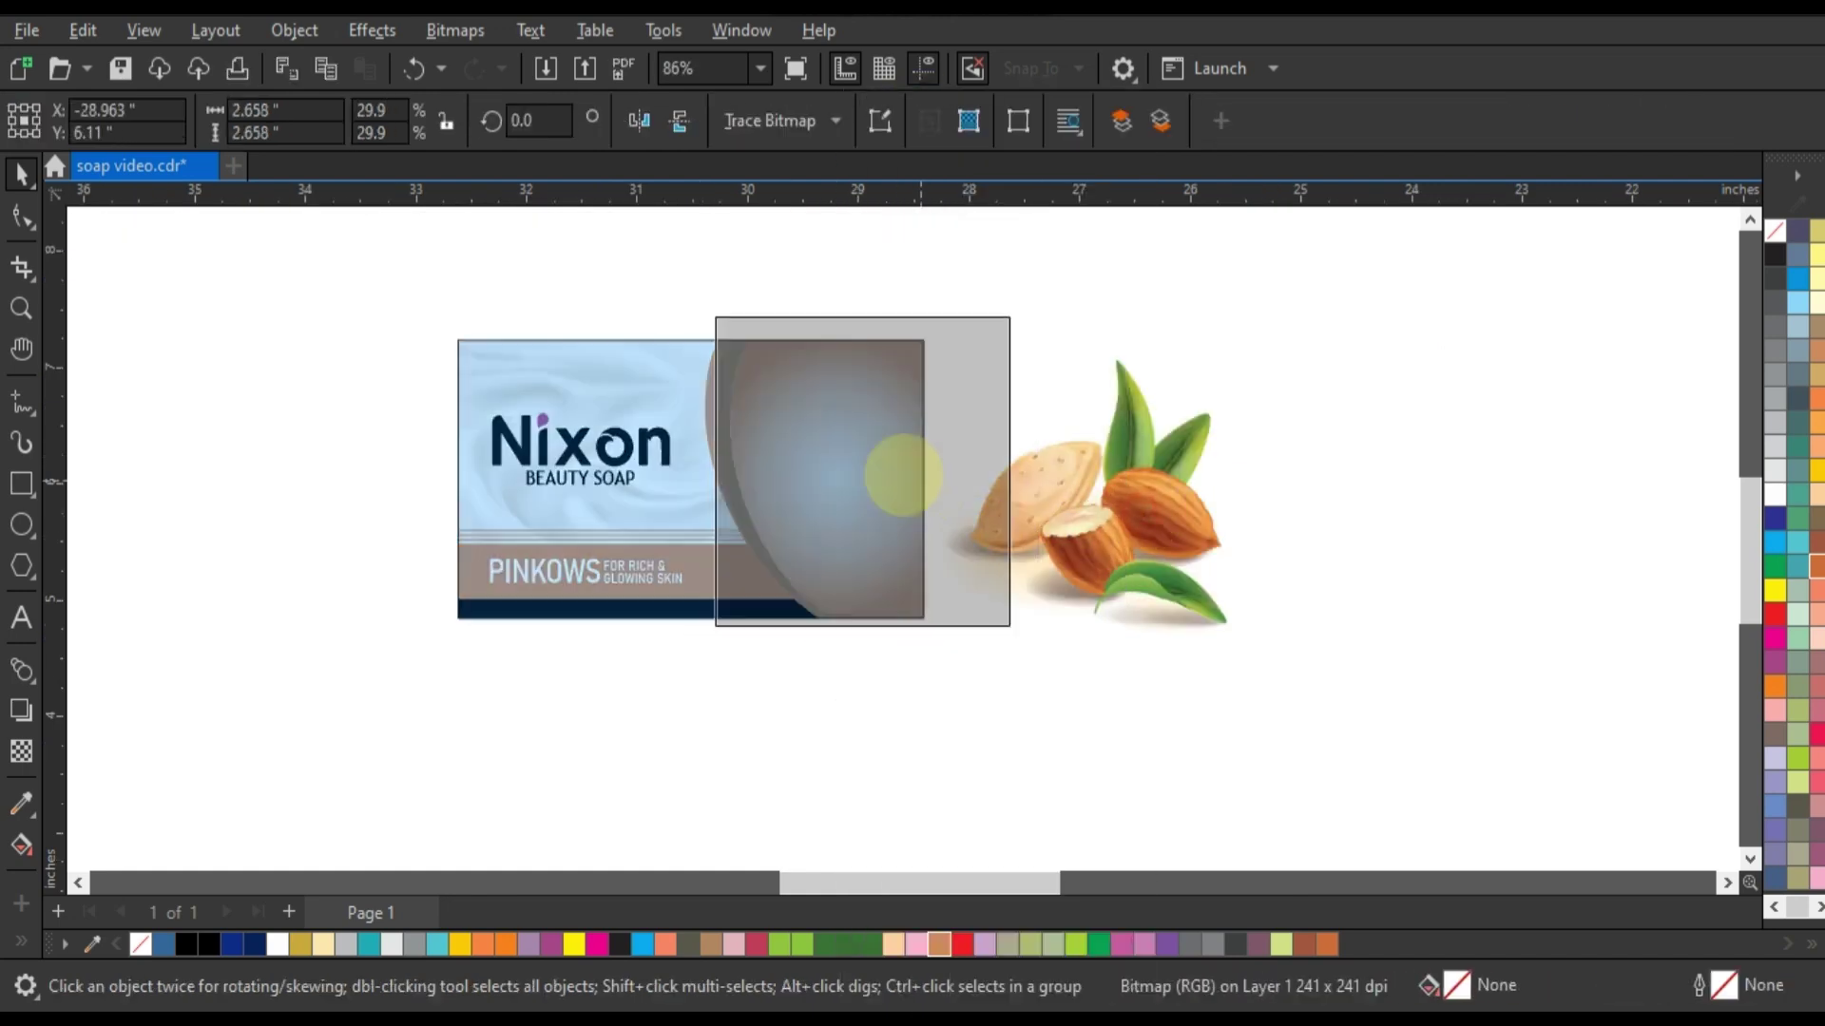
pyautogui.hotkey('shift', 'pageup')
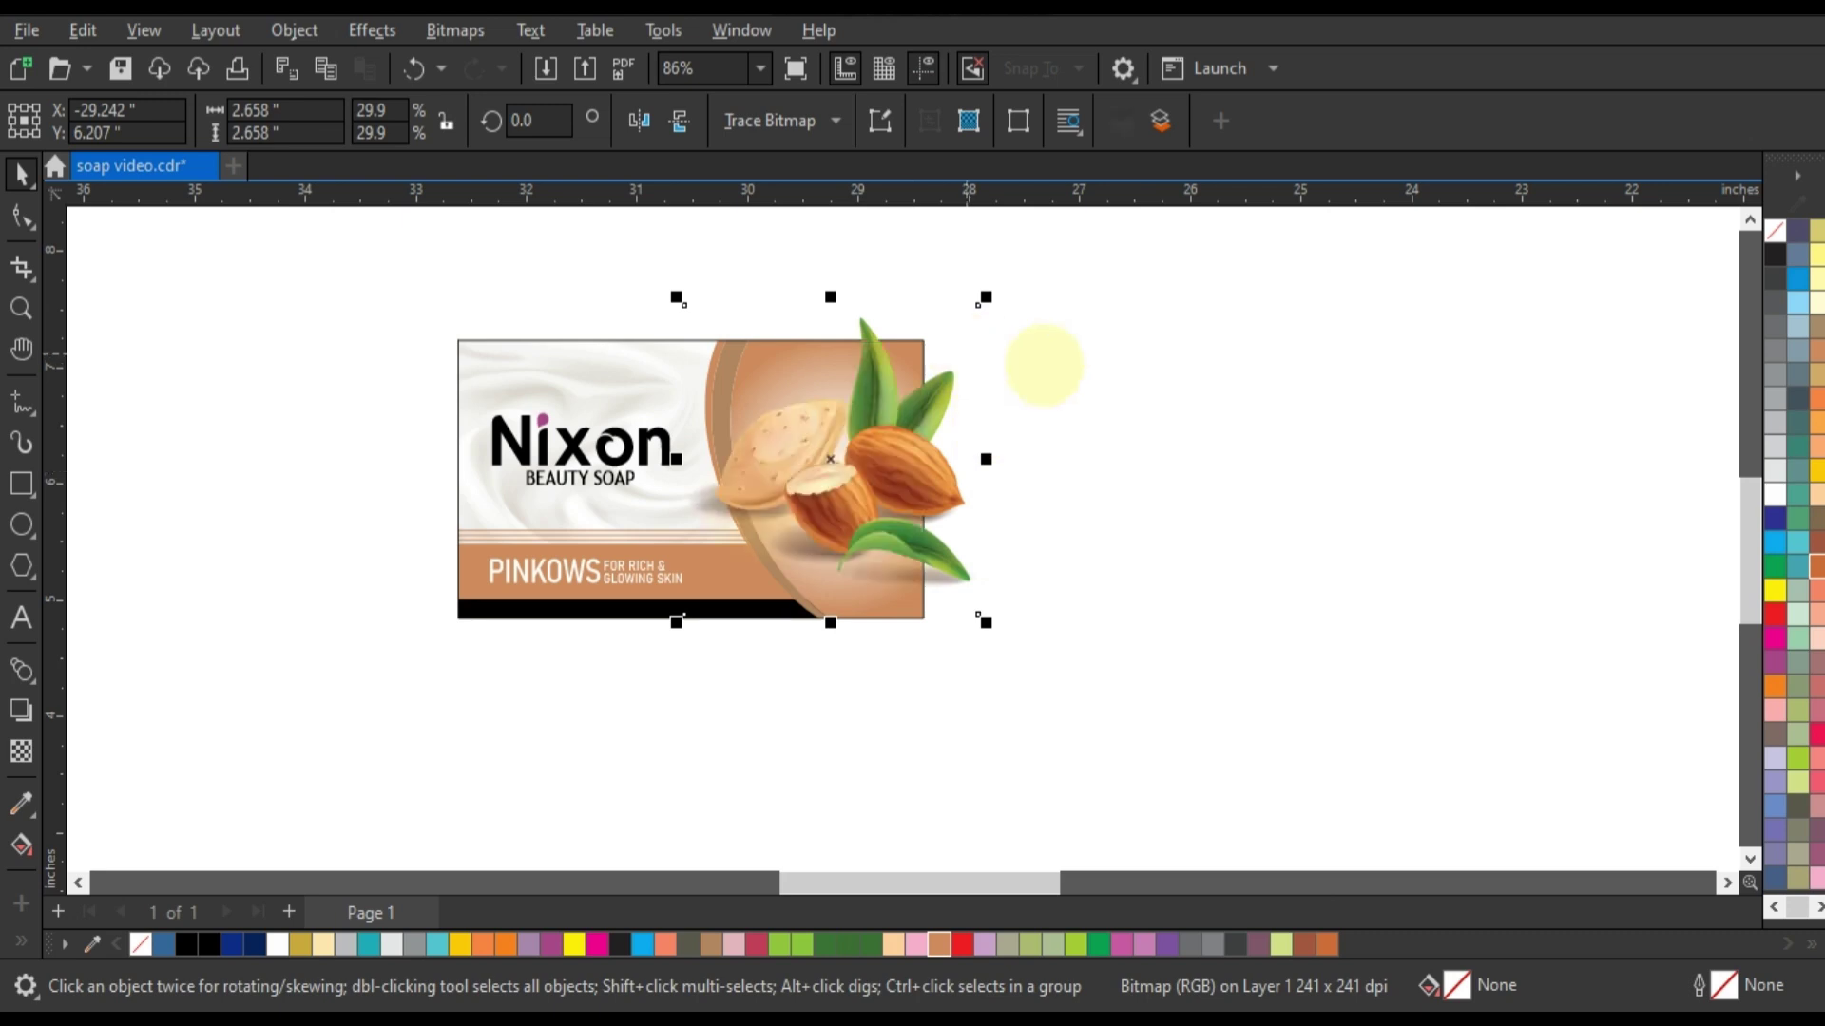
pyautogui.moveTo(831, 459); pyautogui.dragTo(817, 468)
pyautogui.moveTo(973, 306); pyautogui.dragTo(936, 329)
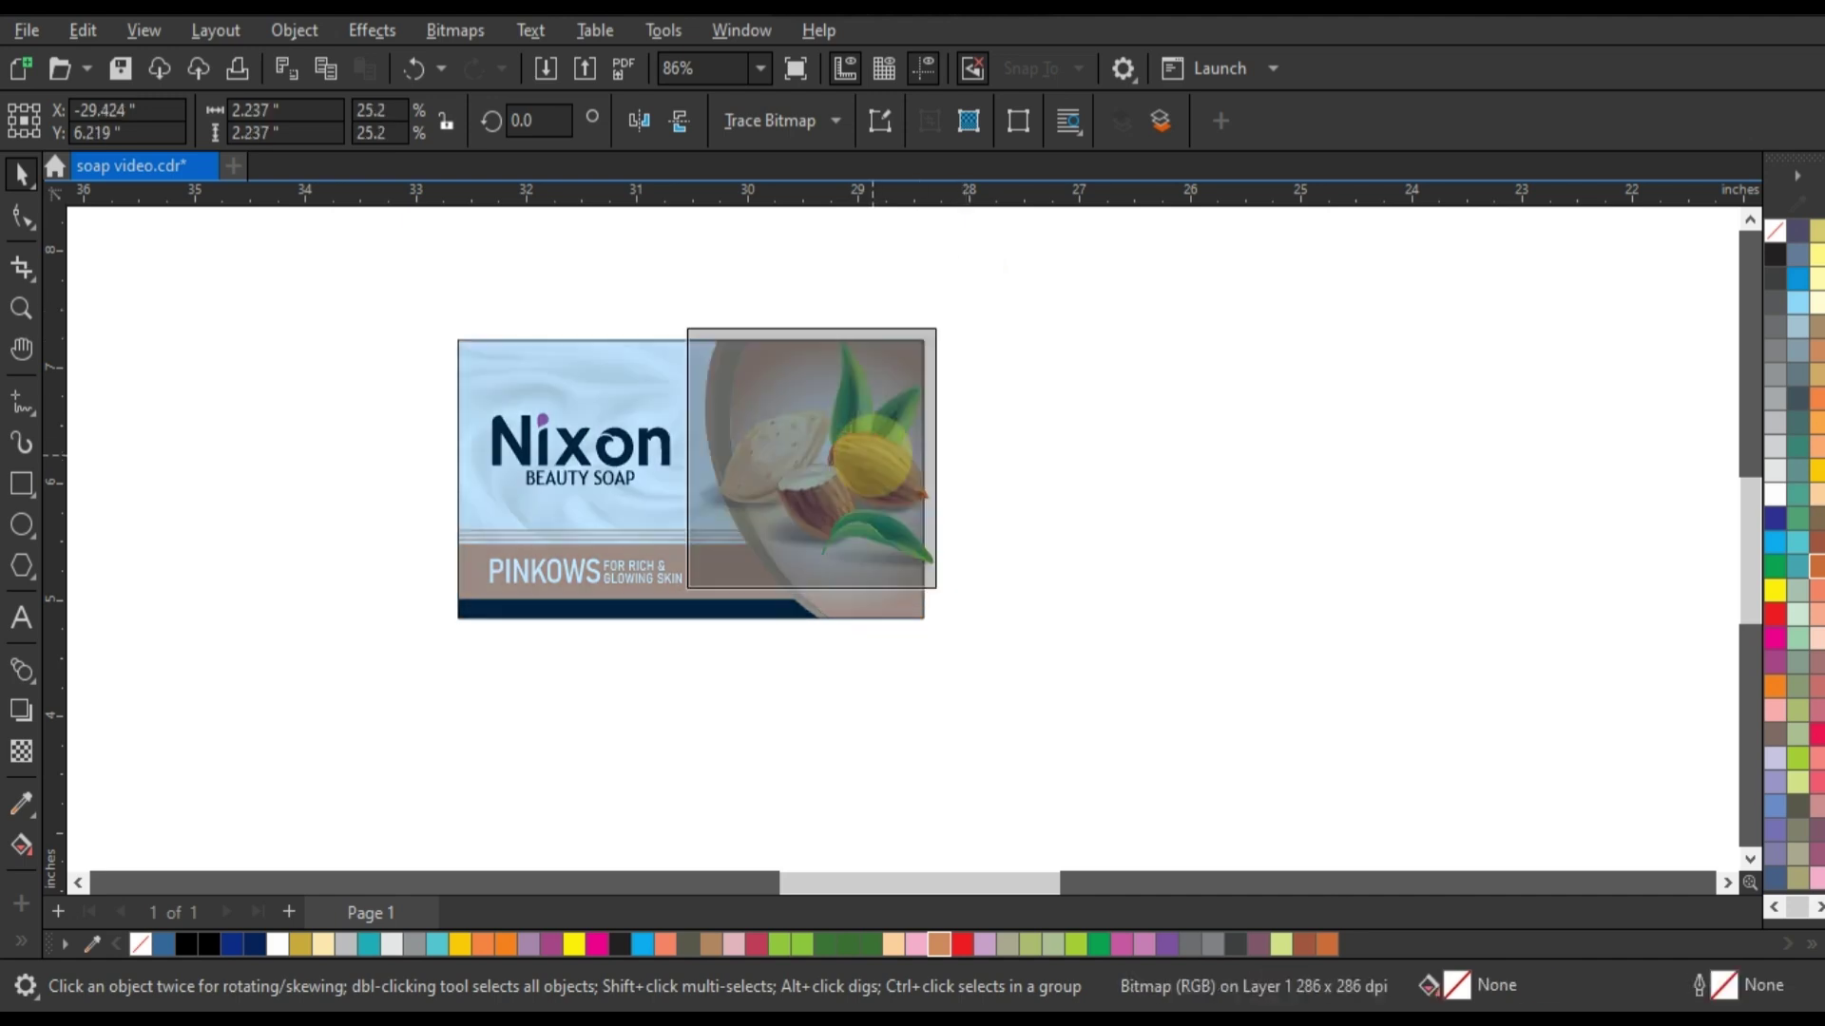
pyautogui.moveTo(871, 429); pyautogui.dragTo(872, 433)
# Step: PowerClip the almond picture inside the box frame
pyautogui.rightClick(873, 454)
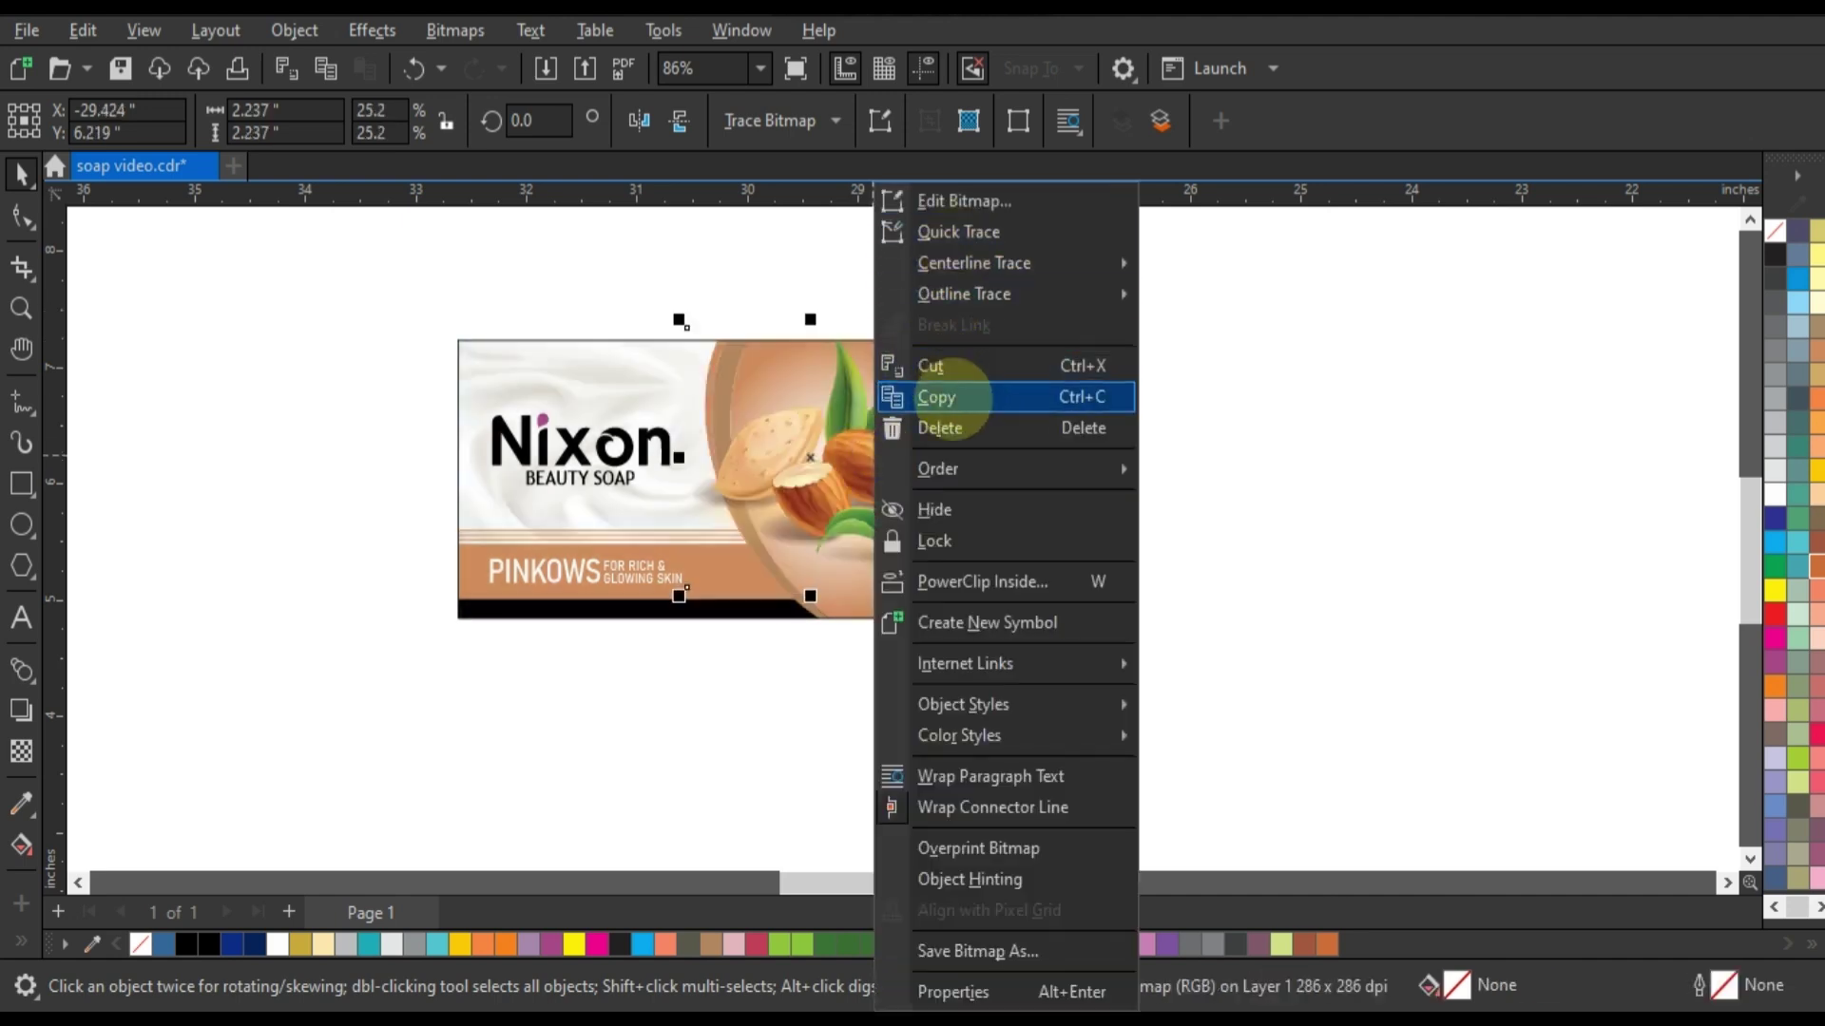
pyautogui.click(979, 581)
pyautogui.click(676, 383)
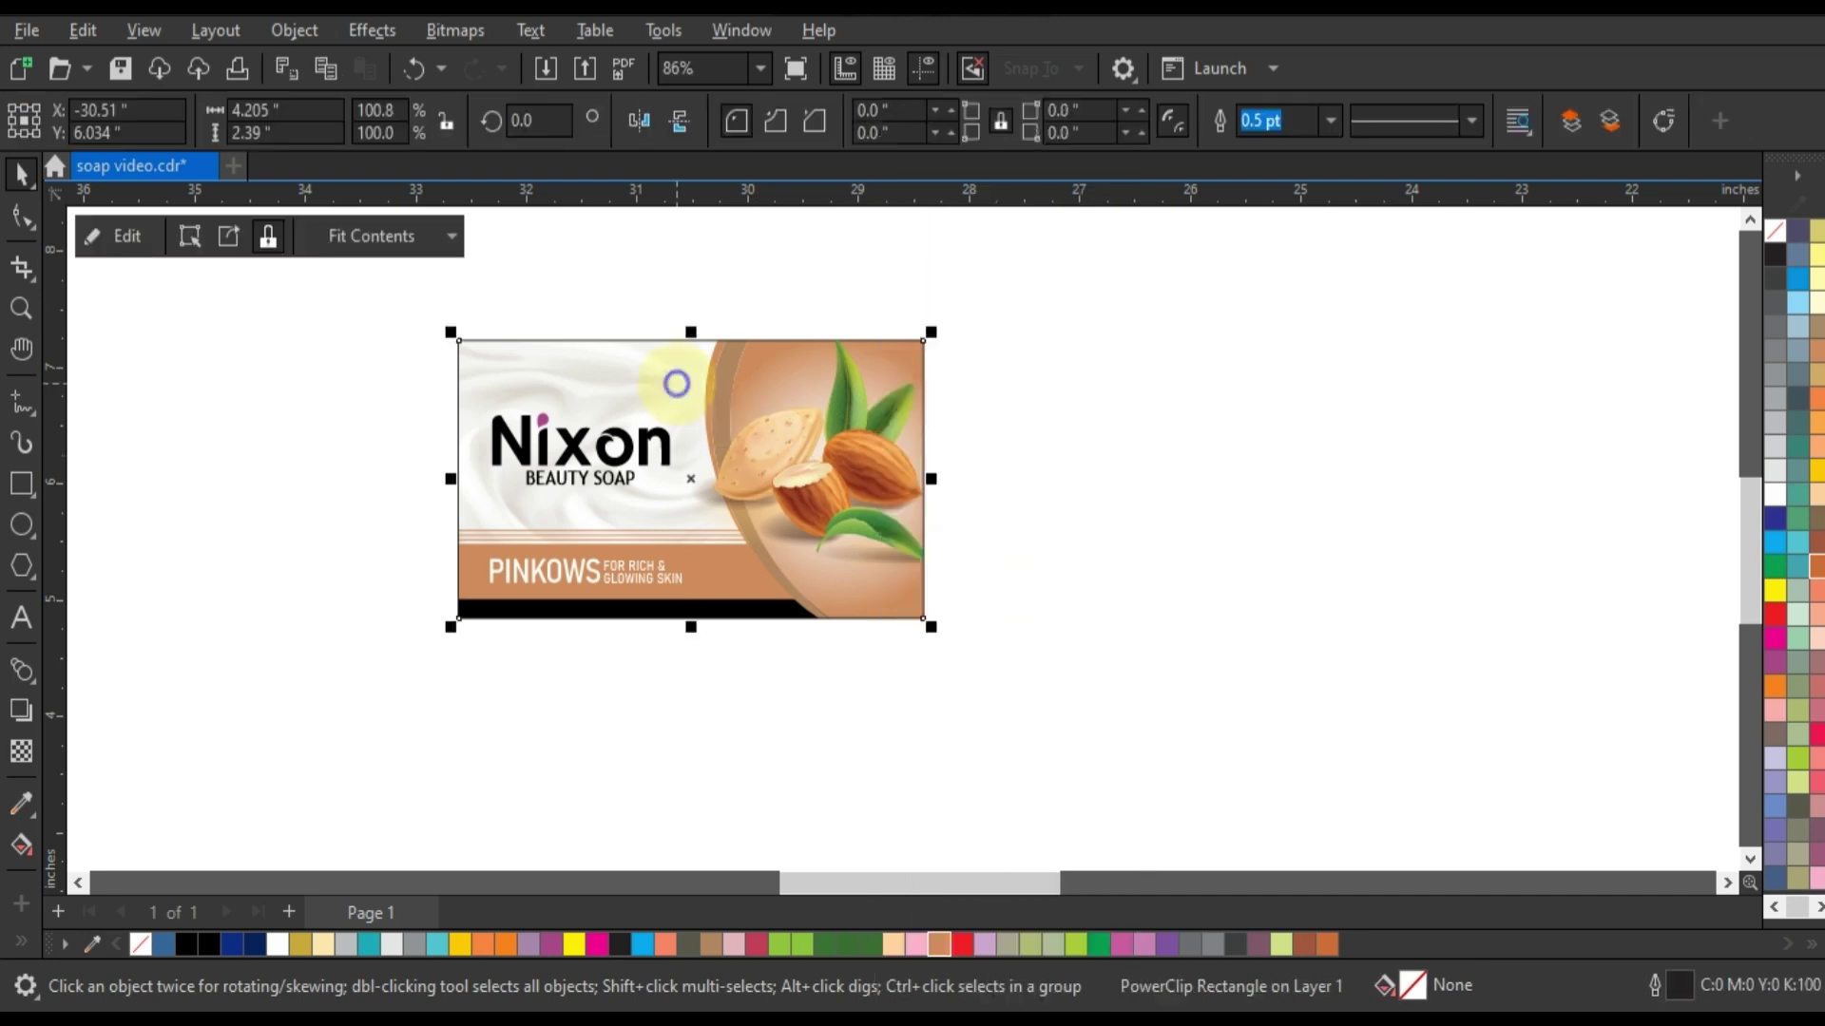
pyautogui.rightClick(676, 383)
pyautogui.click(723, 167)
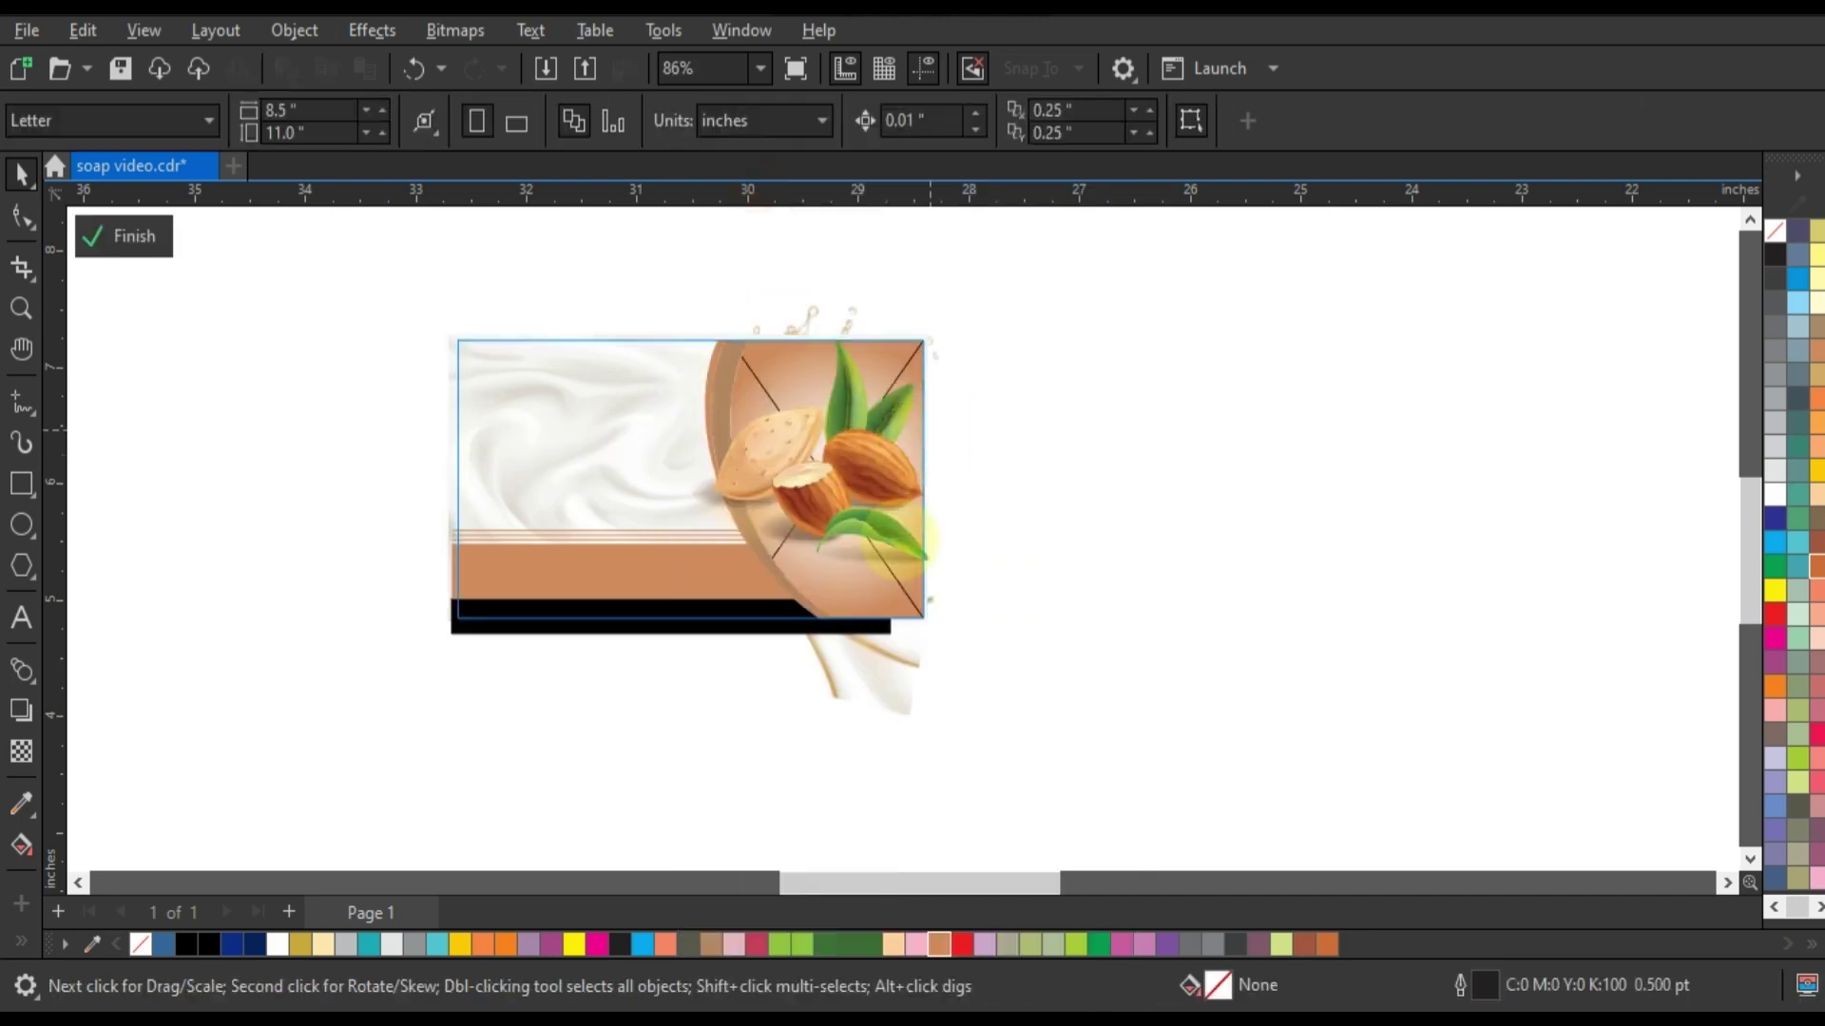
# Step: Finish editing the PowerClip with the almonds and golden splash in place
pyautogui.click(875, 656)
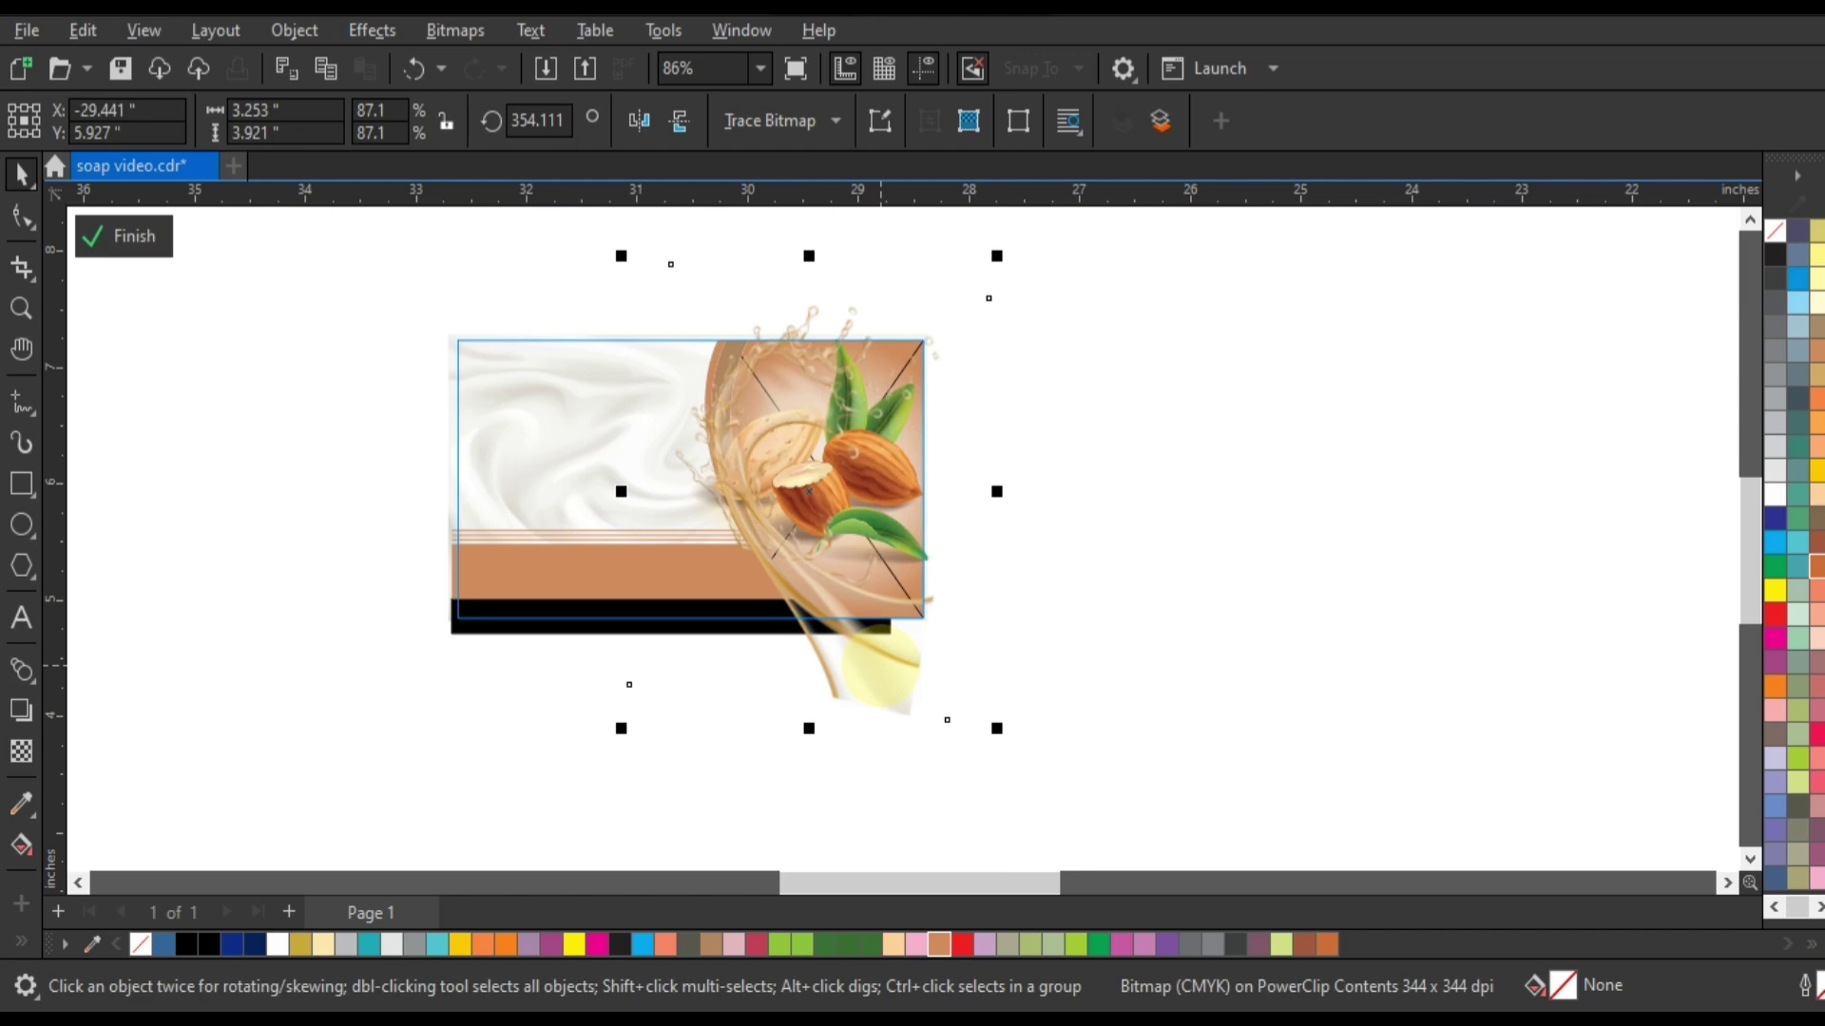
pyautogui.scroll(1, 553, 367)
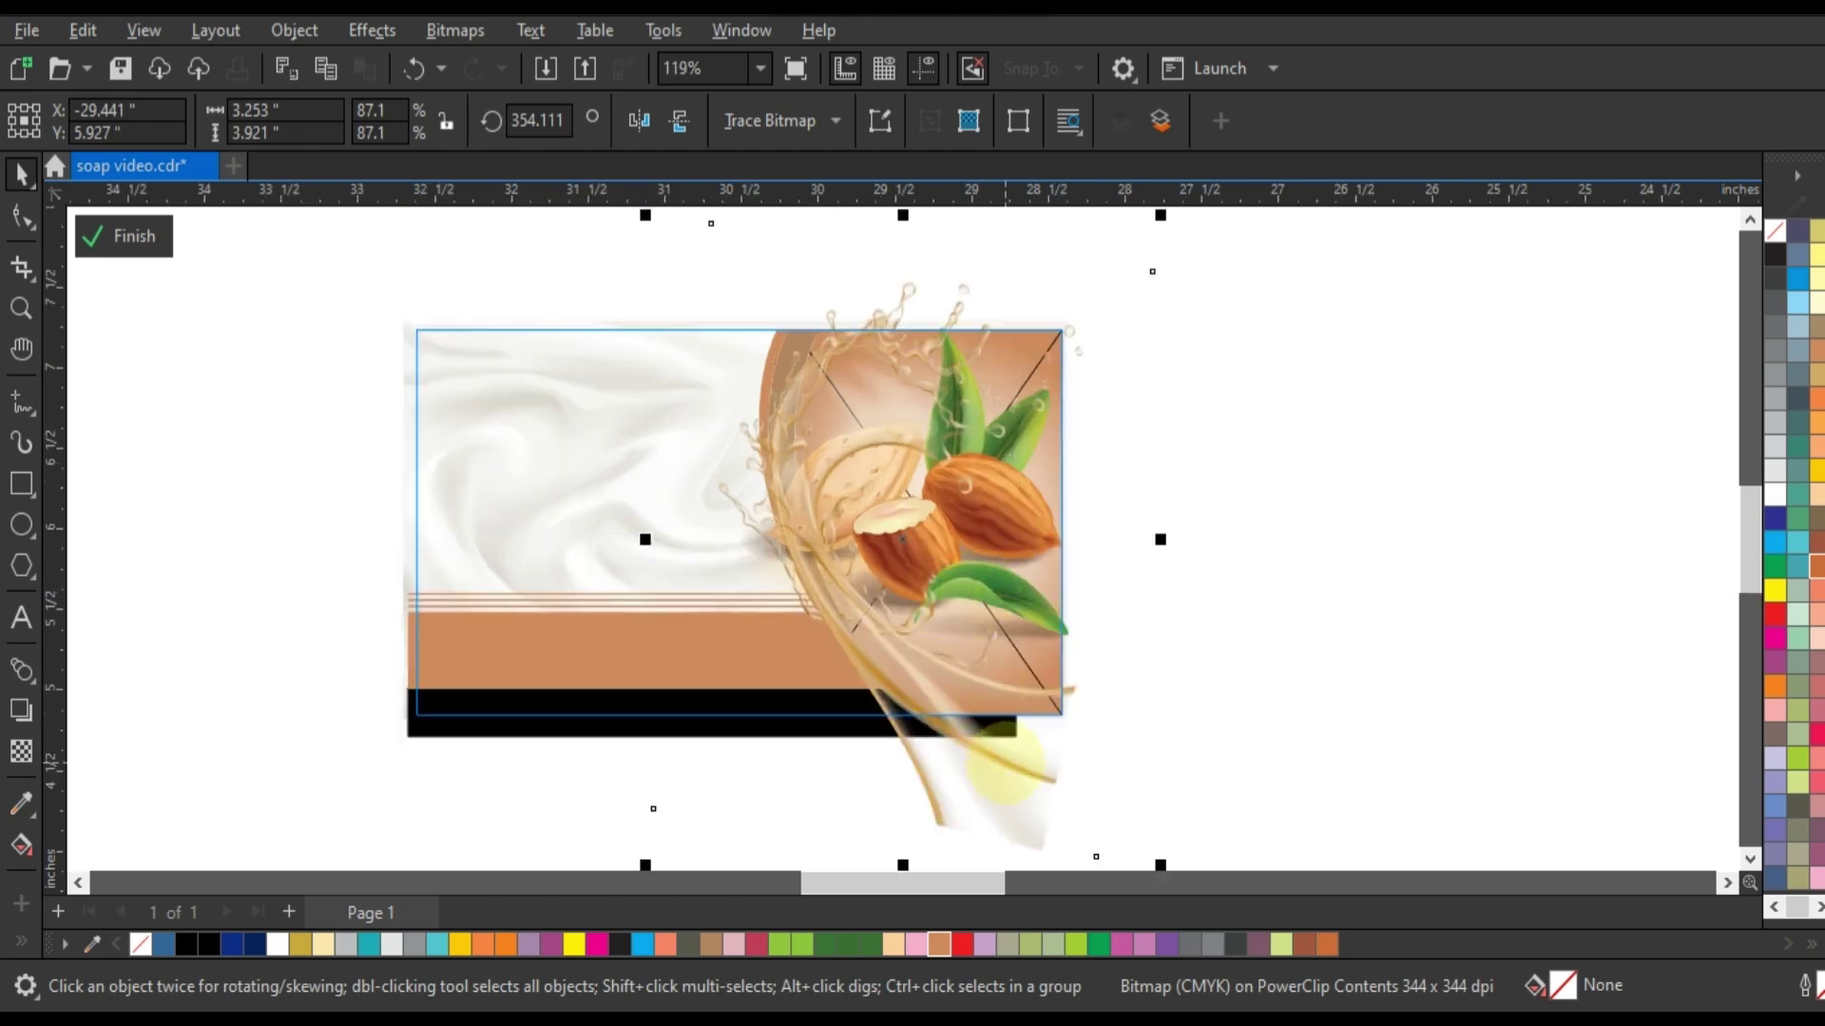
pyautogui.rightClick(996, 641)
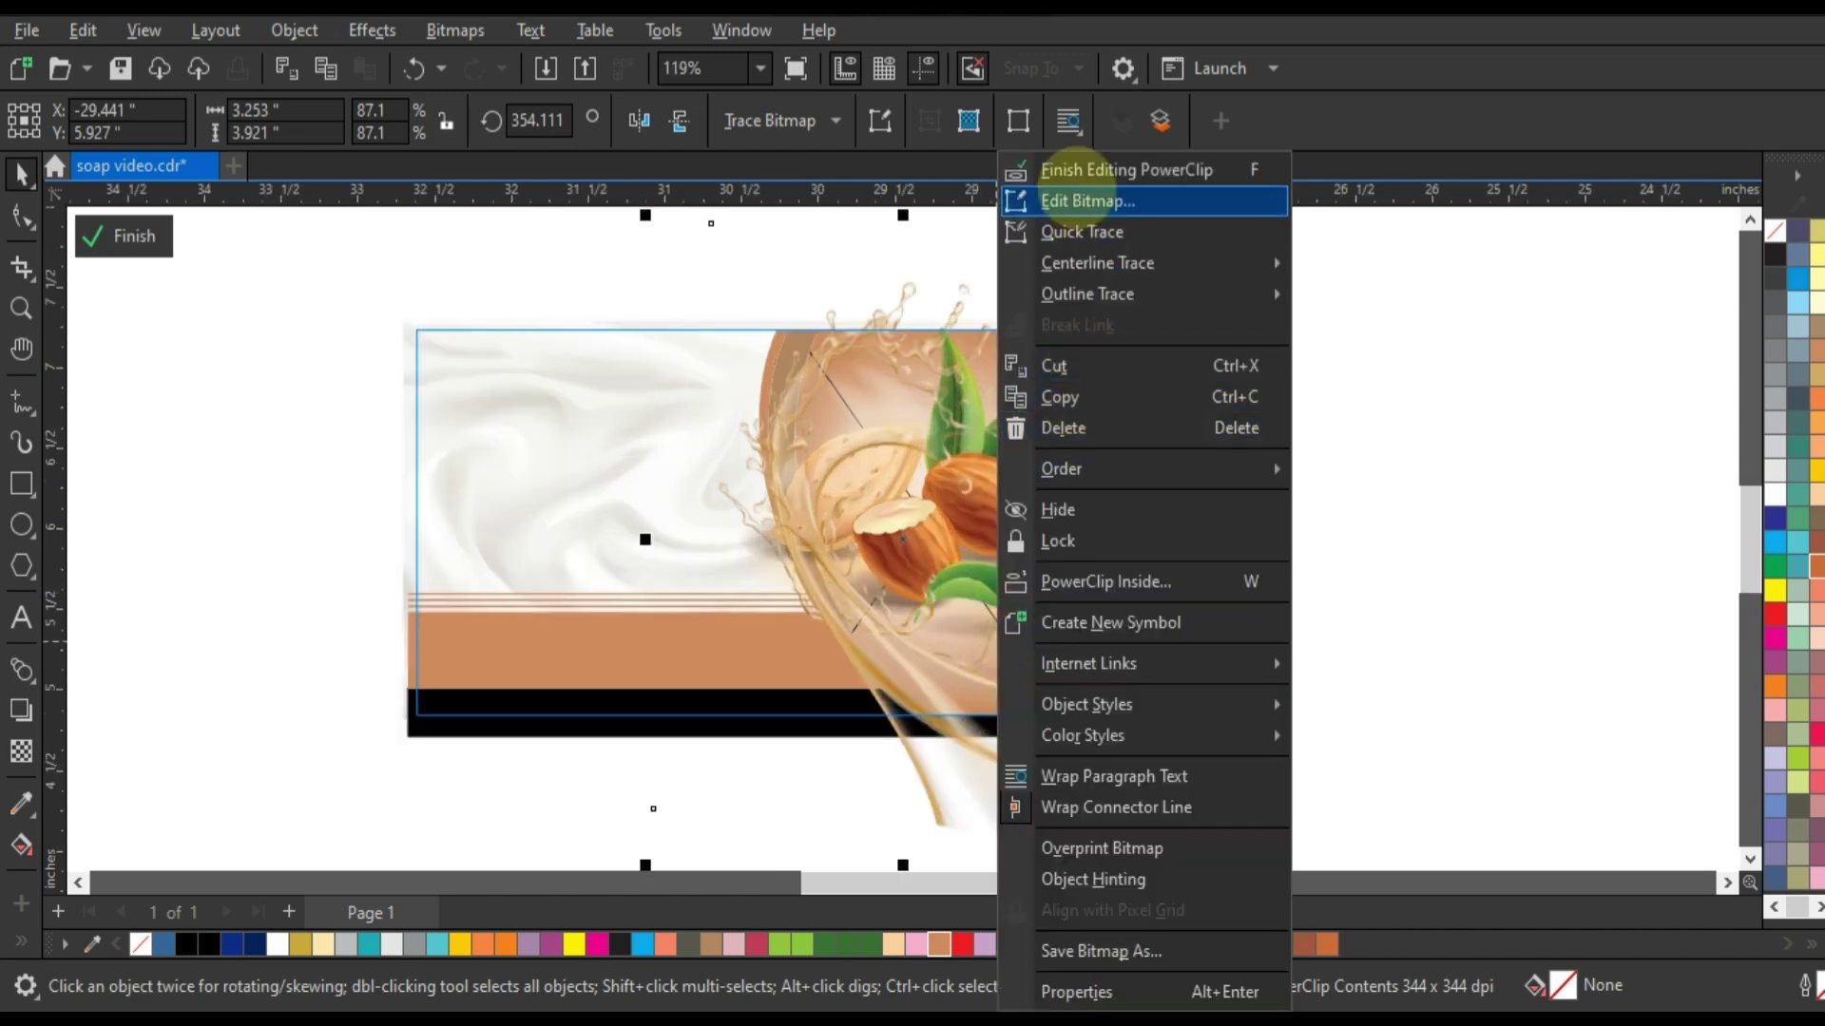
pyautogui.click(1069, 167)
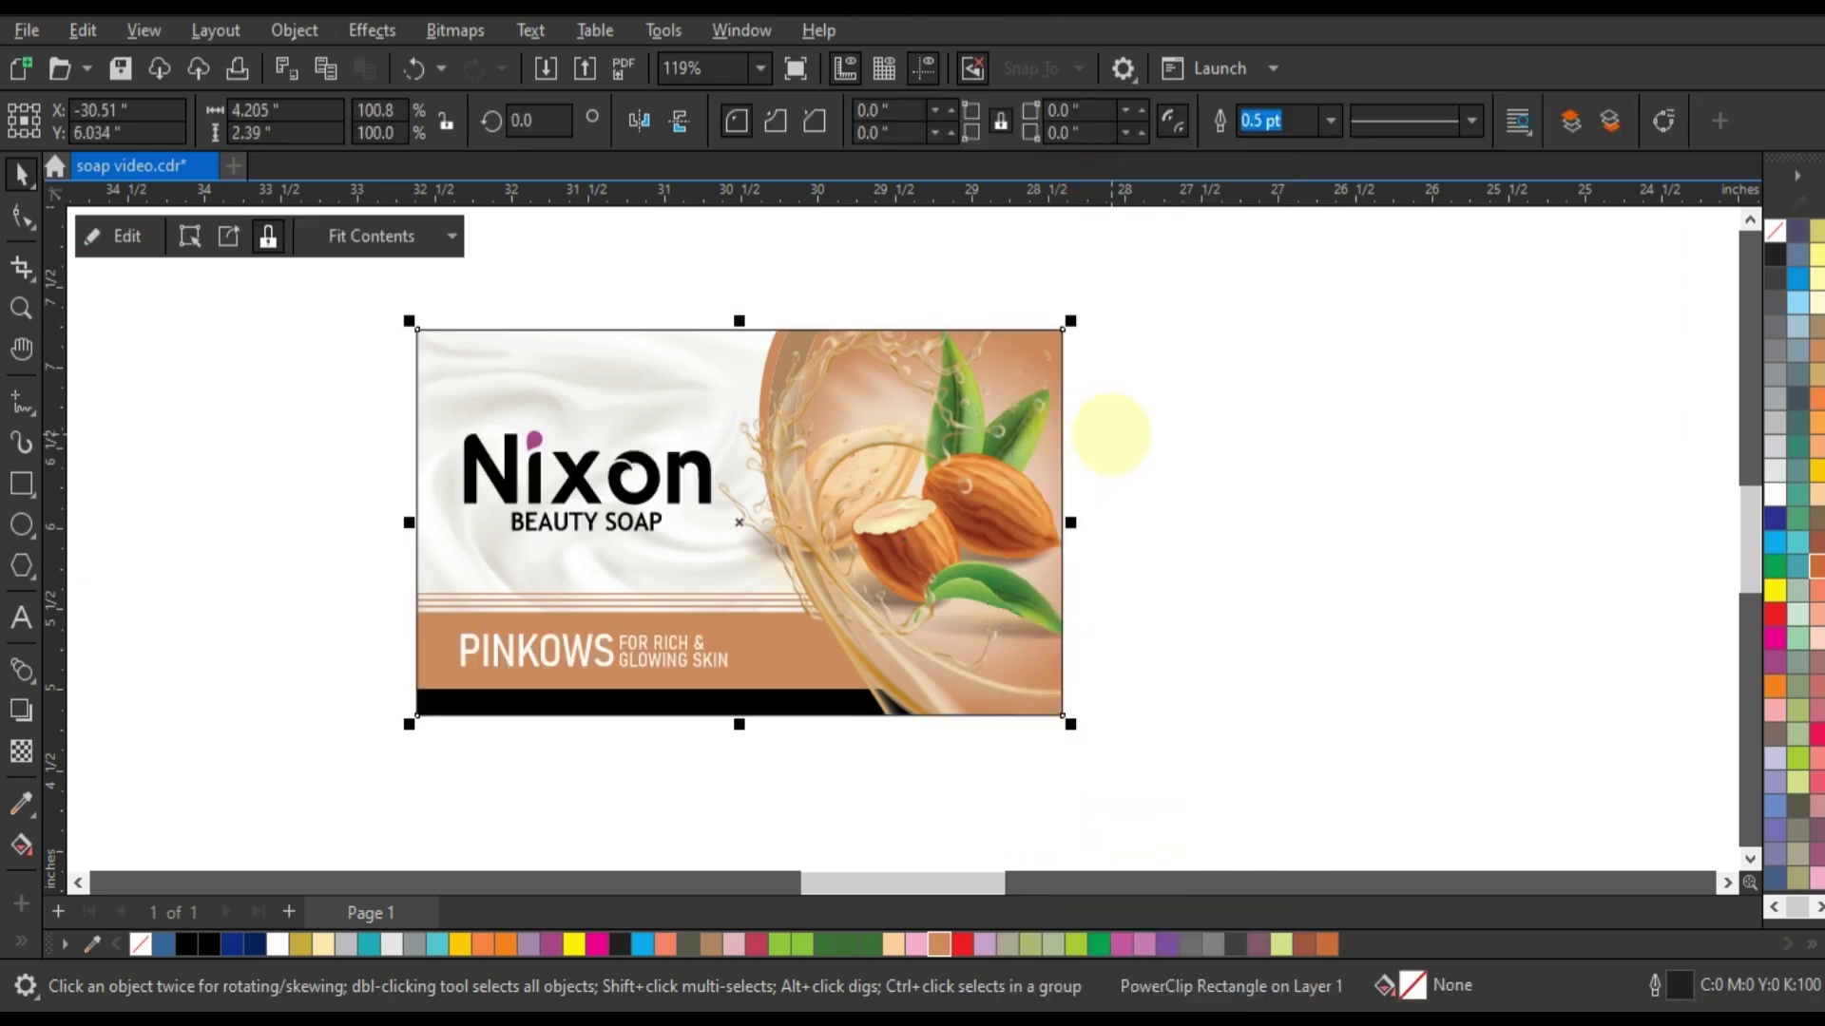
pyautogui.click(1112, 434)
# Step: Colour the dot over the i in Nixon orange
pyautogui.click(538, 438)
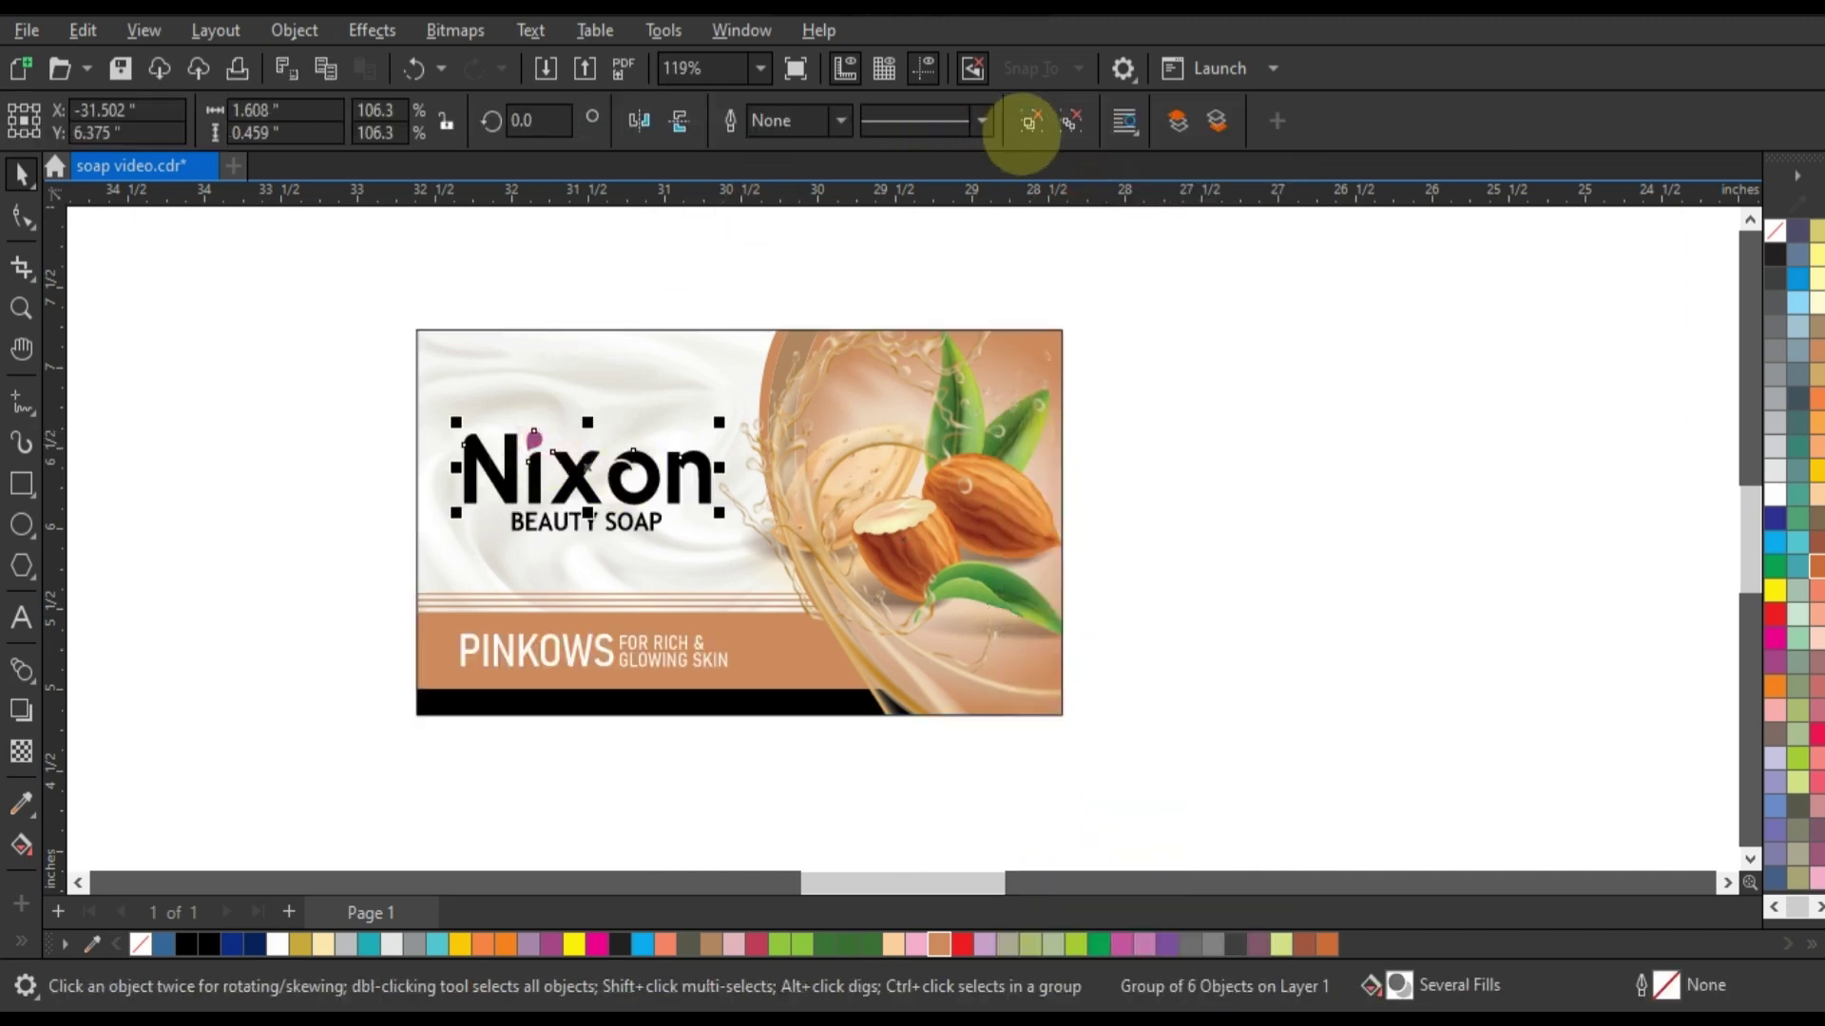
pyautogui.click(1194, 383)
pyautogui.click(537, 435)
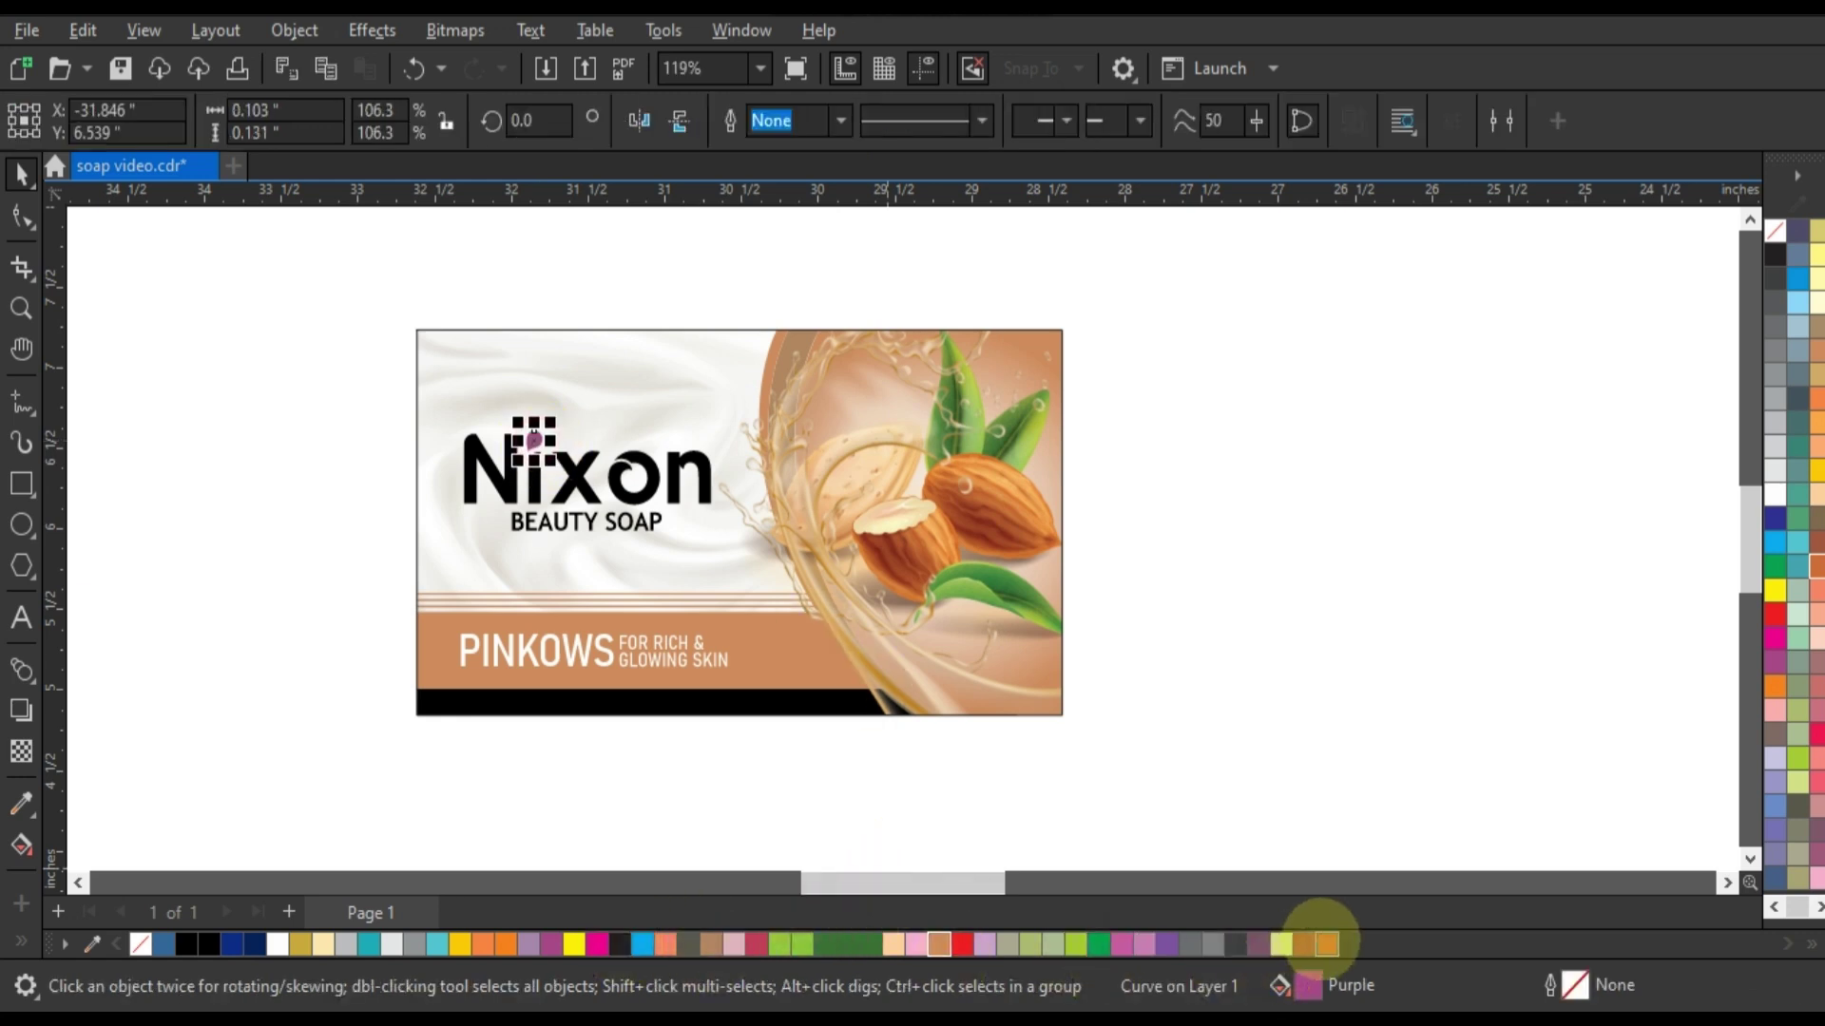
pyautogui.click(1324, 944)
pyautogui.click(252, 460)
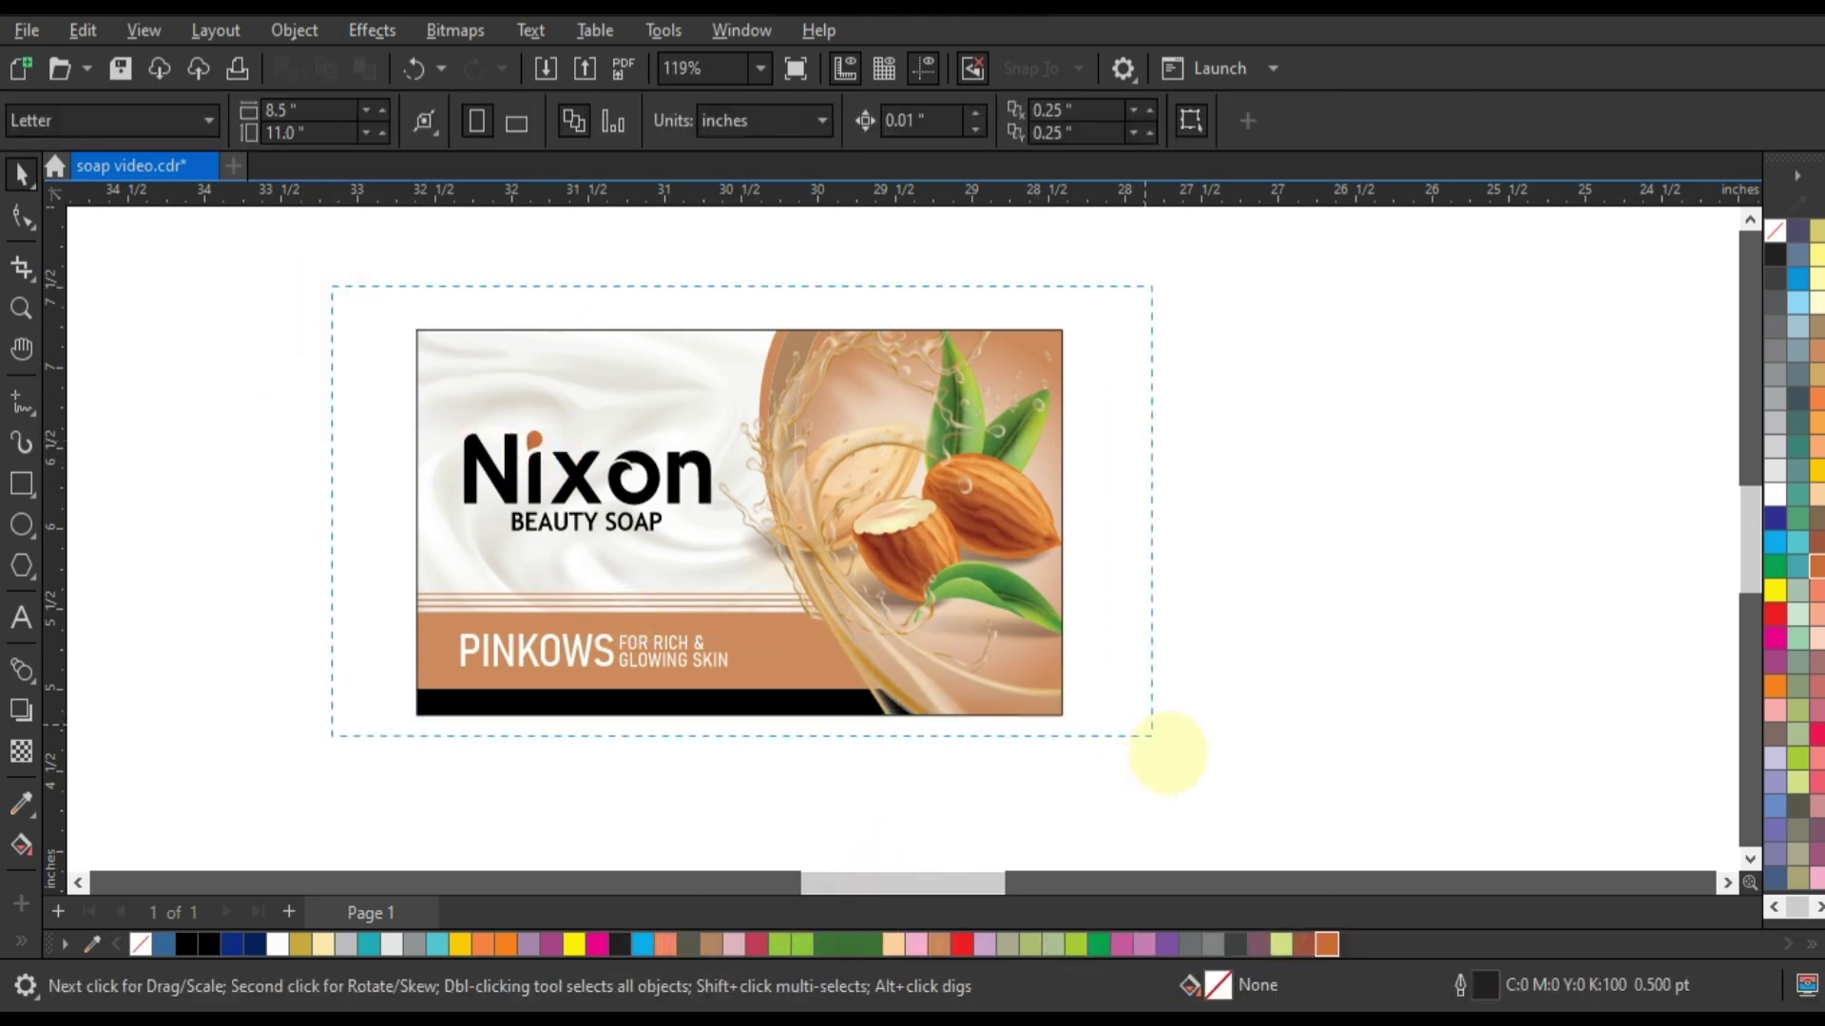
# Step: Zoom in on both dielines and nudge the grey backdrop behind the almond and rose mockups
pyautogui.moveTo(332, 286); pyautogui.dragTo(1169, 748)
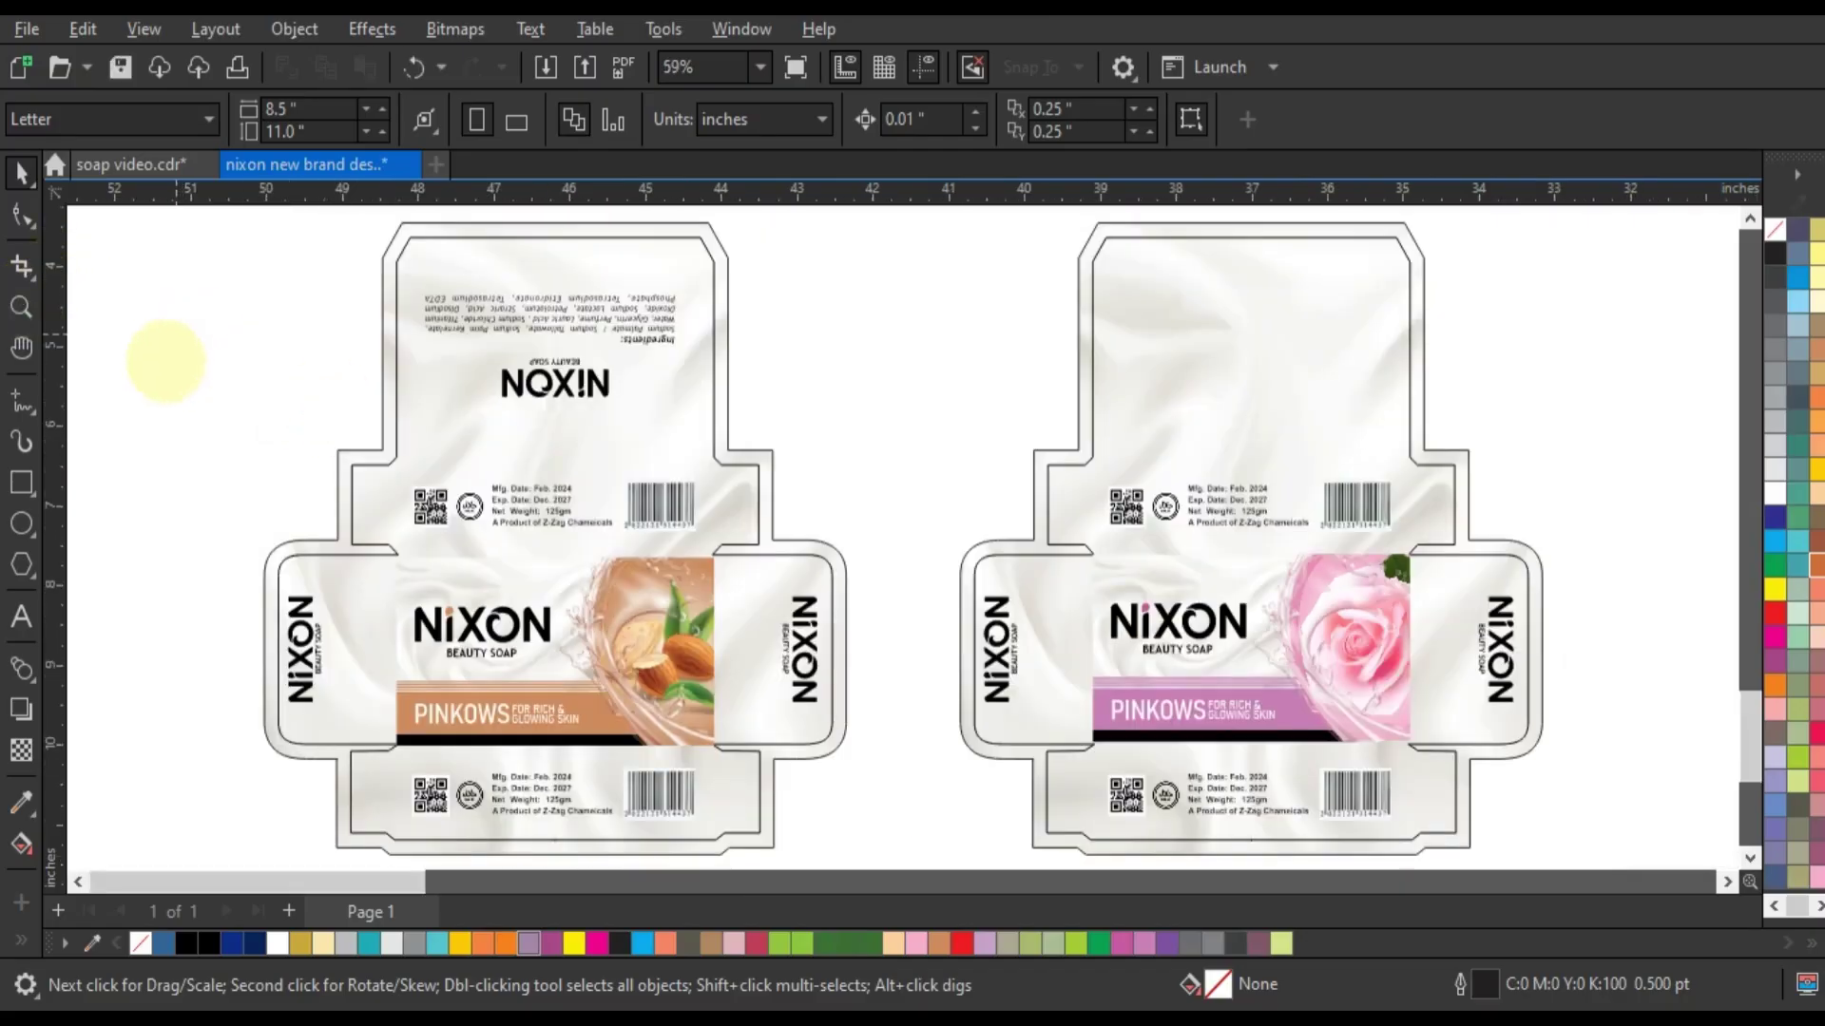
pyautogui.click(21, 307)
pyautogui.moveTo(335, 445); pyautogui.dragTo(899, 727)
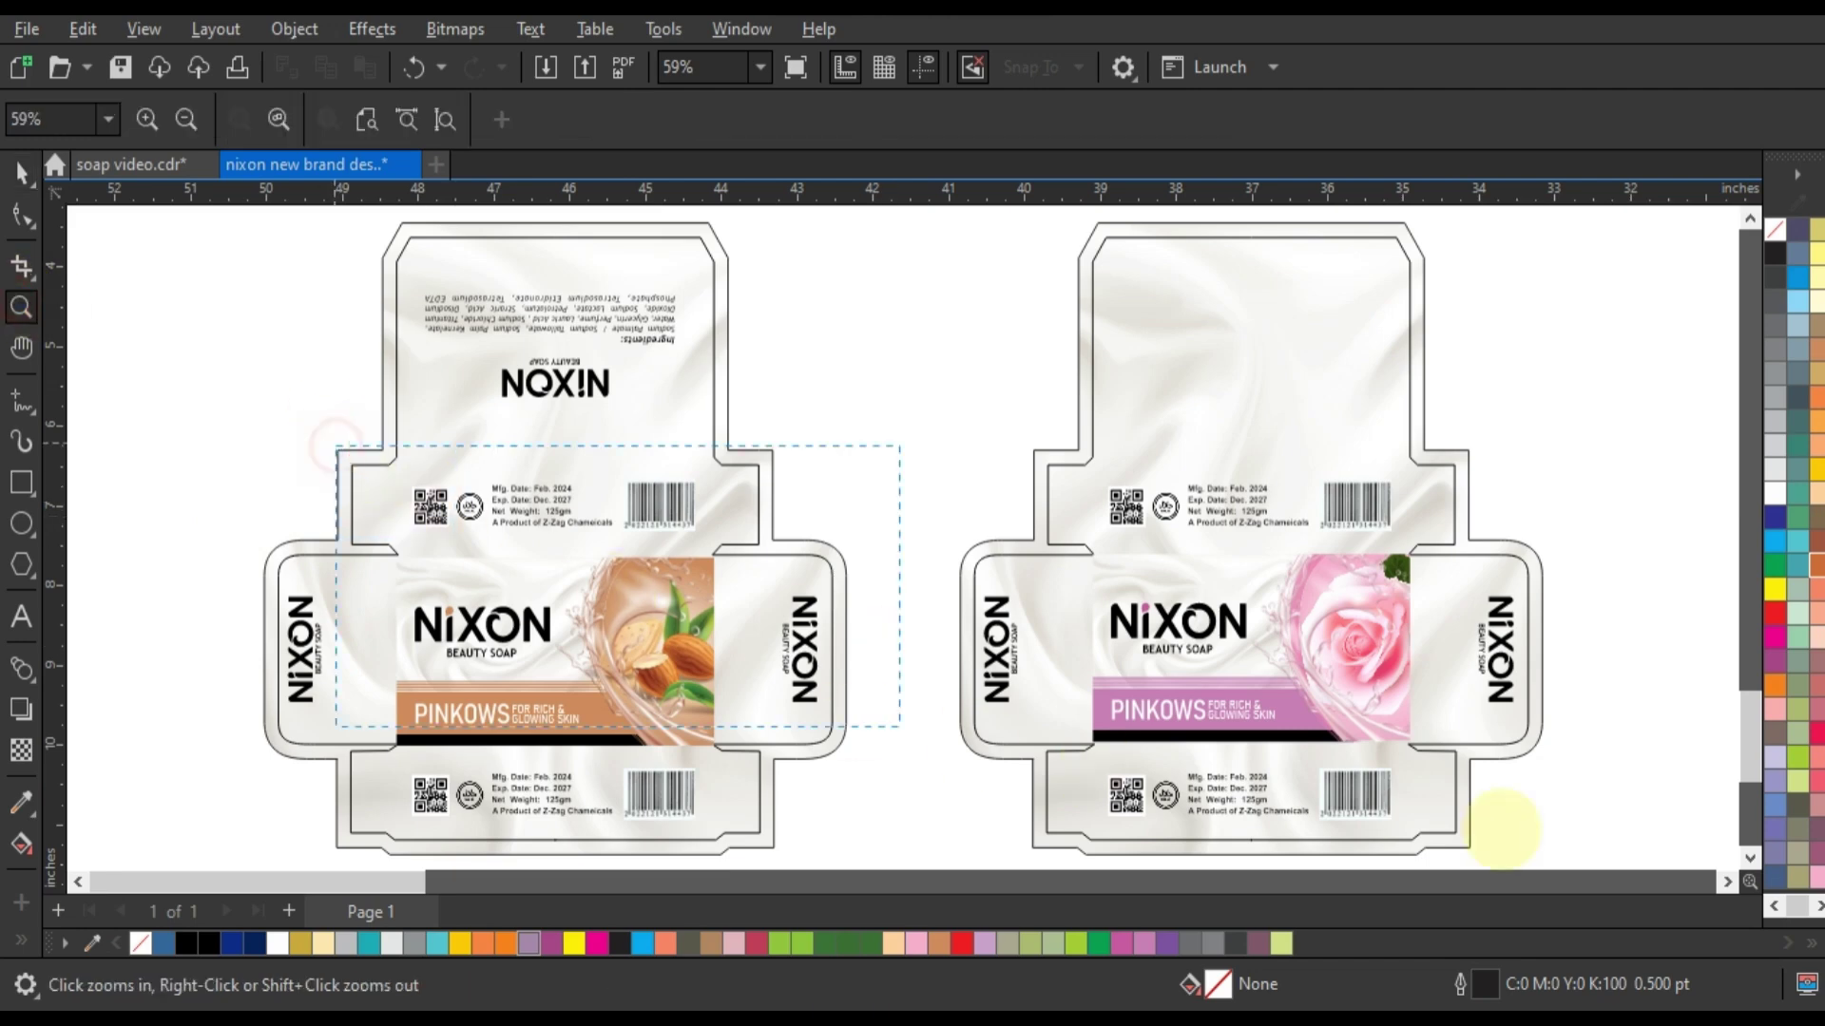
pyautogui.moveTo(1502, 828); pyautogui.dragTo(1525, 781)
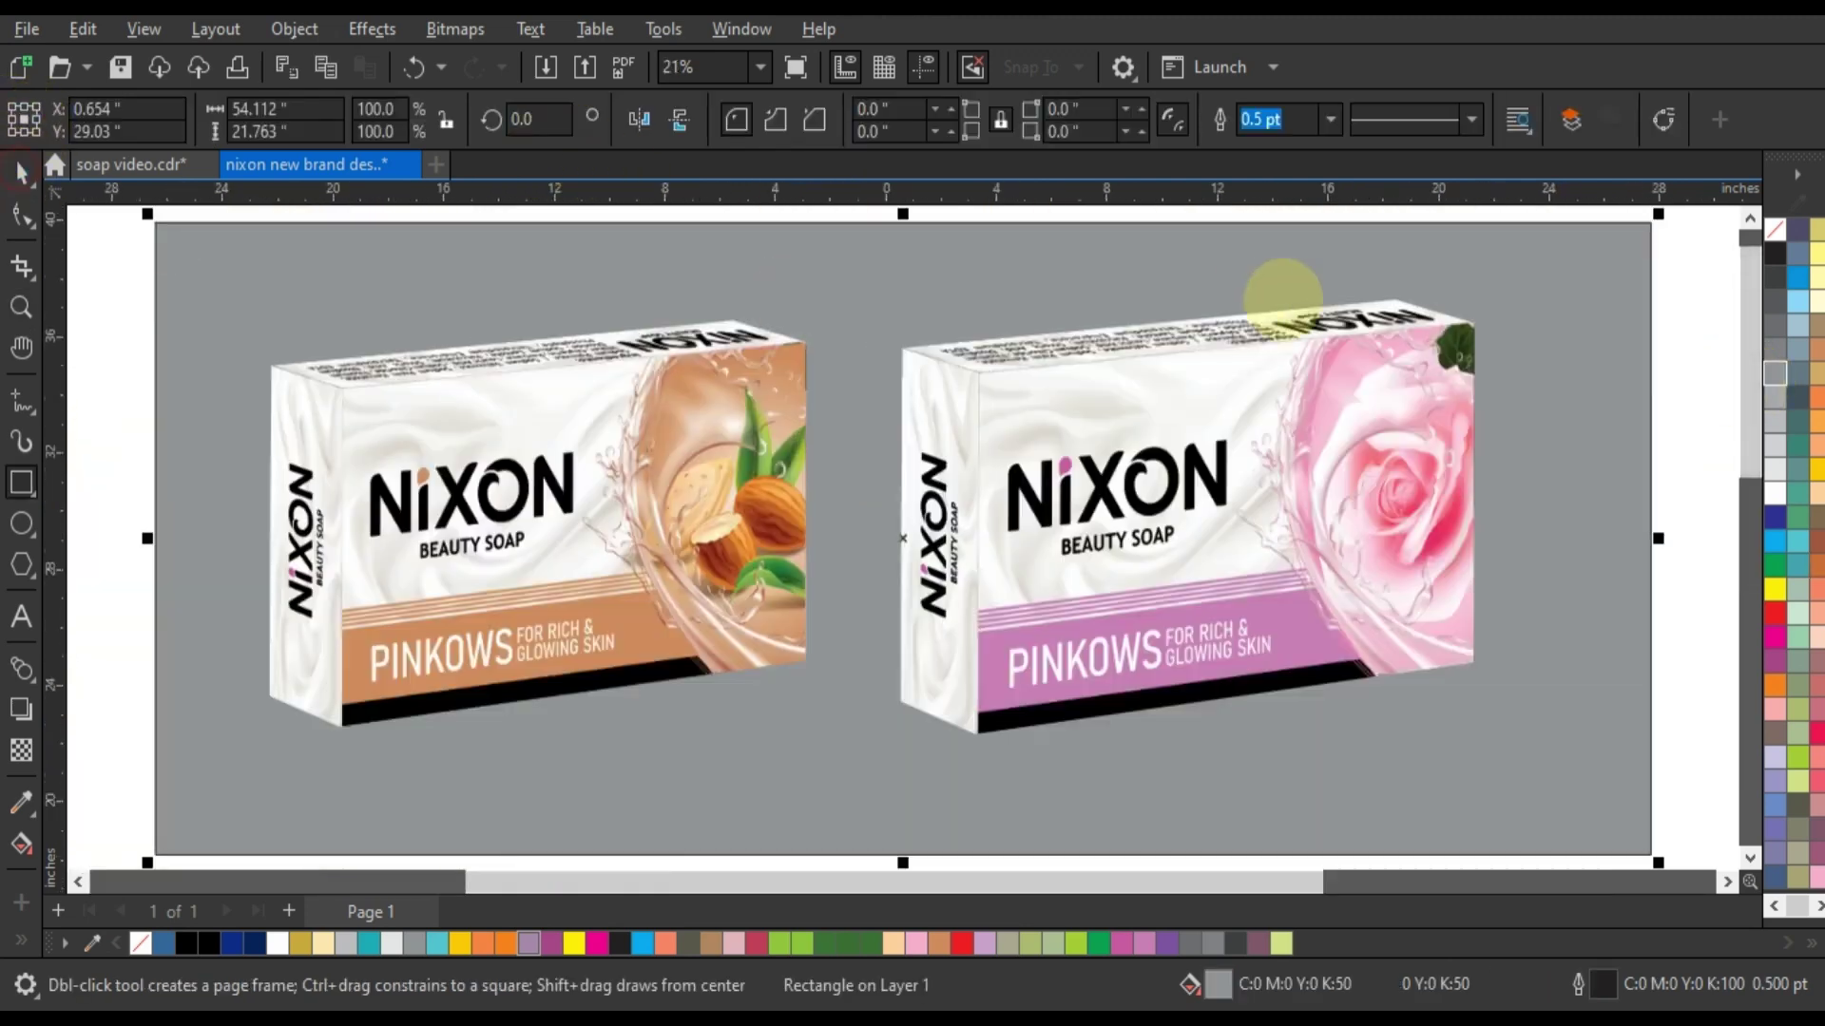
pyautogui.press('space')
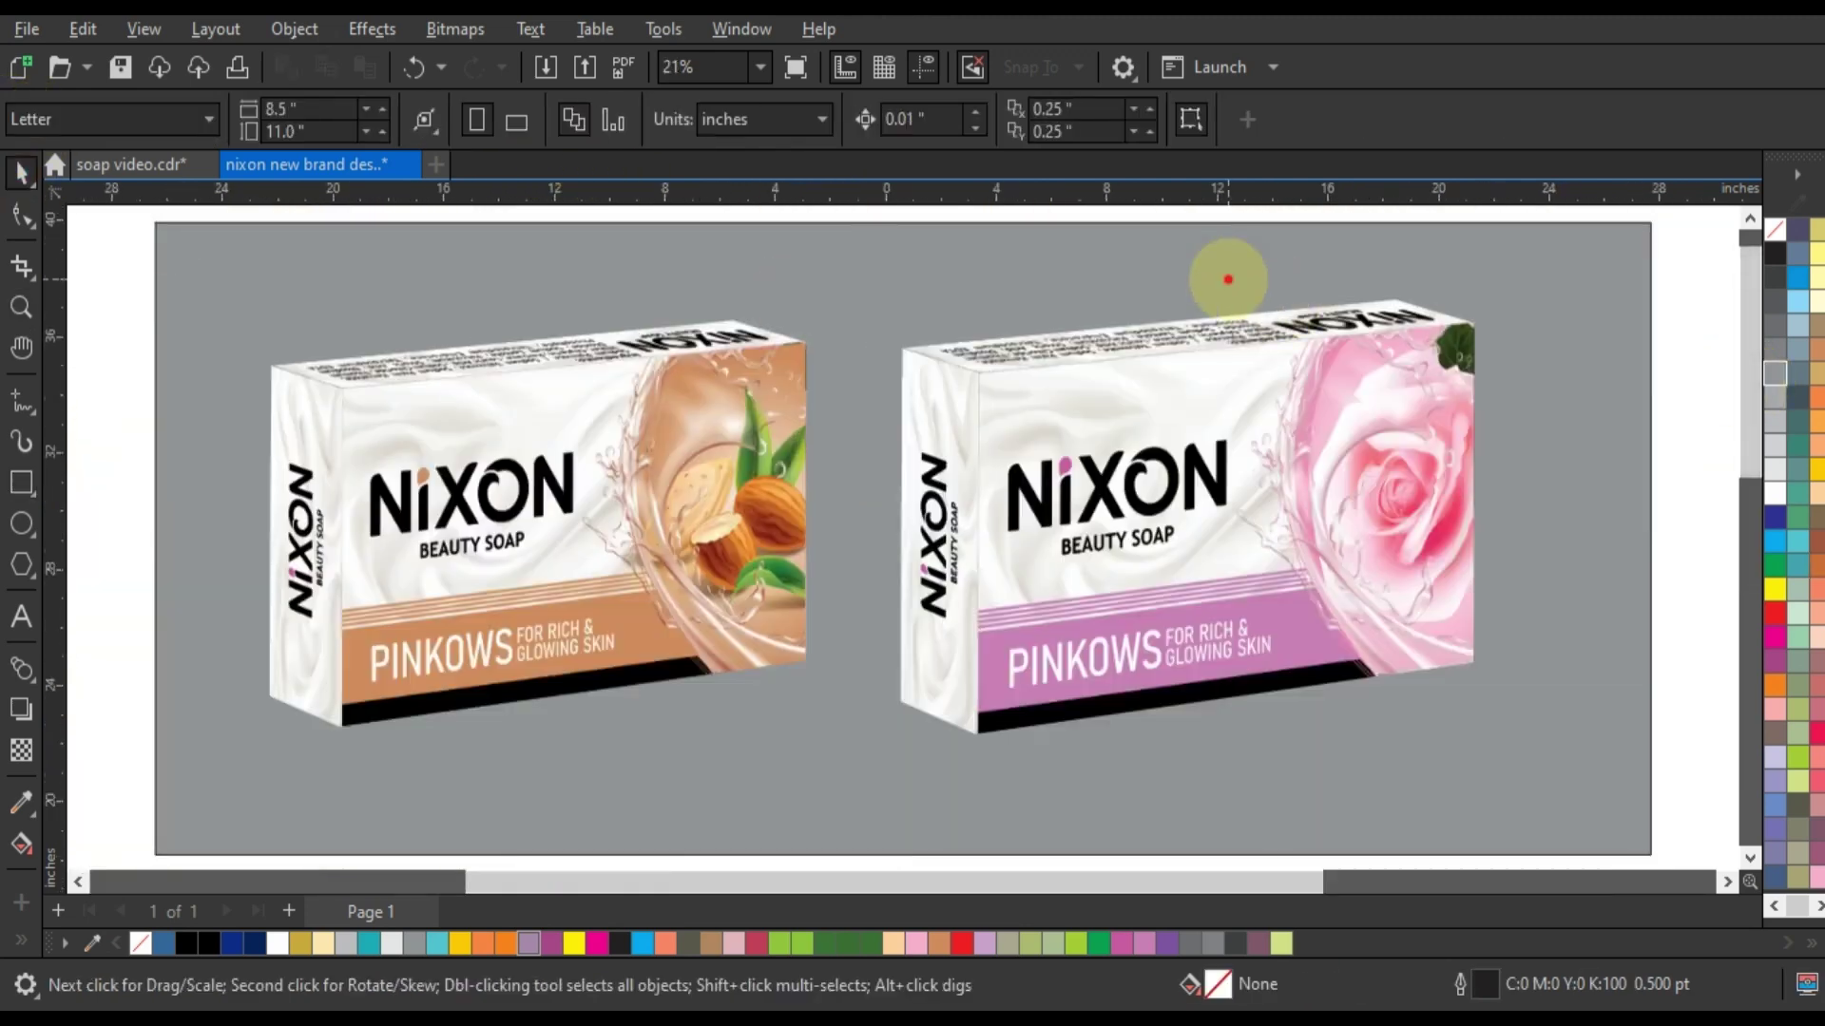
pyautogui.moveTo(1222, 273); pyautogui.dragTo(1209, 266)
pyautogui.click(1673, 351)
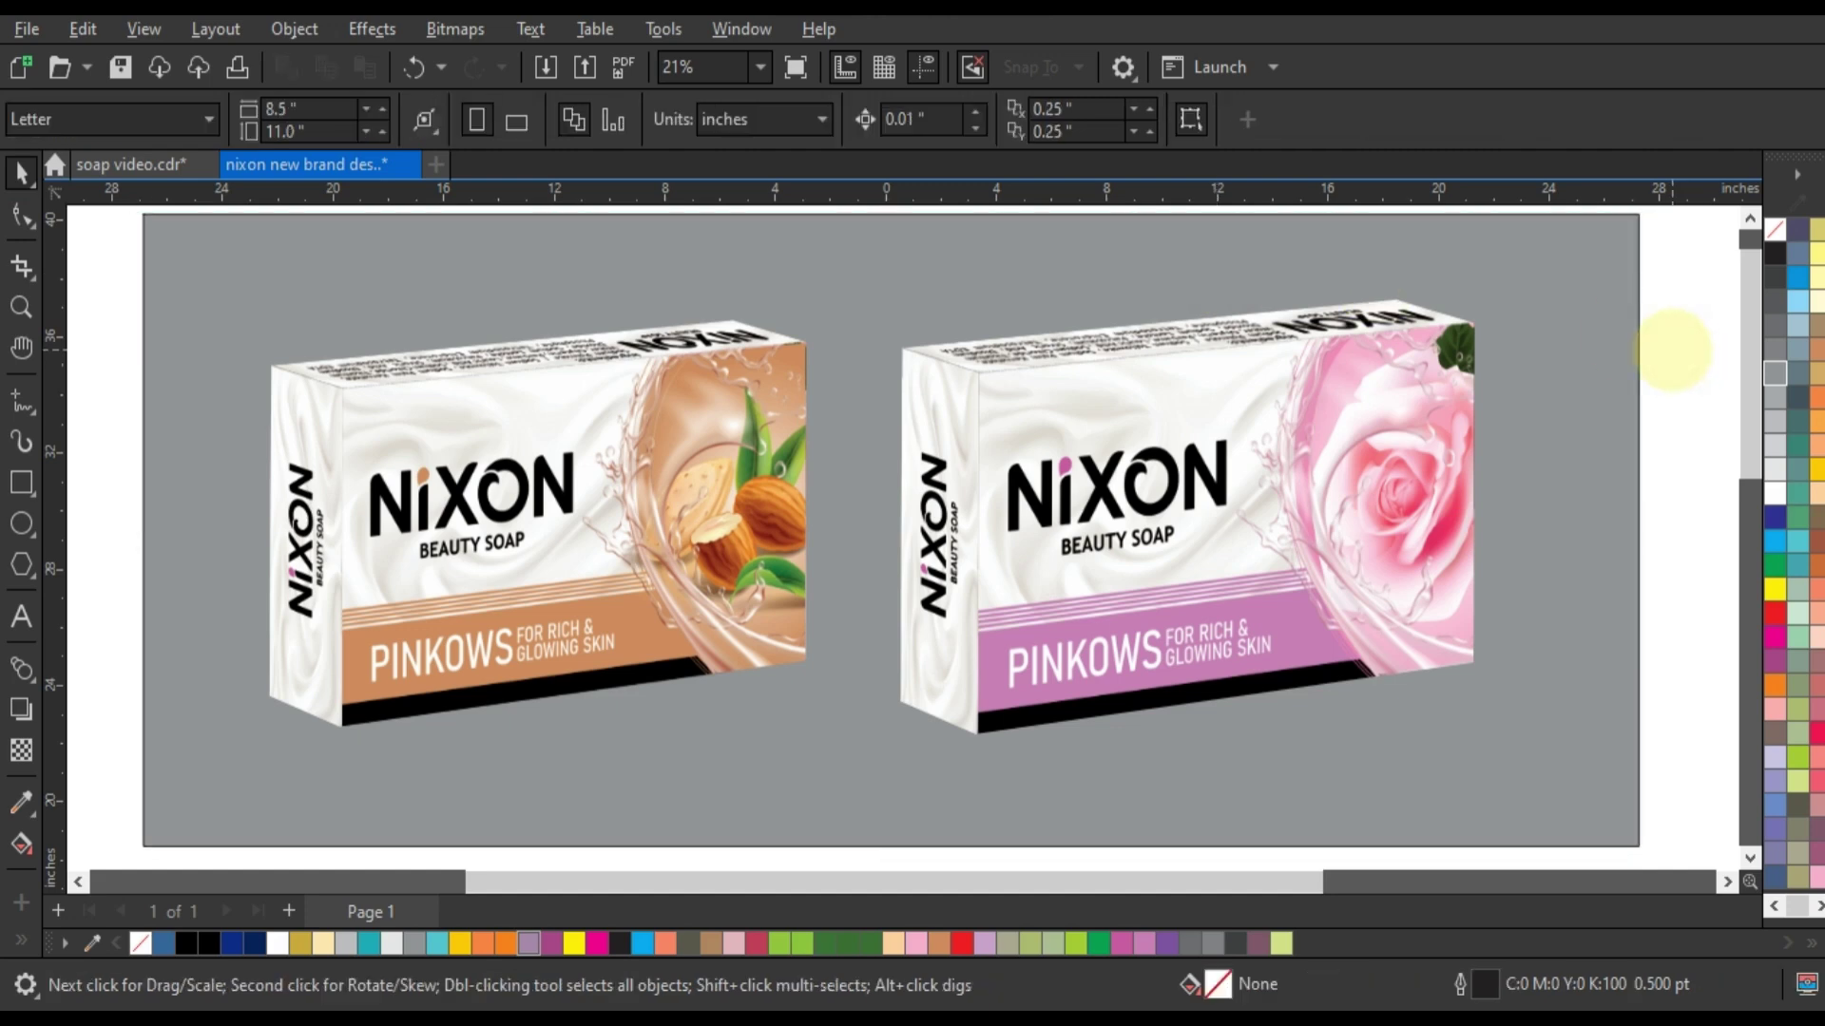